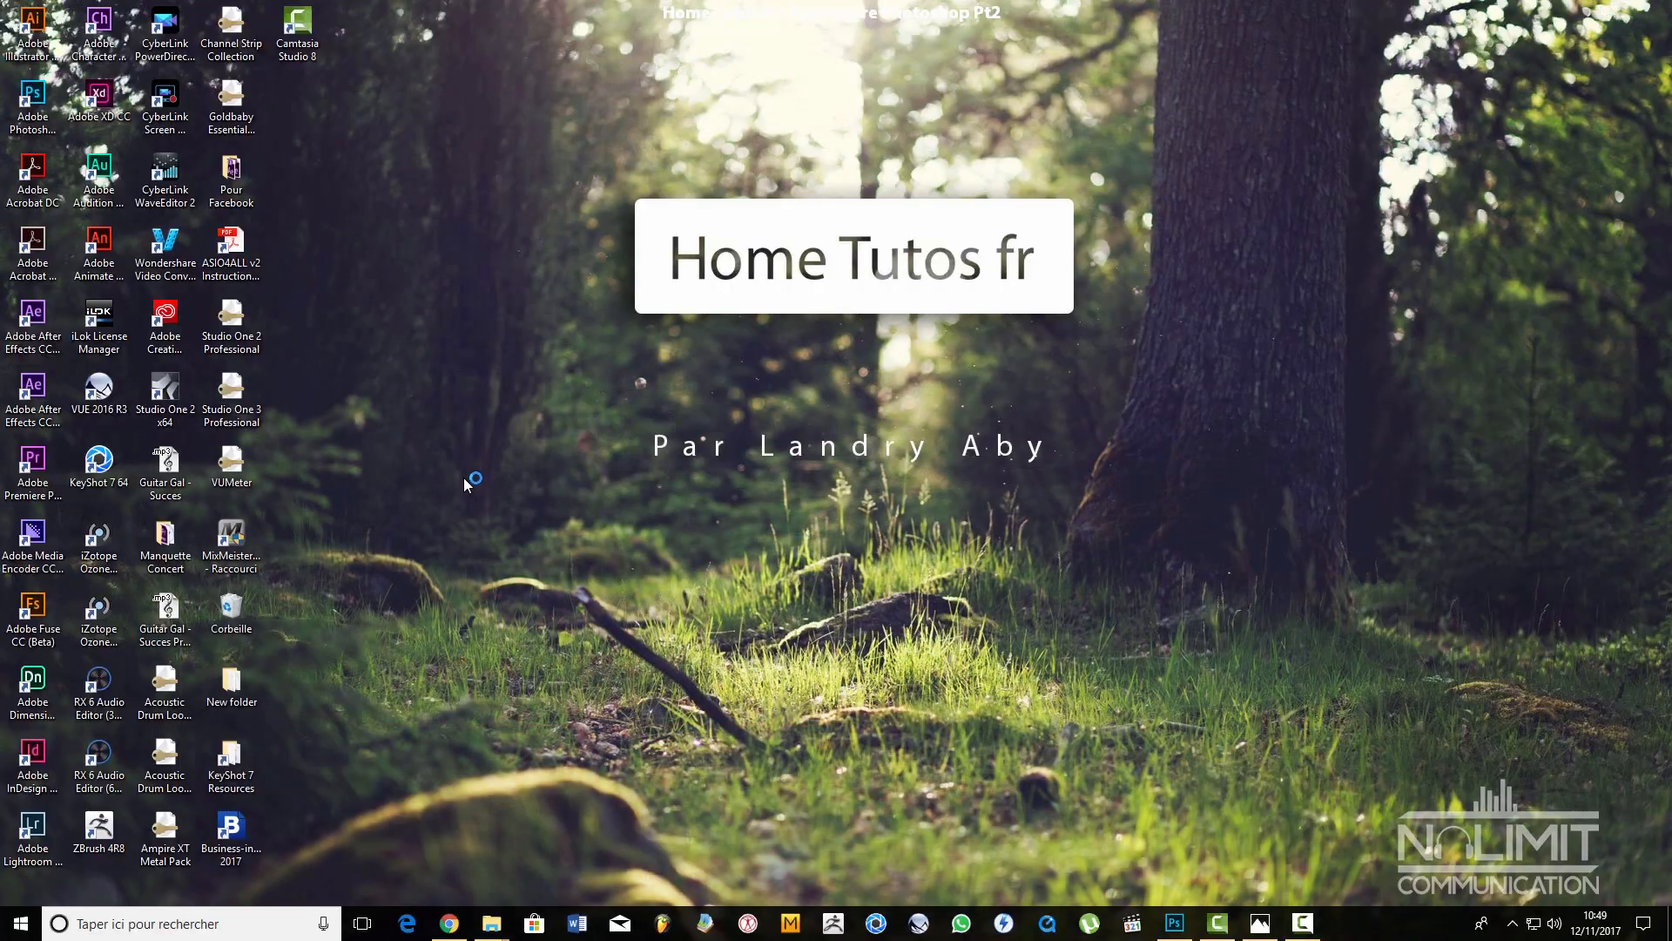
Open the Images folder under Cours 1 and look over the image files prepared for the poster
mouse_move(491, 922)
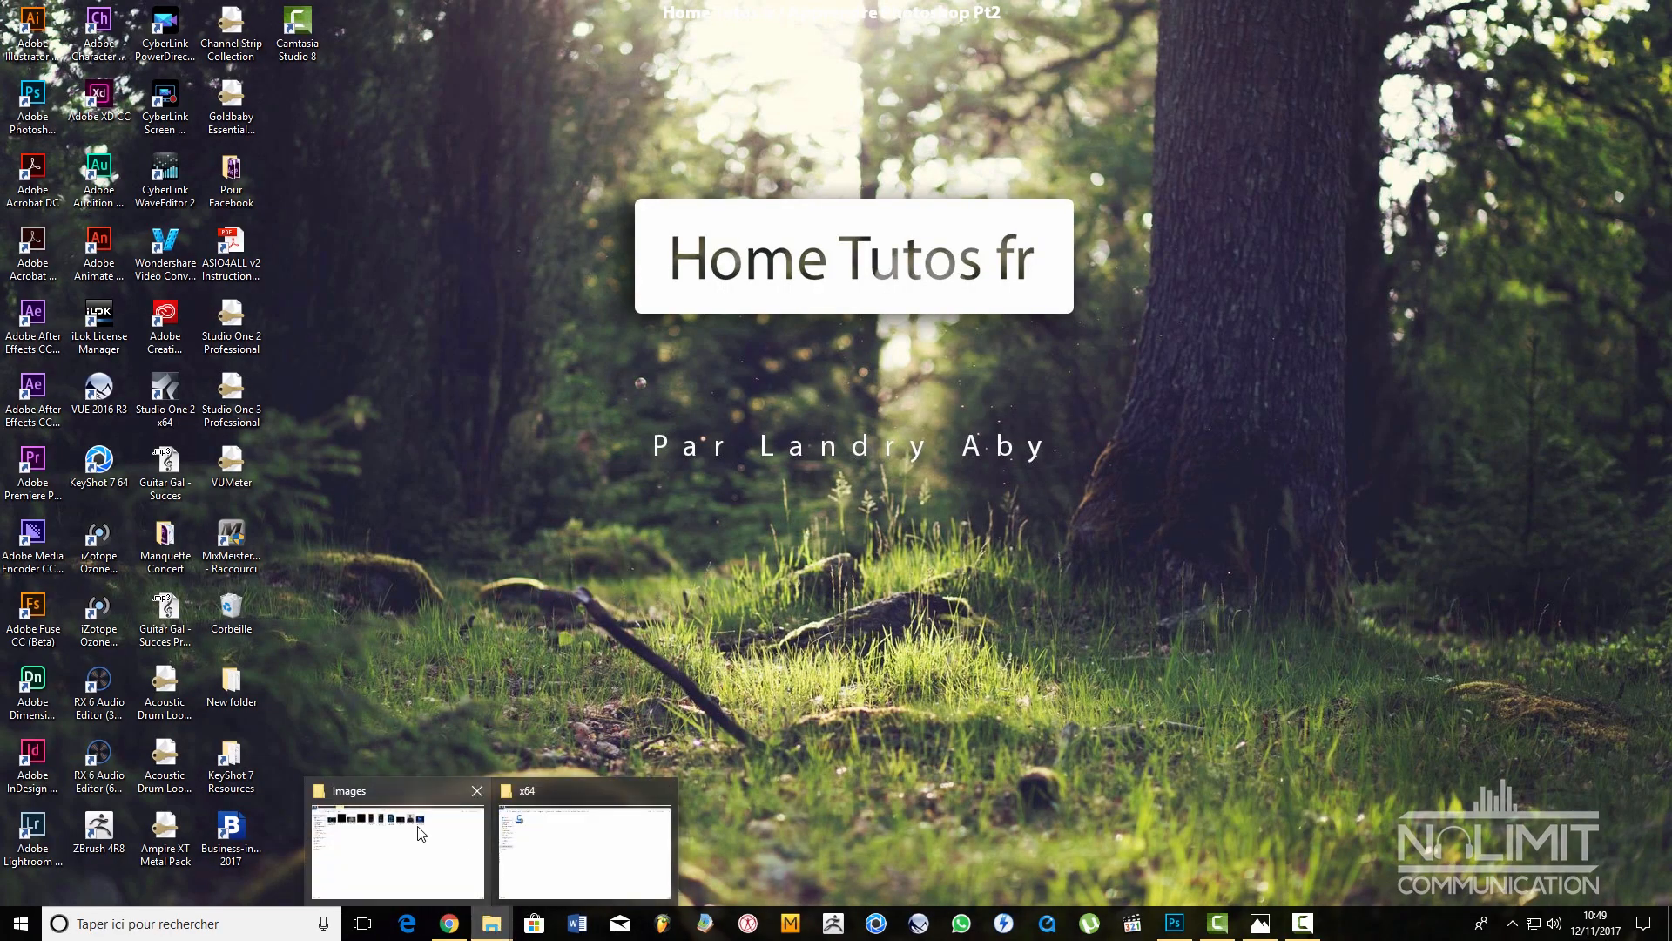
left_click(427, 836)
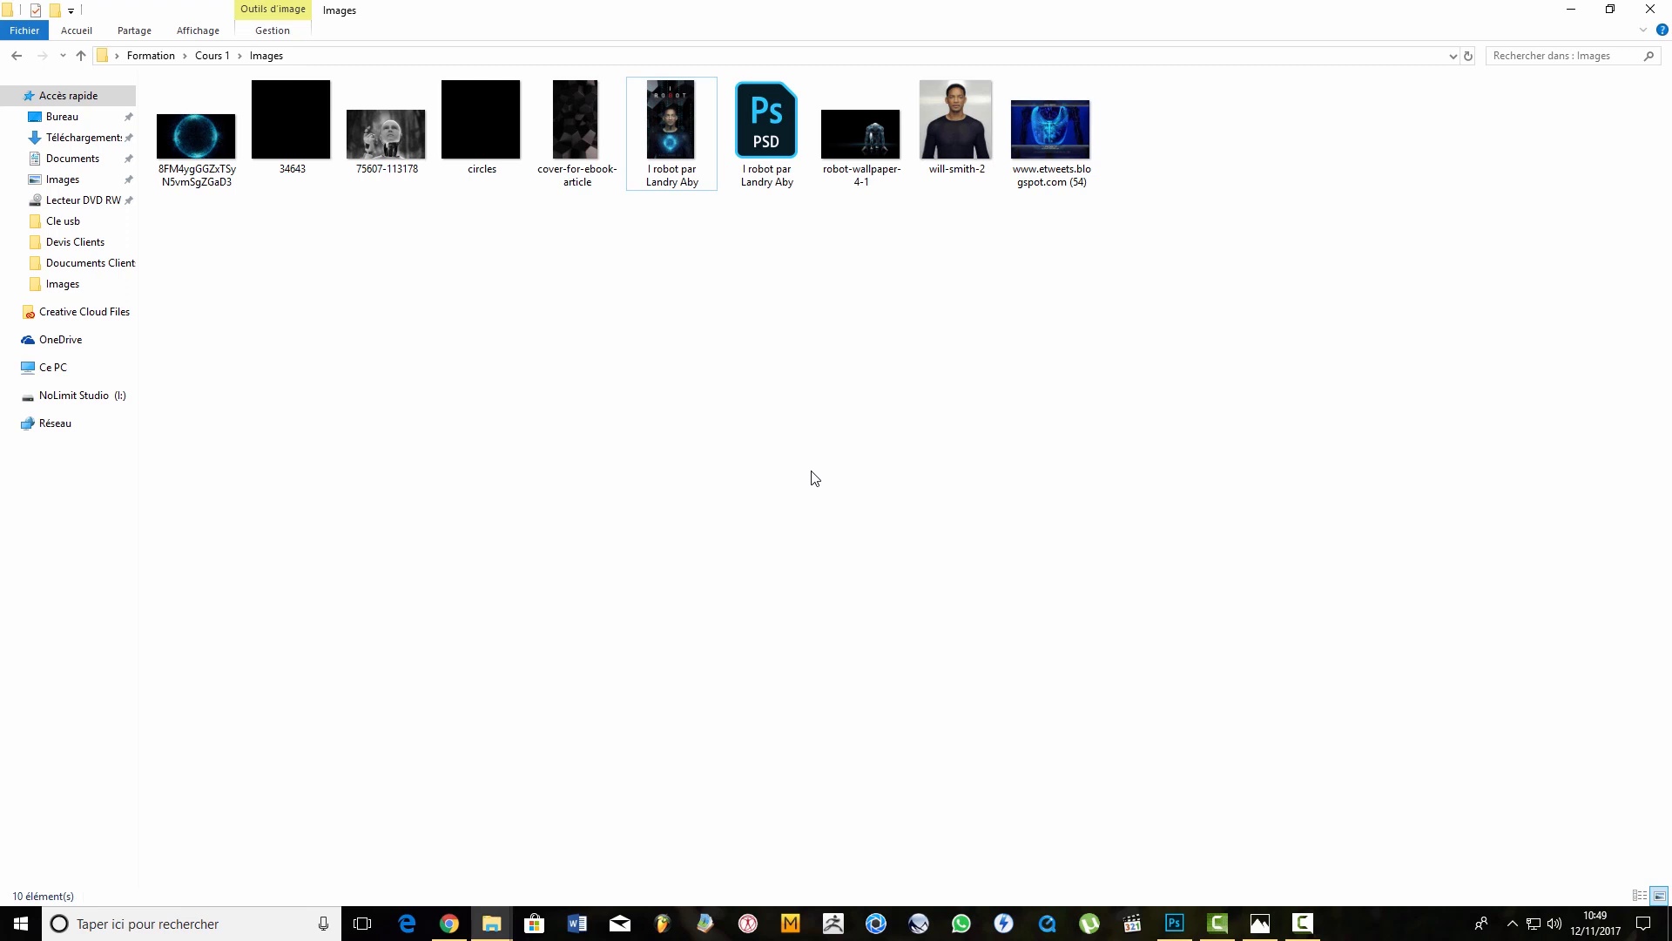
left_click_drag(1146, 303, 863, 359)
left_click_drag(1180, 299, 196, 109)
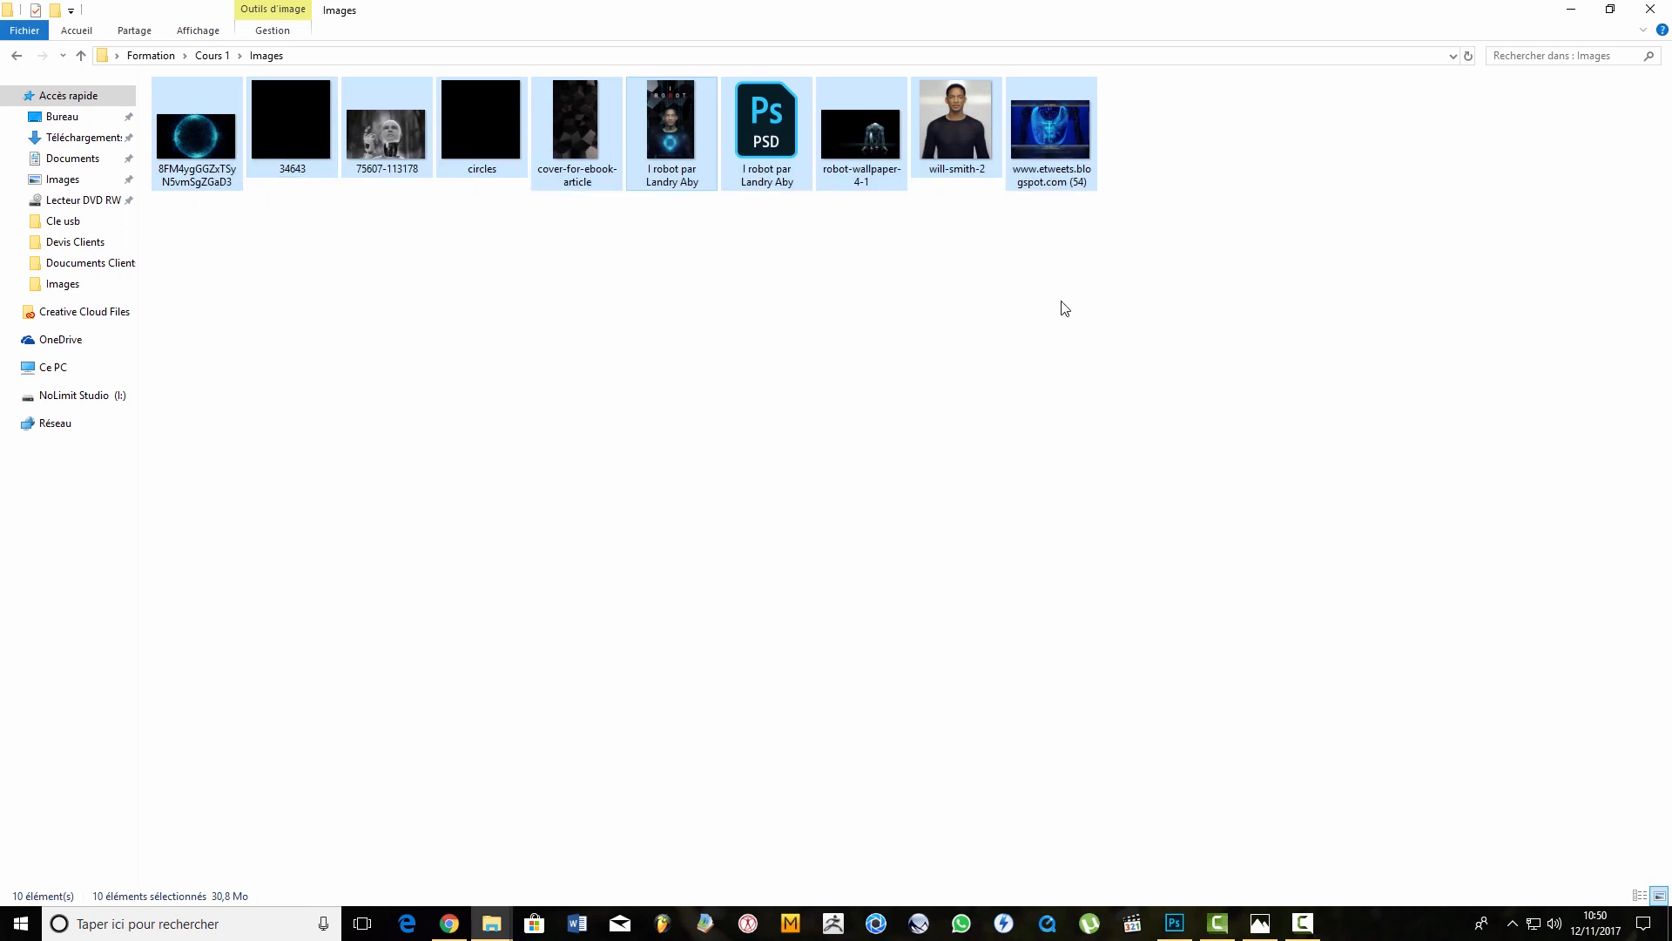
left_click(1146, 251)
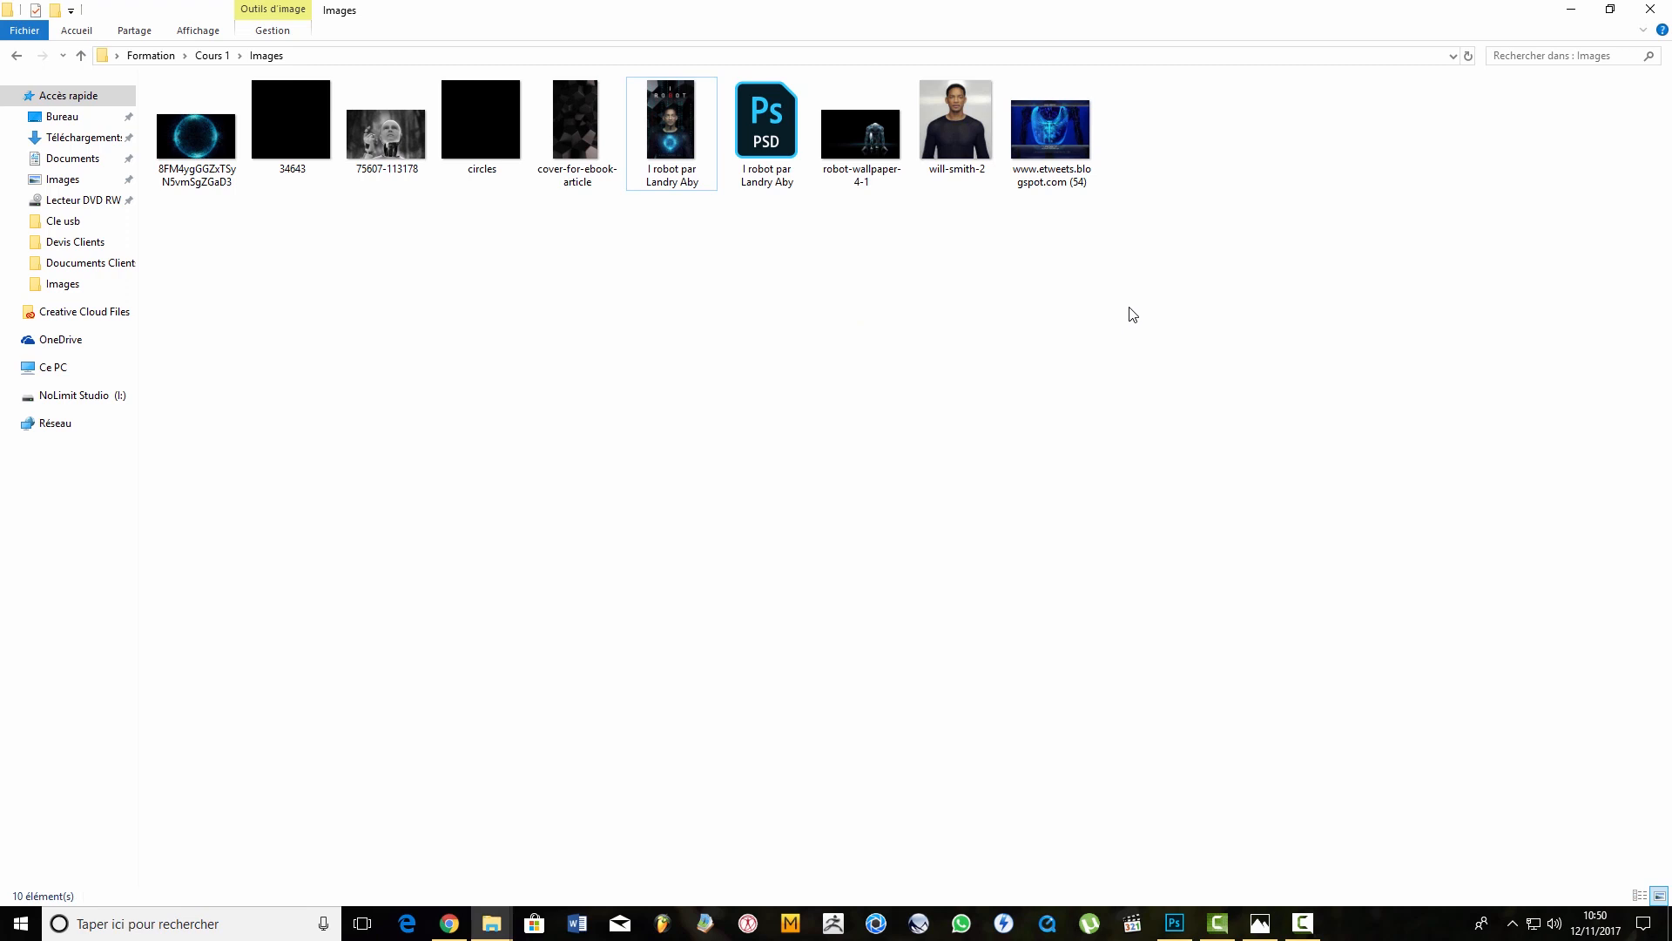
View the finished I Robot poster JPG in a maximized viewer, then close it
left_click(1054, 140)
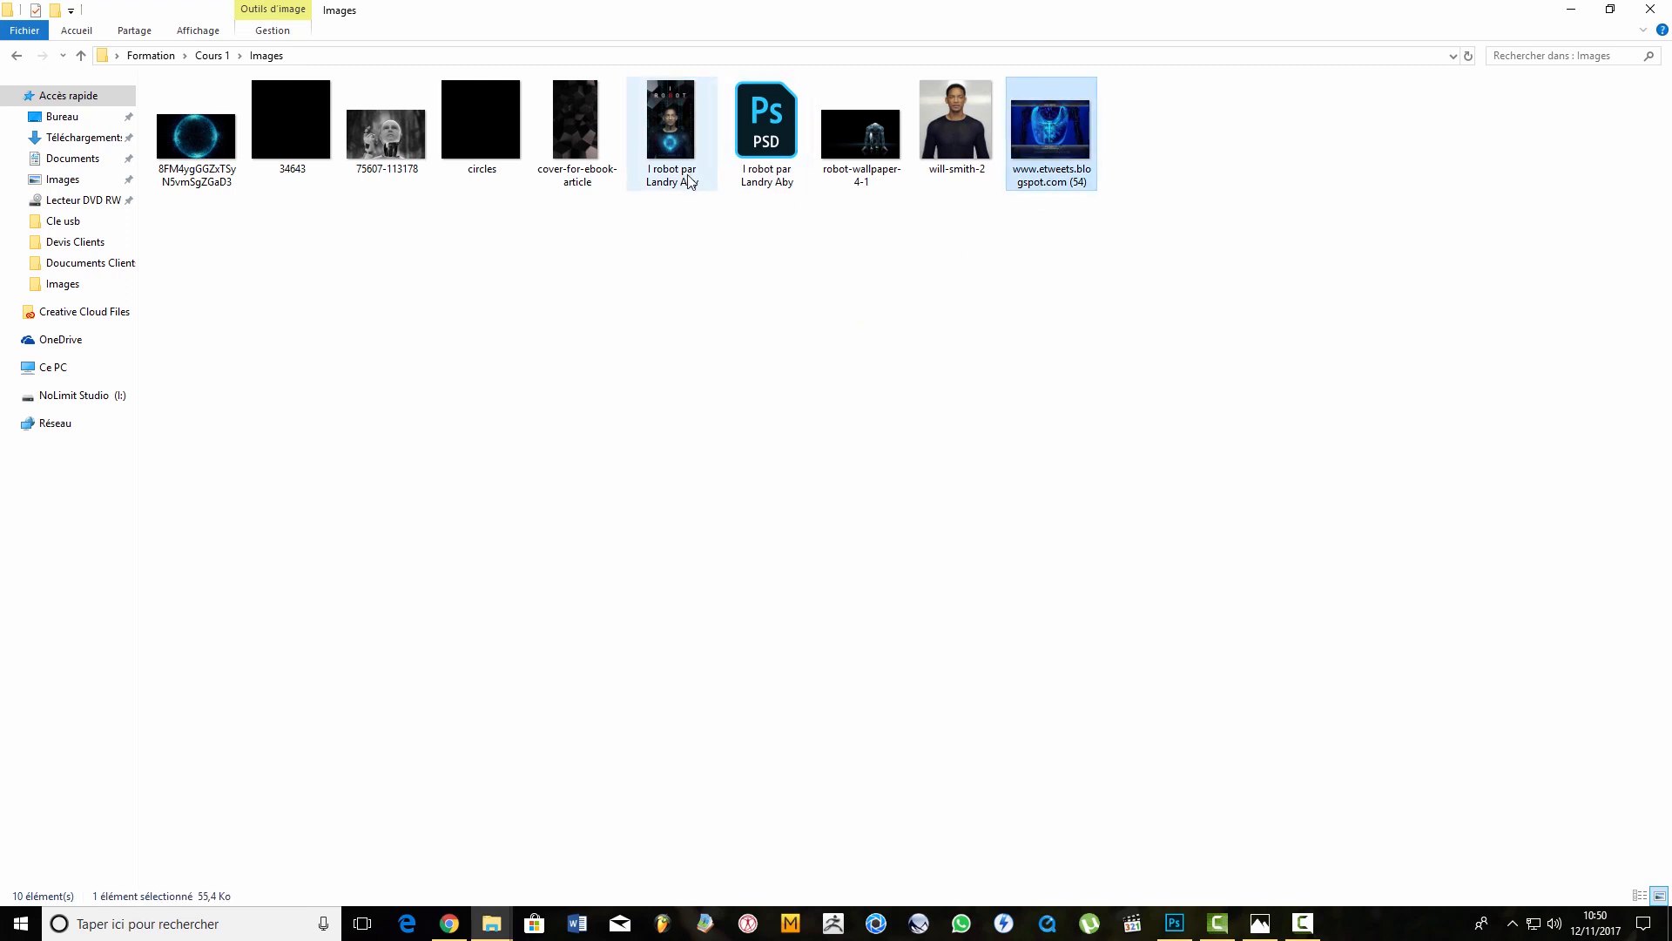
left_click(659, 161)
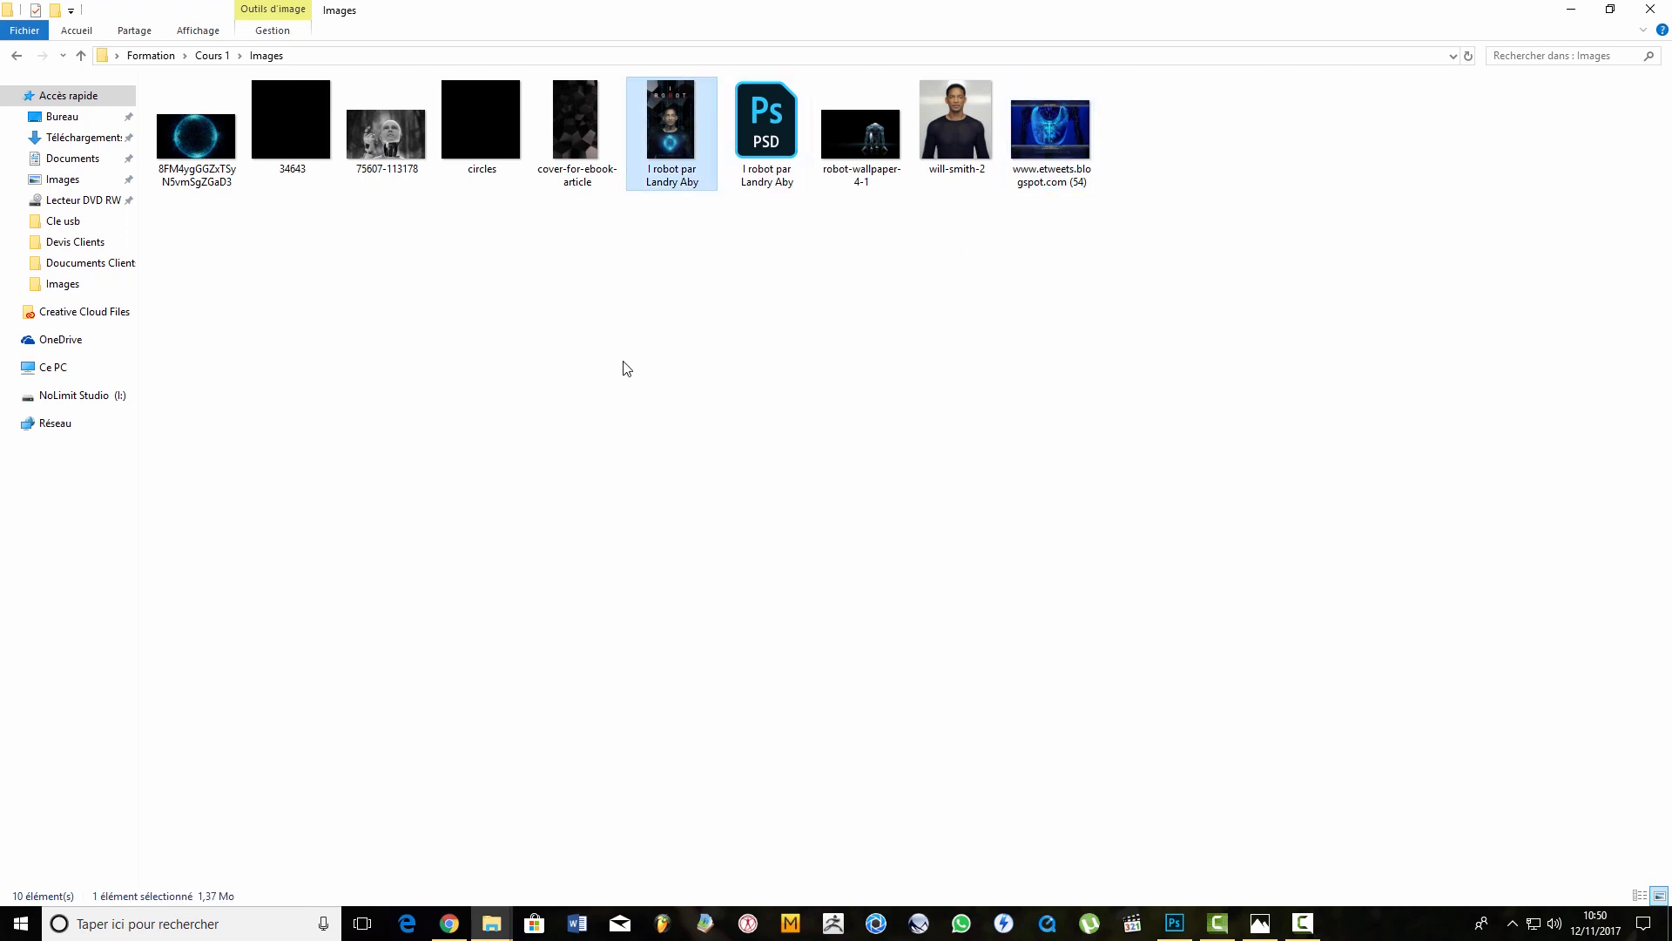
double_click(681, 141)
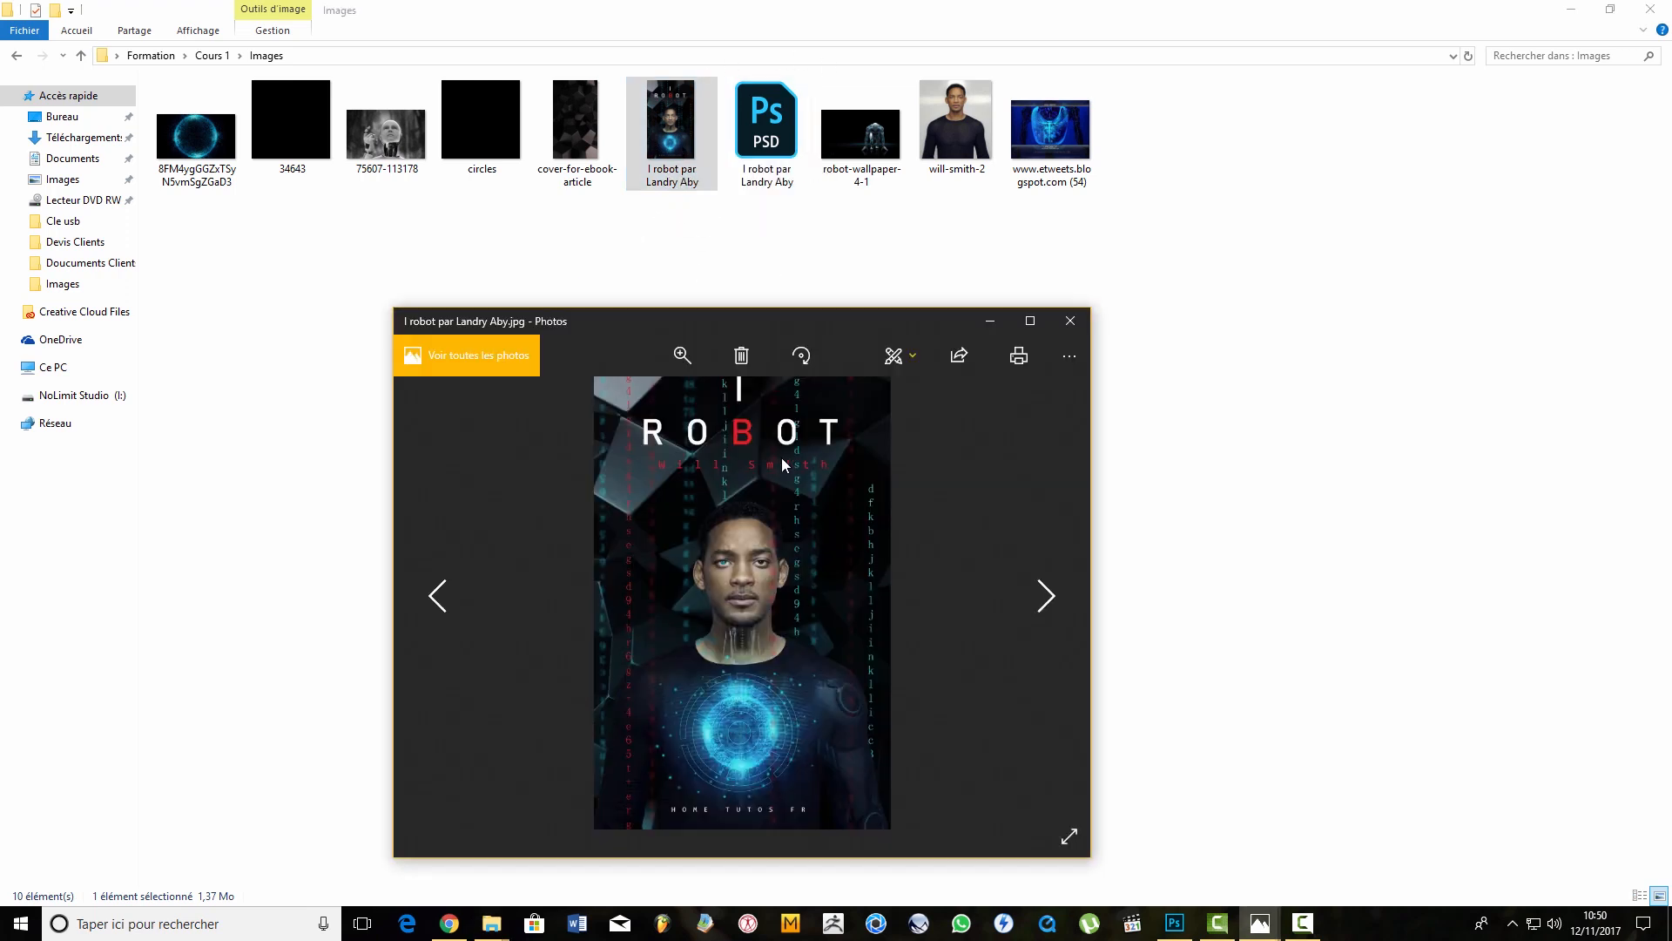
left_click(1031, 323)
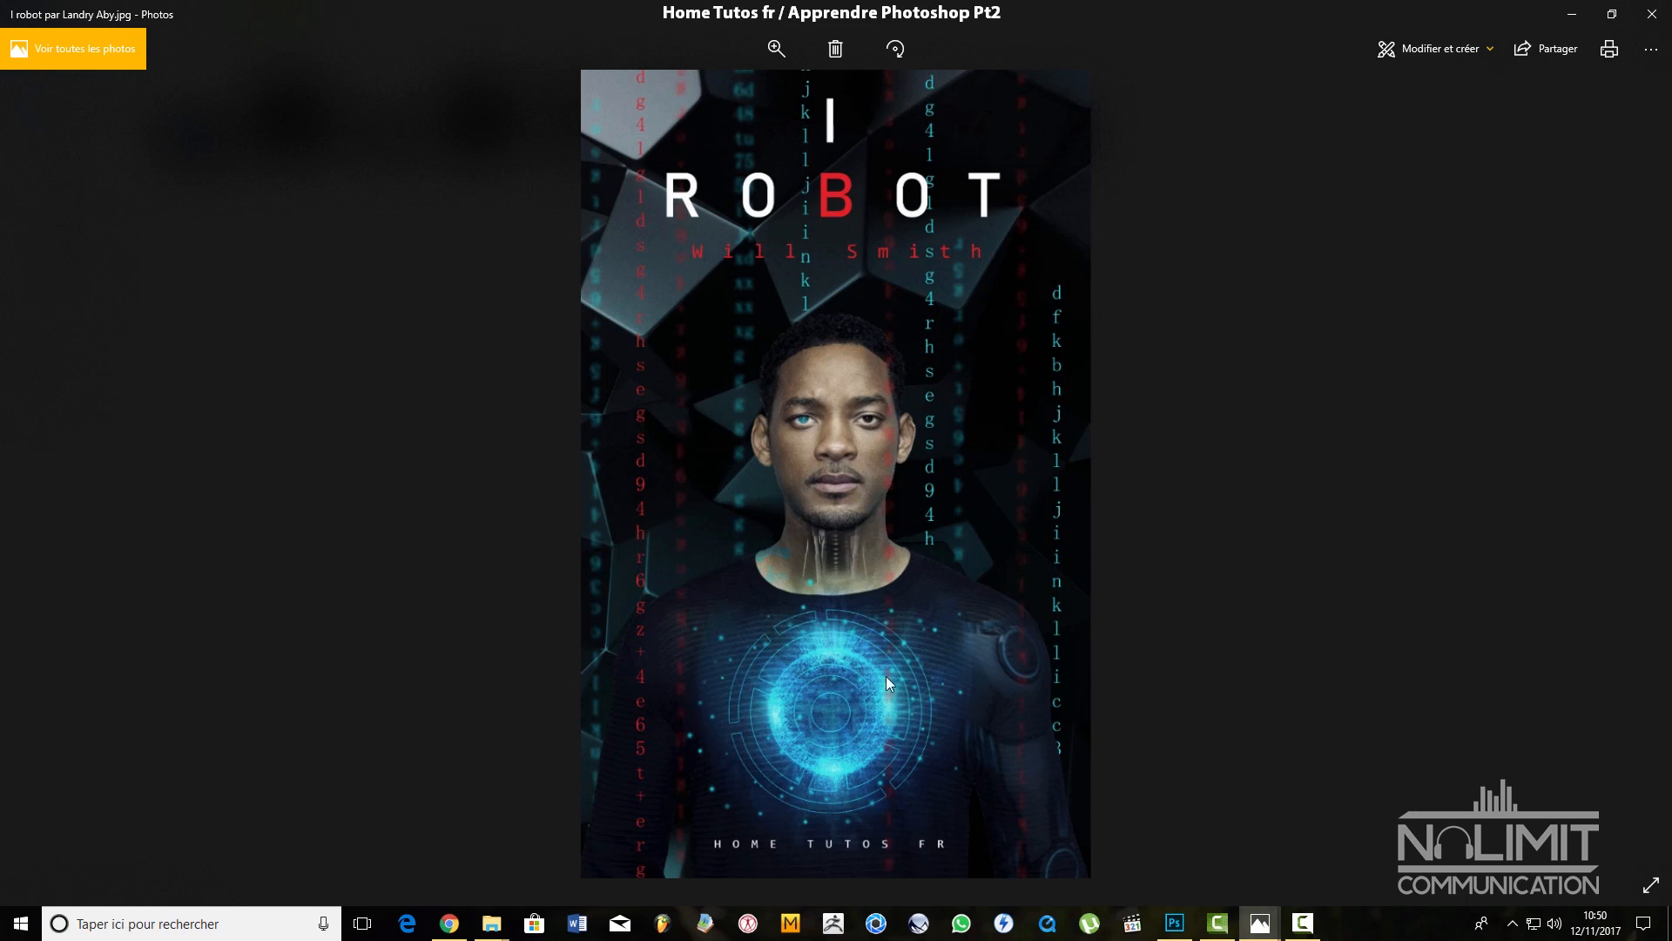
left_click(1652, 14)
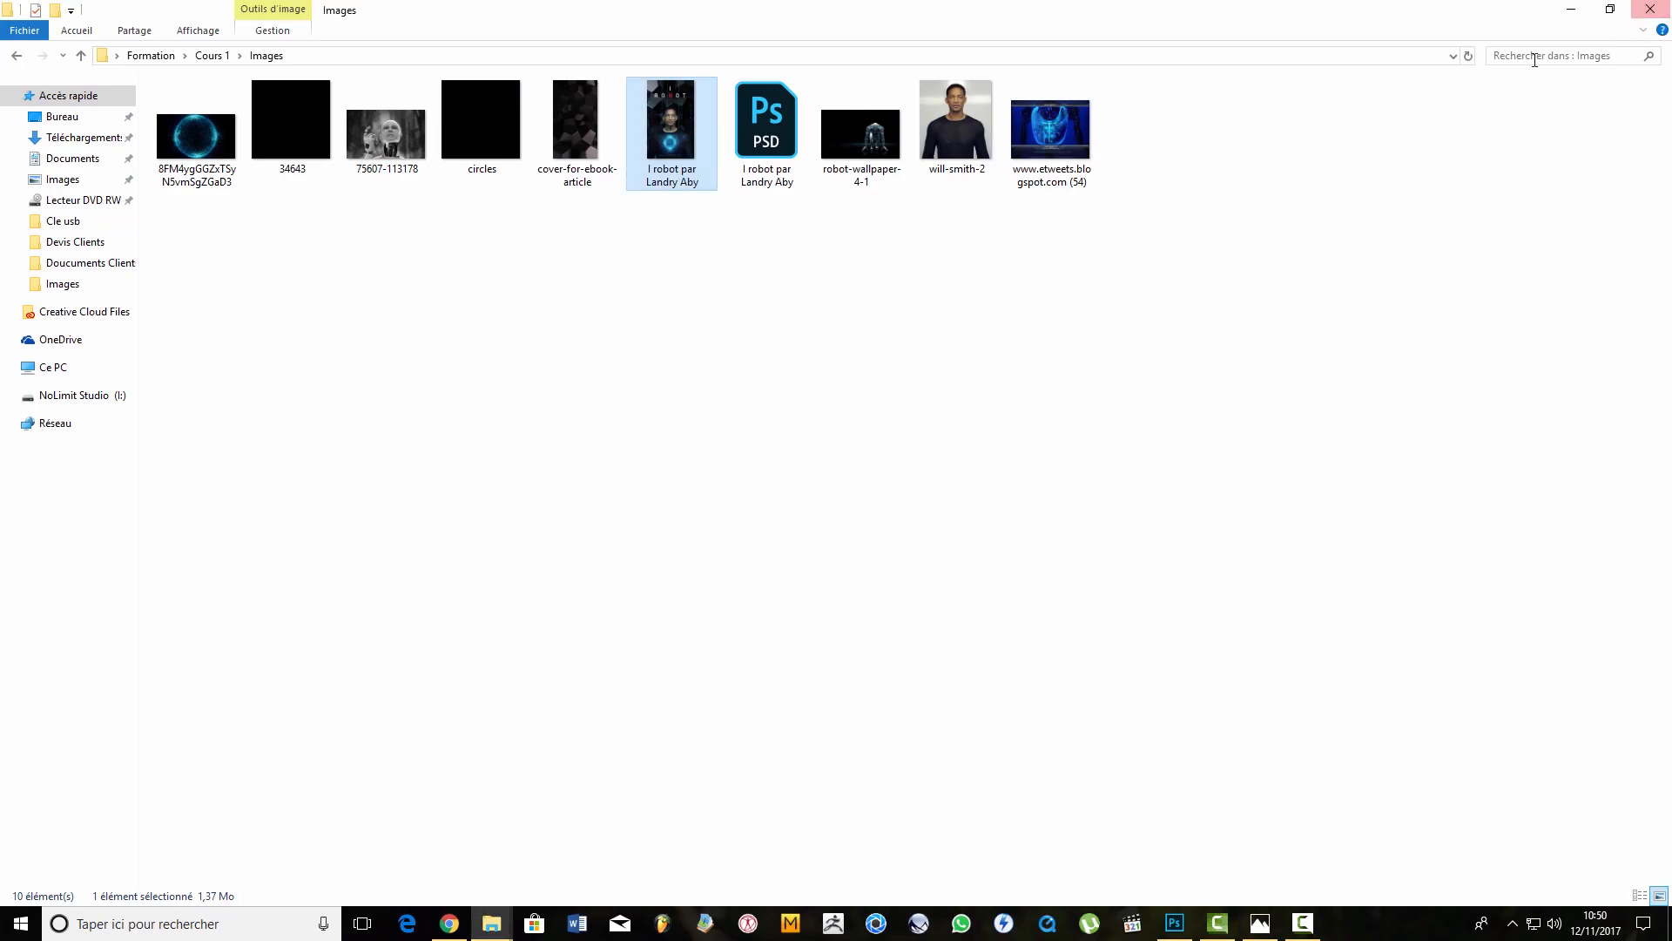
View the cover-for-ebook-article background image in a maximized viewer
left_click(657, 289)
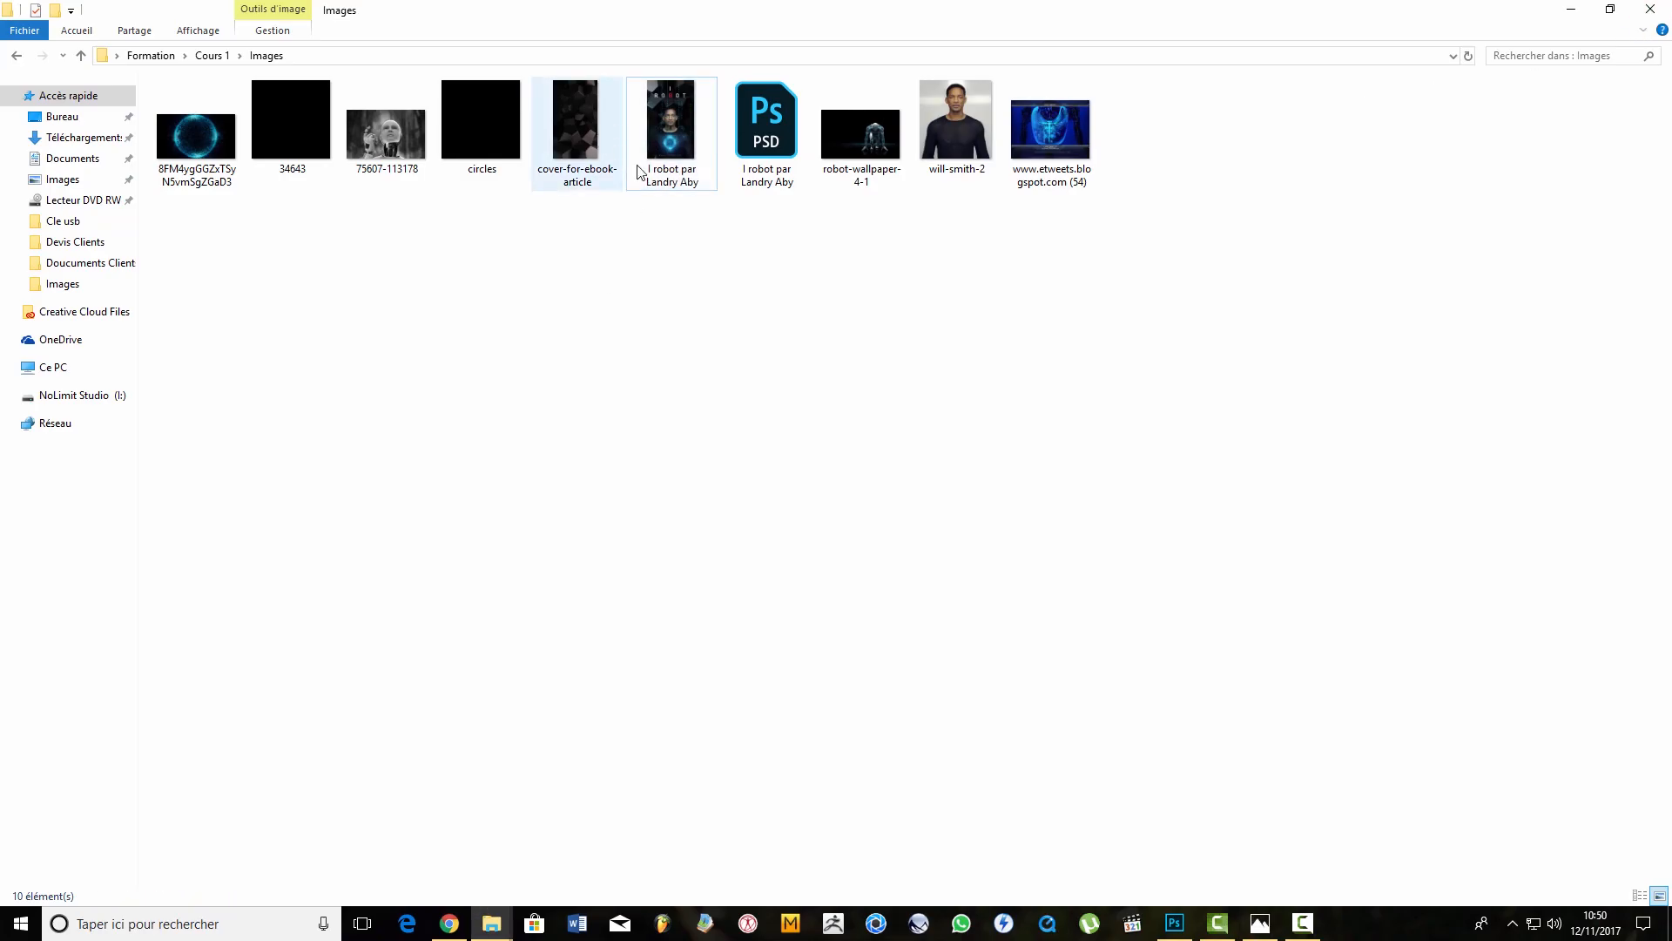
double_click(584, 119)
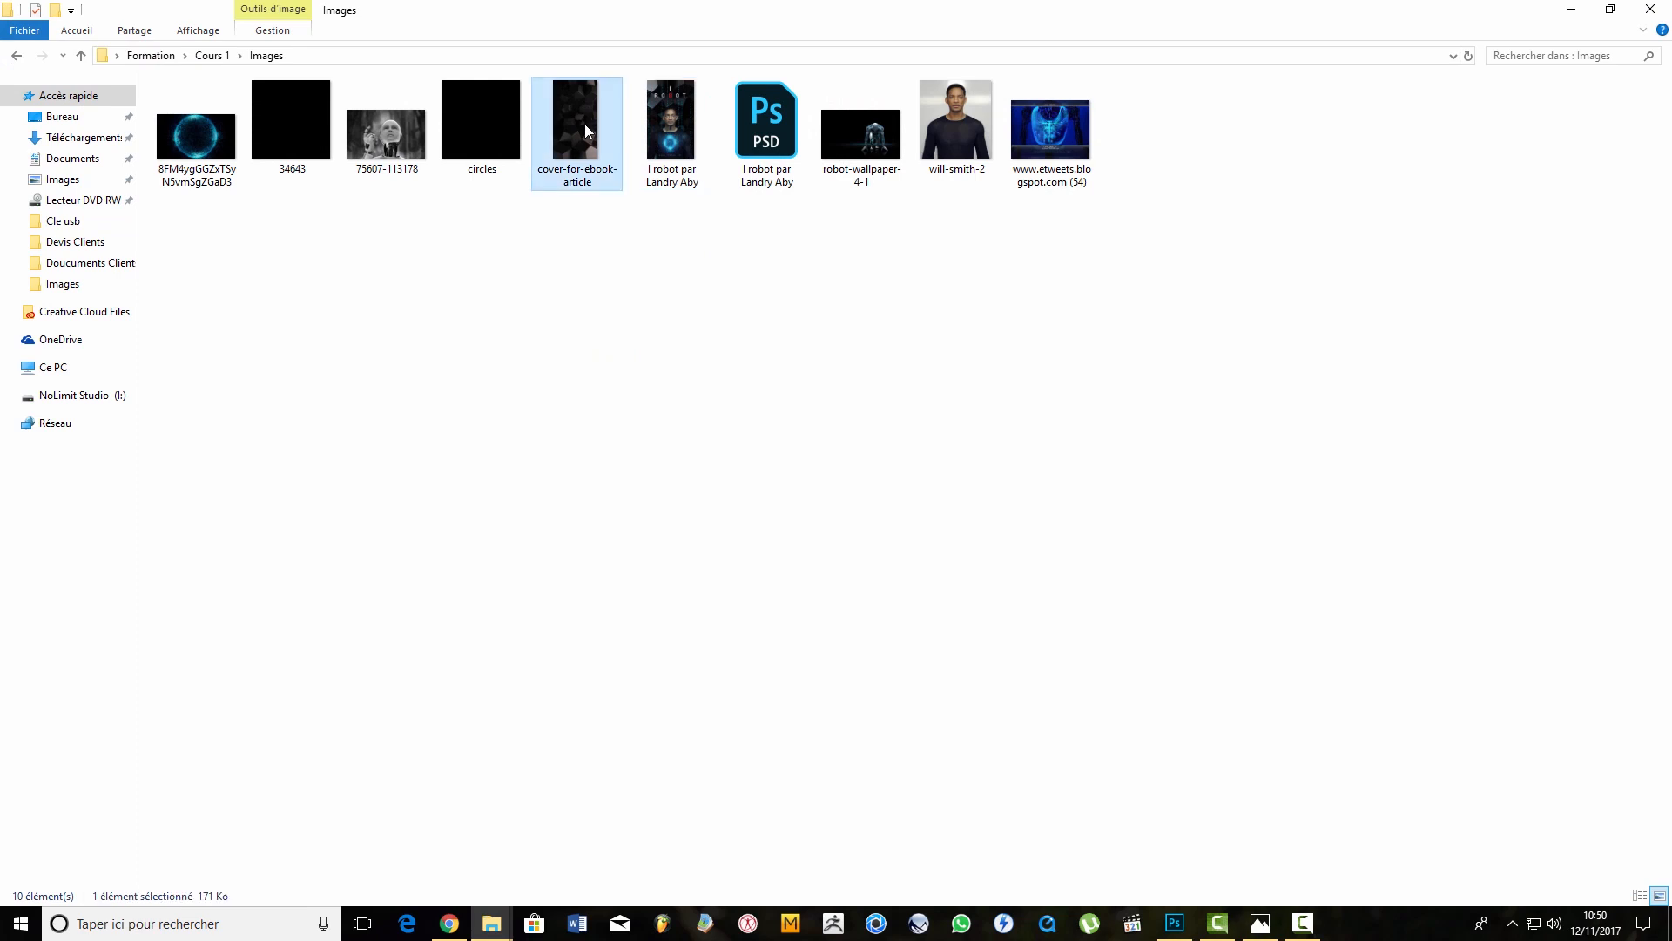
left_click(1030, 321)
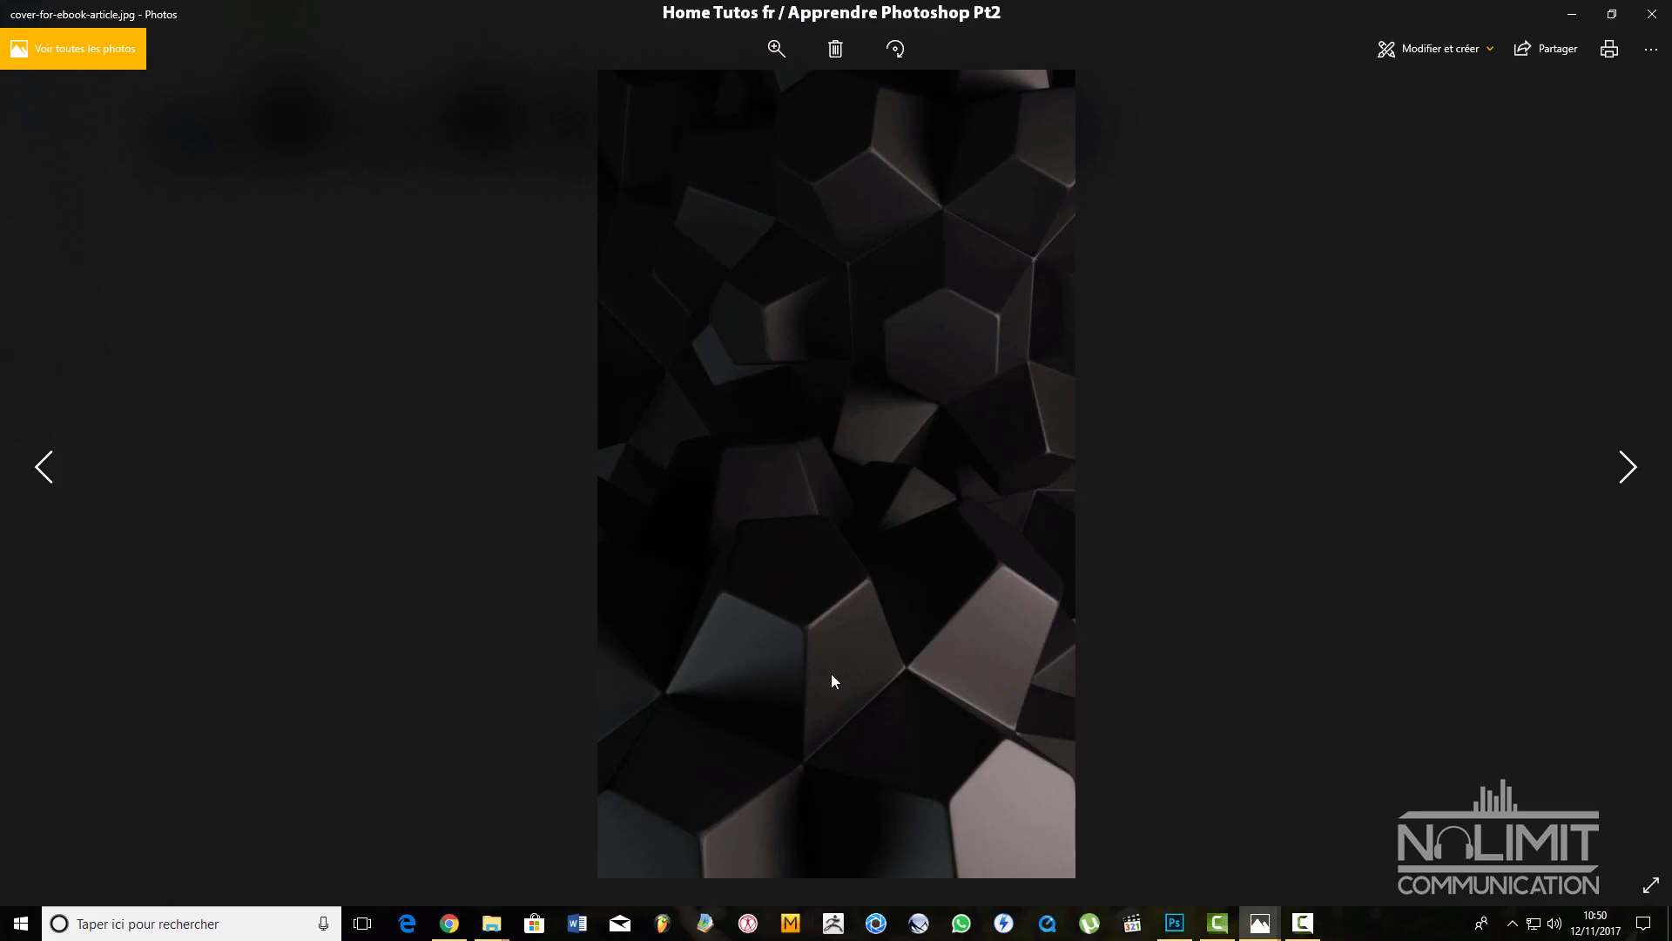
Switch to Chrome and view the original I Robot poster at 0:58 of the Apprendre Adobe Photoshop cs6 Partie 1 video in full screen
left_click(449, 922)
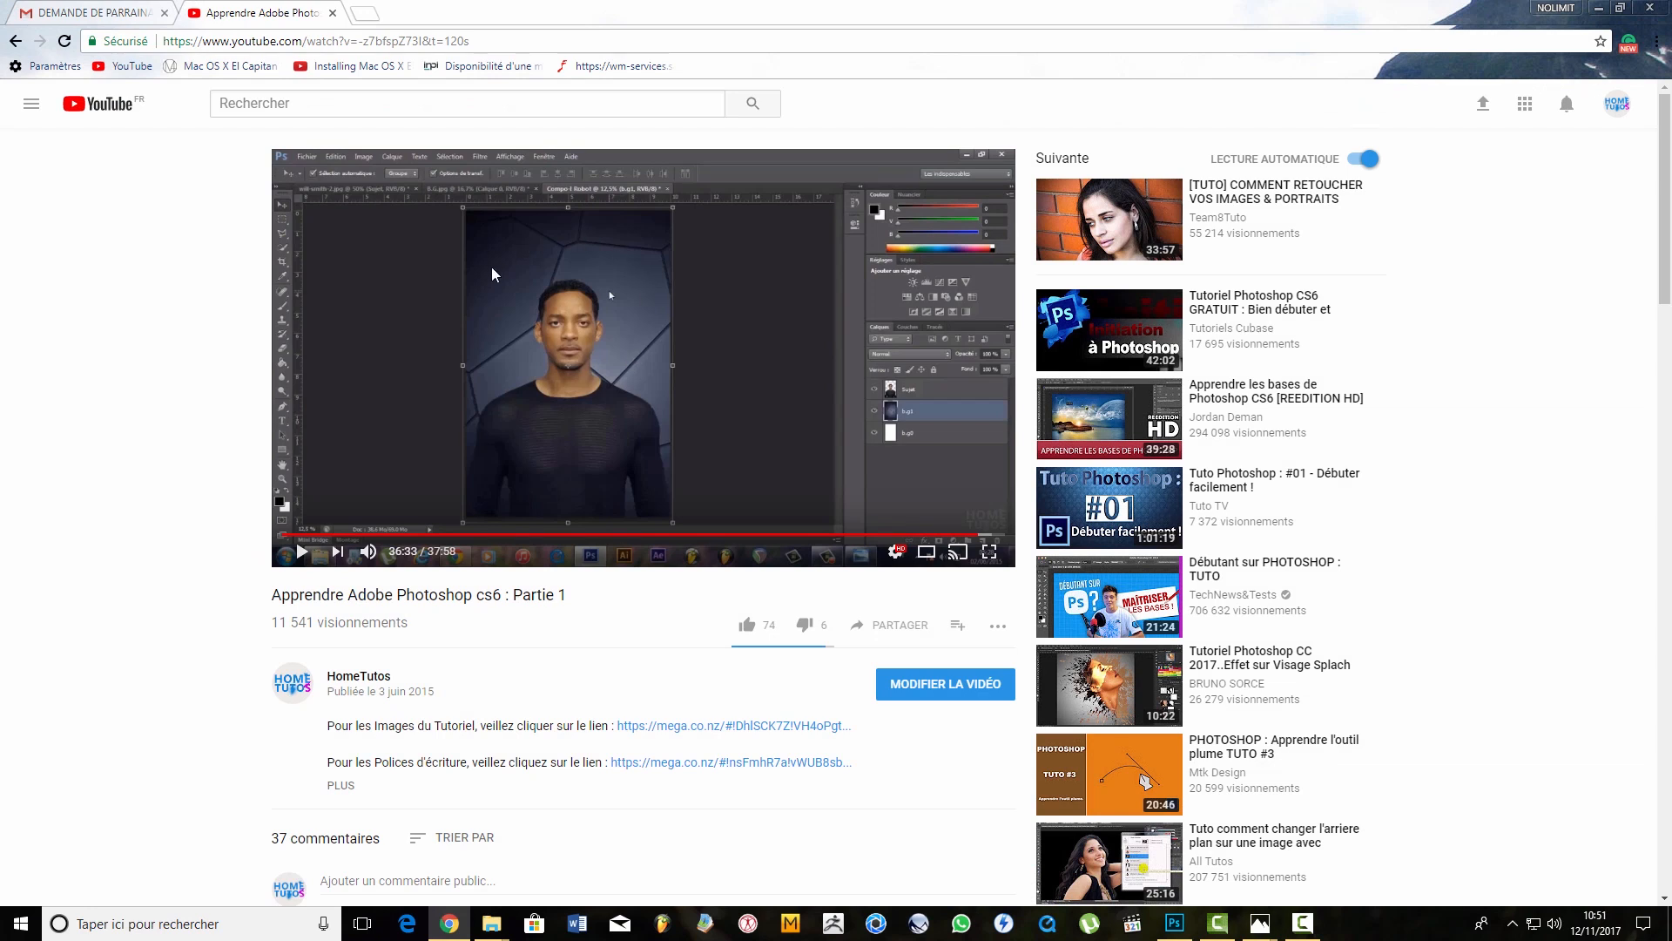
left_click(302, 534)
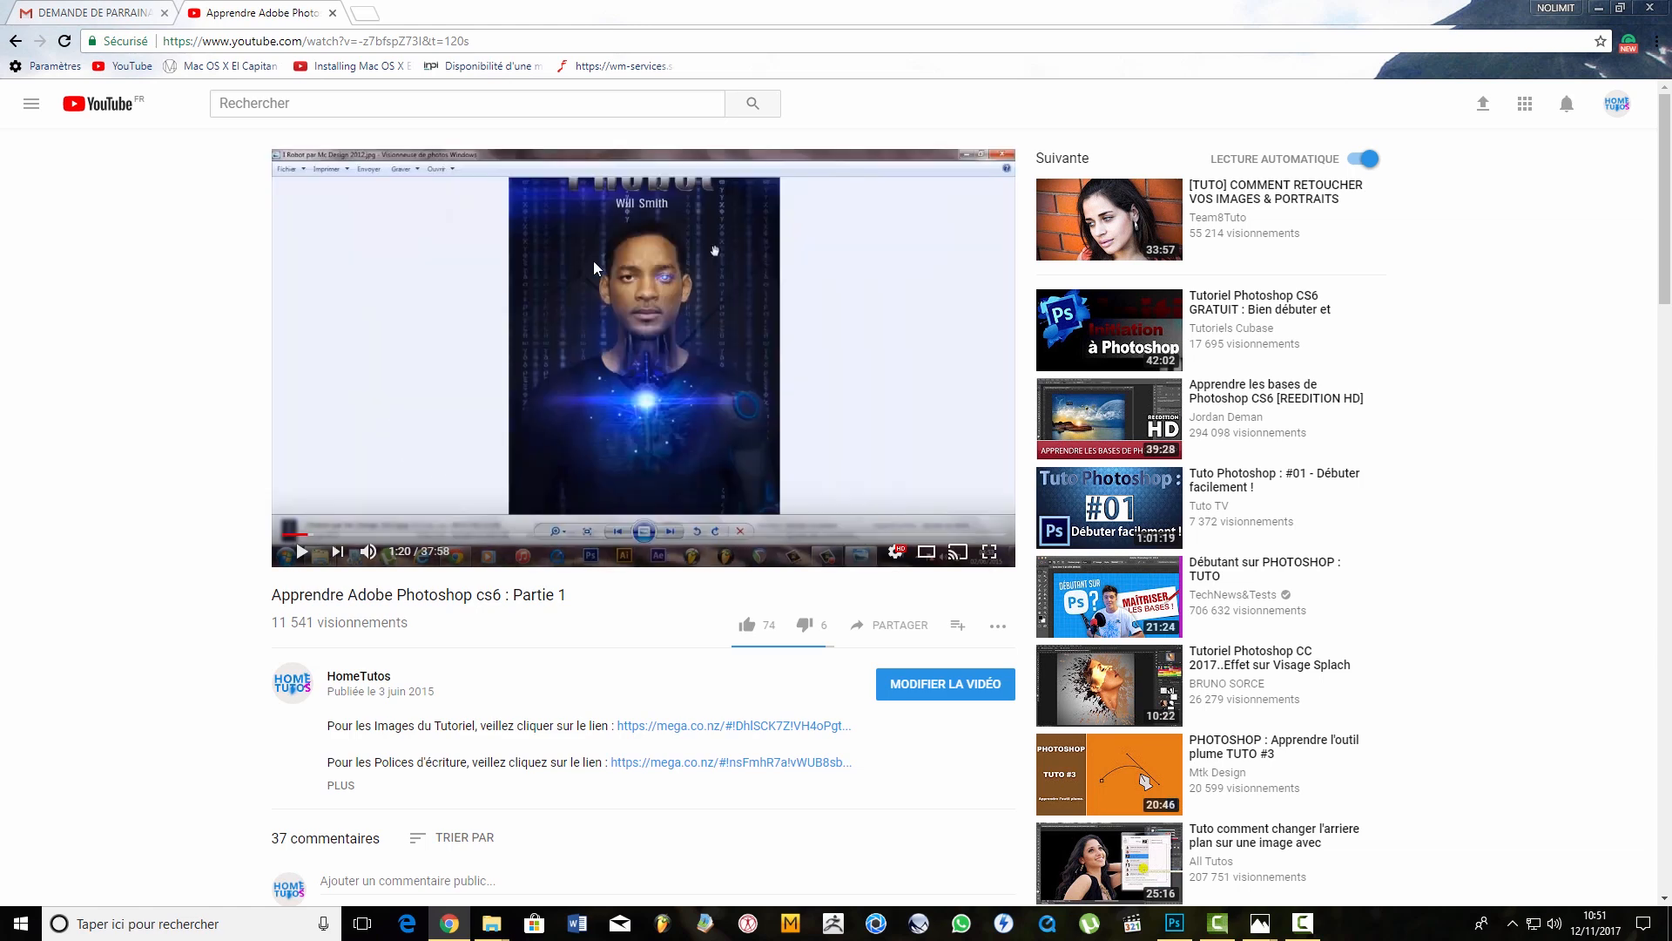
left_click(991, 551)
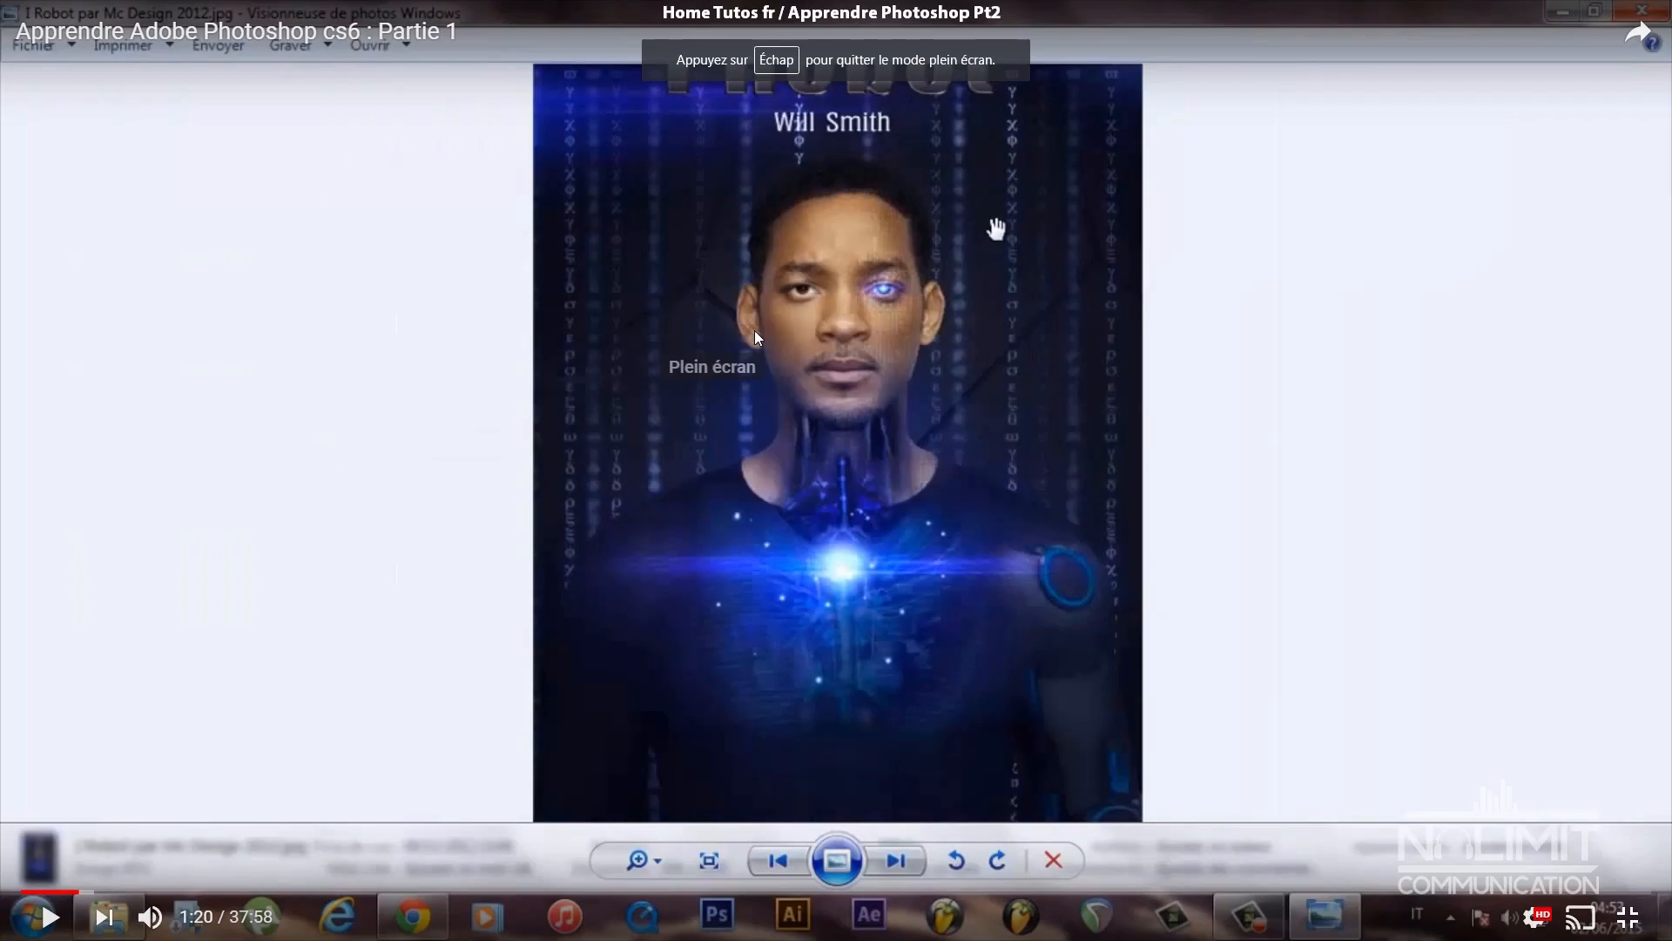
left_click(64, 891)
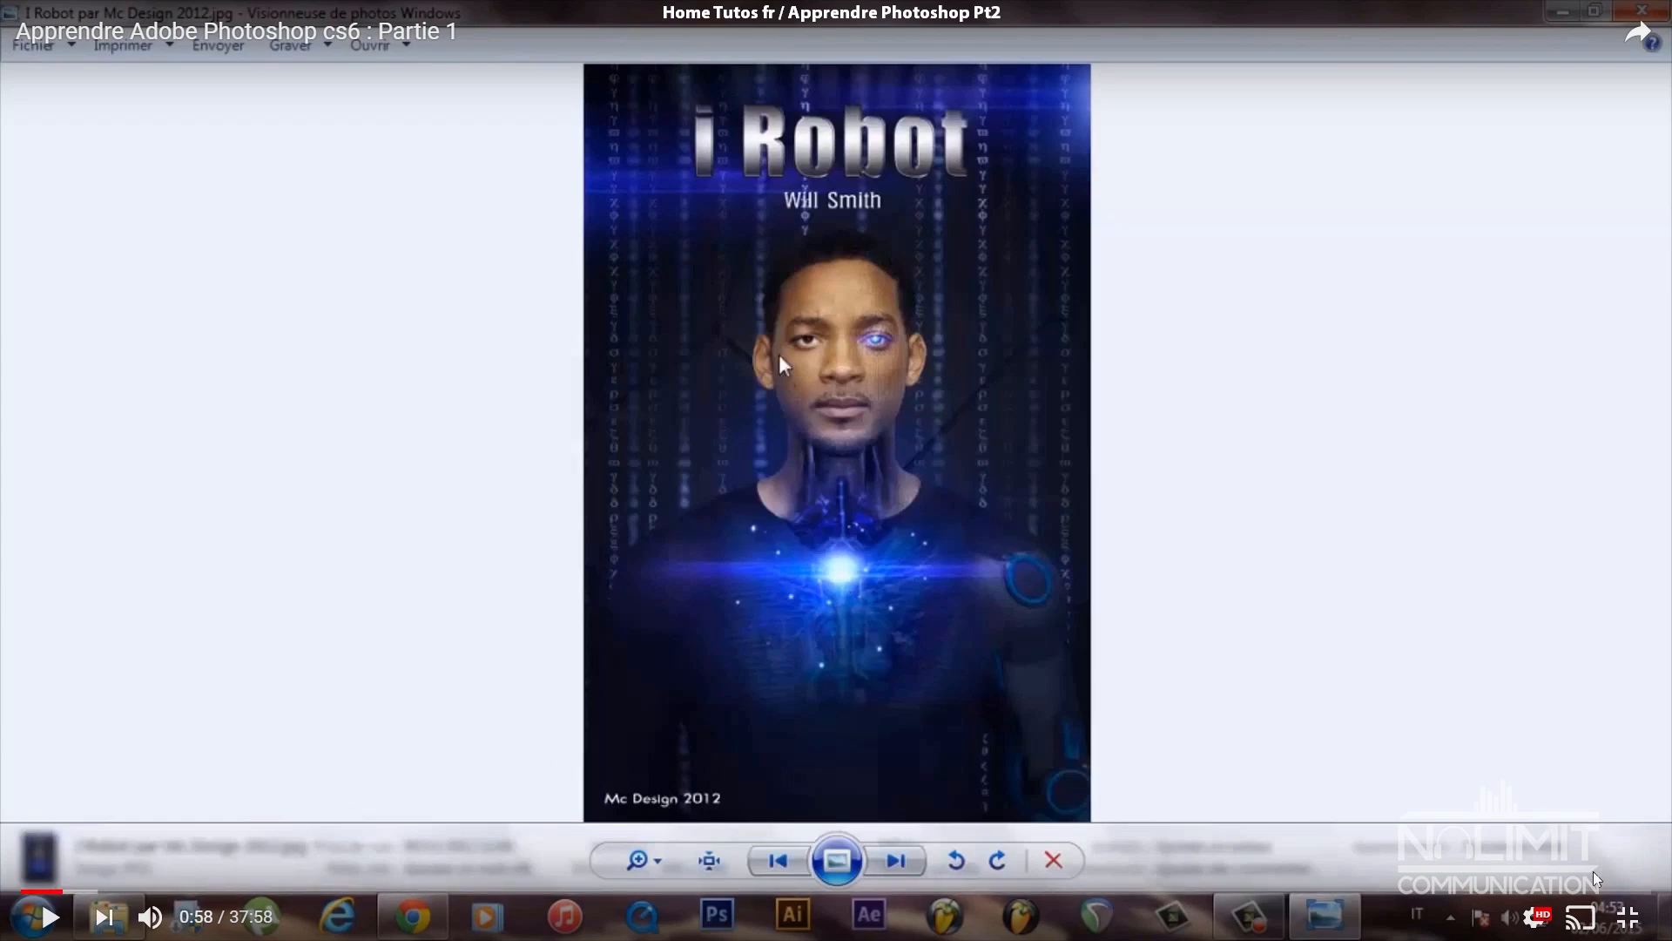
key("Escape")
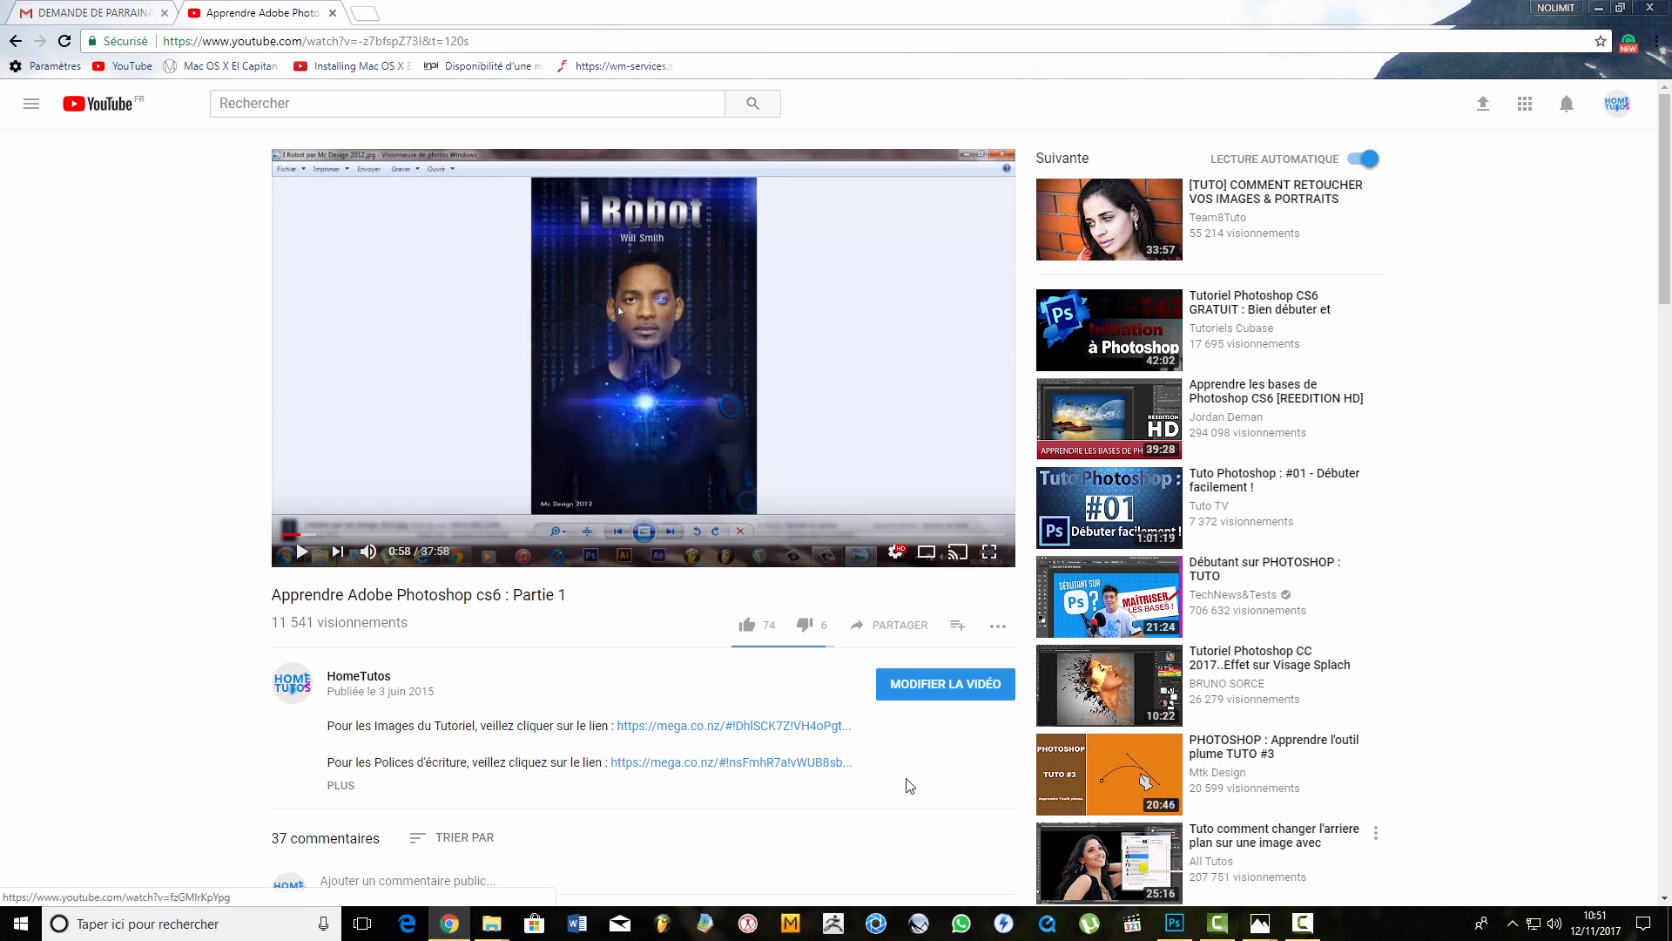
Return to the Images folder and reopen the finished I Robot poster in a maximized viewer to compare it with the original version
mouse_move(501, 925)
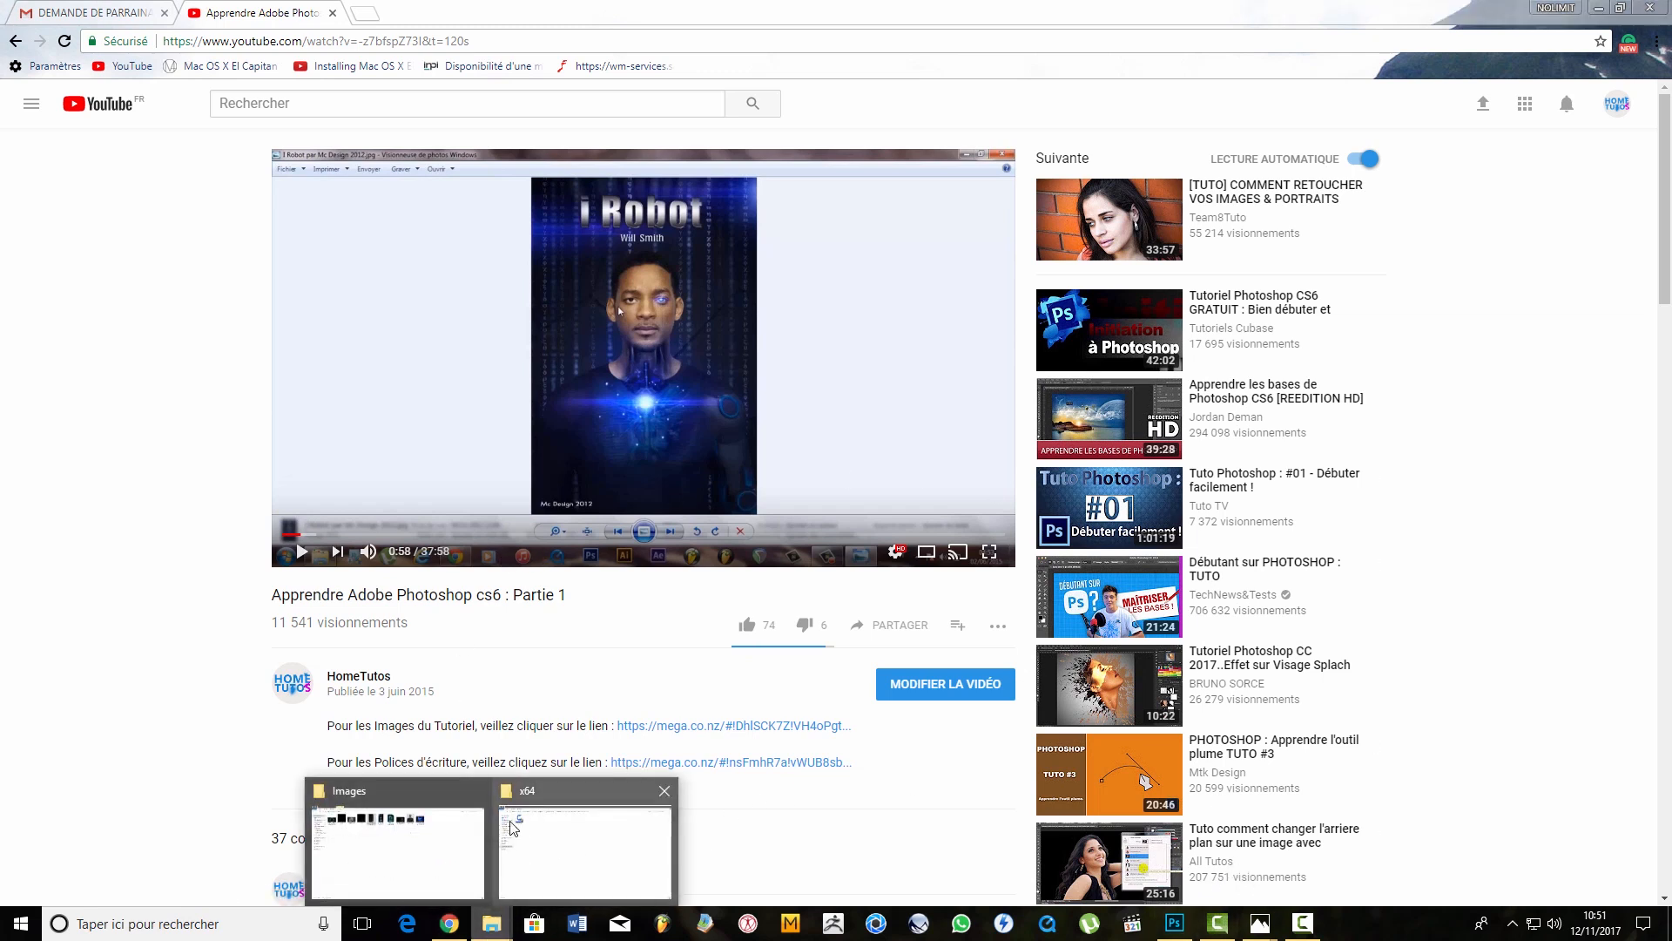
left_click(399, 854)
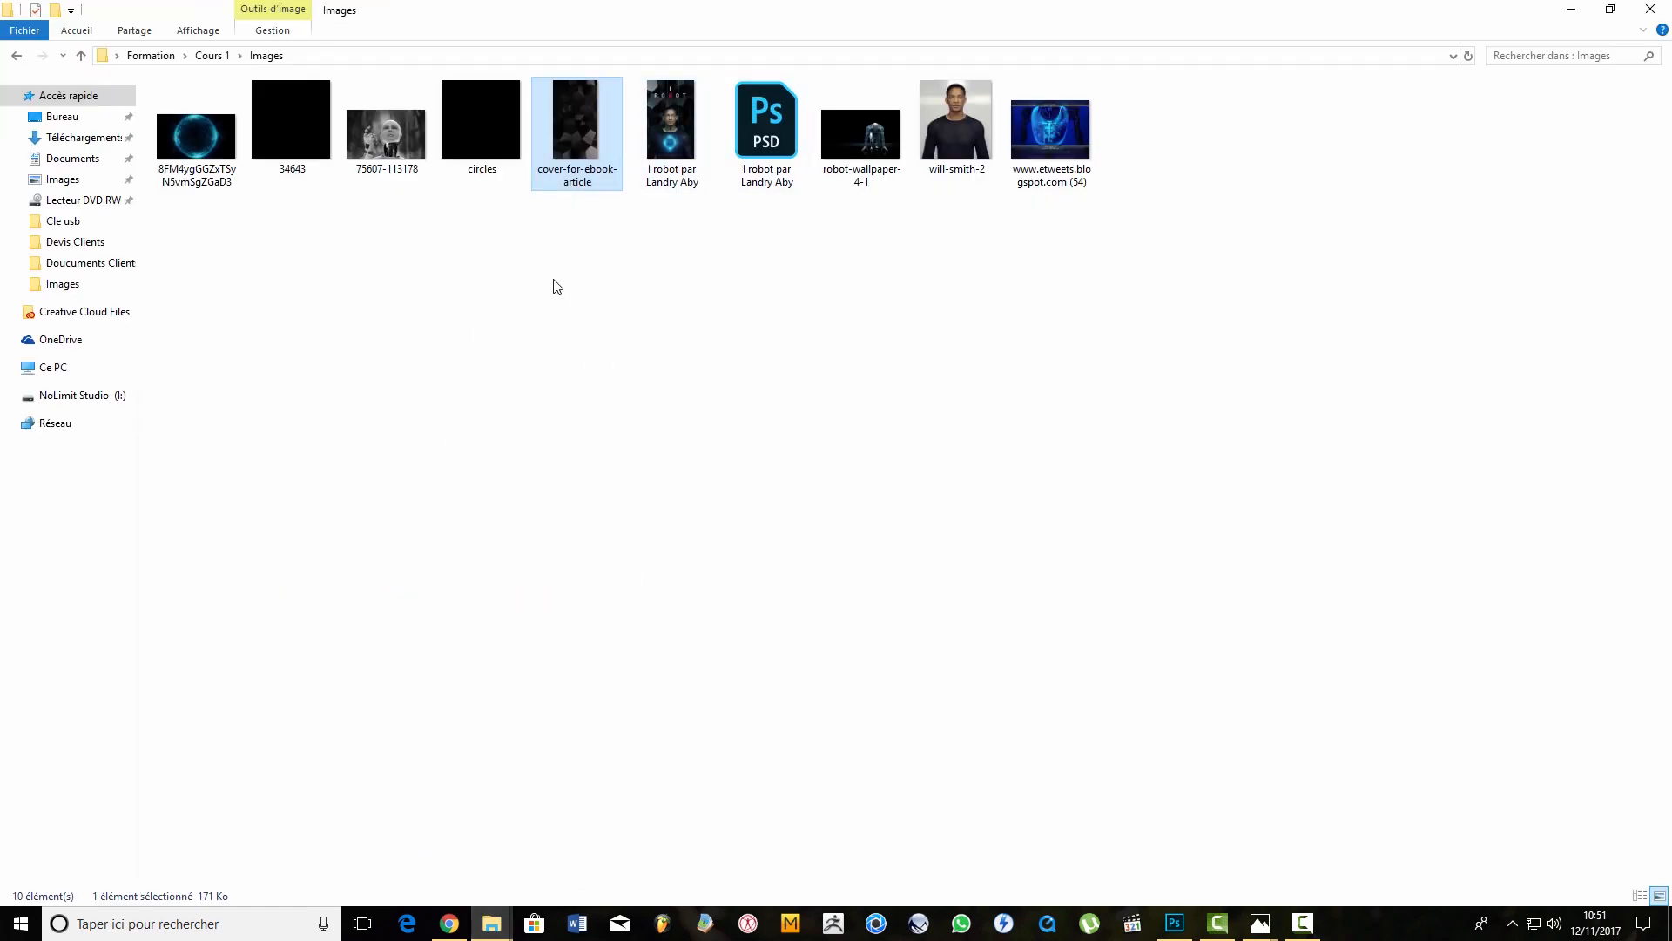
left_click(679, 139)
double_click(680, 139)
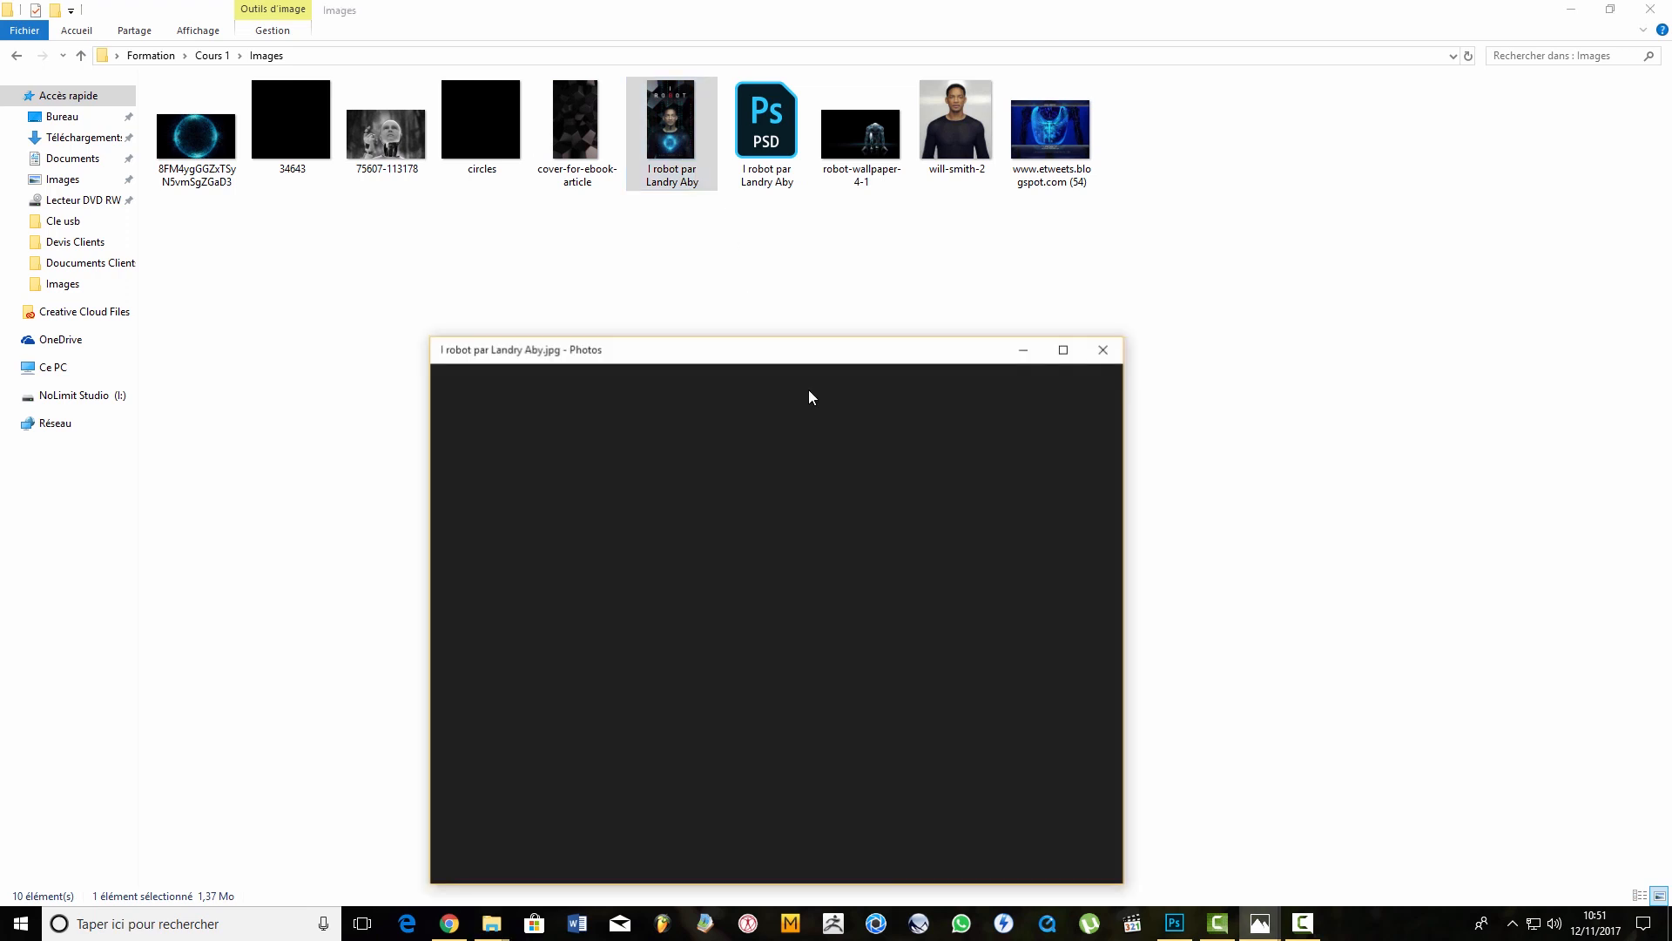
left_click(1067, 350)
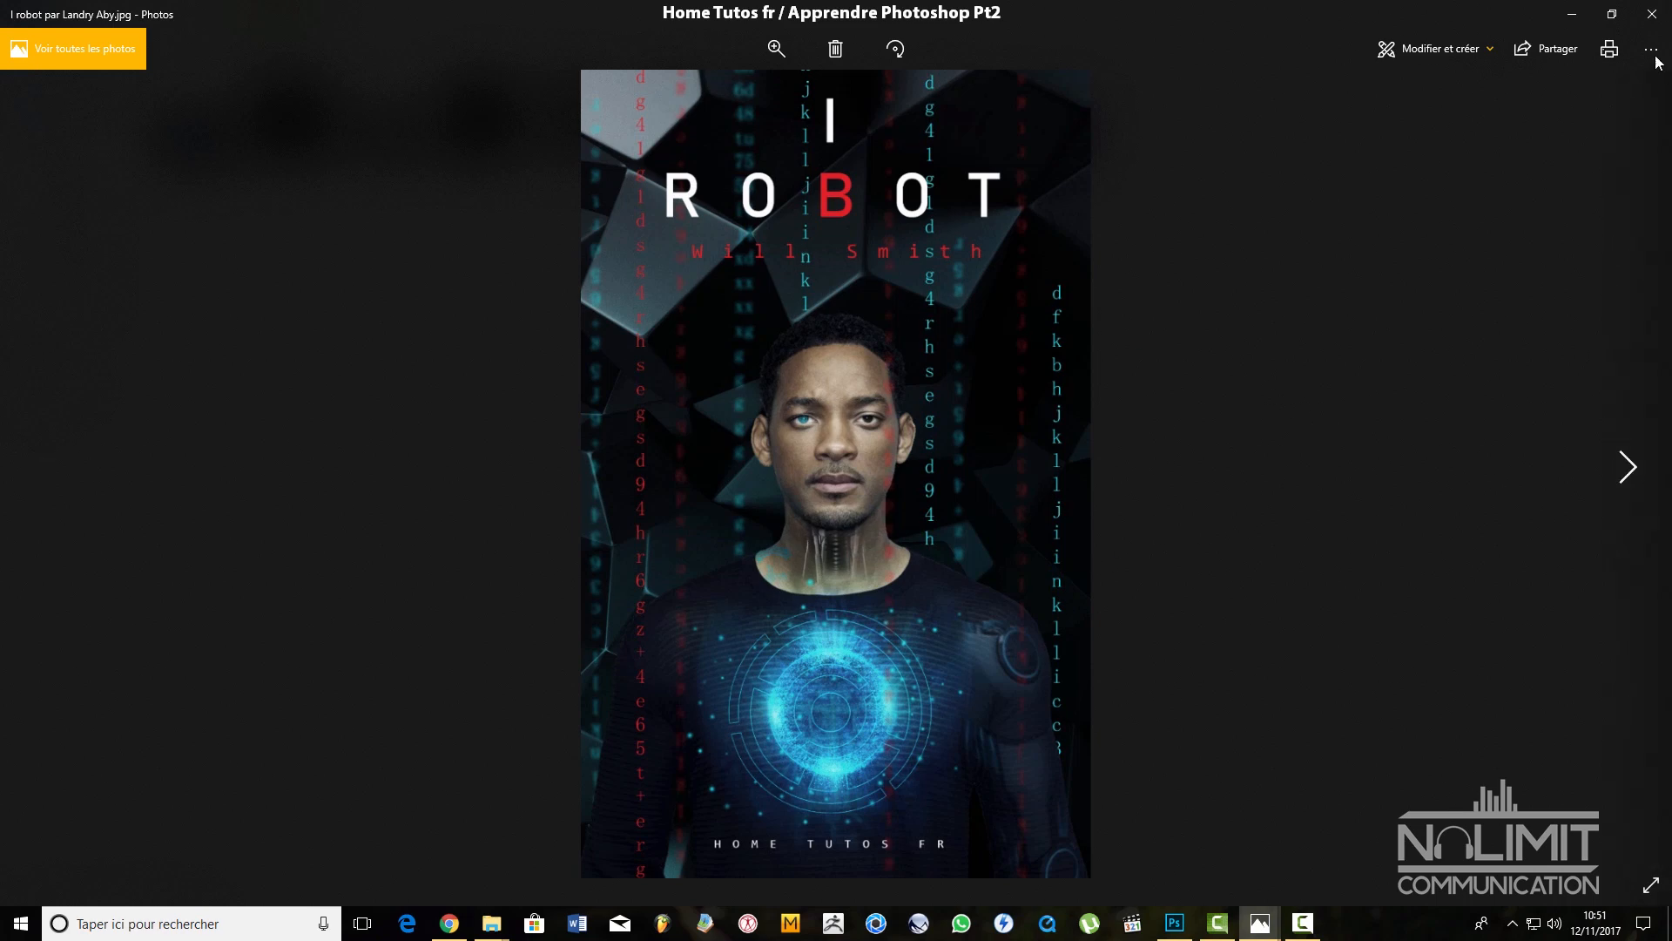
left_click(1571, 14)
left_click_drag(1064, 407, 850, 495)
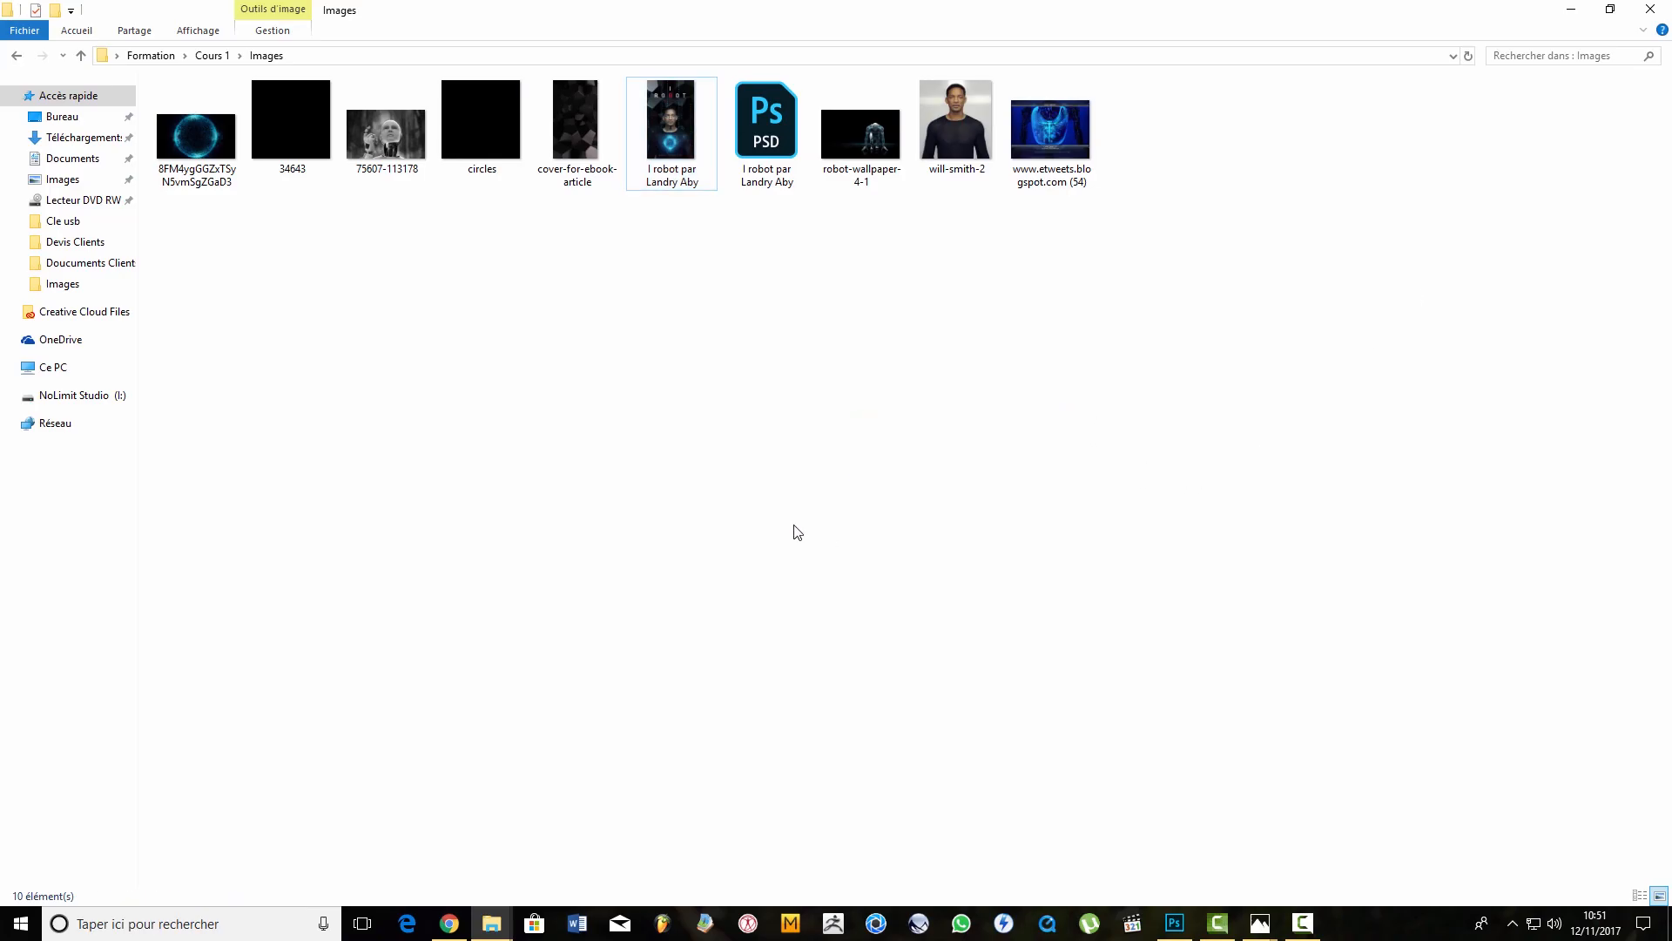
Switch to Photoshop and examine the cut-out portrait over the dark geometric background in Untitled-1, including the face up close
left_click(1174, 923)
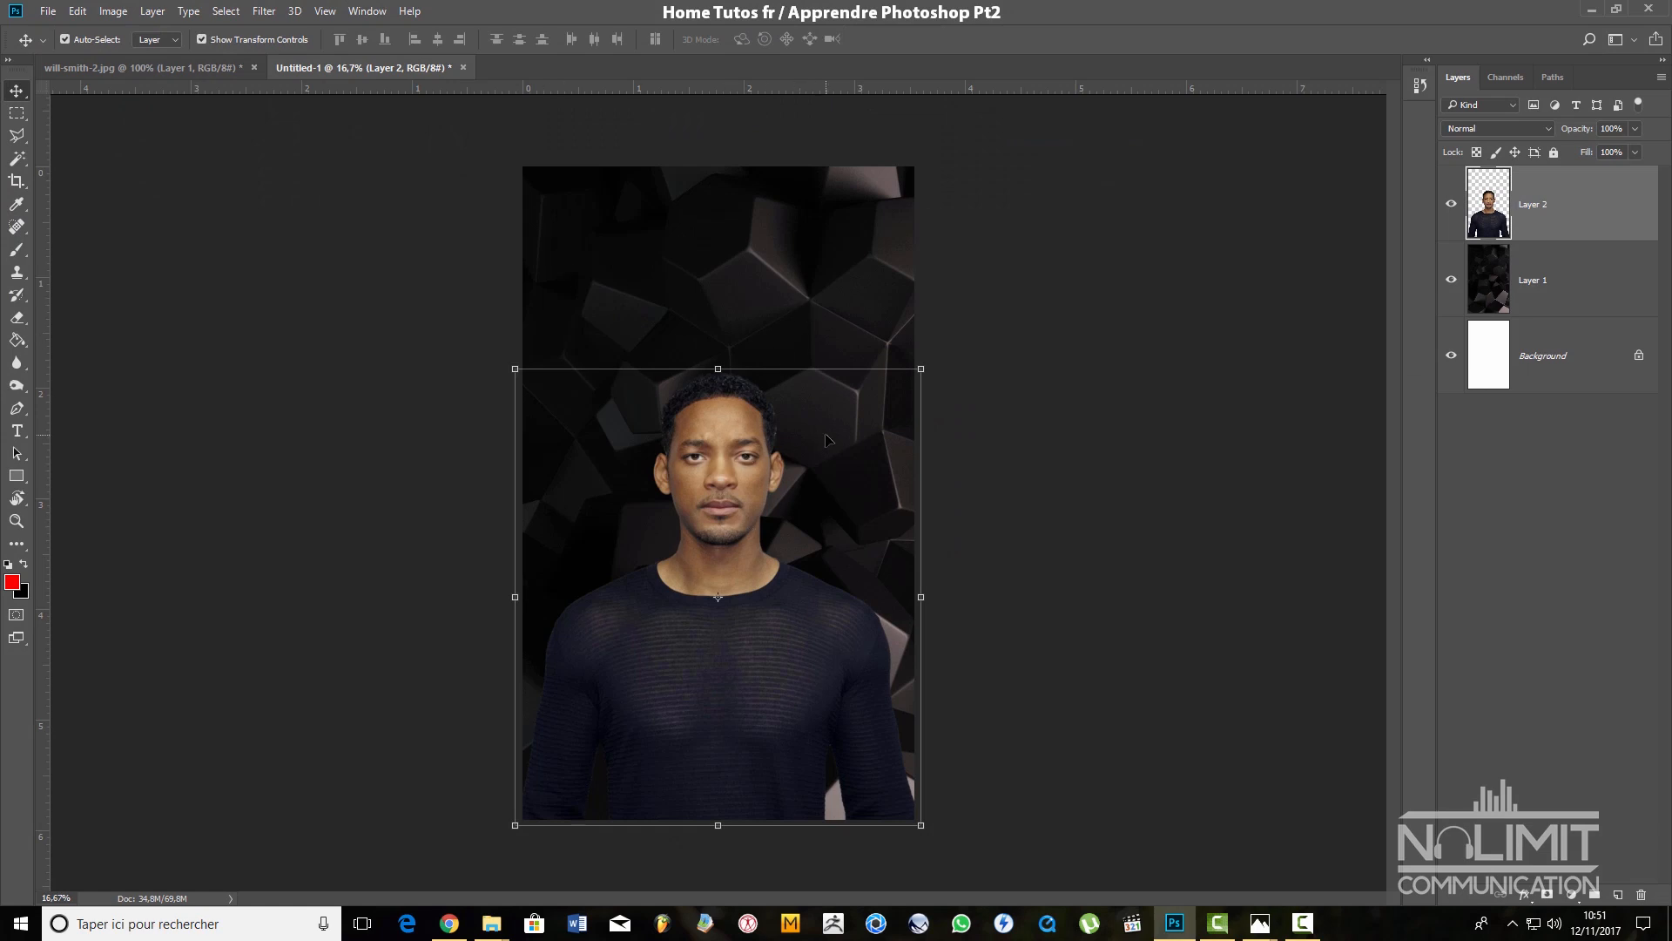
key("ctrl+plus")
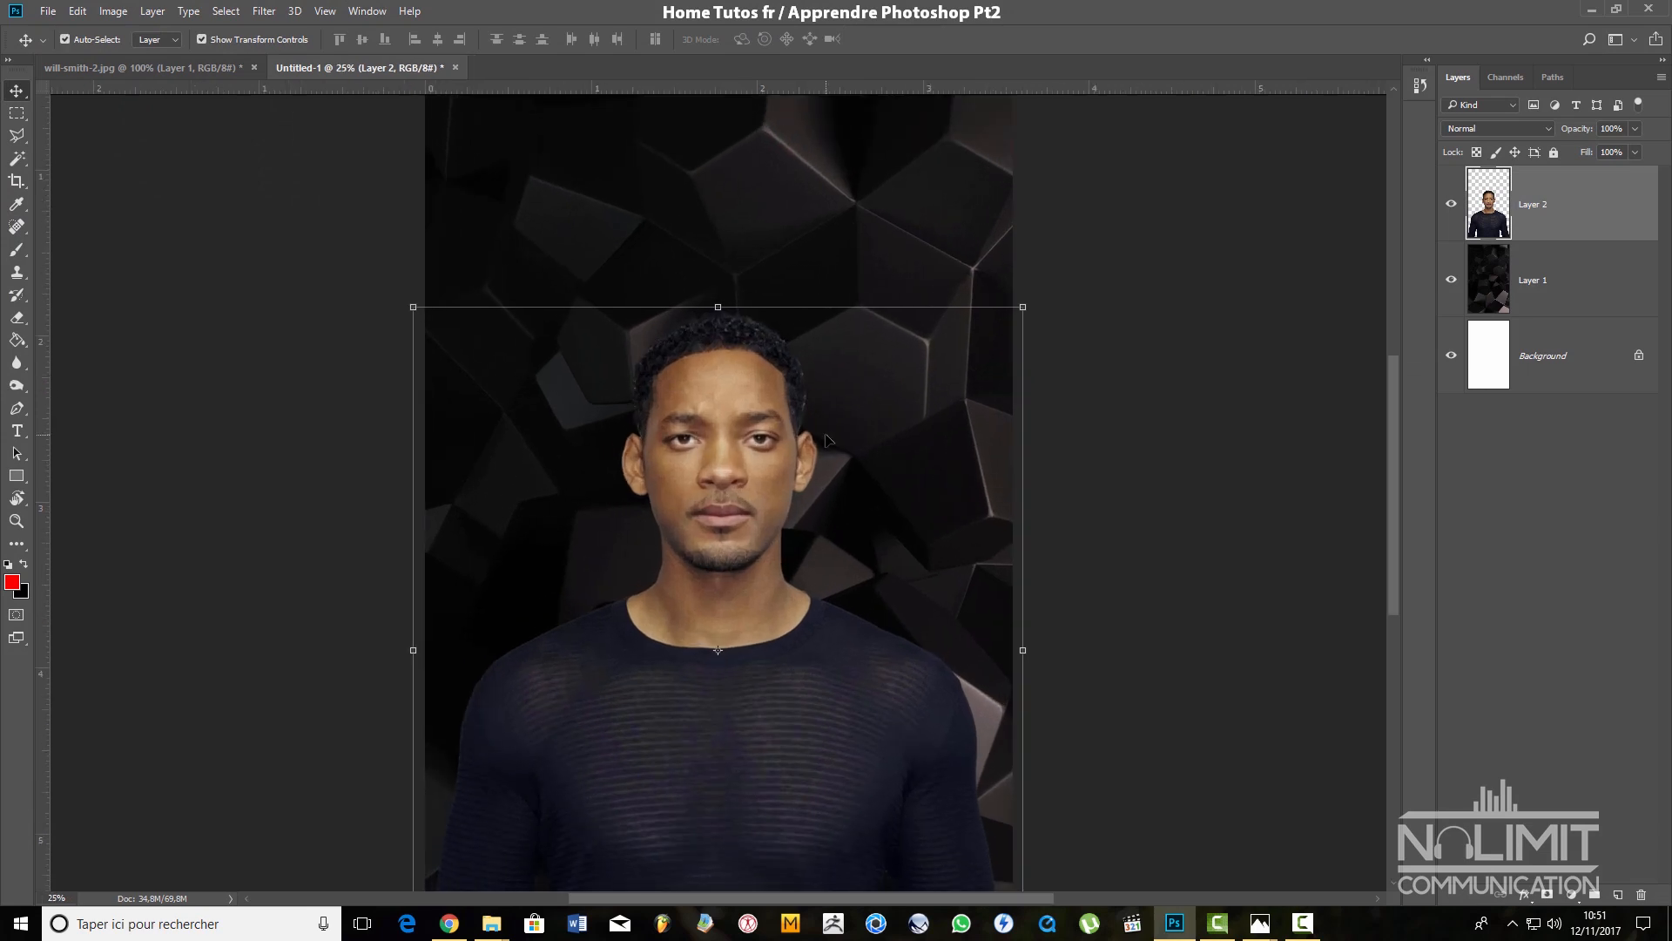
left_click(773, 209)
left_click_drag(734, 415, 751, 396)
left_click_drag(729, 419, 676, 277)
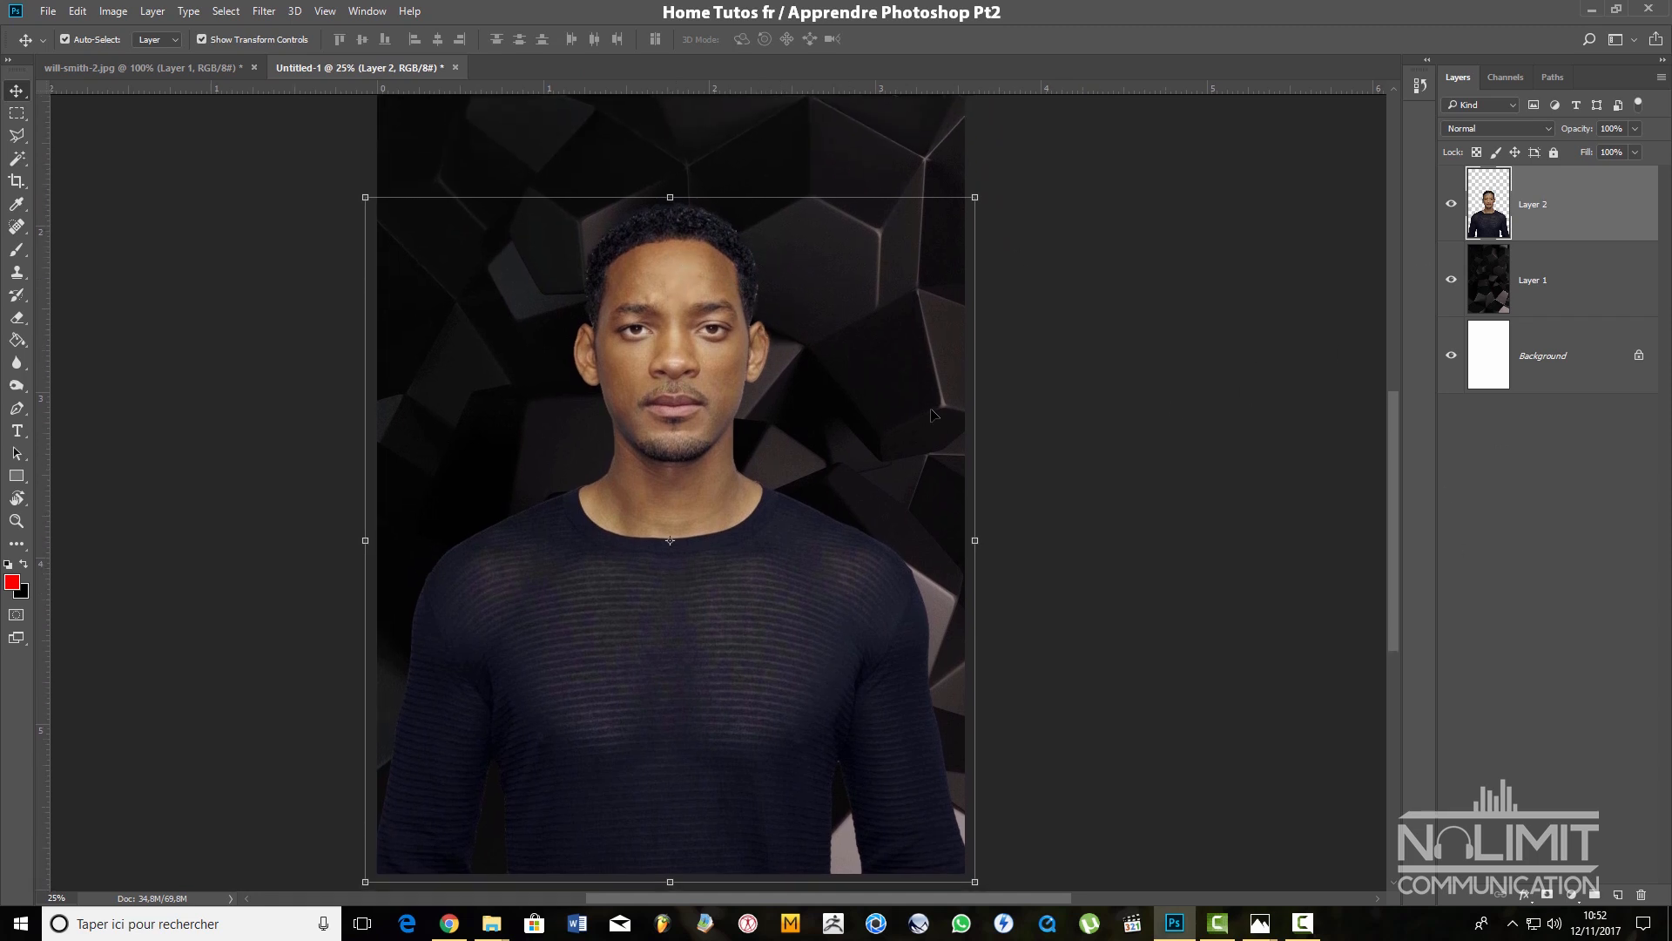
key("ctrl+plus")
key("ctrl+plus")
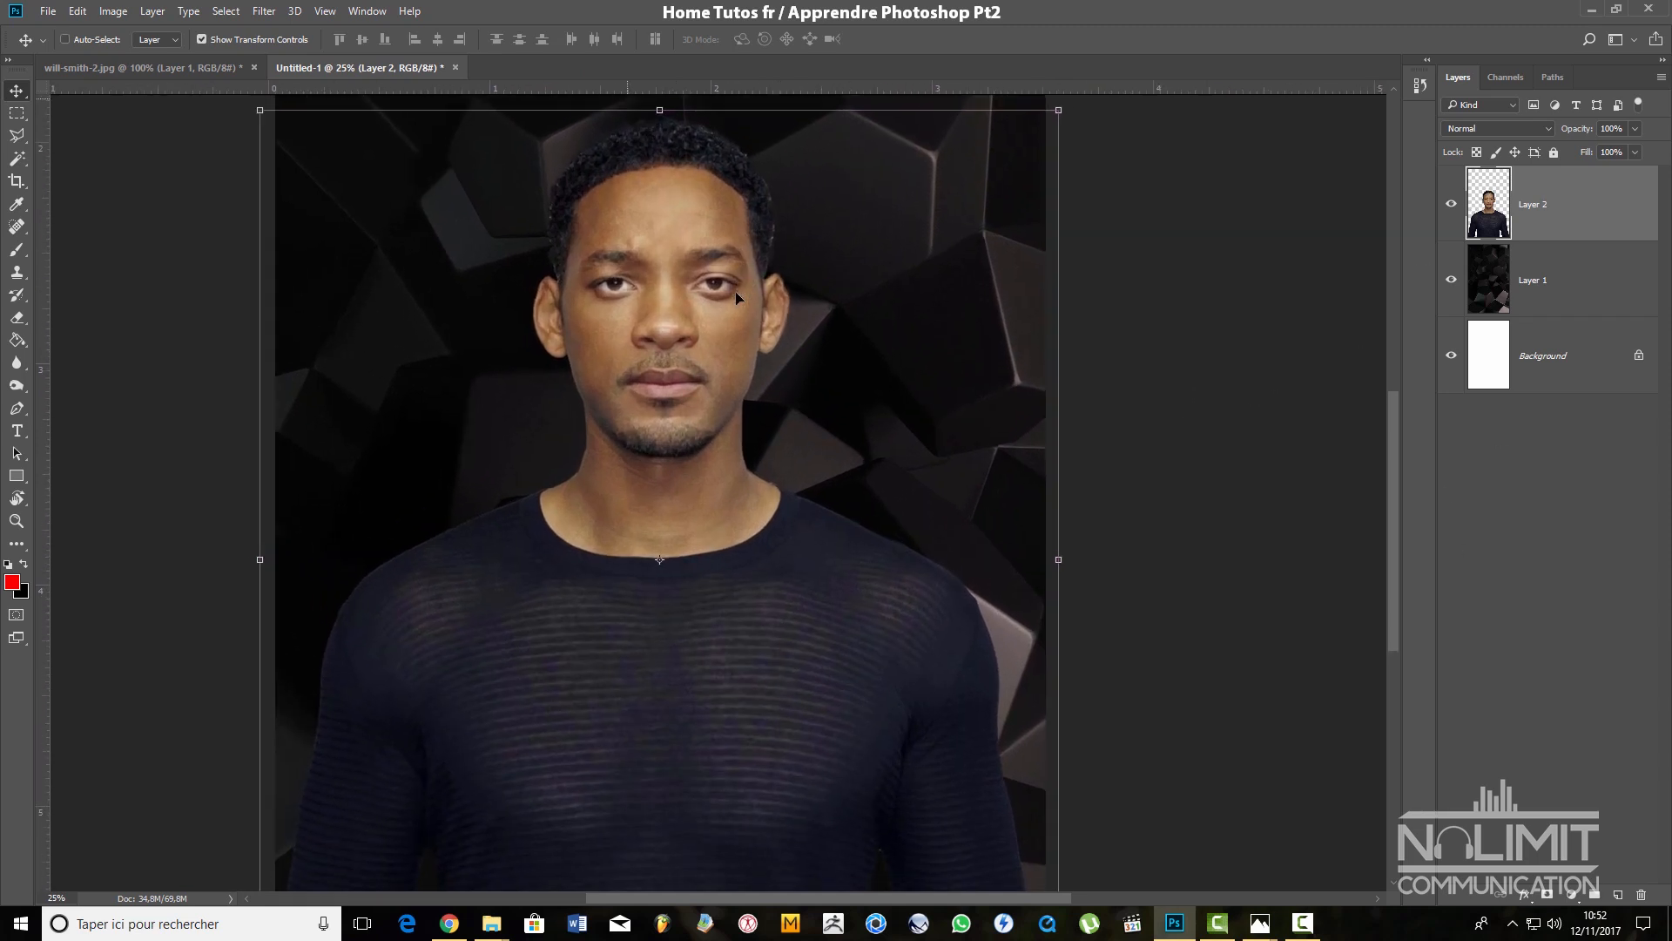
left_click_drag(846, 441, 856, 584)
key("ctrl+minus")
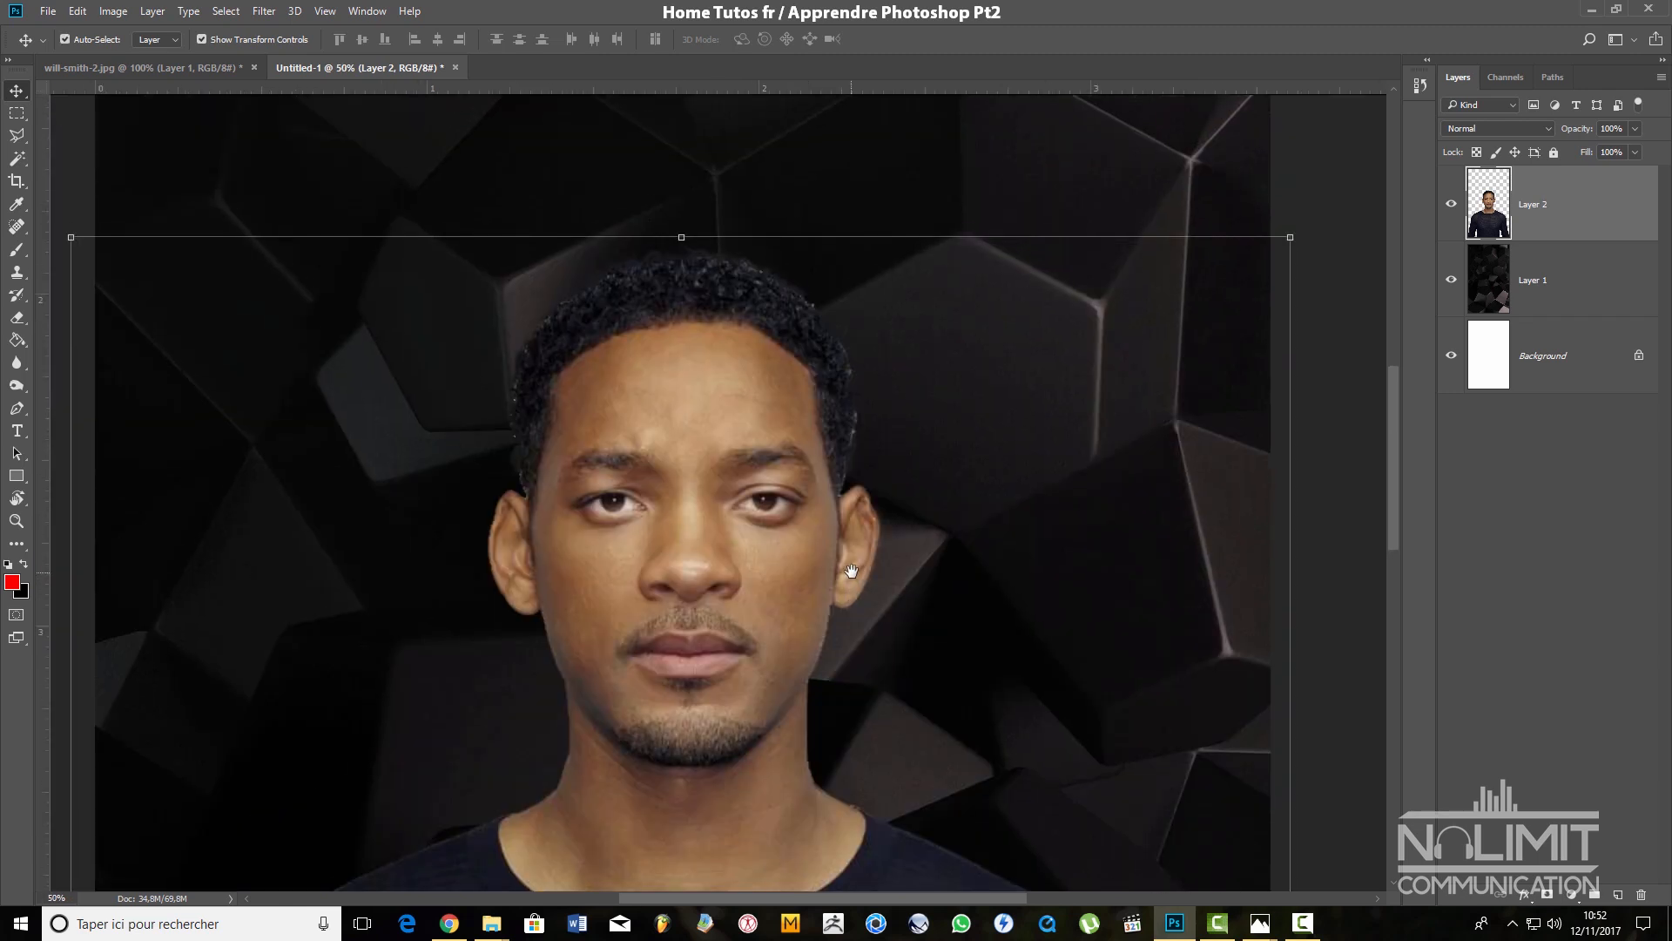
key("ctrl+plus")
key("ctrl+plus")
left_click_drag(790, 569, 940, 438)
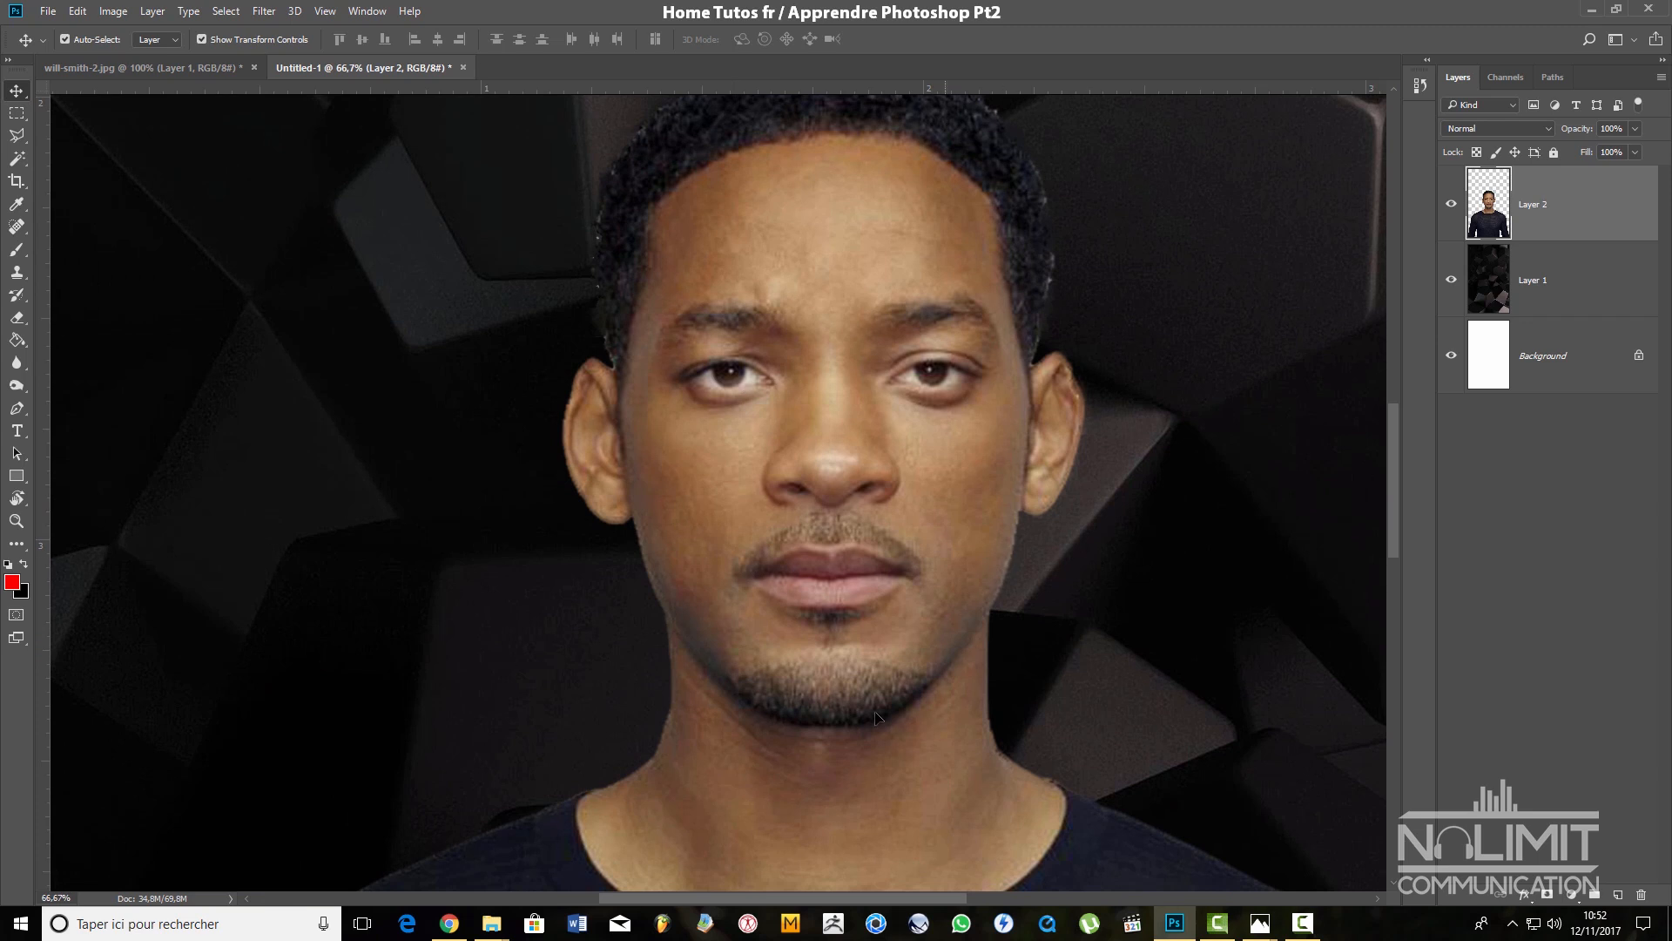
Go back to the Images folder and view the circles image in a maximized viewer, then close it
mouse_move(492, 923)
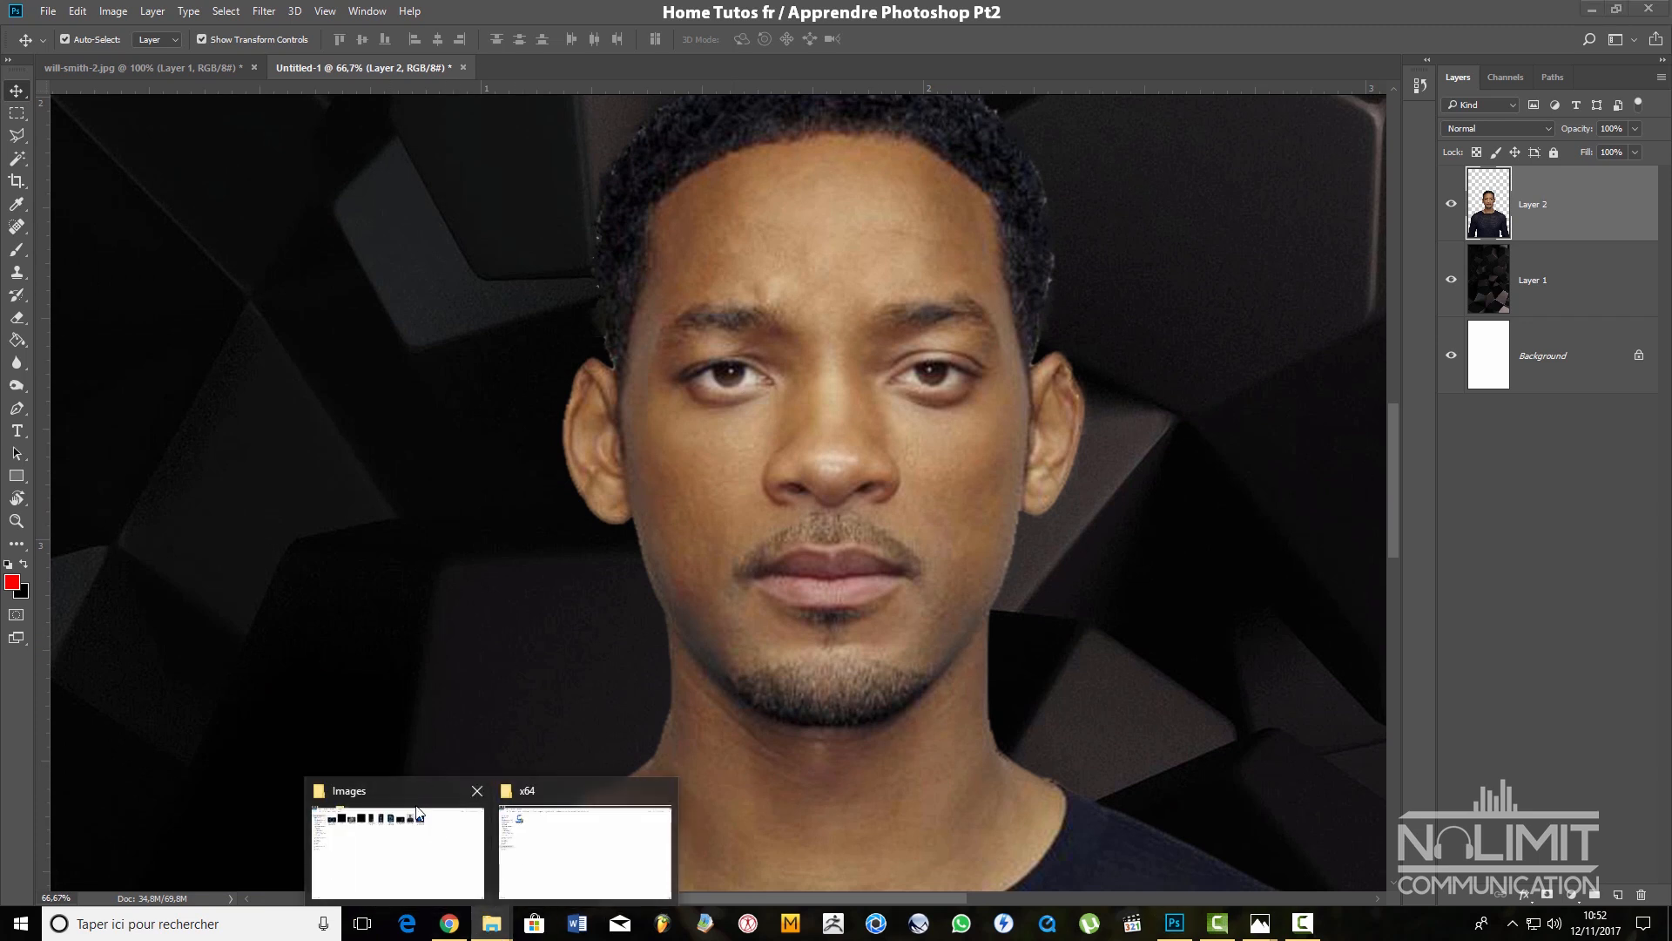
left_click(412, 847)
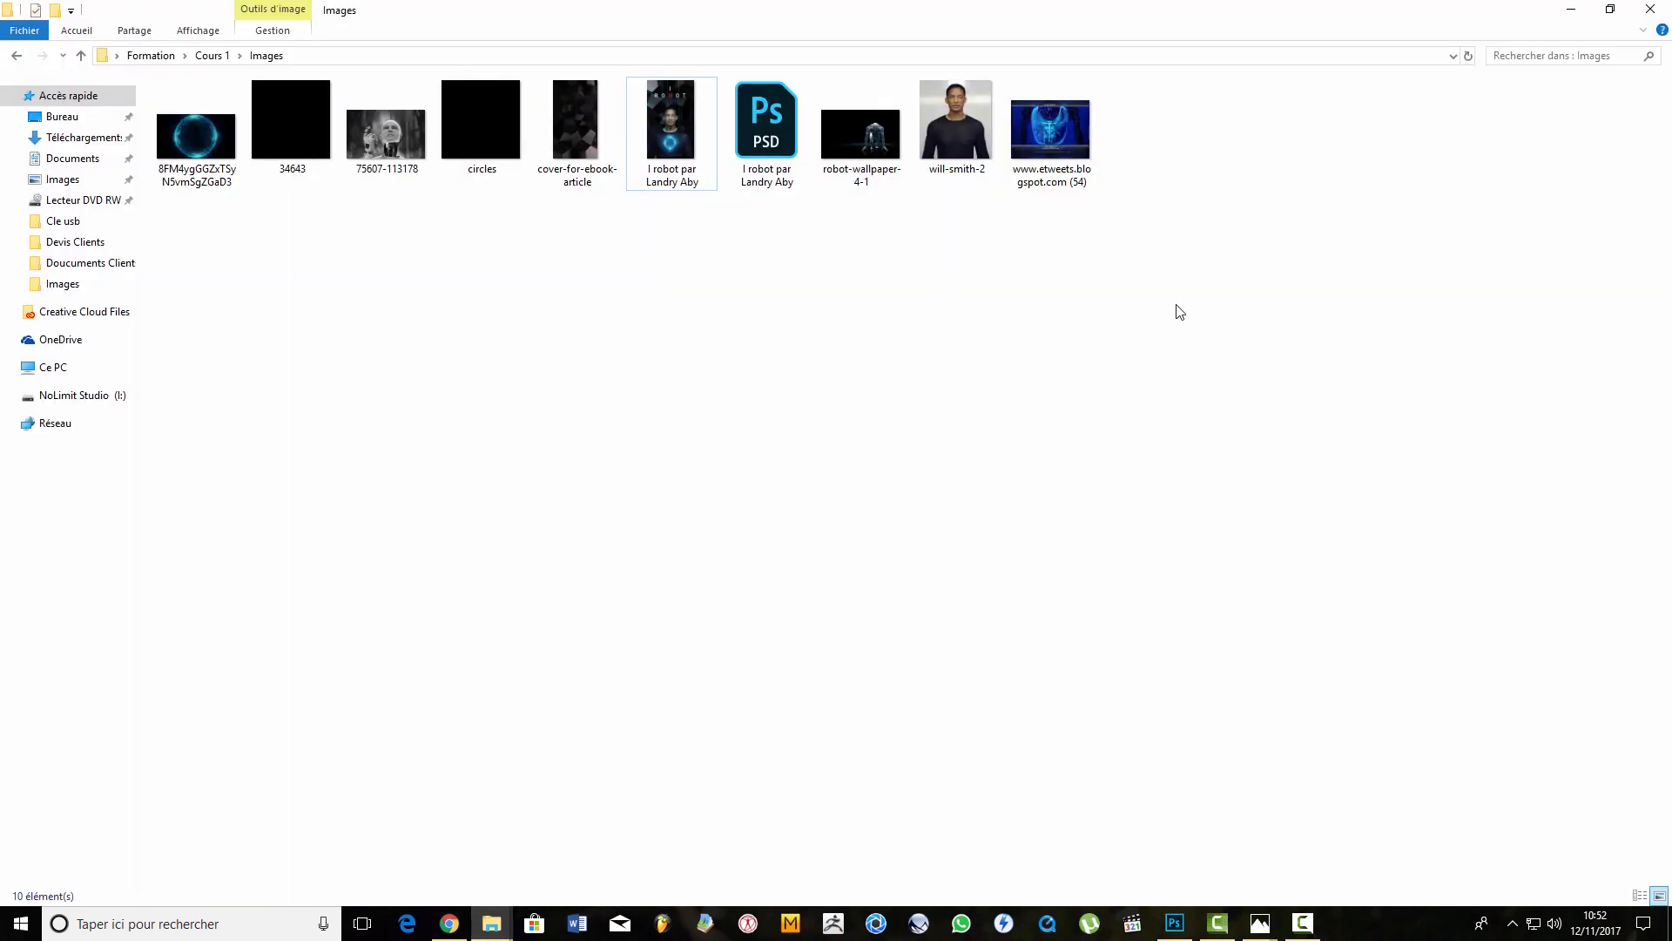
left_click_drag(1127, 254, 686, 346)
left_click(292, 119)
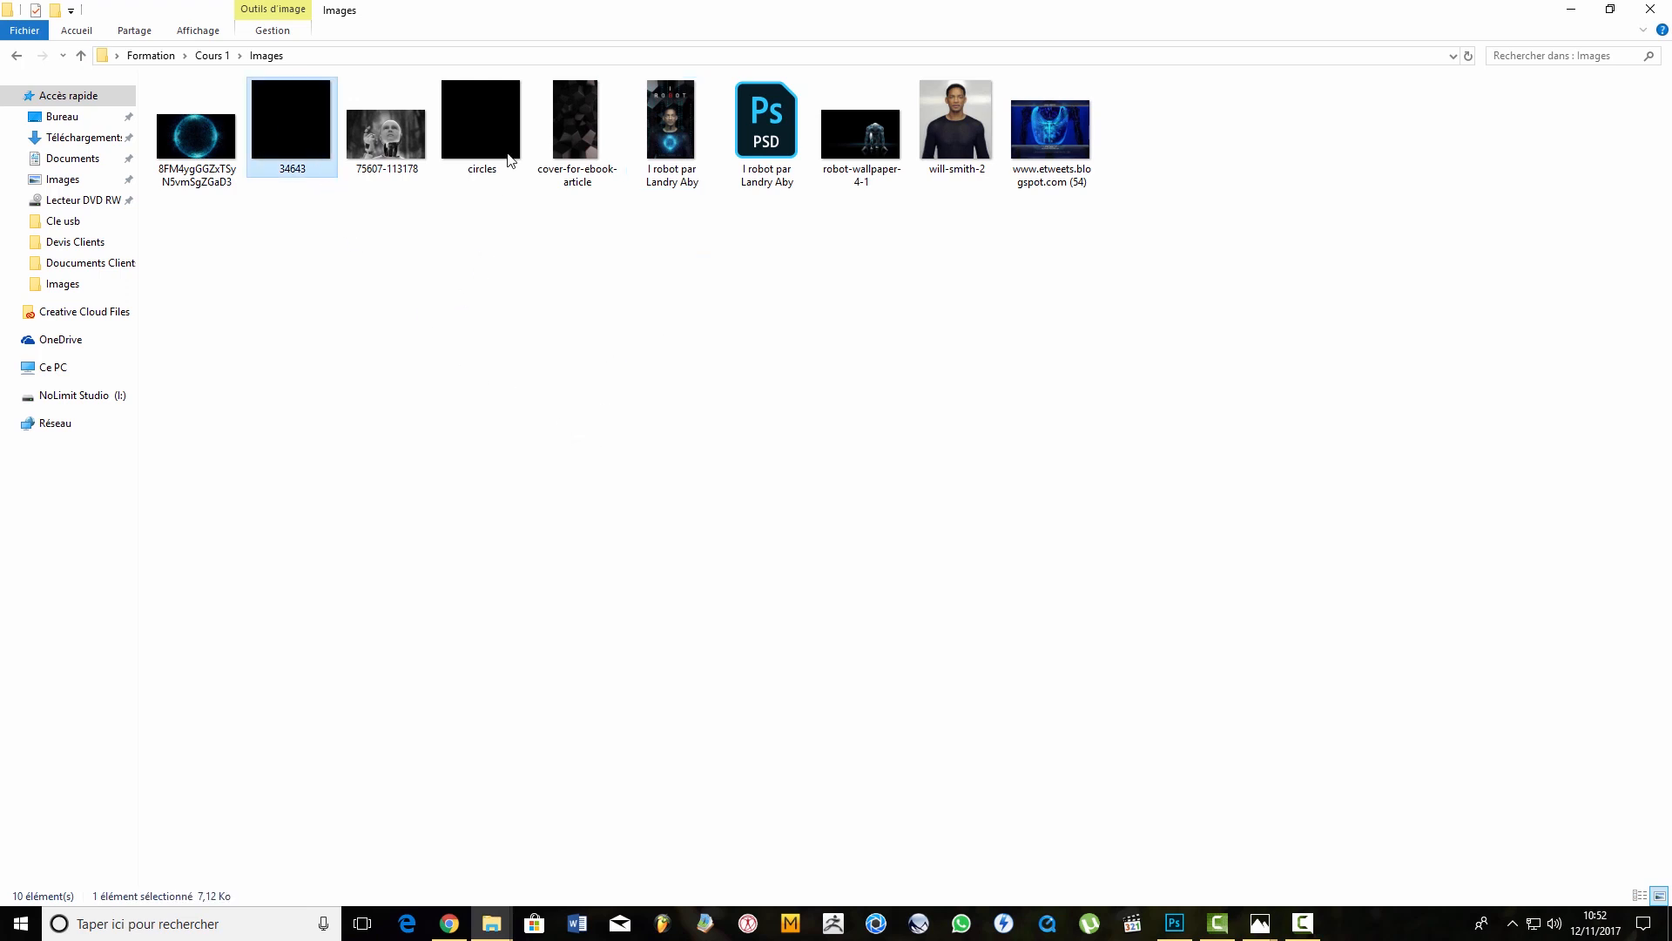
left_click(481, 131)
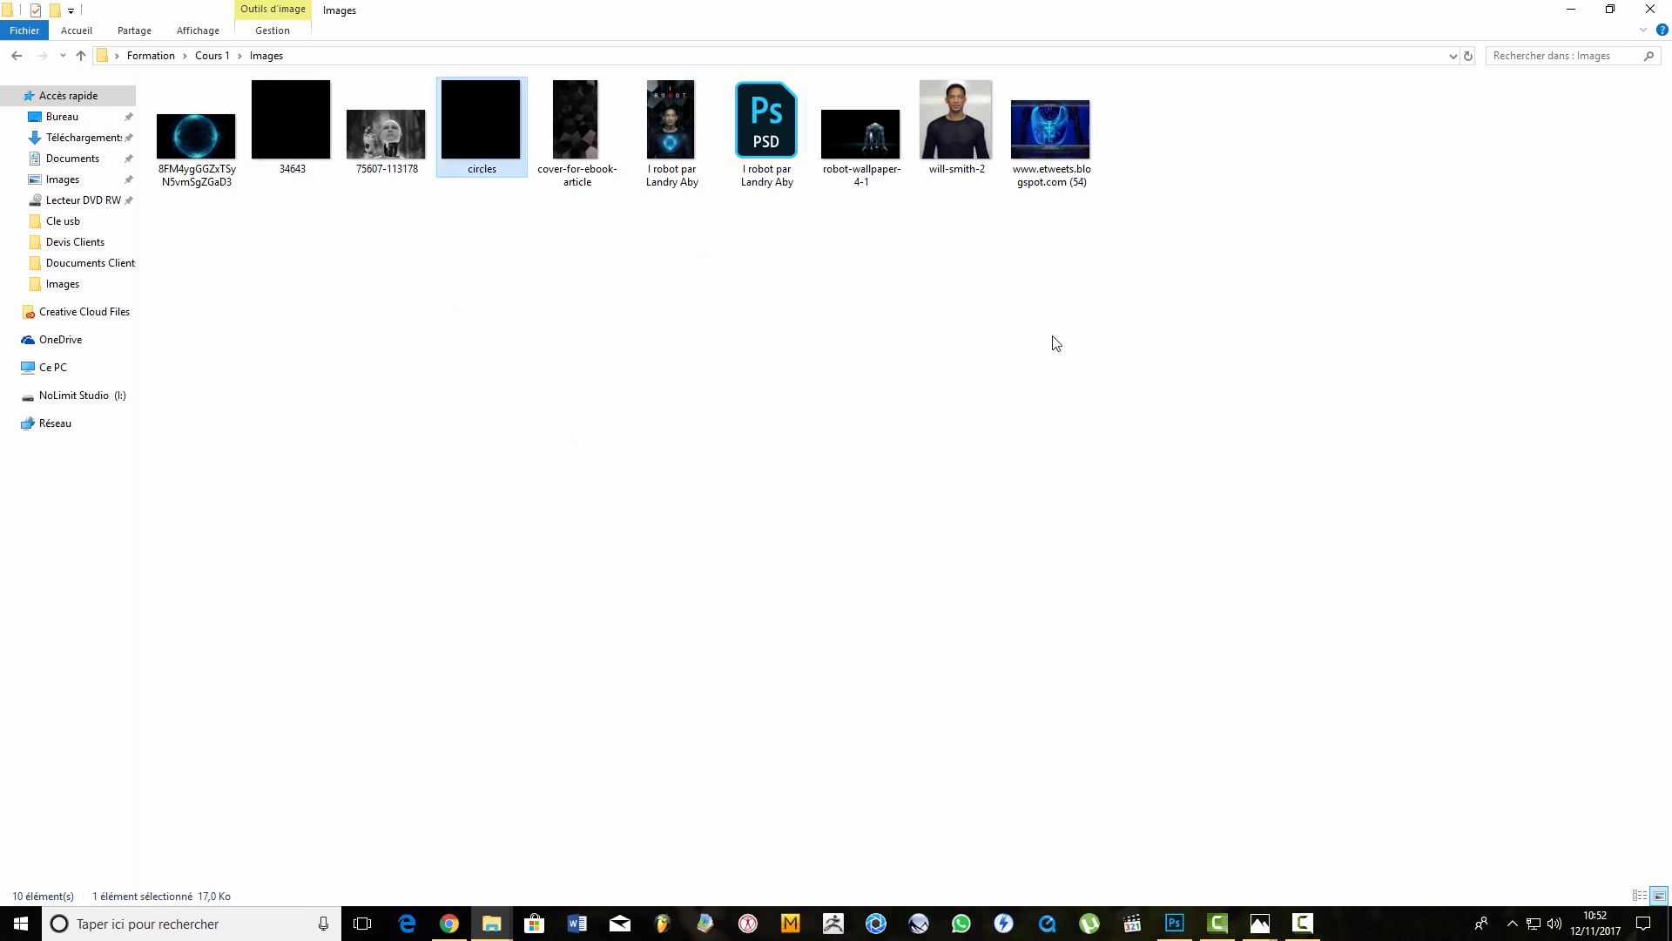
double_click(471, 166)
left_click(1094, 45)
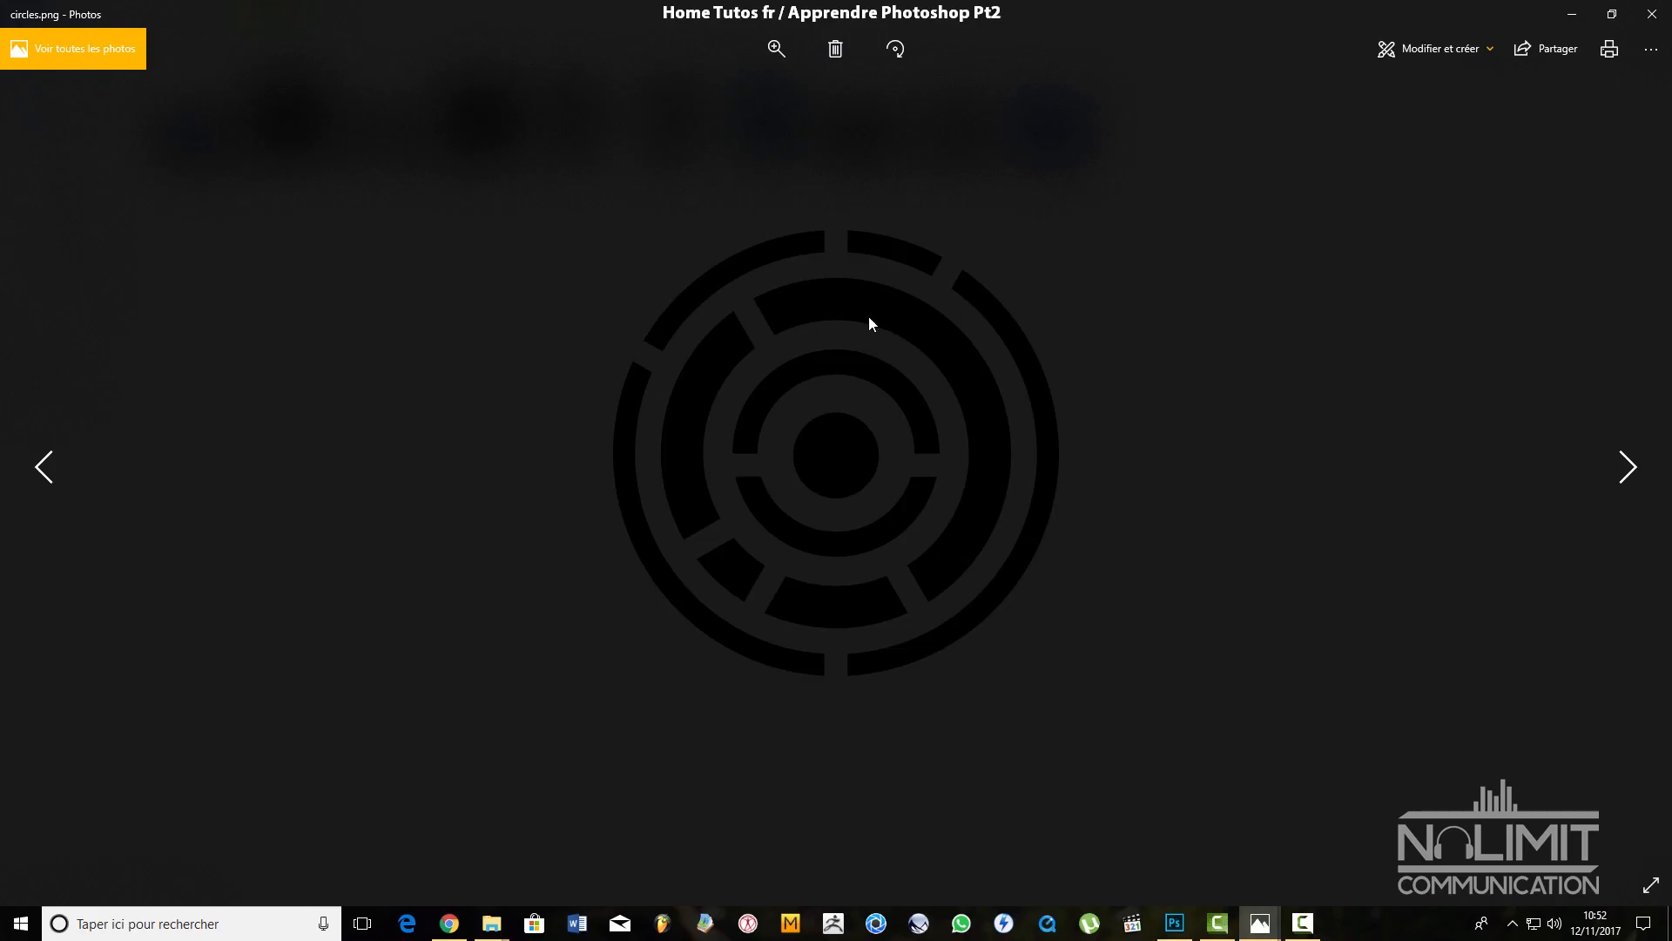
left_click(1651, 14)
Rename the circles image in the Images folder as Oeil
right_click(483, 140)
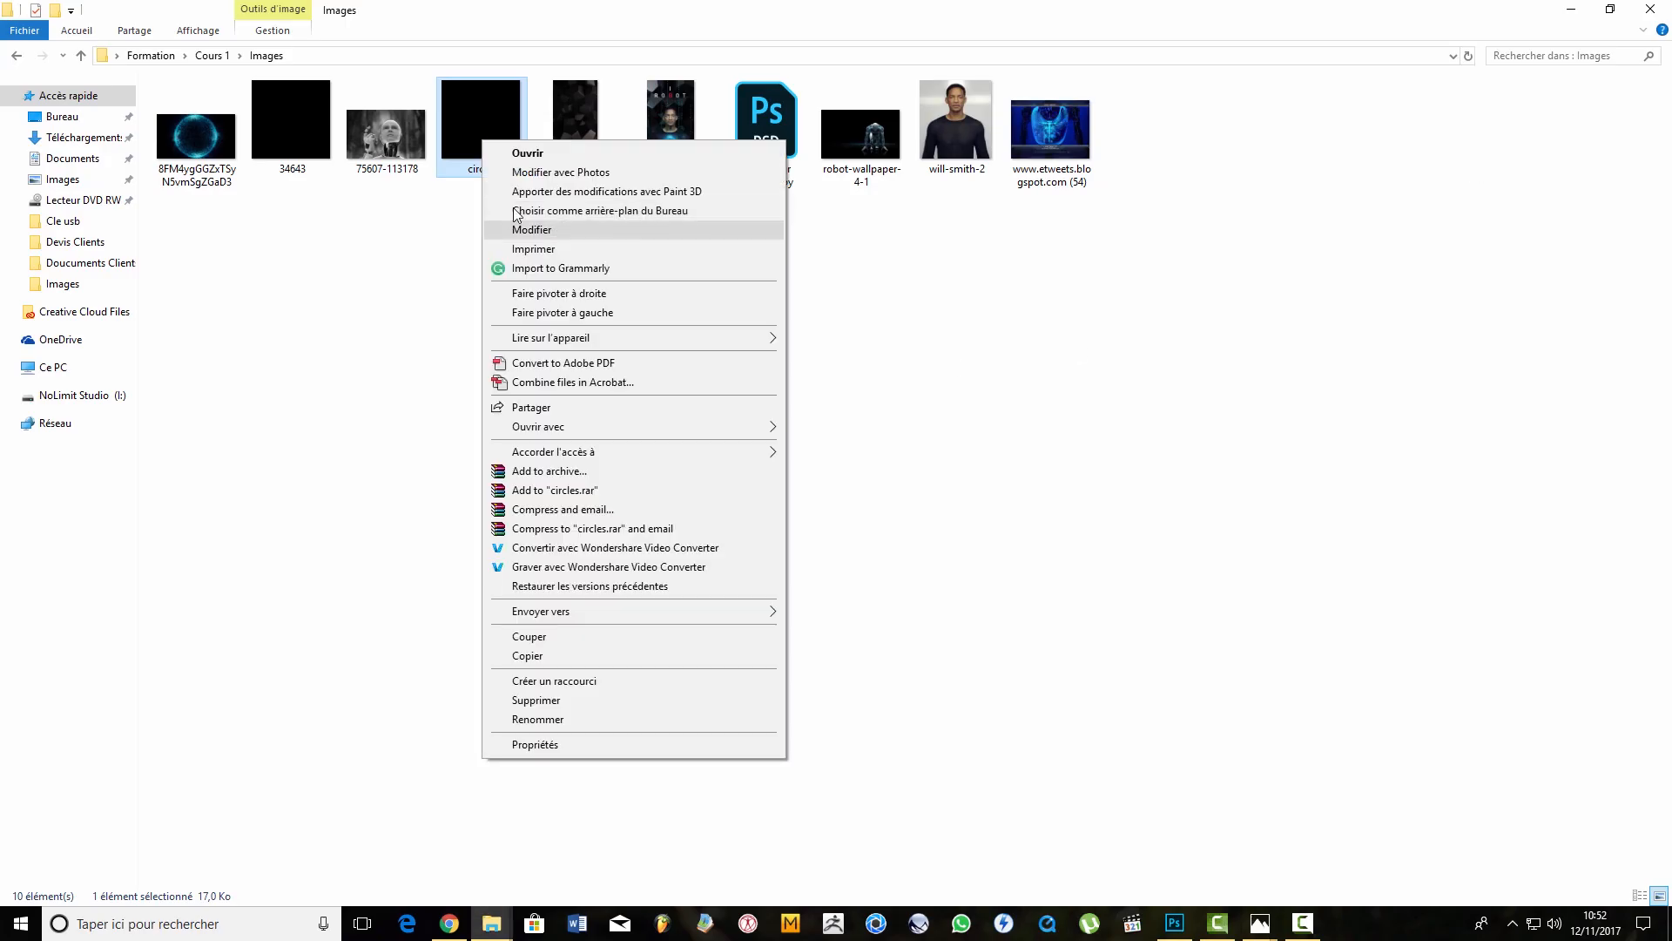
left_click(564, 720)
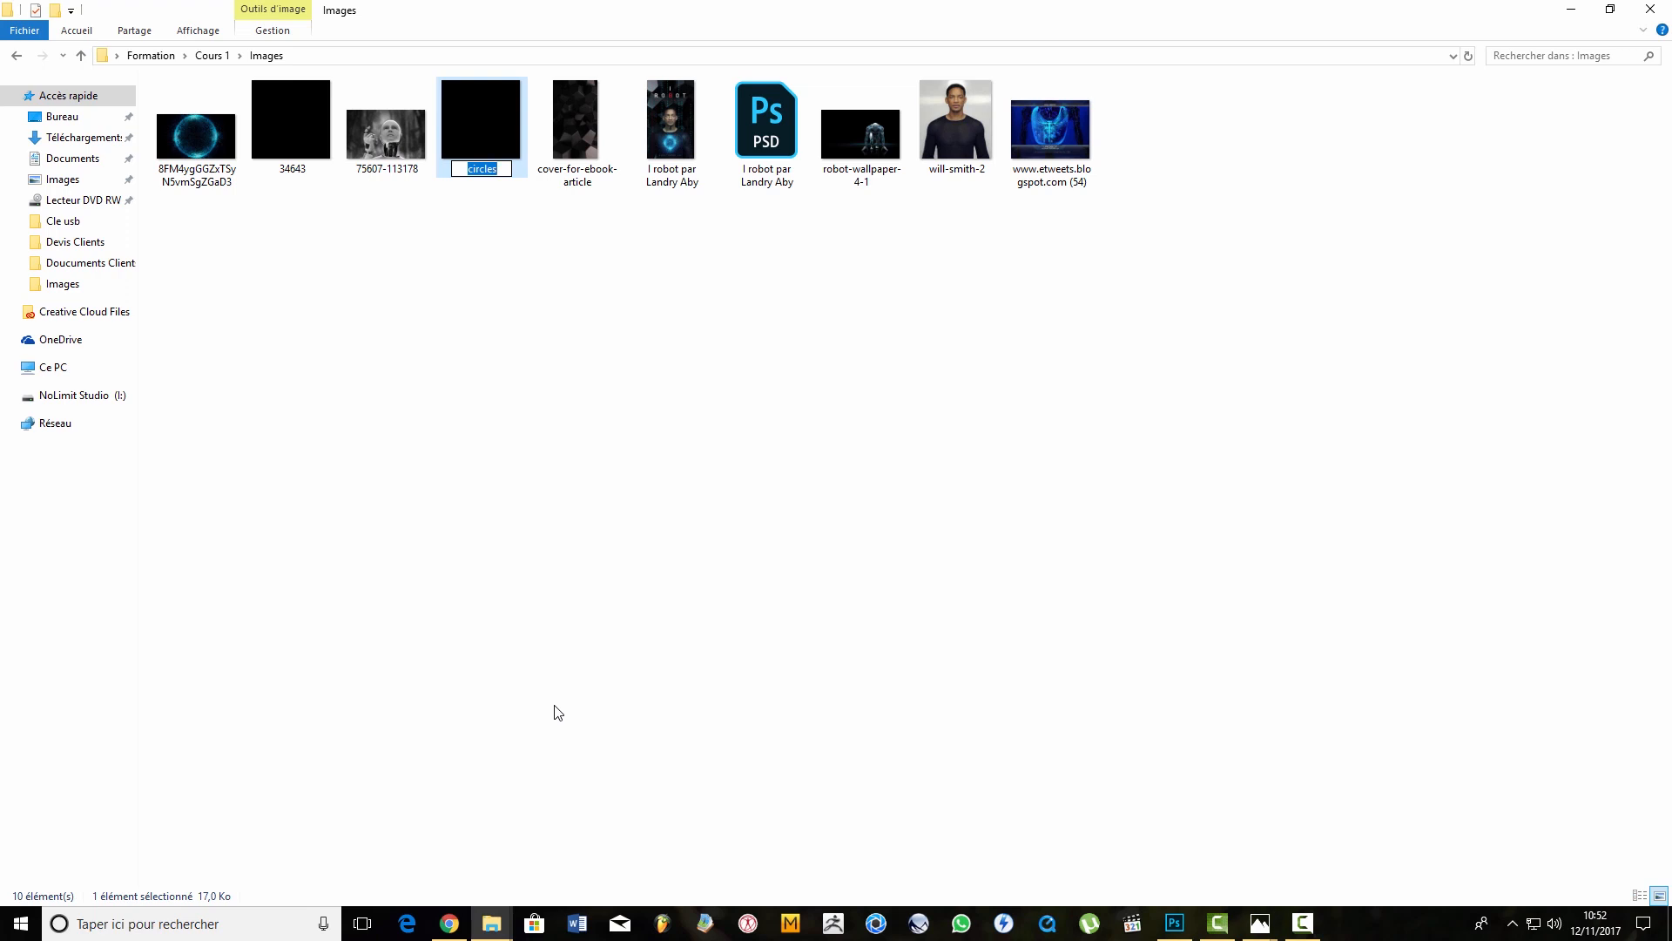
type("Oeil")
key("Return")
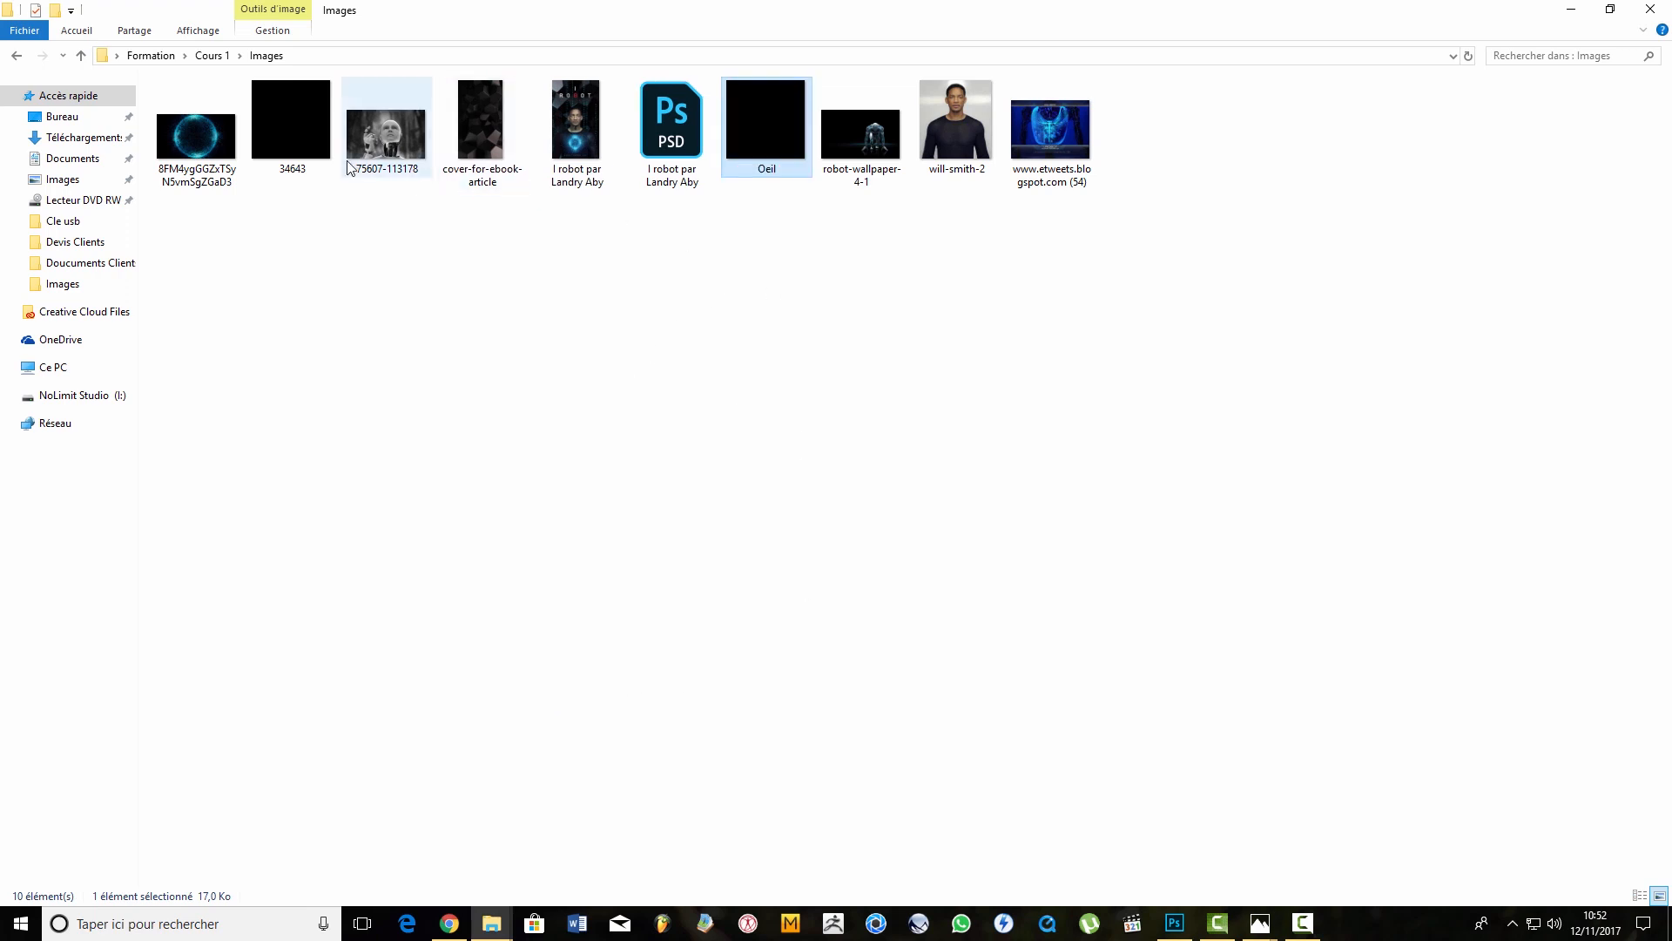
View the 34643 image, close the viewer and rename the file as Circuit
left_click(280, 142)
double_click(309, 139)
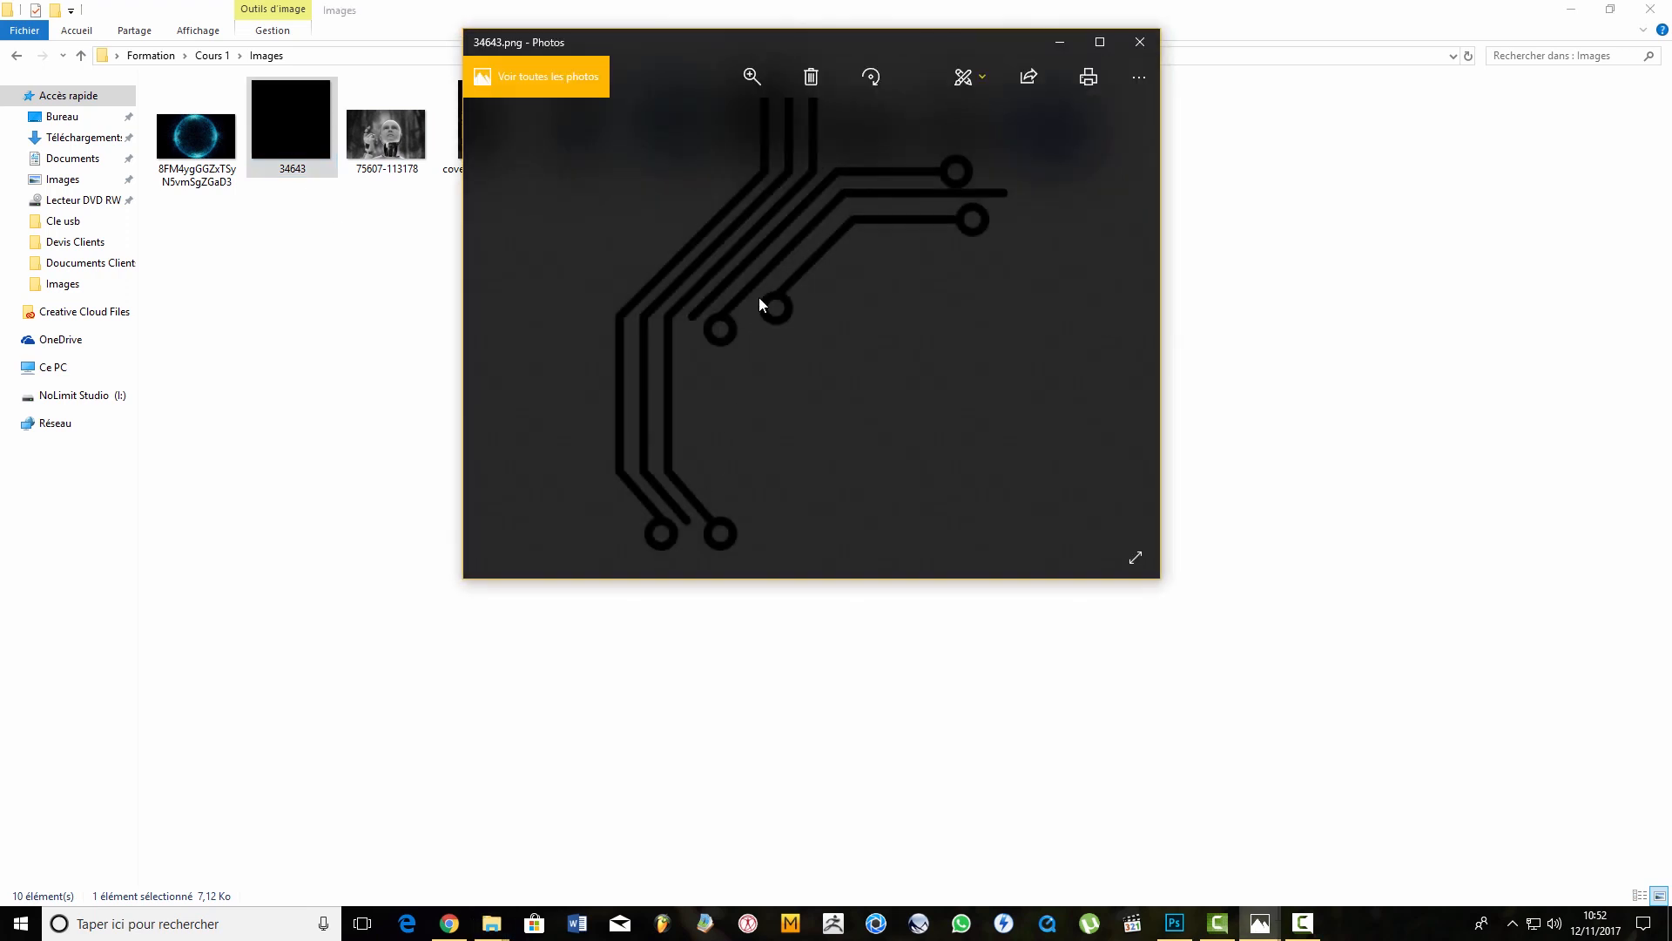
left_click(1139, 41)
right_click(274, 137)
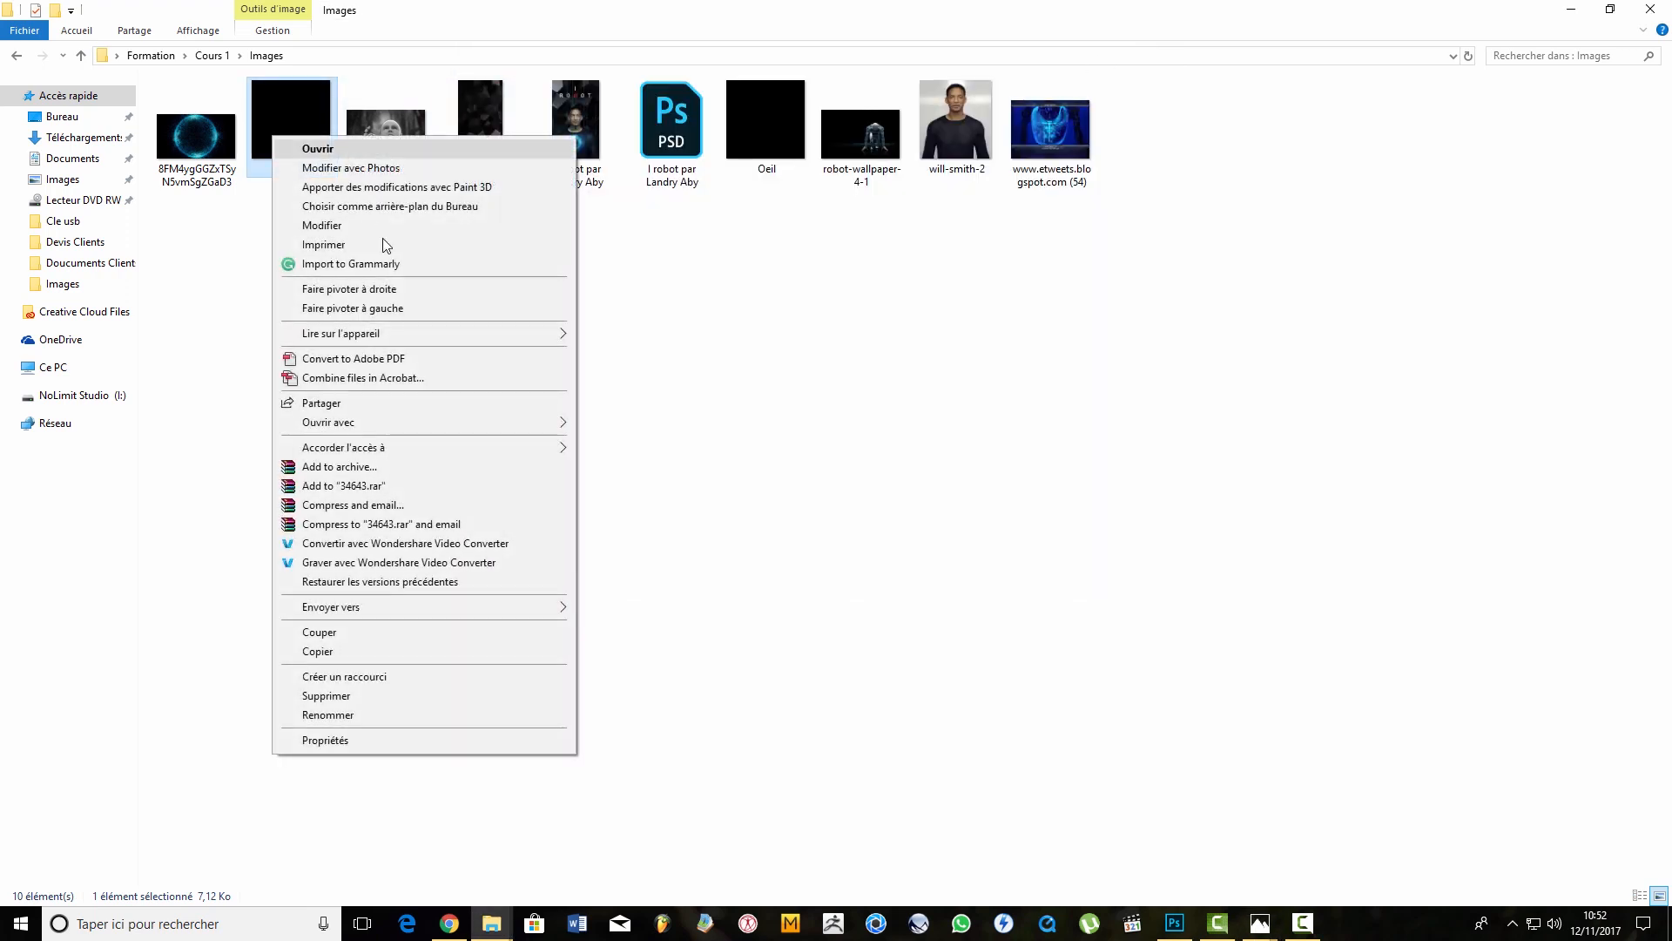
left_click(344, 714)
type("Circuit")
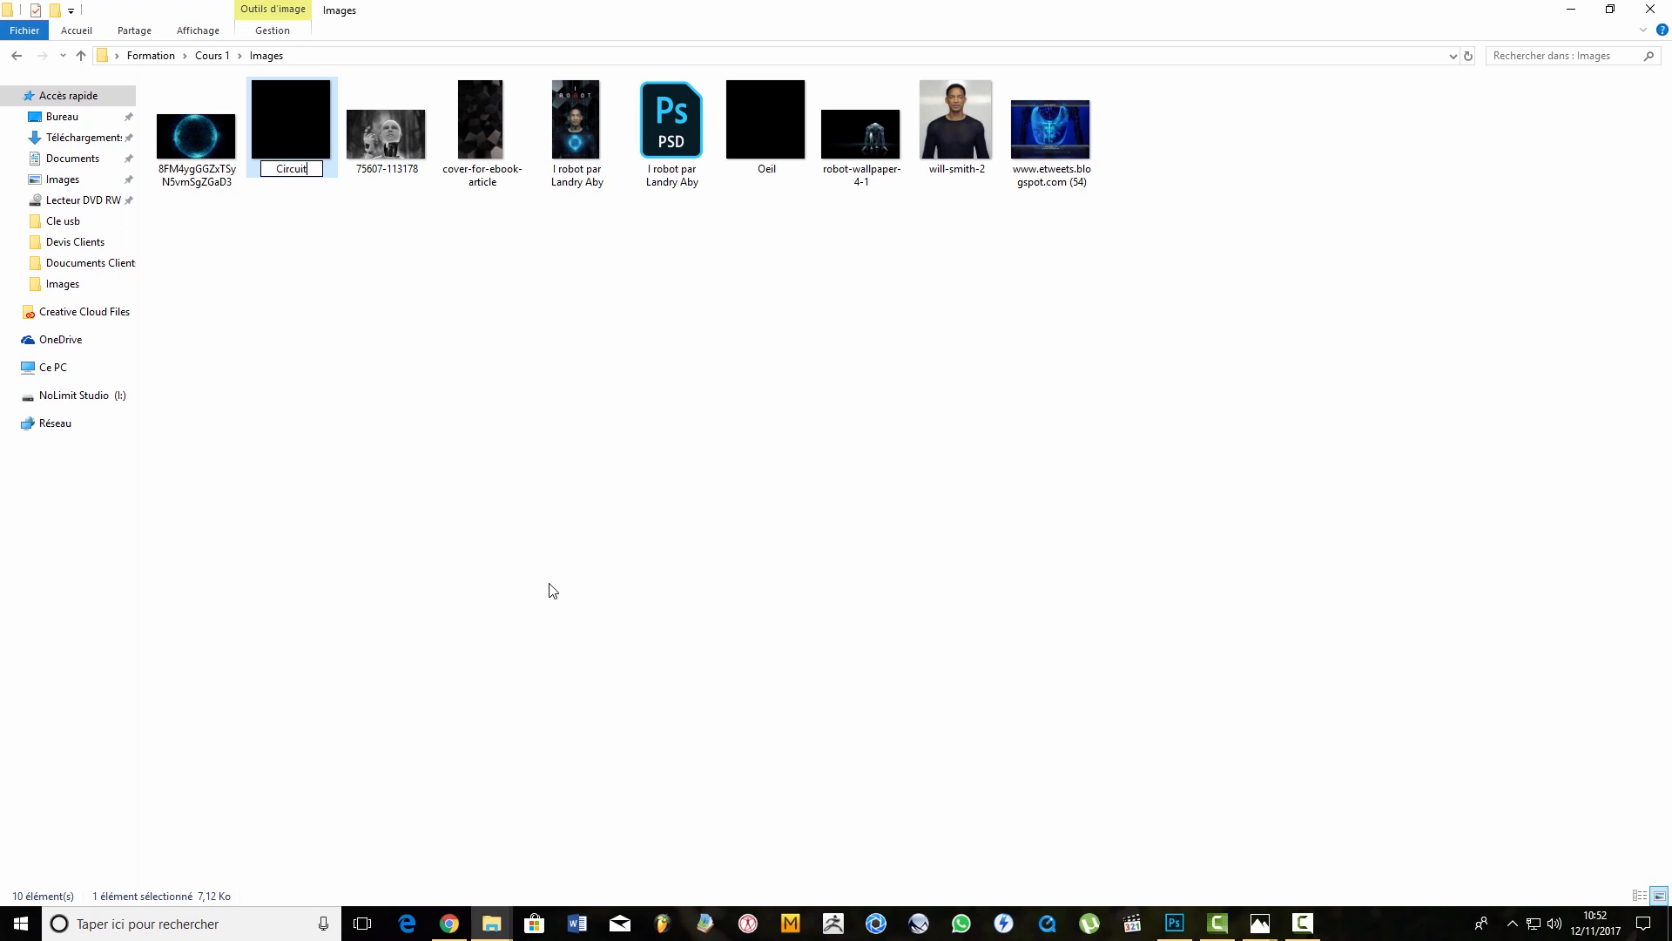
key("Return")
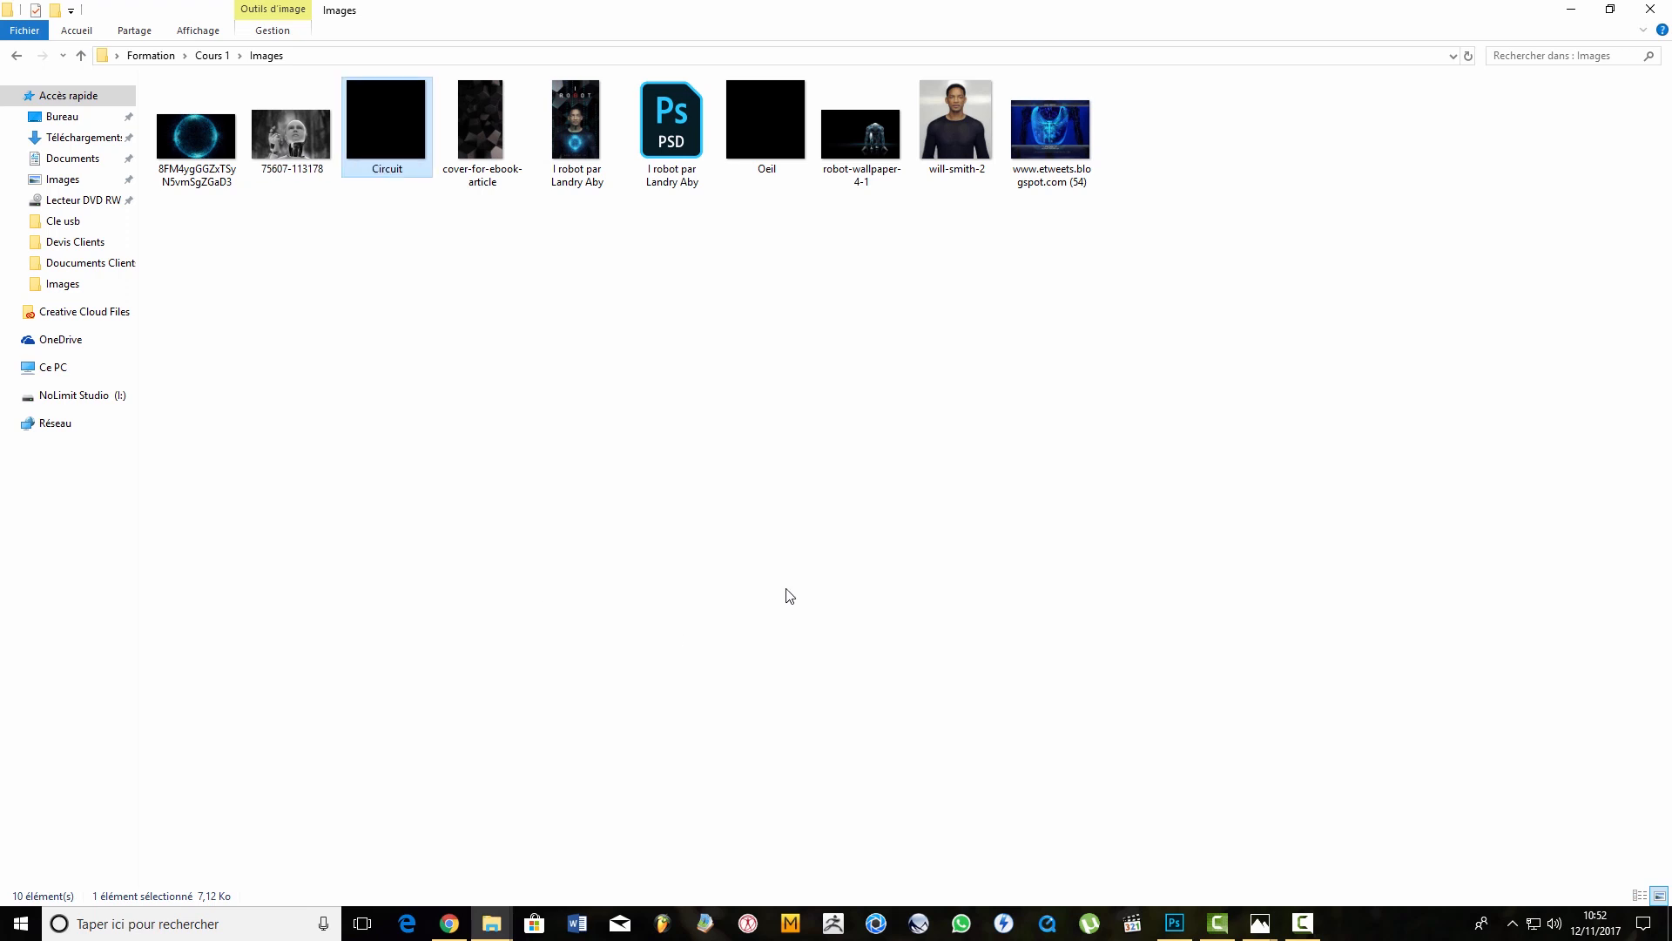
Place the Oeil image from the Images folder into the Untitled-1 document in Photoshop and centre its rings over the portrait's face
left_click(806, 150)
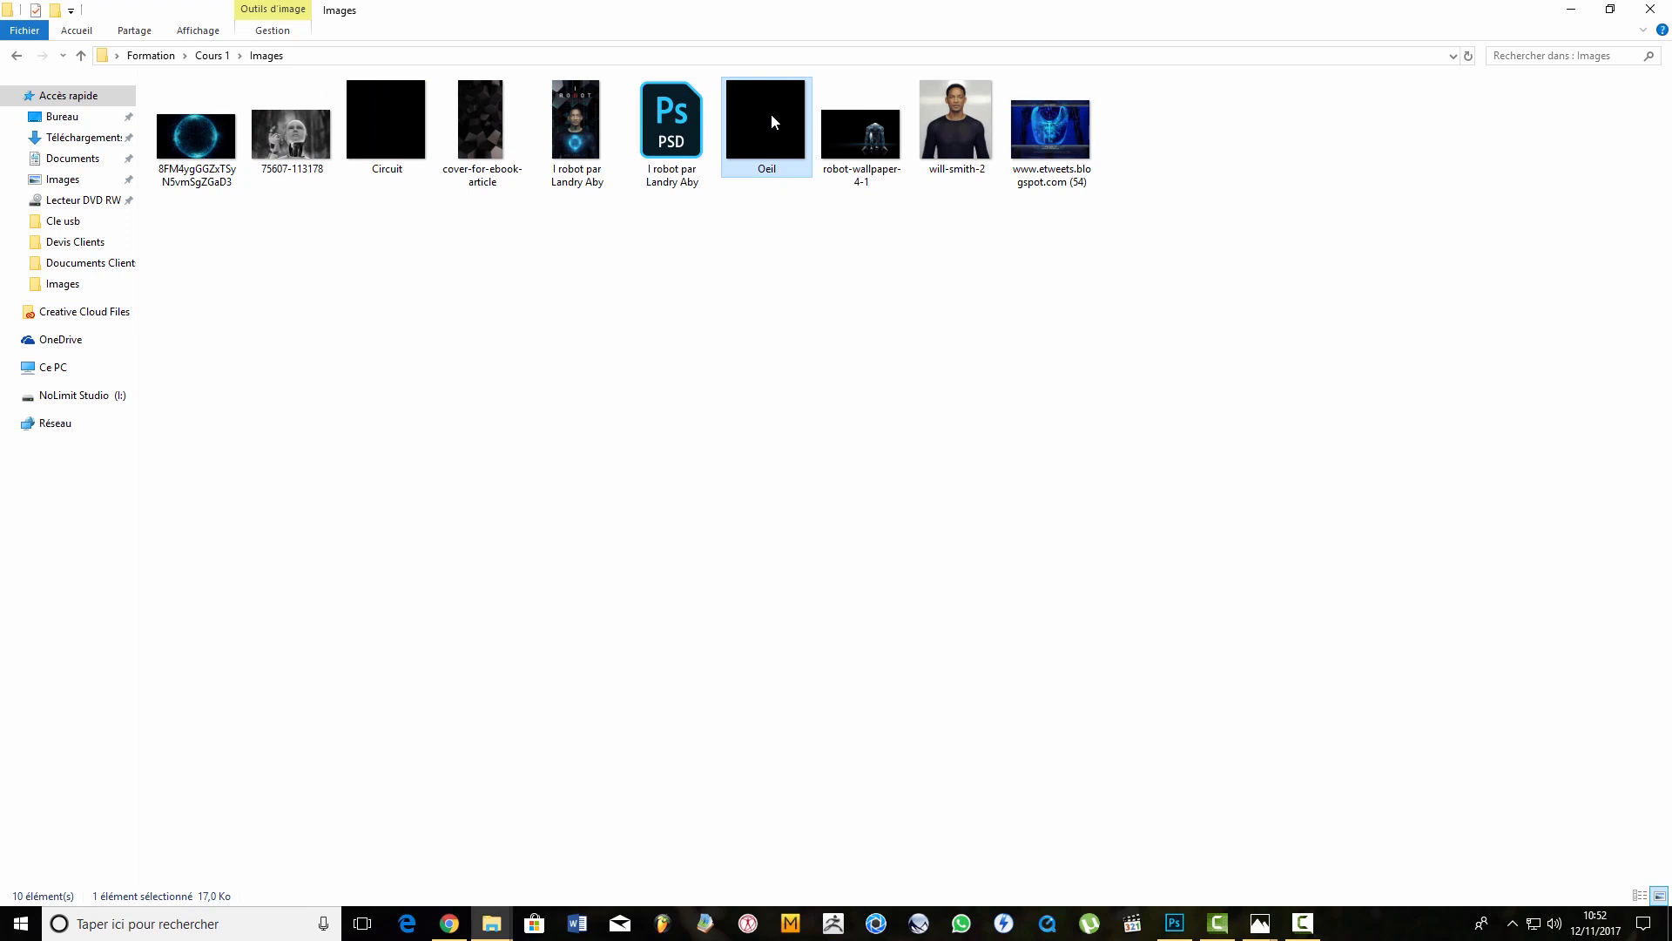
left_click_drag(751, 114, 708, 357)
left_click_drag(744, 460, 744, 459)
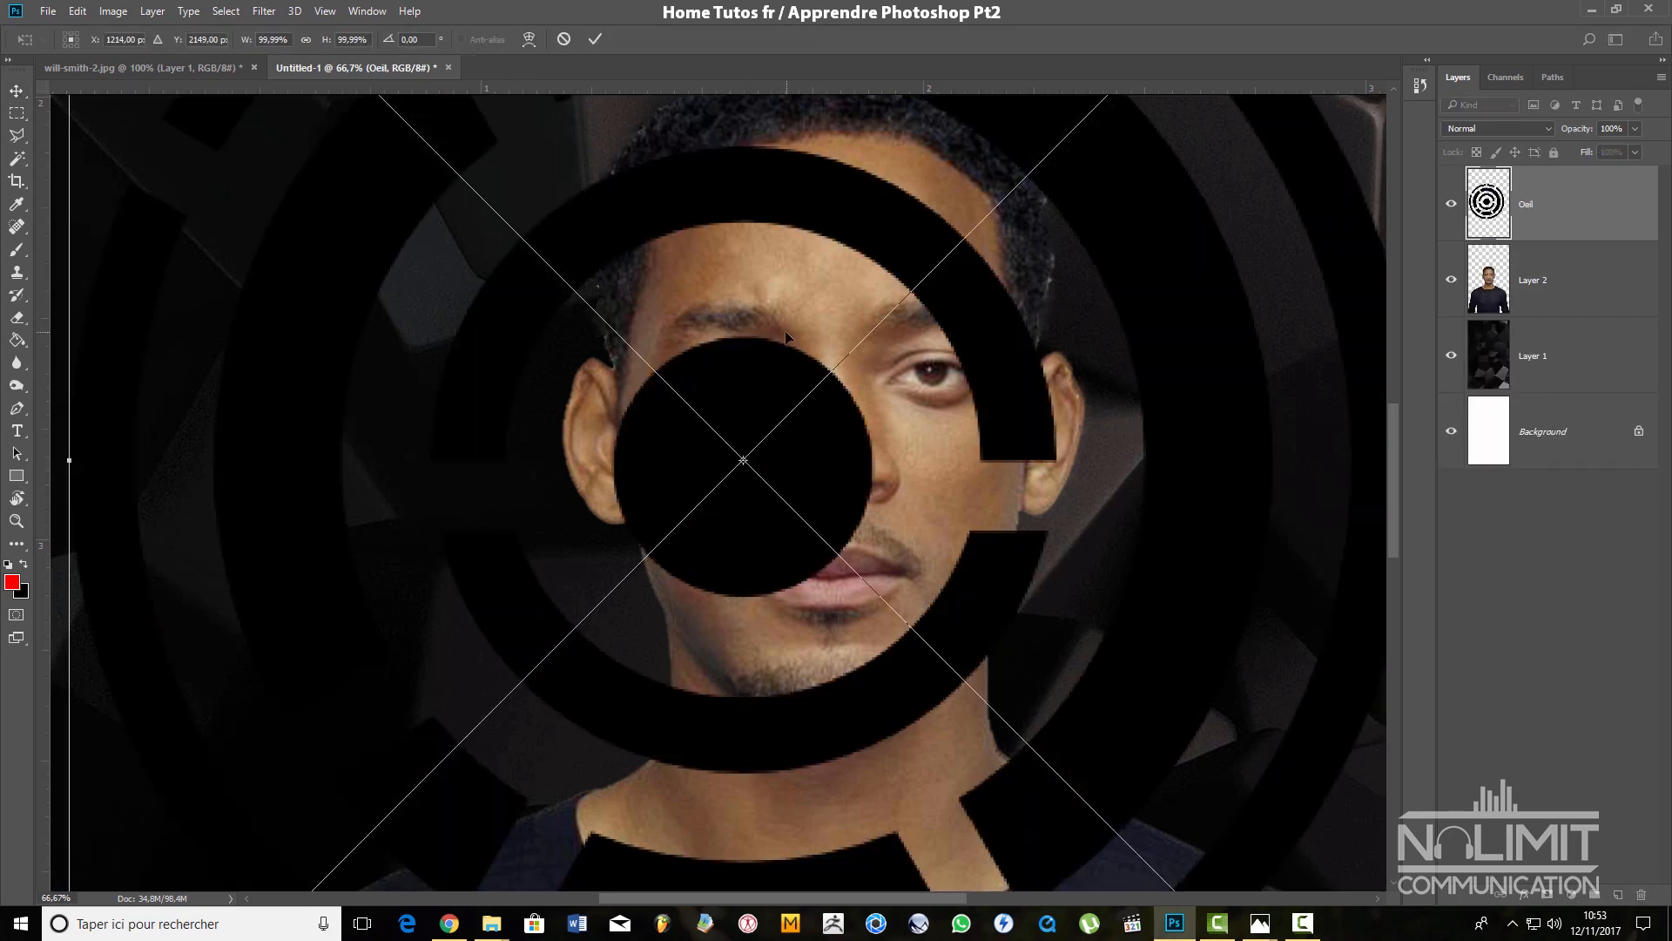
key("ctrl+minus")
key("ctrl+minus")
key("ctrl+minus")
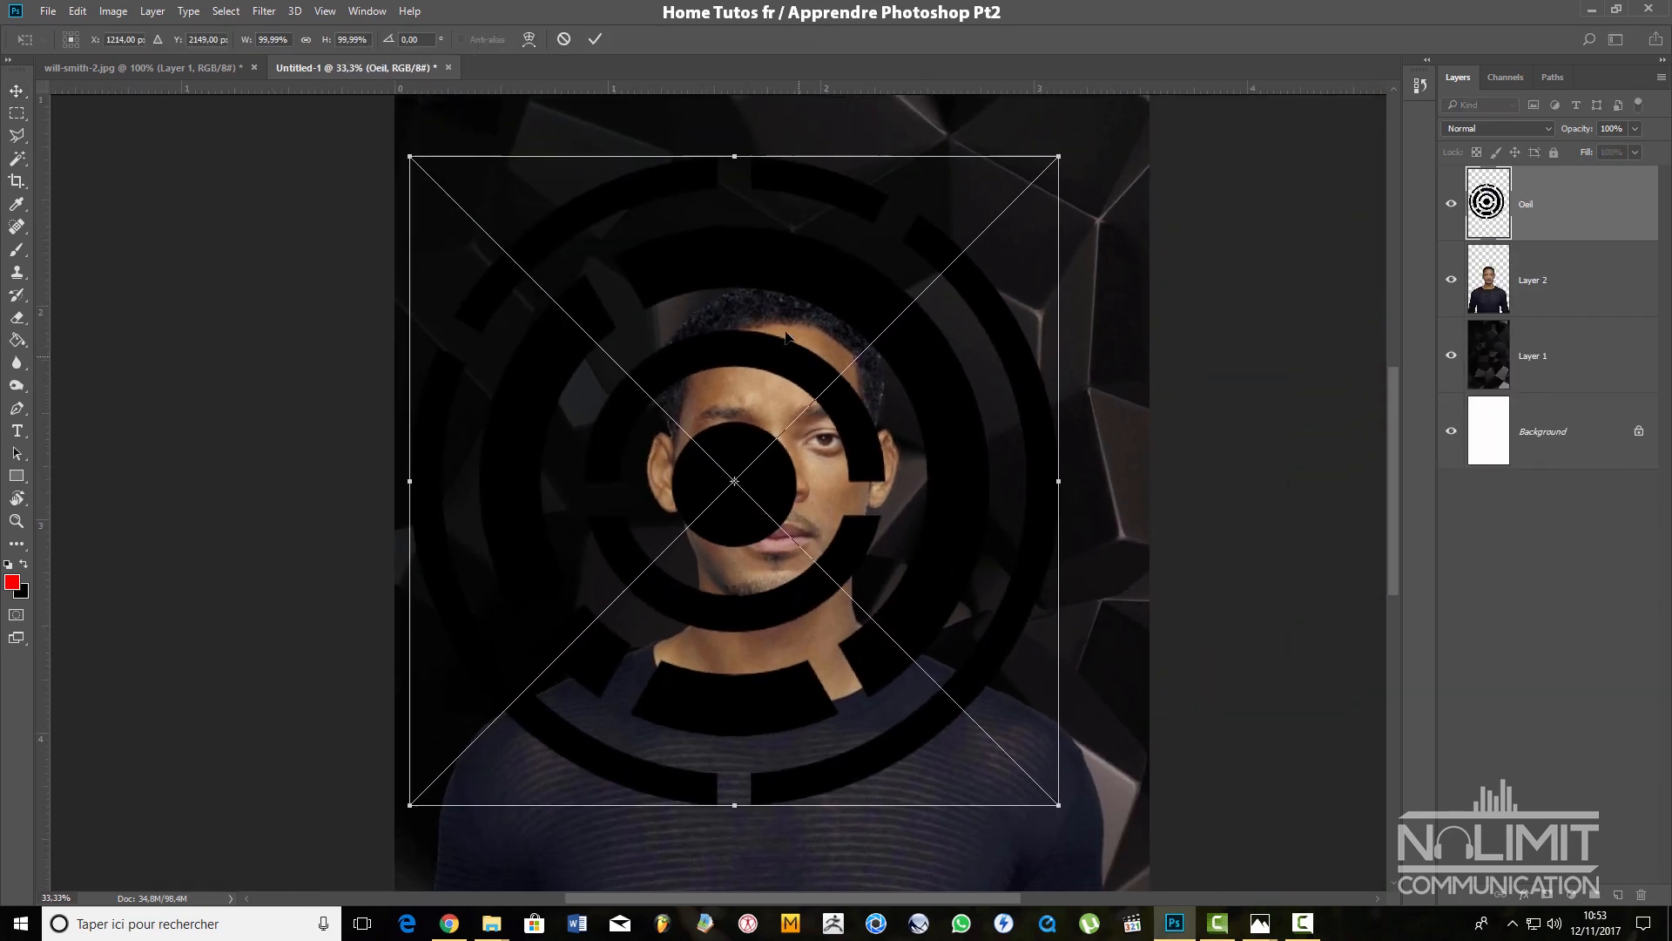
key("Return")
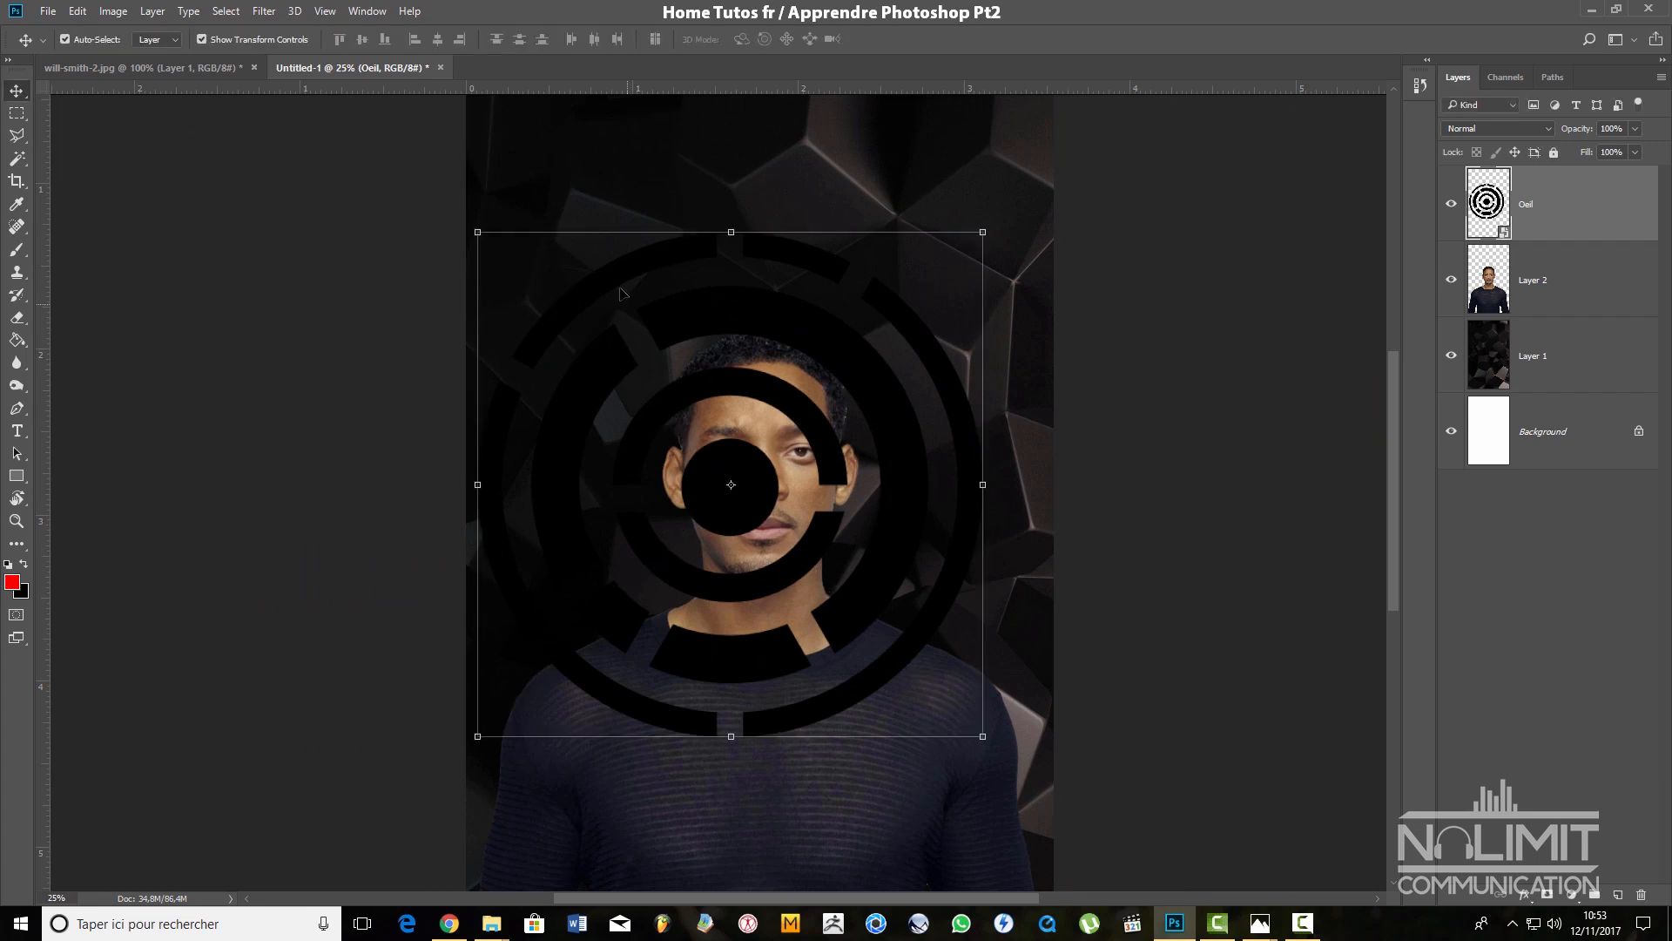
left_click_drag(738, 322, 770, 322)
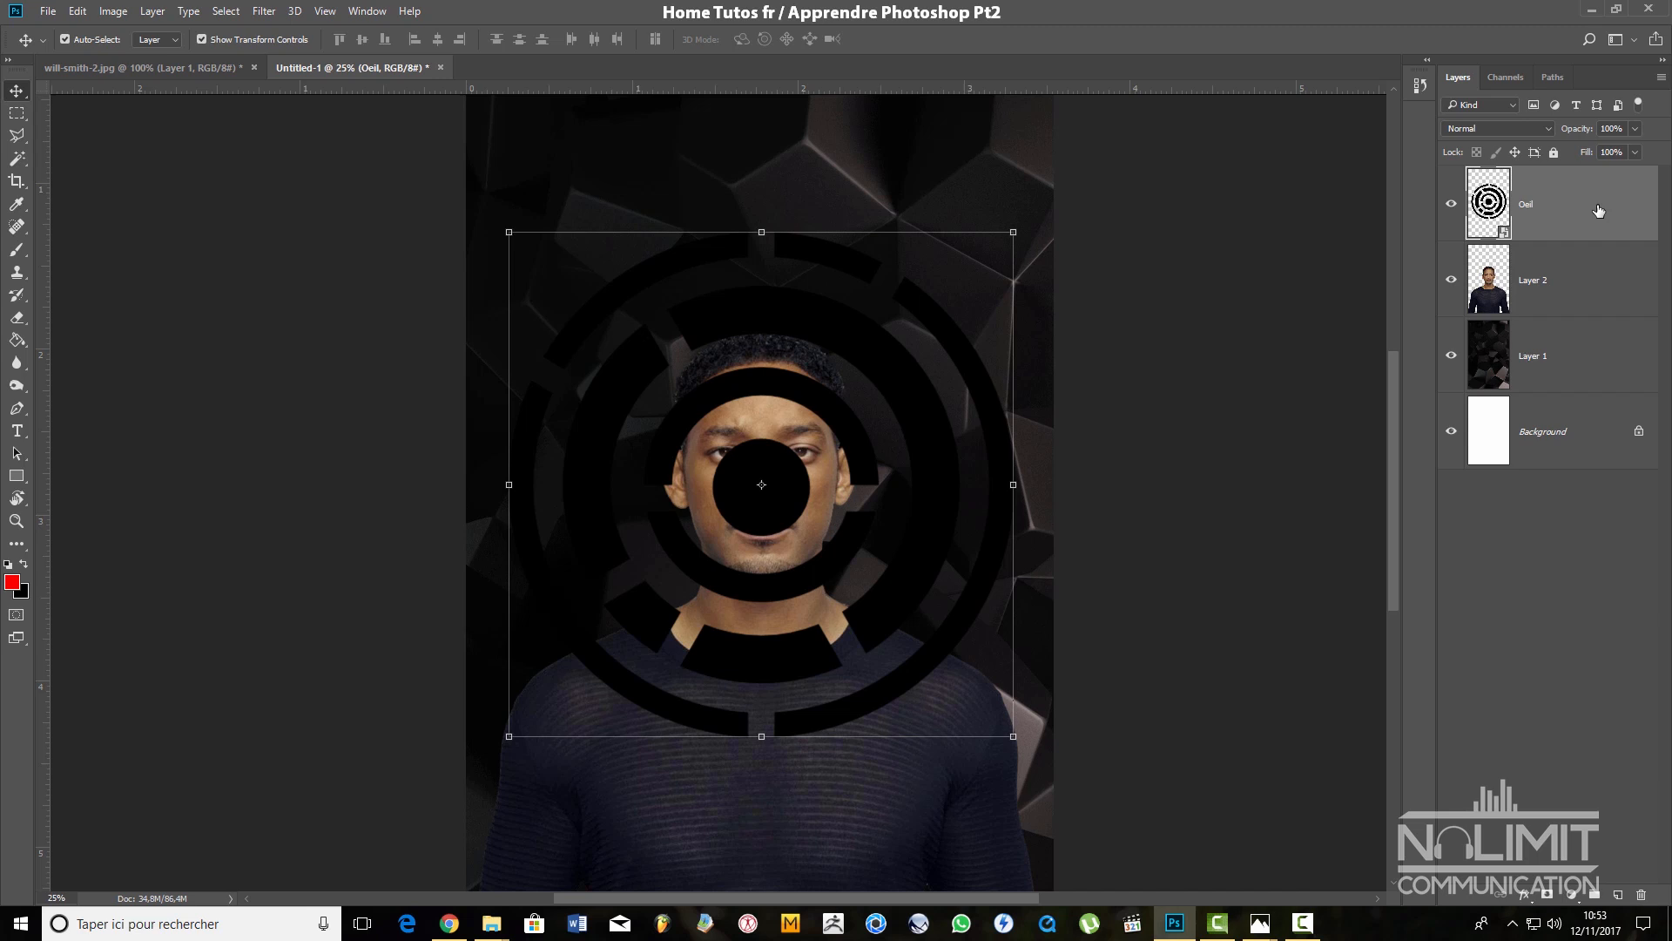
Unlock the Background layer and hide all the other layers so that only the white layer is shown
left_click(1598, 440)
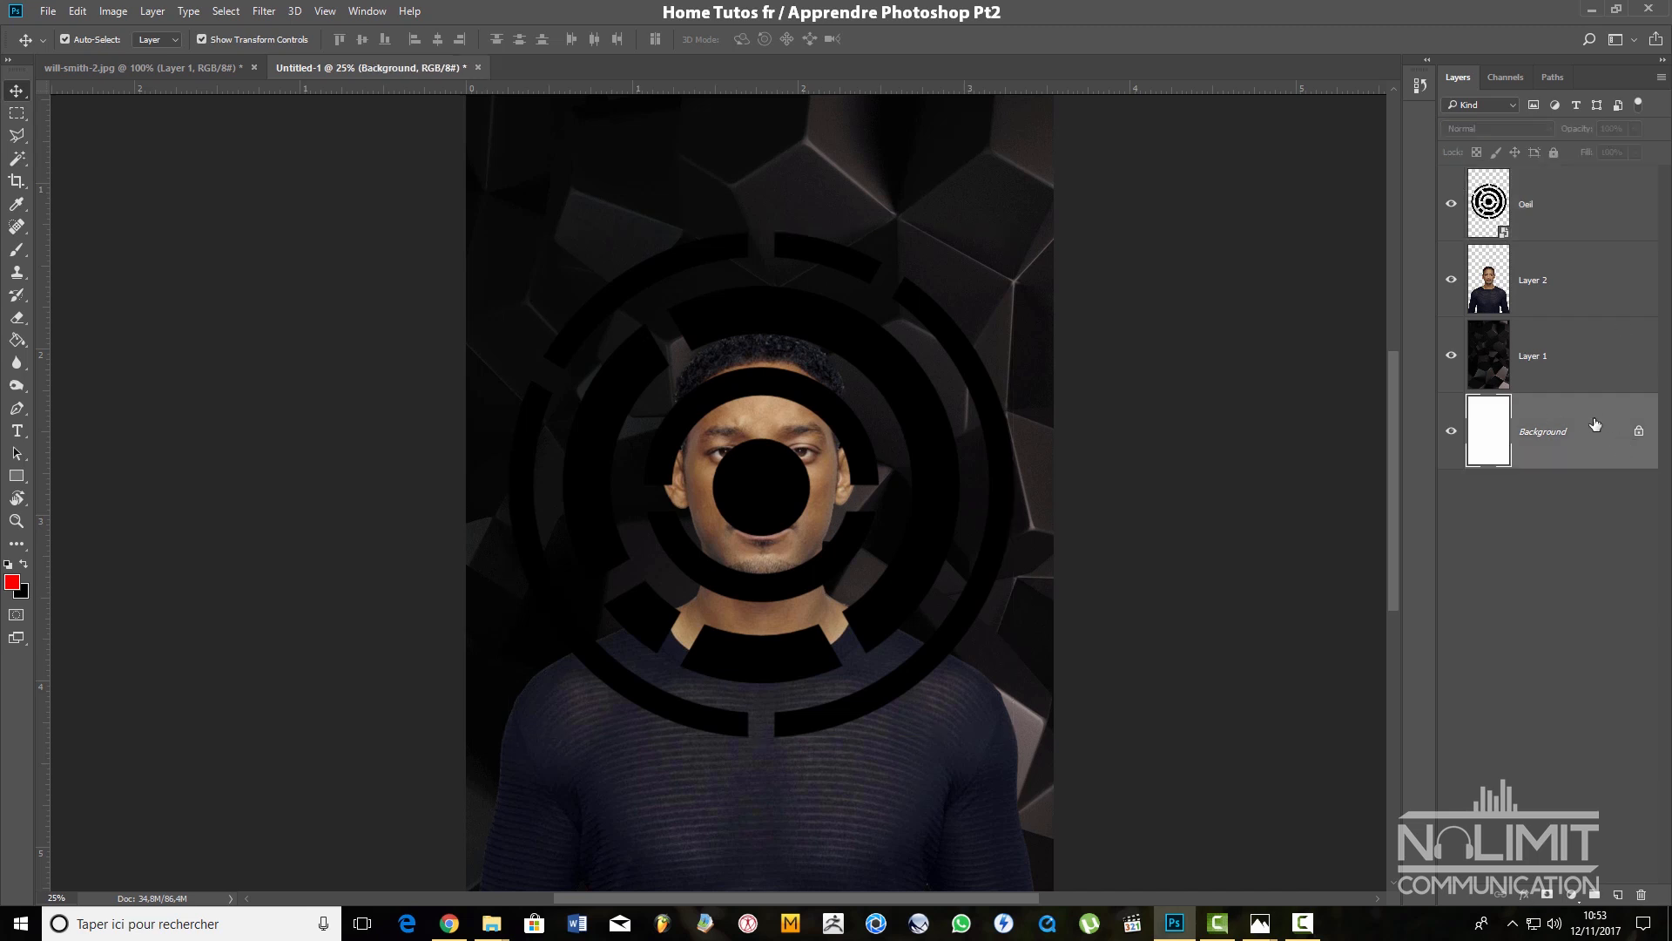
left_click(1638, 433)
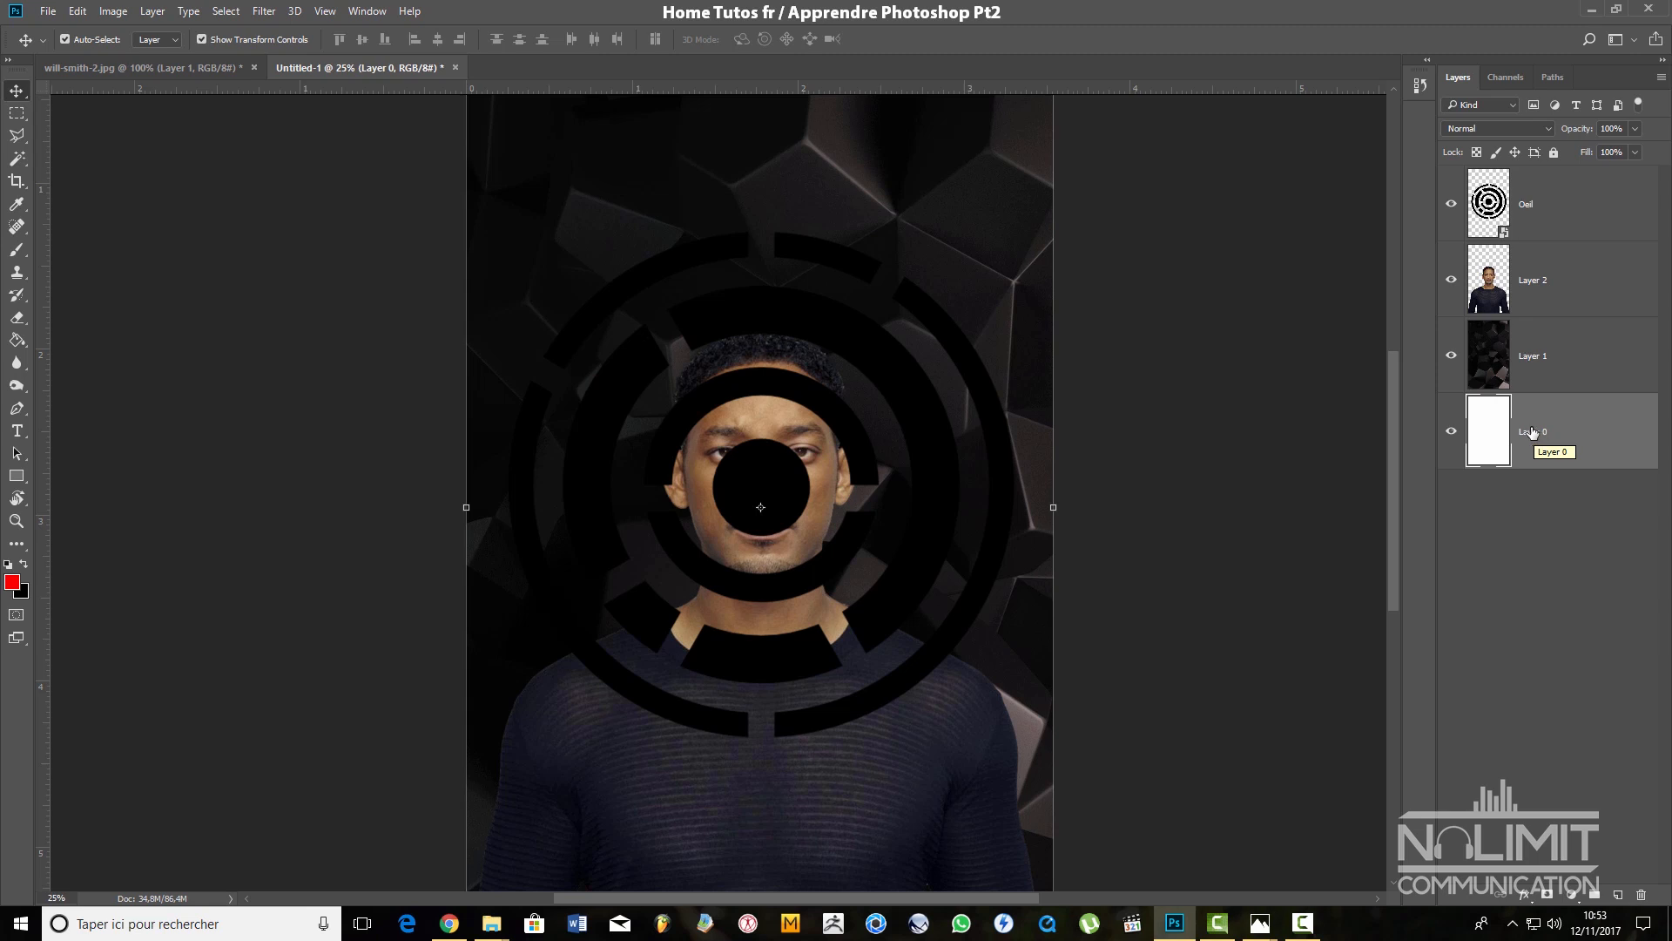
left_click(1451, 431, "alt")
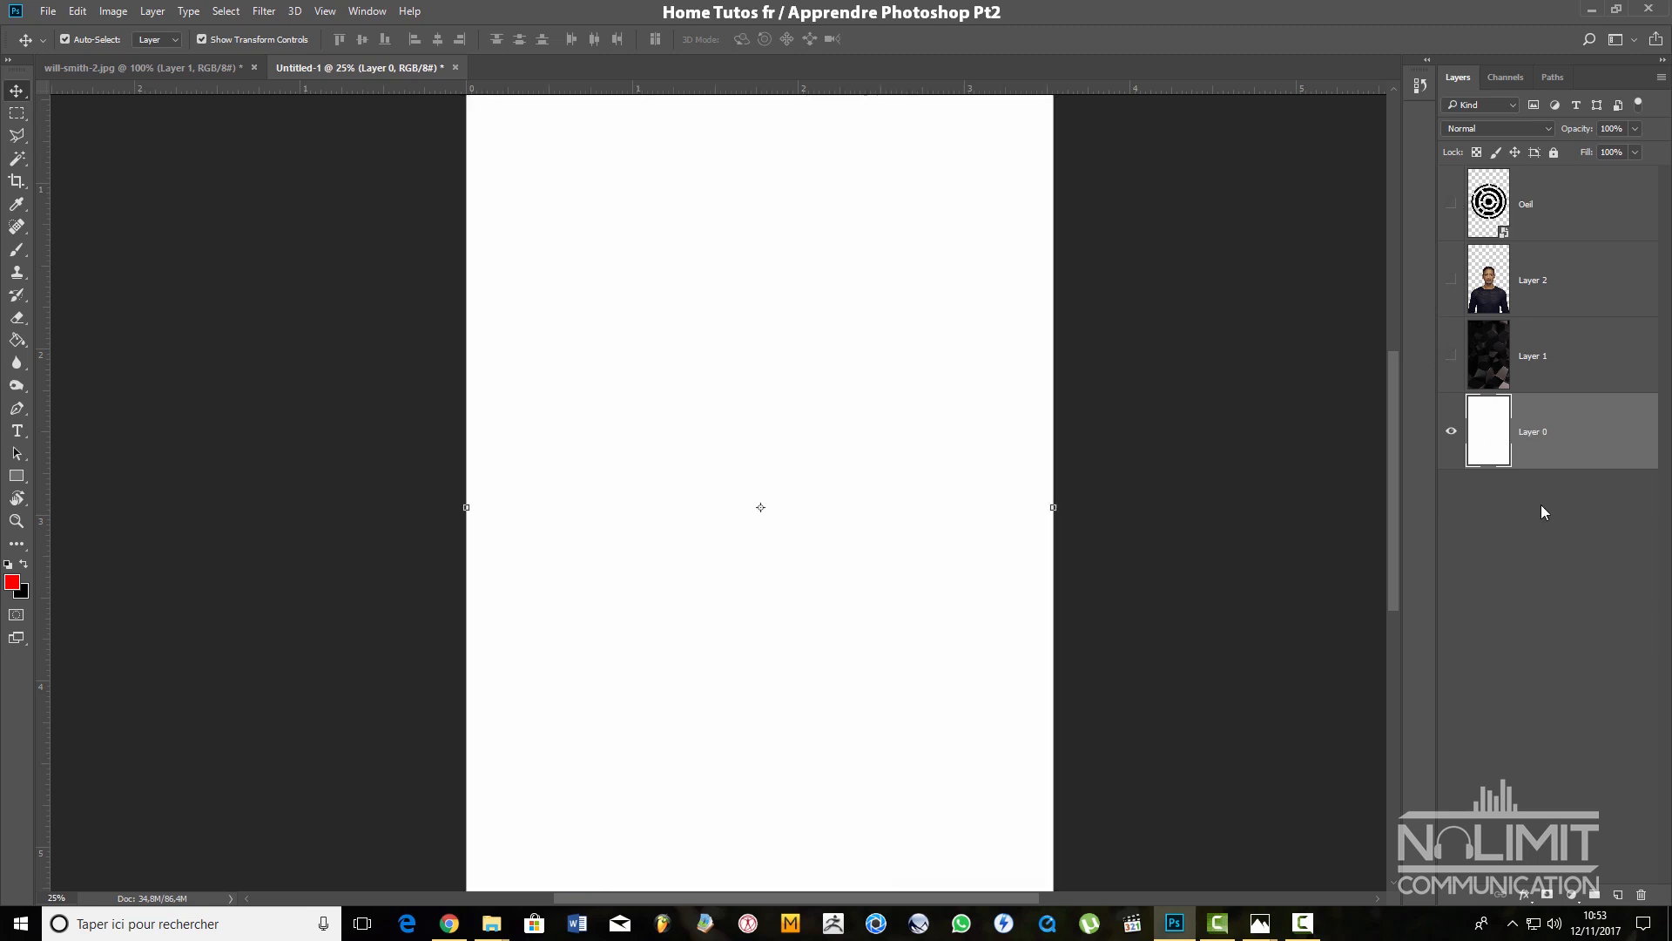
key("ctrl+minus")
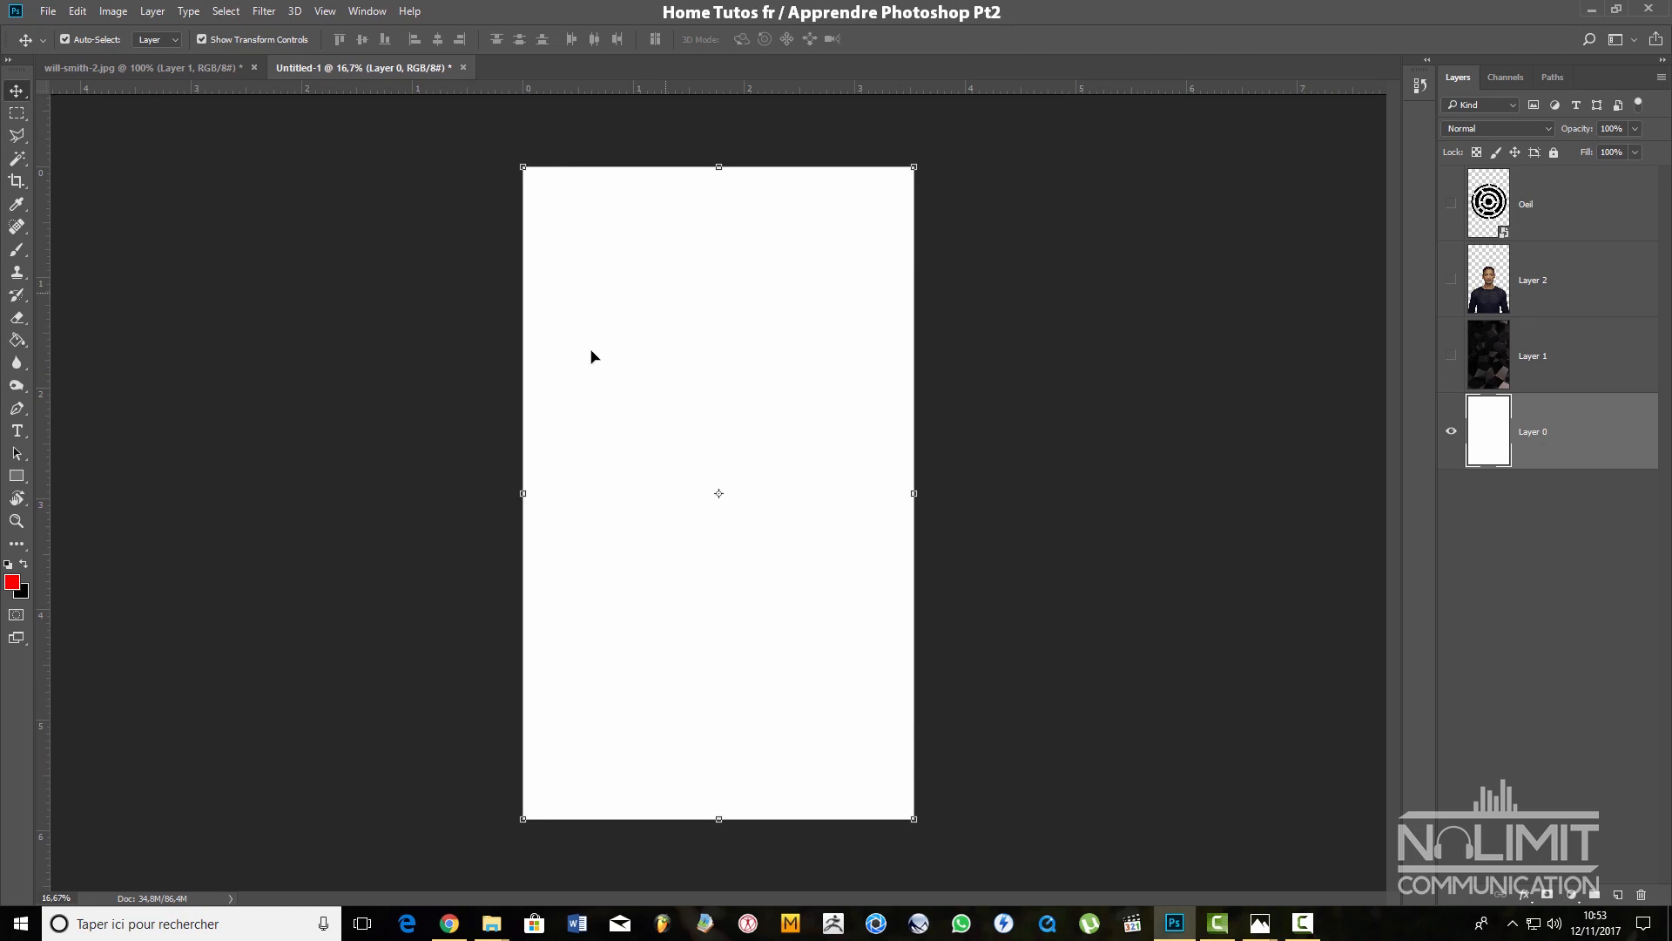
left_click(1558, 767)
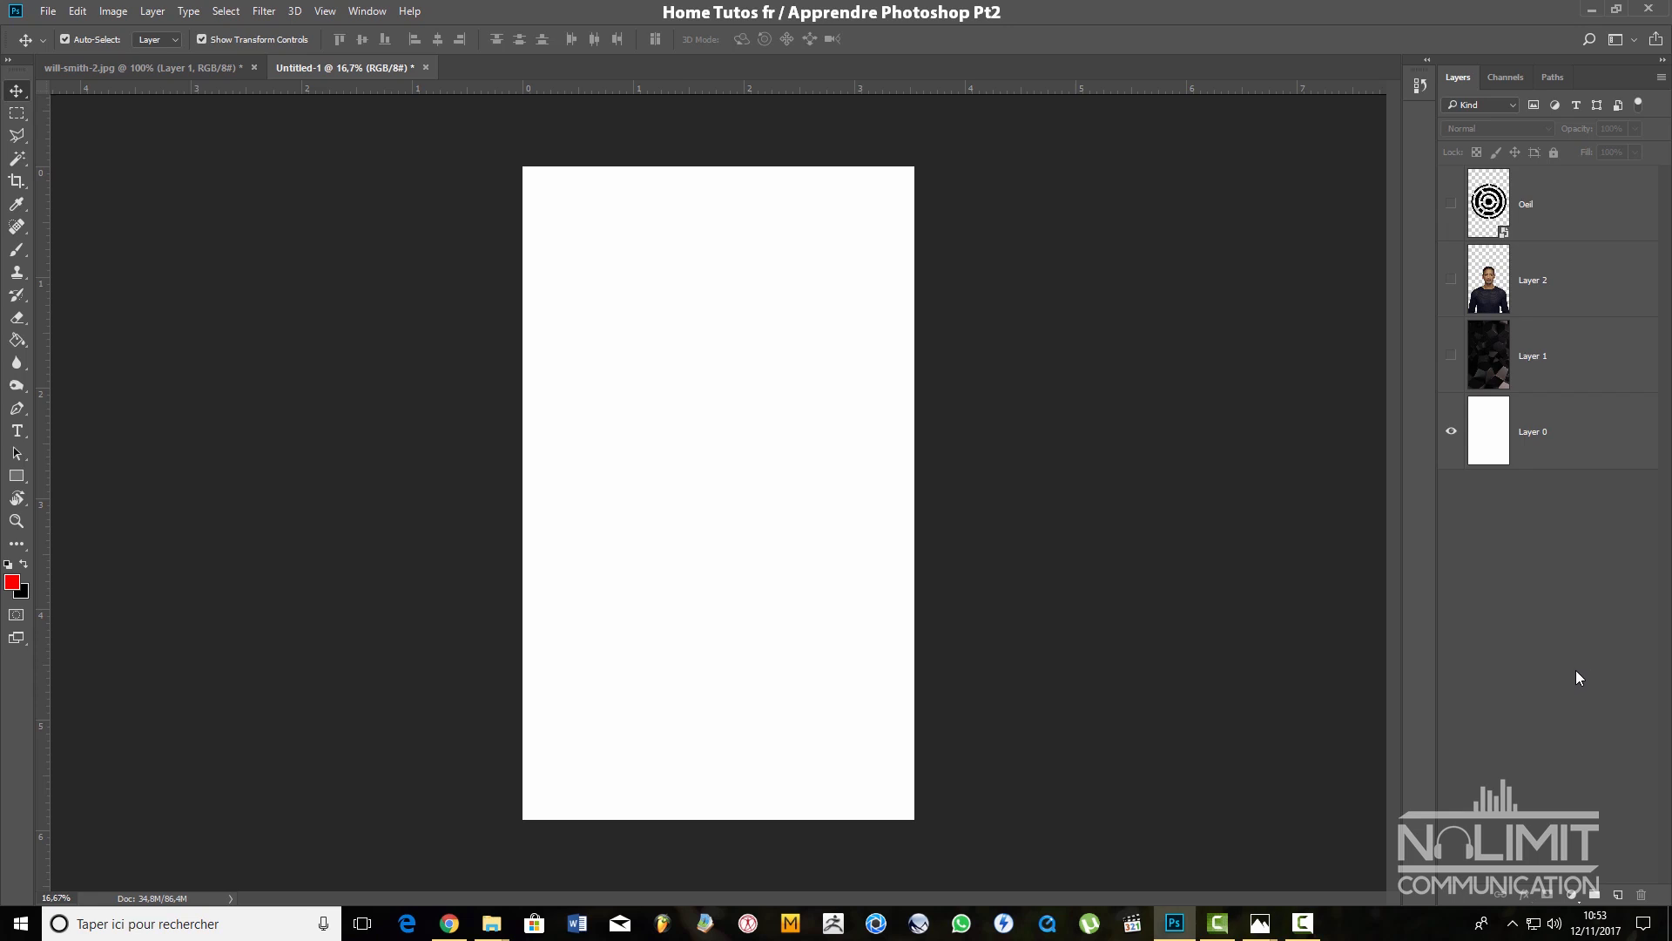
left_click(1574, 413)
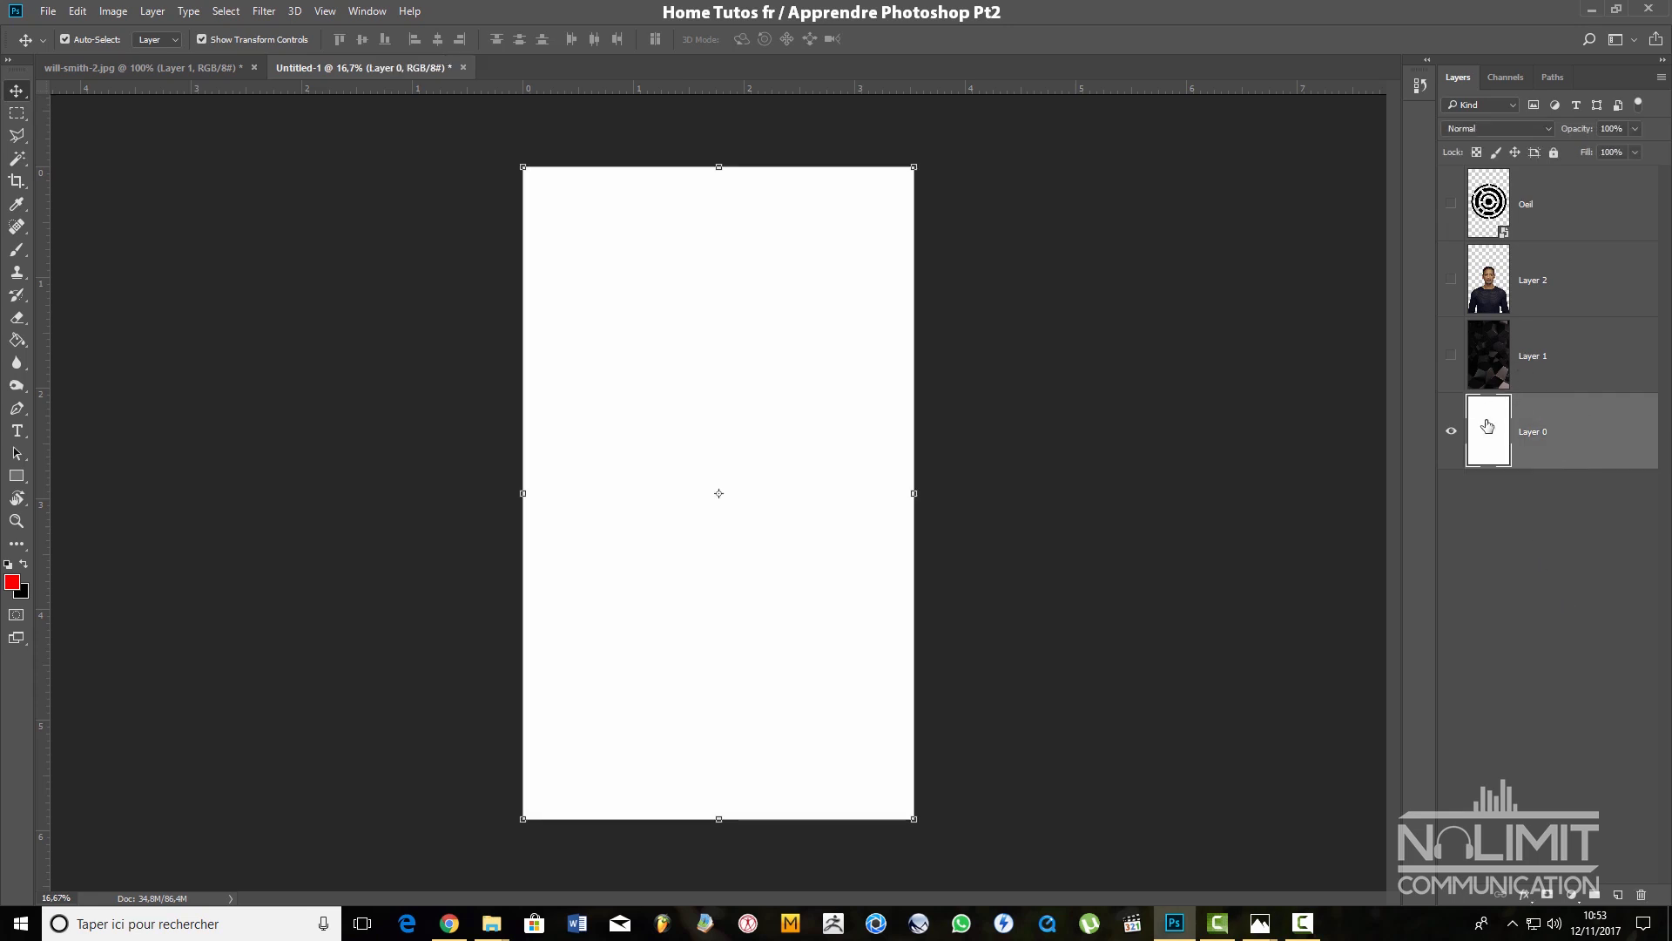
Show the dark geometric Layer 1 and rename it Arriere plan
left_click(1562, 359)
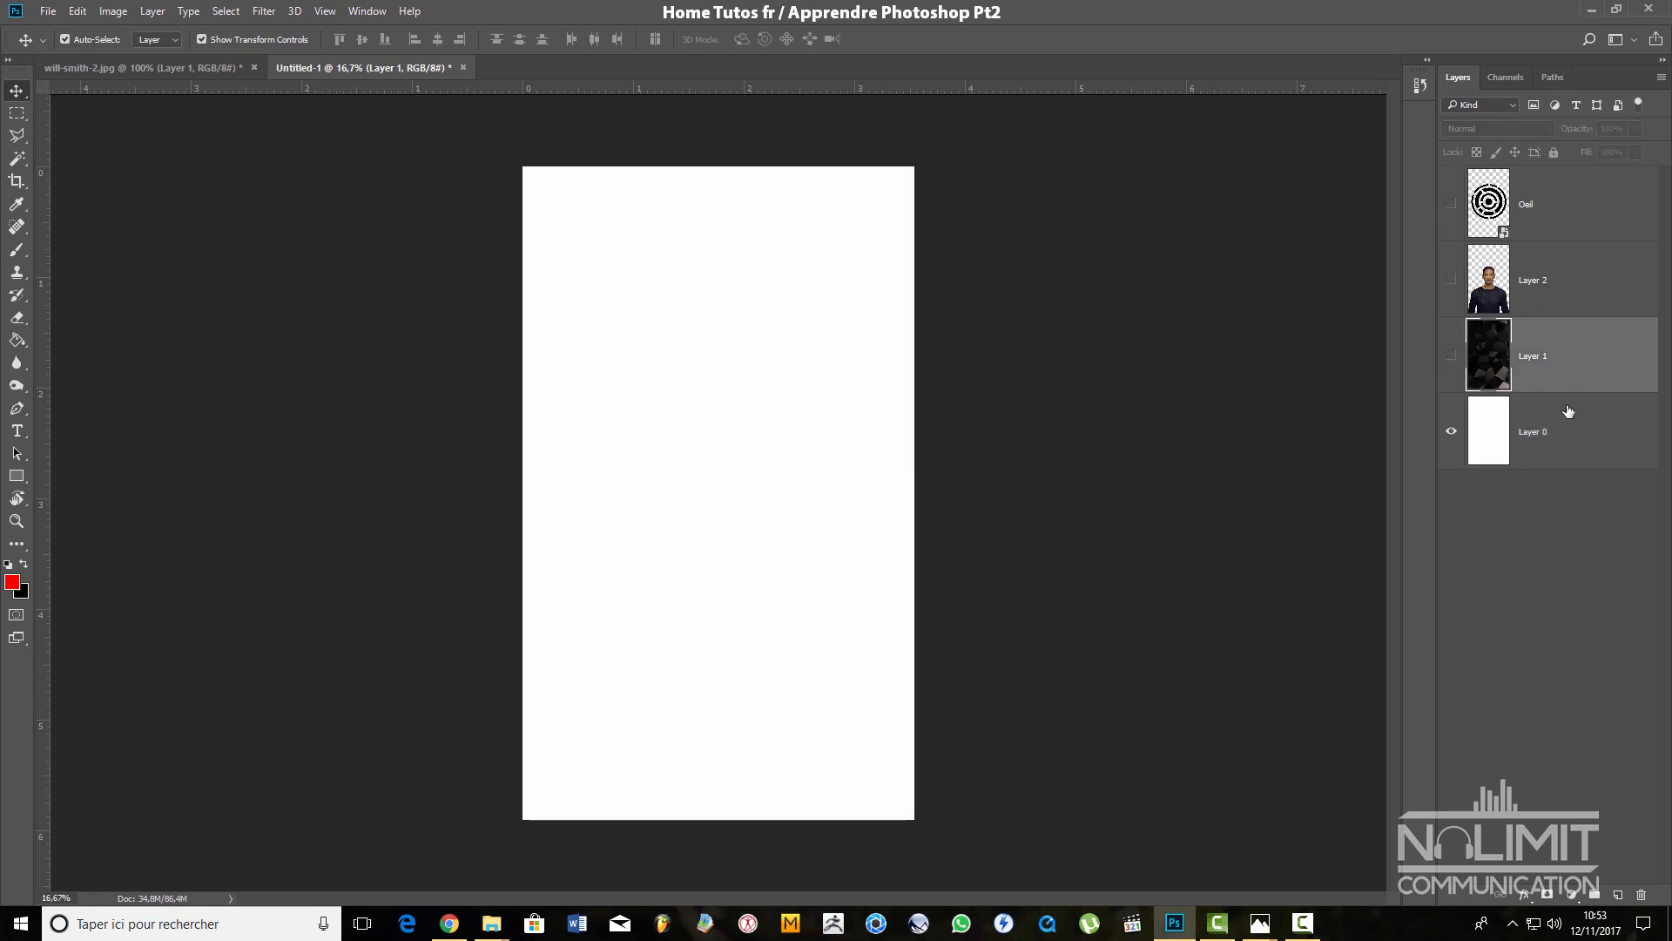
left_click(1450, 356)
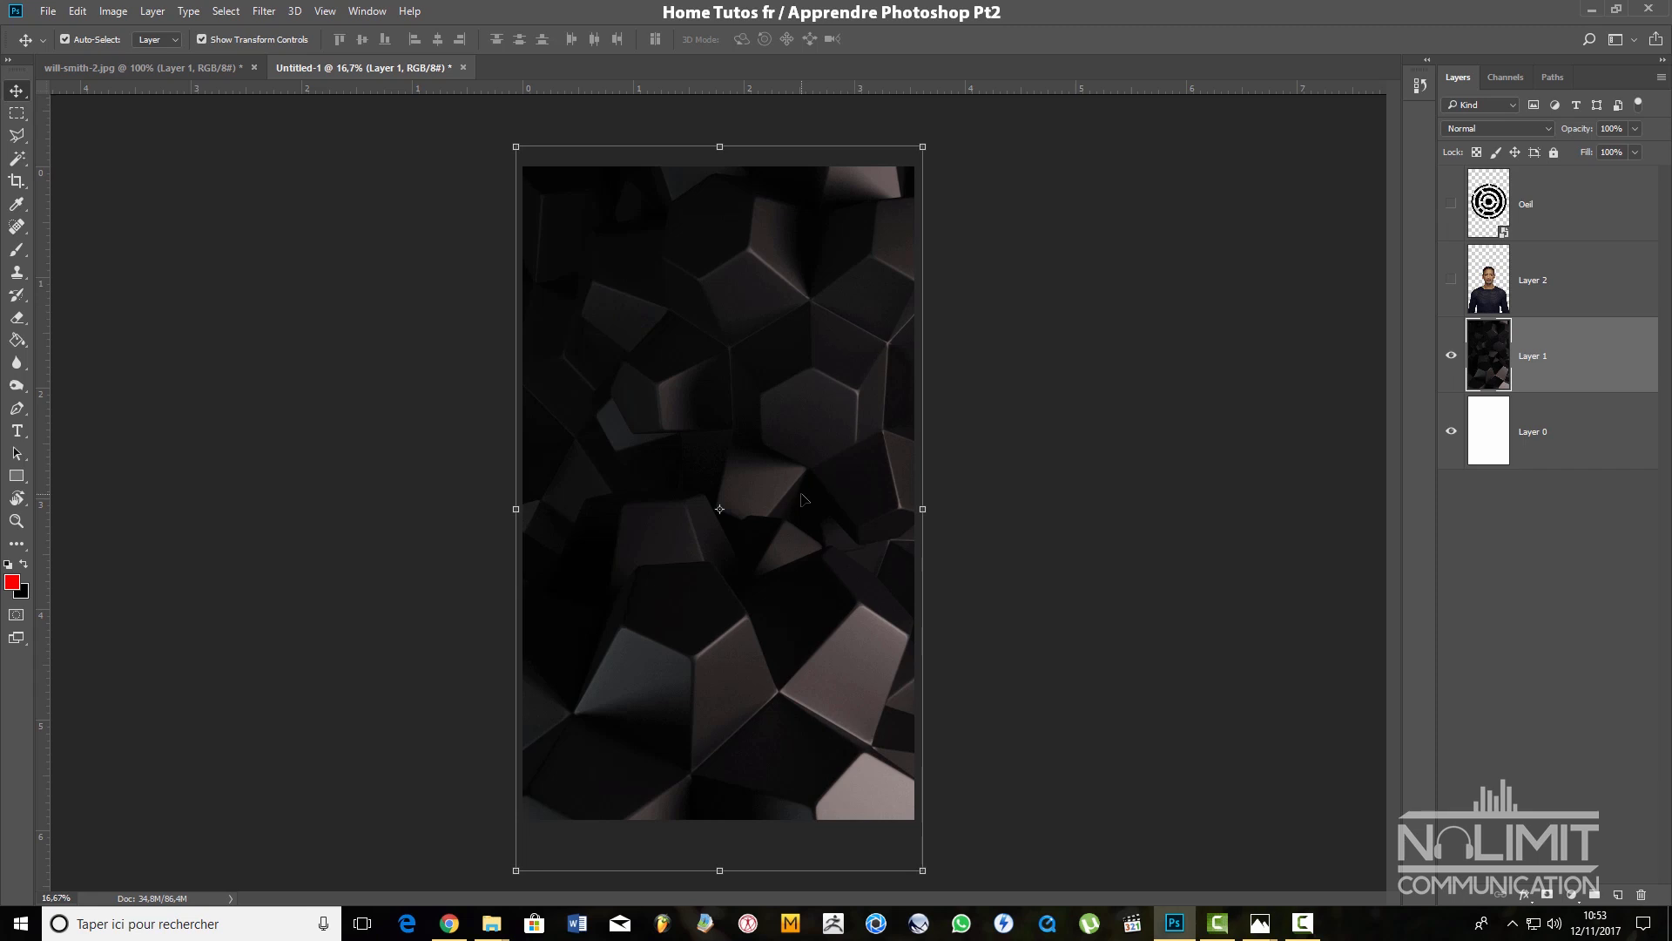
double_click(1532, 357)
type("Arriere plan")
key("Return")
Show the portrait on Layer 2 and rename the layer Will Smith
left_click(1589, 283)
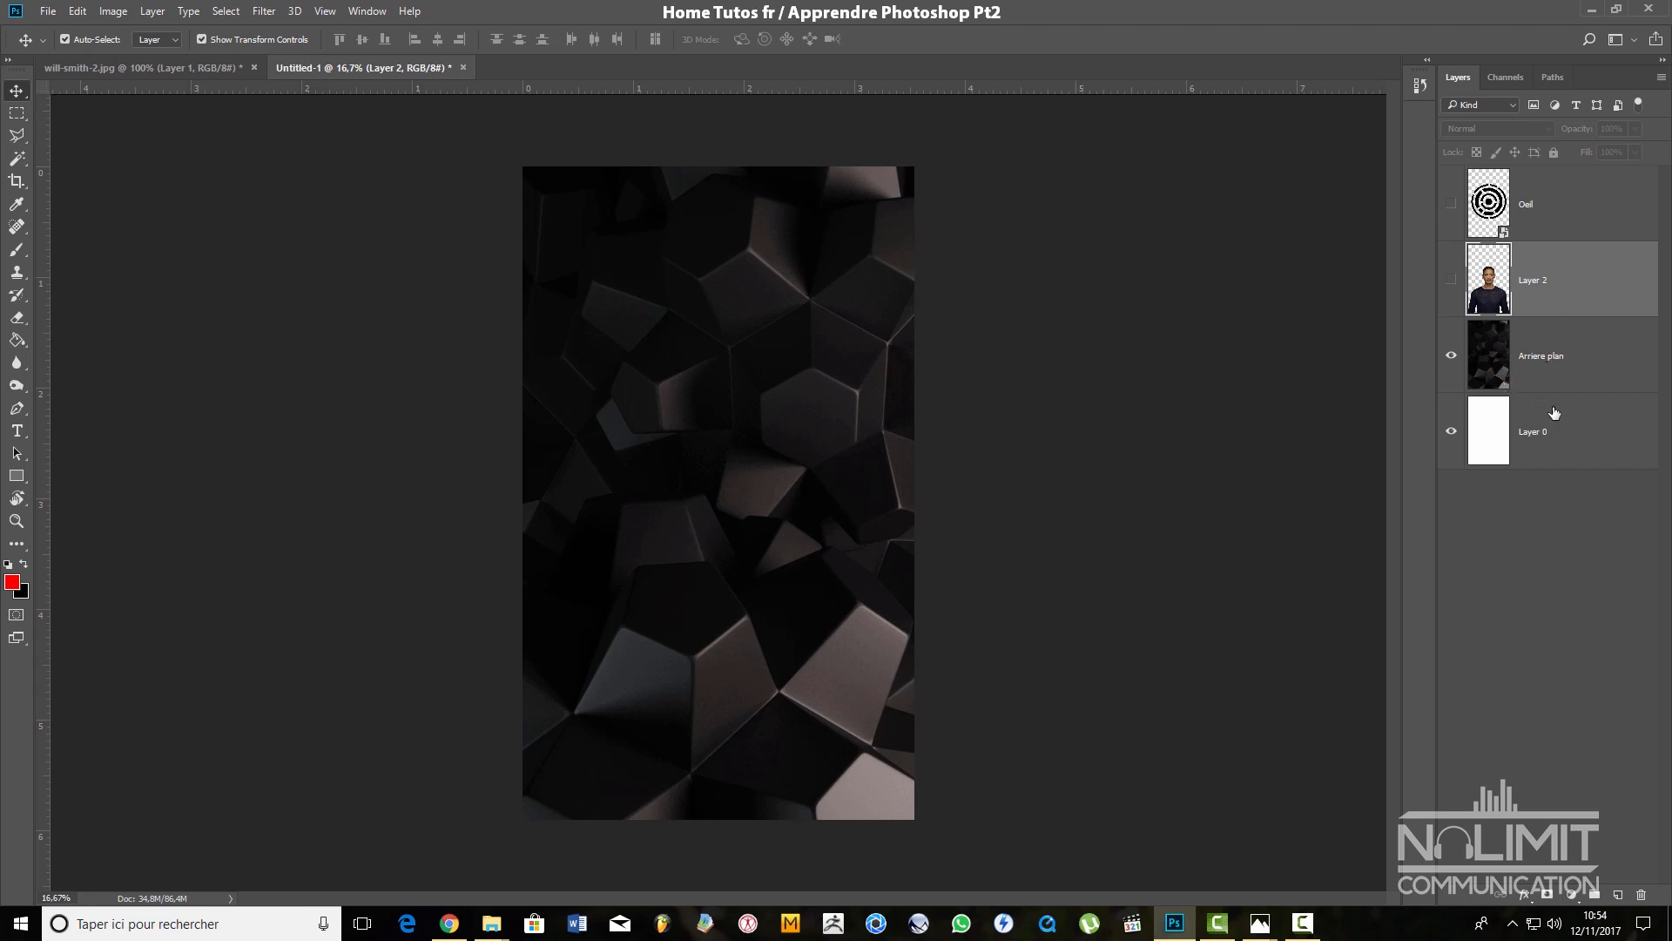
left_click(1491, 433)
left_click(1568, 291)
left_click(1451, 279)
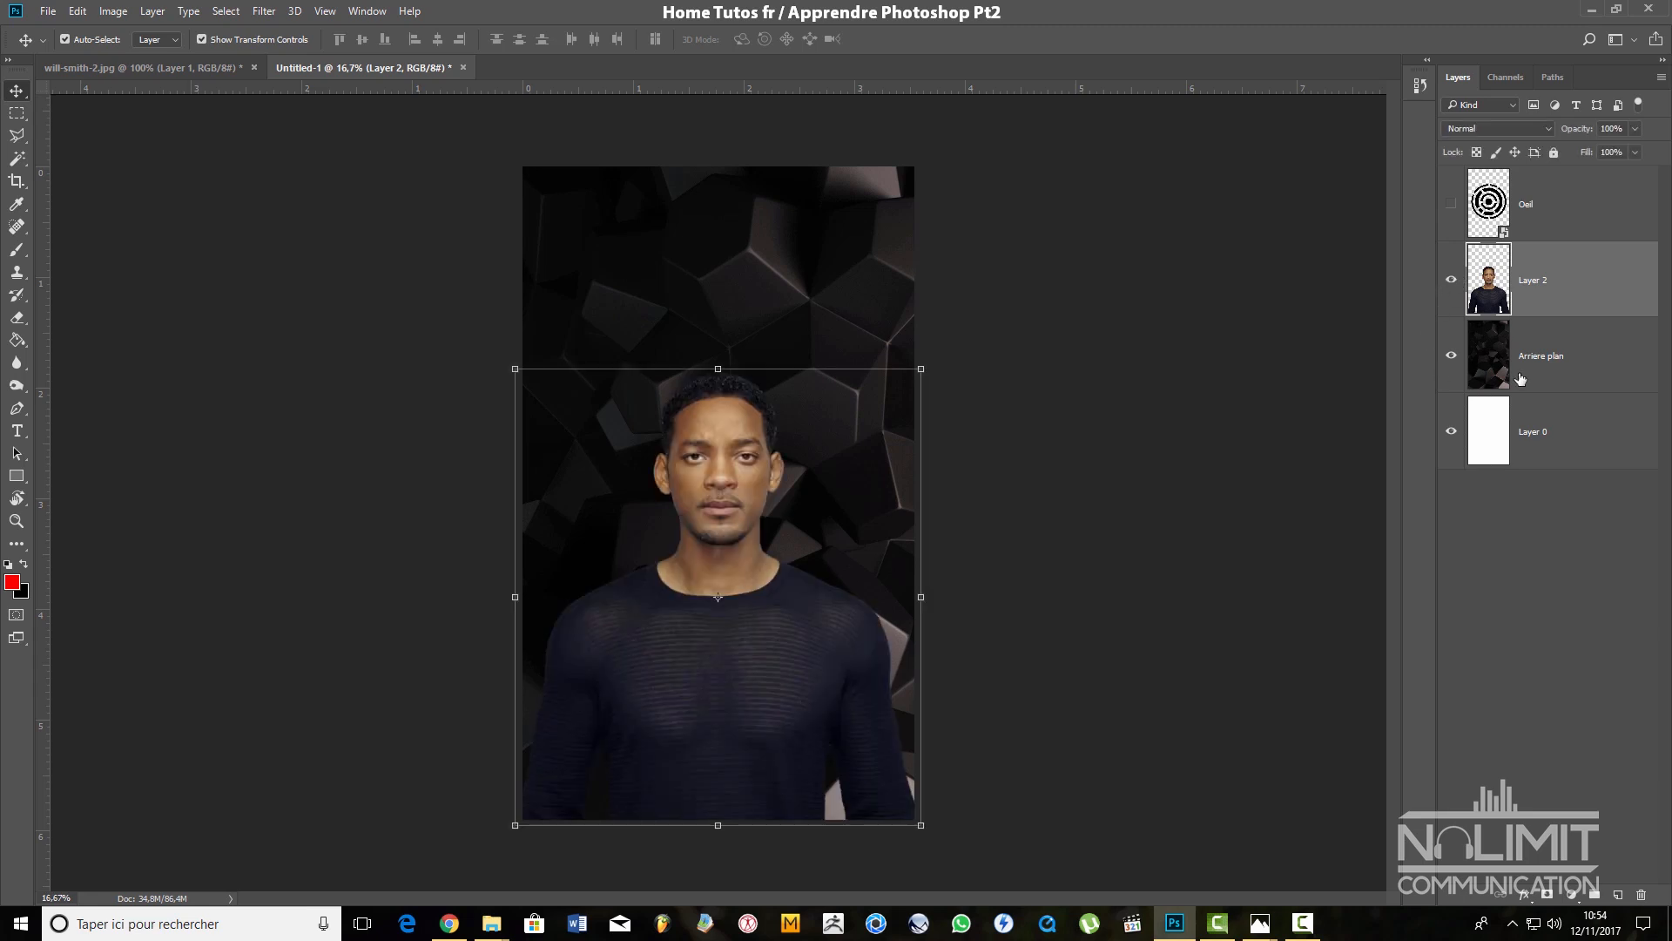
double_click(1536, 281)
type("Smith")
key("Return")
Show the Oeil layer and select the layers of the stack one after another, finishing on Layer 0
left_click(1570, 215)
left_click(1449, 204)
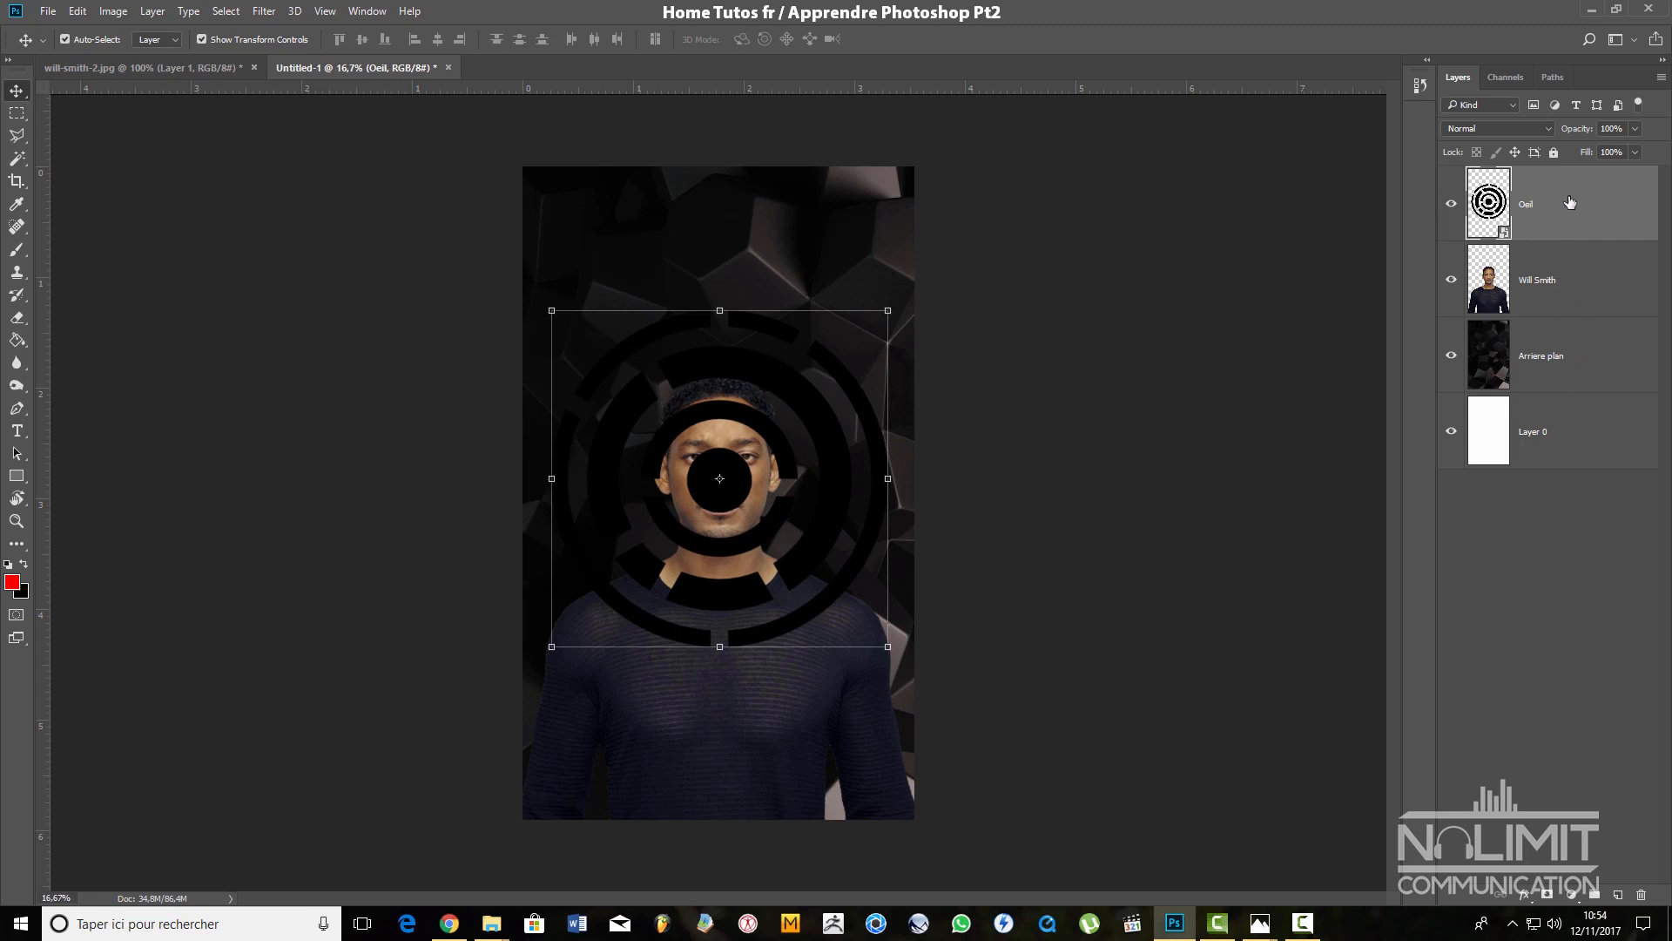
left_click(1579, 290)
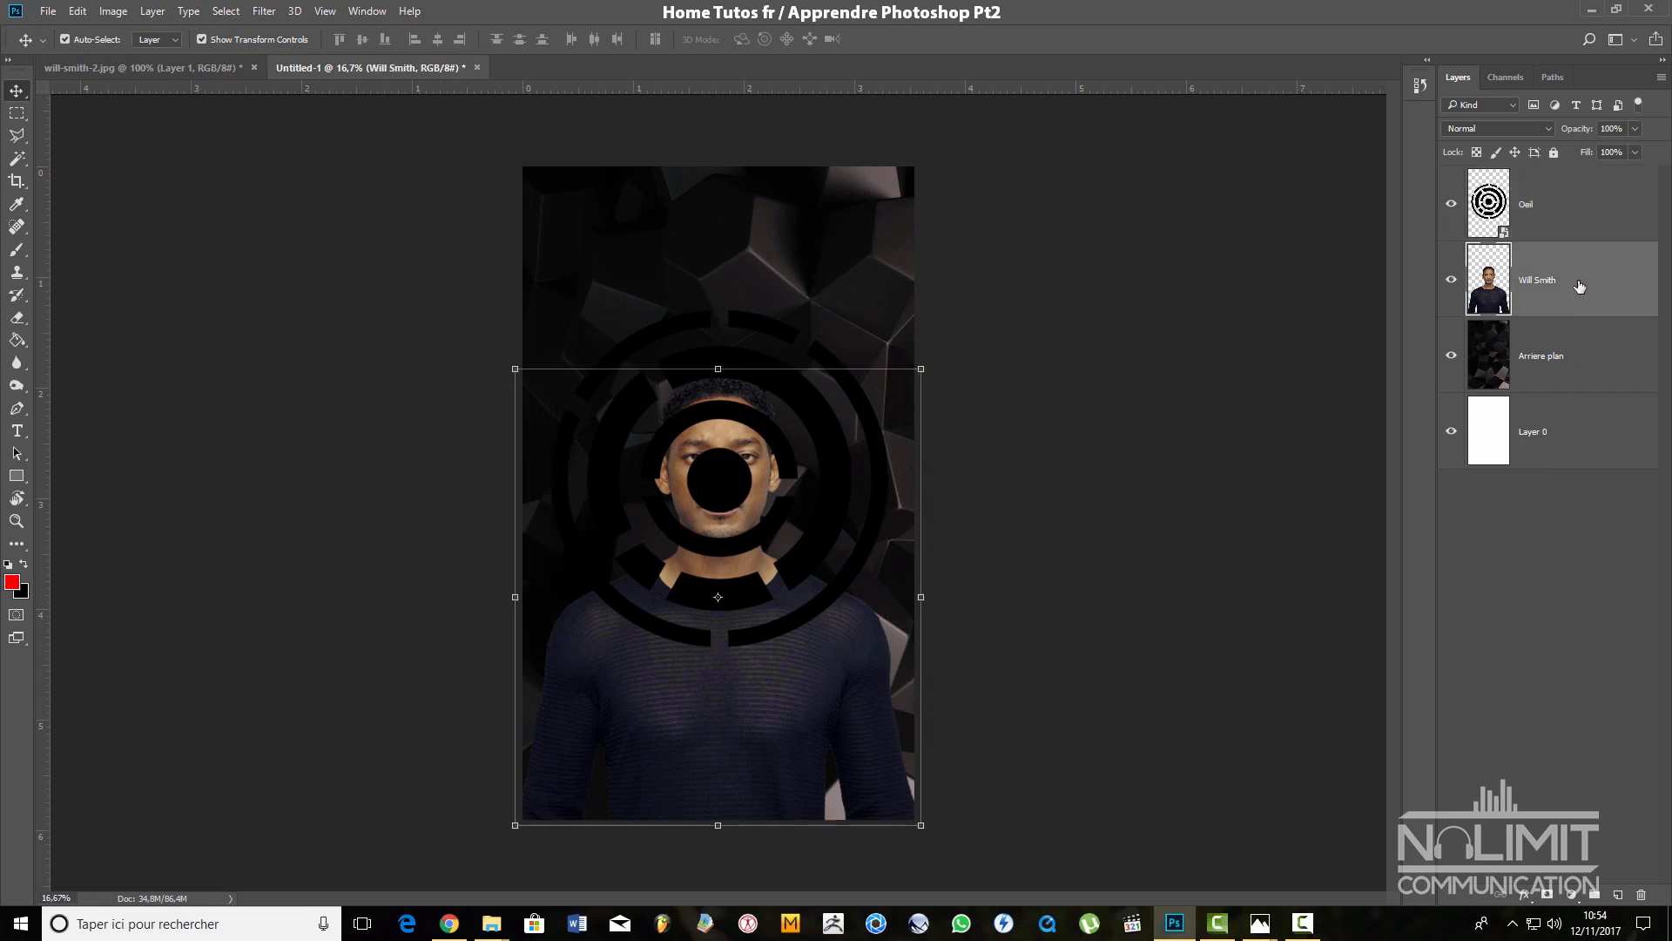
left_click(1573, 356)
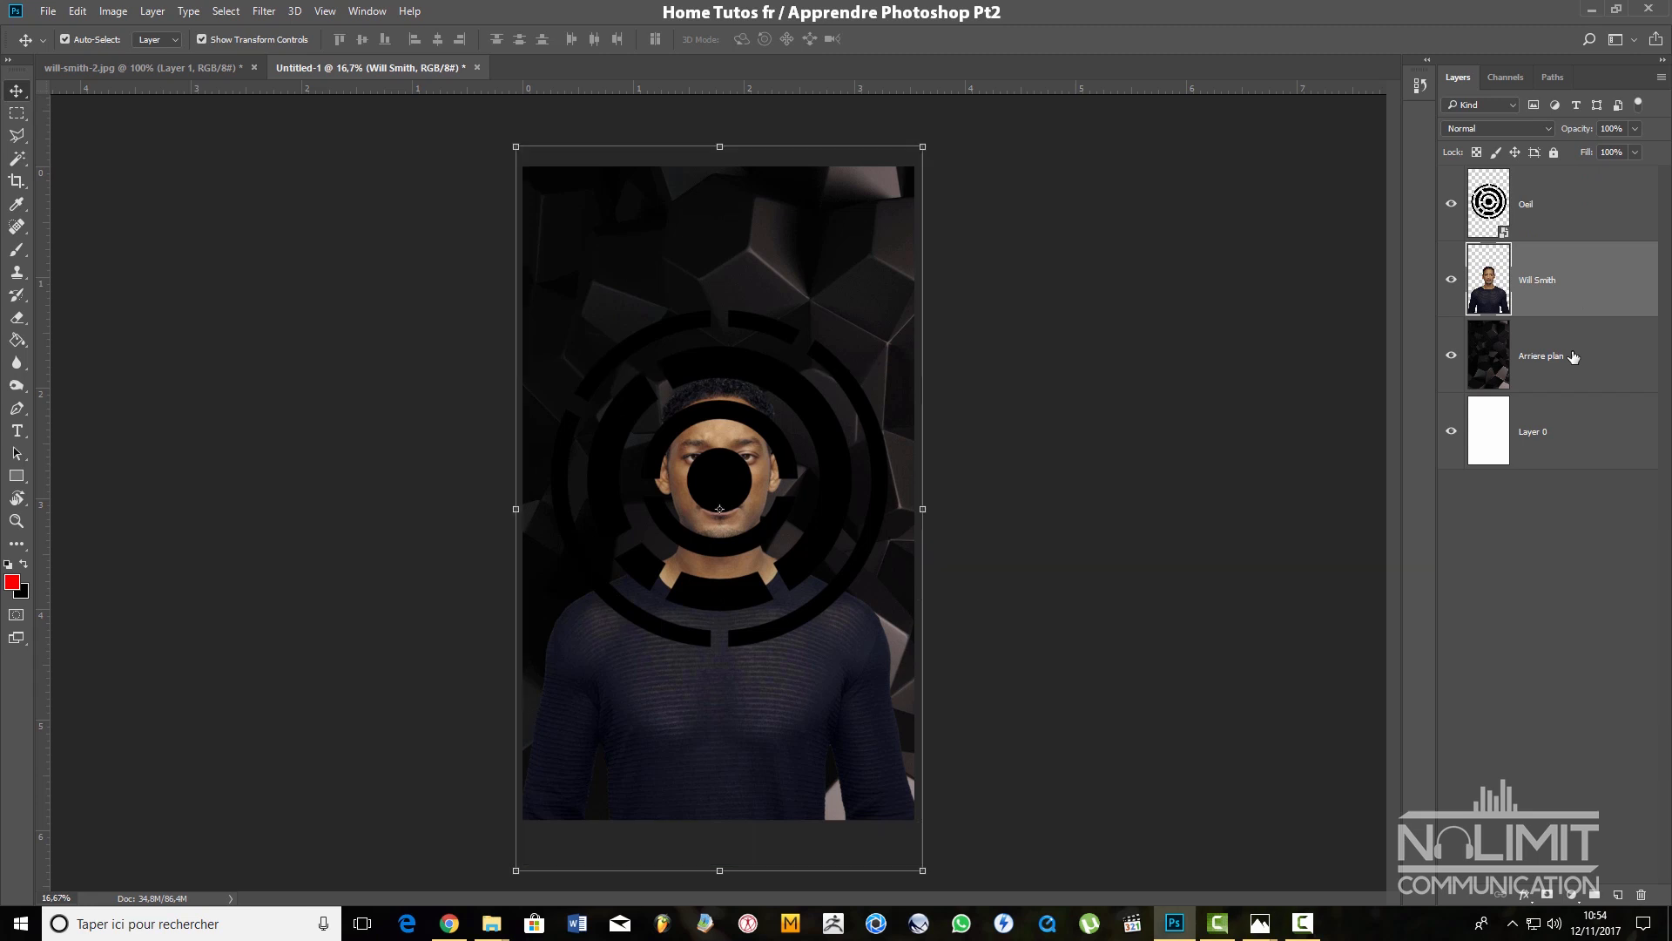
left_click(1574, 427)
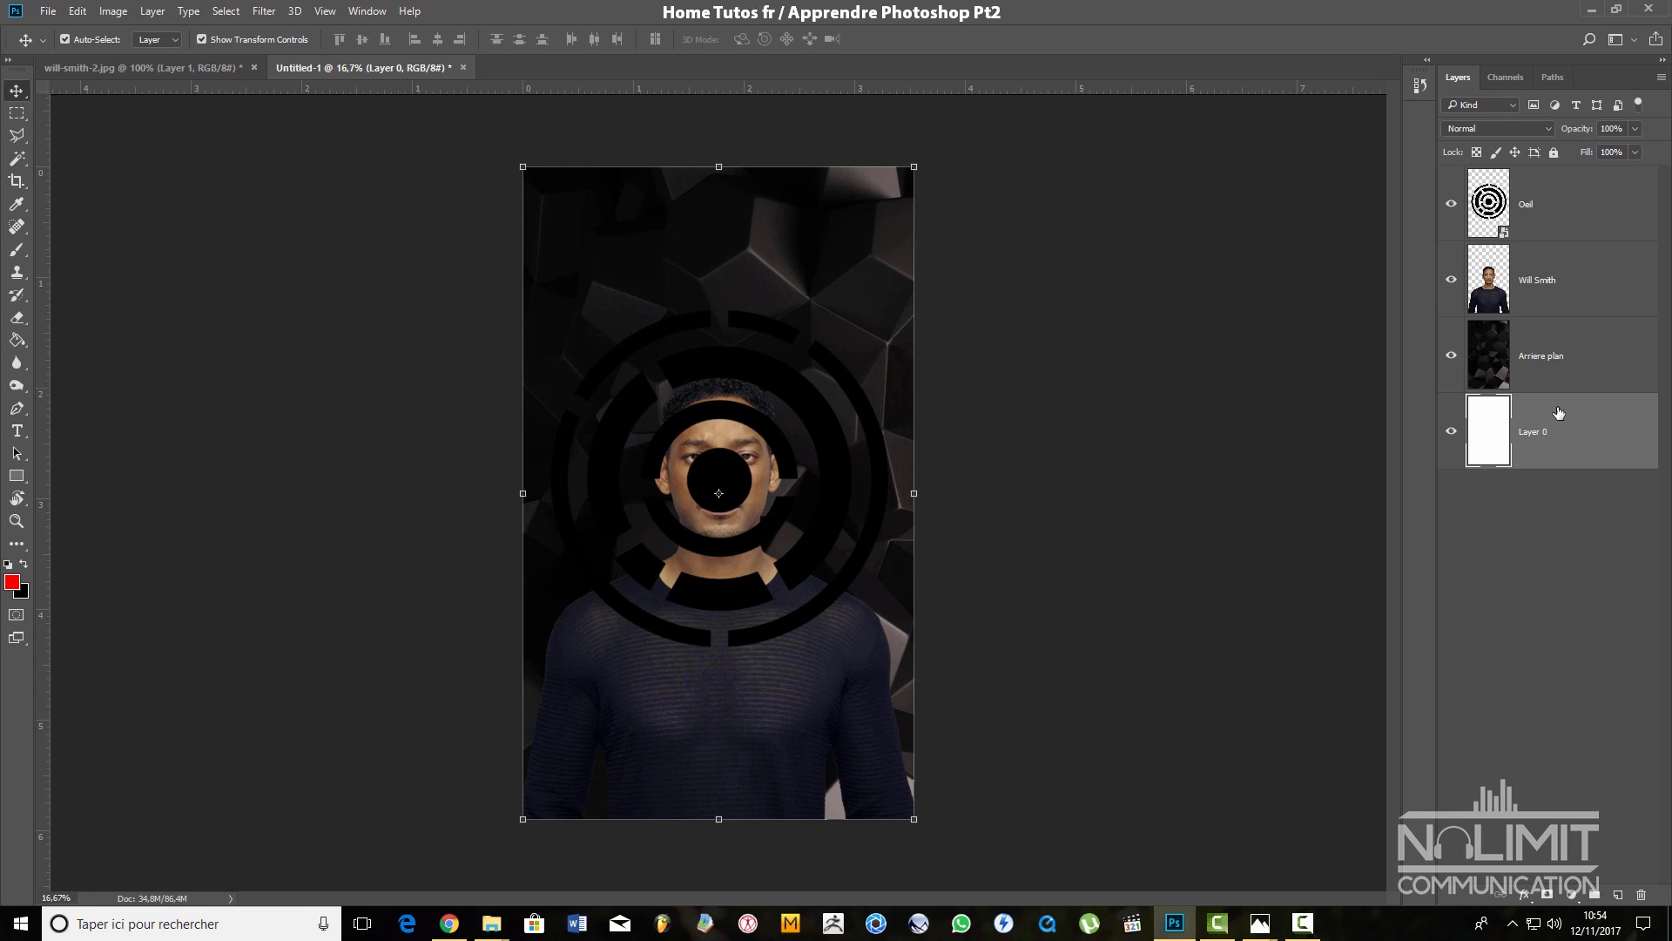
left_click(1564, 193)
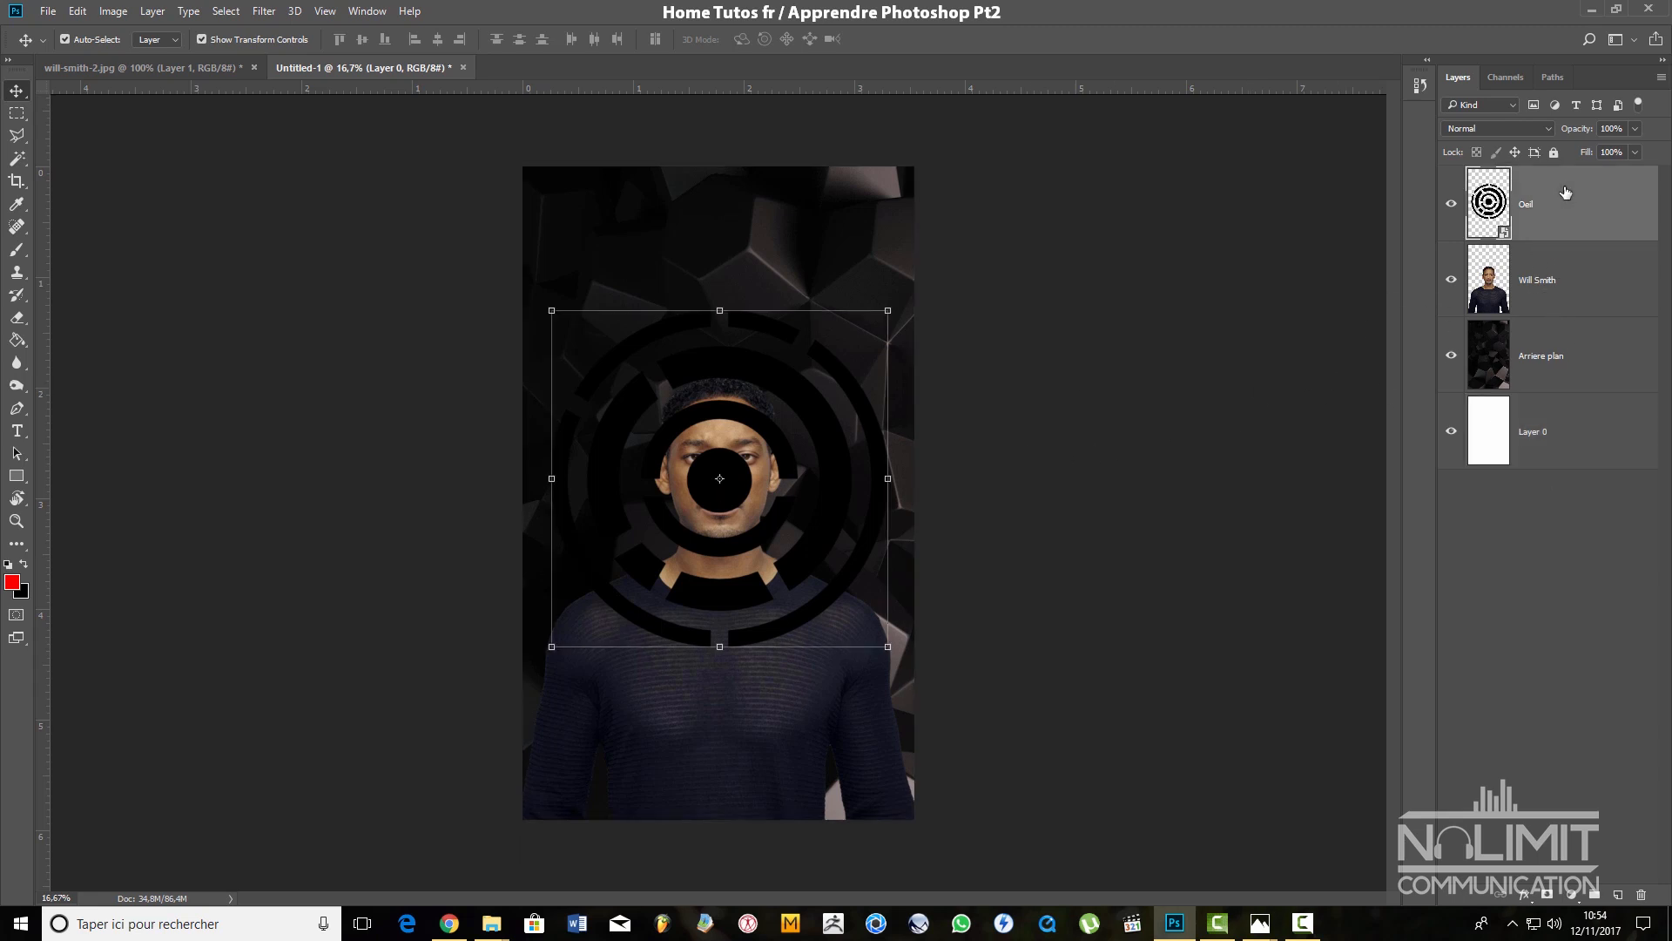
left_click(1574, 430)
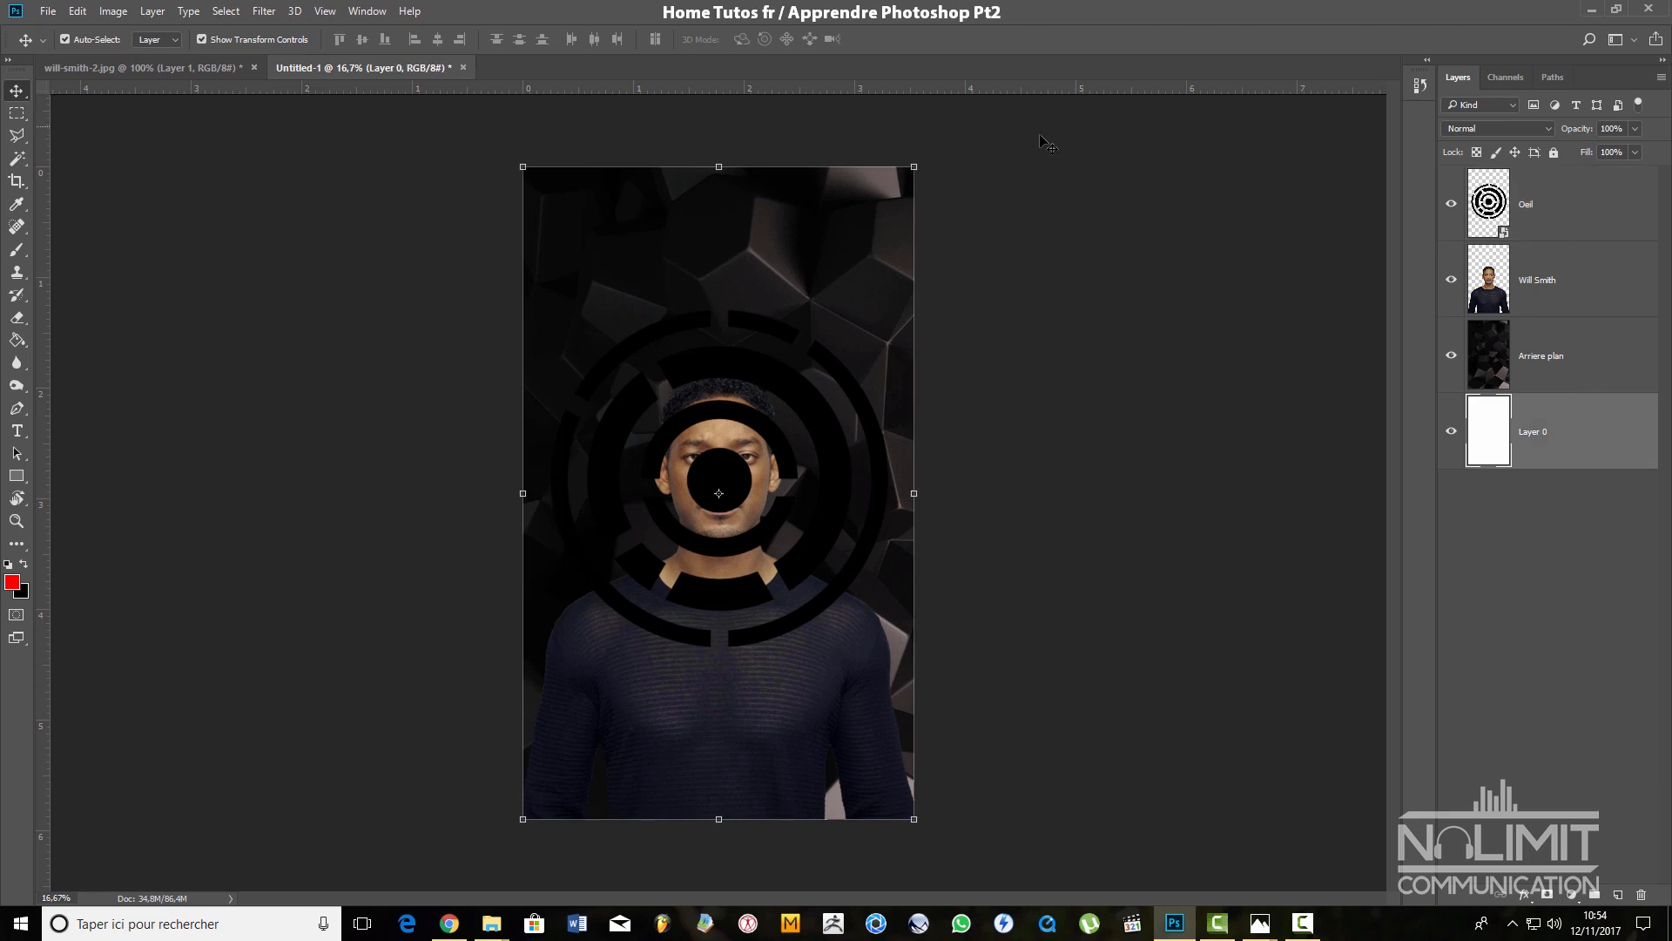
Select the Oeil rings on the canvas and move them horizontally until they extend past the poster's right edge
left_click(756, 324)
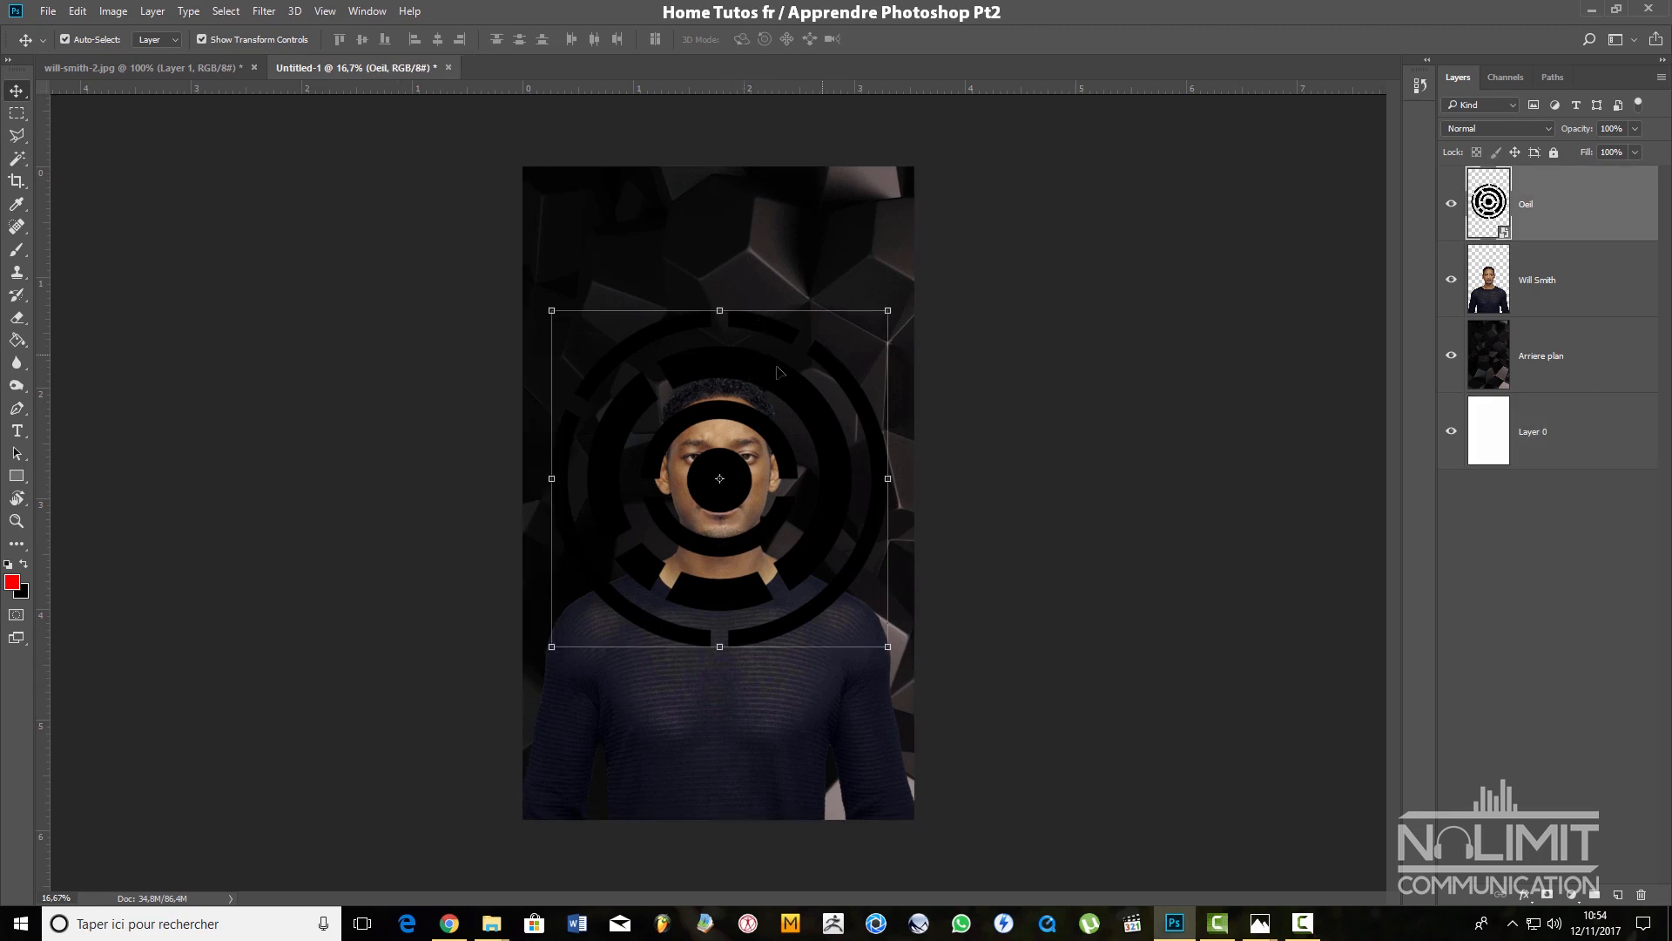
left_click_drag(760, 378, 916, 376)
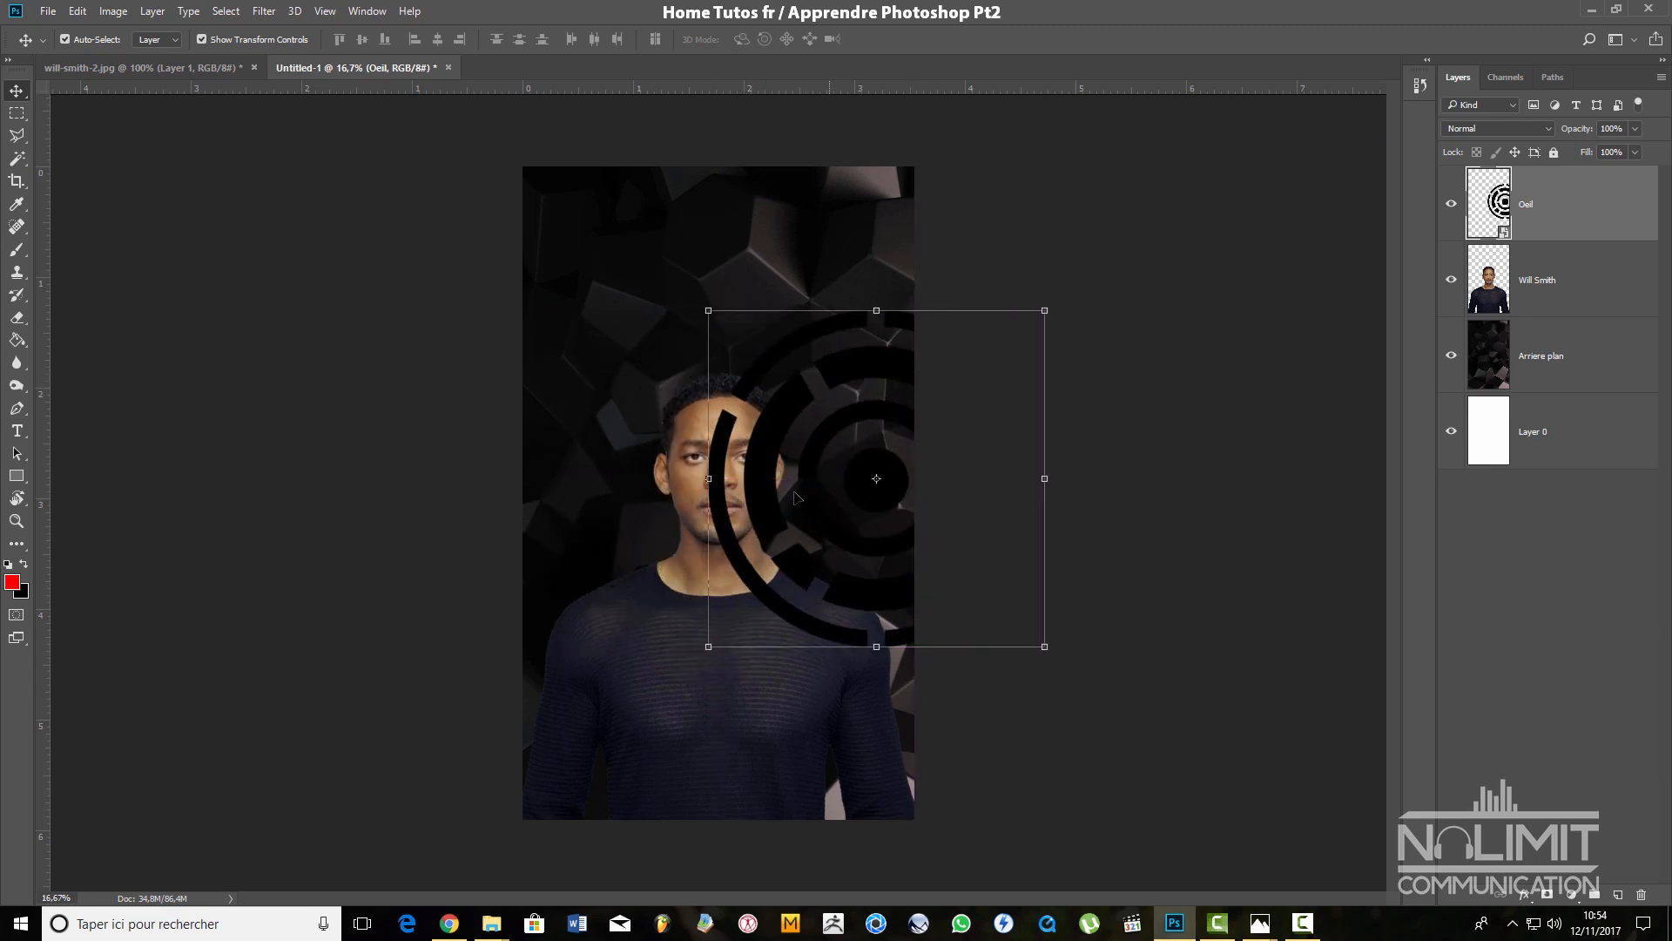
Select the Will Smith, Arriere plan and Oeil layers by picking their content directly on the canvas, finishing on the Oeil rings
left_click(659, 645)
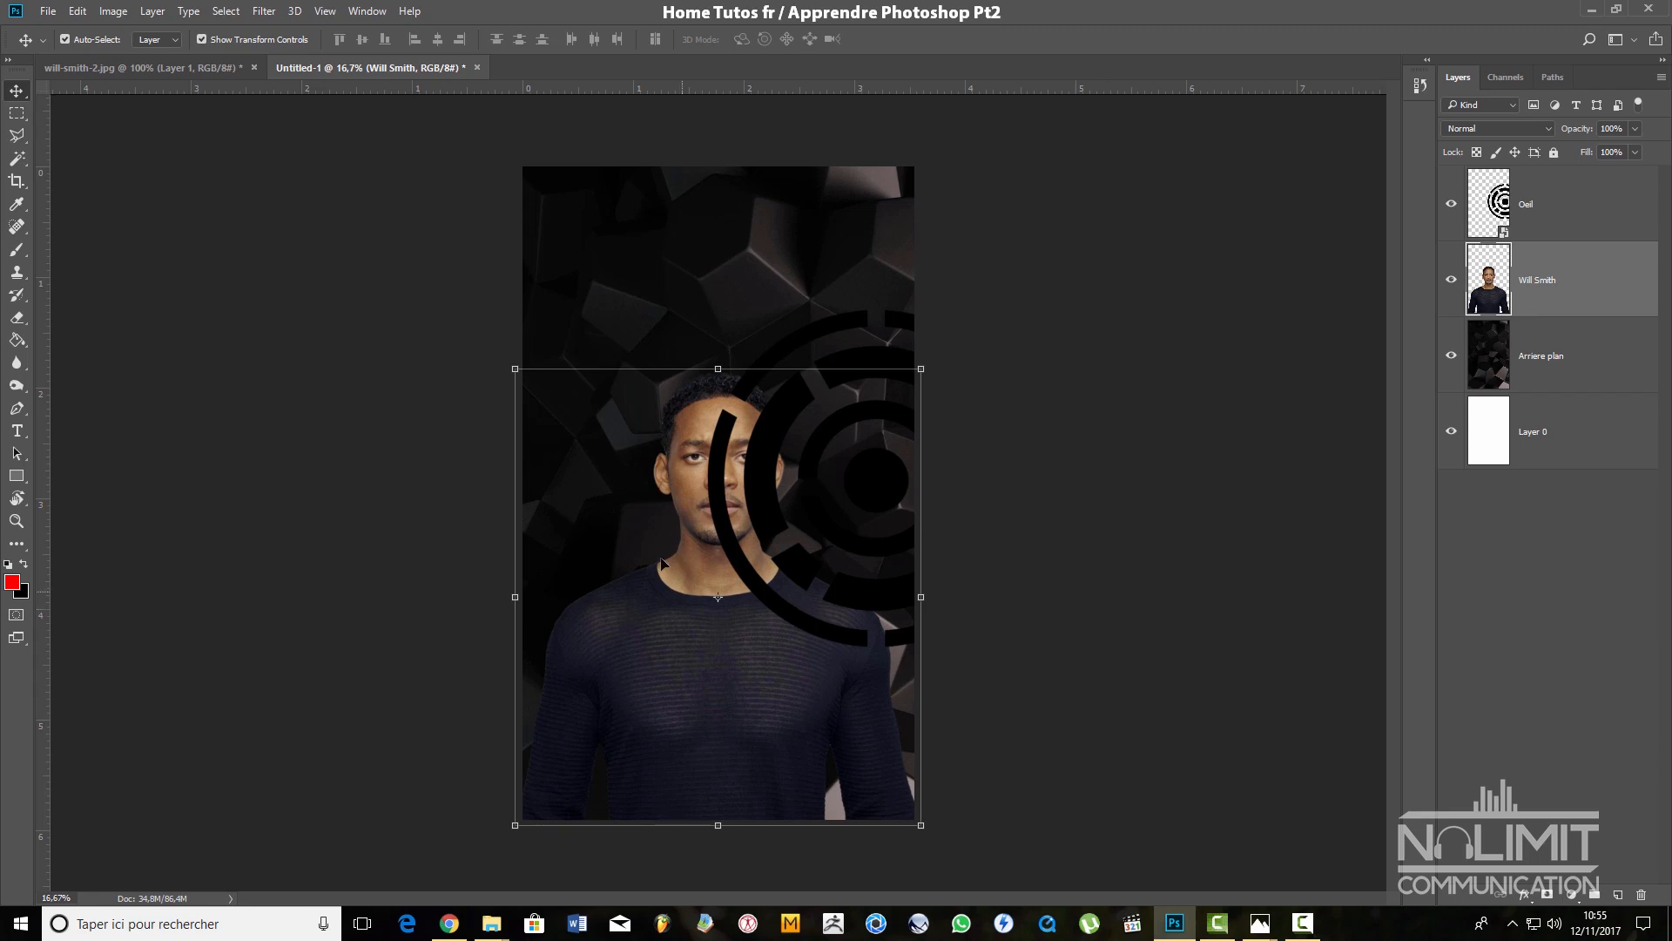
left_click(605, 287)
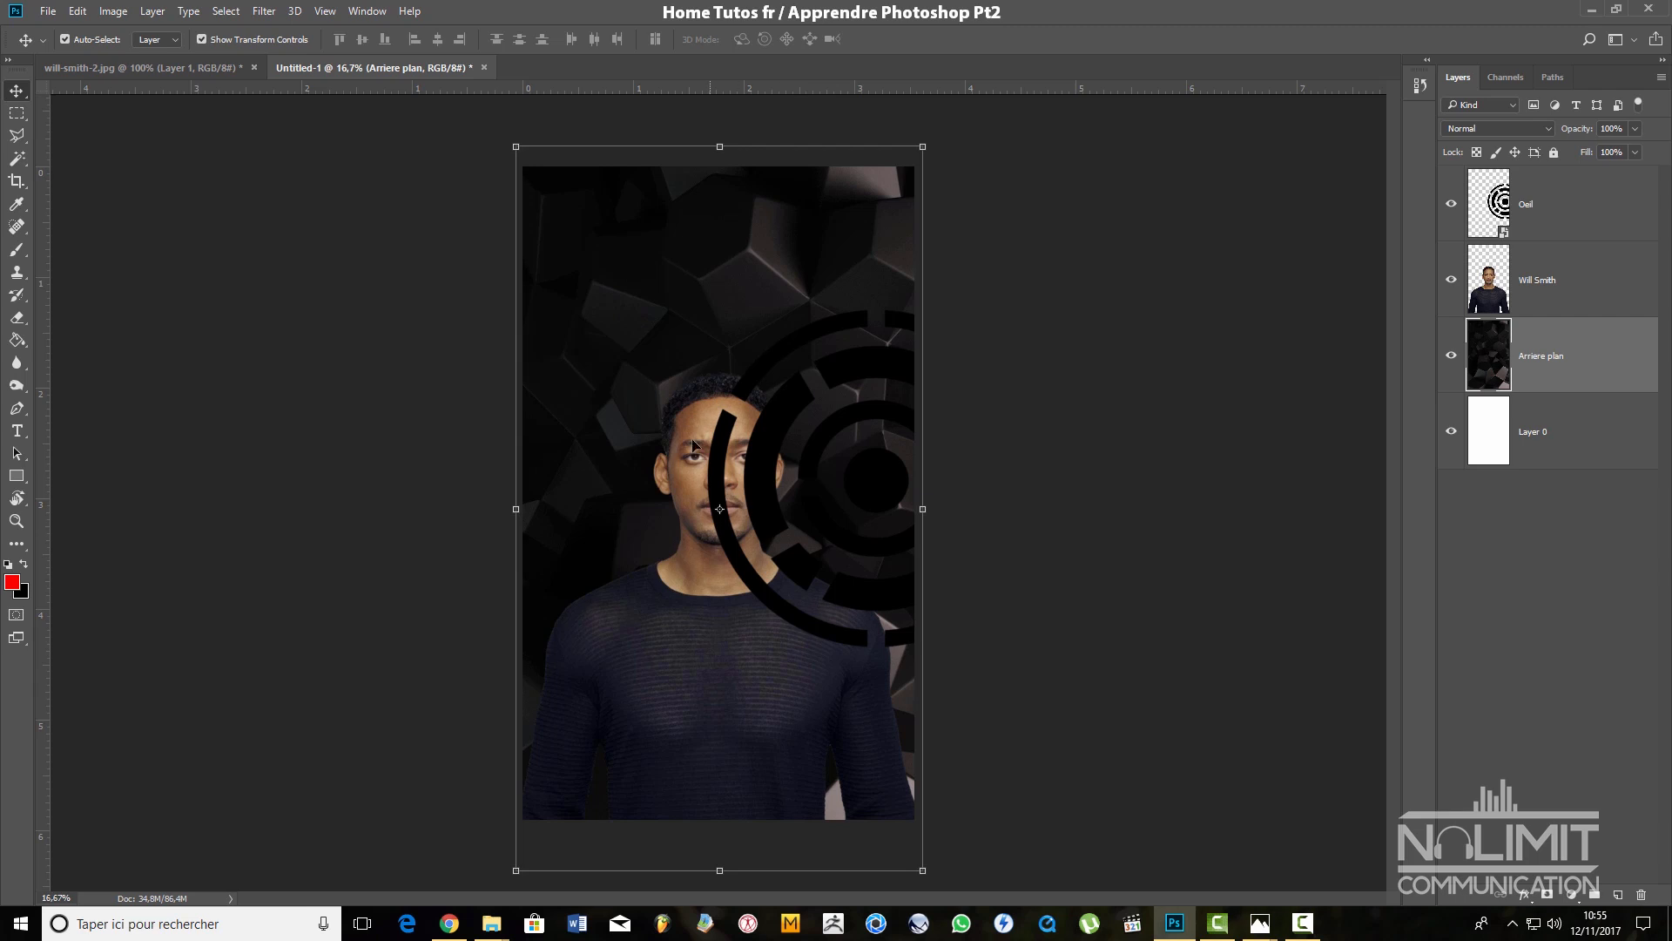
left_click(662, 638)
left_click(764, 497)
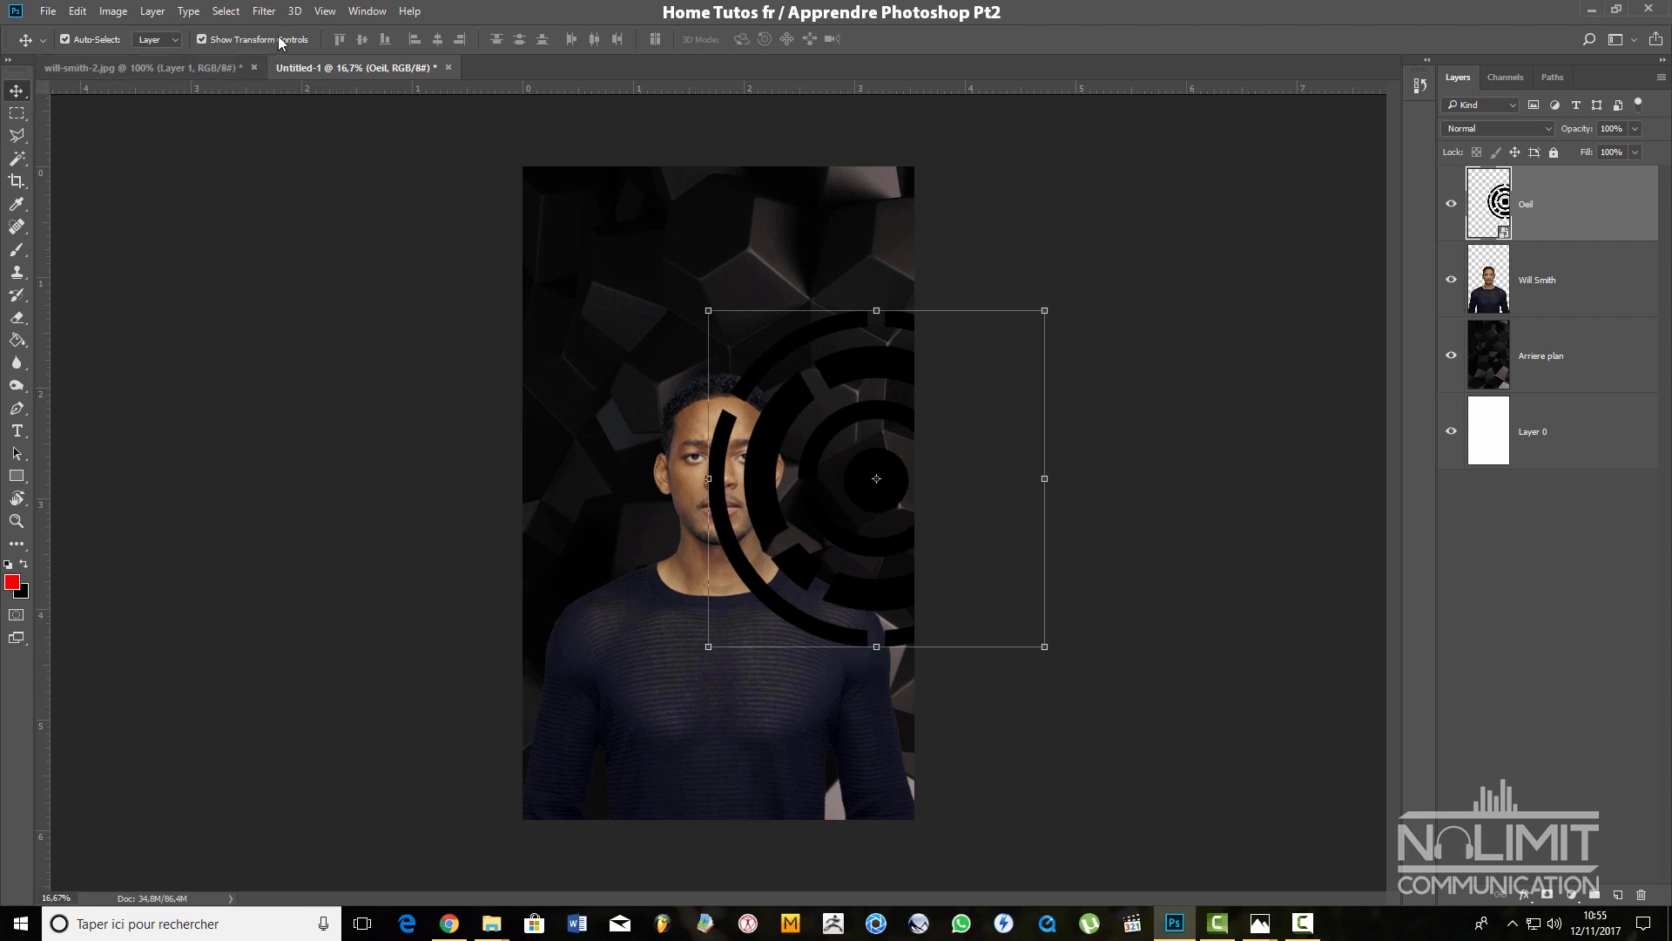
Turn the Move tool's Show Transform Controls option off and back on, leaving Auto-Select enabled
left_click(243, 39)
left_click(244, 38)
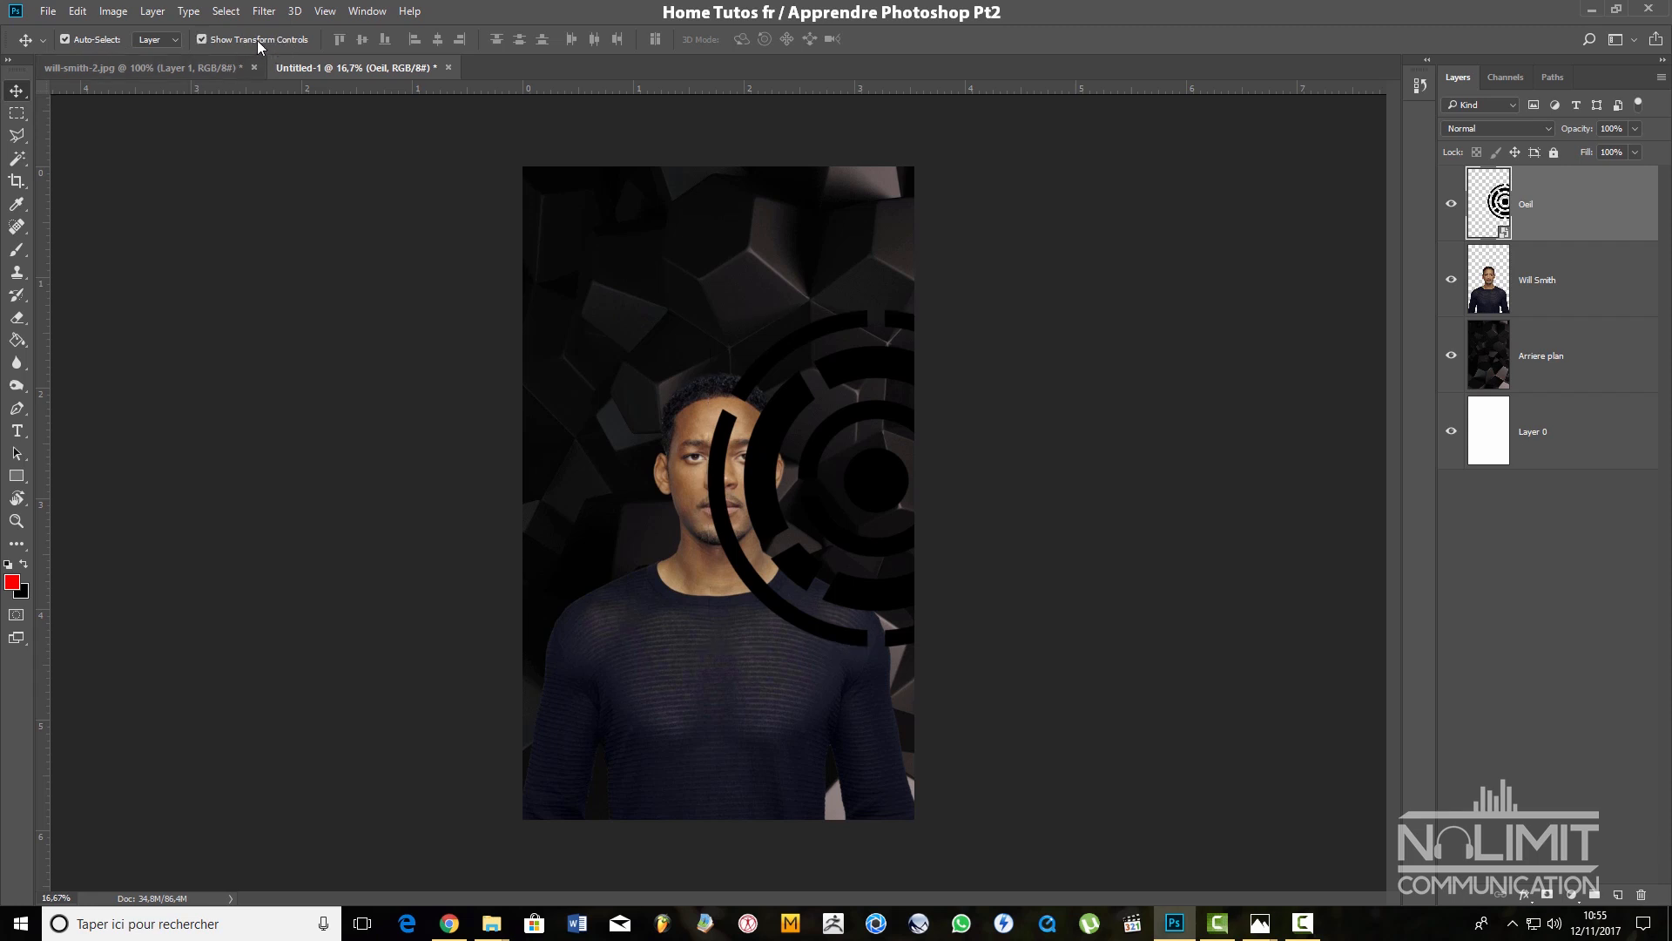
left_click(92, 40)
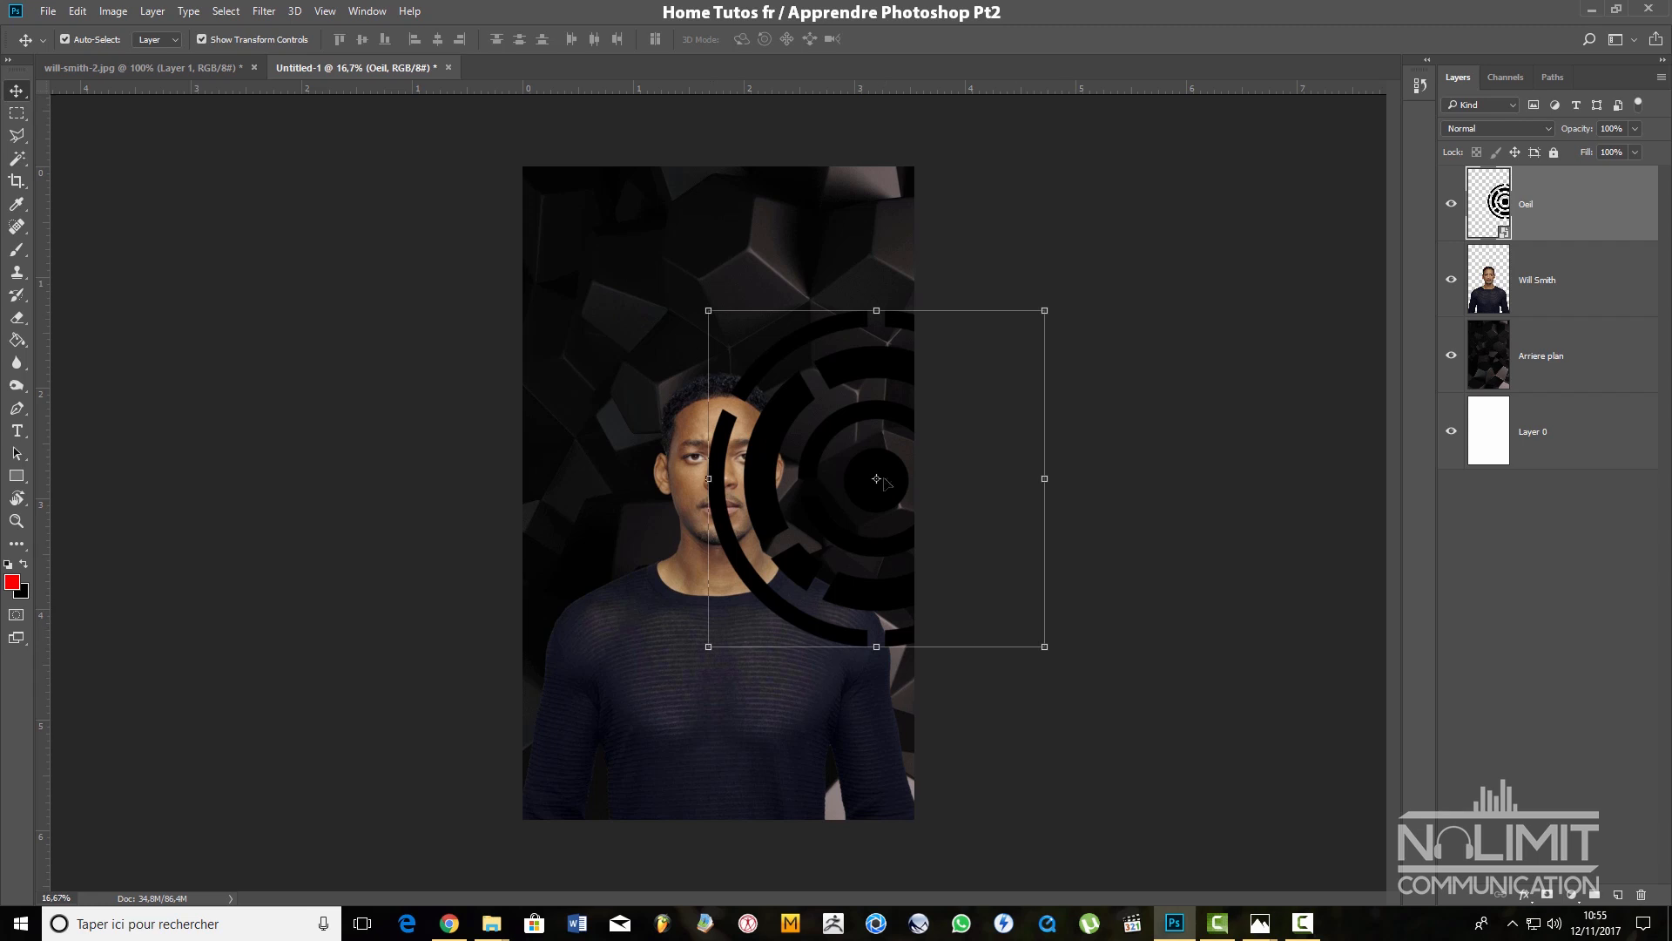
Move the Oeil rings over the man's face at the poster's centre and place the Oeil layer directly below Will Smith
left_click_drag(878, 365, 721, 397)
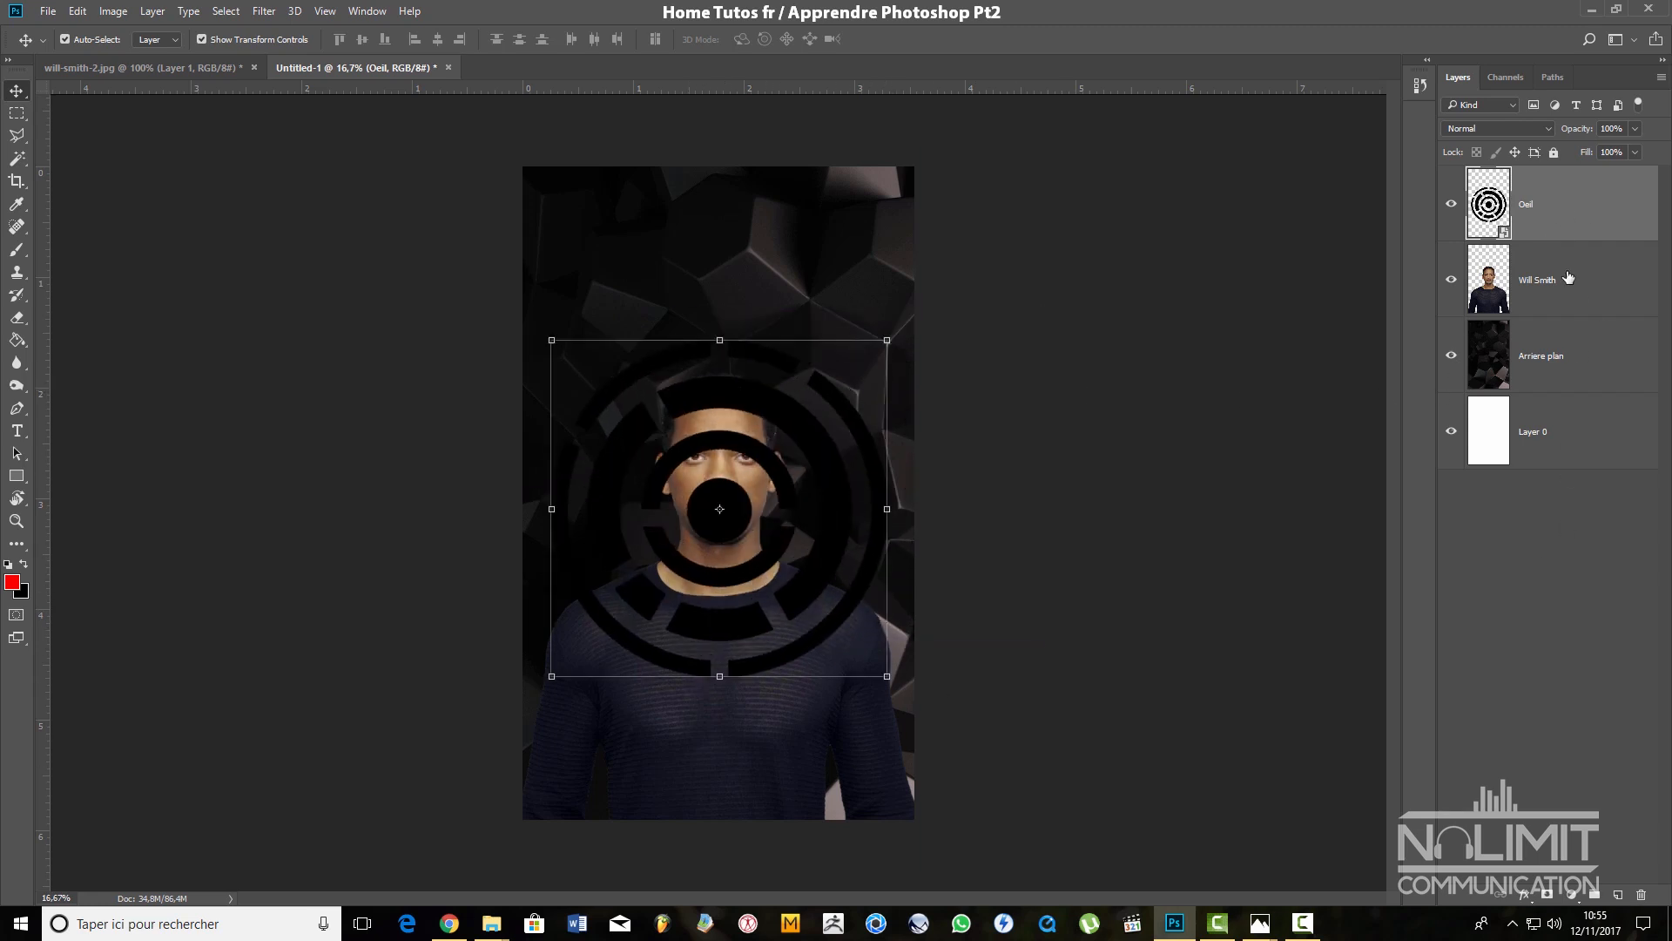
left_click_drag(1568, 209, 1592, 323)
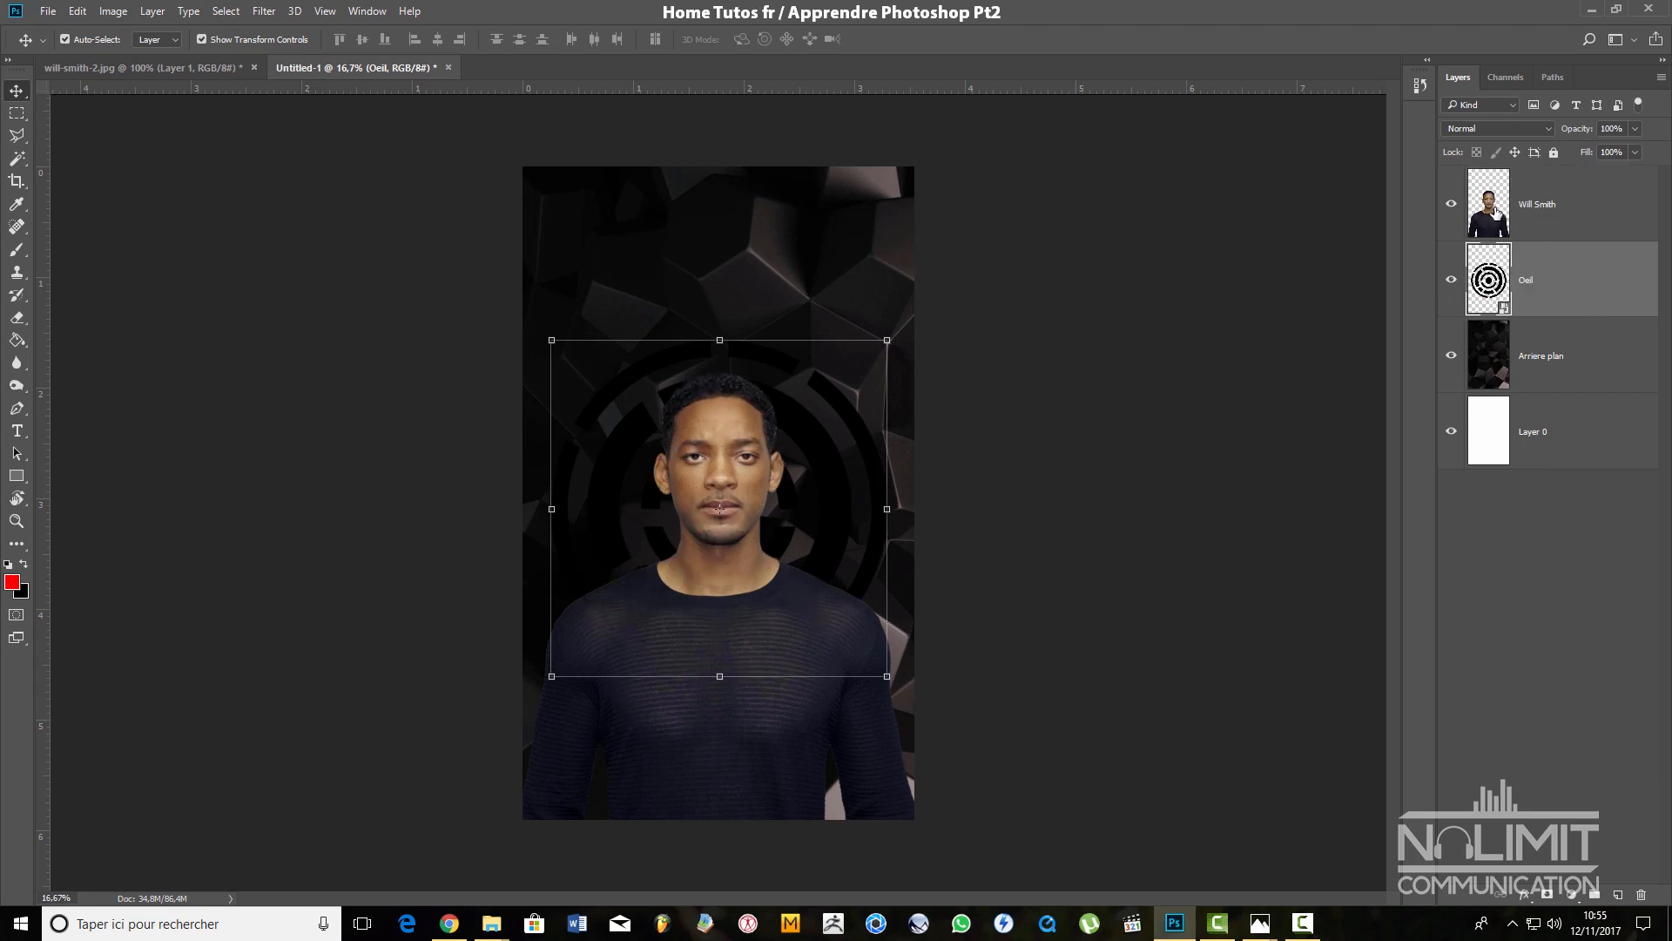
left_click(1578, 216)
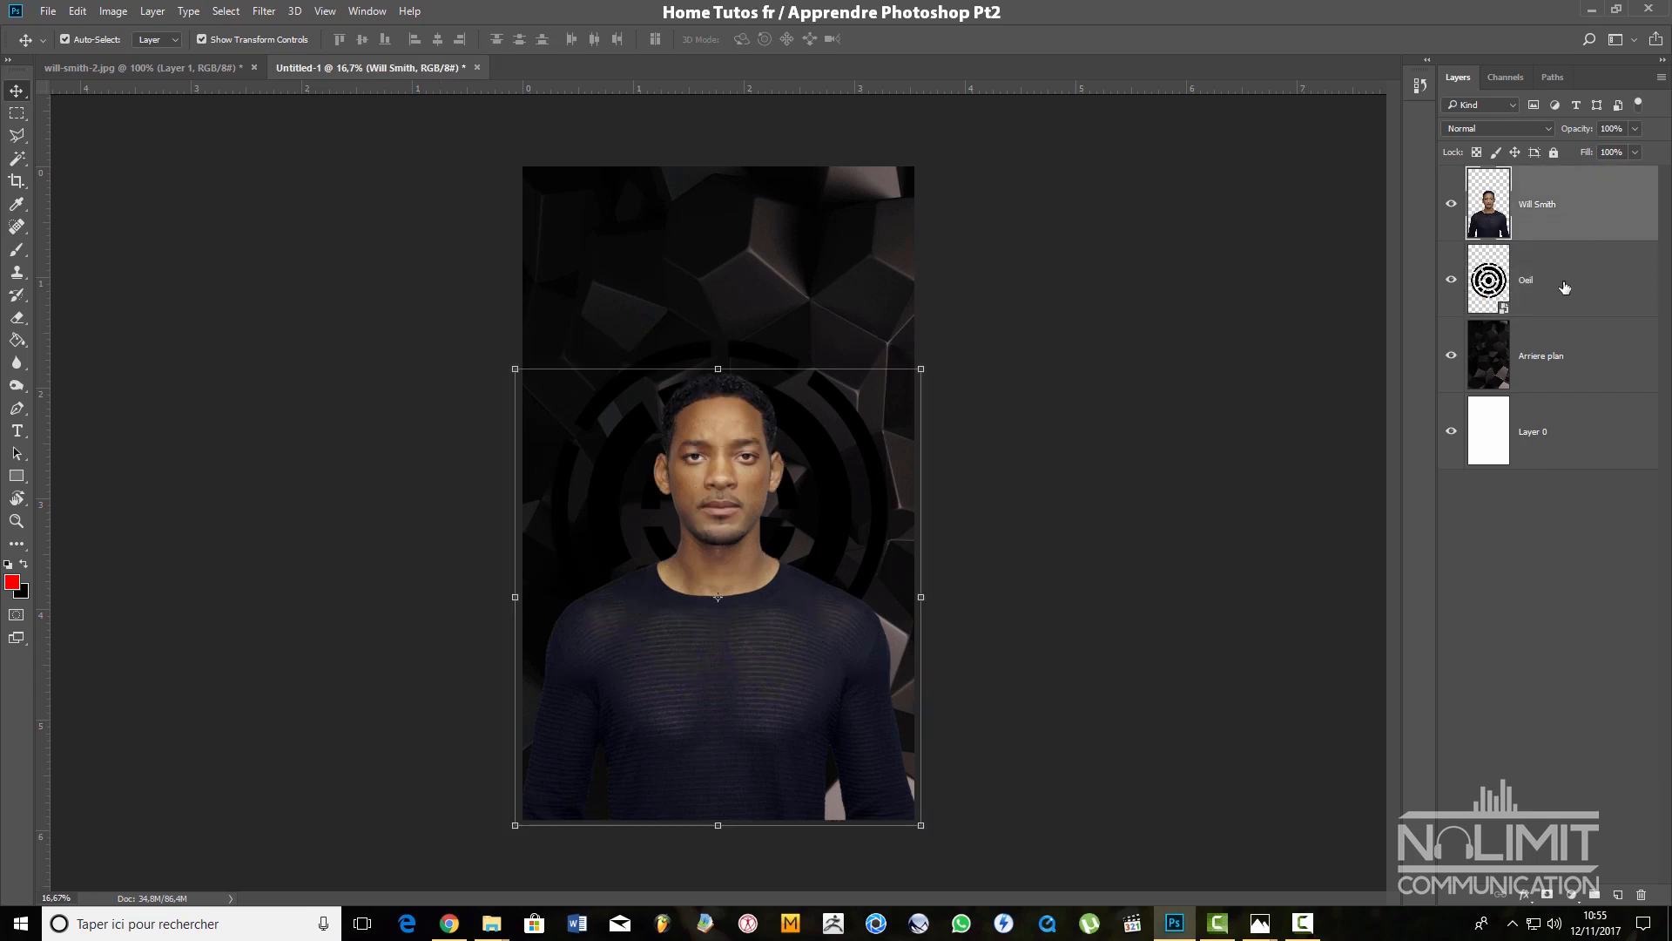
left_click(1472, 311)
left_click(732, 422)
left_click(1563, 292)
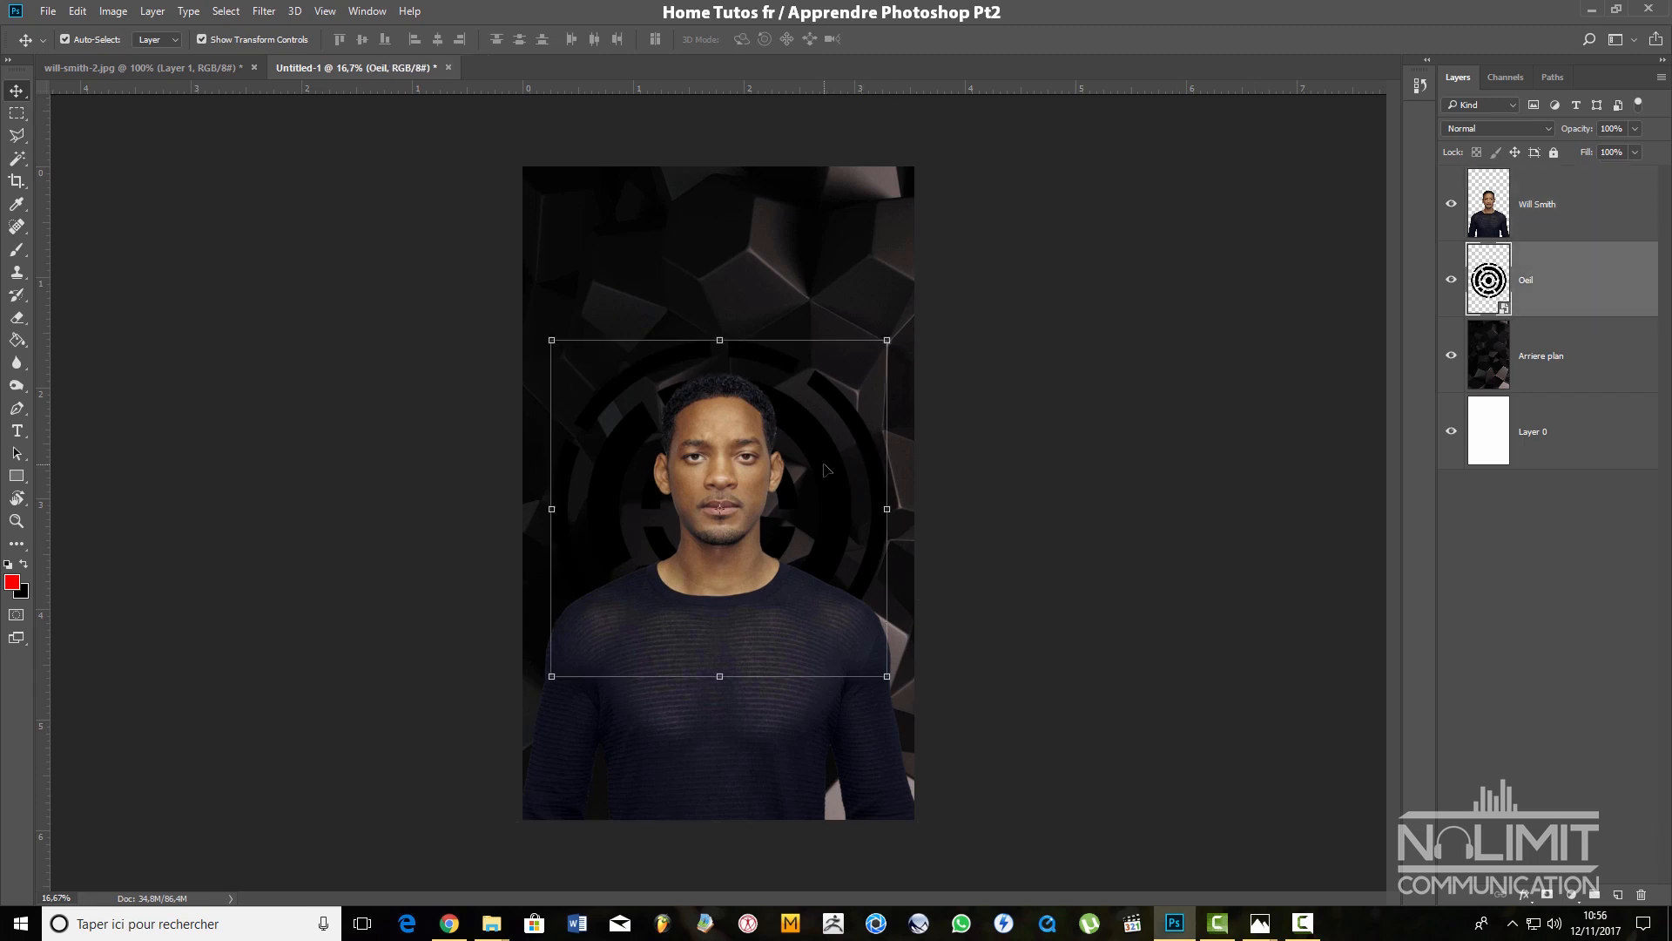
Place the Oeil layer below Arriere plan and hide Arriere plan to expose the rings against the white Layer 0
left_click_drag(1583, 283, 1556, 383)
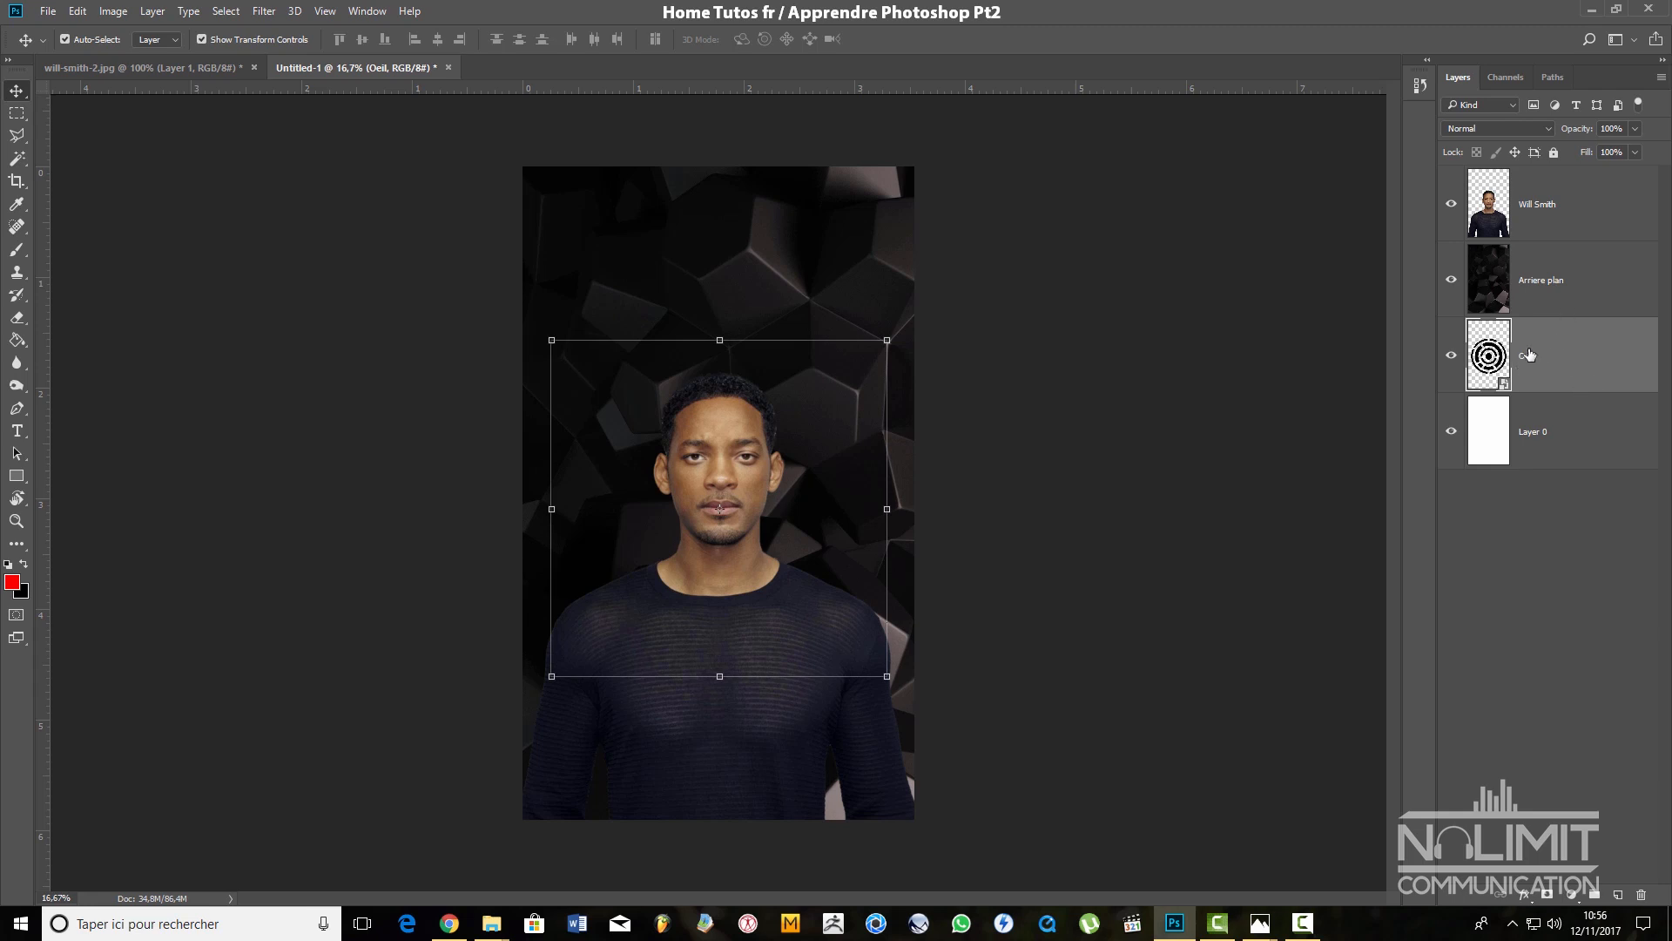
left_click(1456, 284)
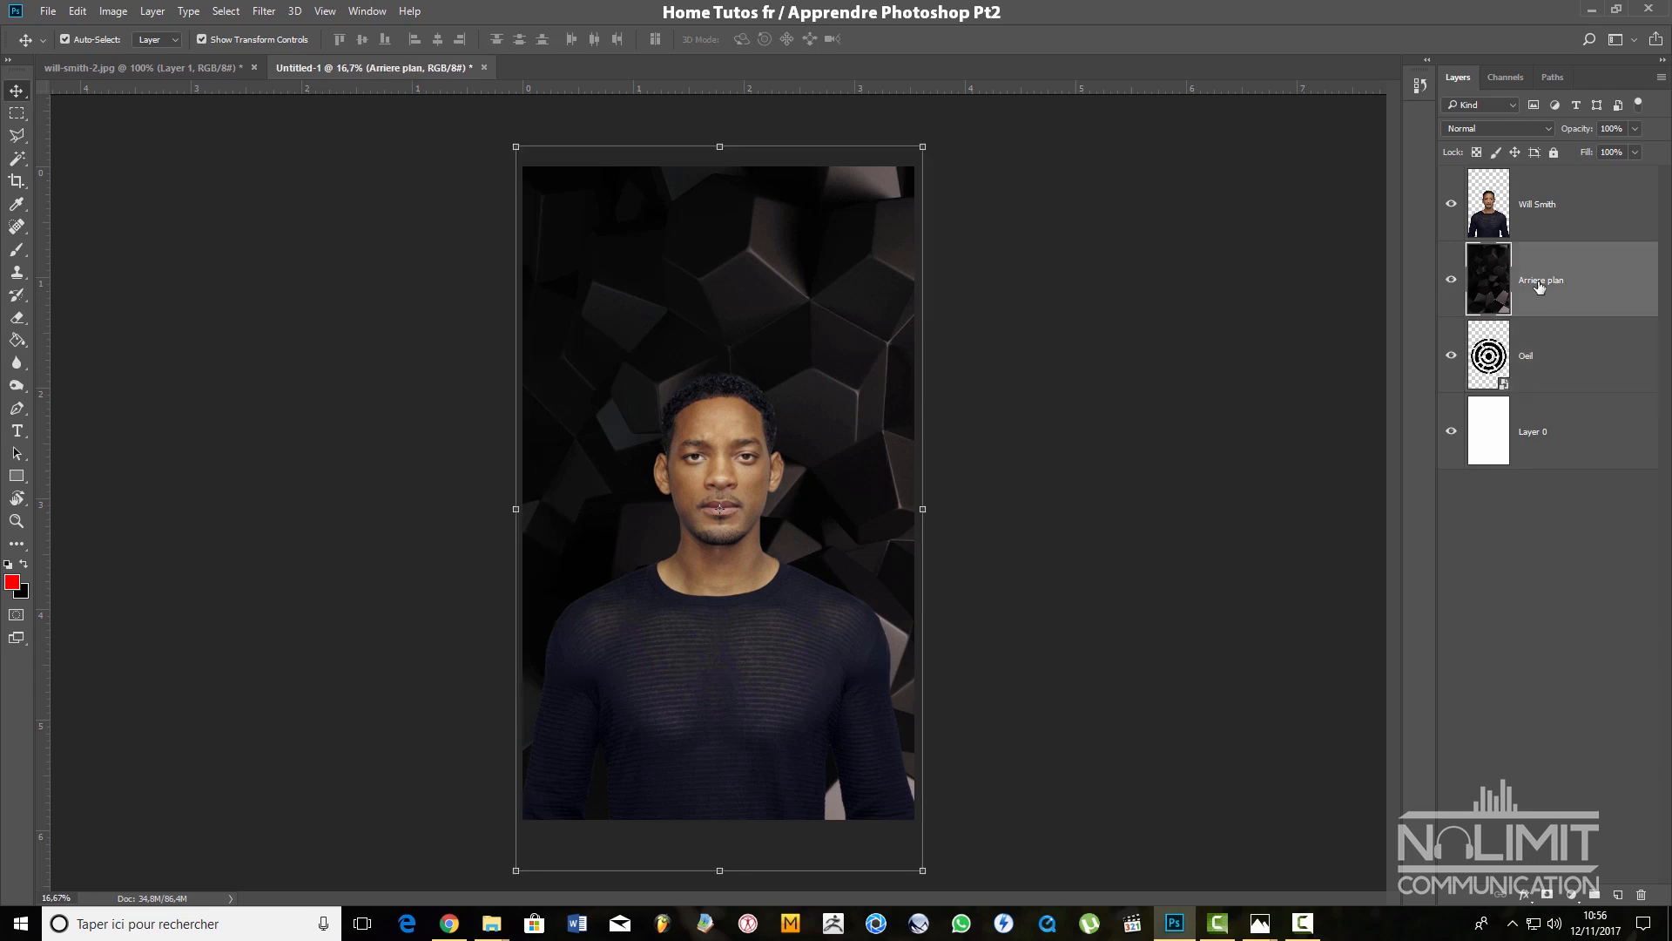
left_click(1452, 283)
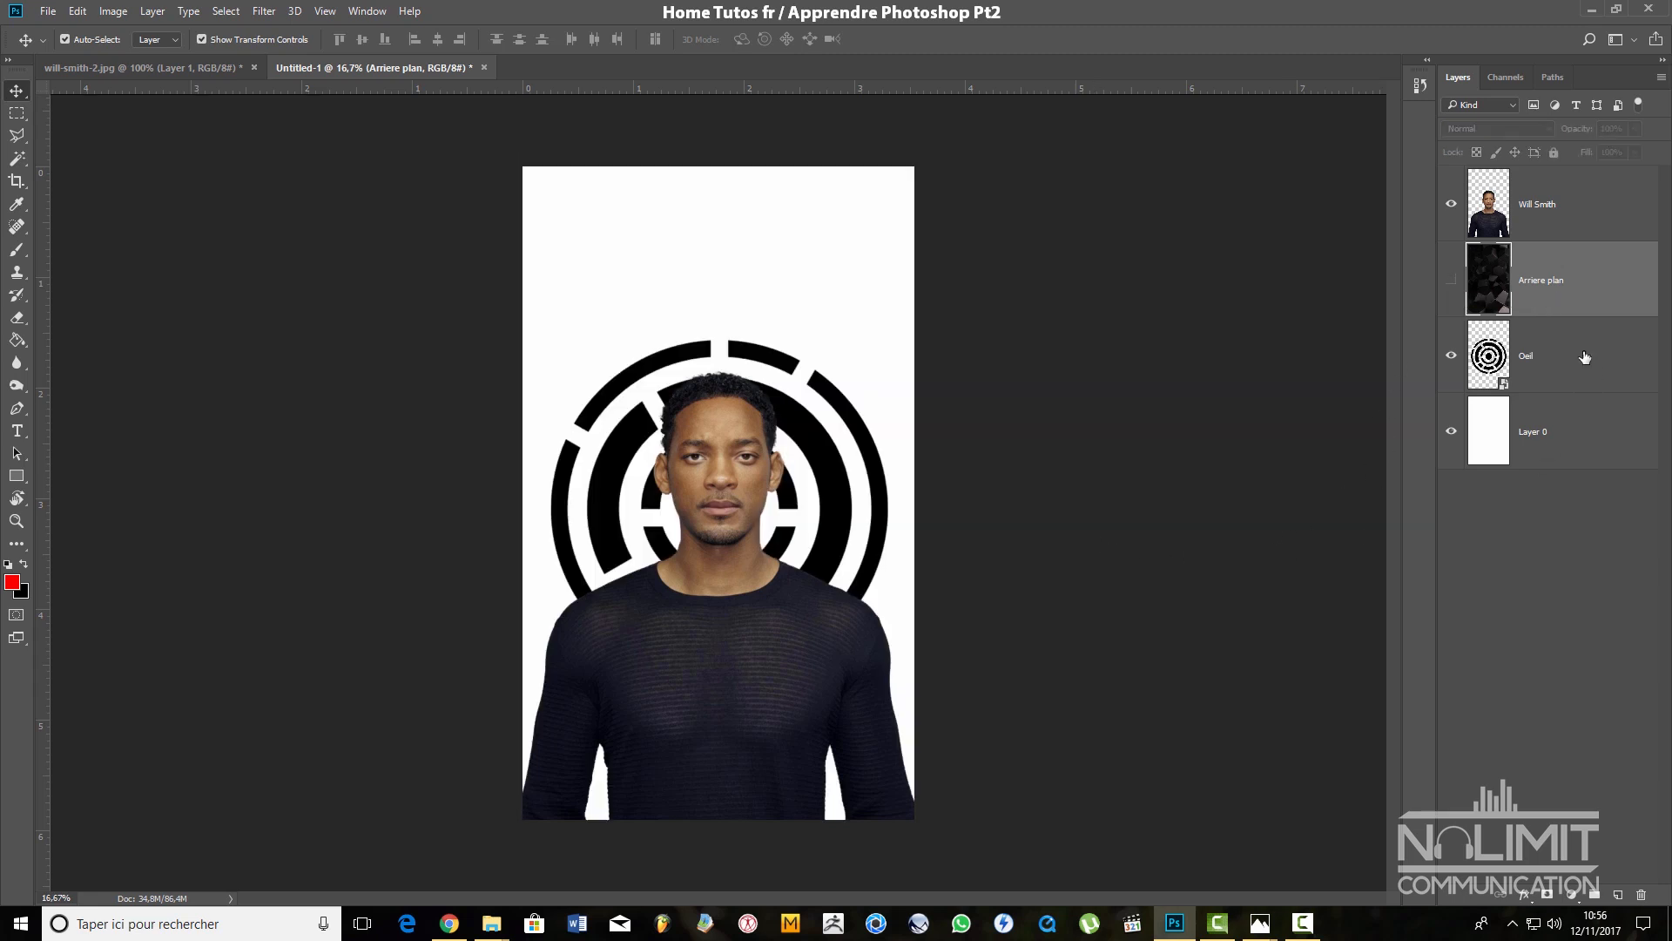
left_click(1614, 423)
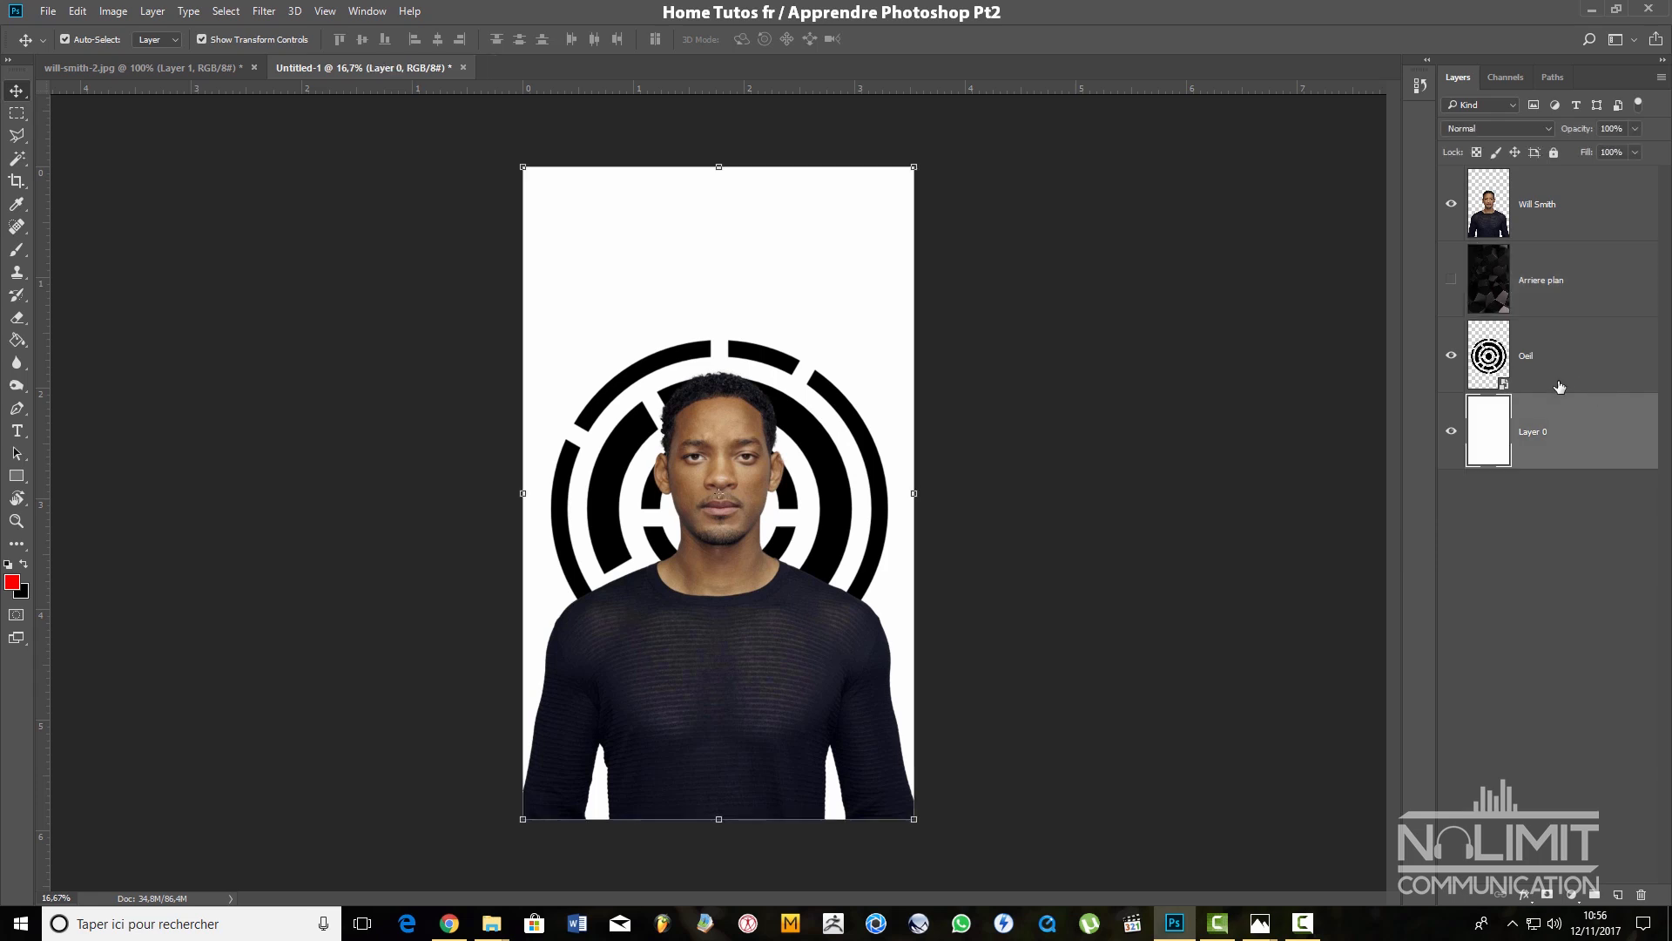
left_click(788, 366)
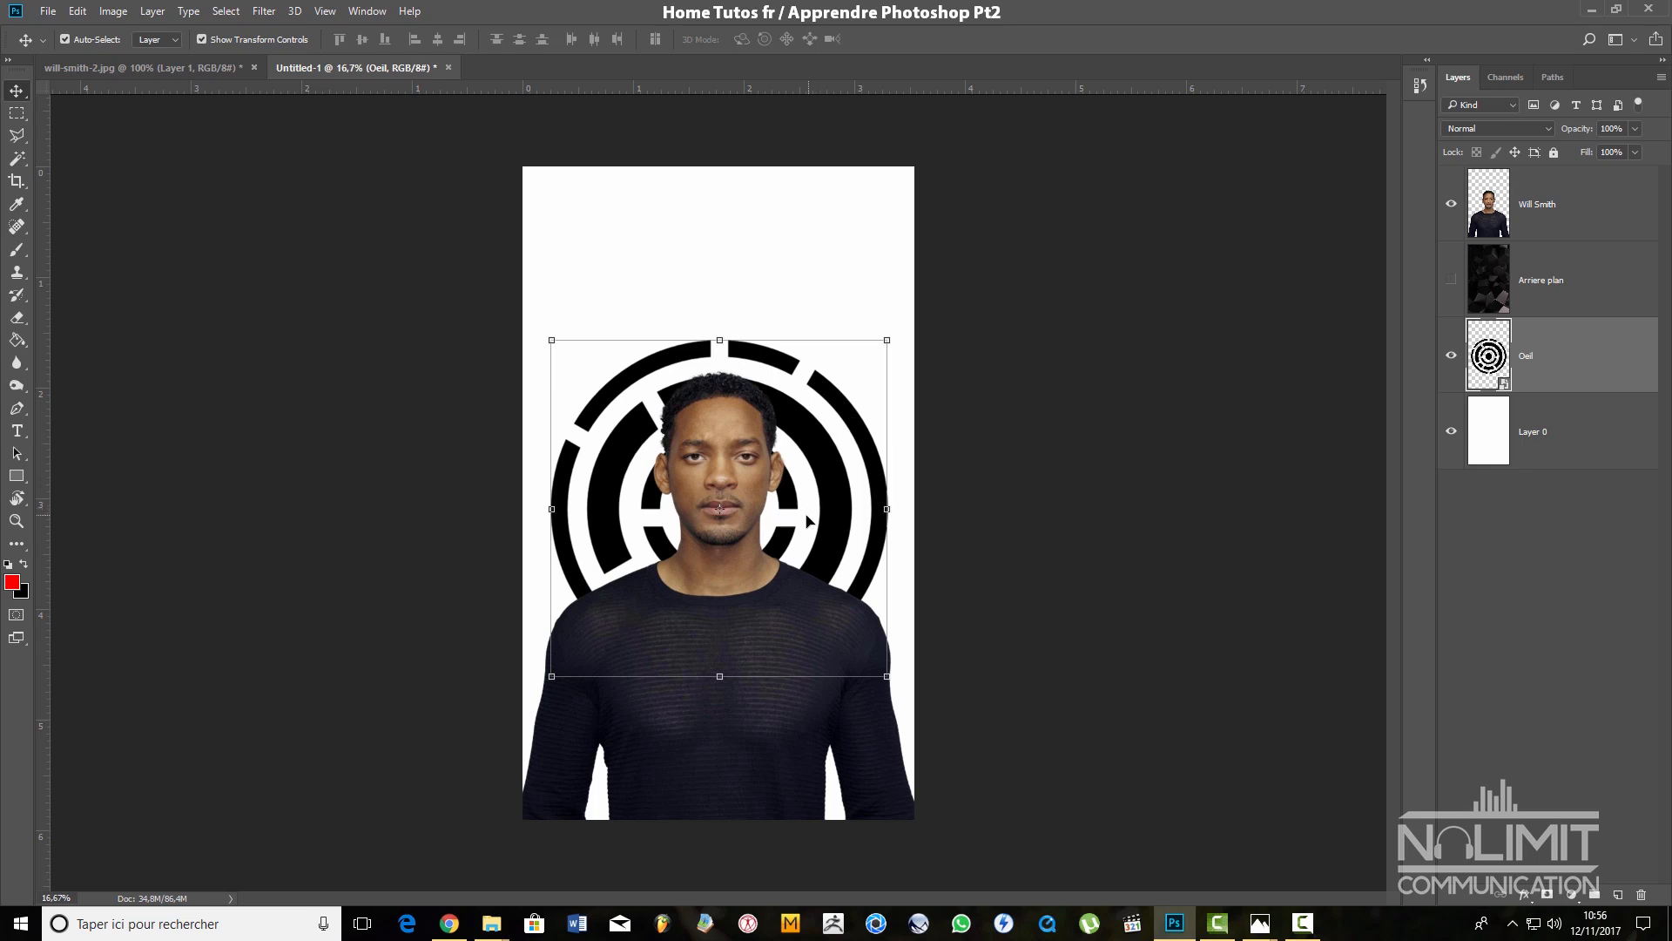
Show the Arriere plan layer and bring the Oeil layer back up the stack, finishing above Will Smith
left_click(1447, 293)
left_click_drag(1584, 357, 1581, 271)
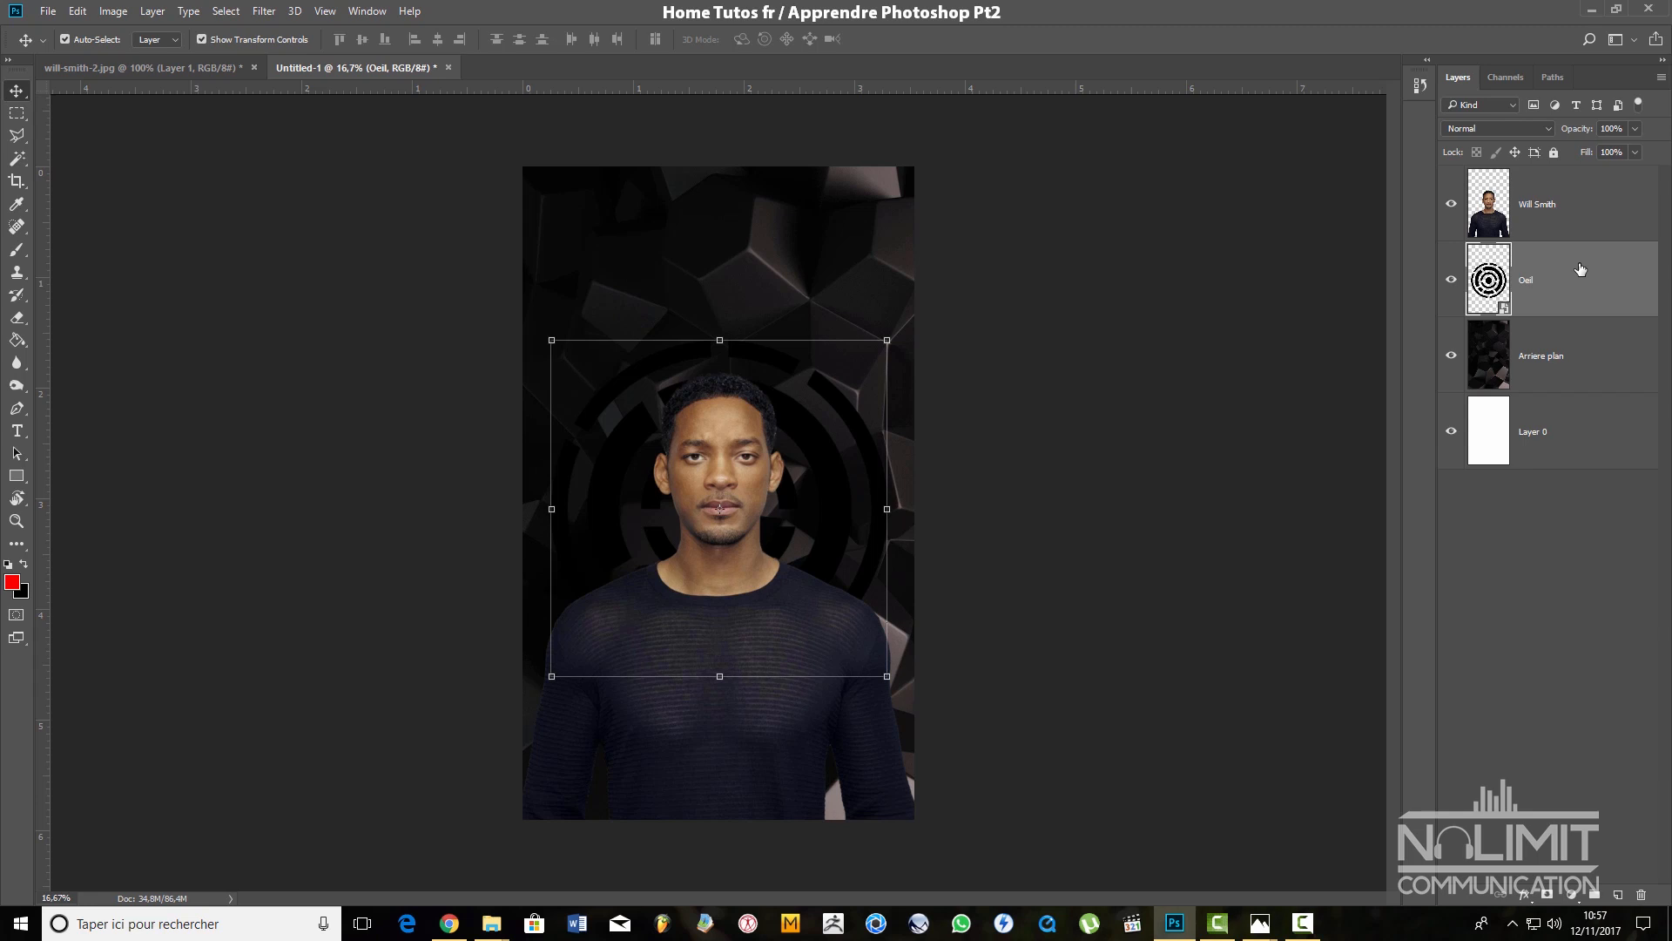
left_click(1599, 213)
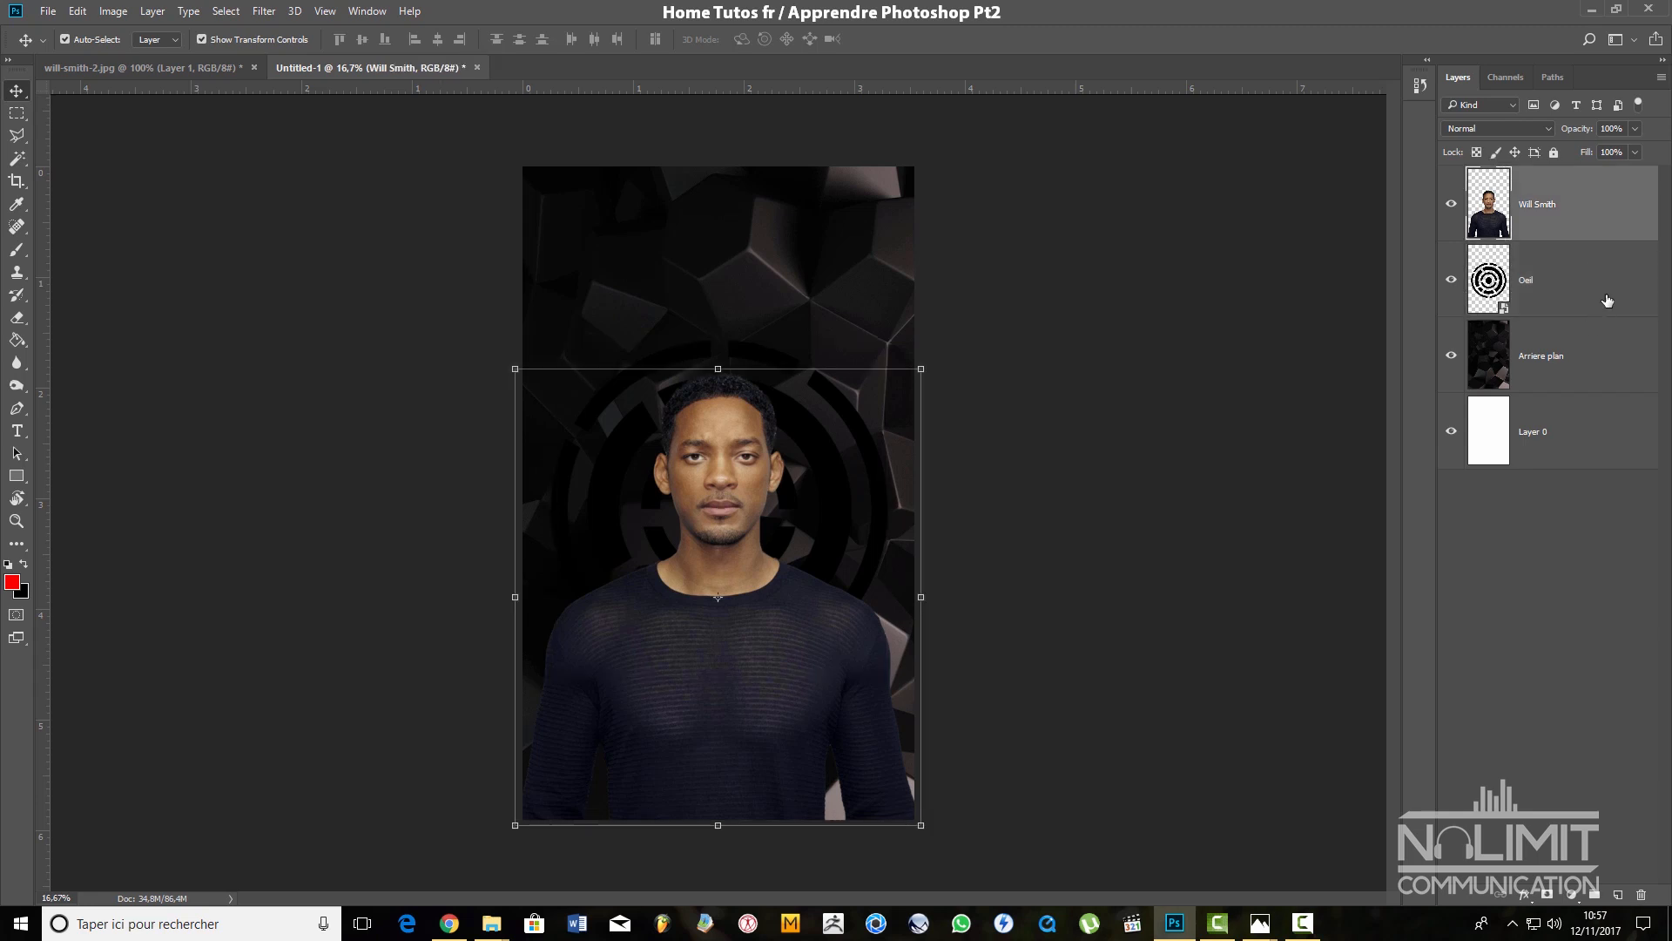
left_click(1606, 300)
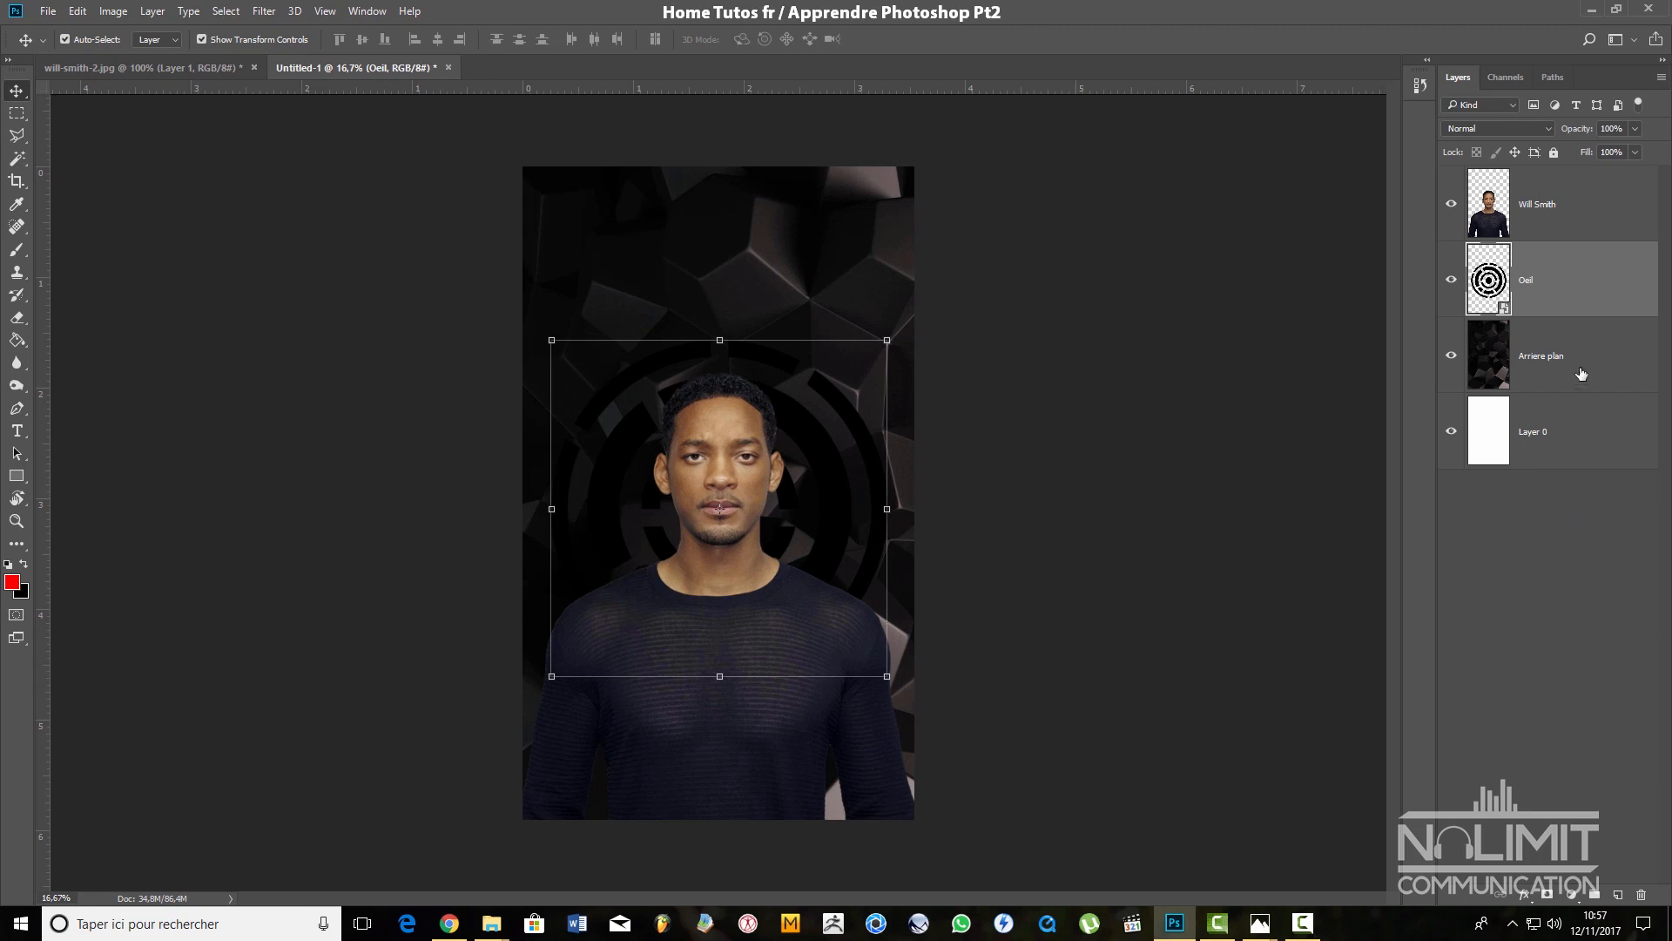
left_click(1581, 373)
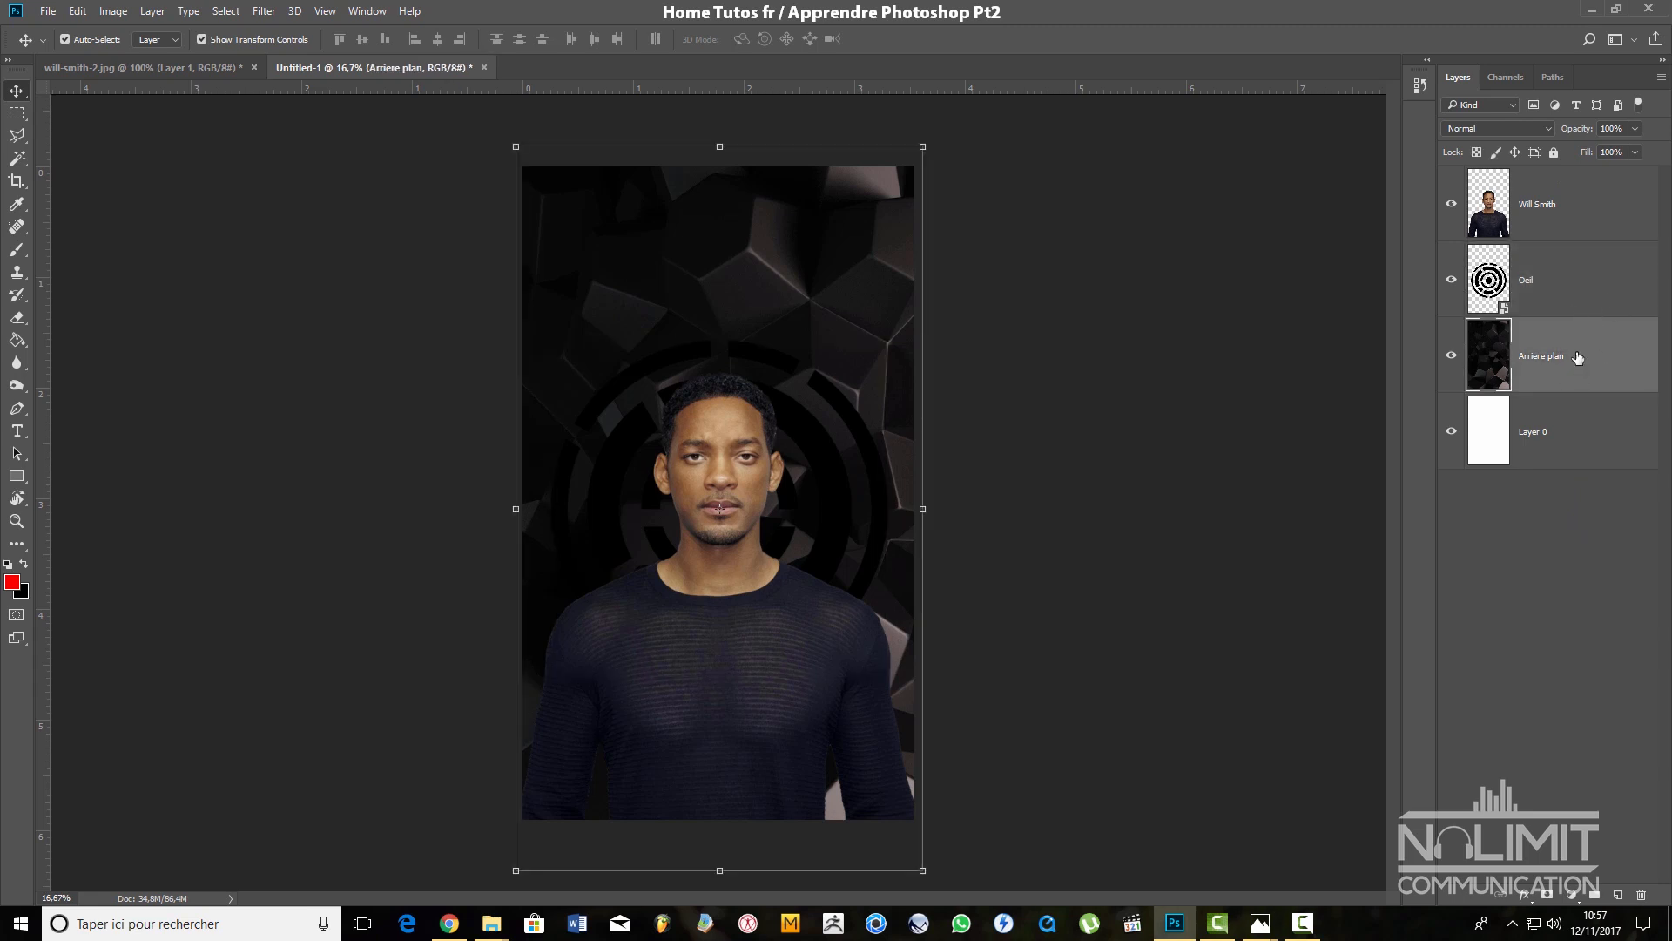
left_click(1582, 311)
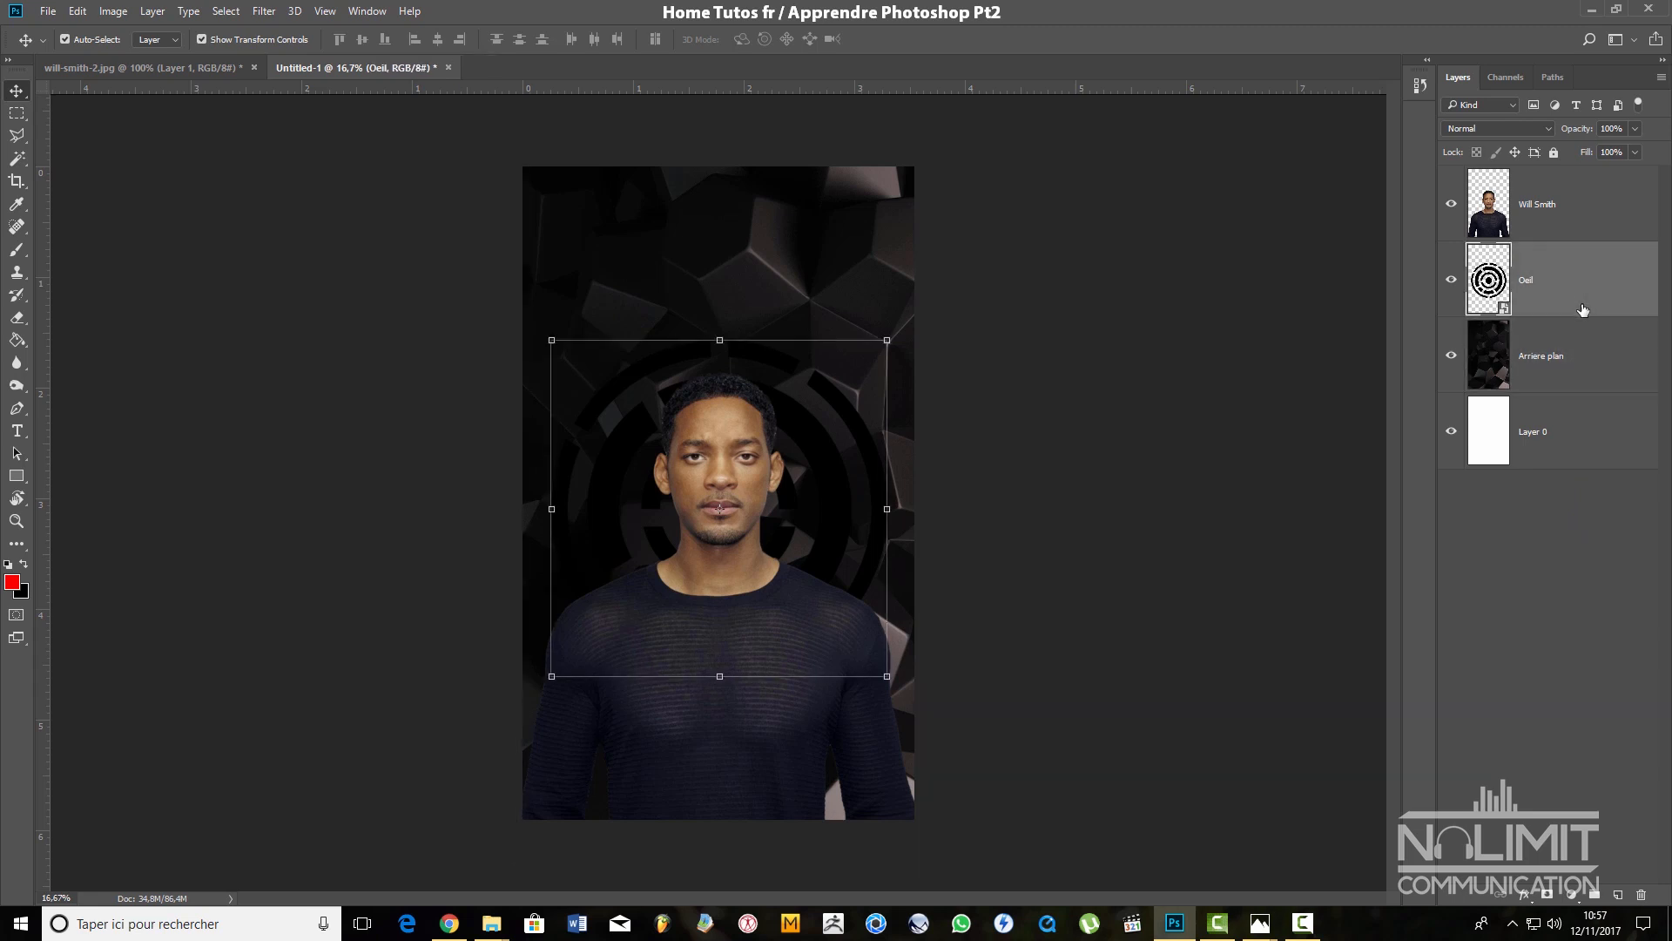
left_click_drag(1582, 311, 1585, 200)
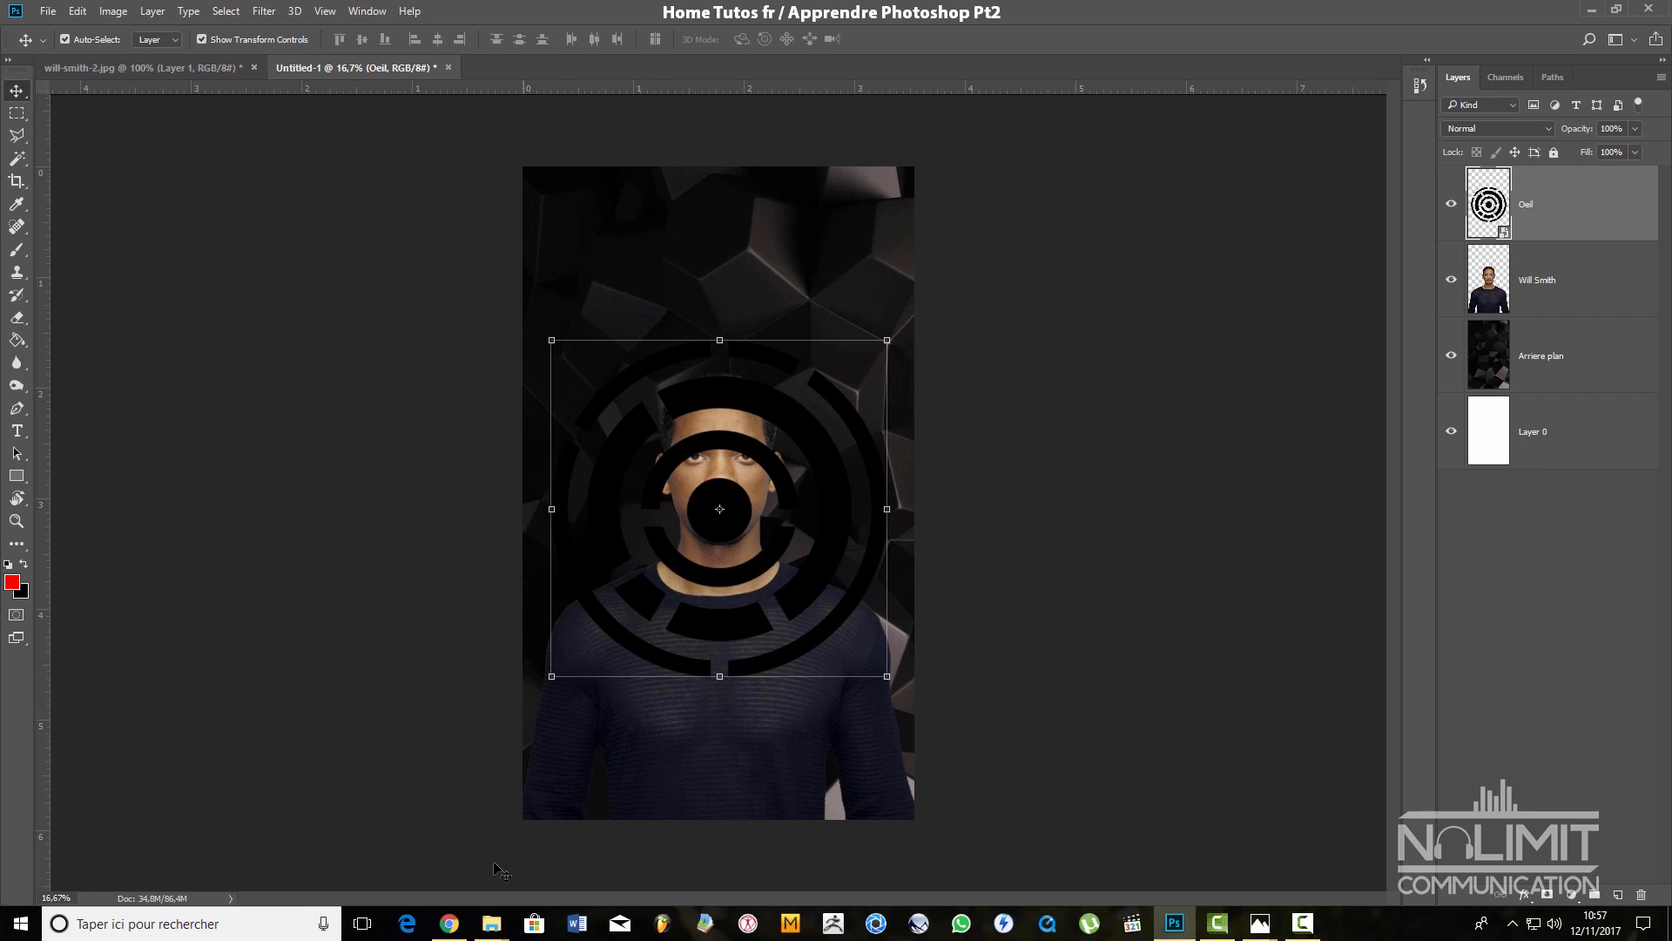
Open the finished poster image "I robot par Landry Aby" from the Images folder at full size, examine it and return to Photoshop
left_click(492, 924)
left_click(403, 853)
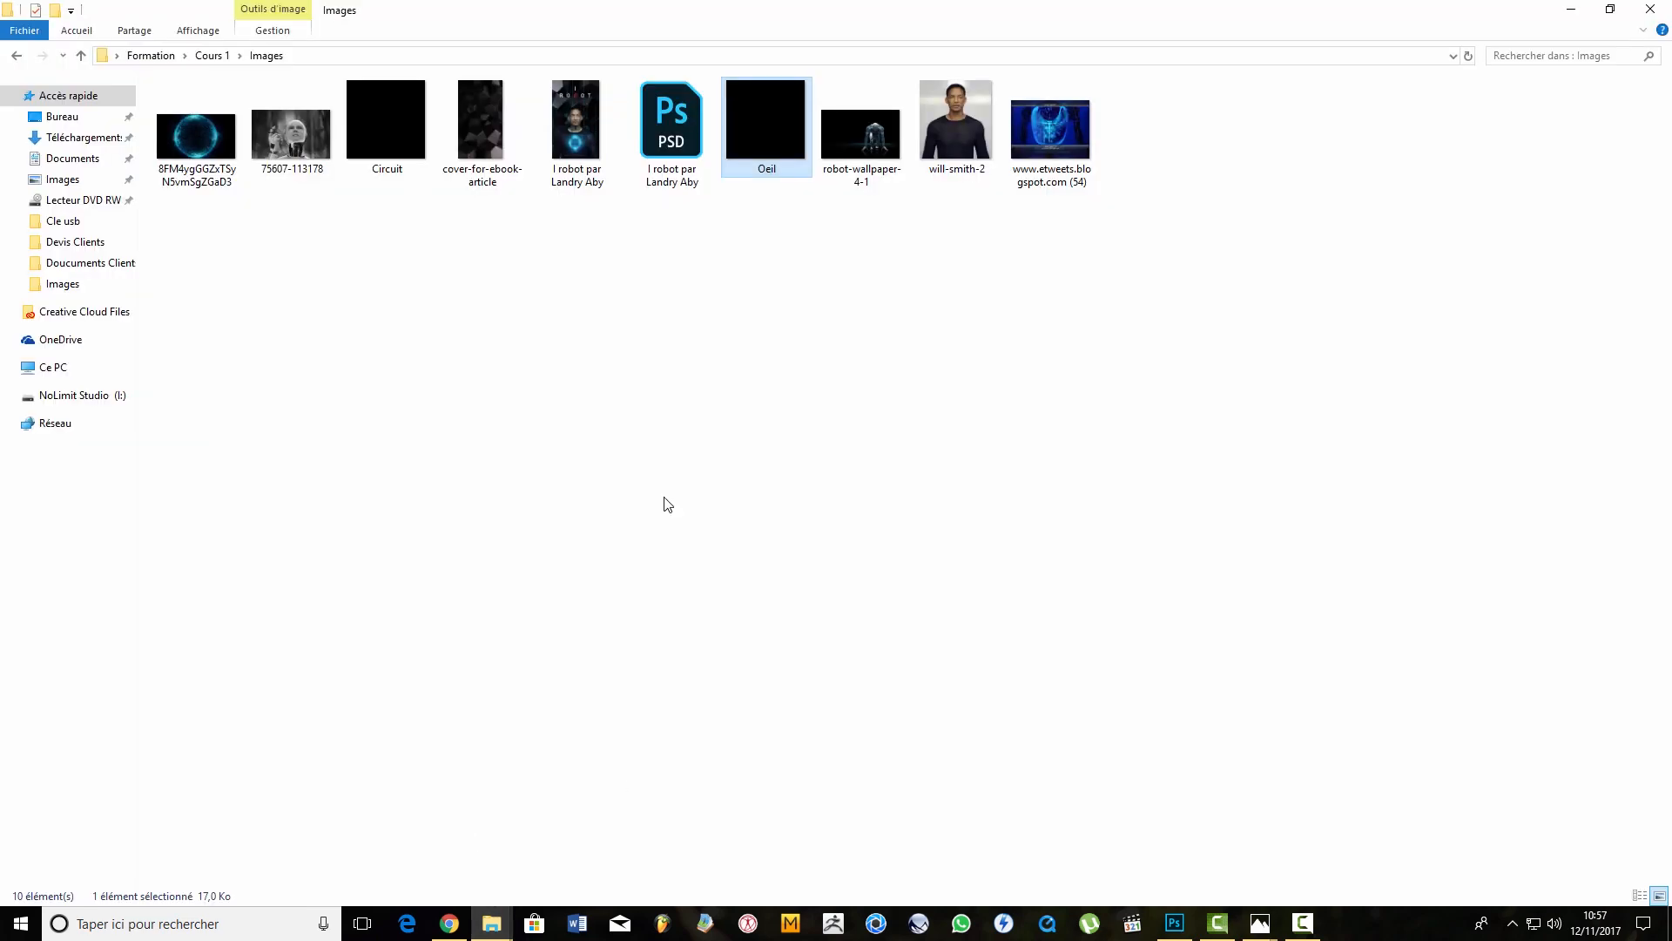
left_click(584, 164)
double_click(583, 163)
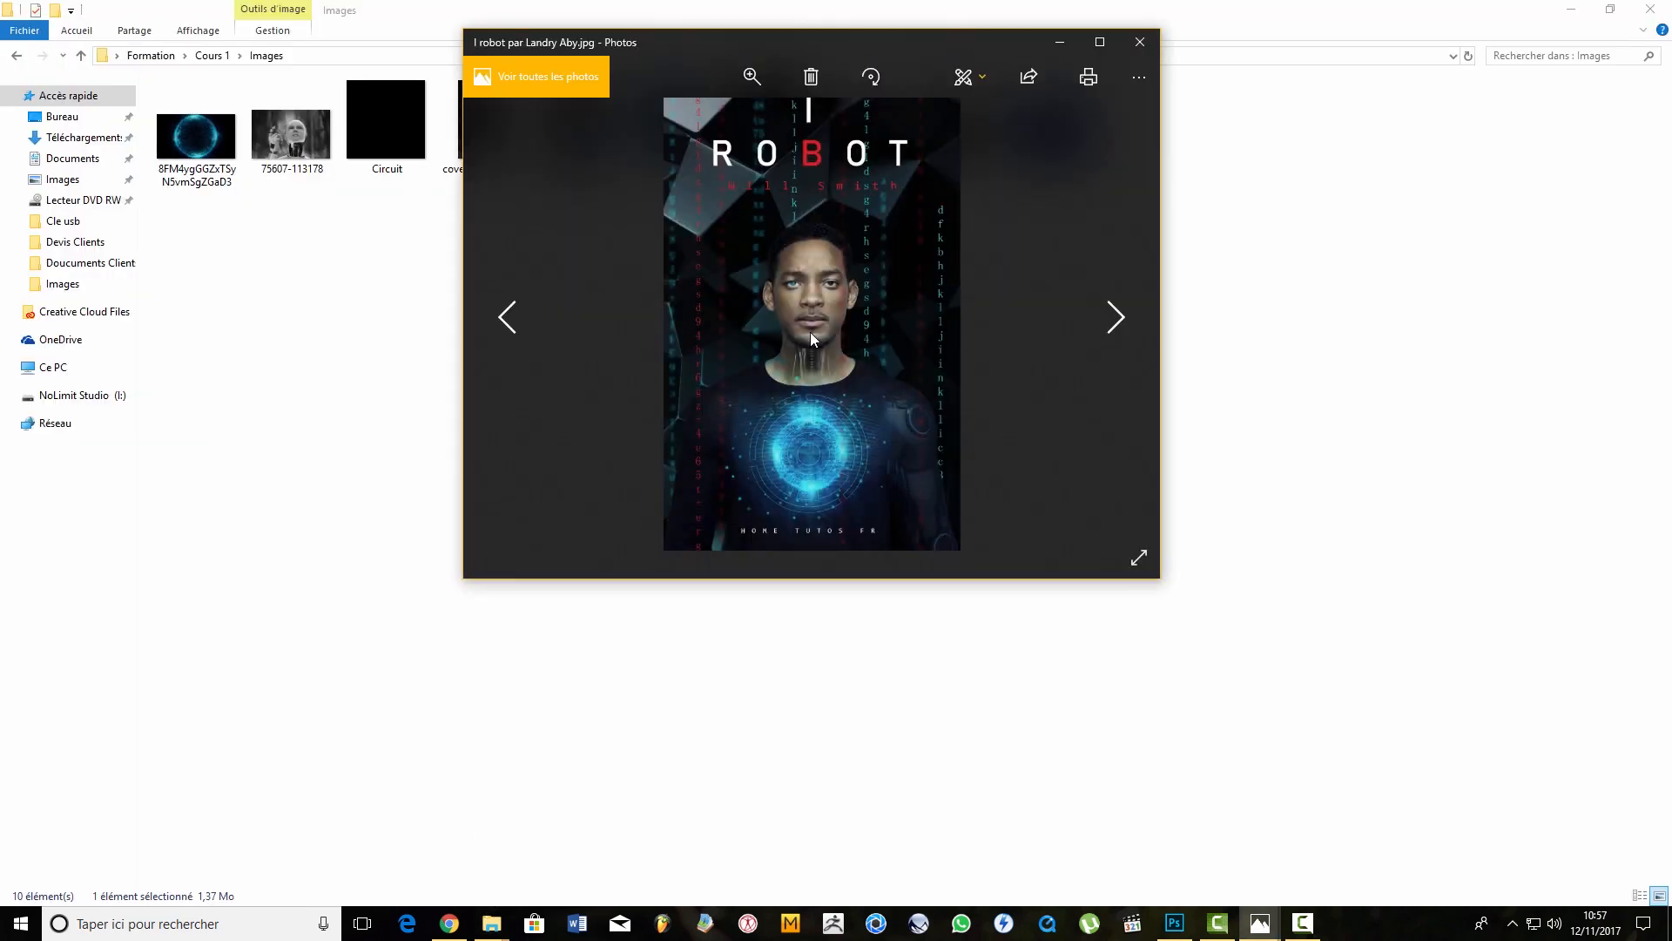
left_click(1089, 73)
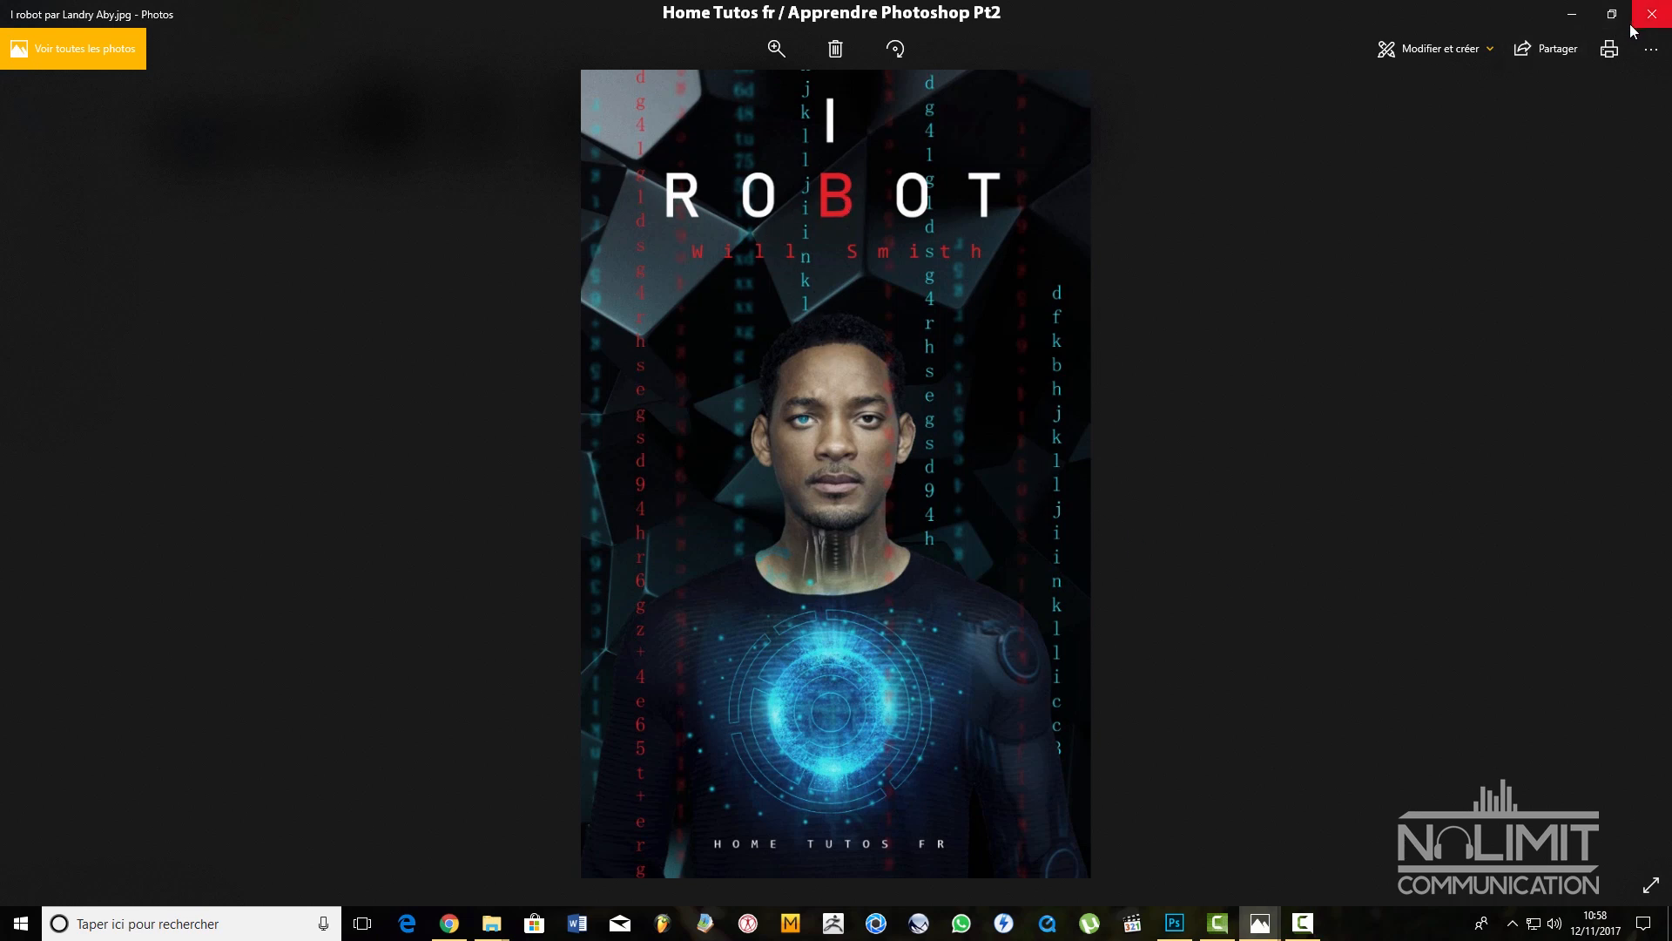
left_click(1571, 14)
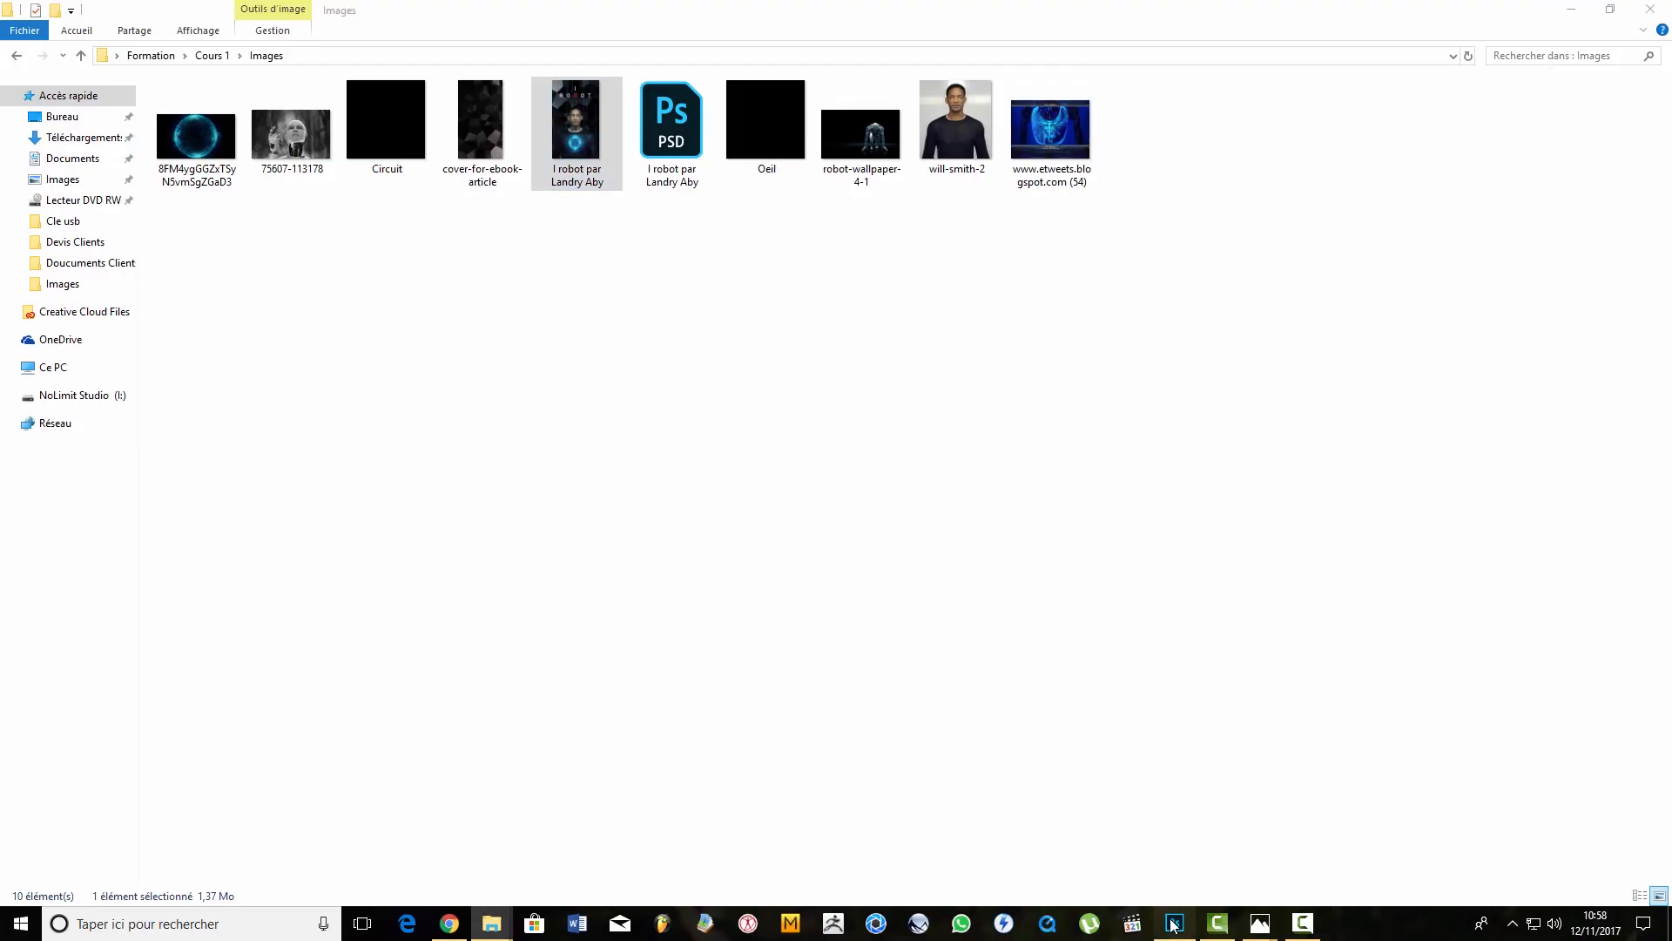
left_click(1174, 923)
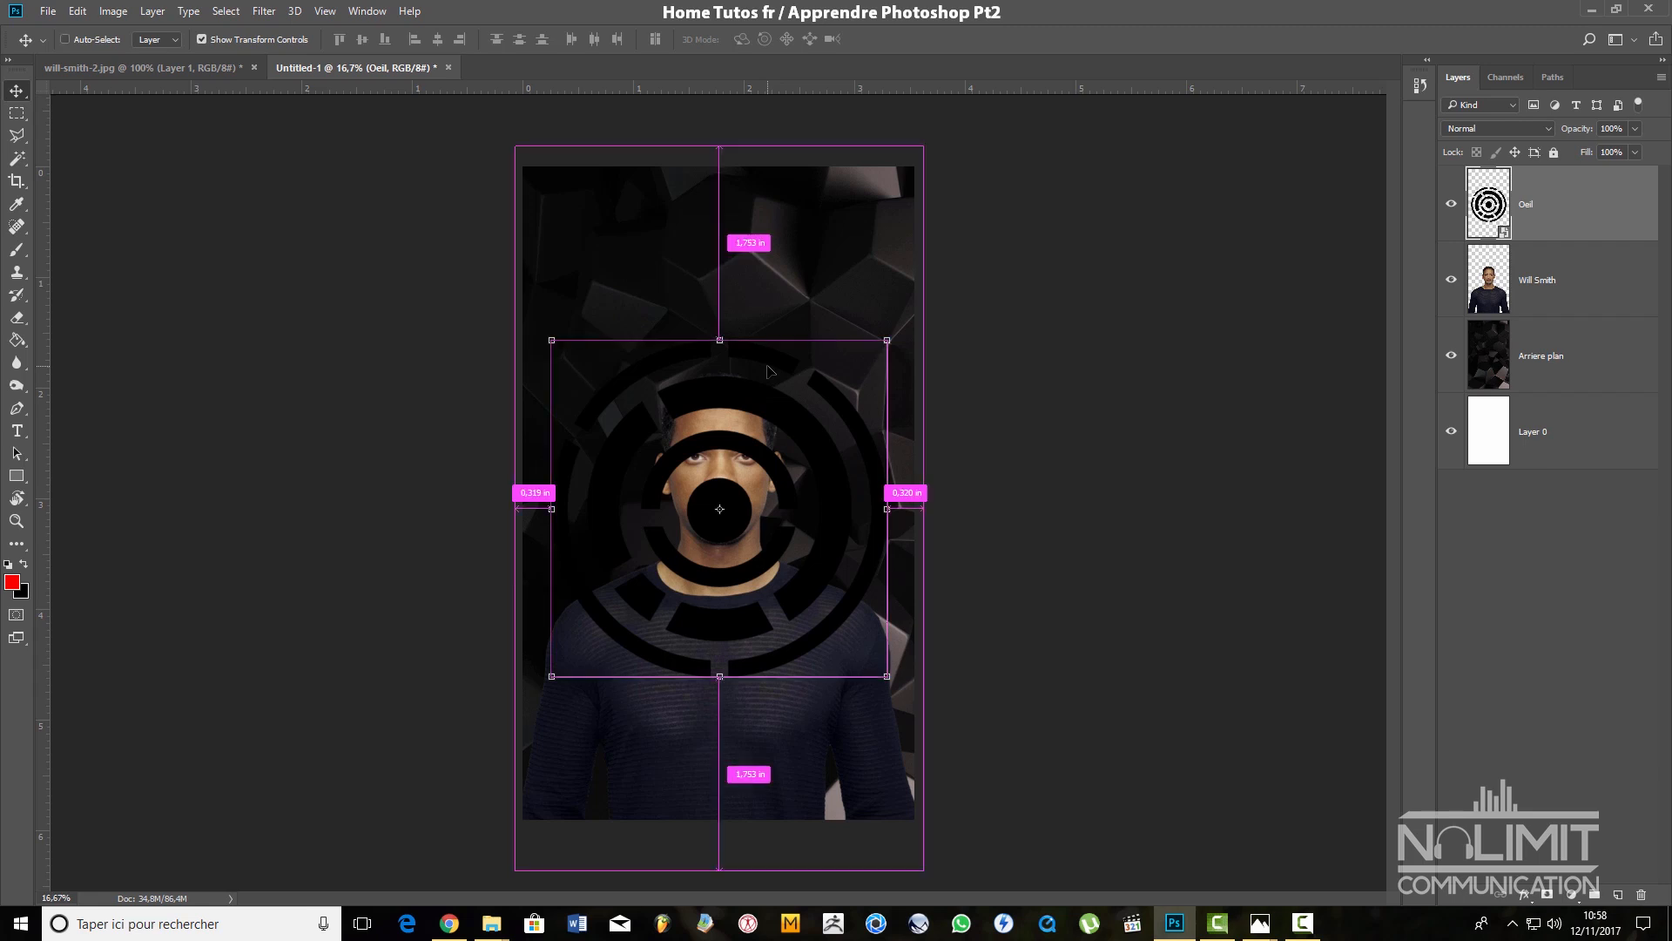
Try squashing, rotating and moving the Oeil rings onto the sweater with Free Transform, and undo the transformation
key("ctrl+t")
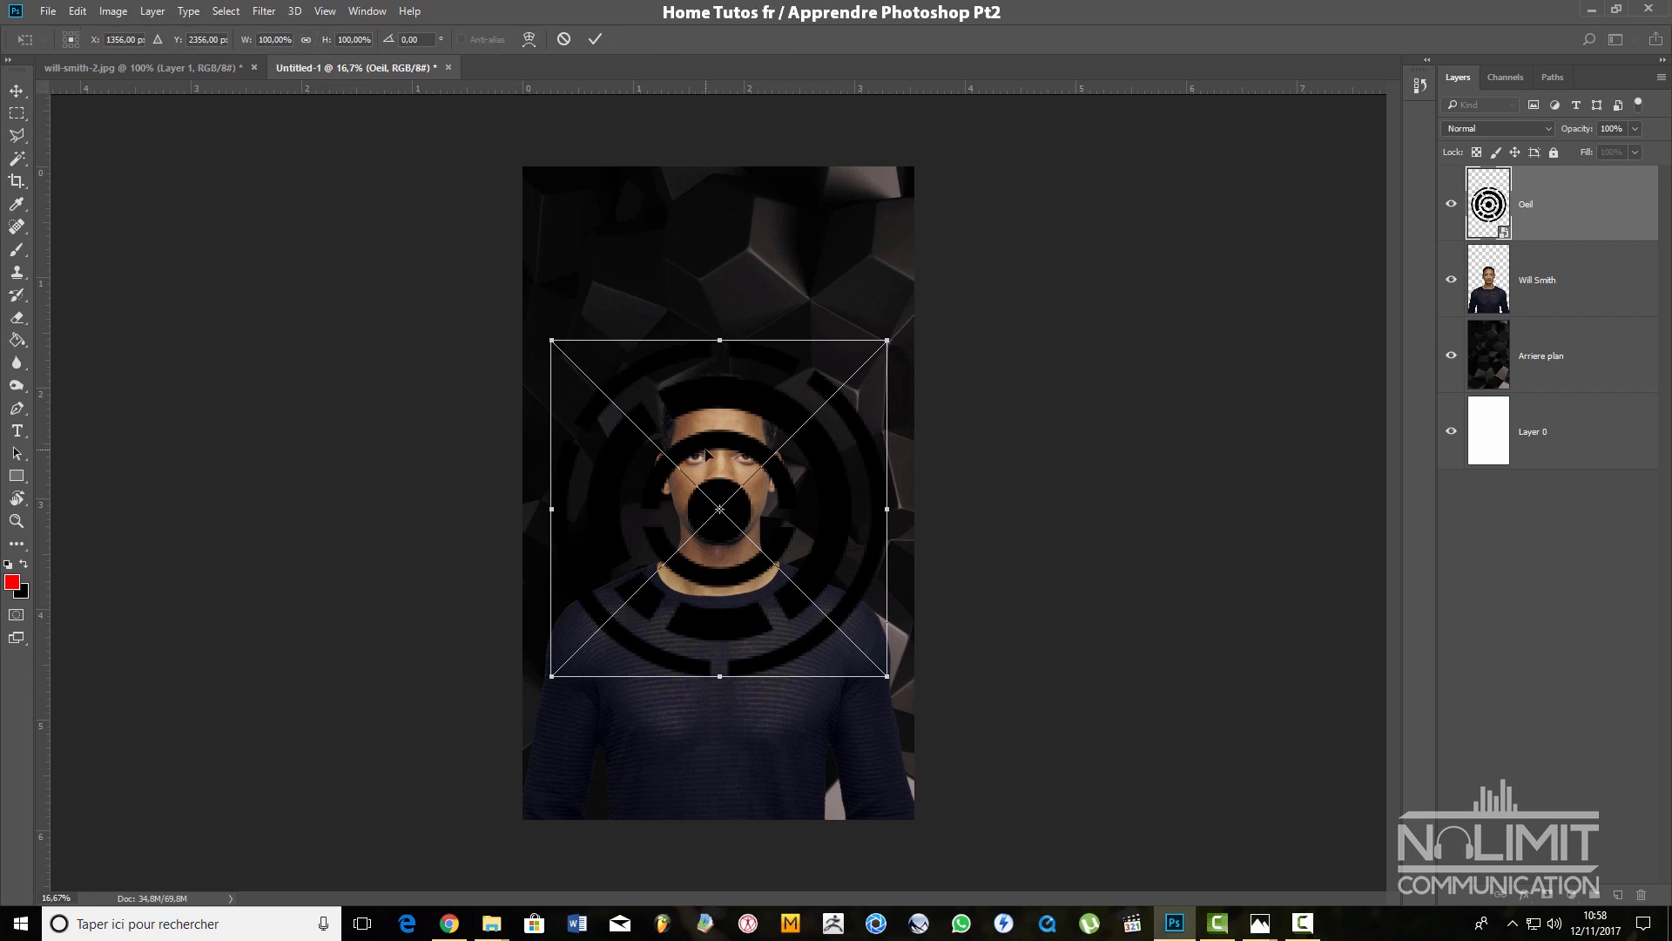
left_click_drag(721, 335, 770, 585)
left_click_drag(880, 483, 662, 499)
left_click_drag(829, 486, 607, 712)
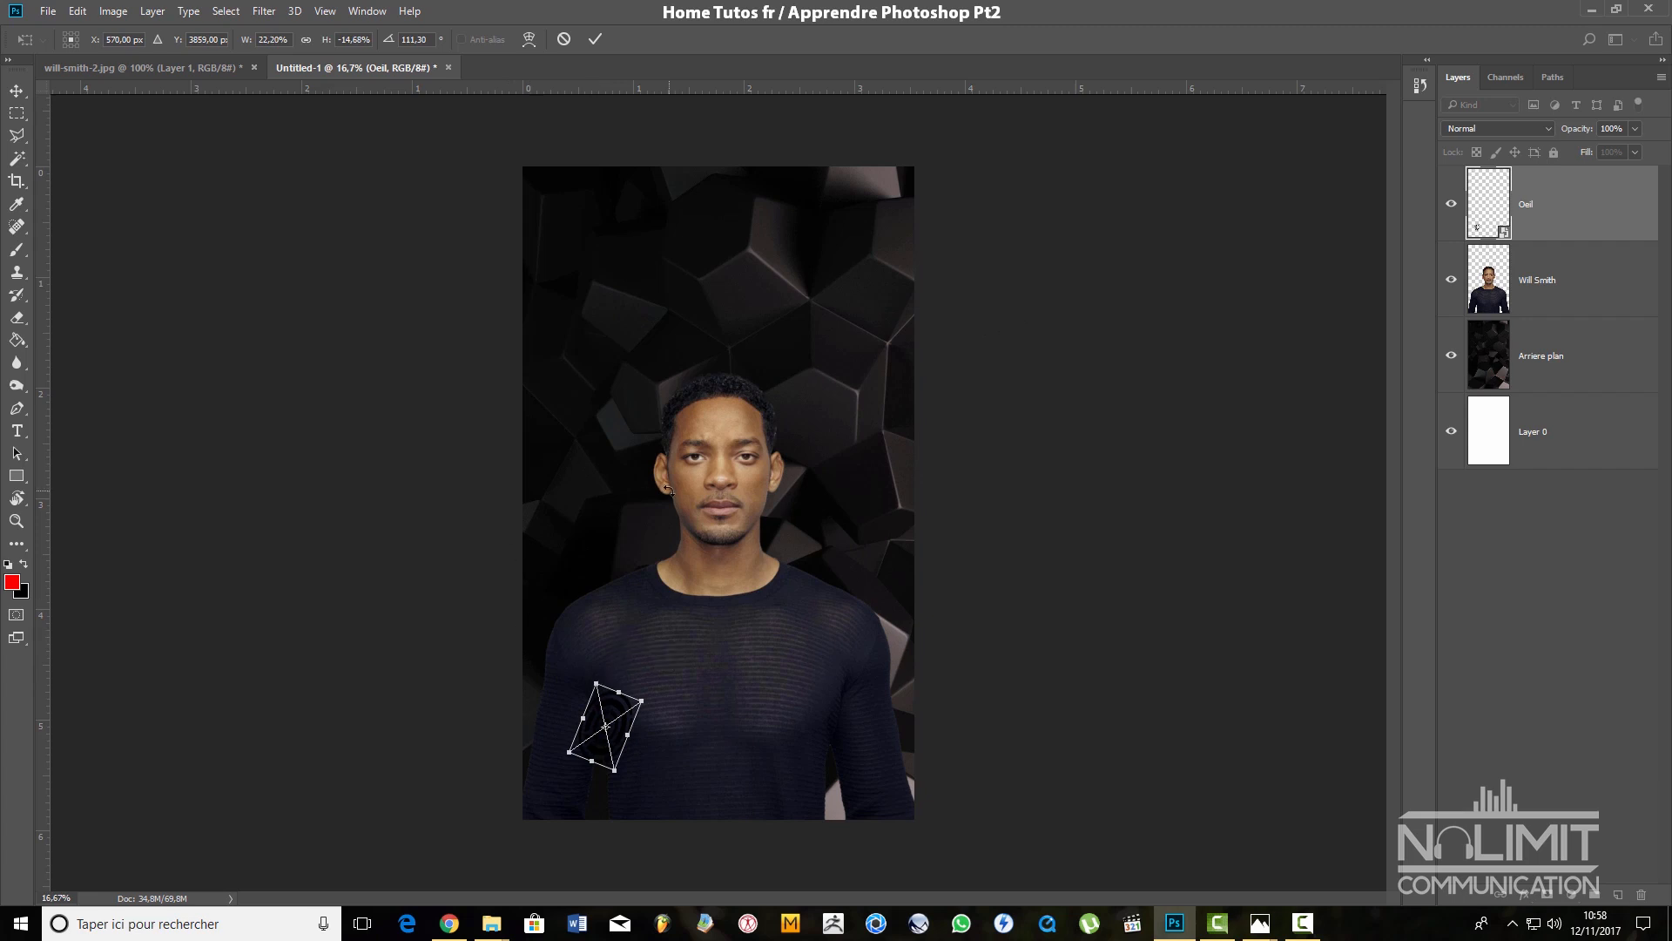
key("Return")
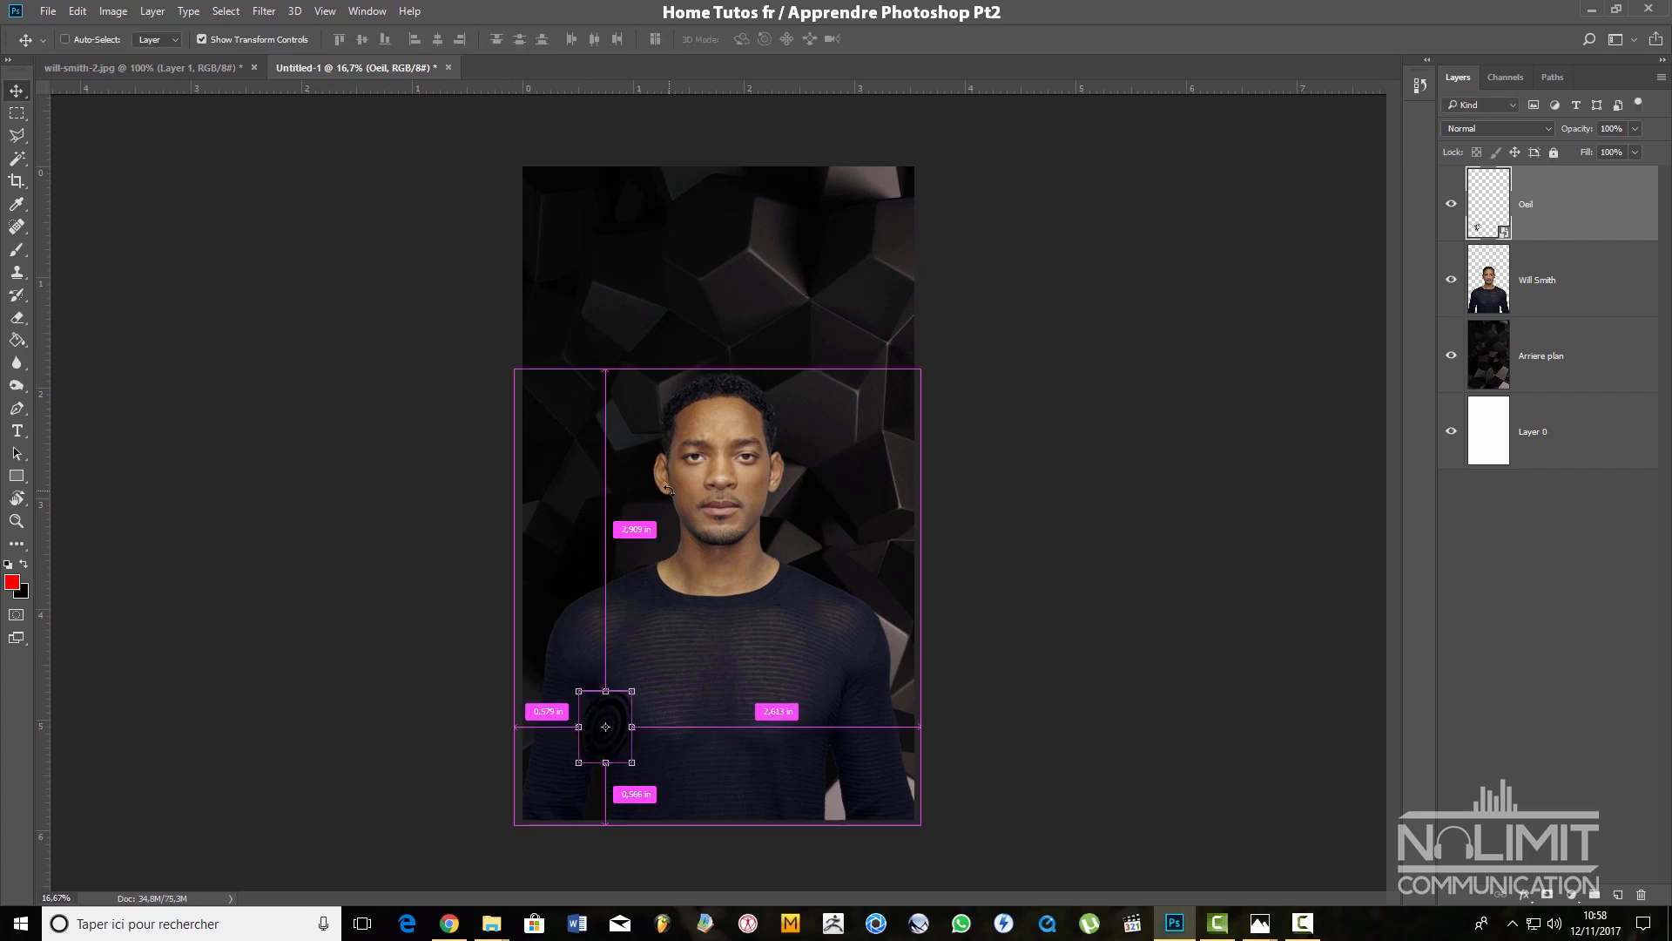
key("ctrl+z")
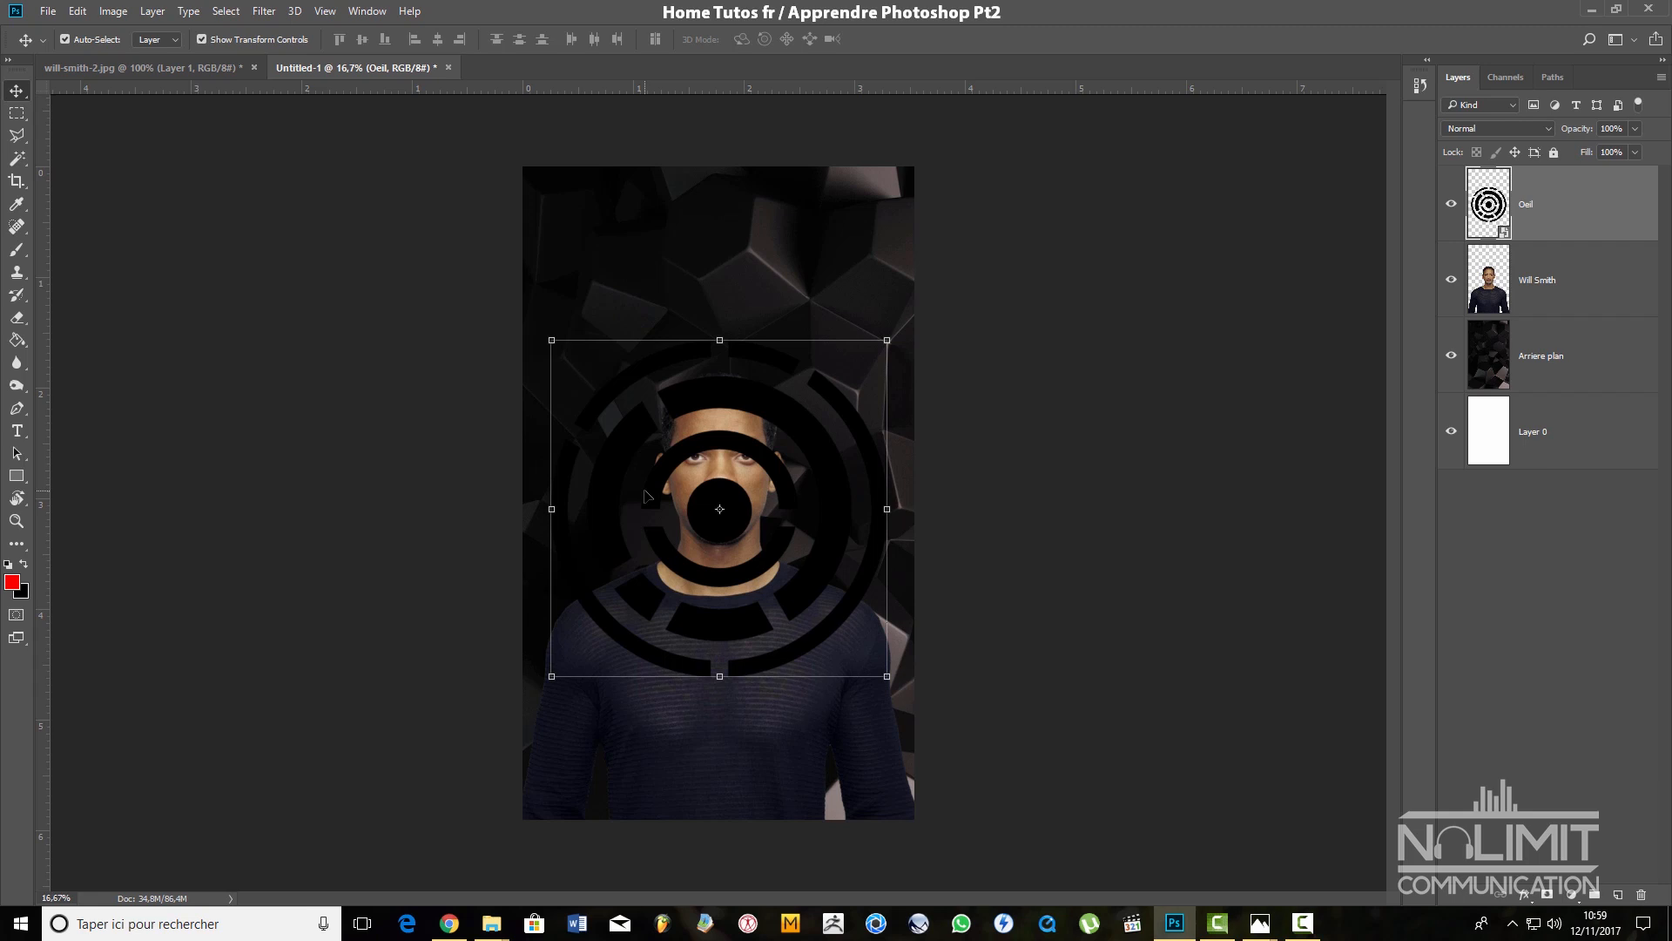
left_click(887, 338)
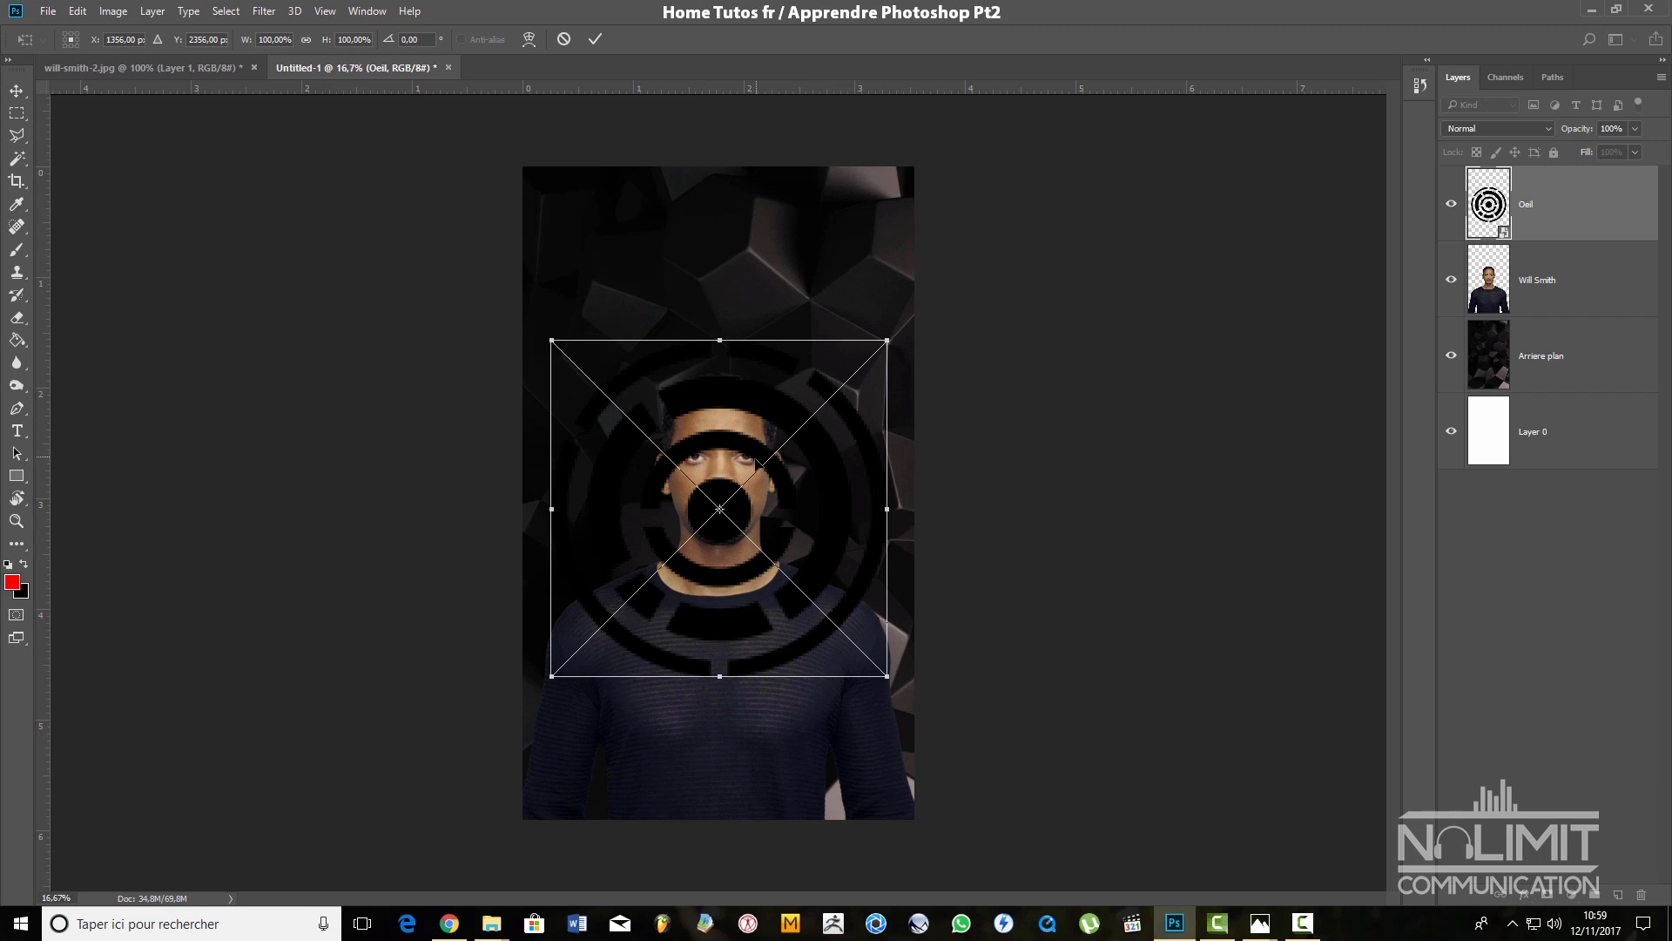
key("Return")
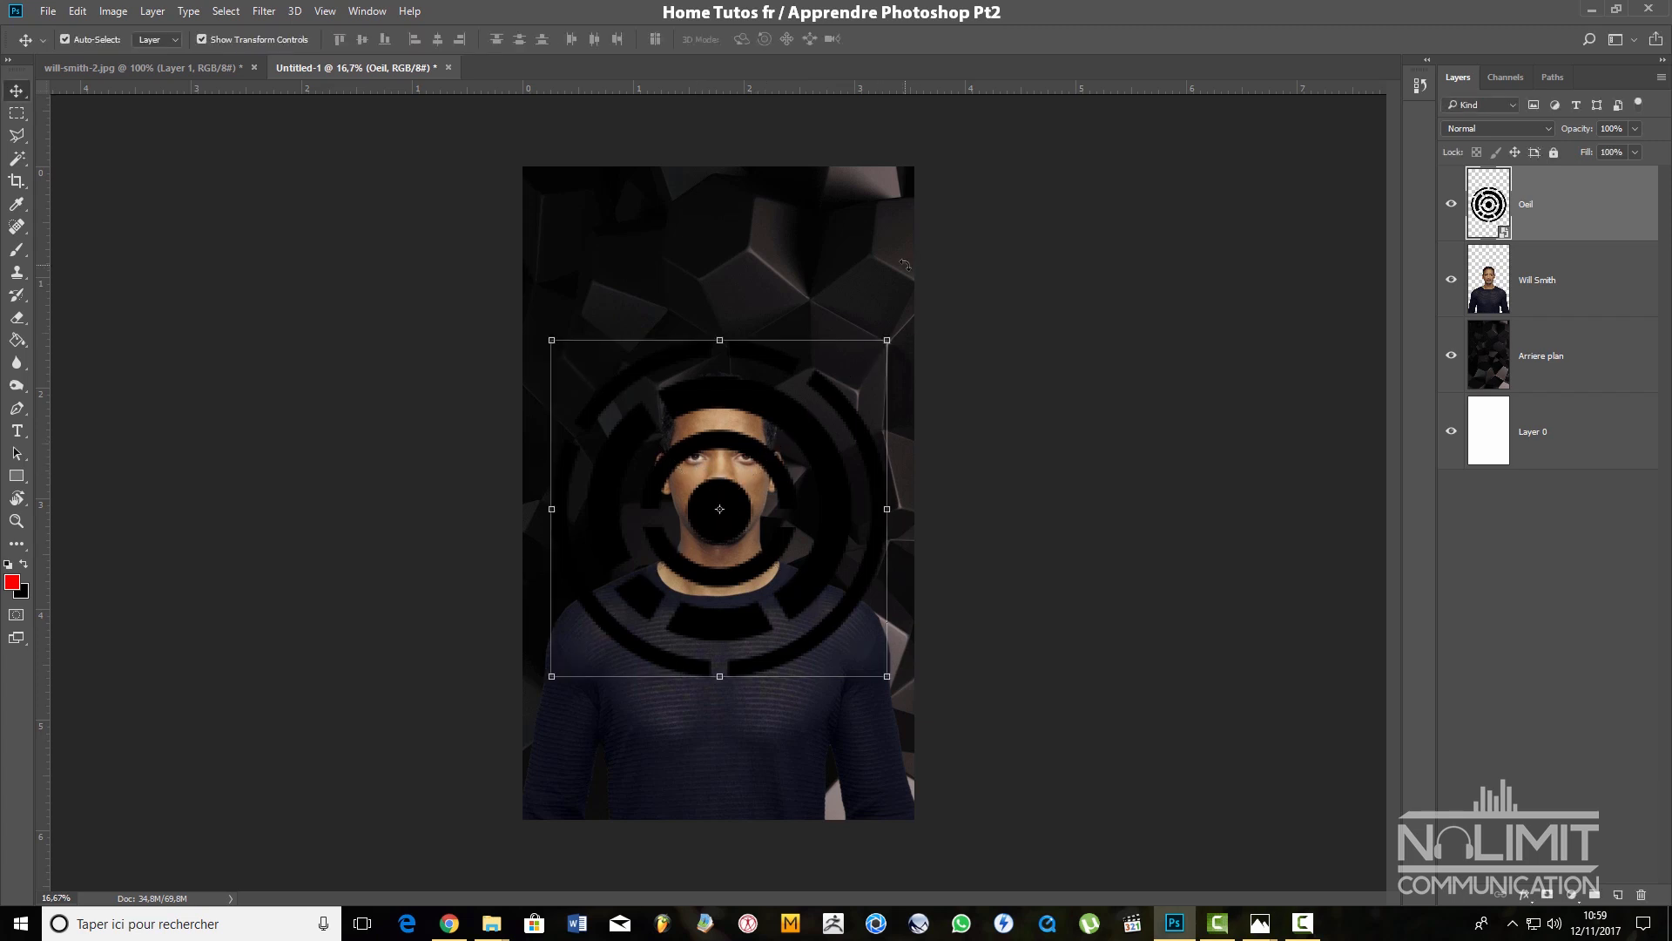
key("ctrl+t")
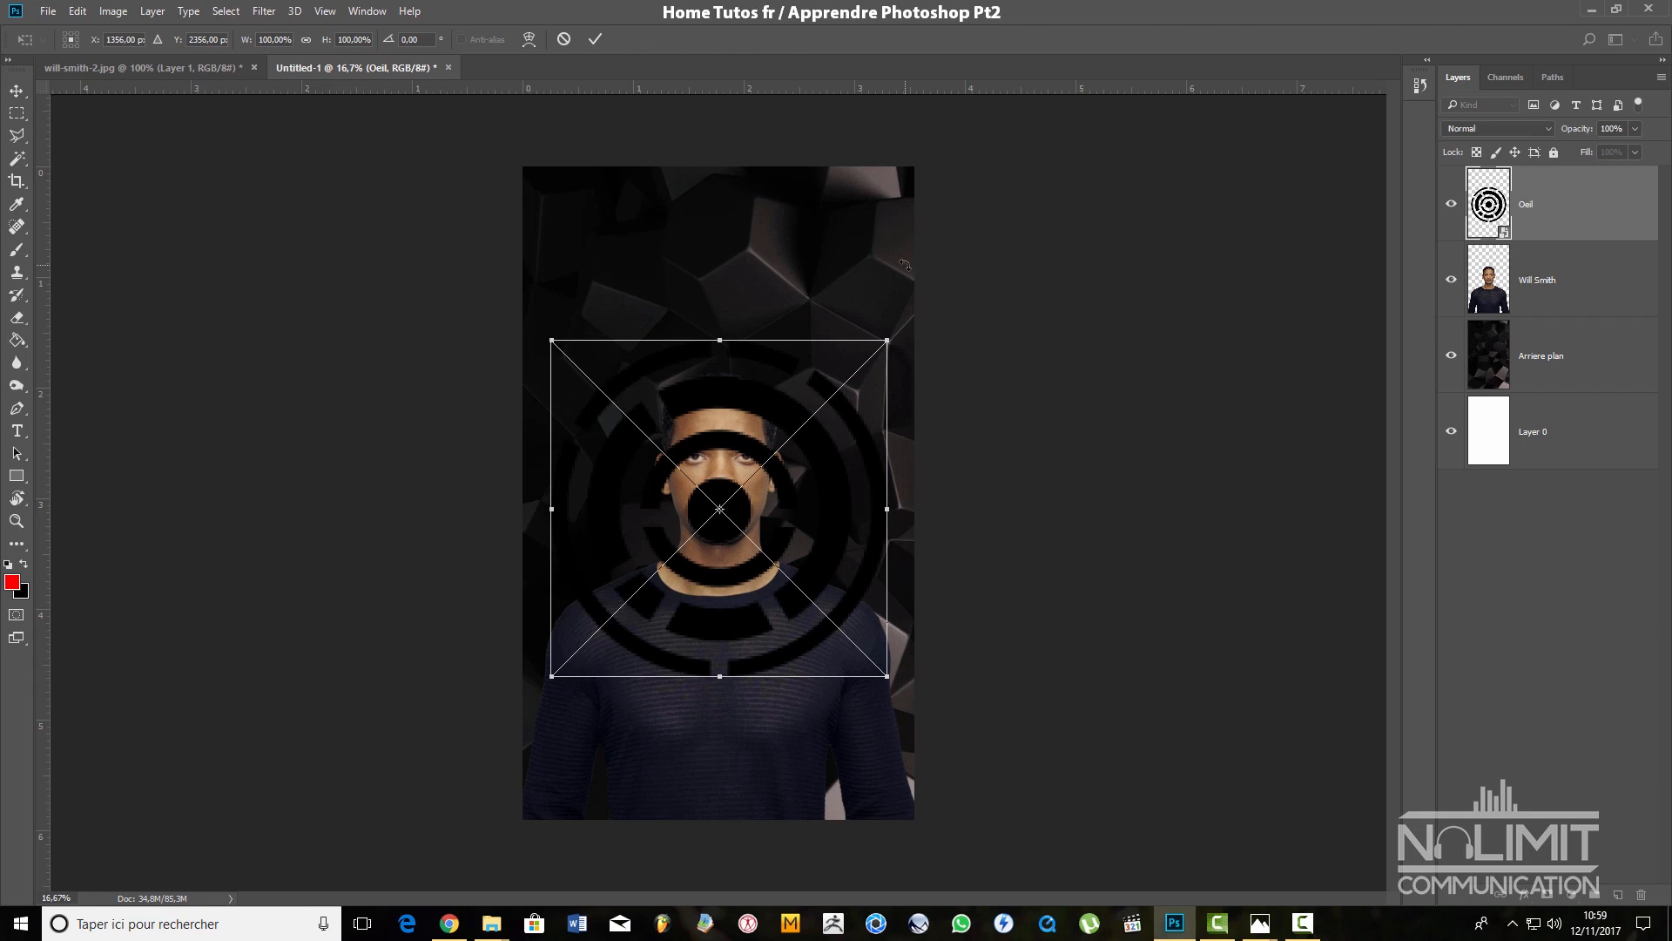
key("Return")
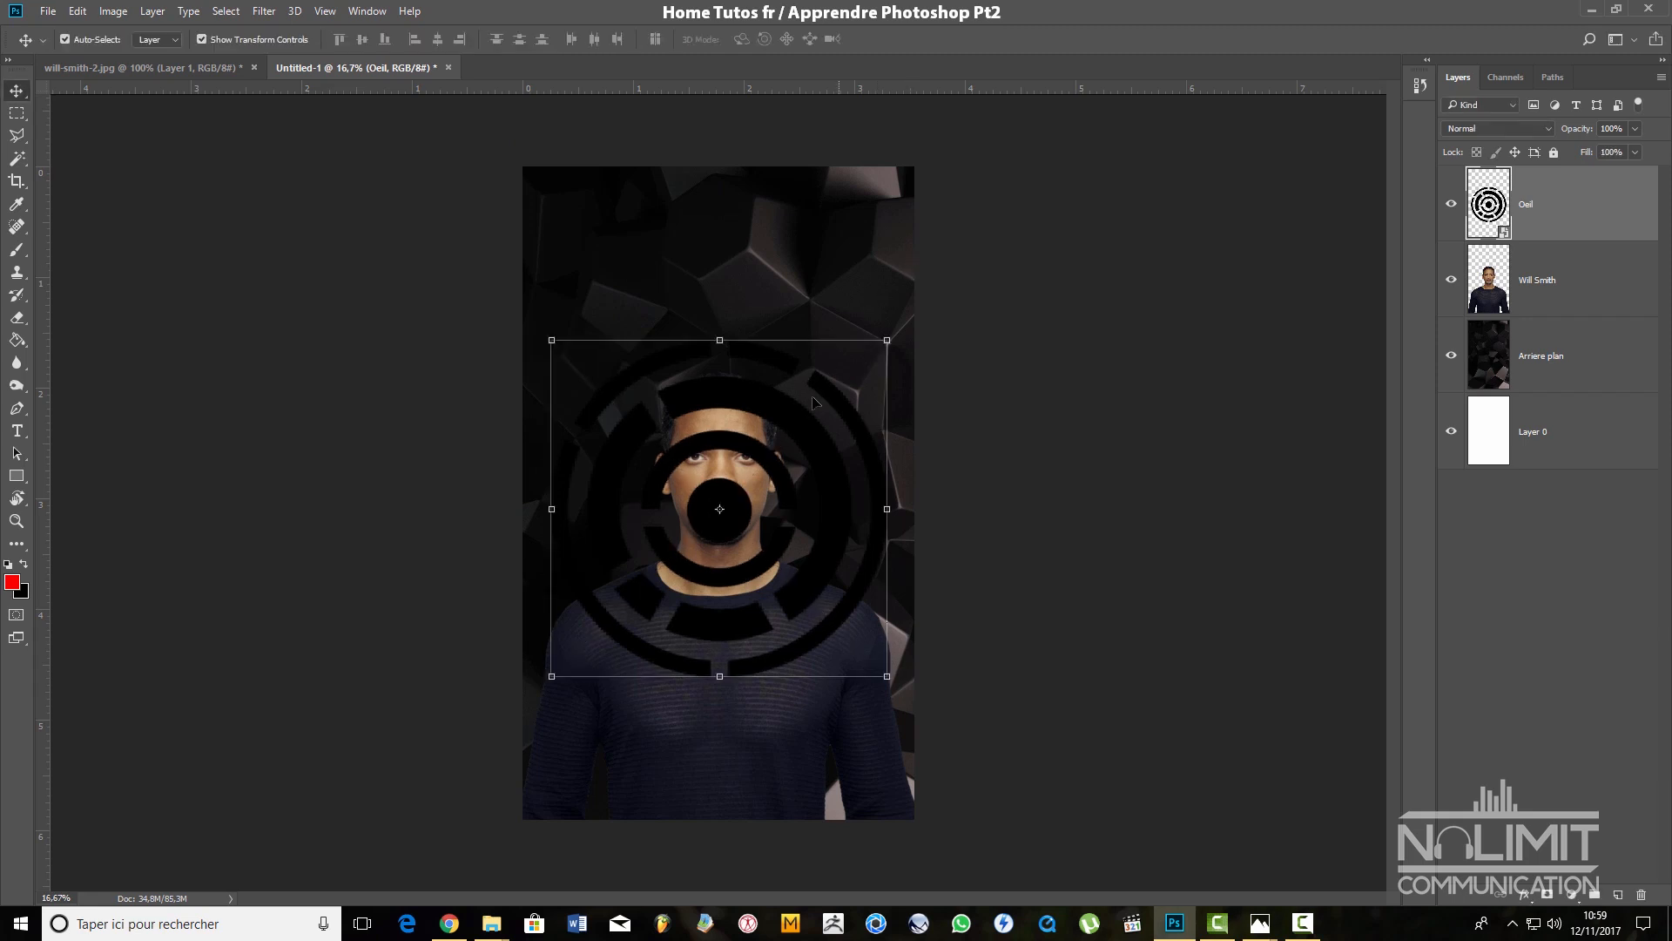
right_click(702, 393)
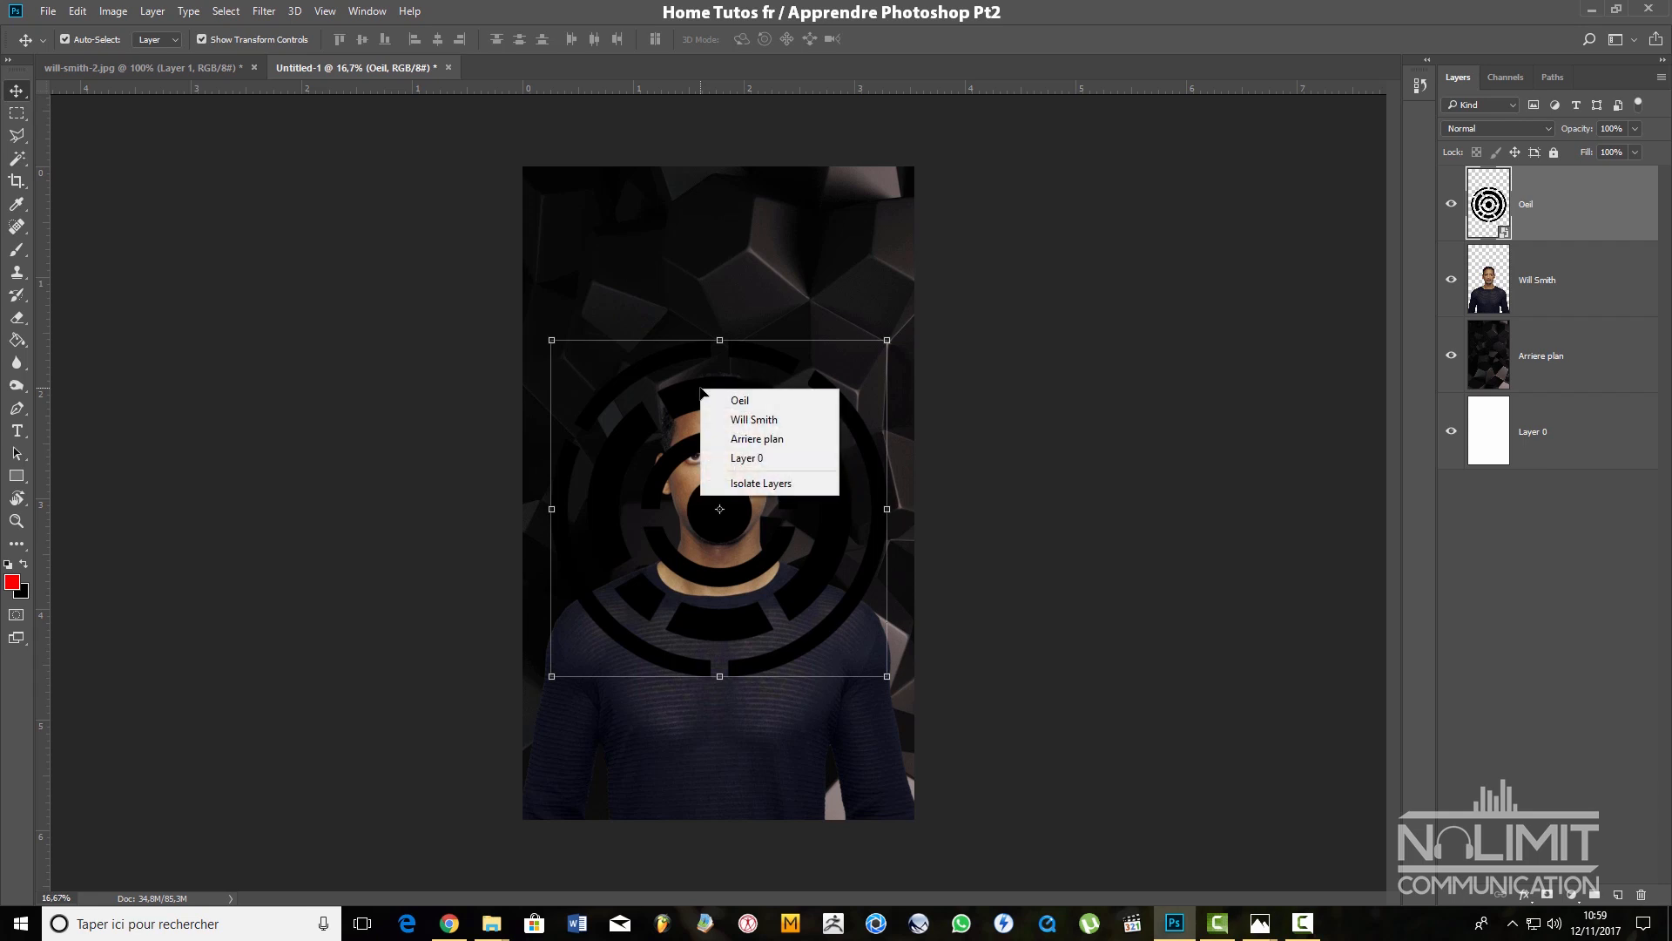
left_click(671, 408)
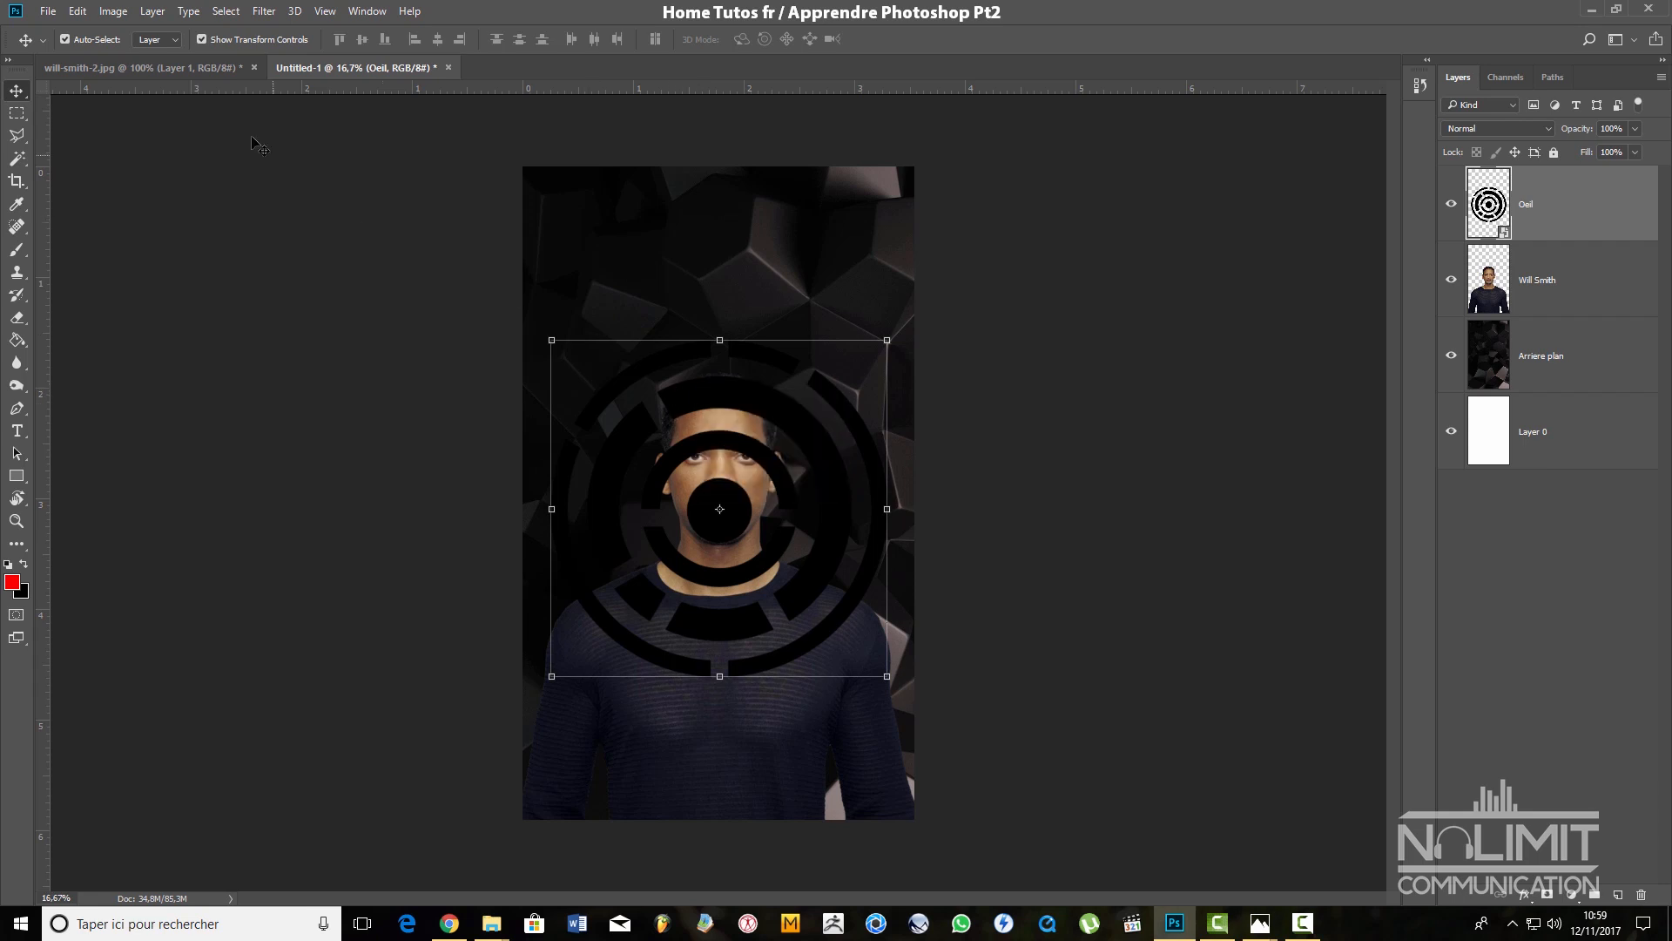
Scale the Oeil rings down proportionally with Free Transform to a small circle over the sweater's sleeve and apply it
left_click(78, 13)
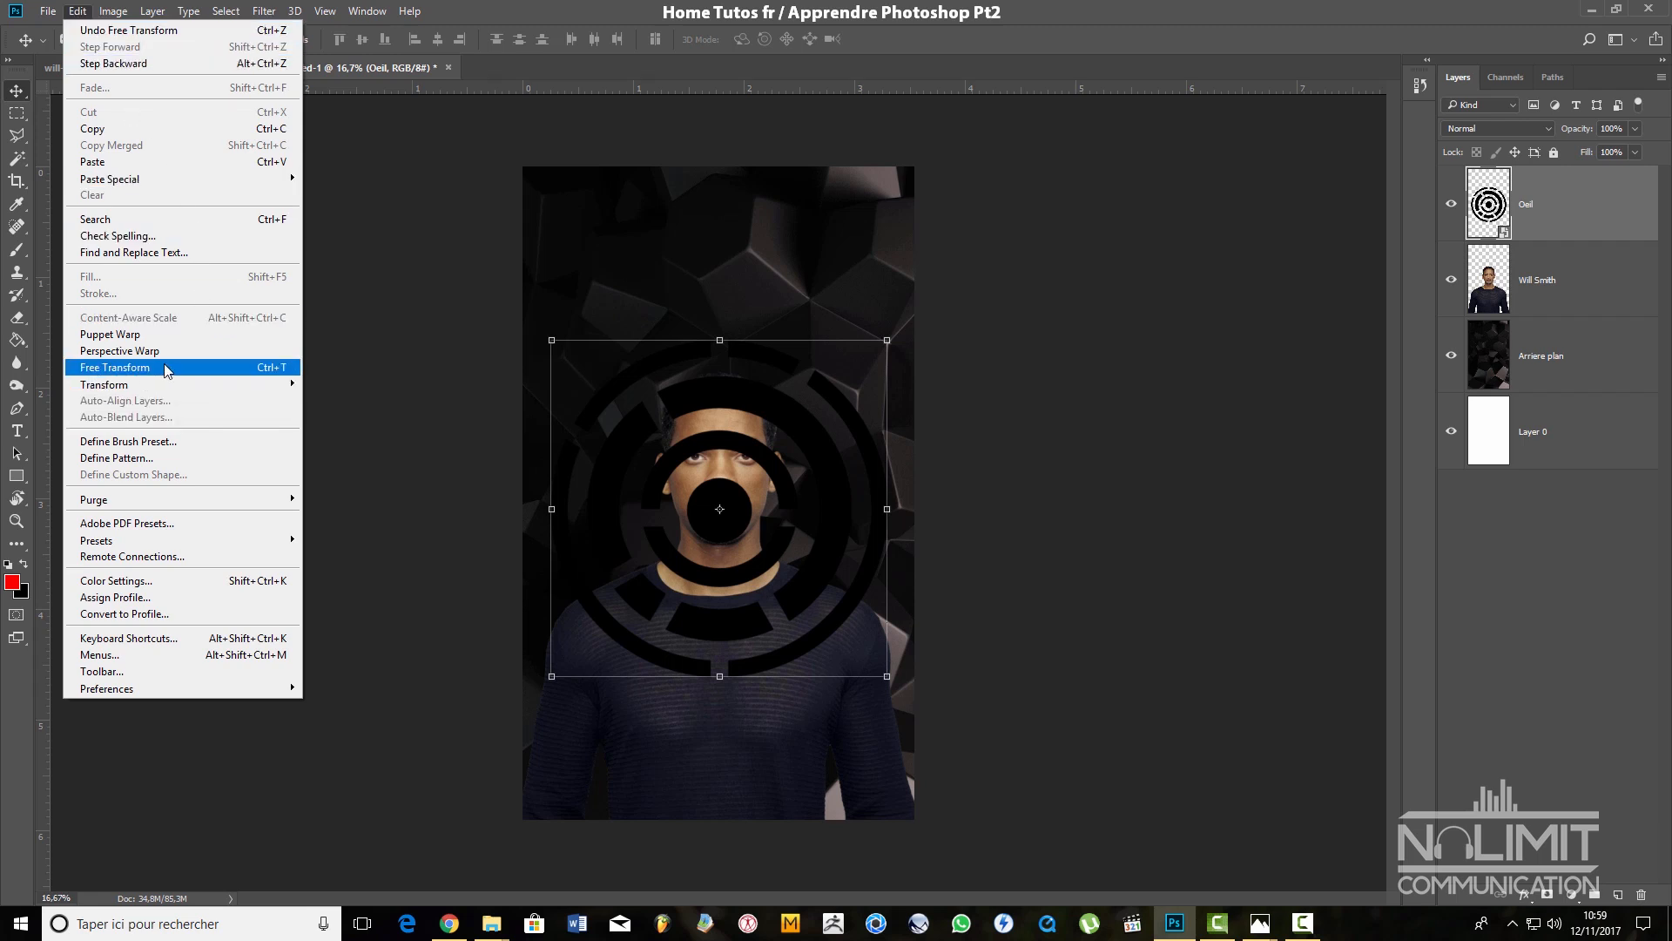
left_click(267, 369)
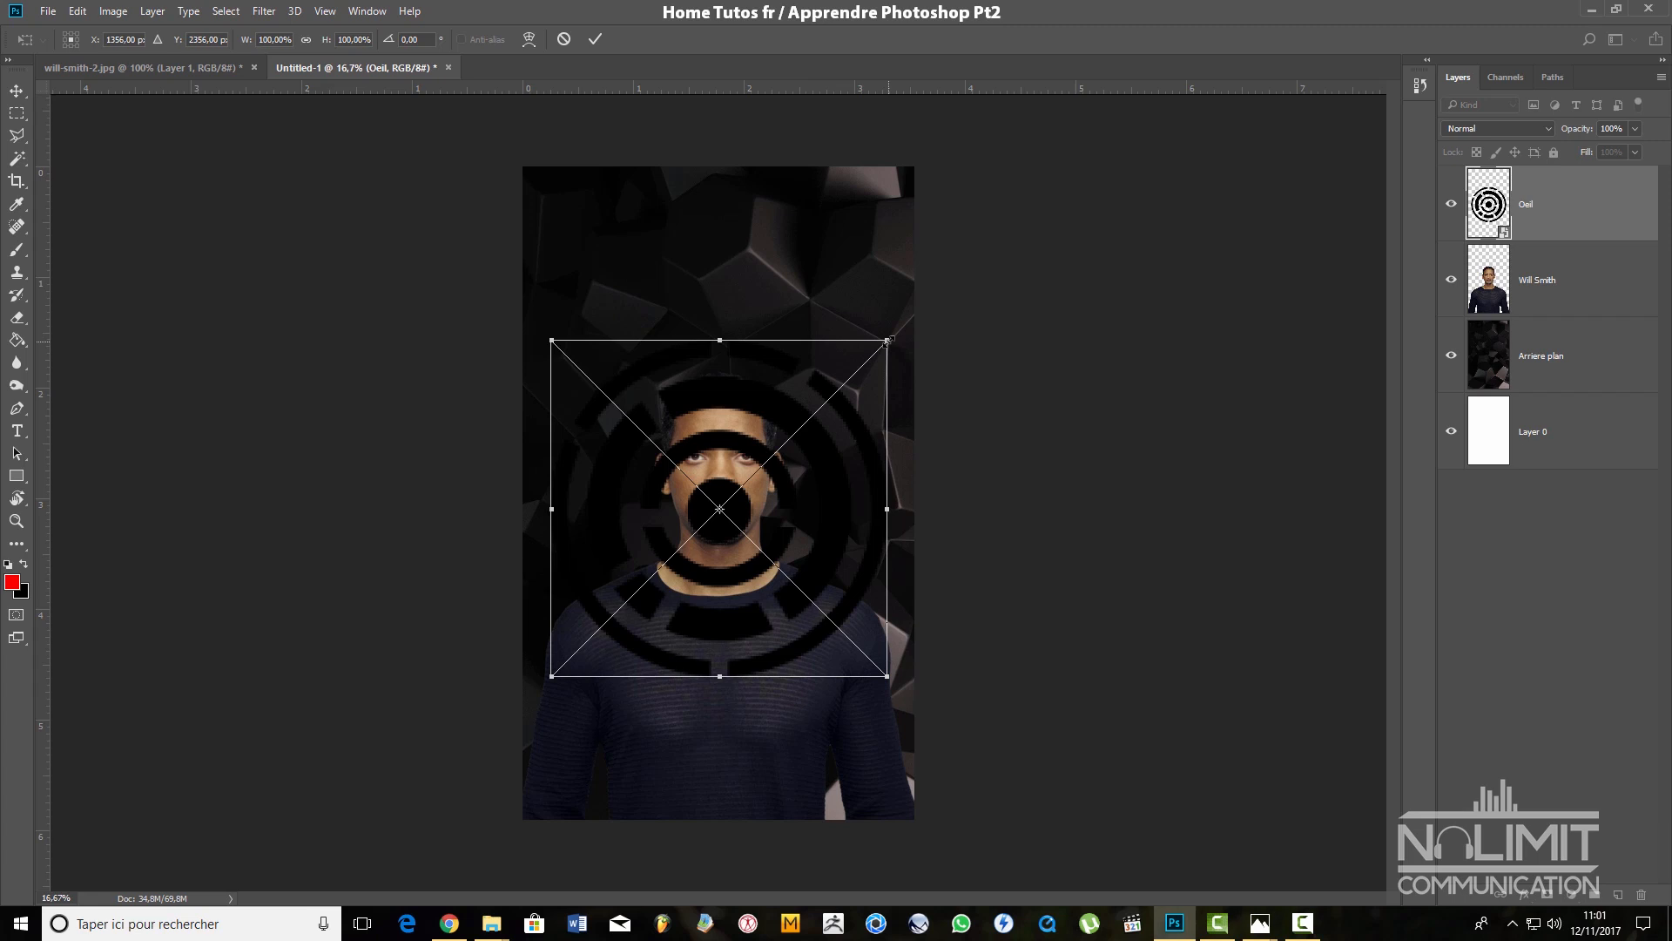
left_click_drag(888, 340, 660, 555)
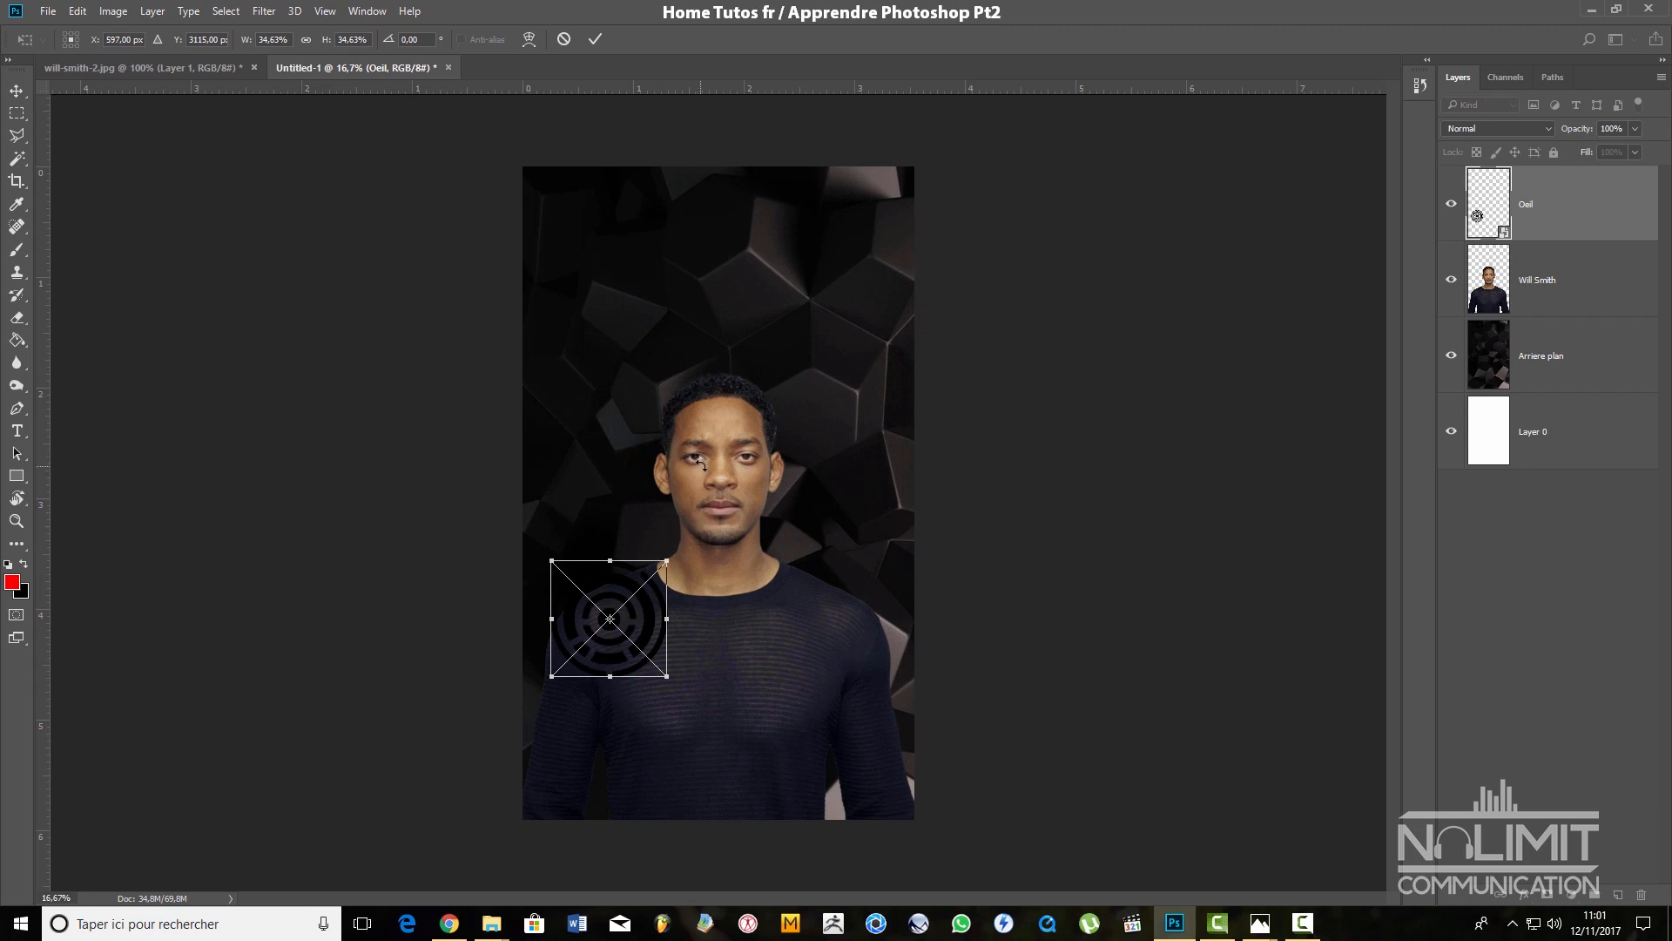
left_click_drag(662, 563, 596, 631)
key("Return")
Nudge the small Oeil rings slightly across the sweater's sleeve near the shoulder
key("ctrl")
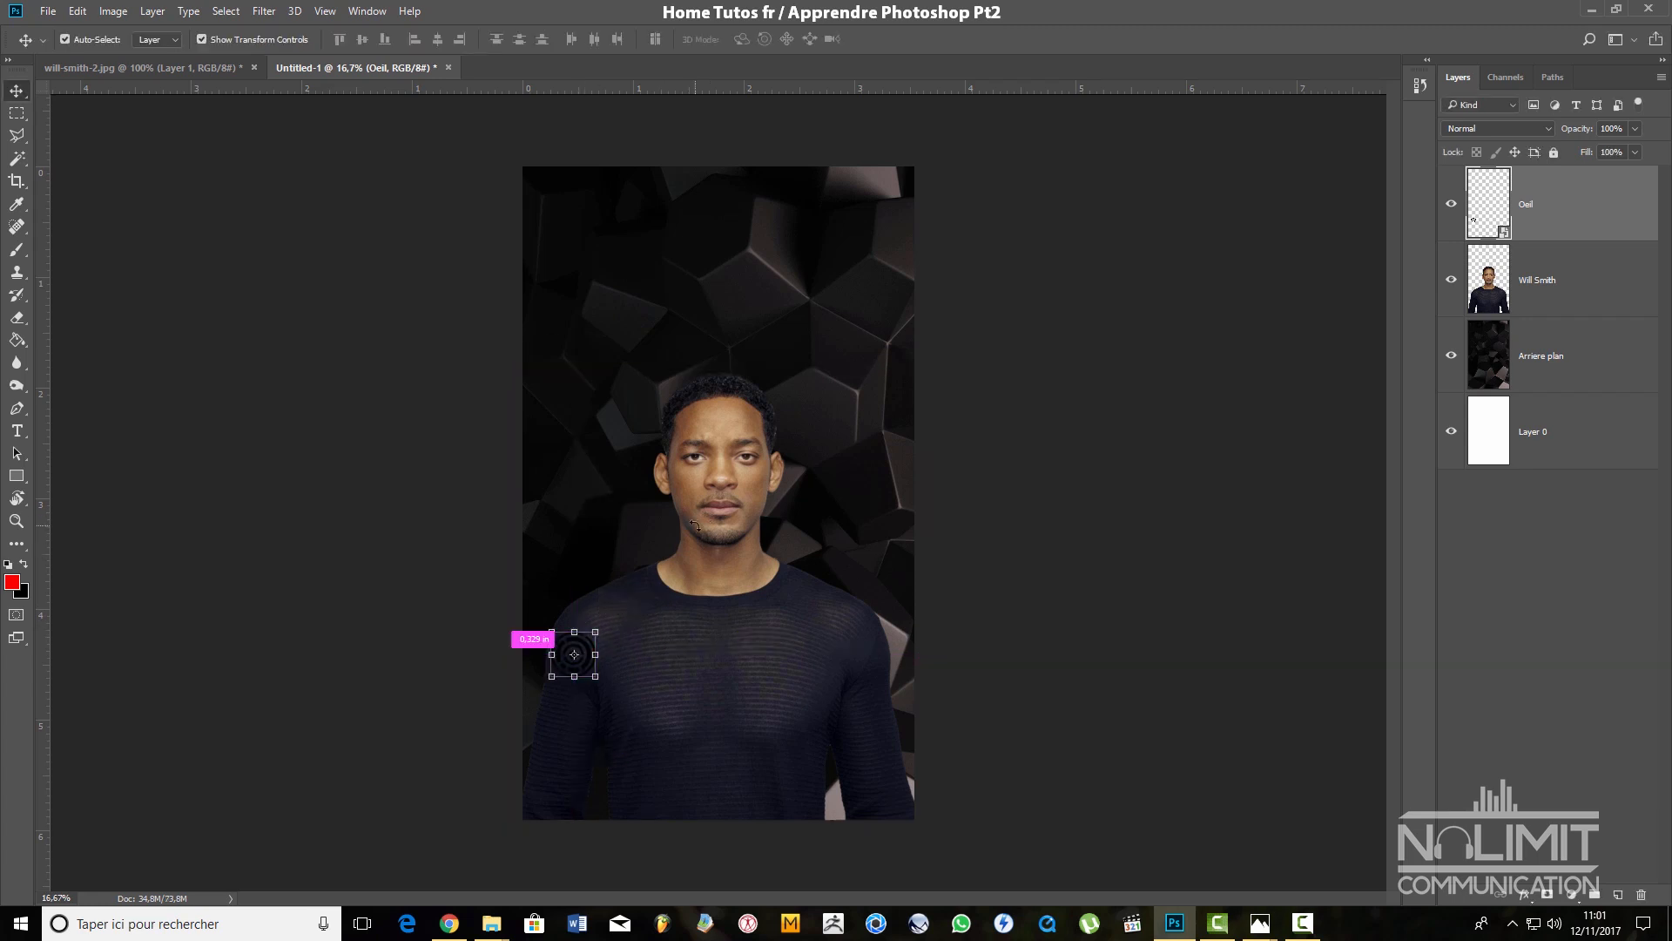
key("ctrl+plus")
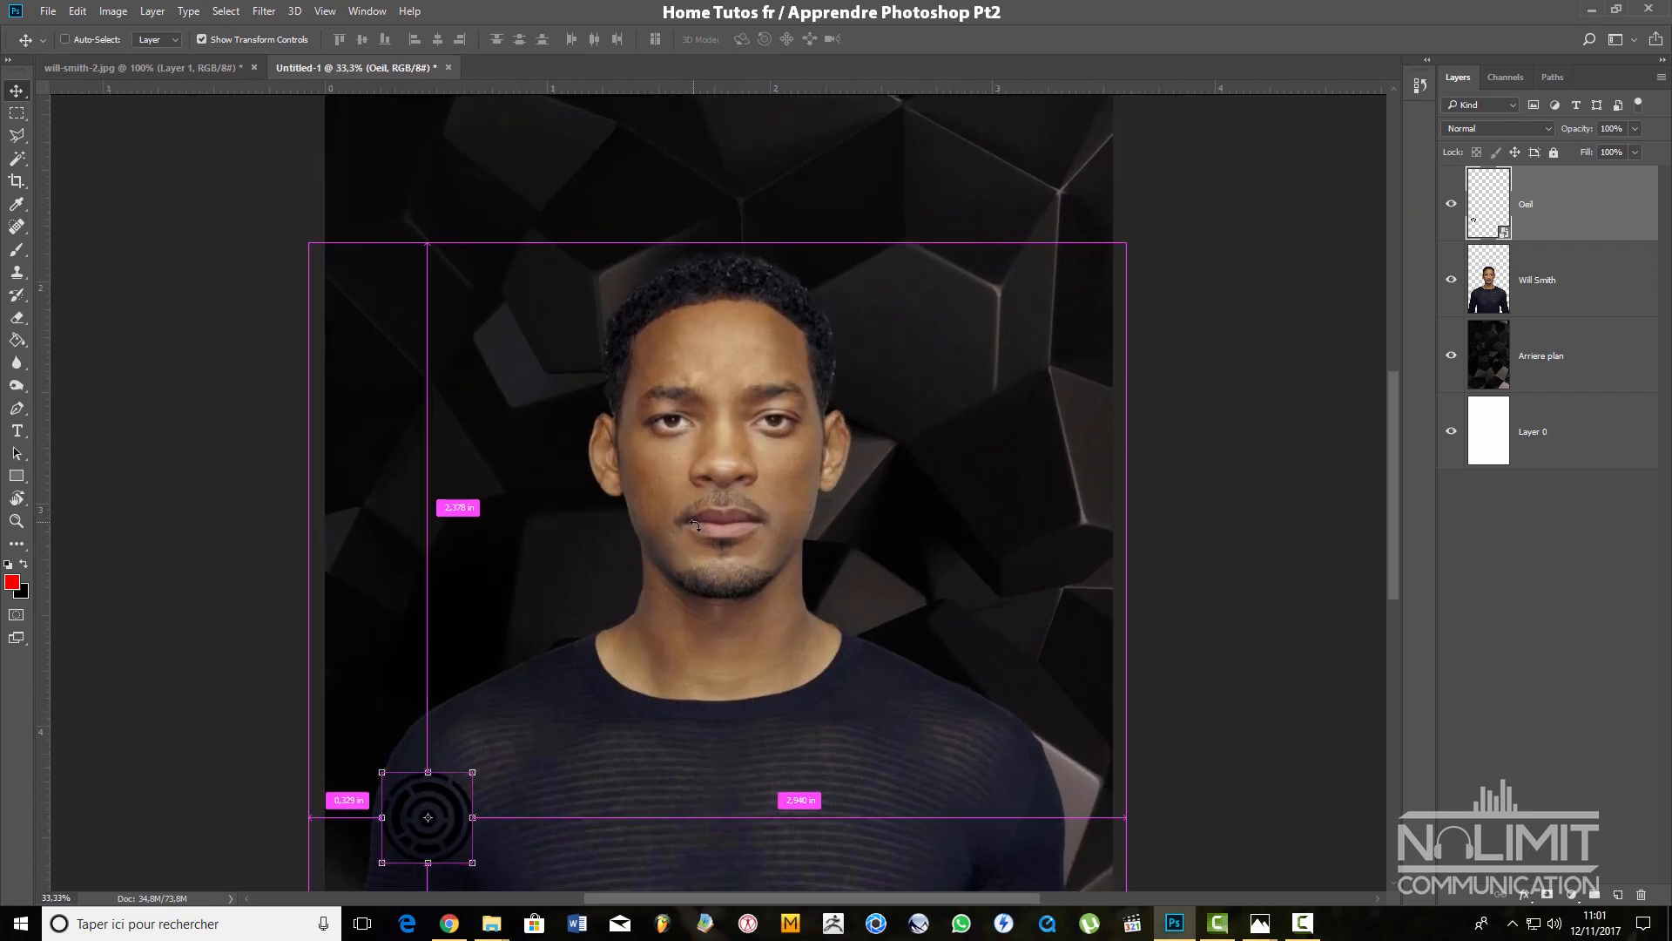
key("ctrl+plus")
left_click_drag(837, 496, 840, 363)
left_click_drag(647, 453, 619, 447)
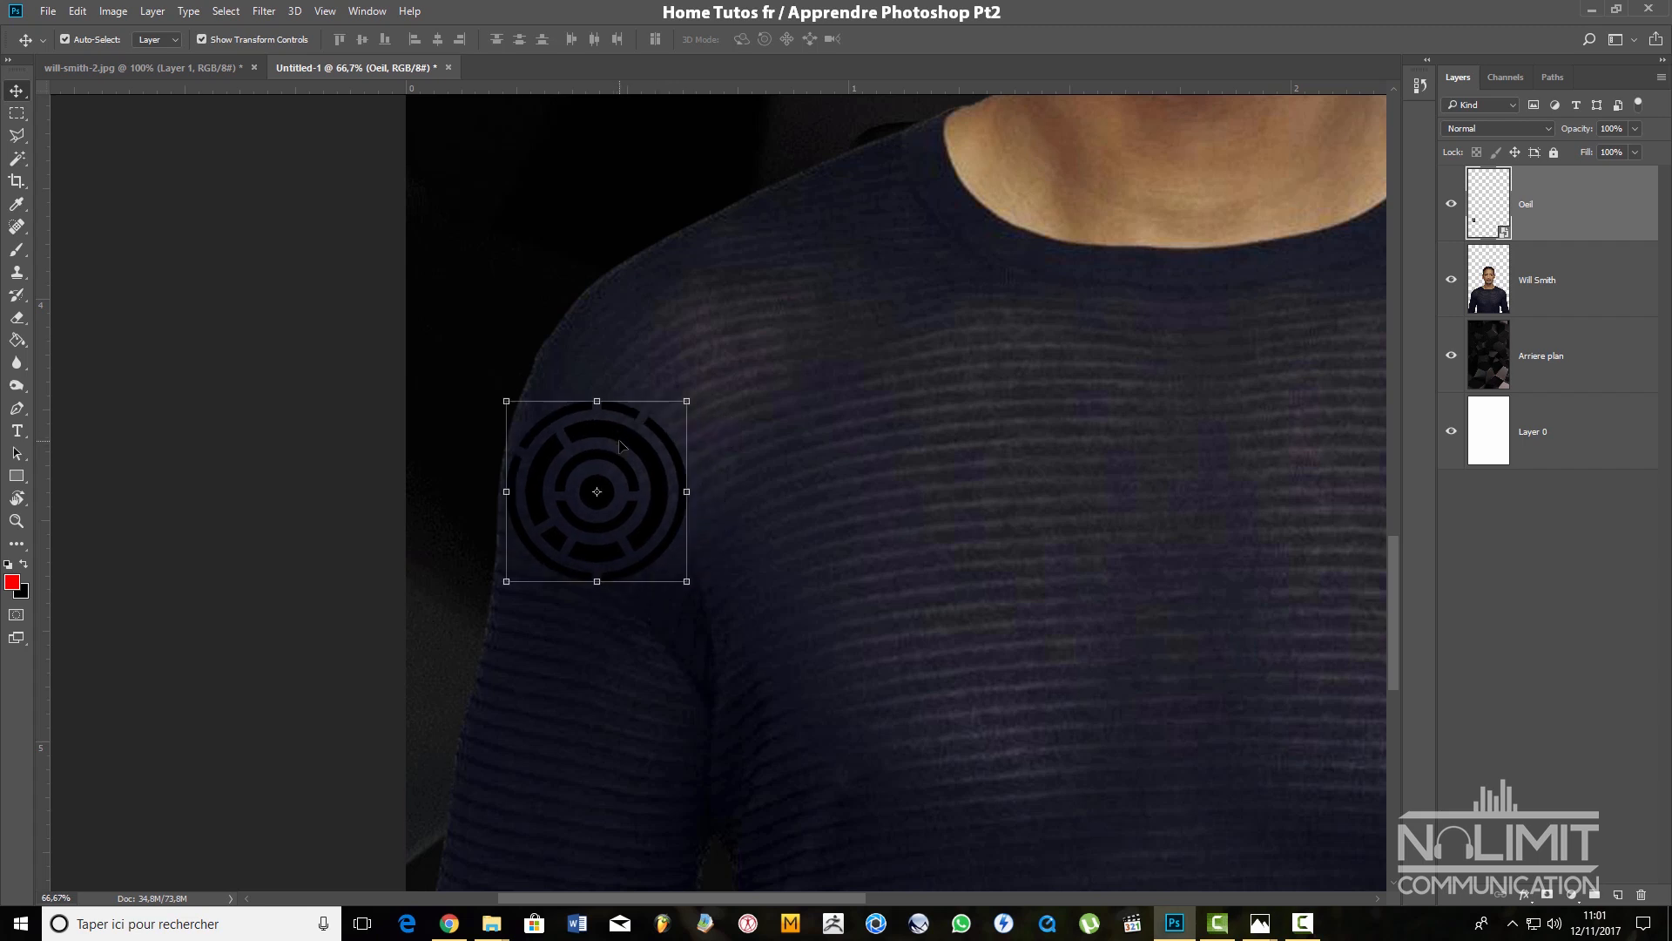
left_click_drag(597, 373, 560, 503)
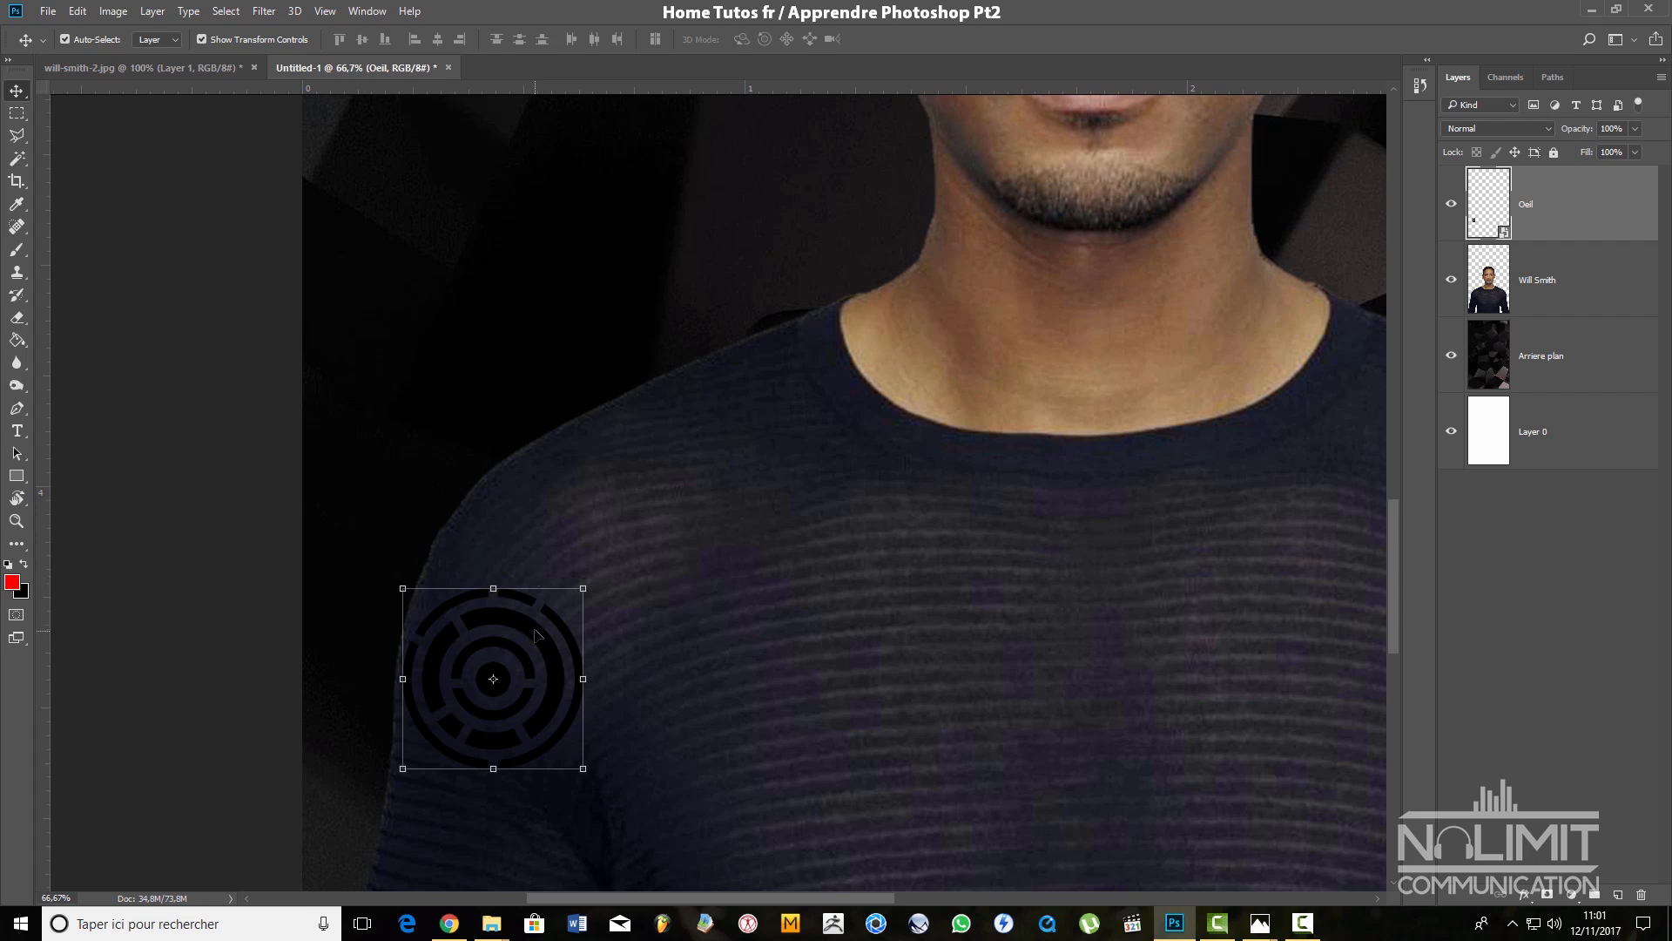
left_click_drag(532, 630, 545, 617)
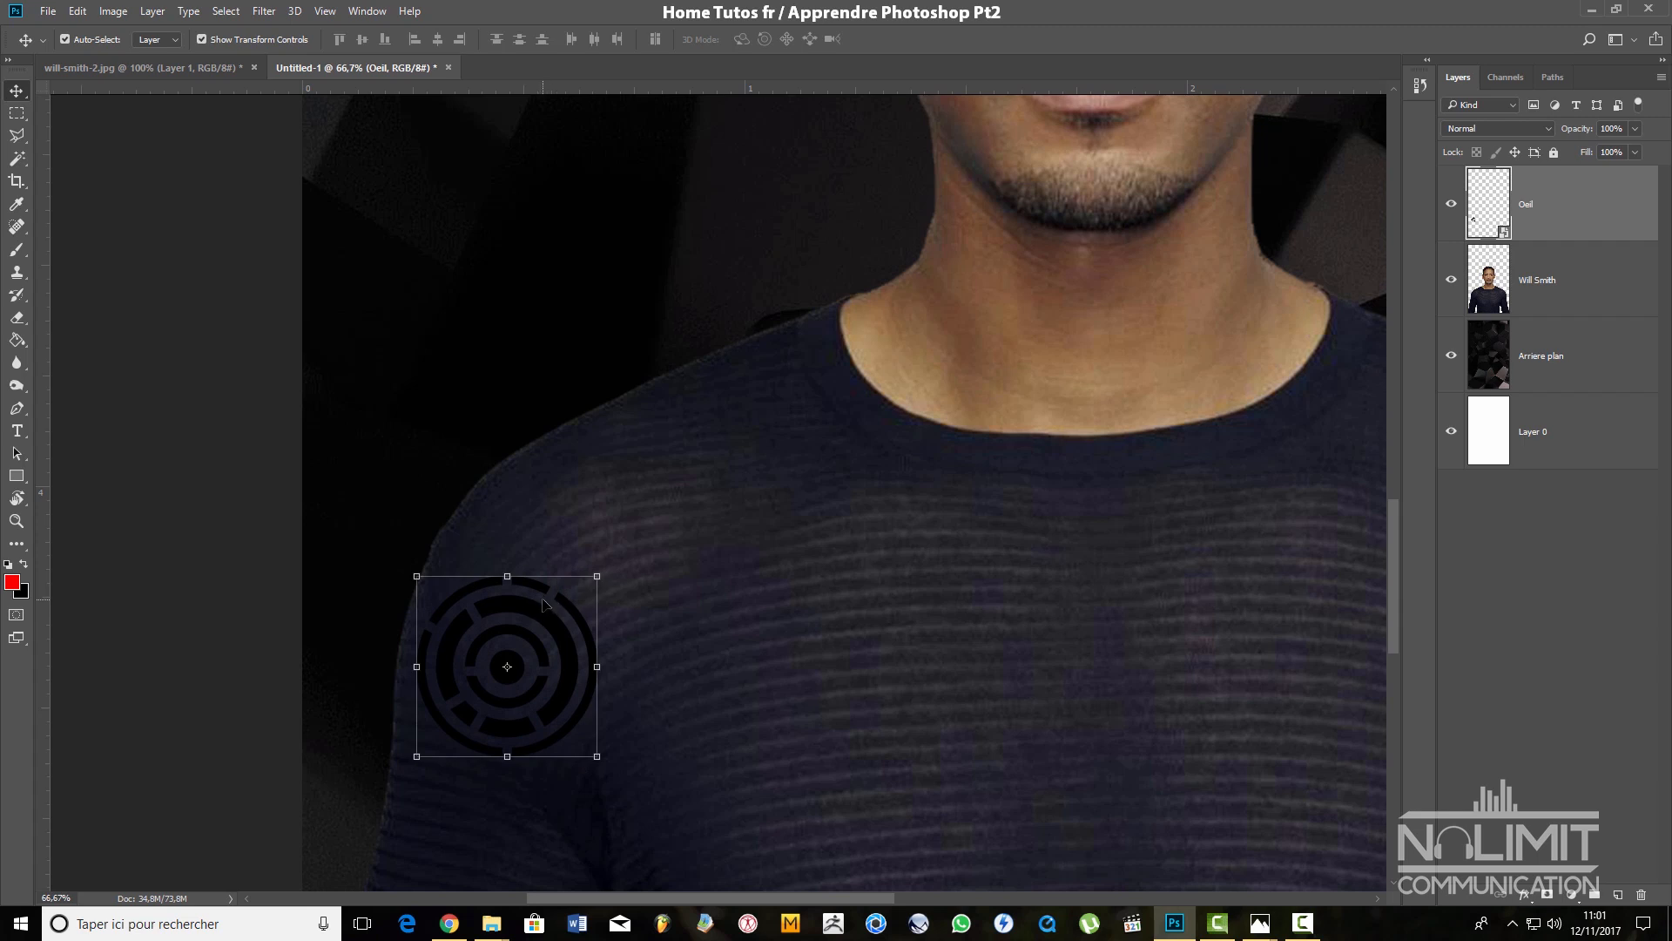
key("ctrl+plus")
key("ctrl+plus")
left_click_drag(508, 494, 540, 323)
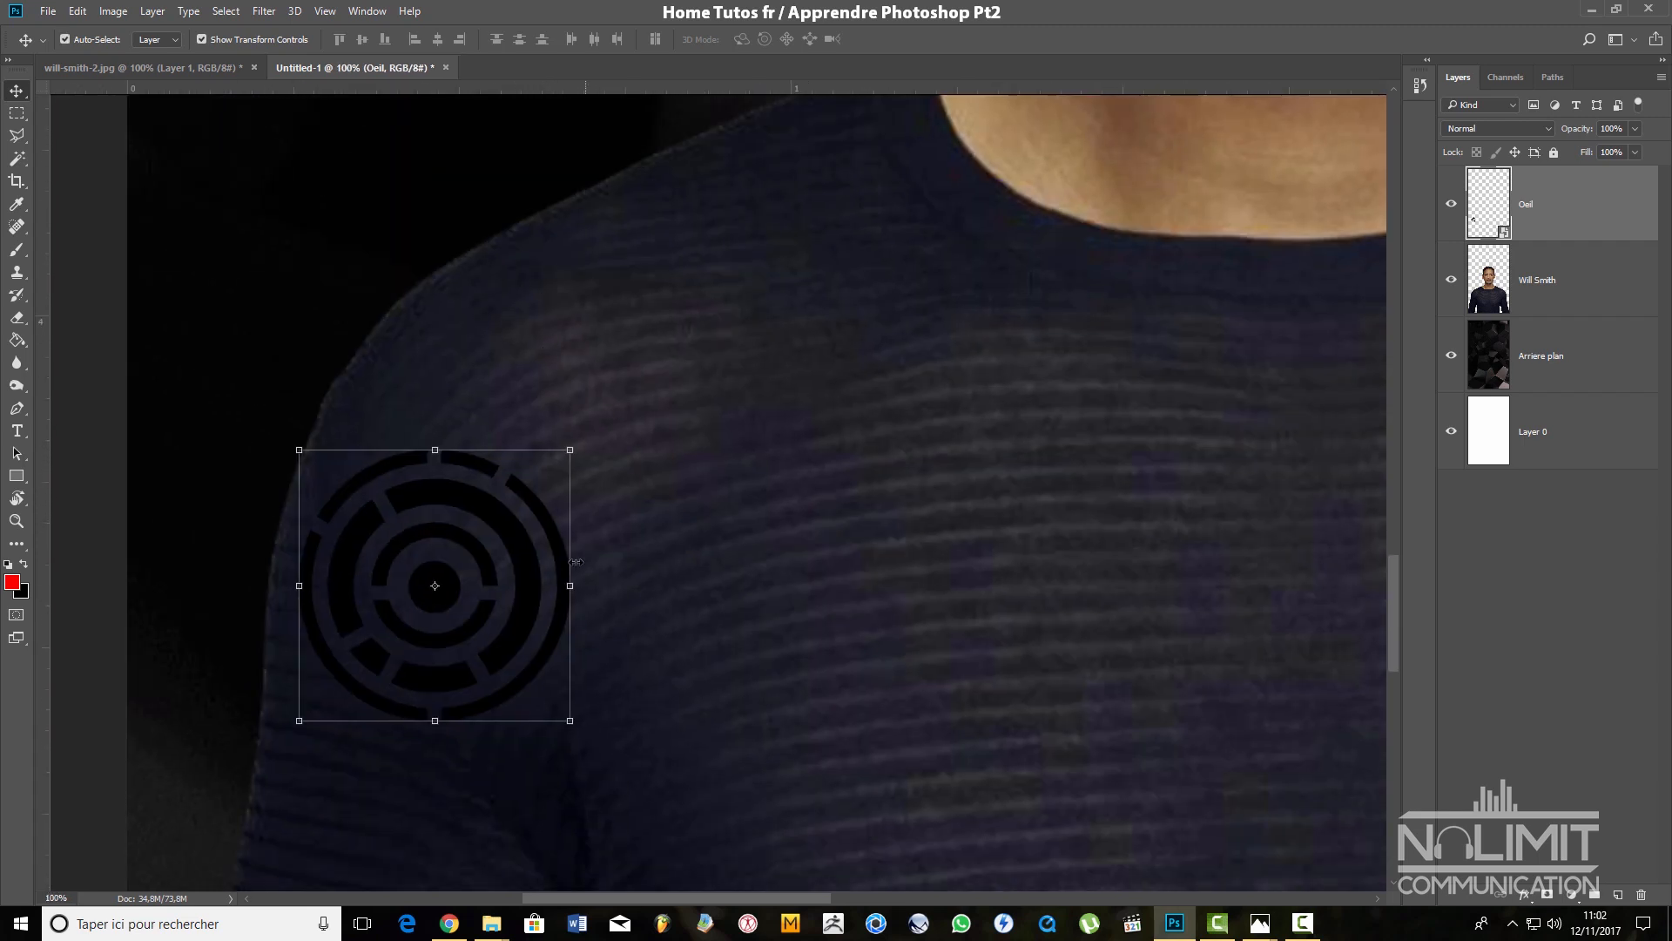
Try moving the Will Smith portrait sideways, return it to its place and reselect the Oeil layer
left_click(498, 495)
left_click_drag(500, 494, 776, 539)
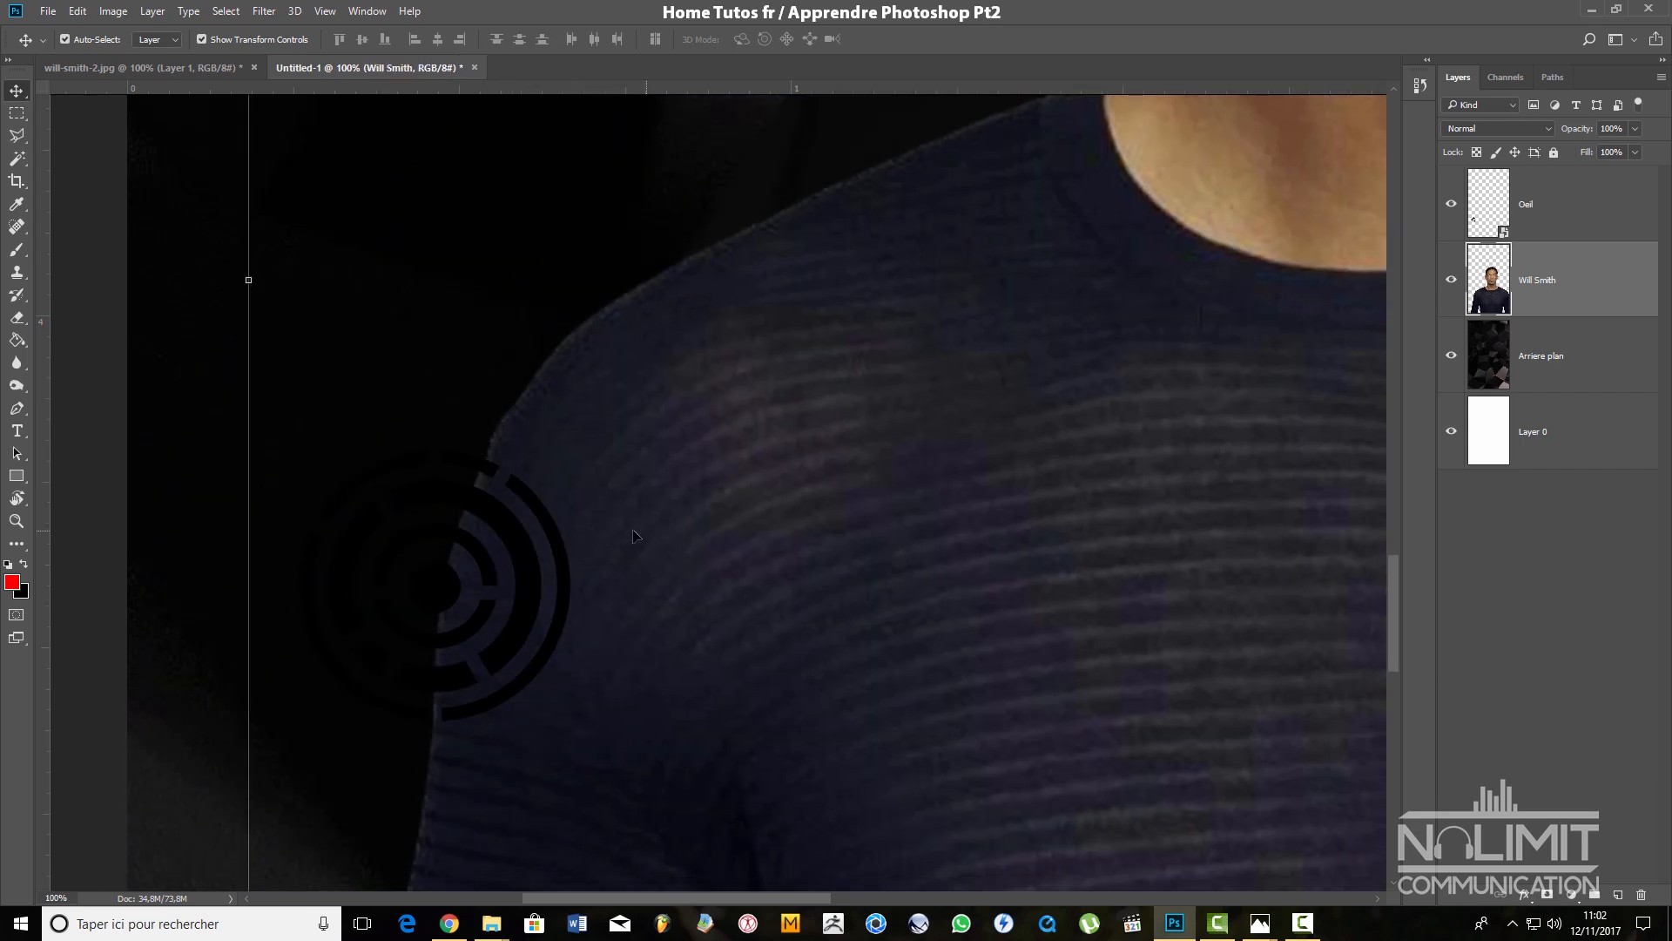
left_click_drag(614, 533, 444, 501)
left_click(482, 509, "ctrl")
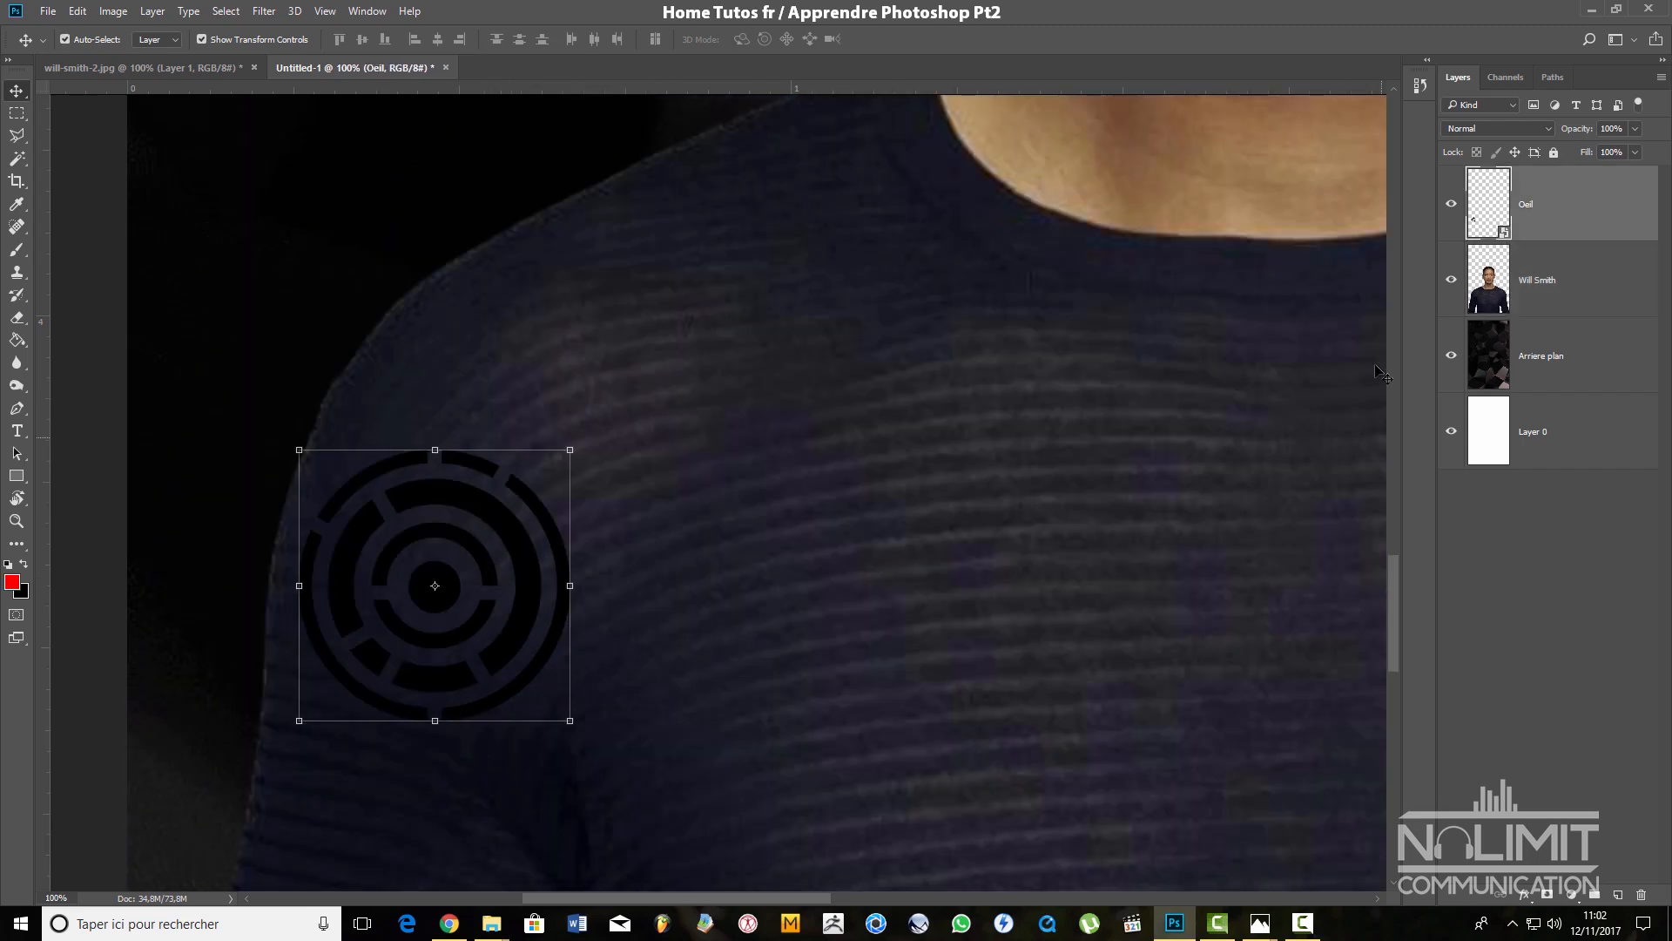
Move the Oeil rings from the sleeve up to the face and centre them on the man's right eye
left_click_drag(484, 526, 1056, 174)
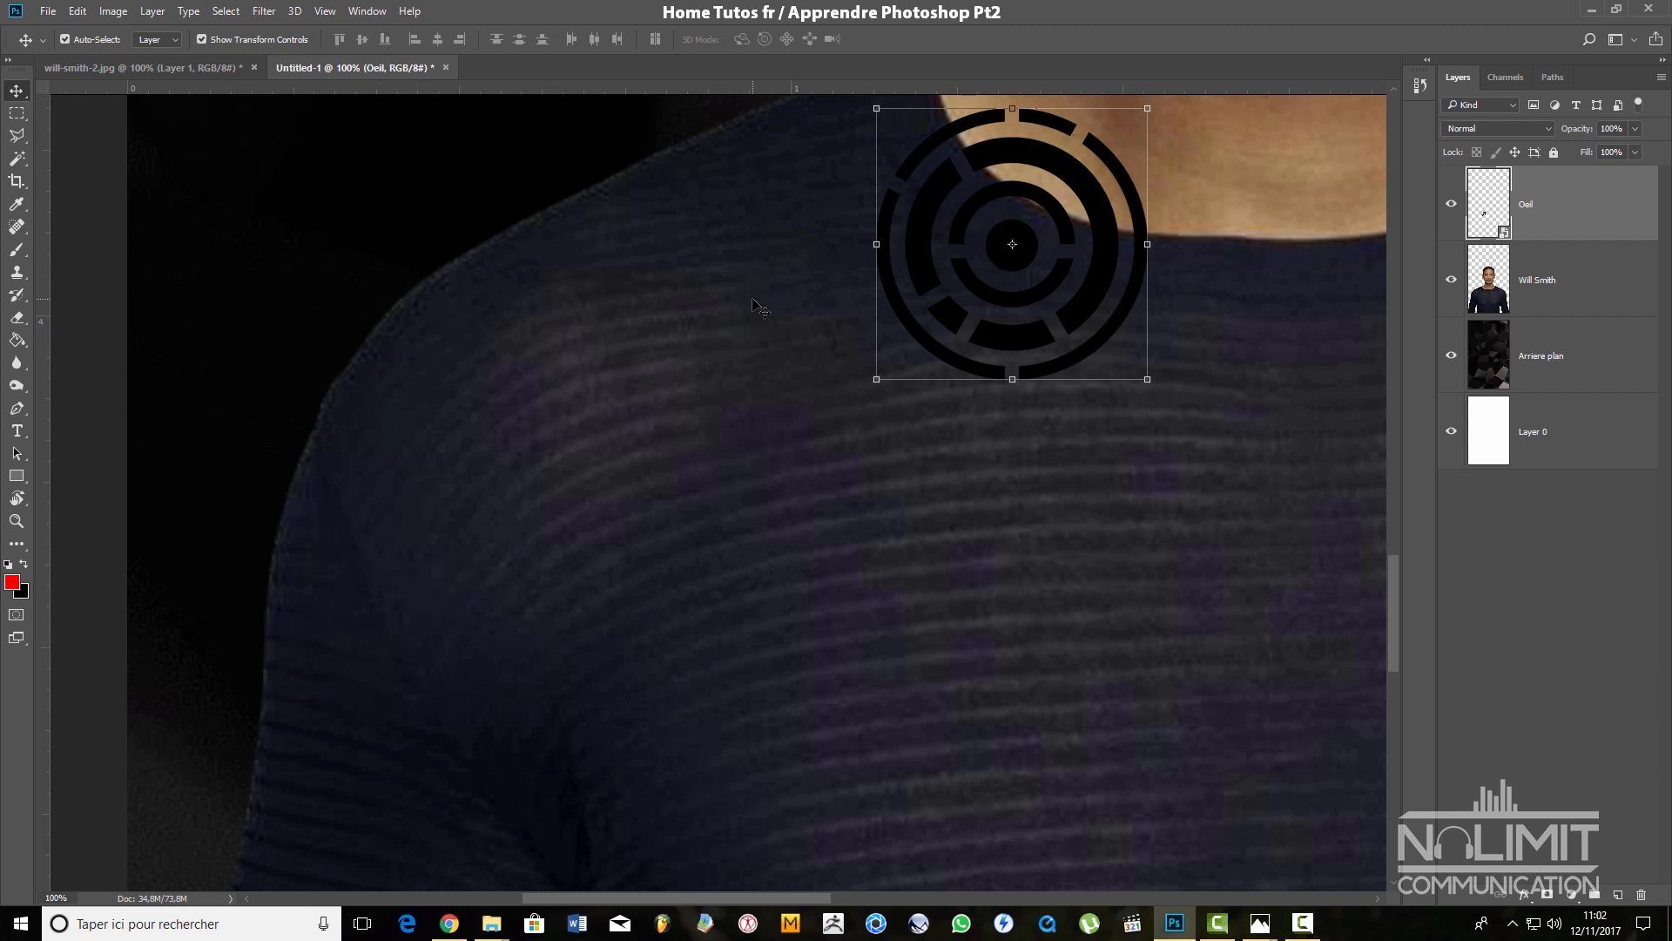
left_click_drag(749, 292, 447, 601)
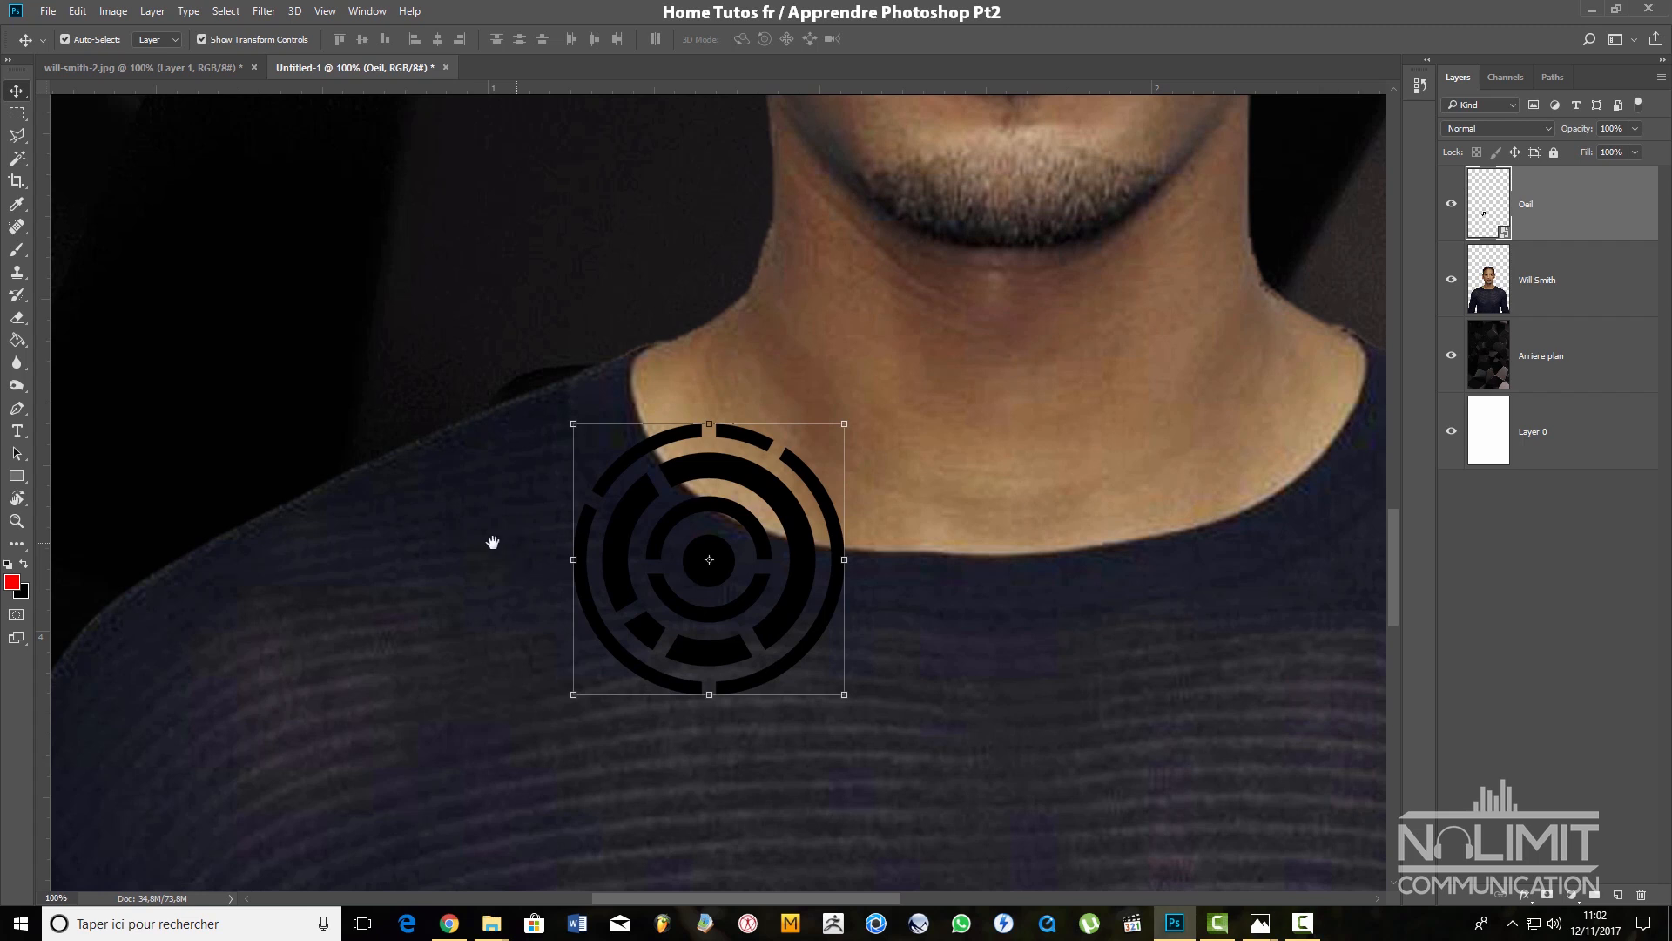
left_click_drag(473, 489, 243, 865)
left_click_drag(496, 842, 633, 180)
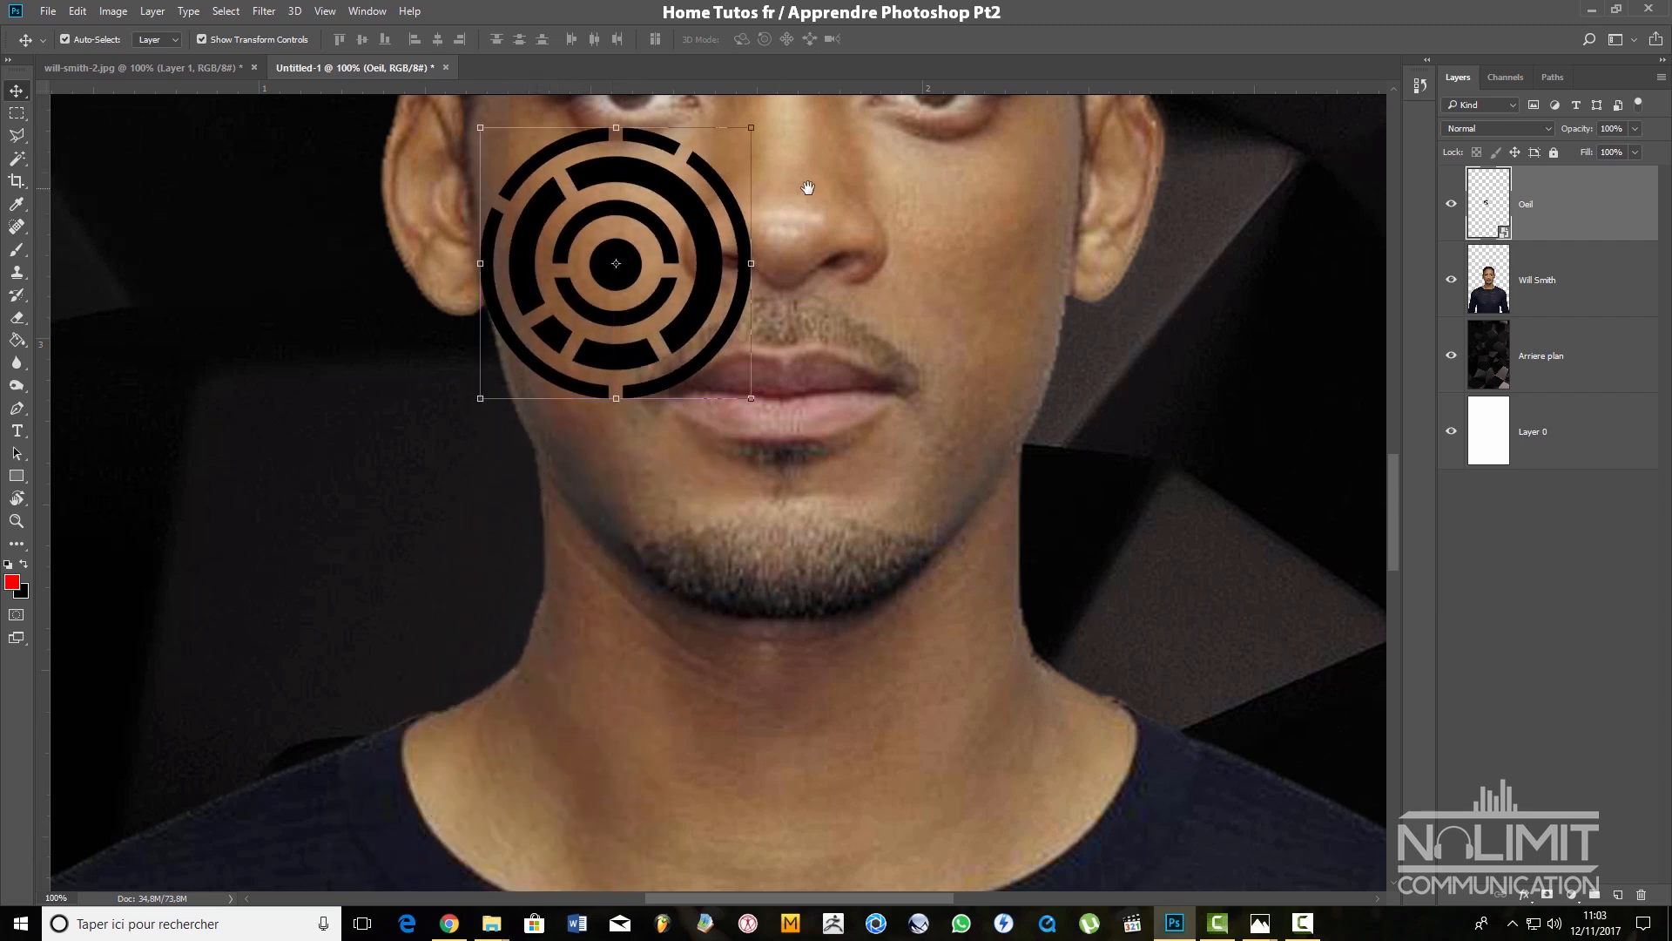
left_click_drag(834, 243, 852, 589)
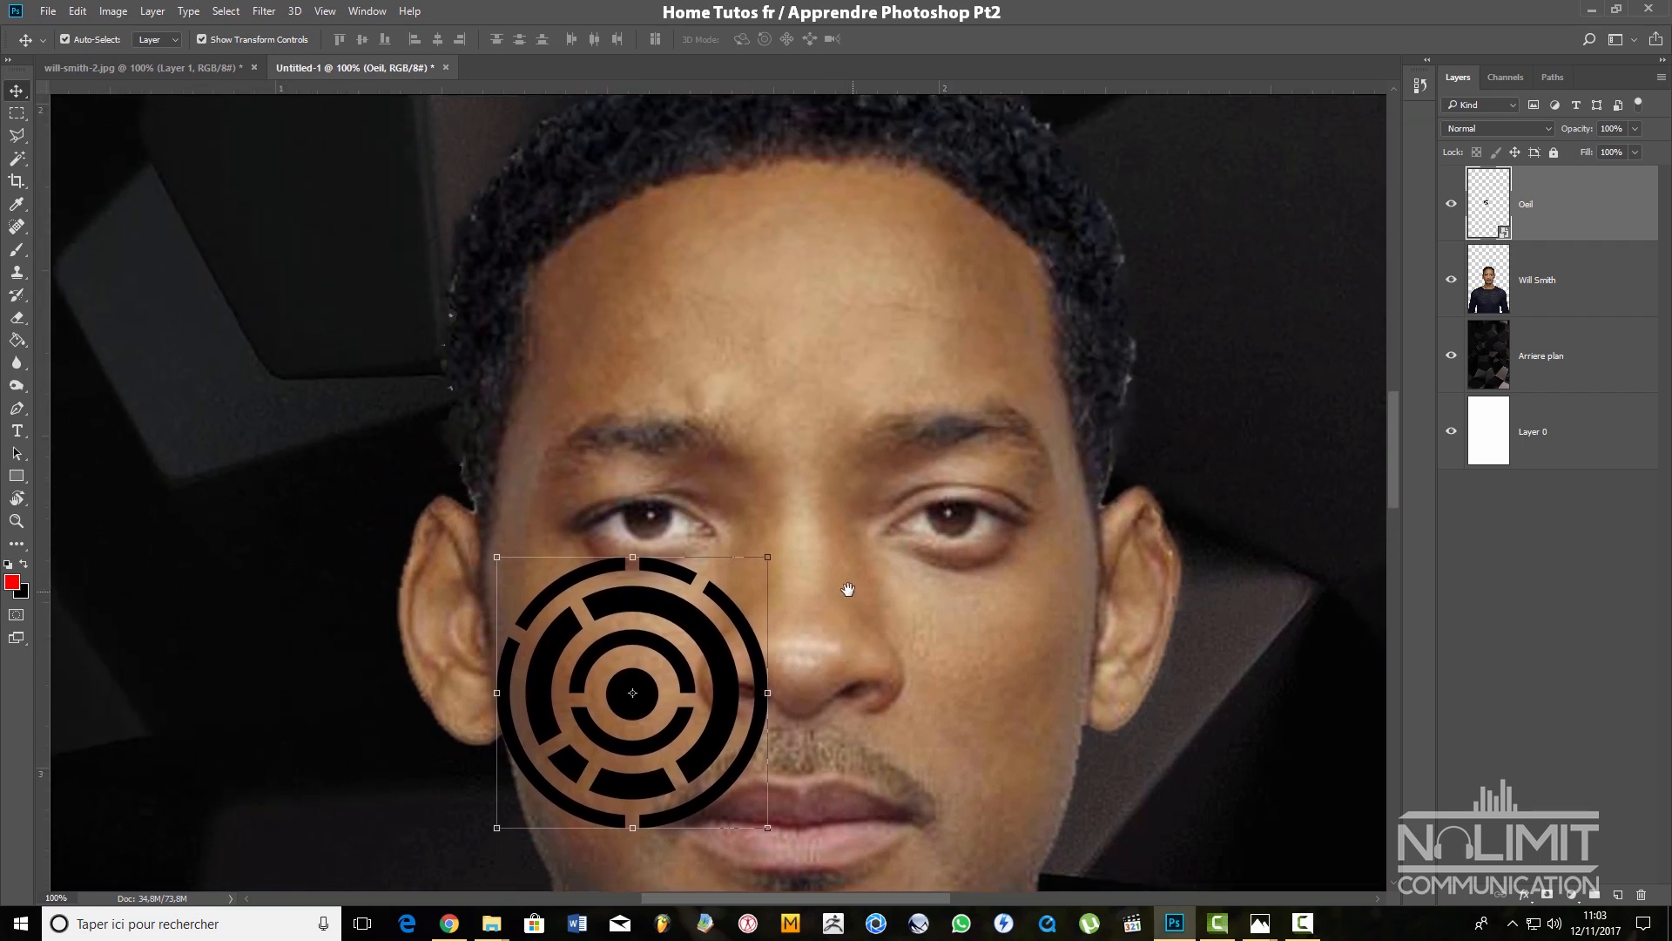
left_click_drag(691, 625, 713, 448)
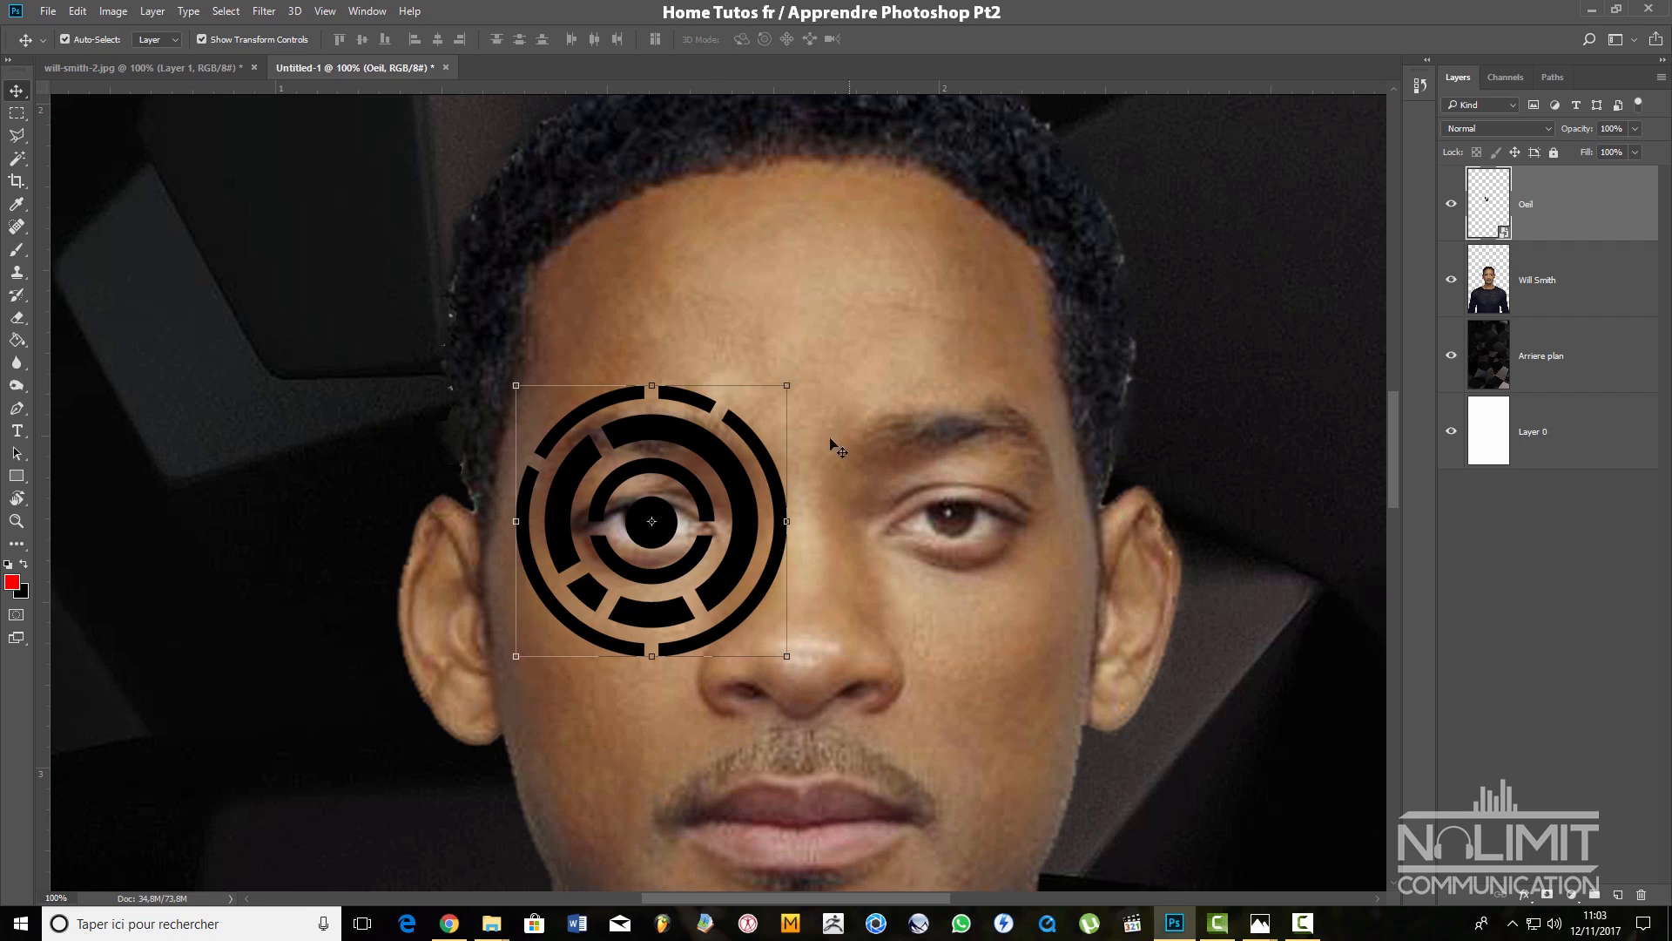
left_click(751, 381)
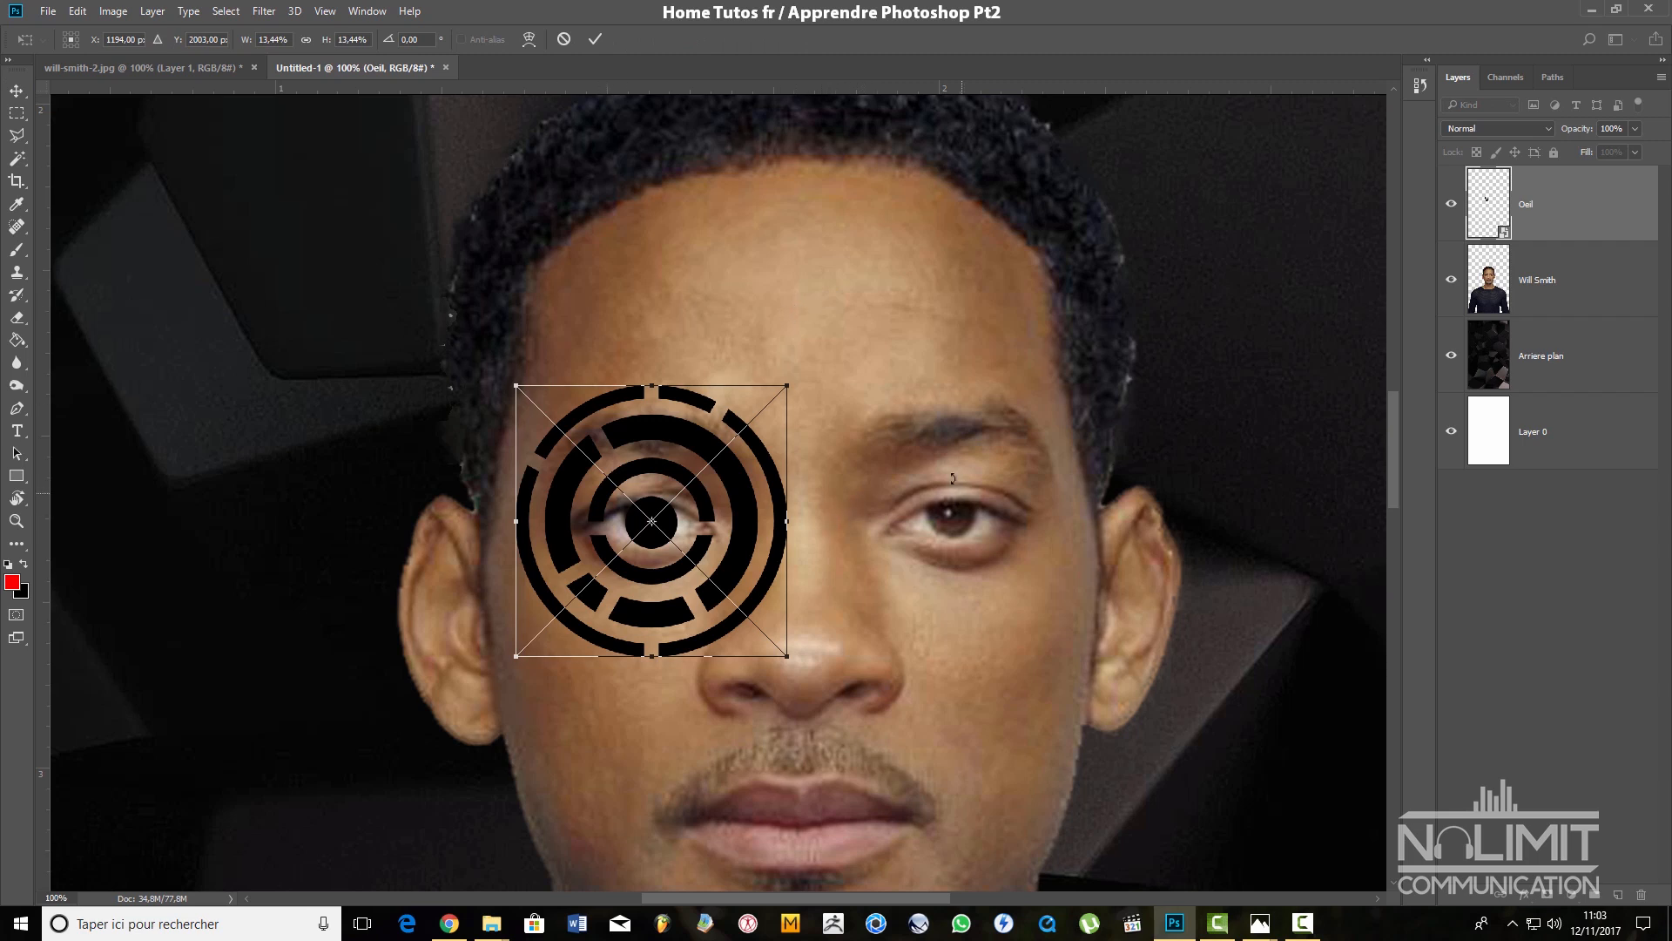
key("Return")
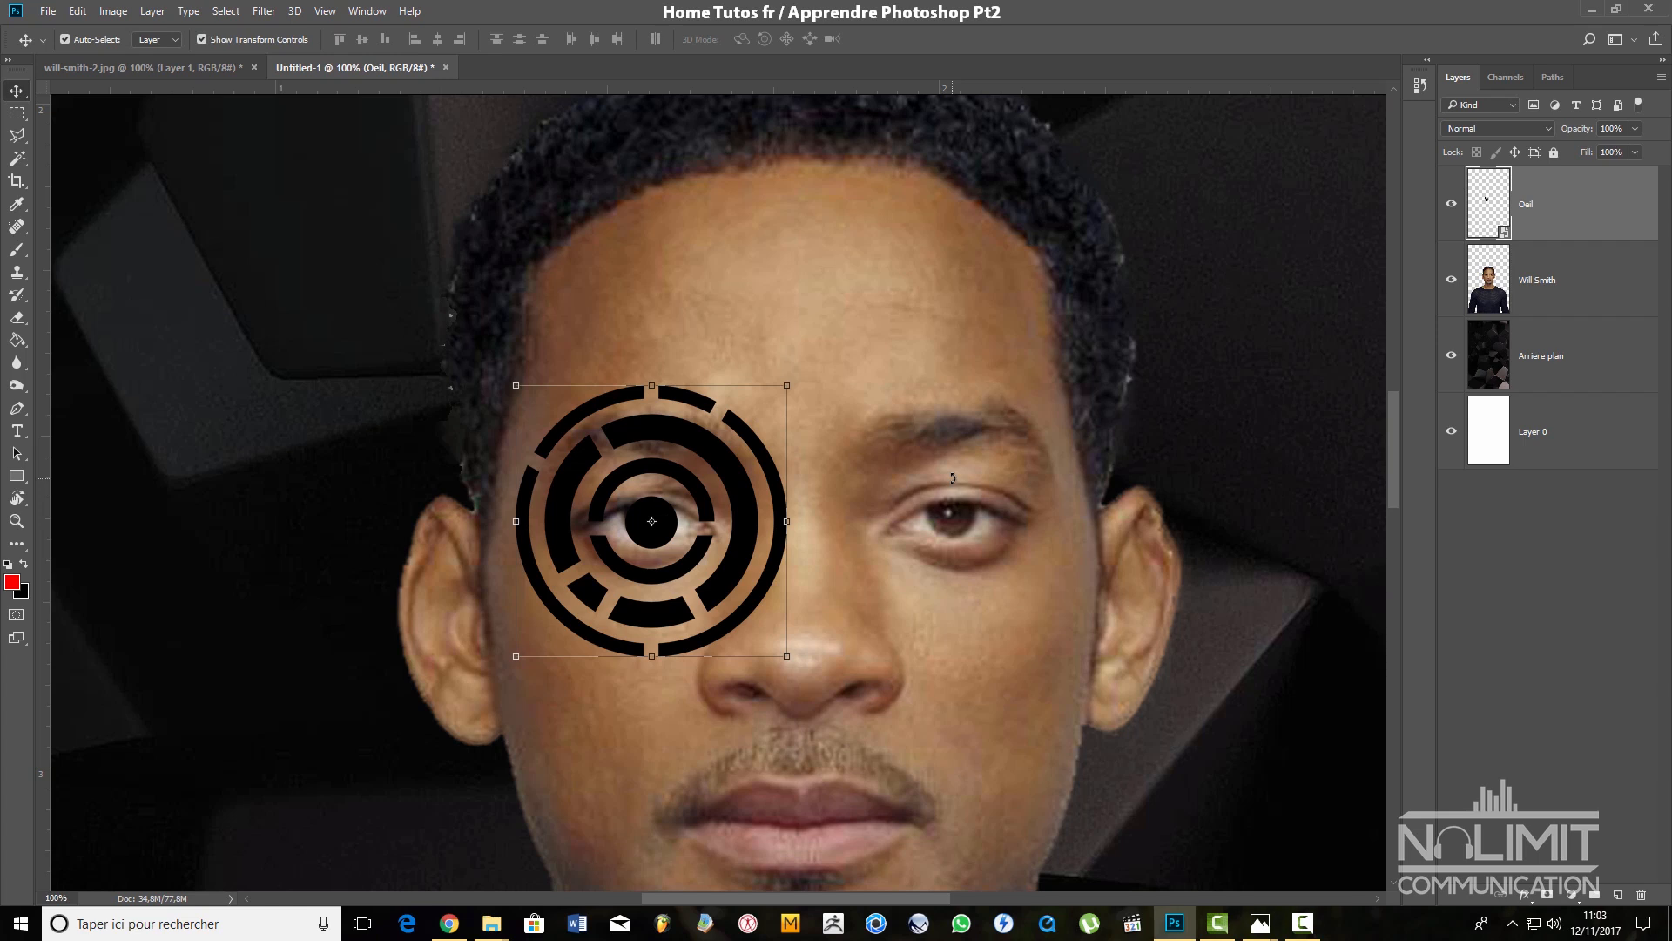
key("ctrl+t")
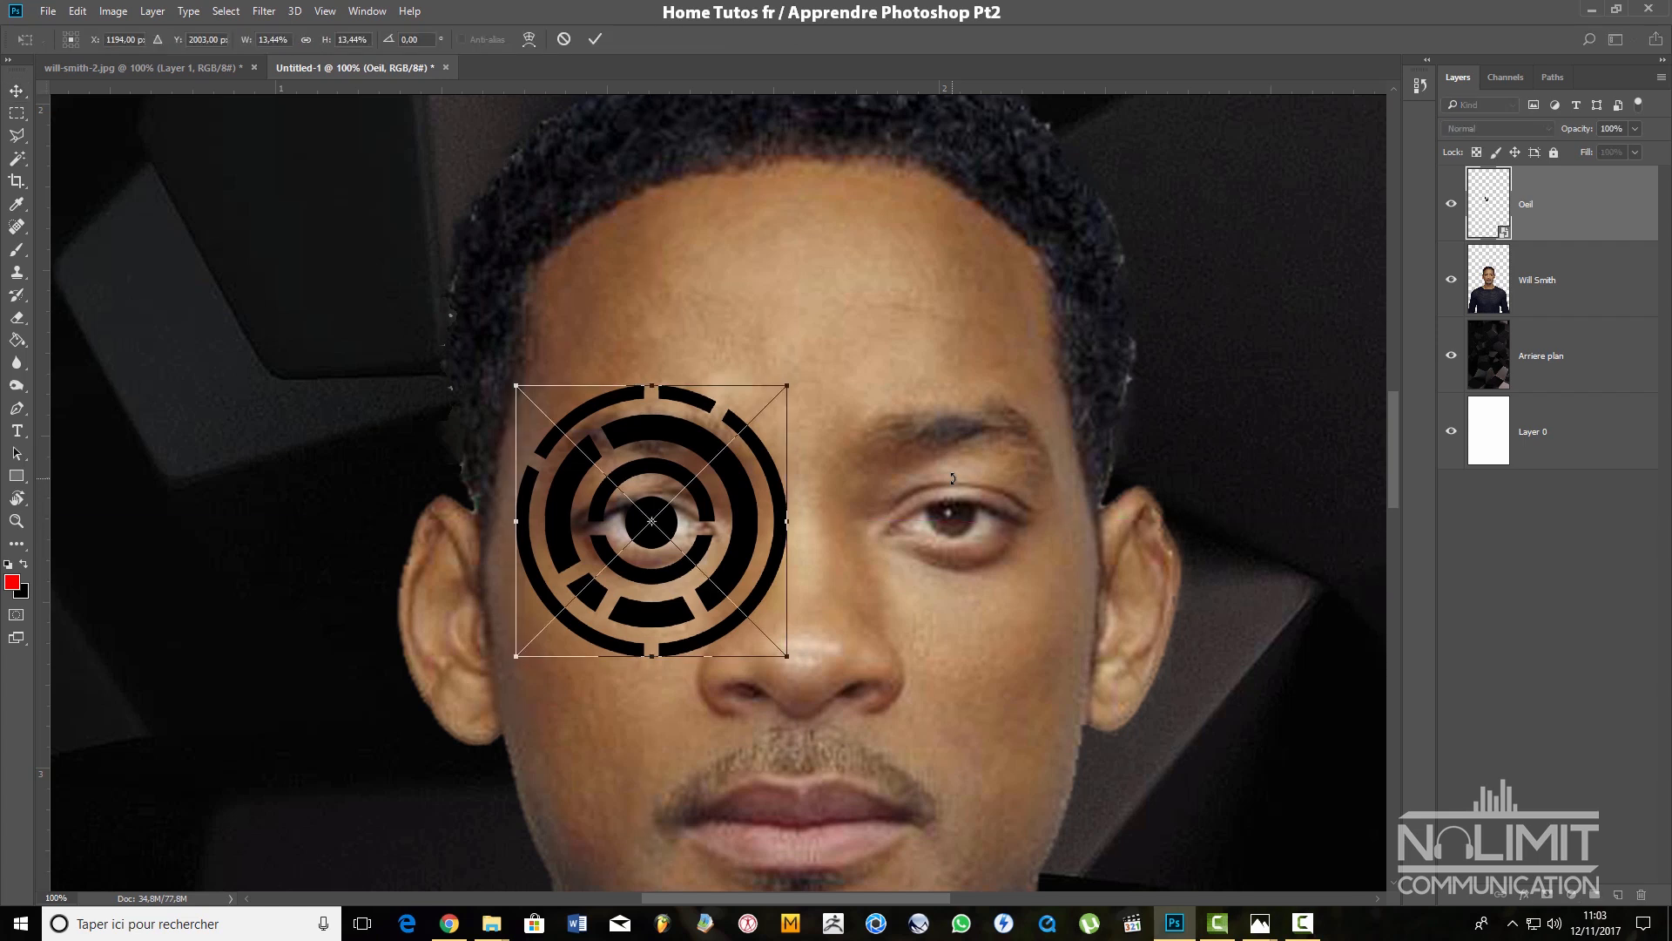
key("Return")
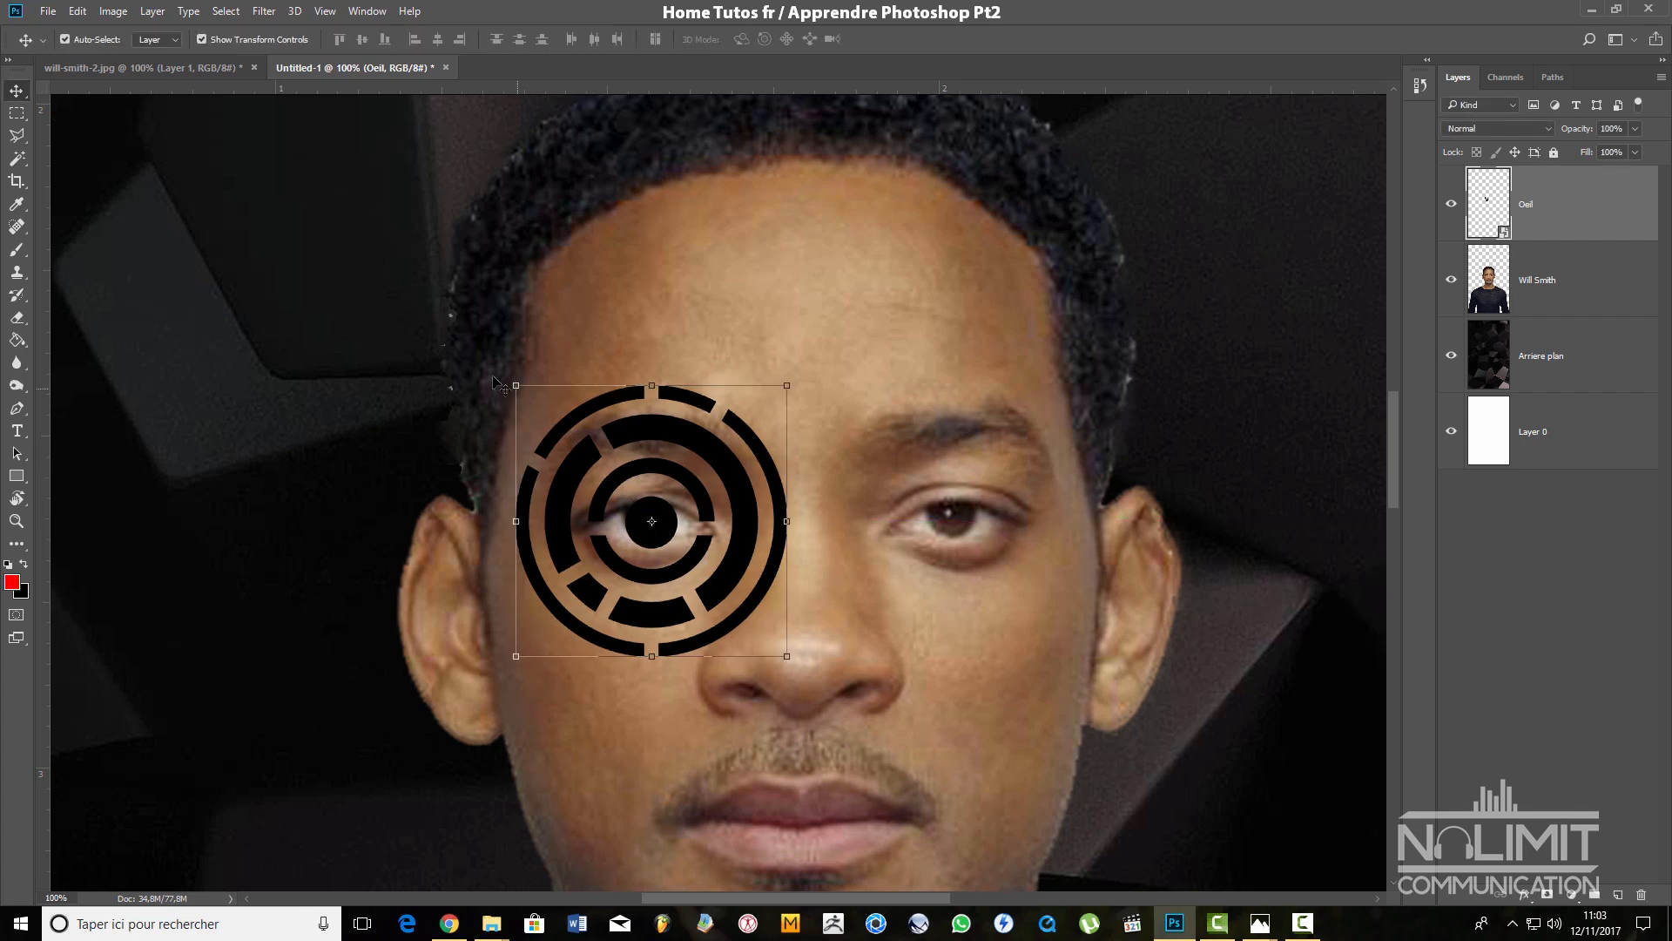
Scale the Oeil rings down proportionally to 3.49% with Free Transform and place them over the right eye's iris
key("ctrl+t")
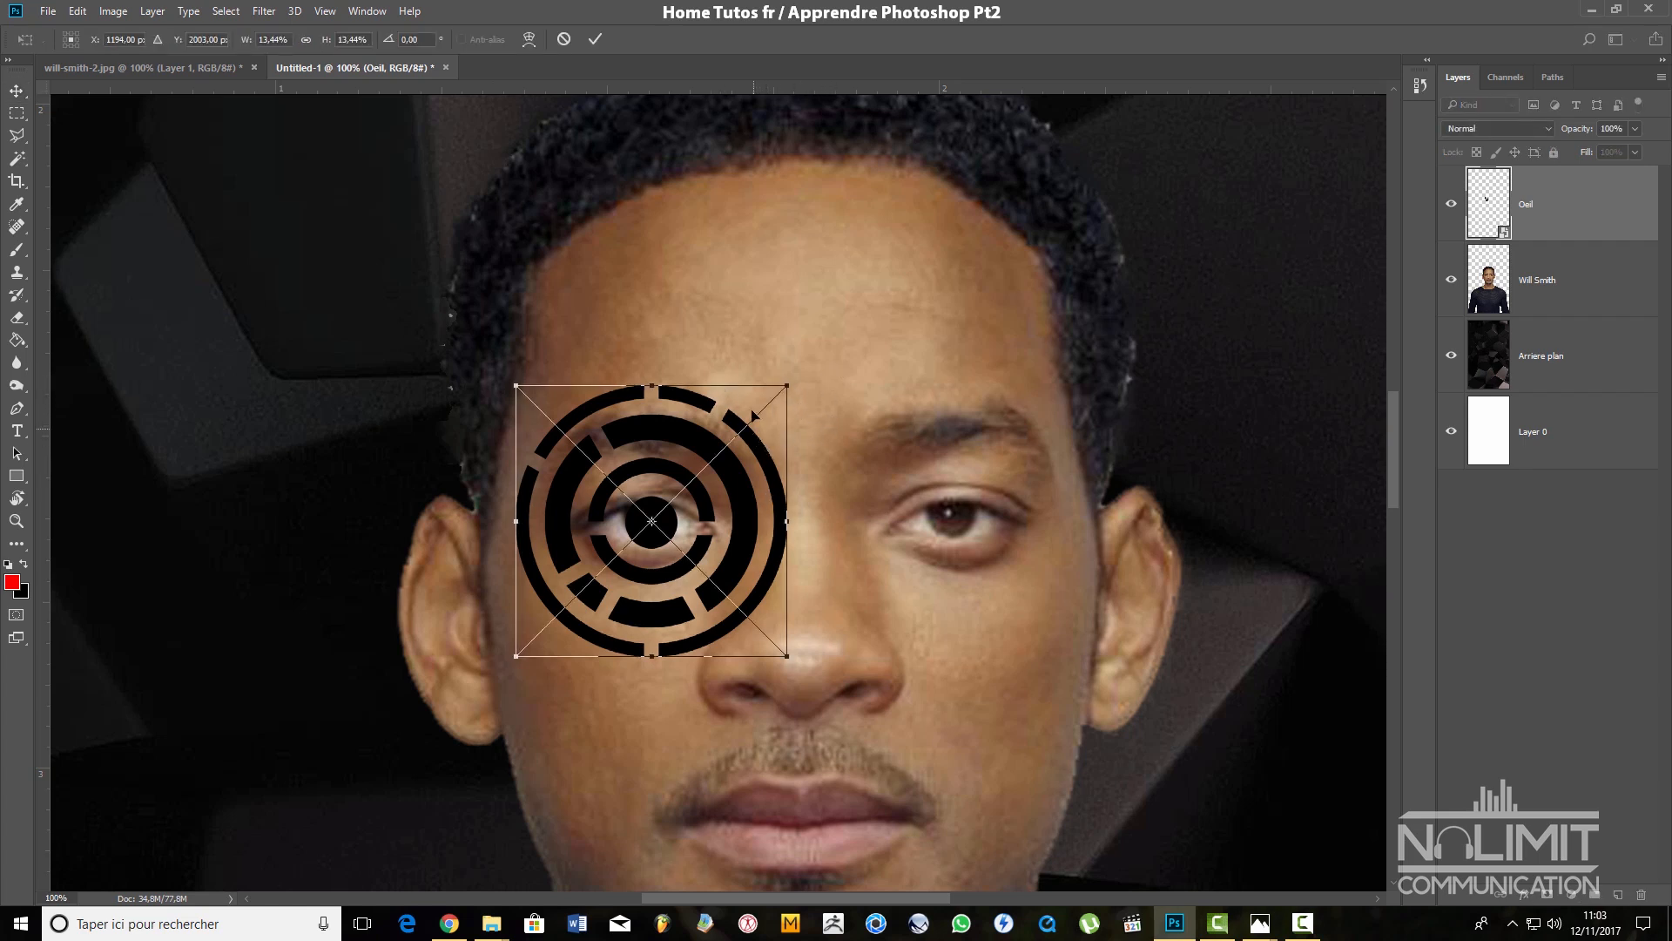
left_click_drag(787, 379, 586, 587)
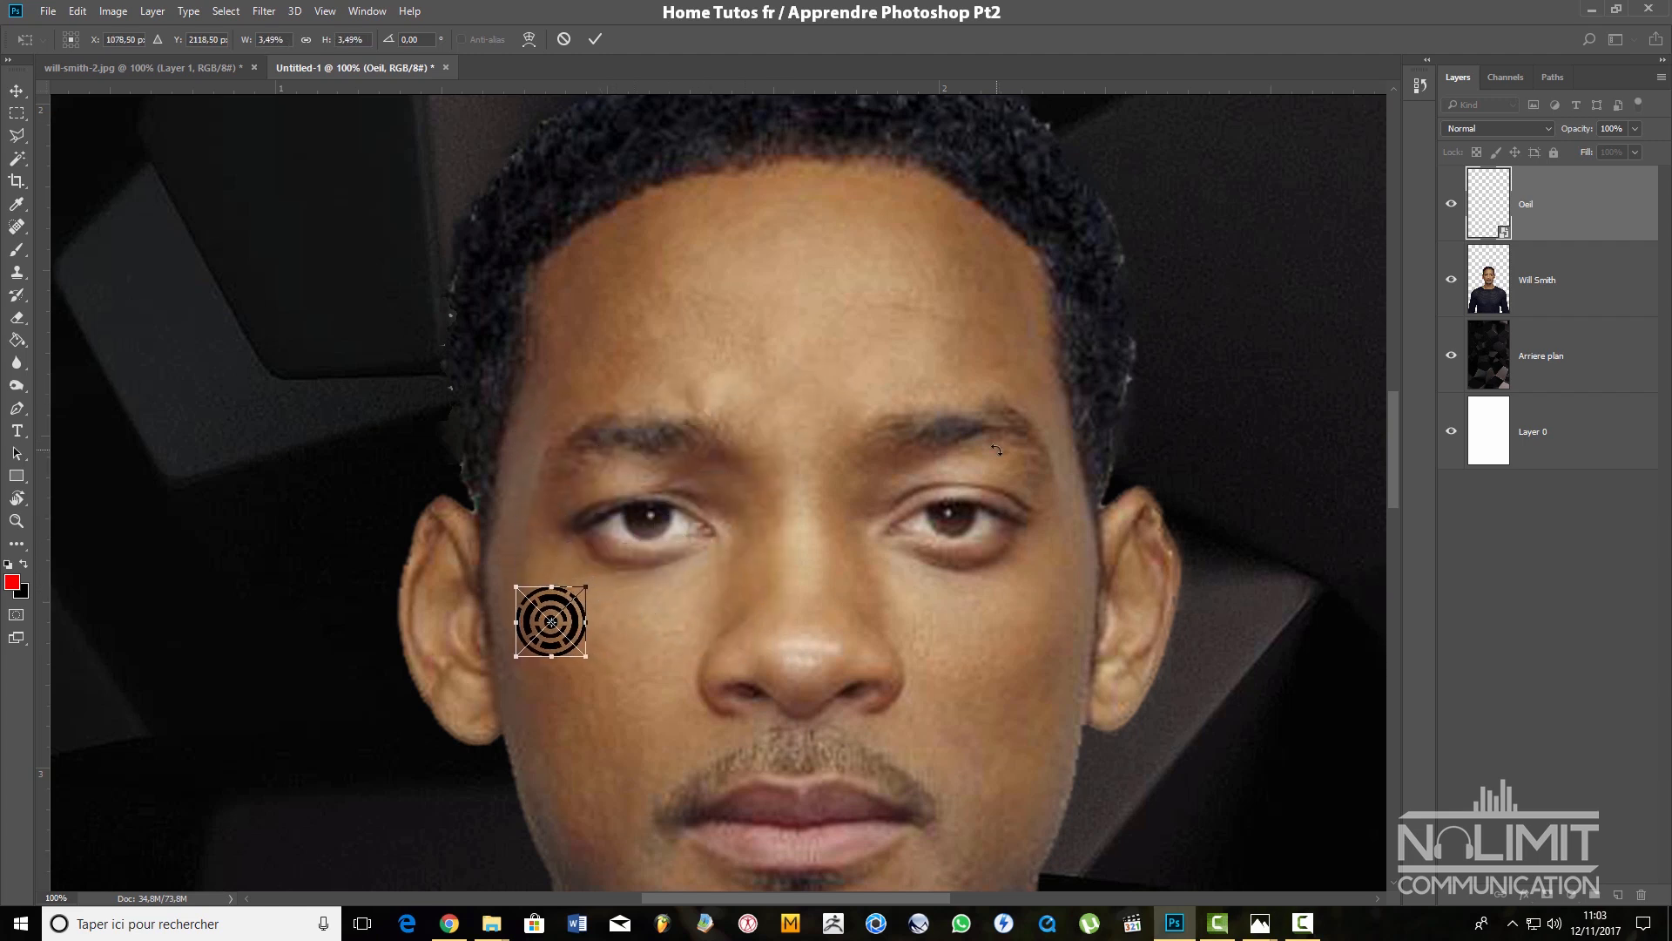
key("ctrl+plus")
left_click_drag(448, 708, 853, 274)
key("ctrl+plus")
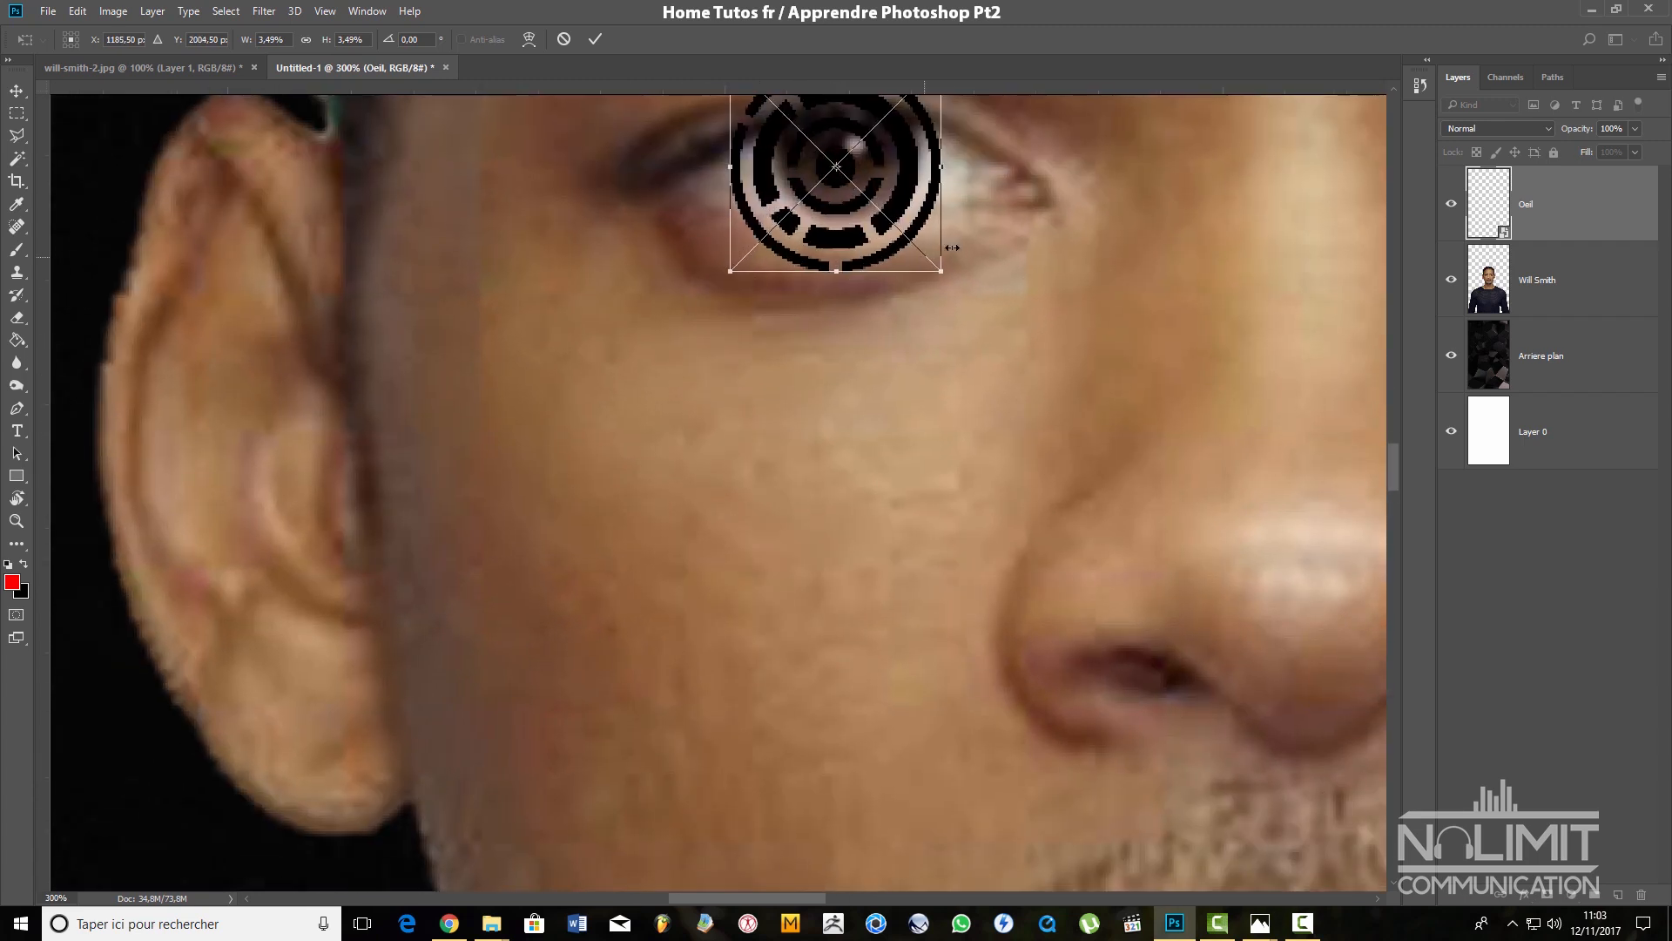
Refine the Oeil rings to 2.63% so they fit around the iris, and apply the transformation
left_click_drag(978, 269, 836, 534)
left_click_drag(582, 541, 630, 499)
left_click_drag(796, 332, 705, 394)
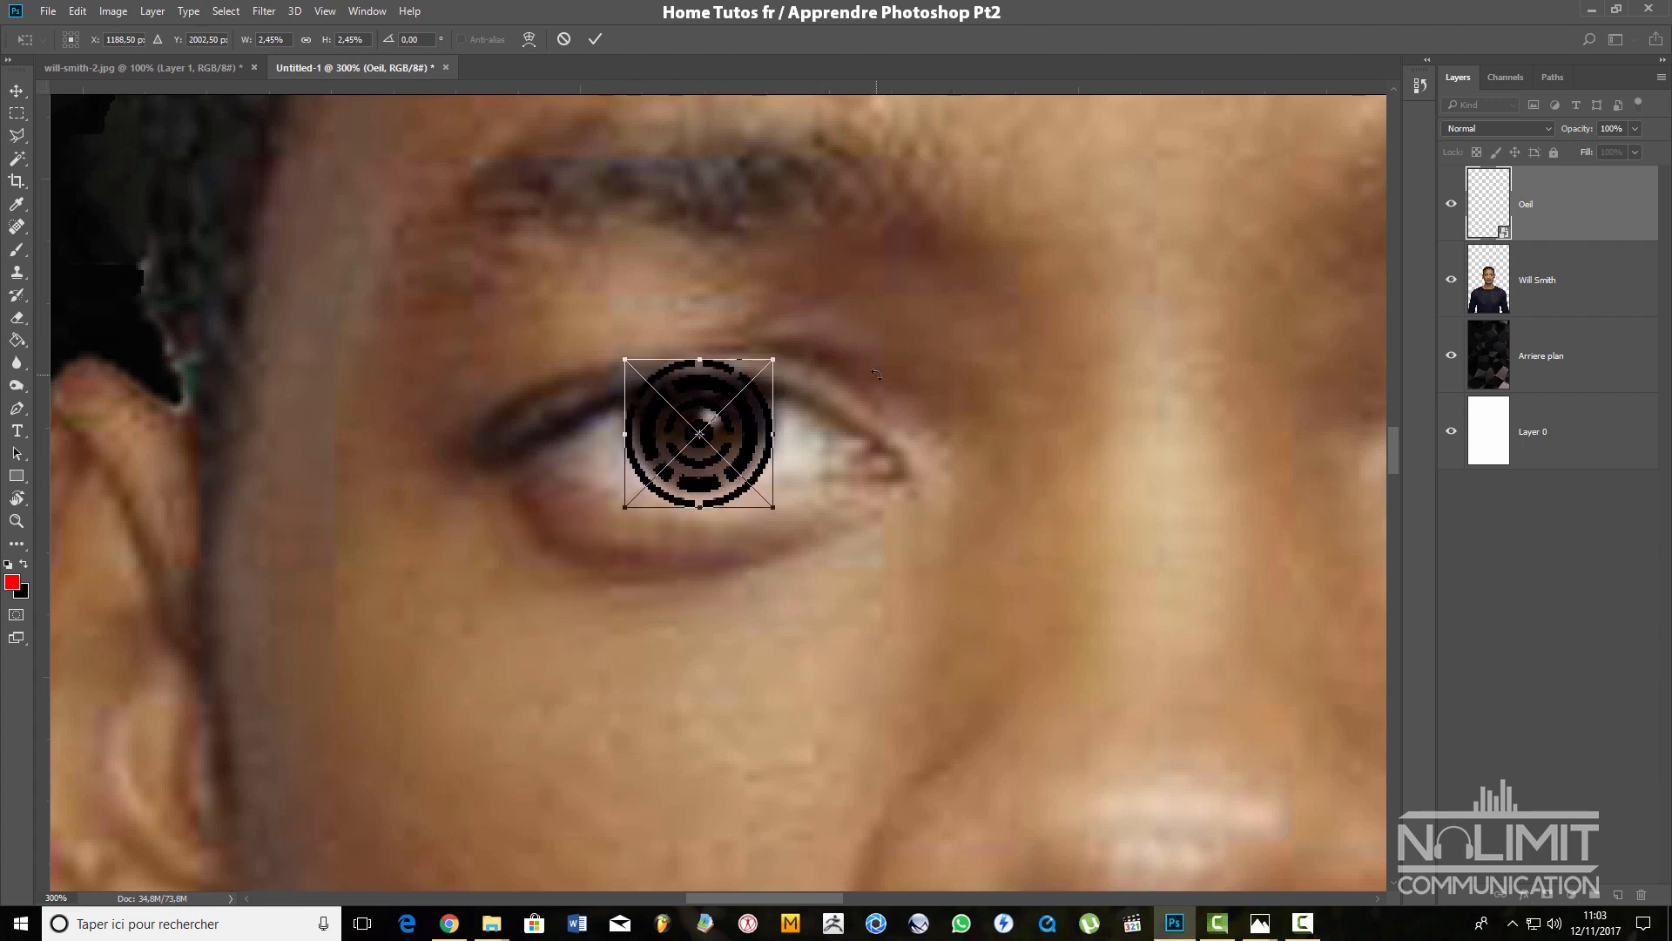
left_click_drag(625, 509, 615, 517)
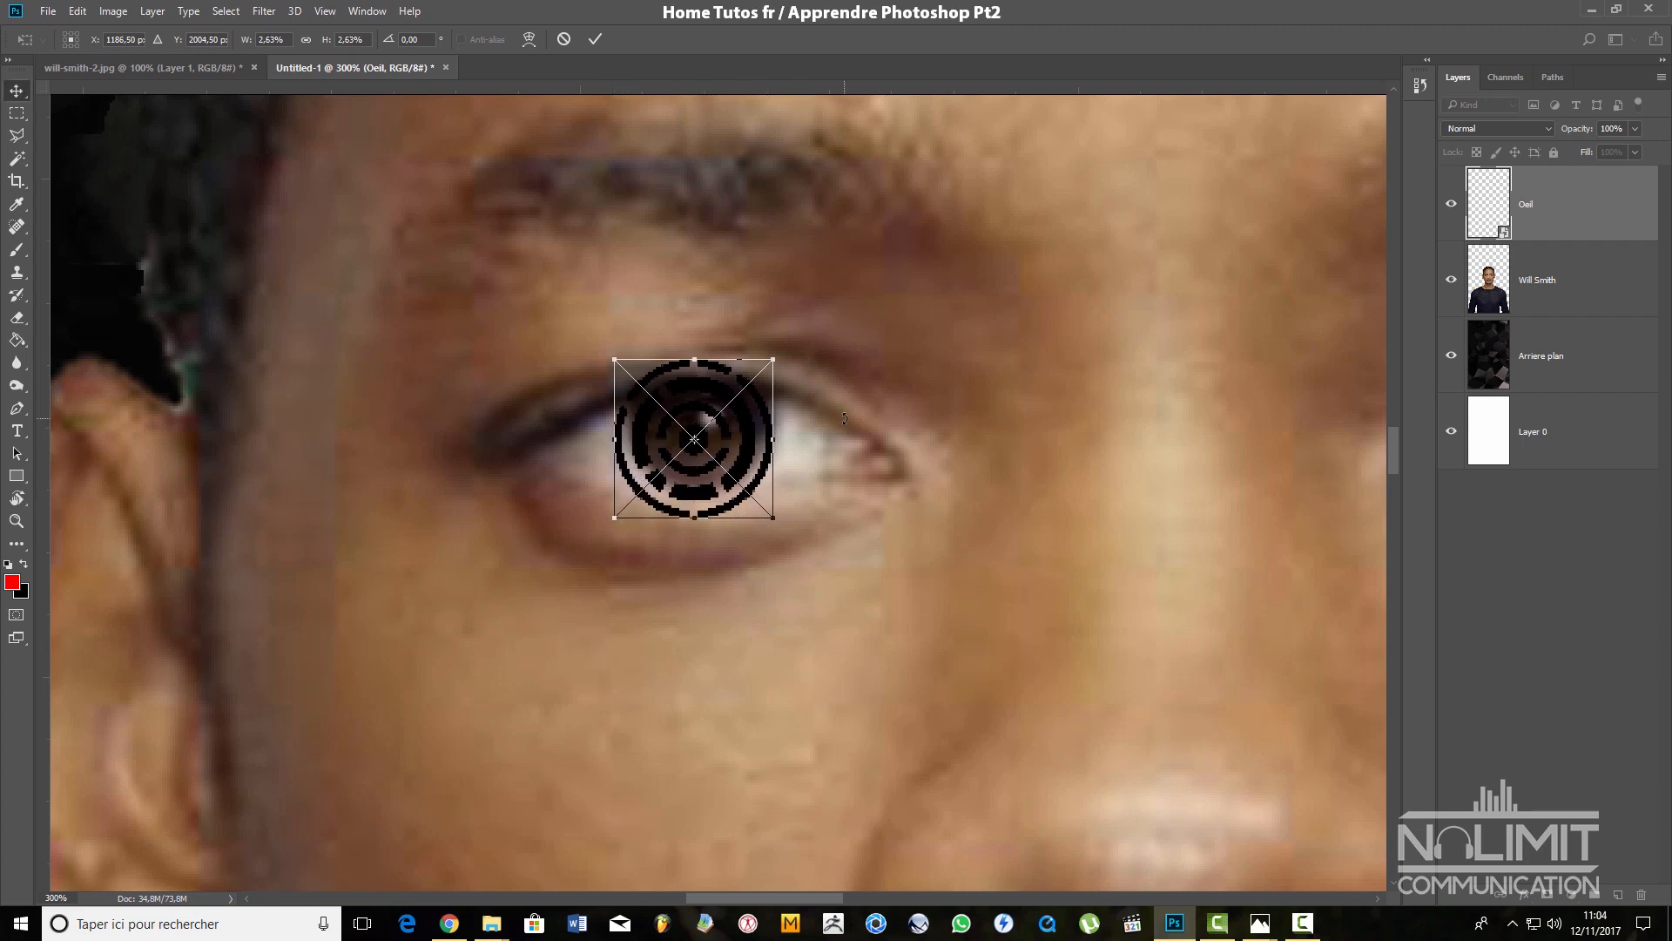
key("Return")
Check the rings on the eye, hide the Oeil layer and make Will Smith the active layer
left_click(925, 424)
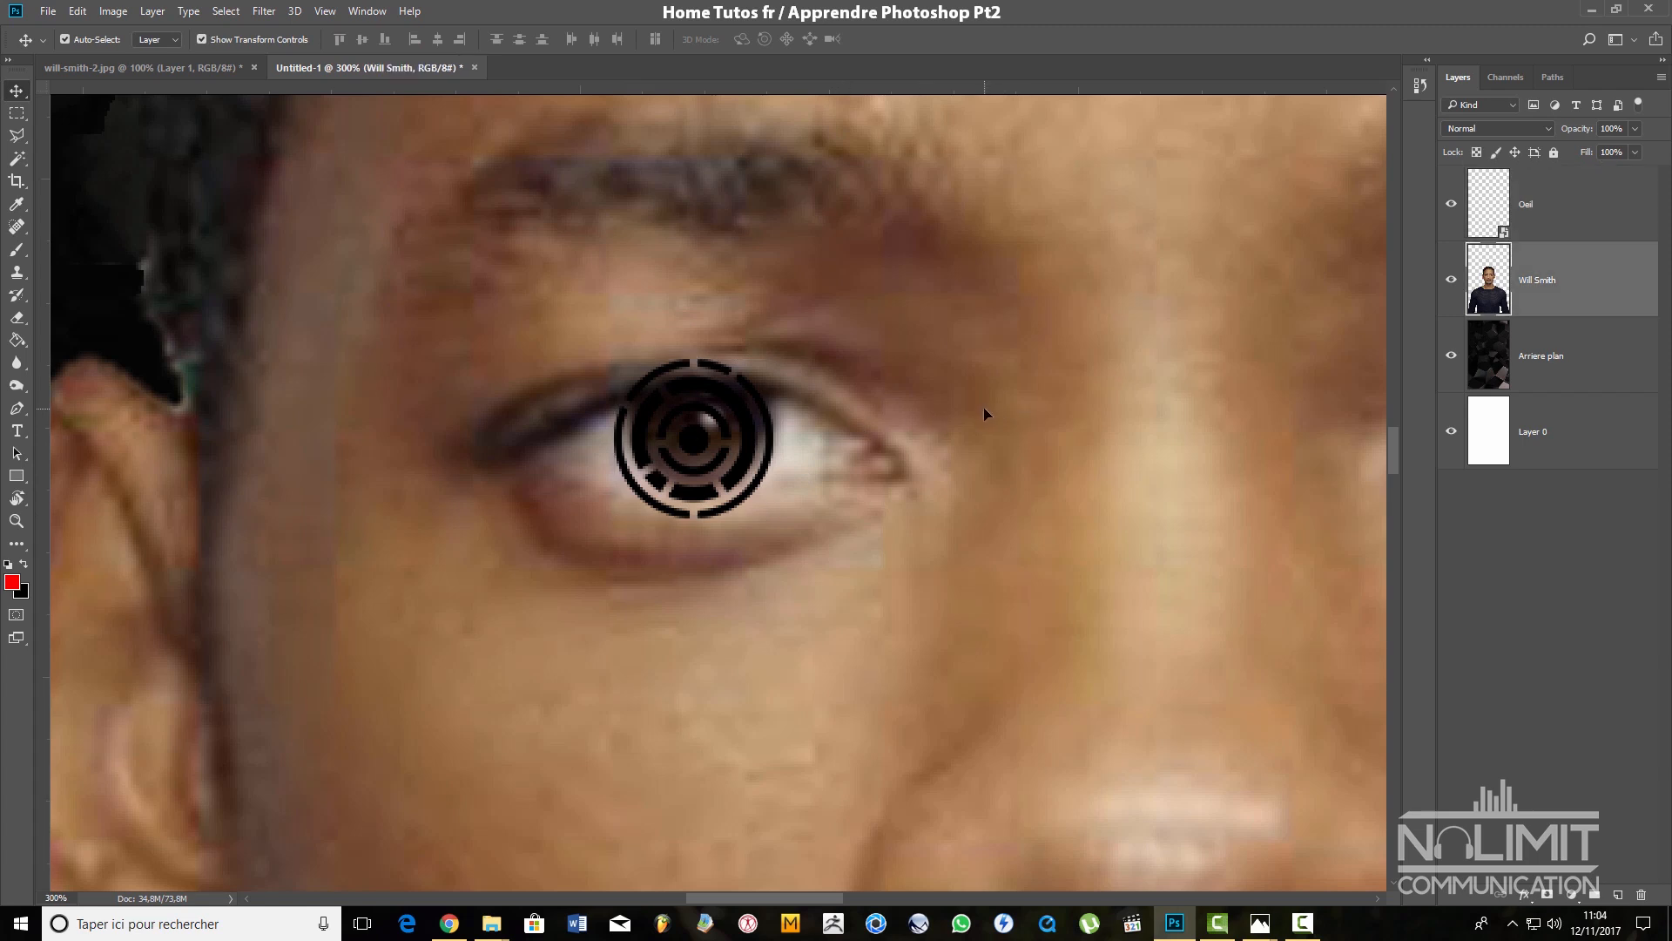
scroll(914, 358, "up", 2)
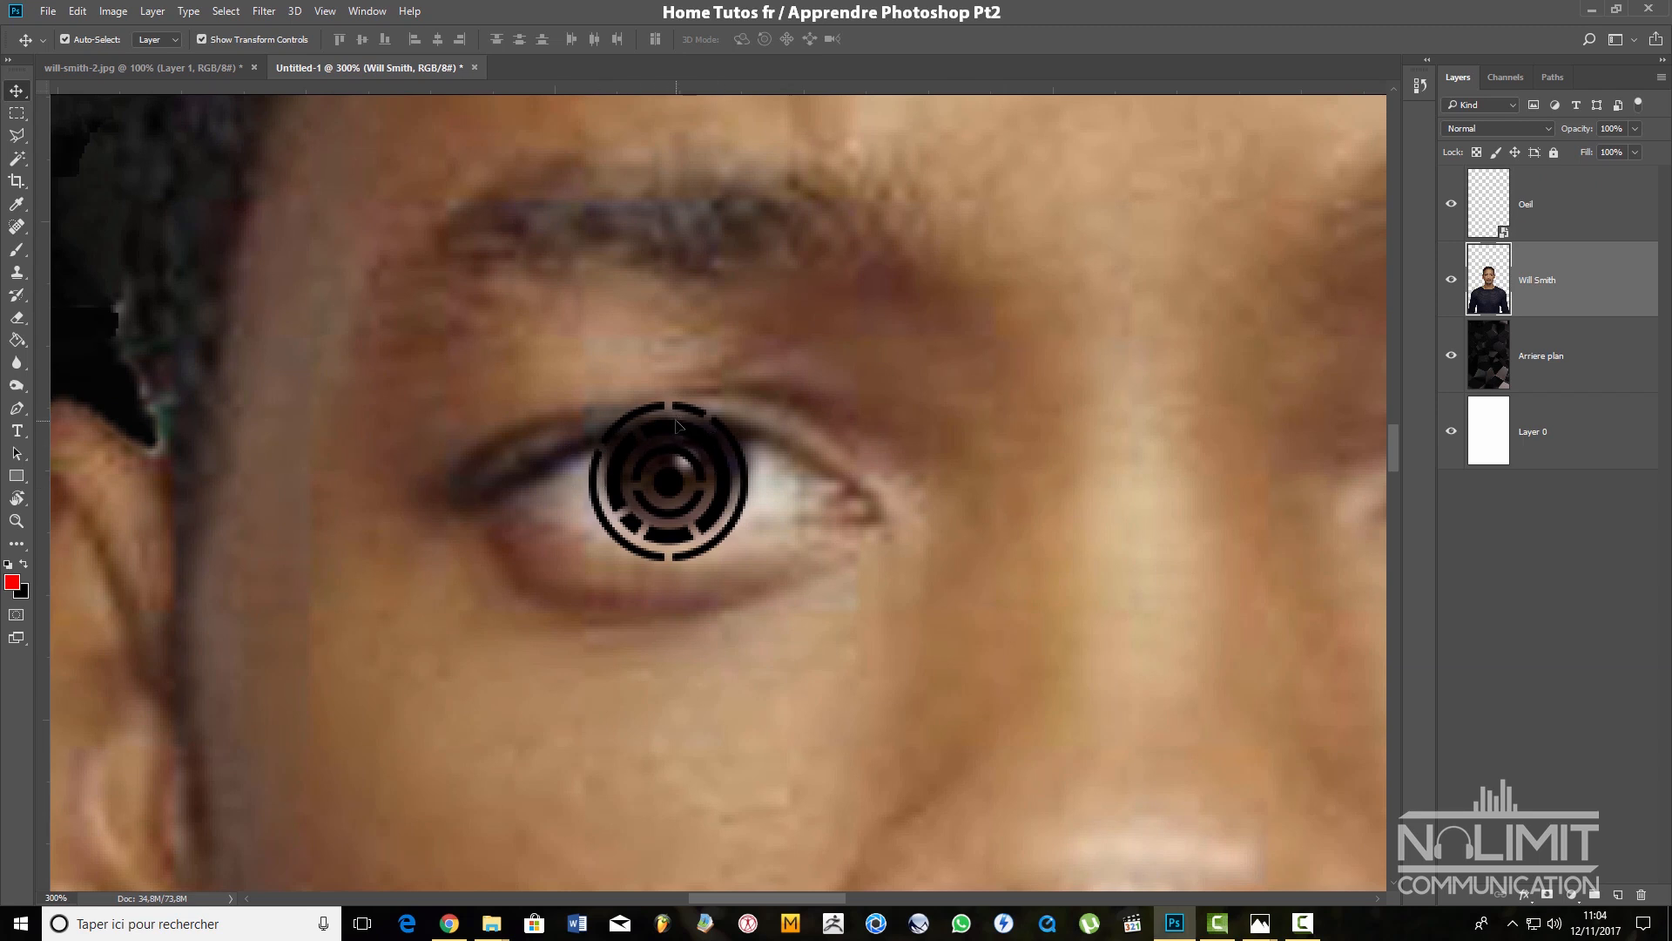
key("ctrl+1")
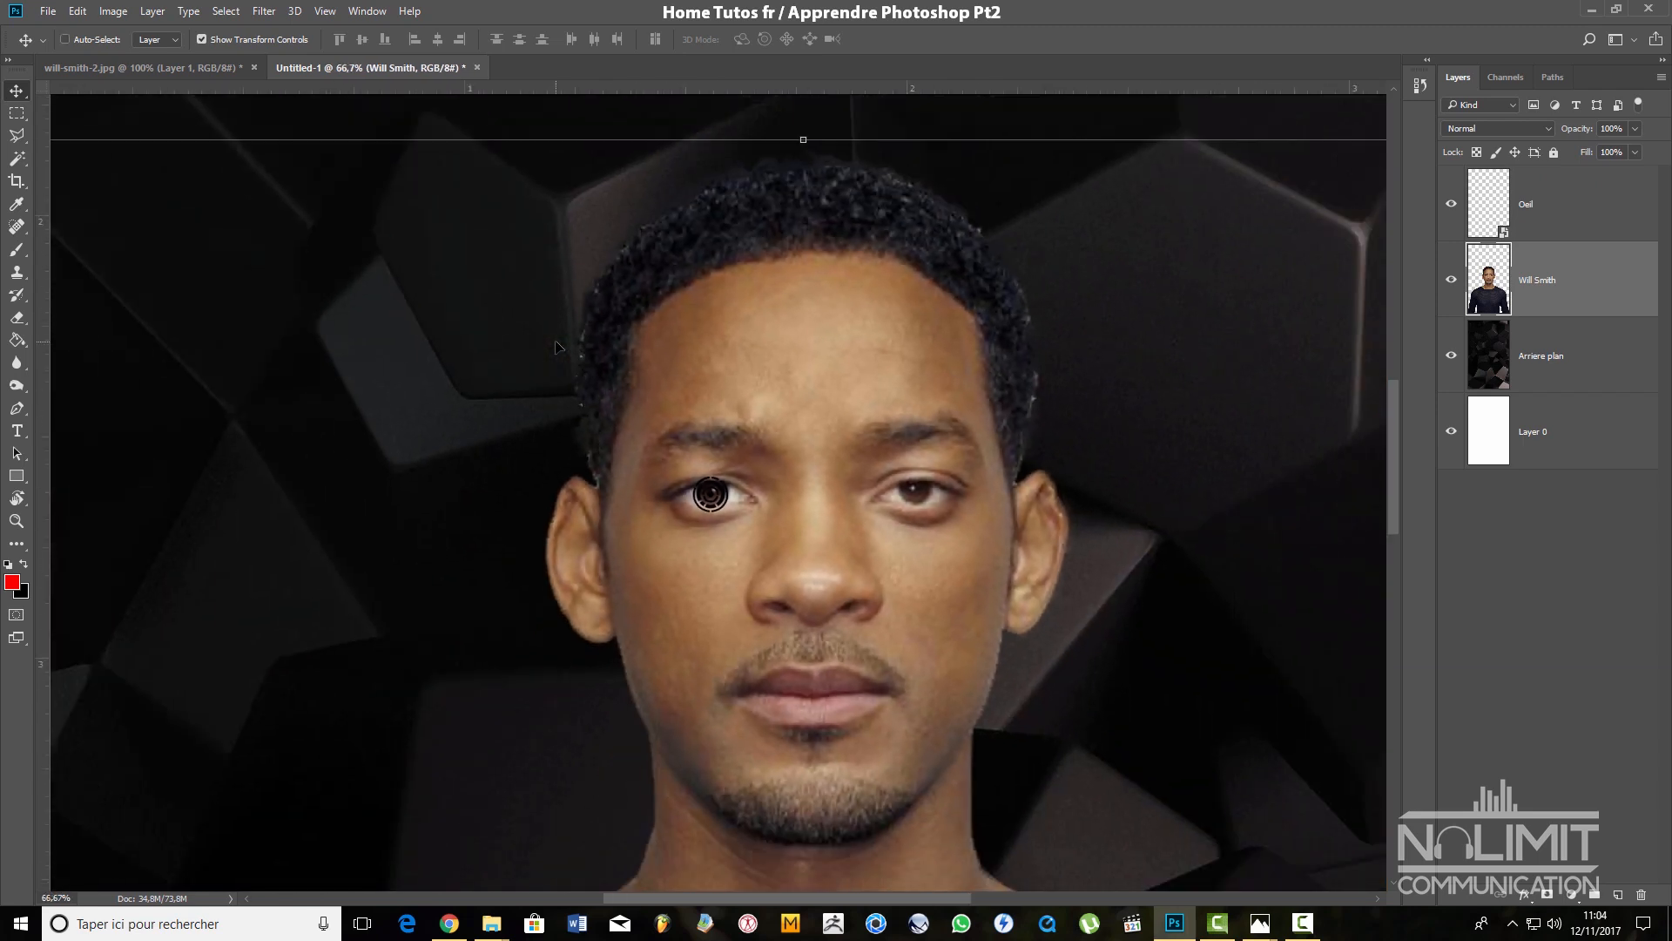
key("ctrl+plus")
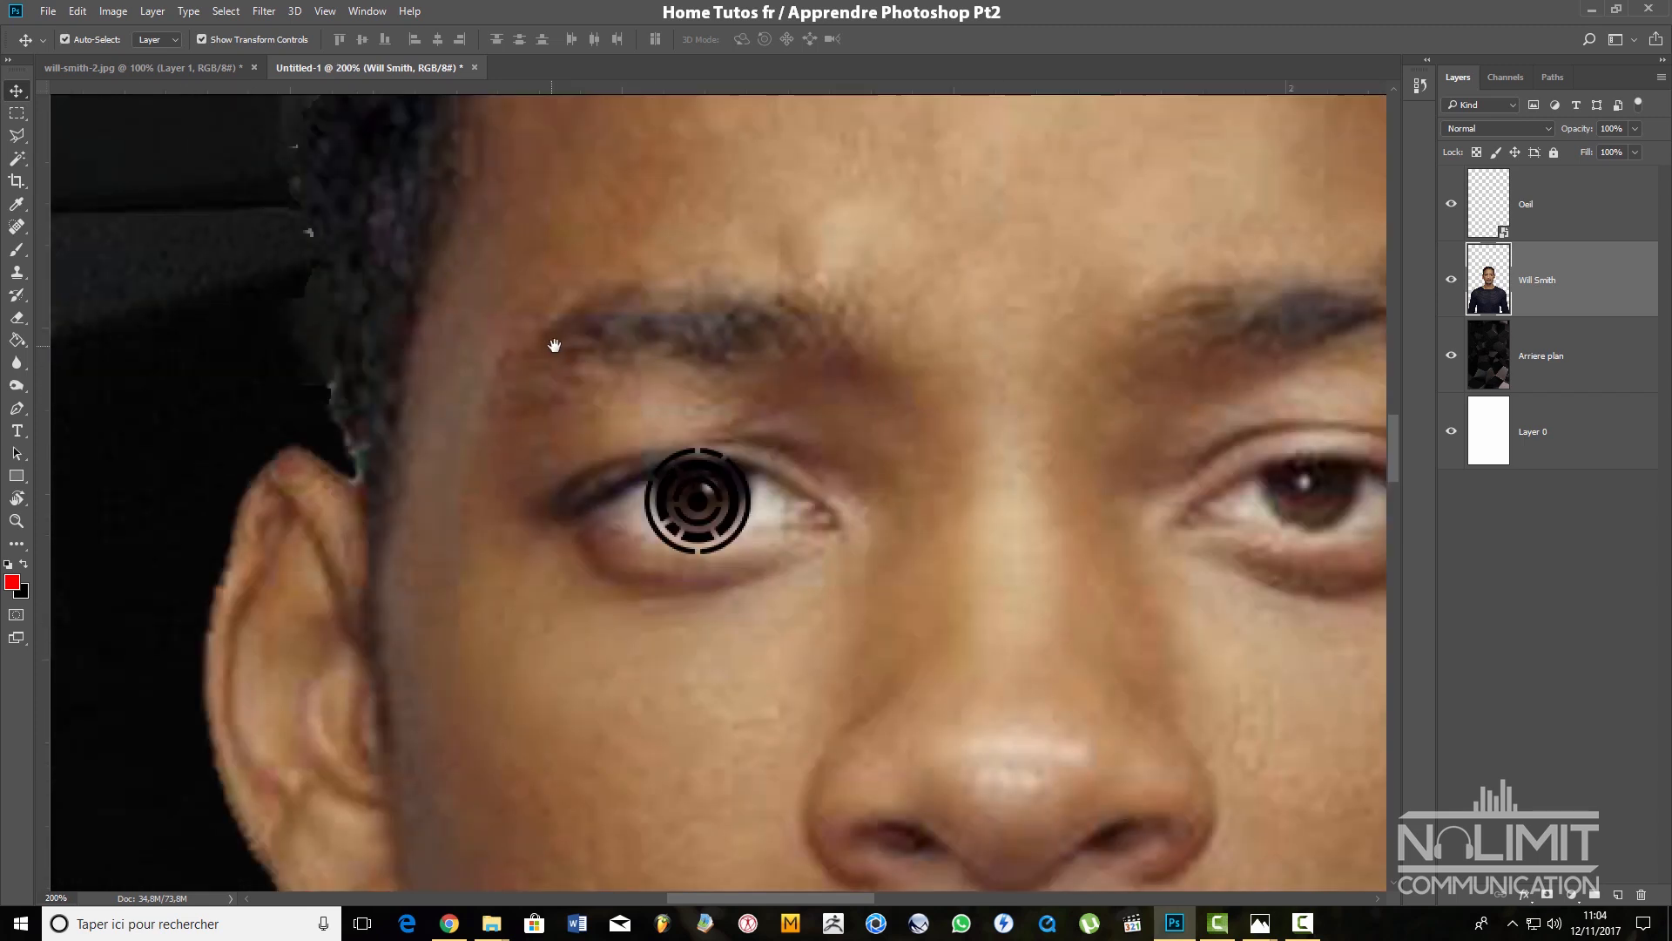
left_click_drag(897, 522, 908, 460)
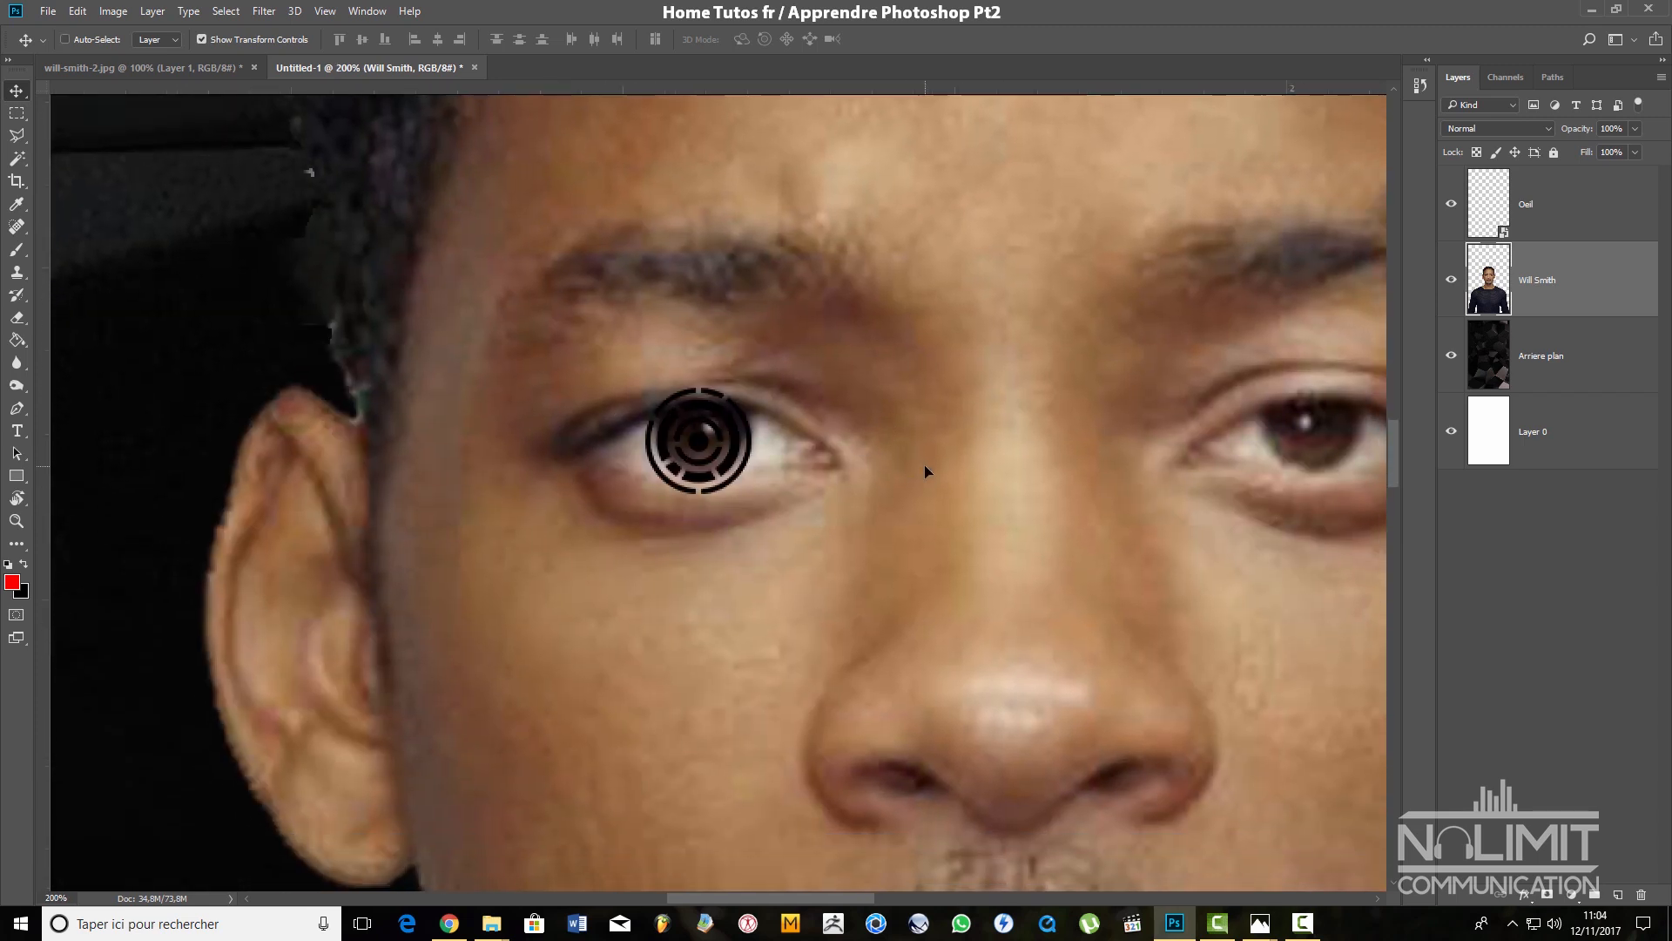
key("ctrl+plus")
left_click_drag(963, 358, 929, 420)
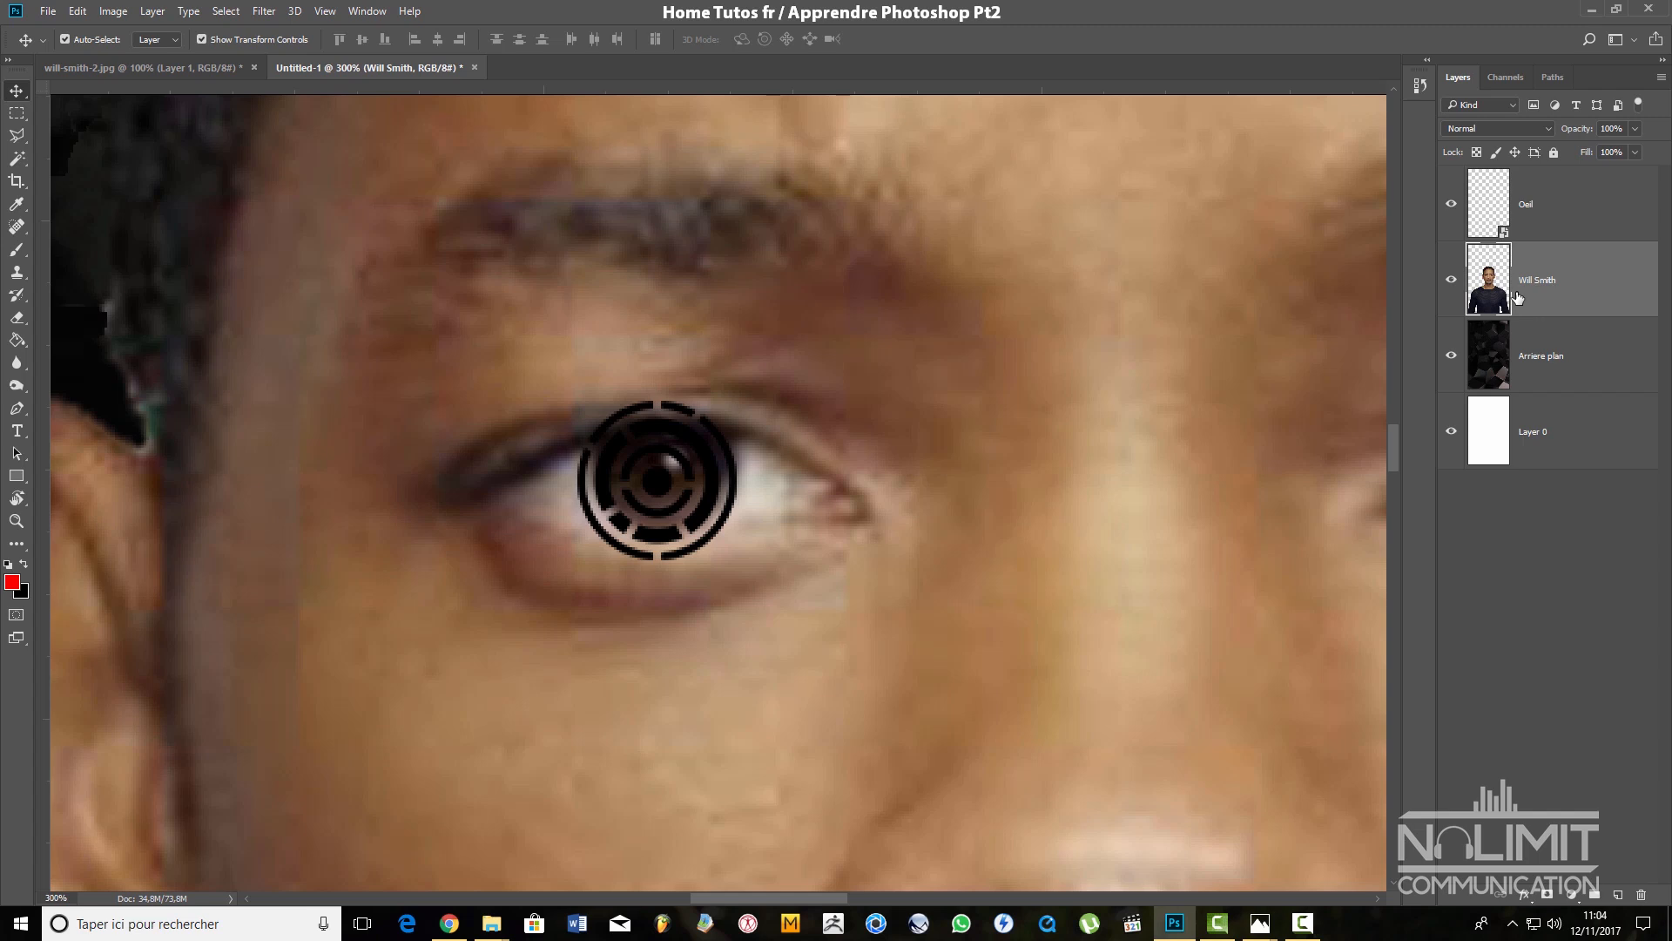
left_click(1452, 206)
left_click(1584, 214)
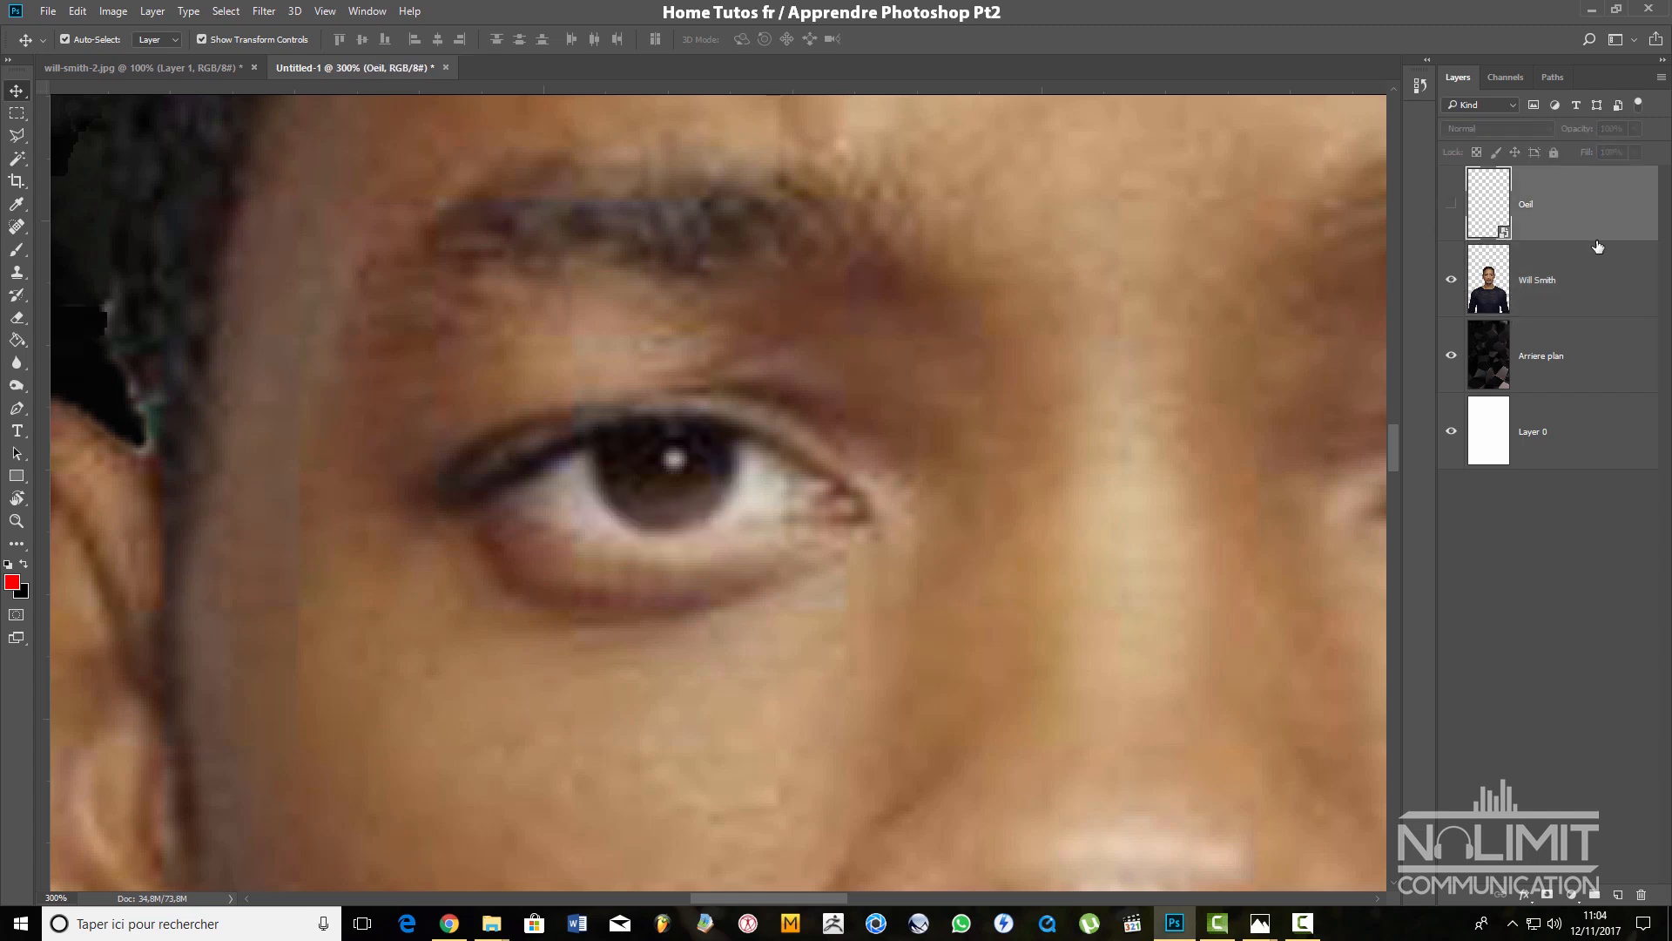
left_click(1580, 286)
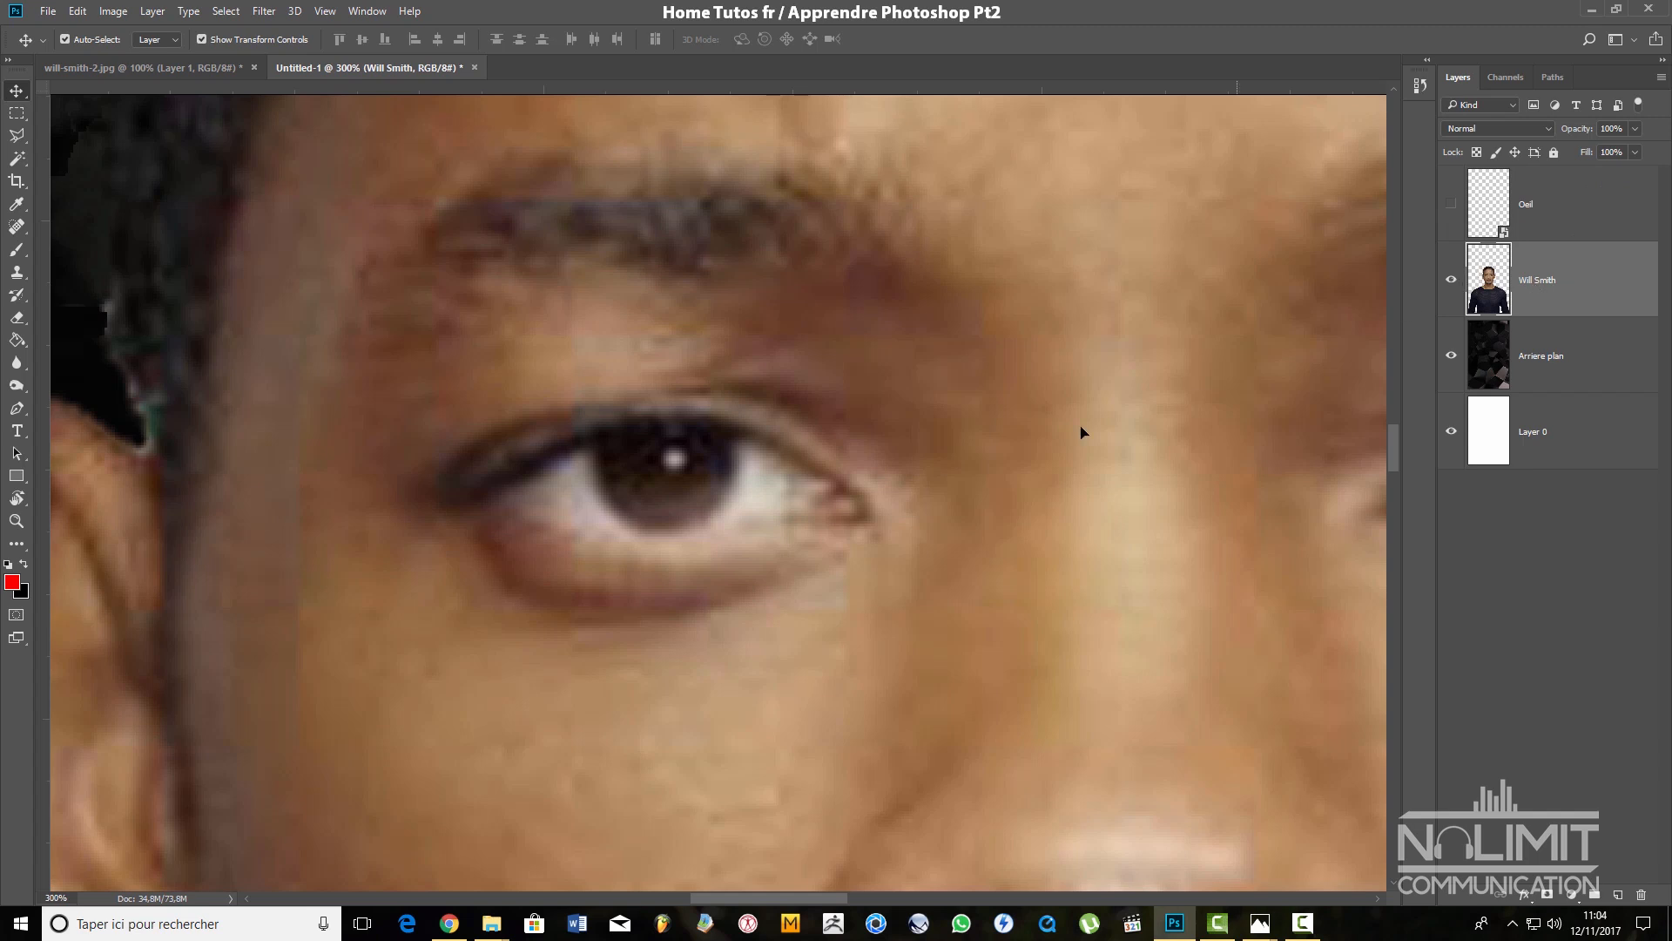
Start a Pen path curving along the upper eyelid's edge from the inner eye corner, and show the Oeil layer again
left_click(17, 410)
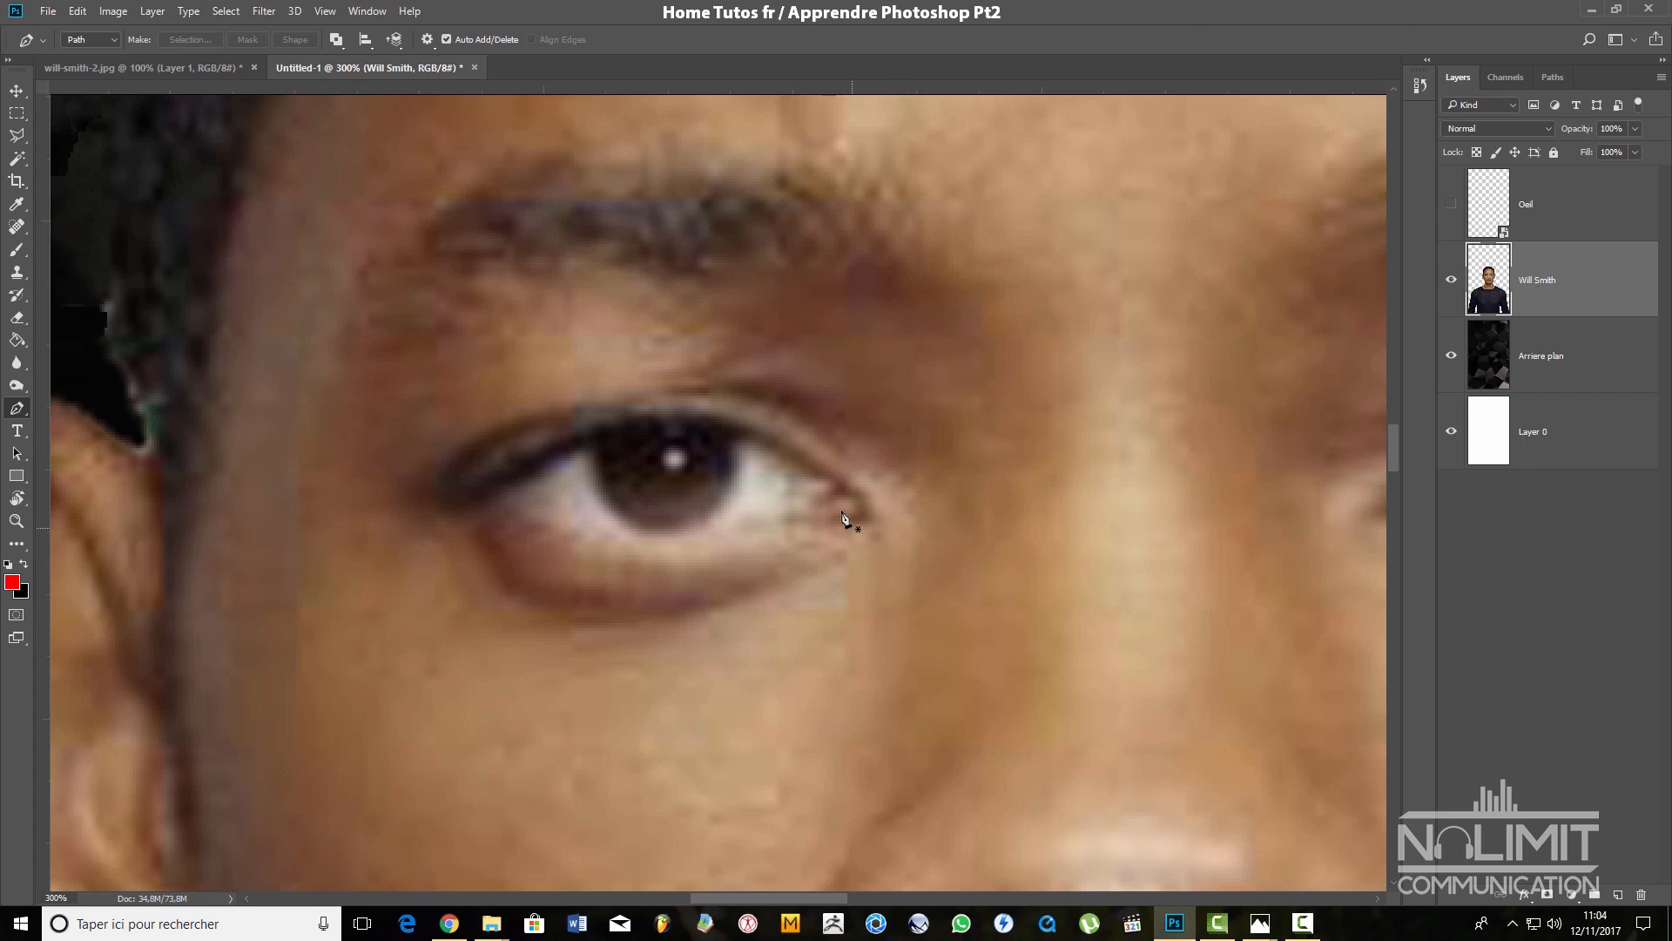
left_click(836, 484)
left_click_drag(565, 454, 414, 528)
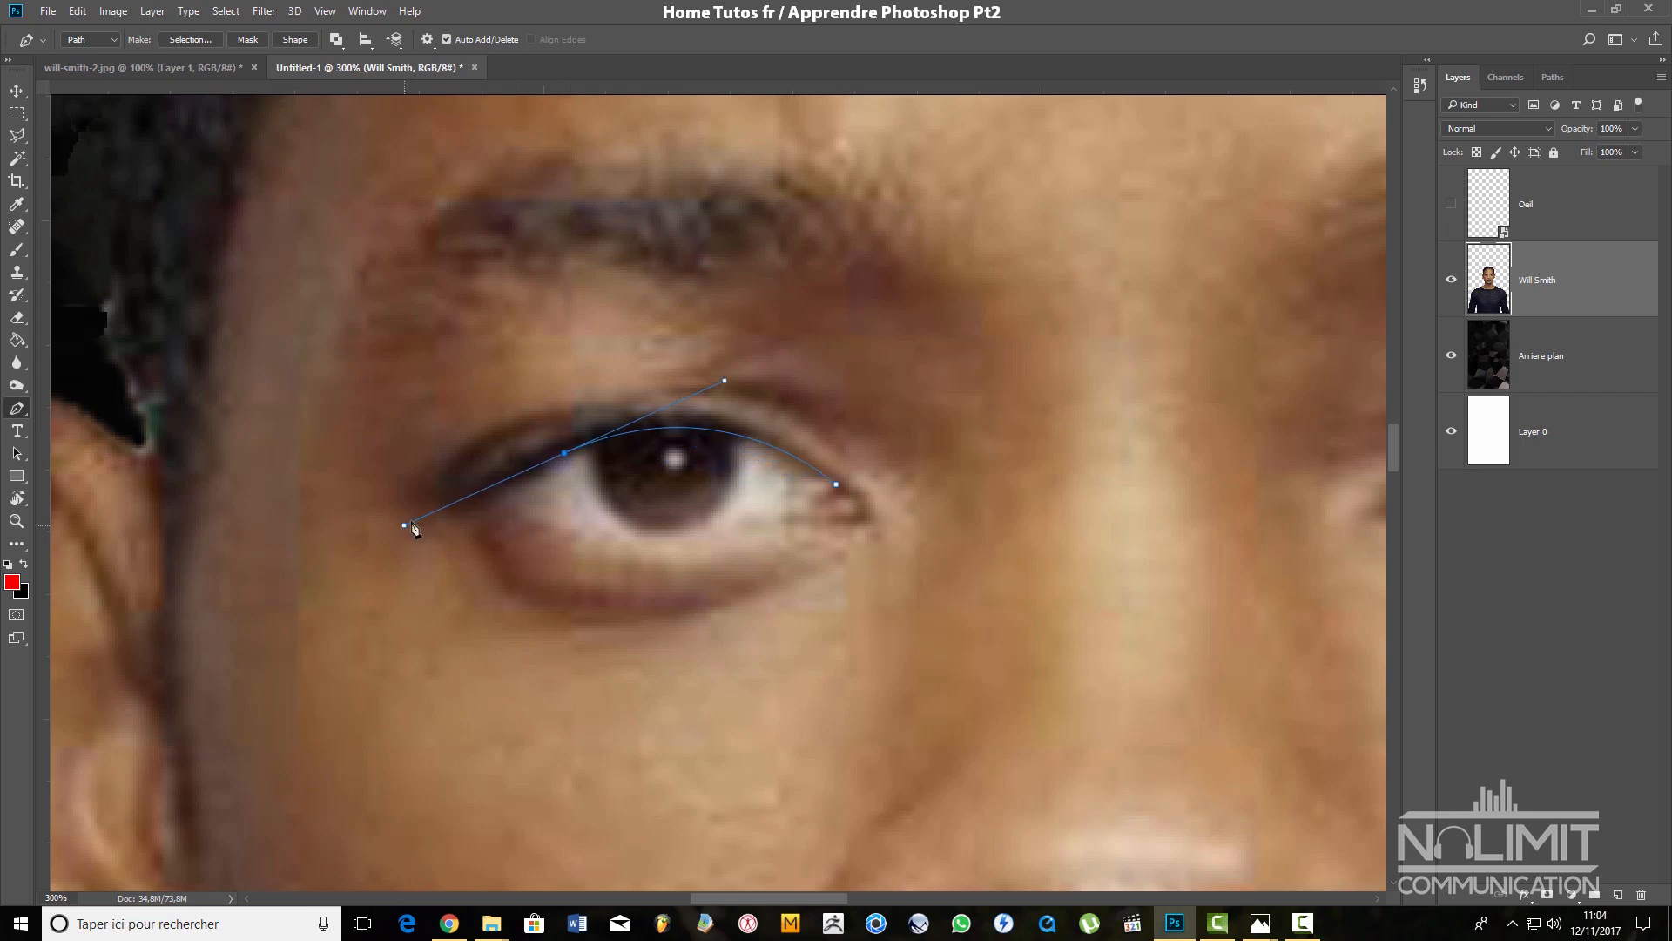
left_click(566, 454, "alt")
left_click(1451, 206)
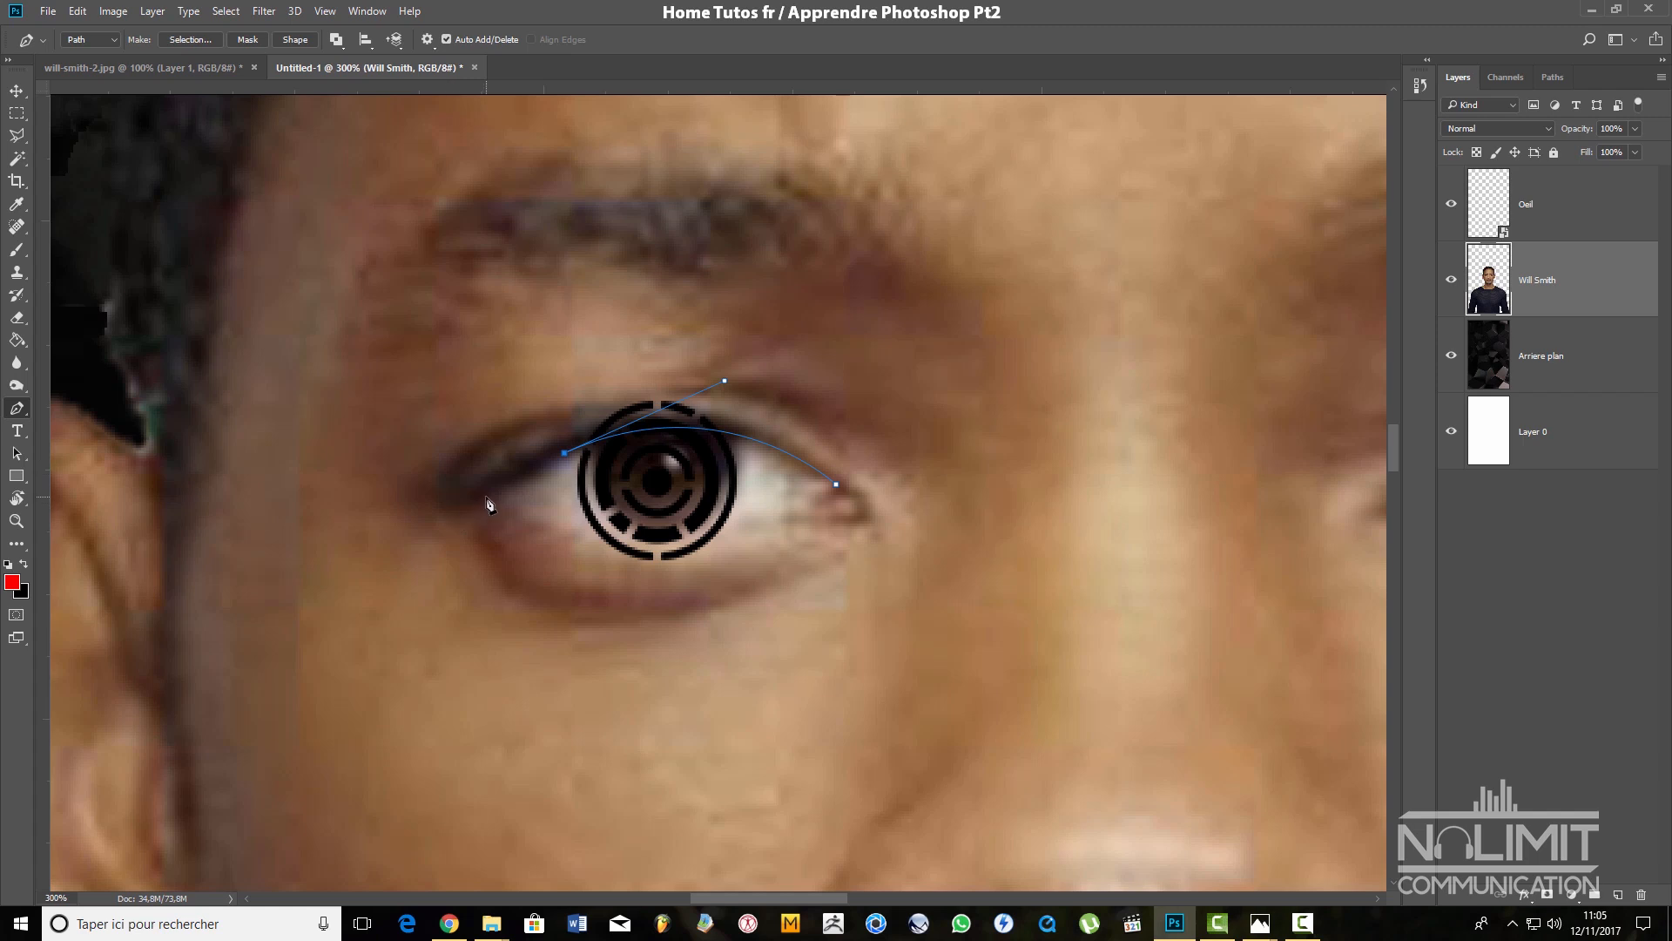
left_click(1451, 206)
left_click(1450, 207)
Continue the Pen path around the outer eye corner and above the eyelid, close it and convert it to a selection
left_click(483, 498)
left_click_drag(402, 482, 398, 434)
left_click(481, 343)
left_click(690, 299)
left_click(766, 307)
left_click_drag(837, 332, 854, 358)
left_click_drag(897, 414, 894, 503)
left_click_drag(837, 485, 823, 470)
key("ctrl+Return")
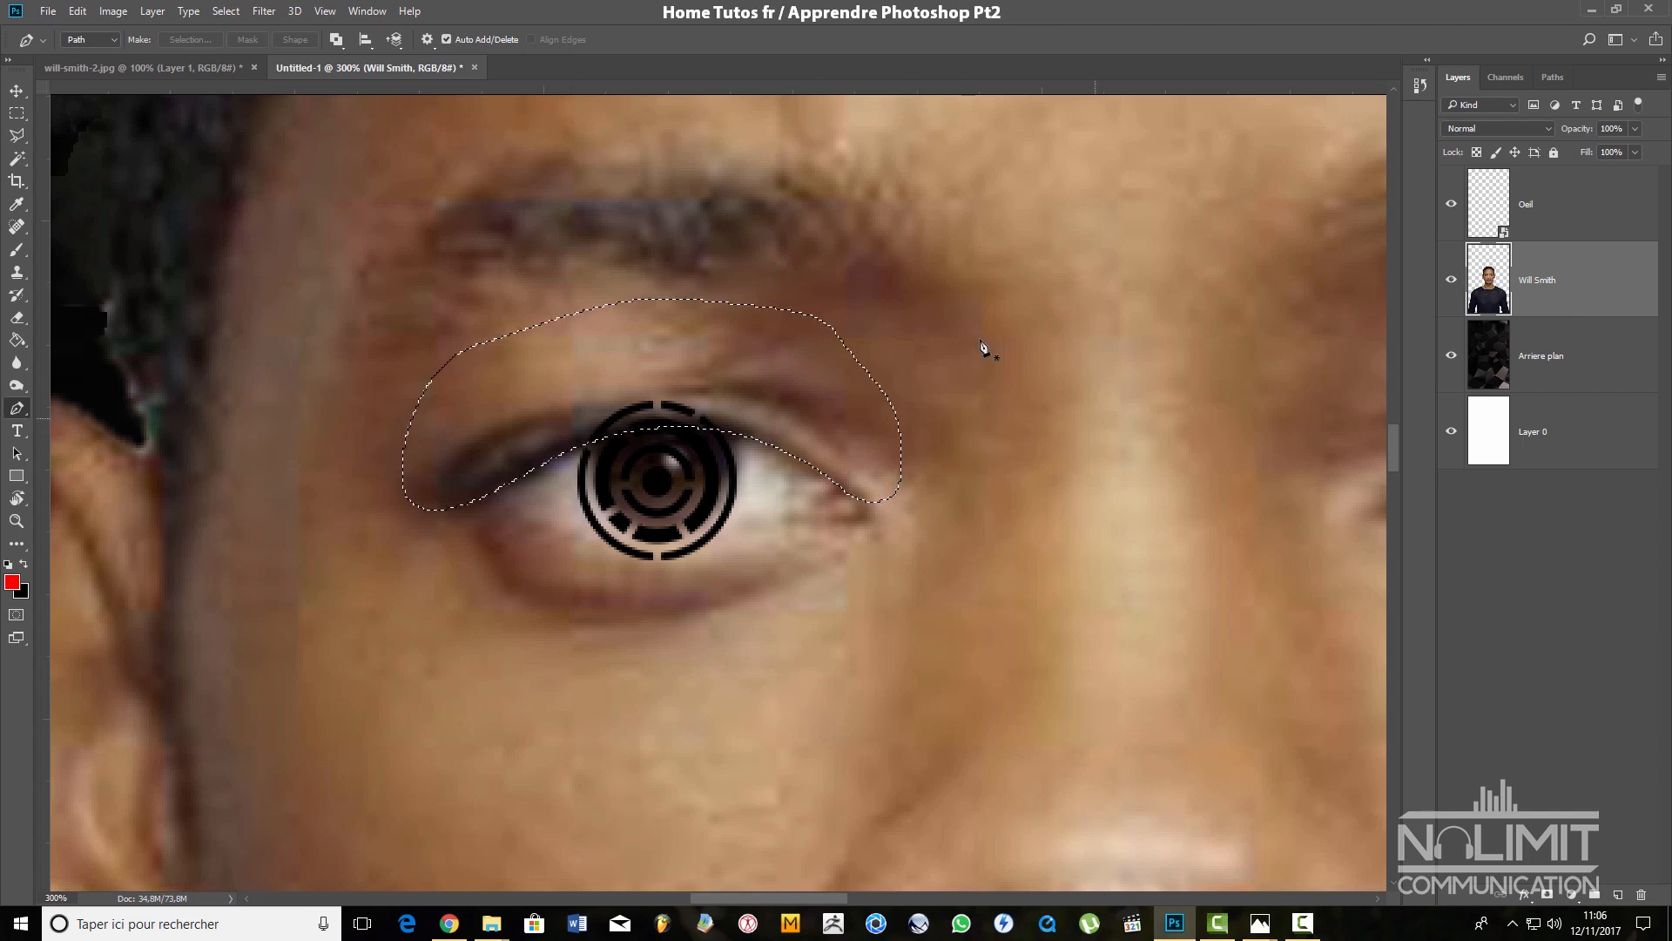
right_click(542, 359)
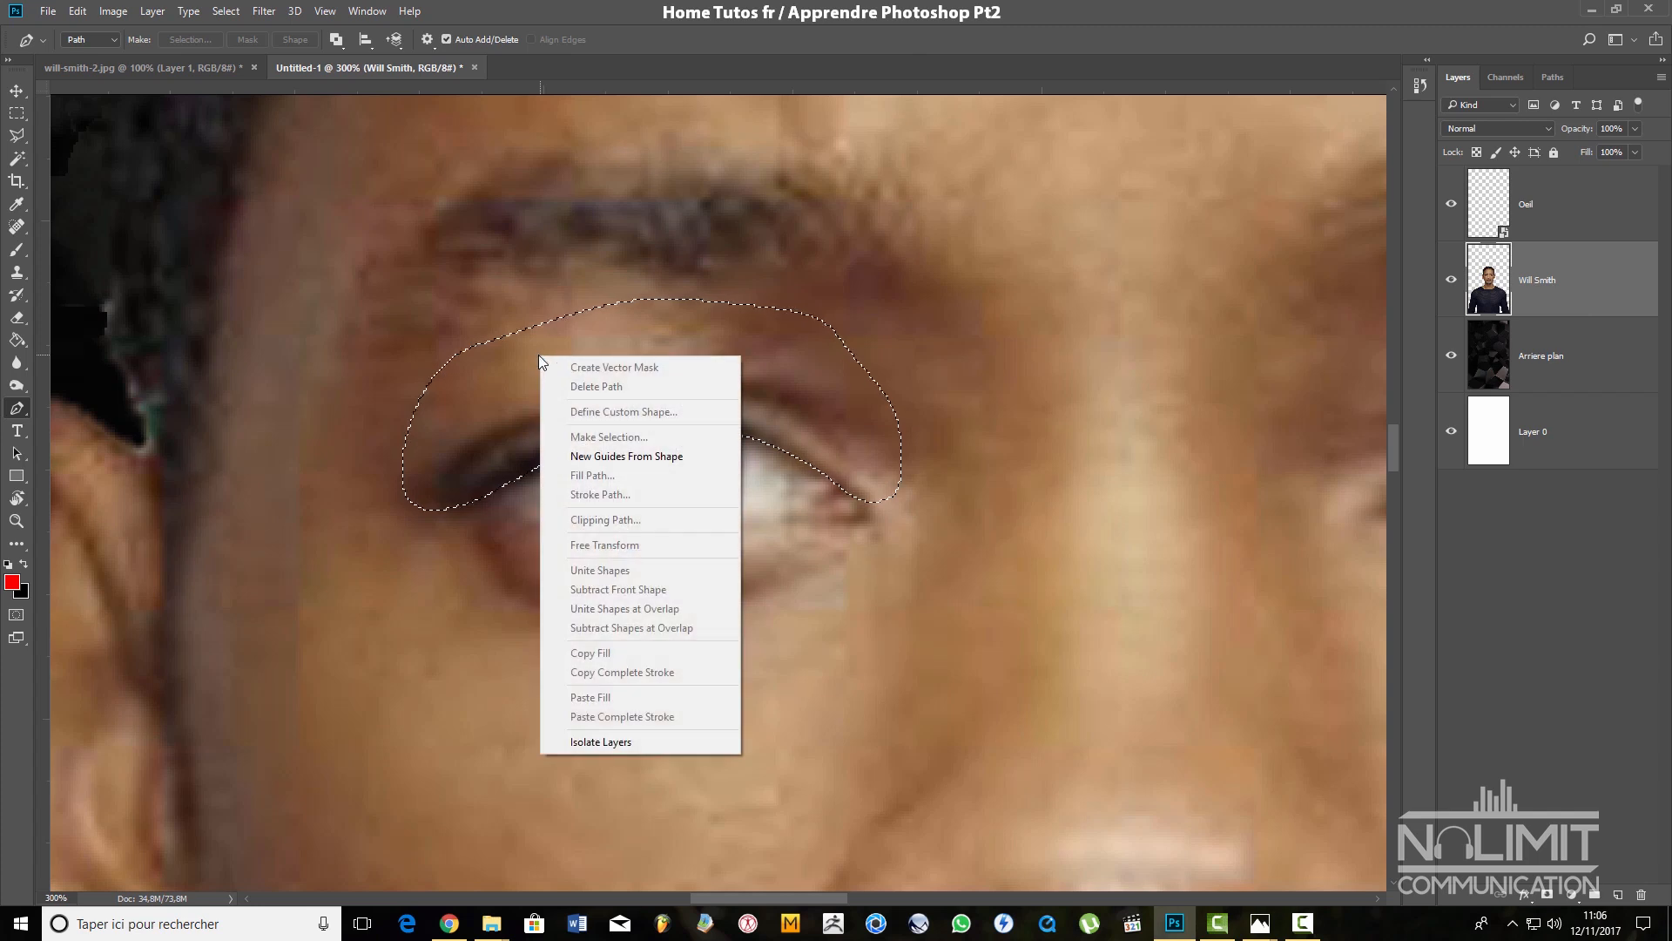
left_click(379, 225)
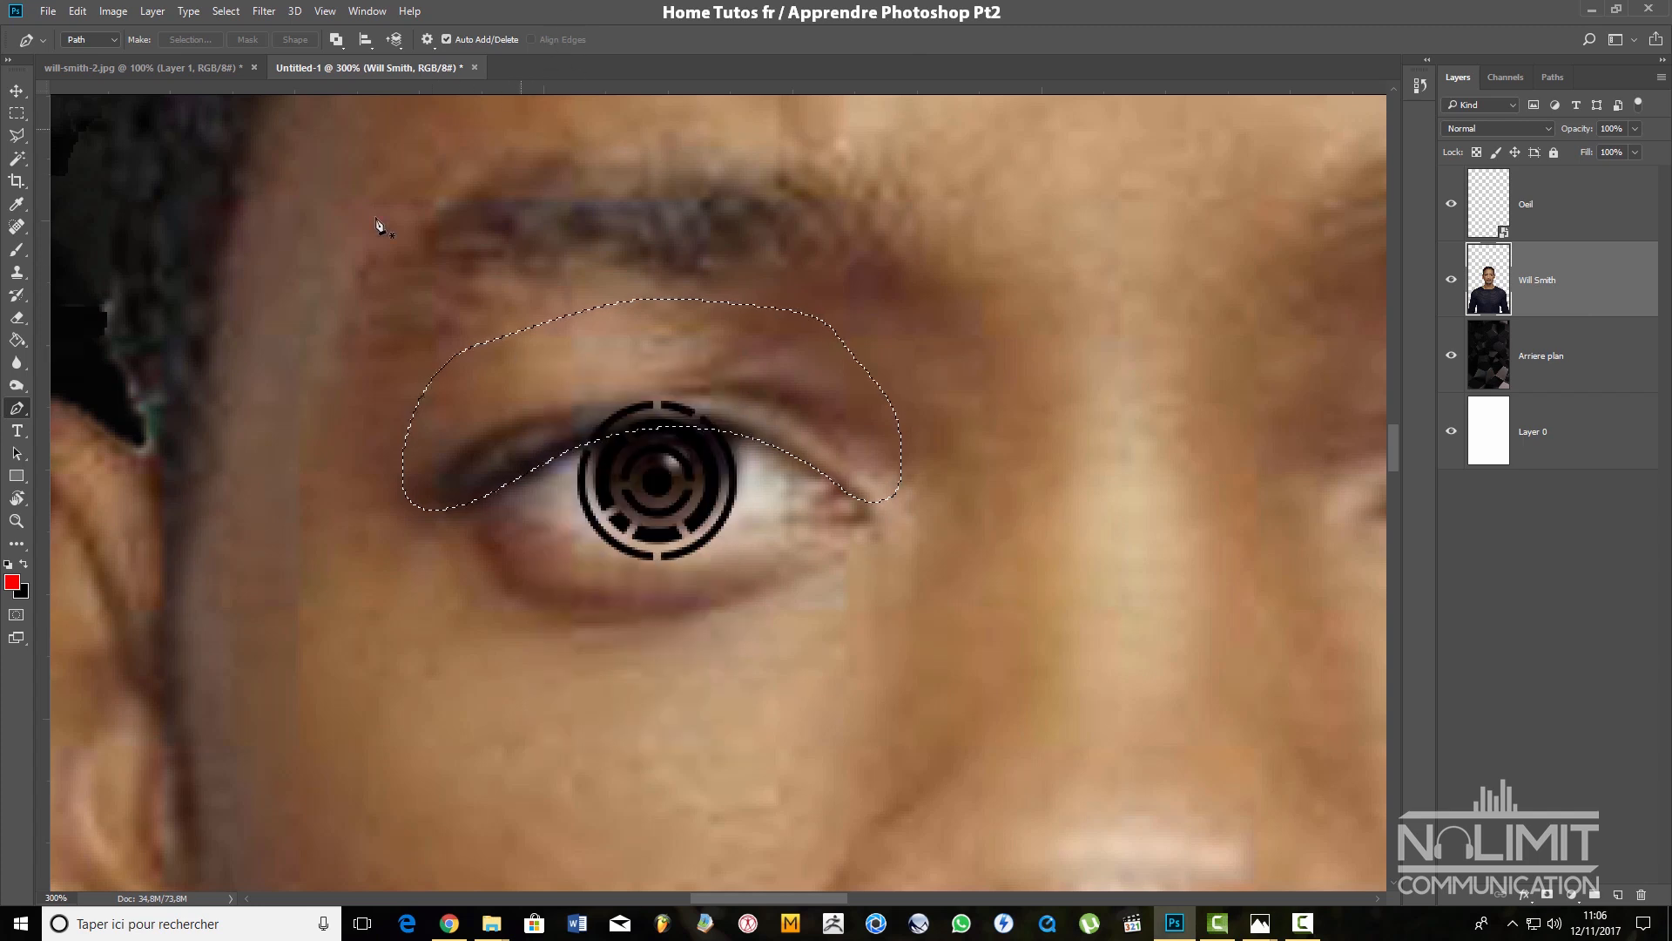
left_click(18, 115)
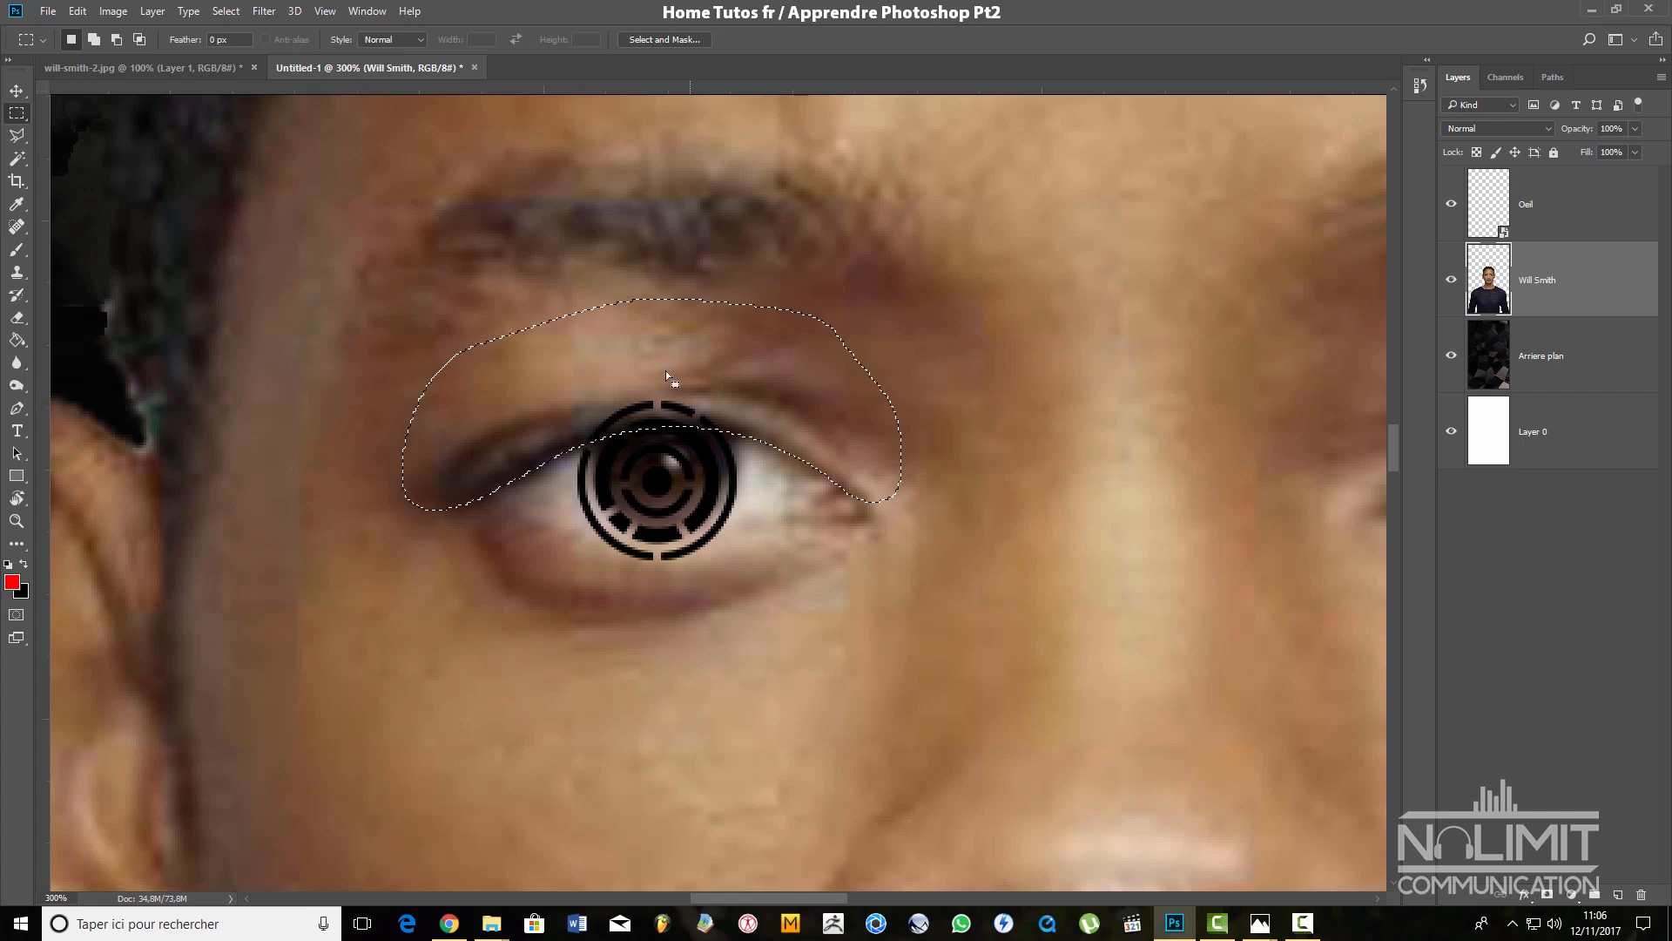
right_click(558, 364)
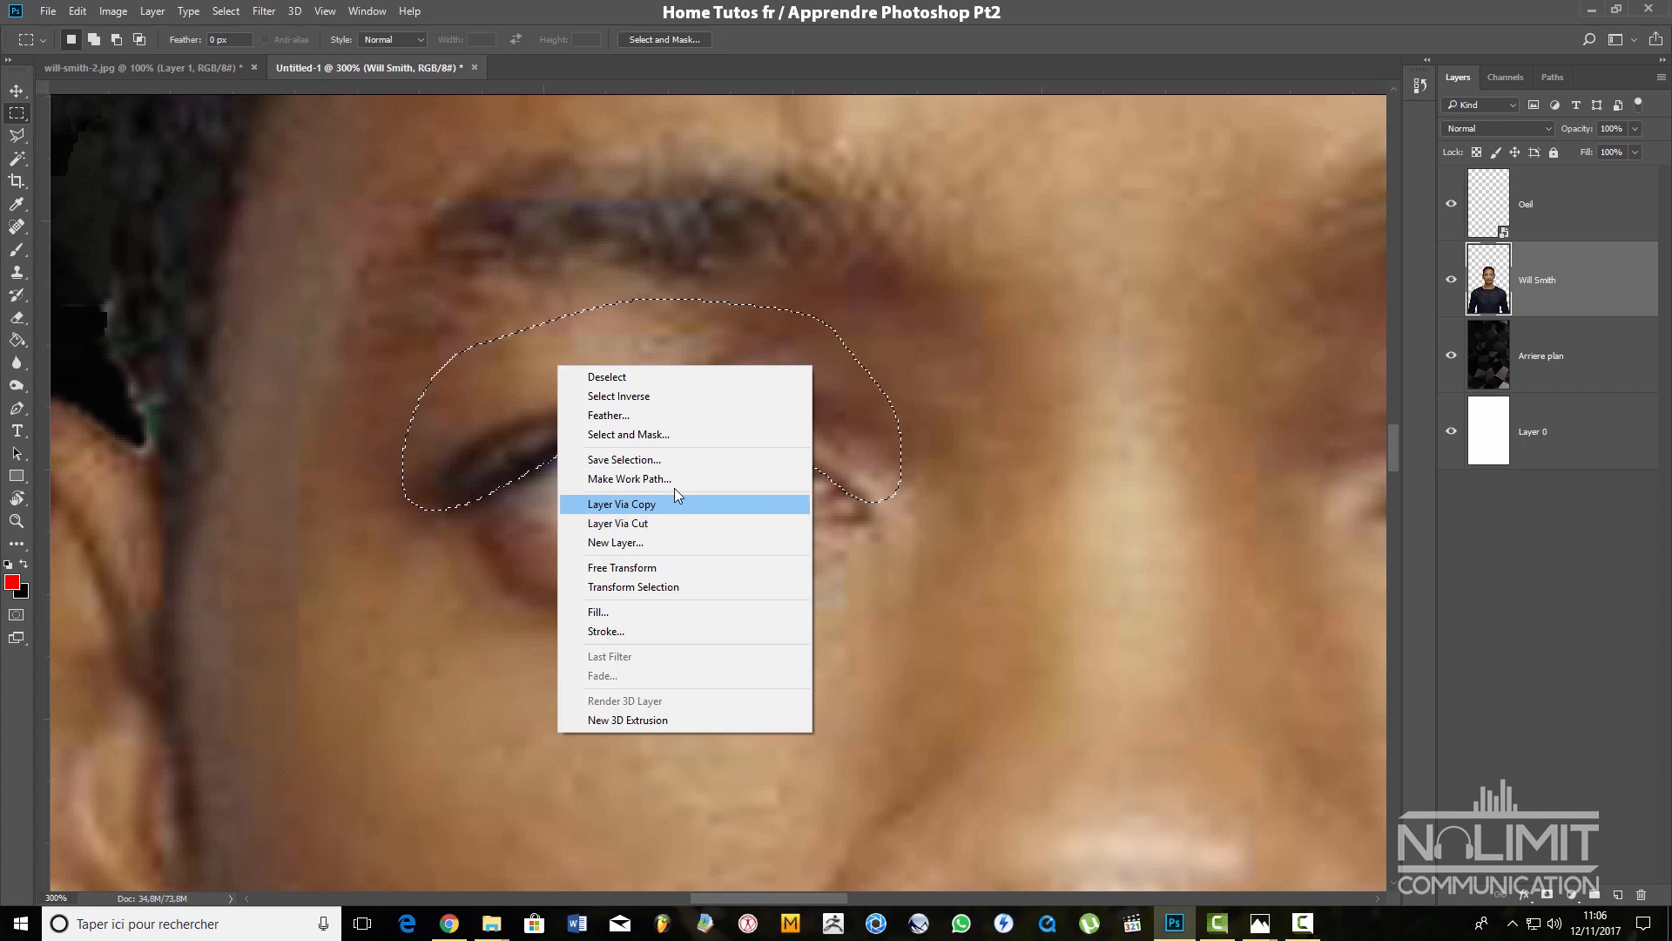
left_click(823, 357)
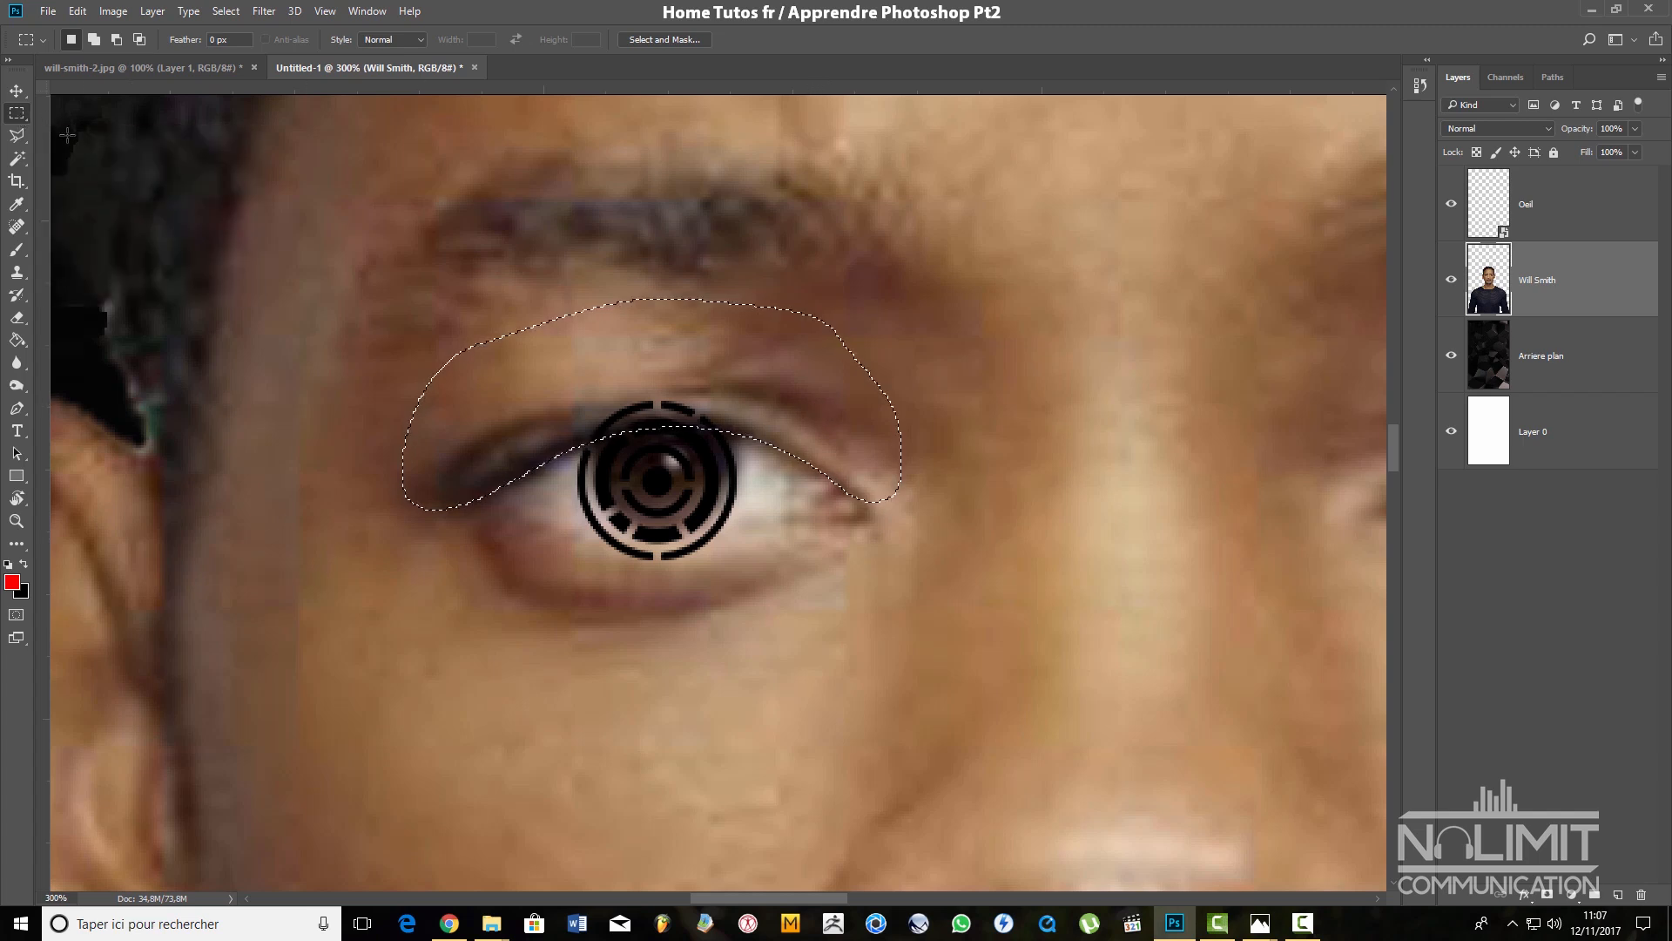
left_click(19, 409)
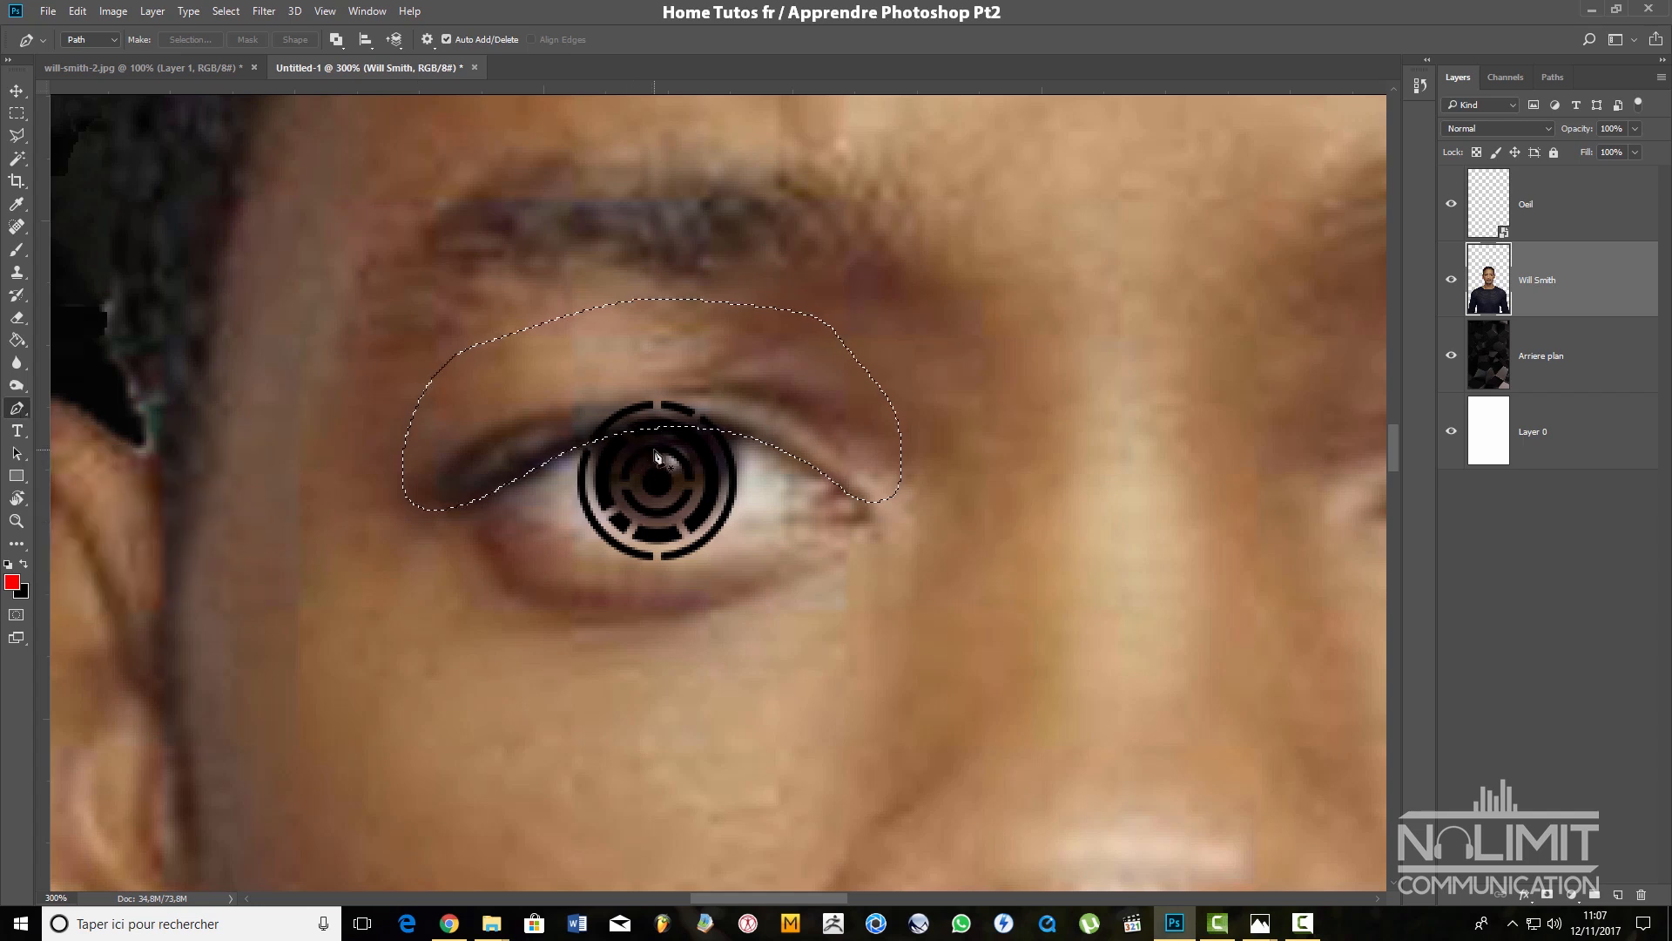
Copy the selected upper eyelid to a new layer and check the cutout alone by briefly hiding Oeil and Will Smith
key("ctrl+j")
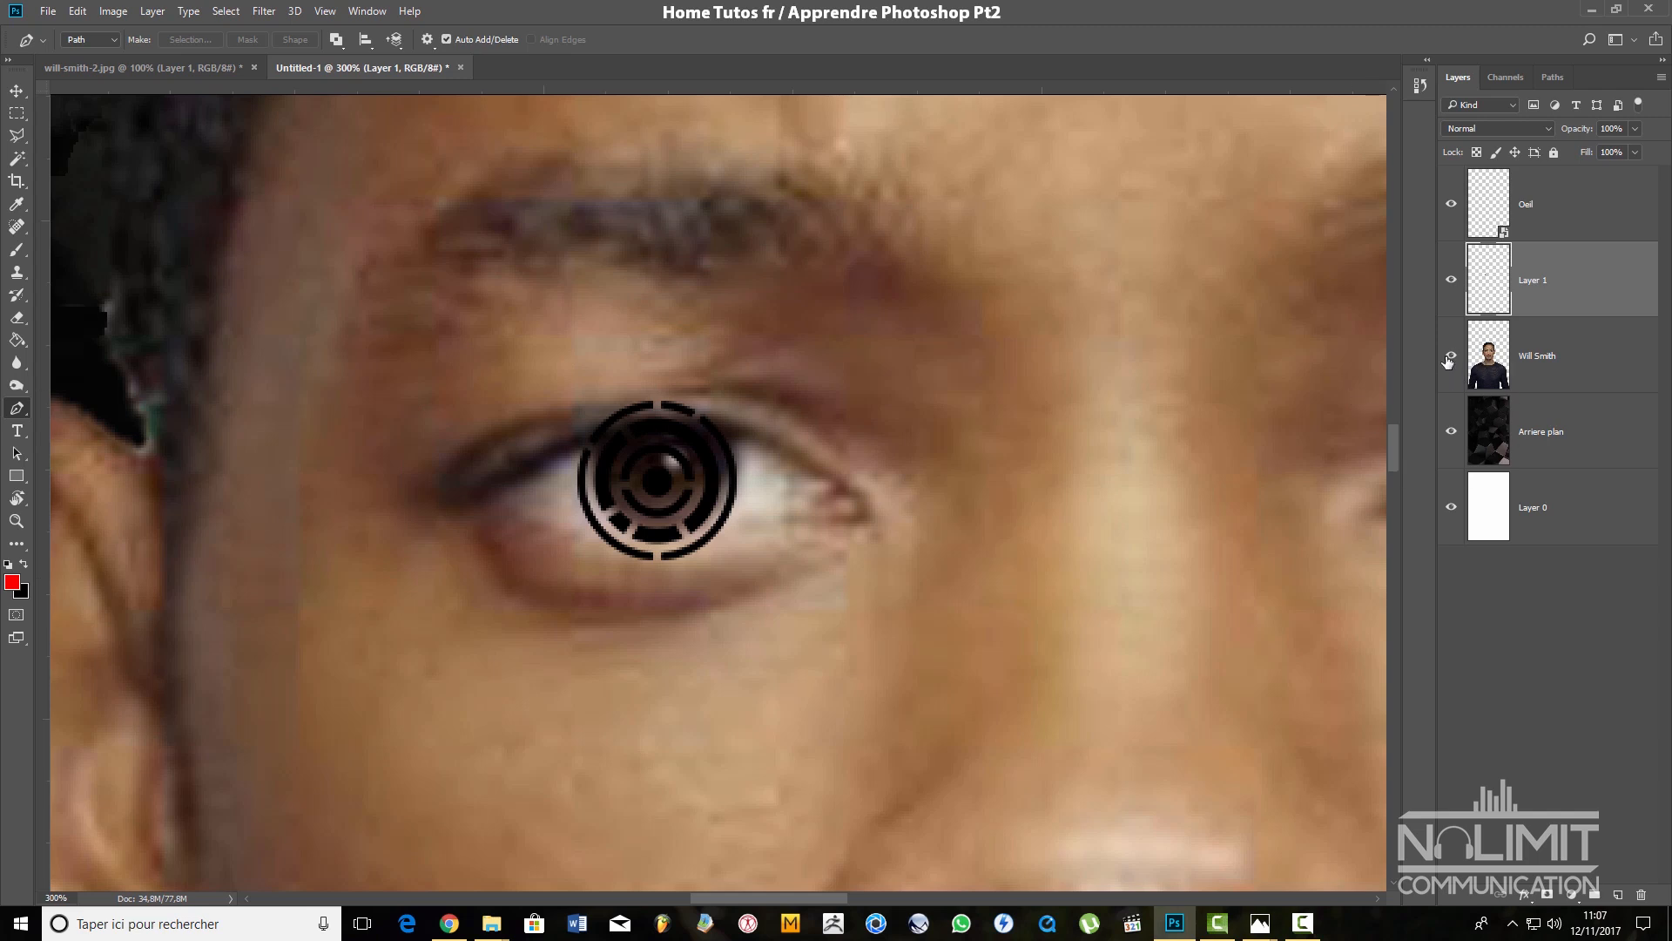
left_click(1451, 198)
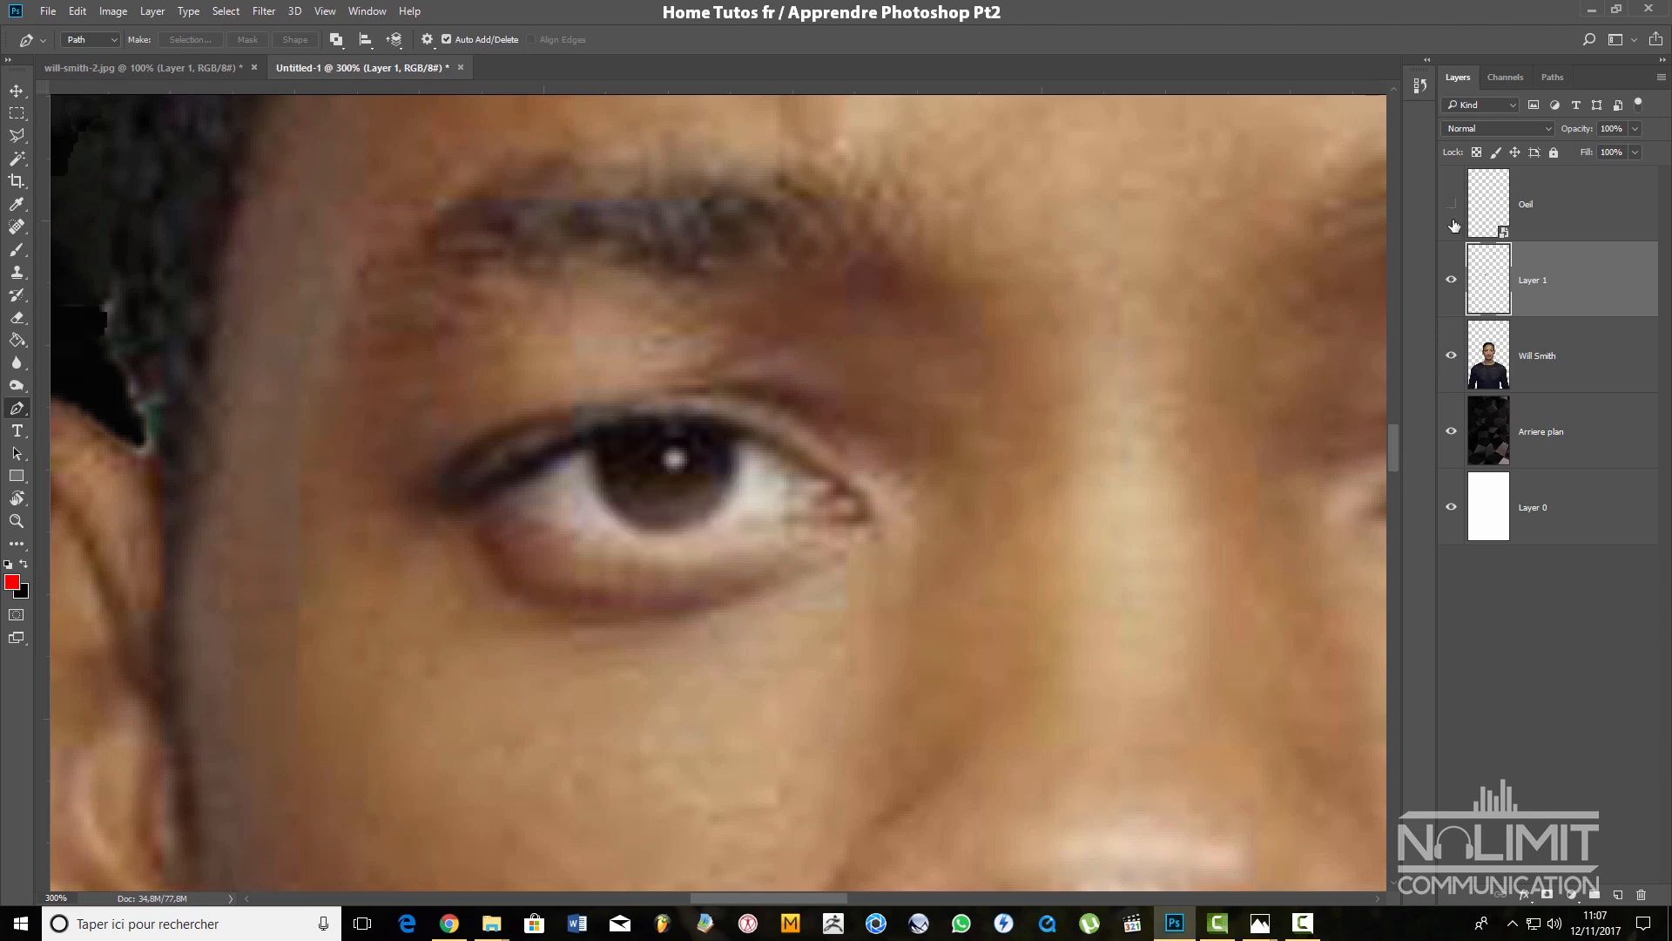
left_click(1451, 357)
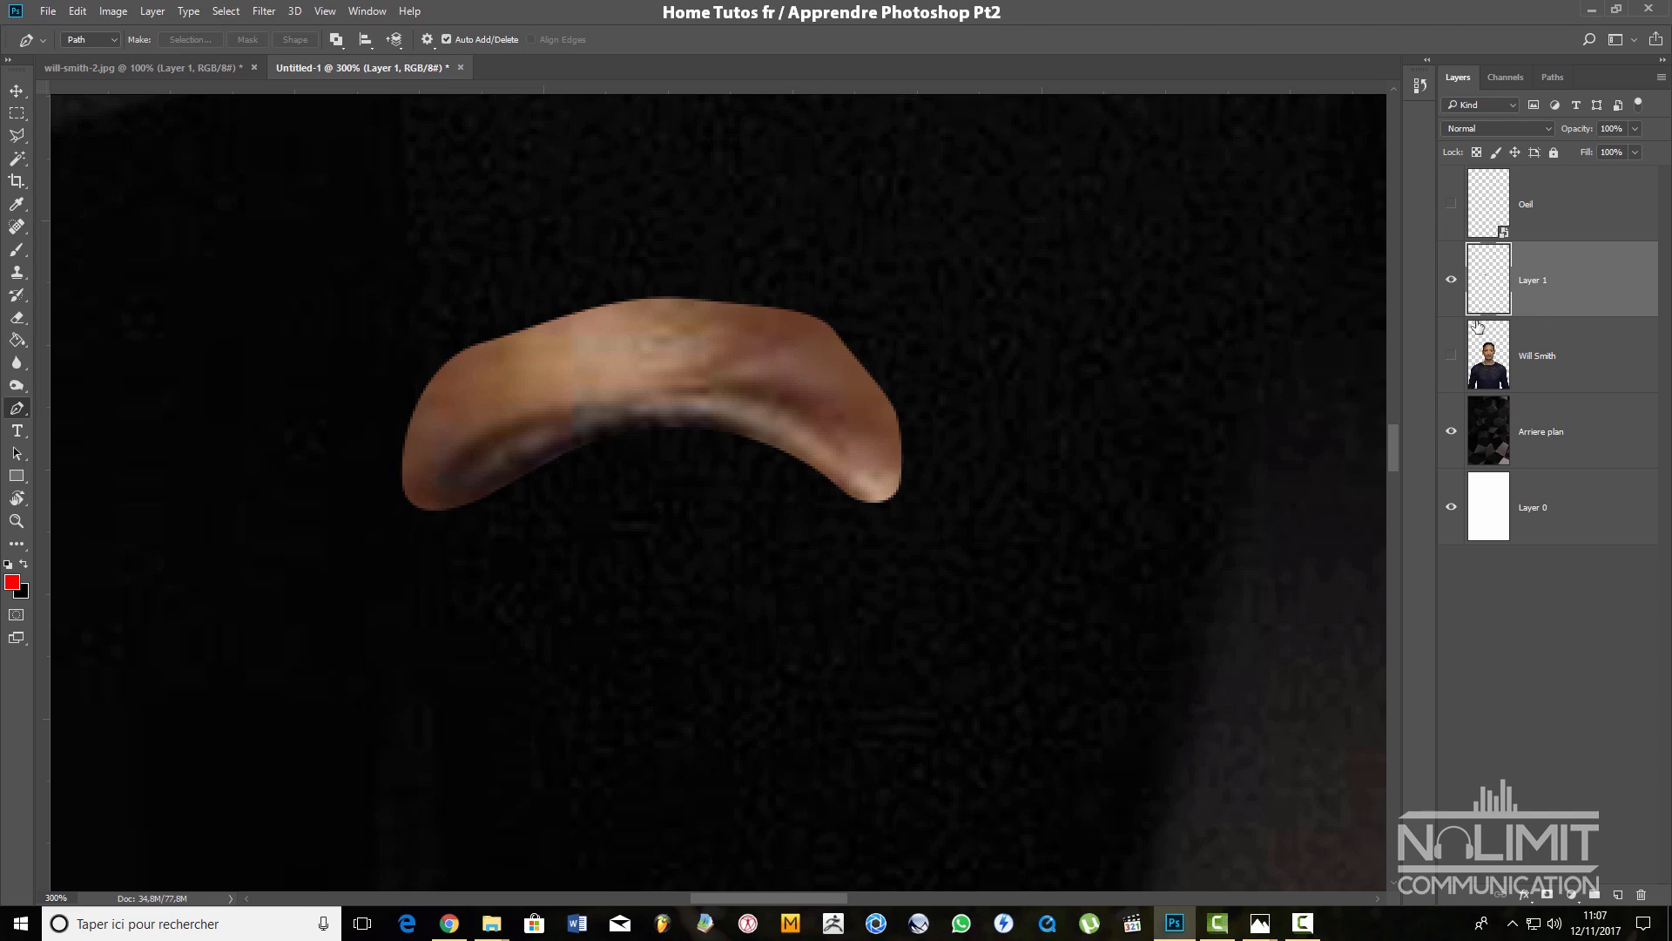
left_click(1453, 355)
left_click(1451, 204)
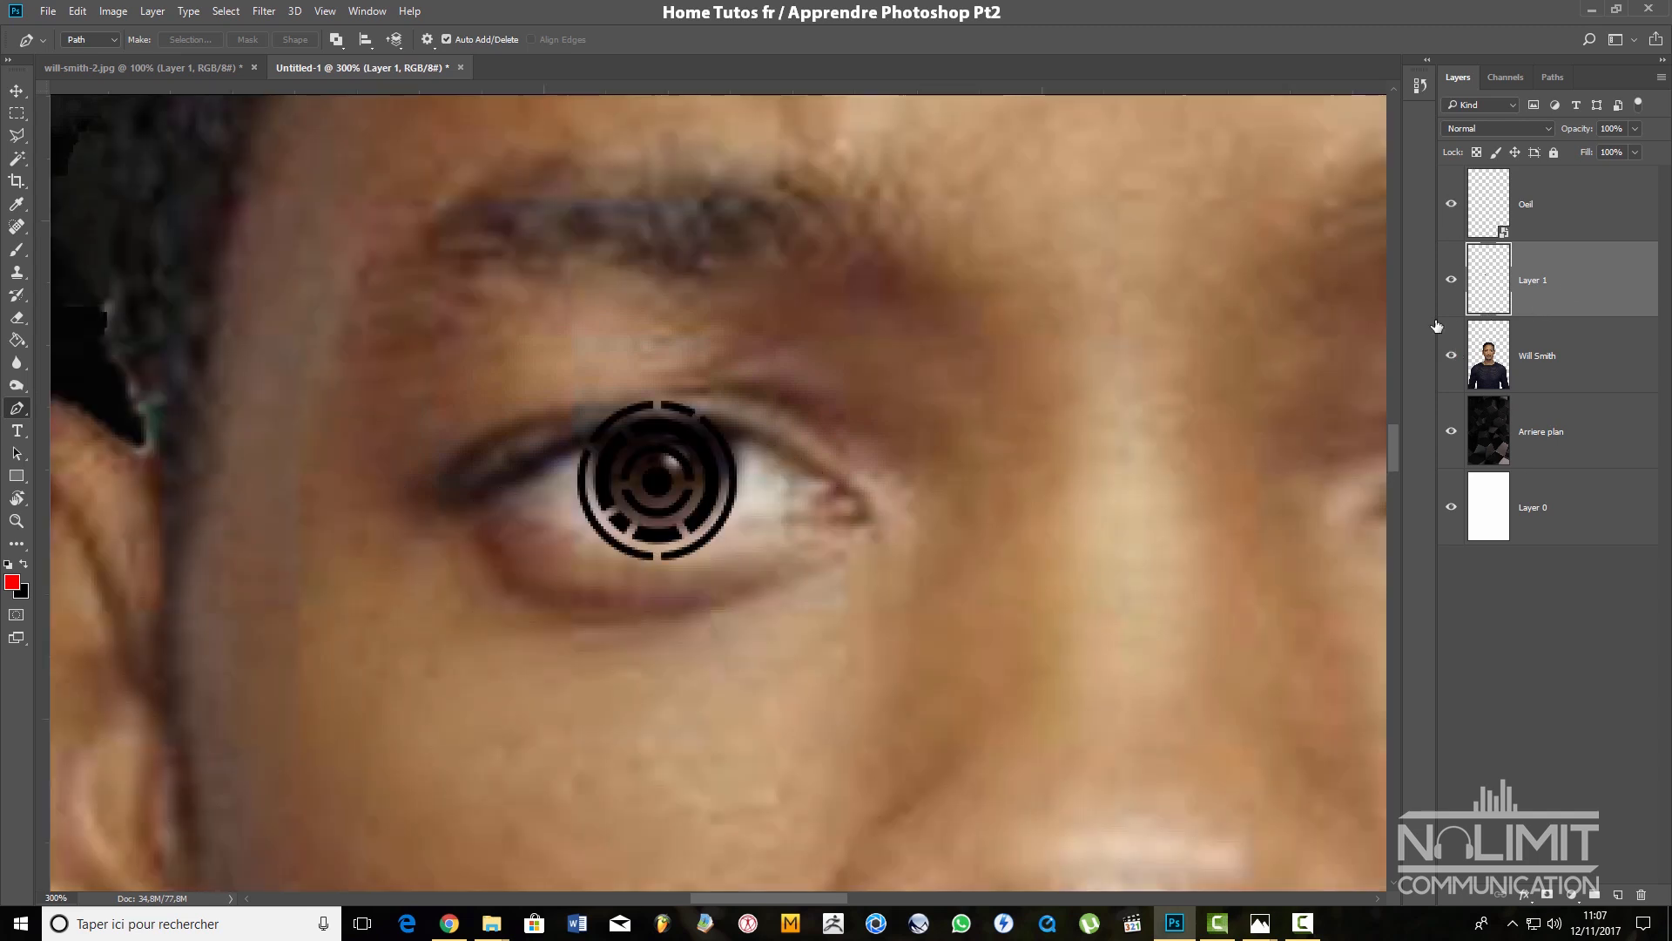
Rename the upper eyelid layer "Le haut de l'Oeil" and place it above the Oeil layer
double_click(1538, 280)
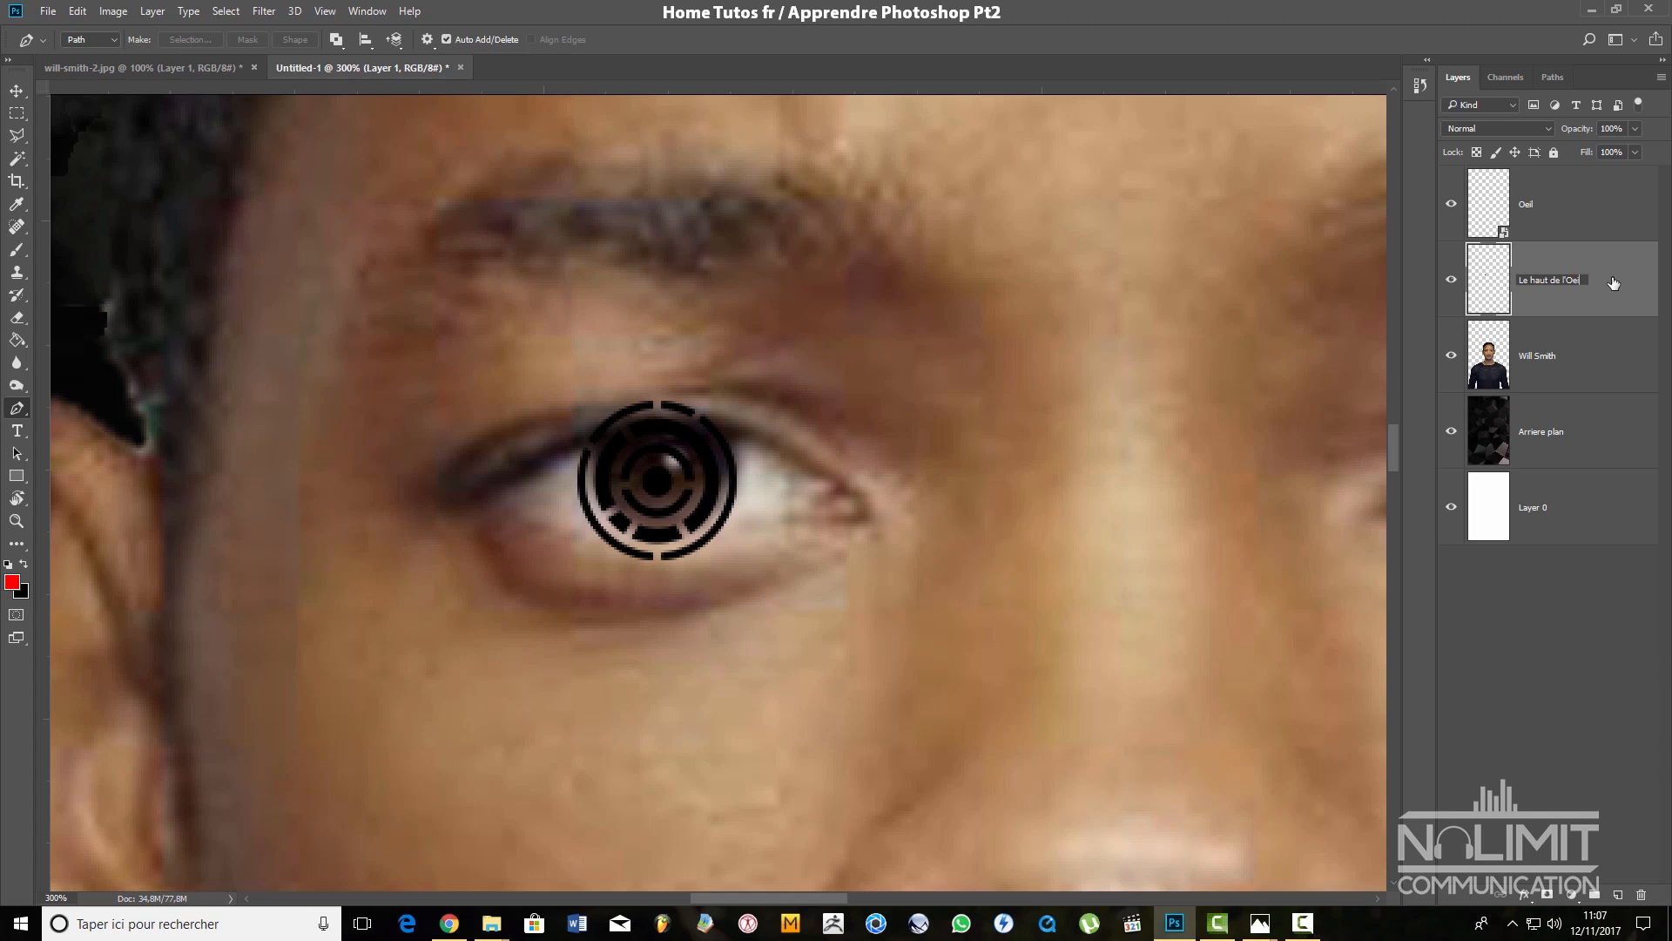
key("Return")
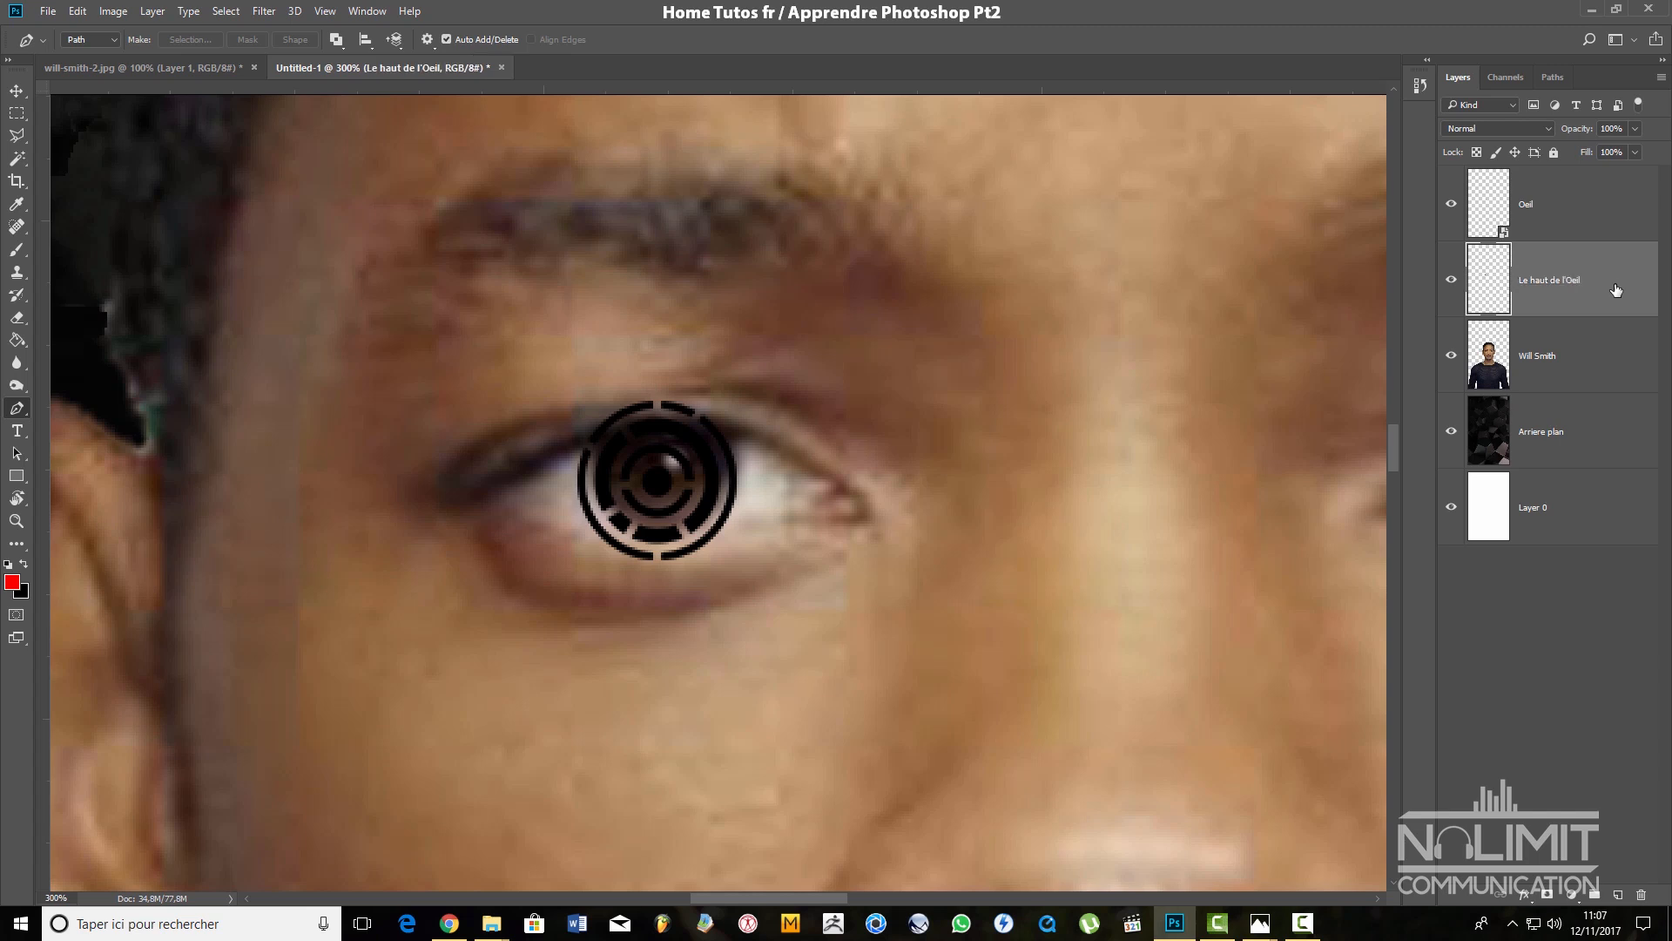
left_click_drag(1620, 277, 1616, 186)
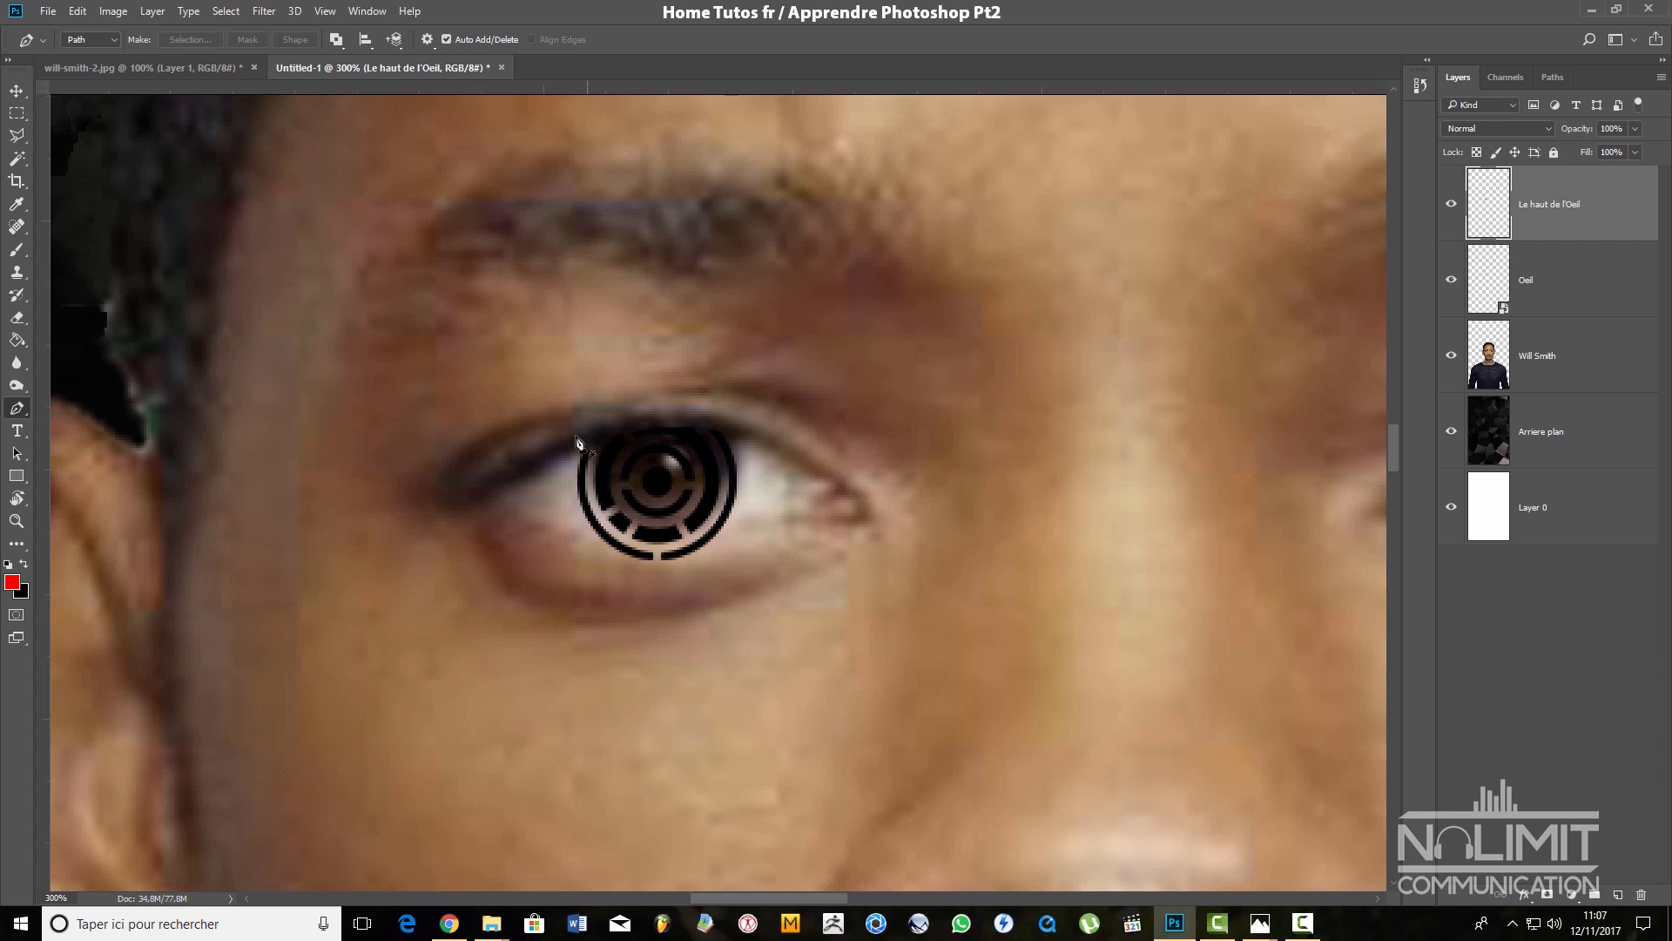
left_click_drag(1581, 218, 1611, 191)
On the Will Smith layer, draw a closed Pen path along the lower eyelid and around the skin beneath it, and convert it to a selection
left_click(1588, 361)
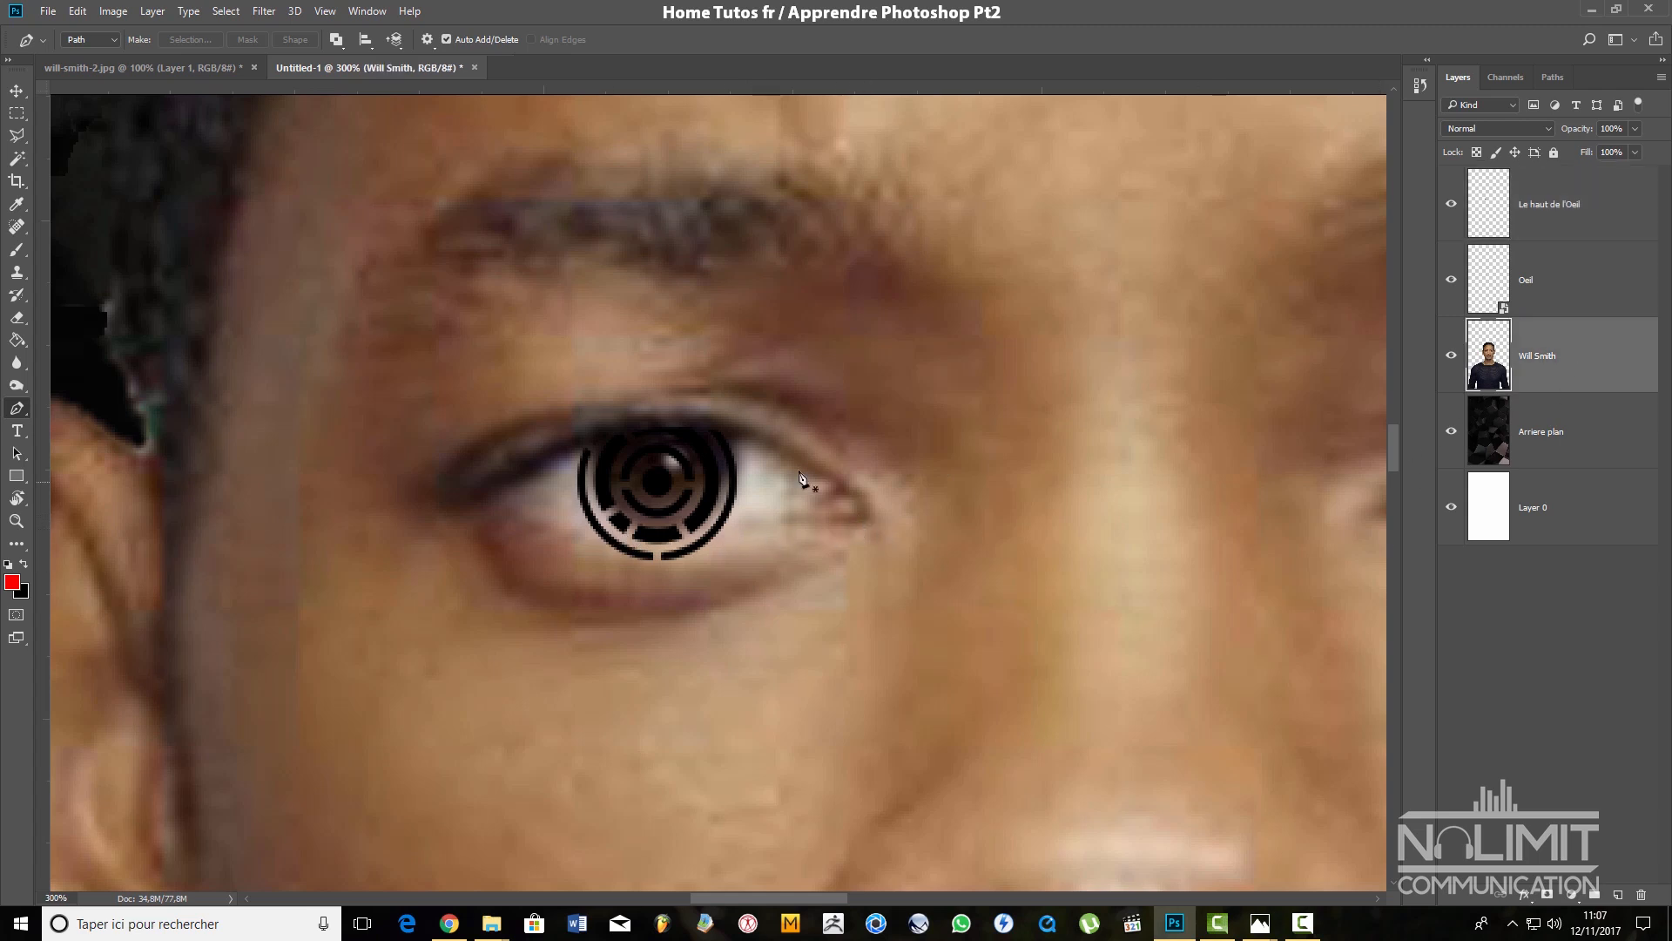
left_click(499, 503)
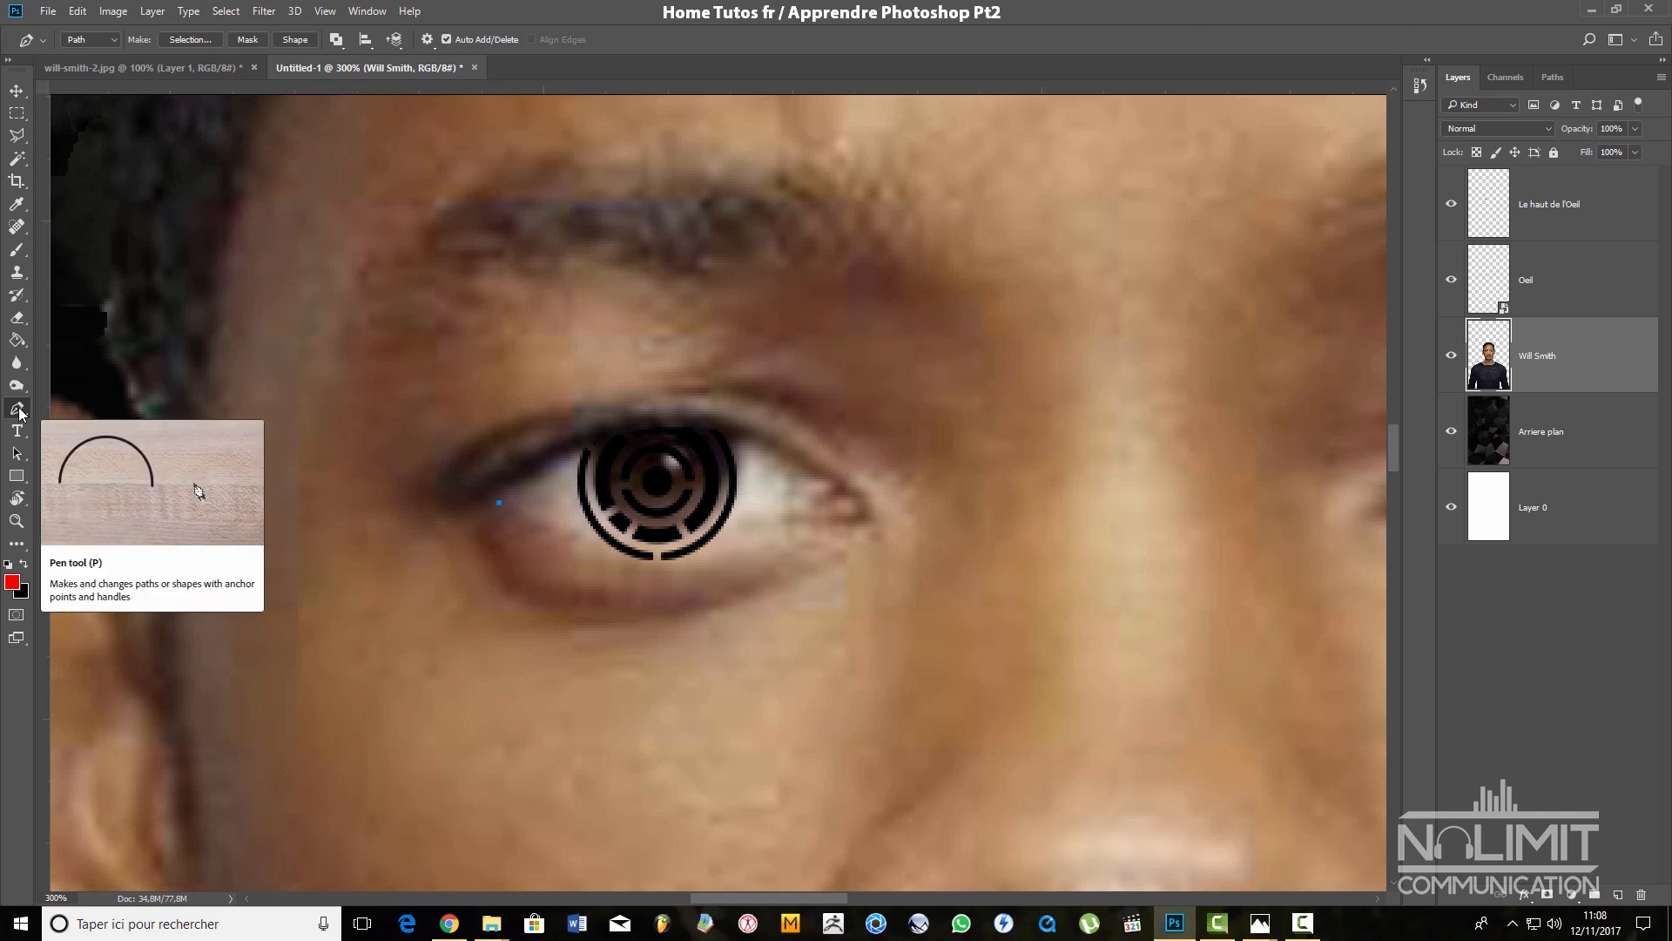
left_click_drag(763, 524, 921, 471)
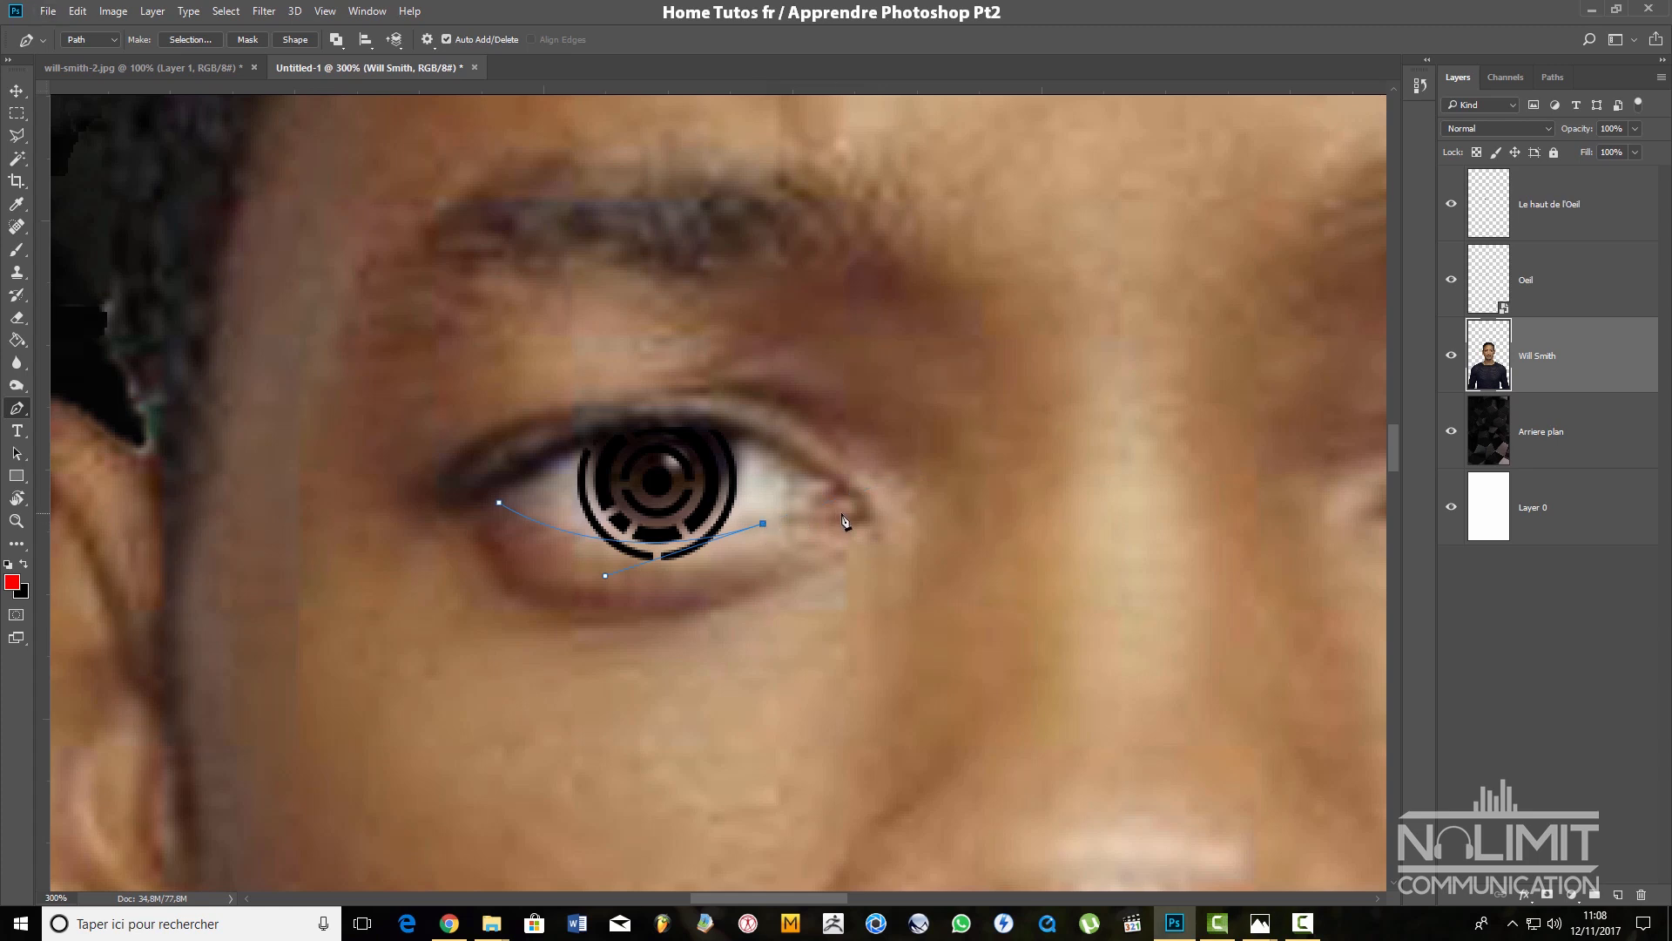
left_click_drag(863, 520, 881, 542)
left_click_drag(694, 700, 503, 657)
left_click_drag(386, 580, 371, 553)
left_click(459, 497)
left_click_drag(500, 506, 506, 525)
key("ctrl+Return")
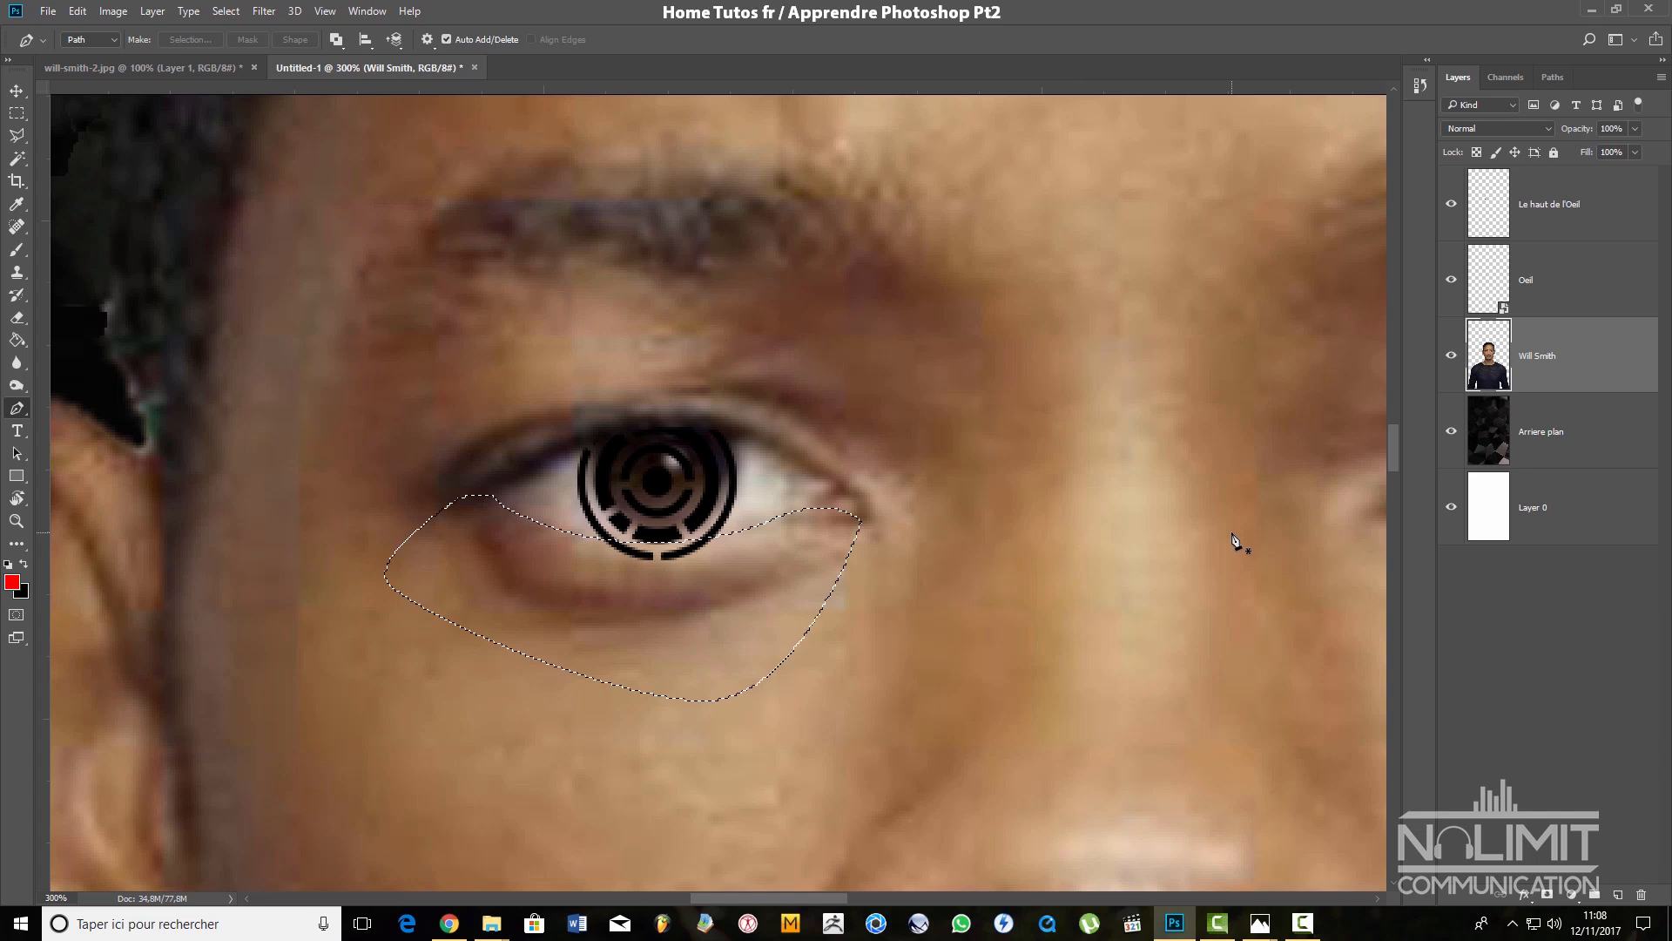
Copy the selected lower eyelid to a new layer, name it "Le bas de l'Oeil" and place it above the Oeil layer
key("ctrl+j")
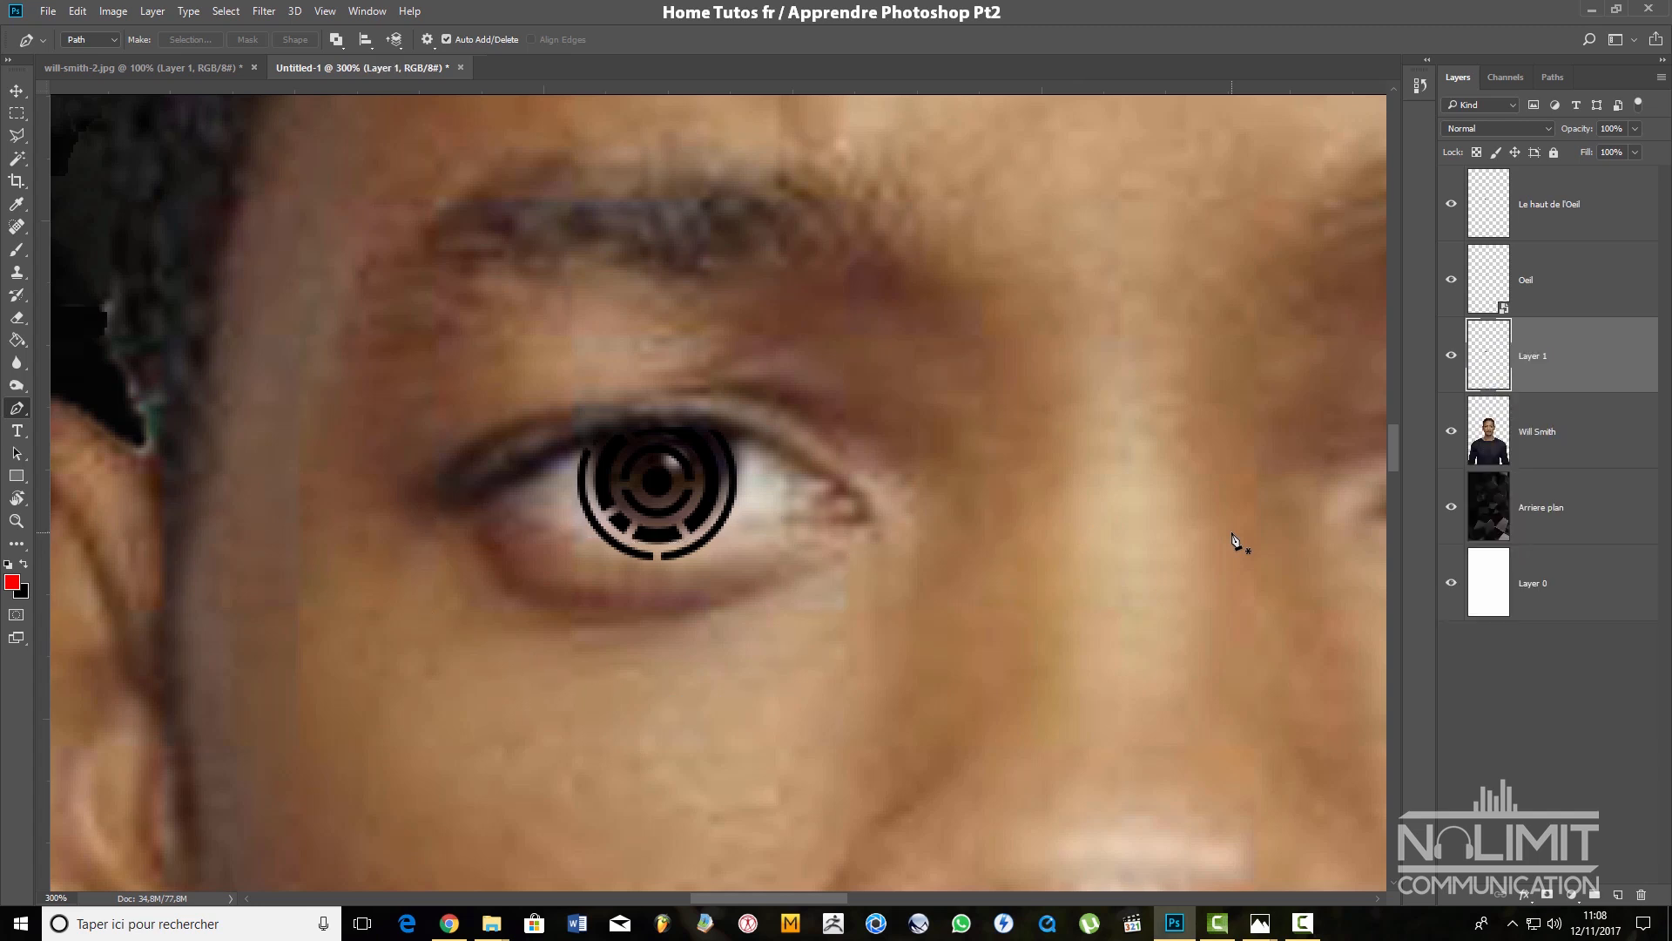
double_click(1535, 357)
key("Return")
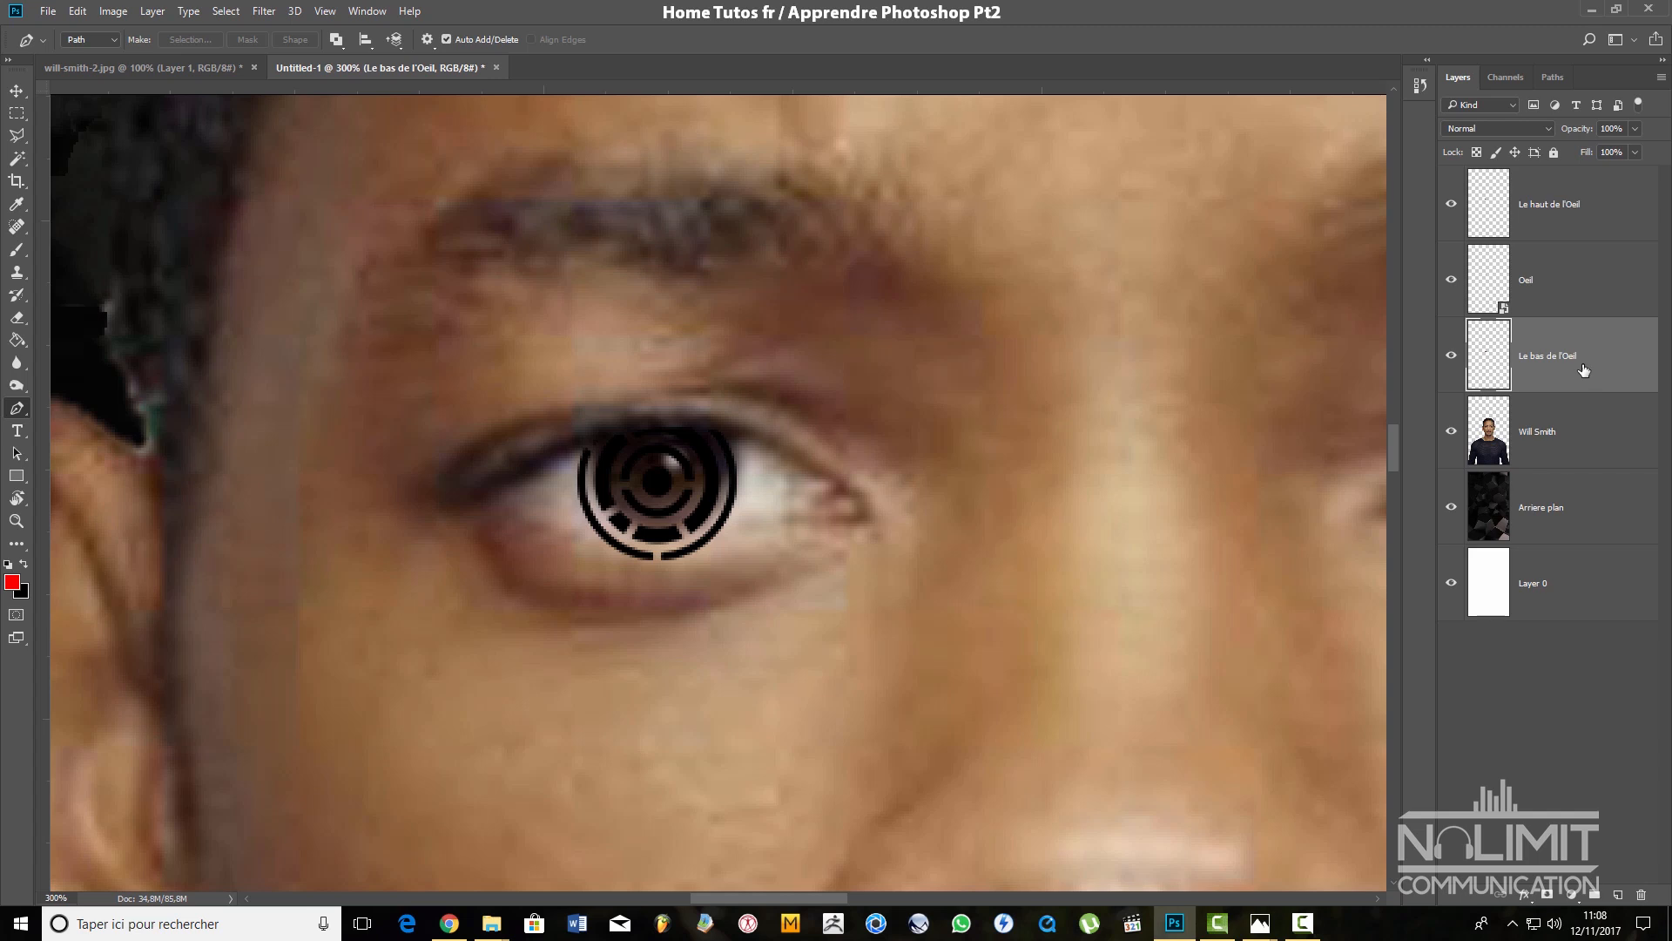
left_click_drag(1610, 364, 1597, 266)
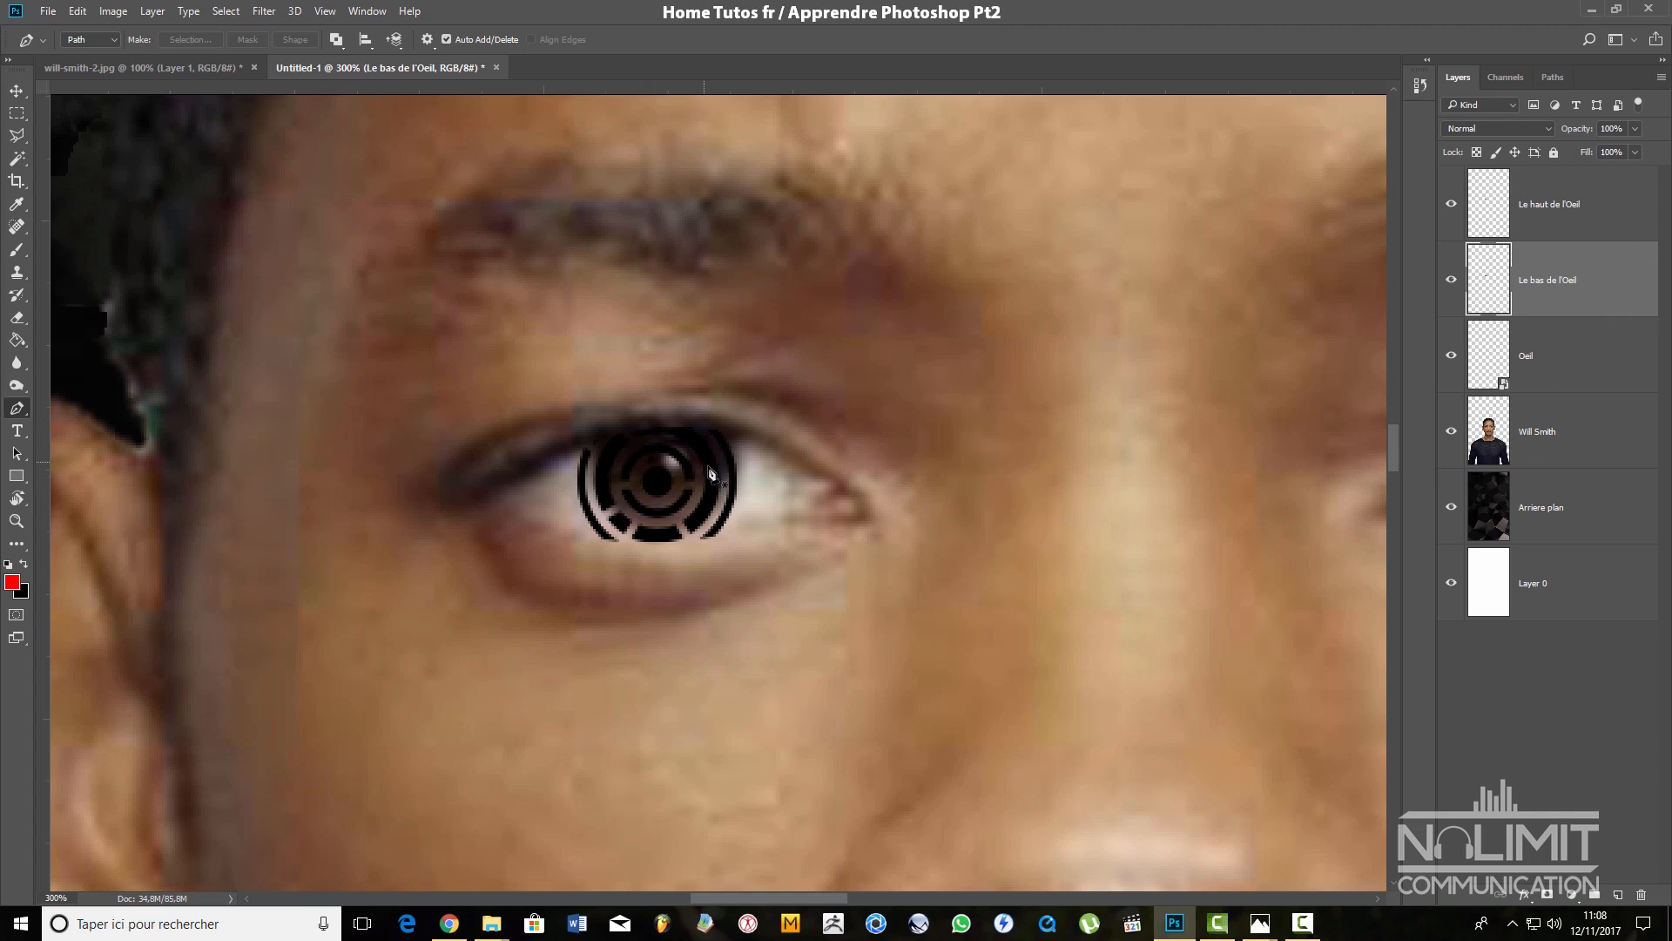
Compare the ringed eye with the other one and nudge the Oeil rings slightly upward so they sit better between the eyelids
key("ctrl+minus")
key("ctrl+minus")
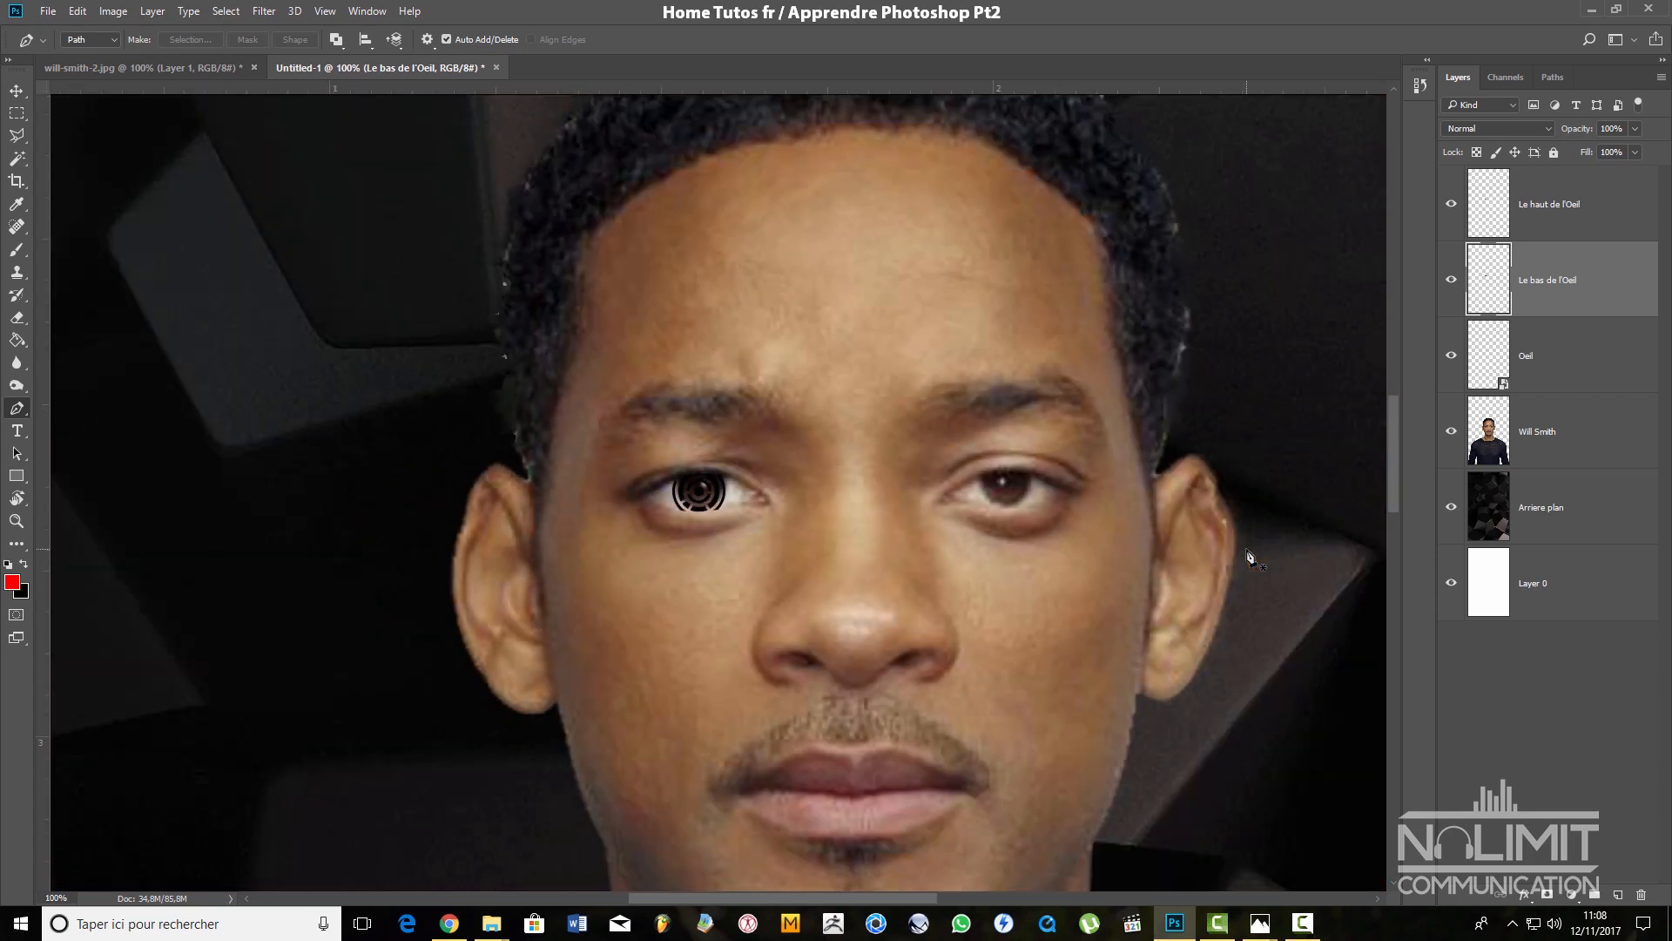
key("ctrl+plus")
key("ctrl+plus")
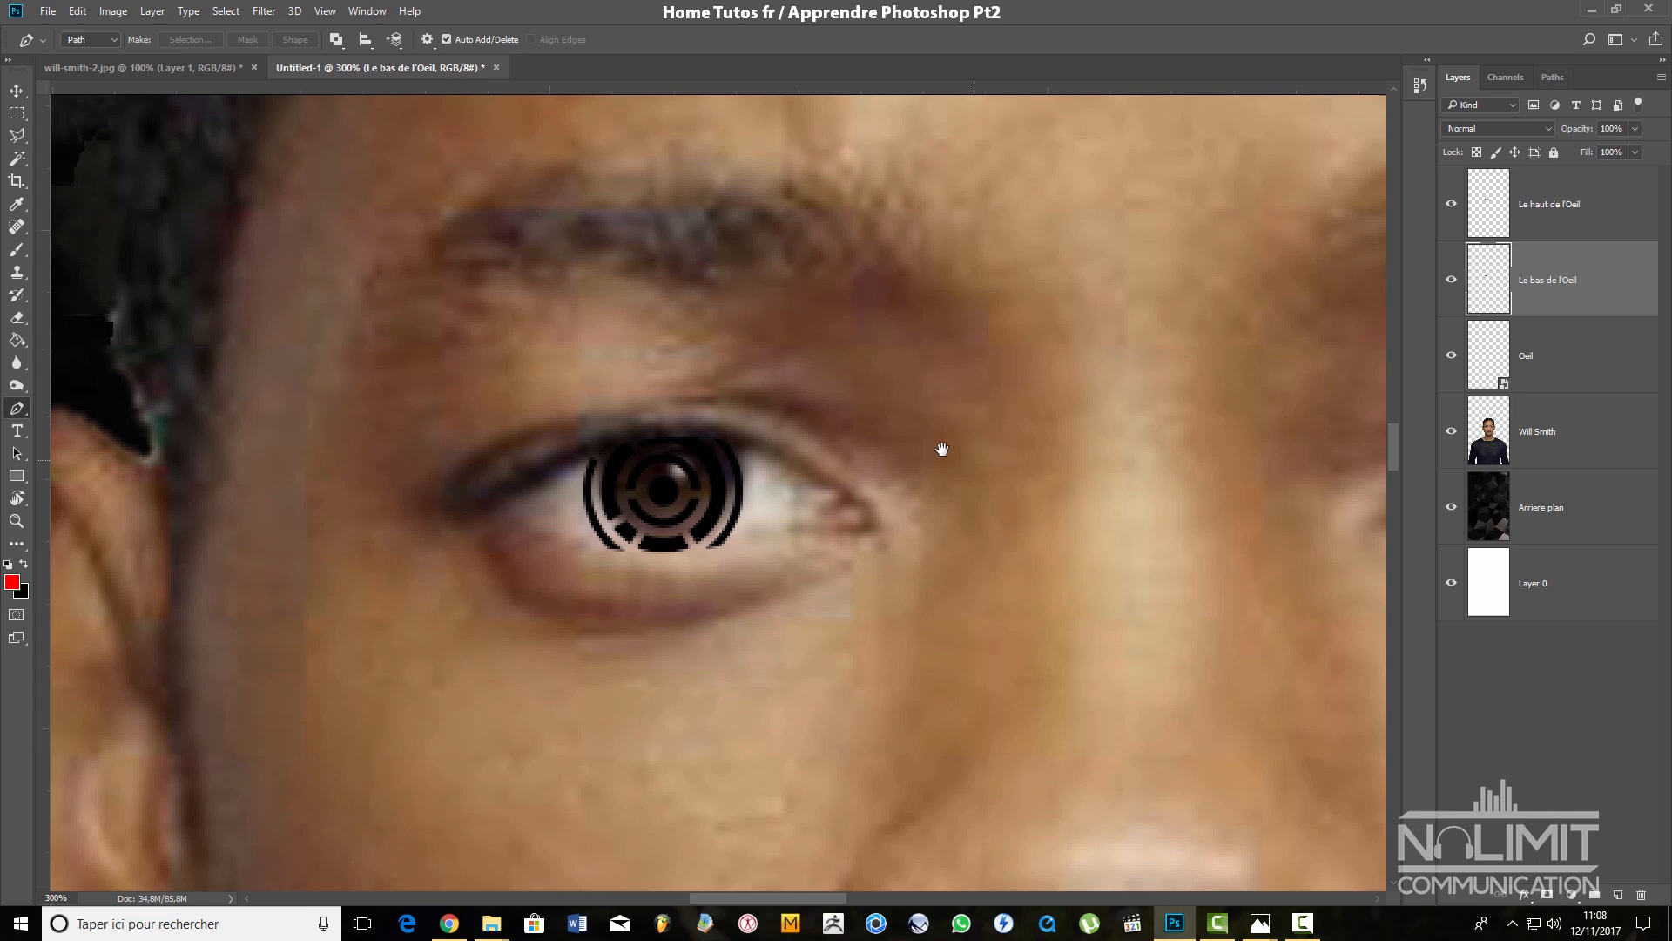
left_click_drag(1015, 441, 650, 448)
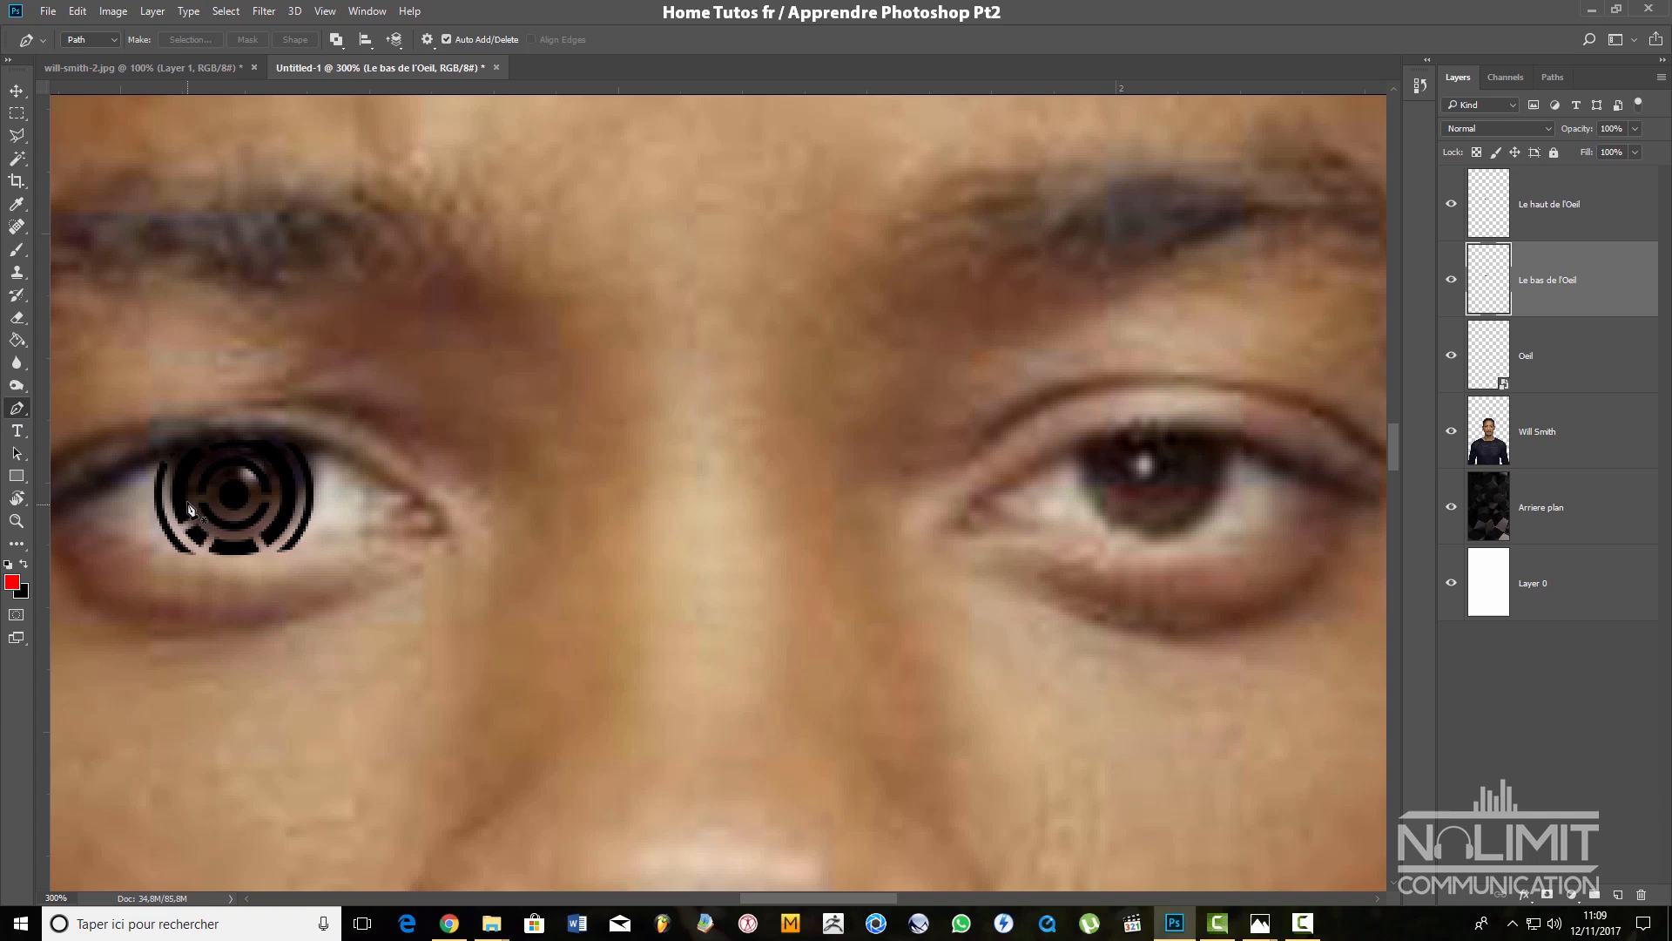
key("ctrl+plus")
left_click_drag(496, 498, 552, 531)
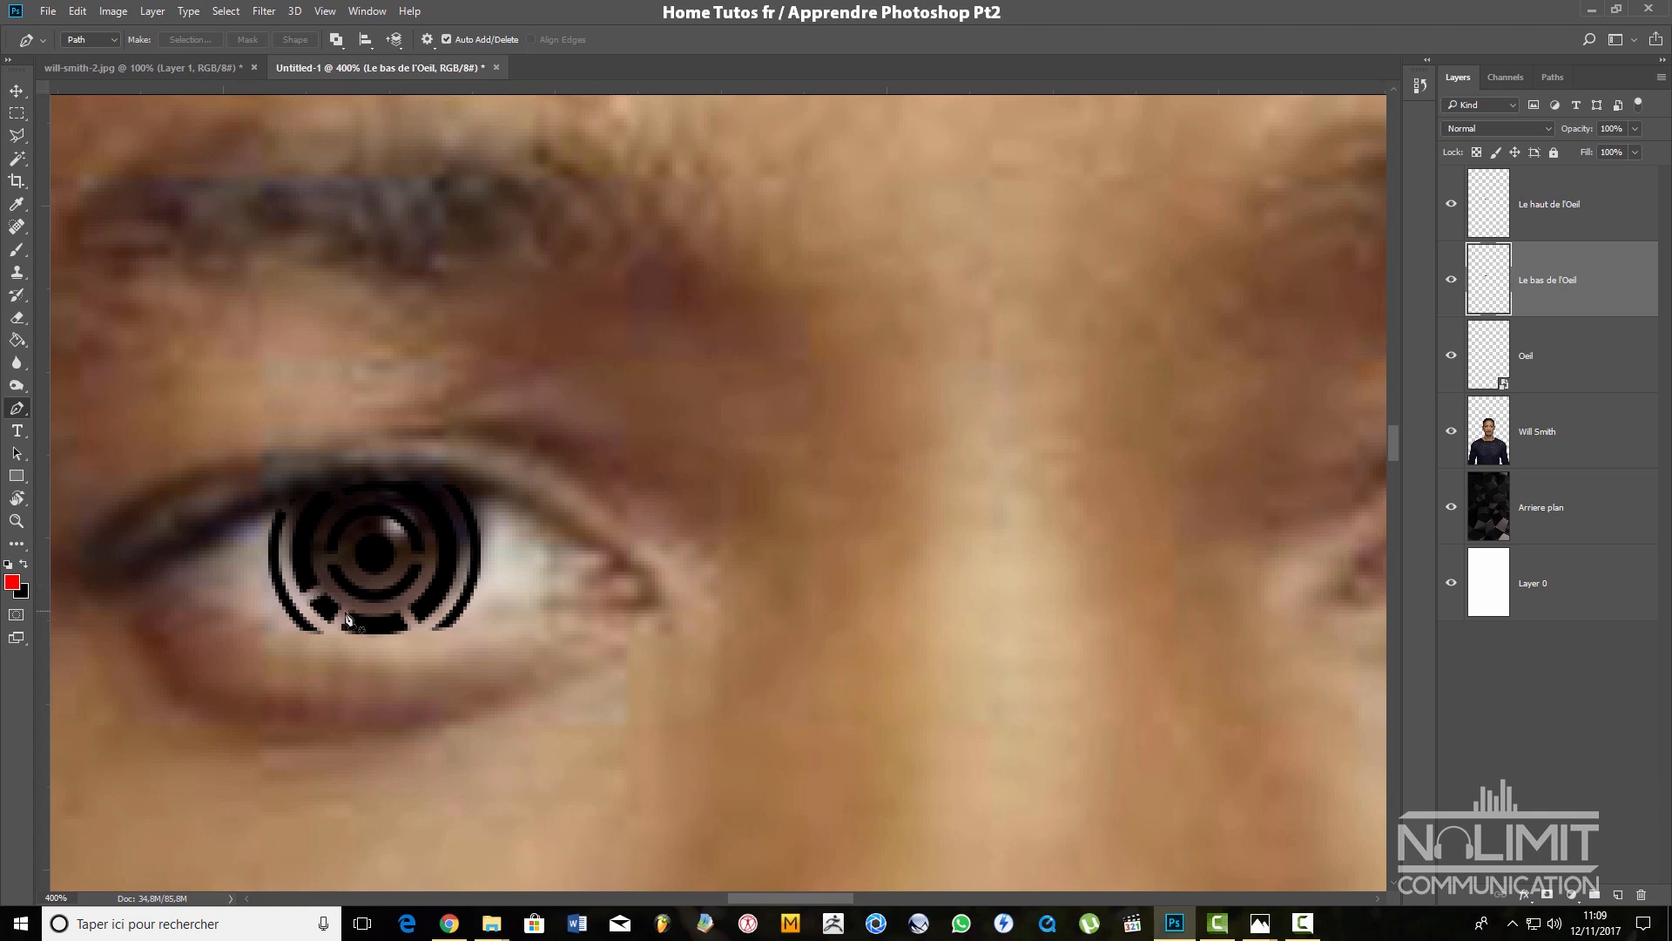
left_click(17, 90)
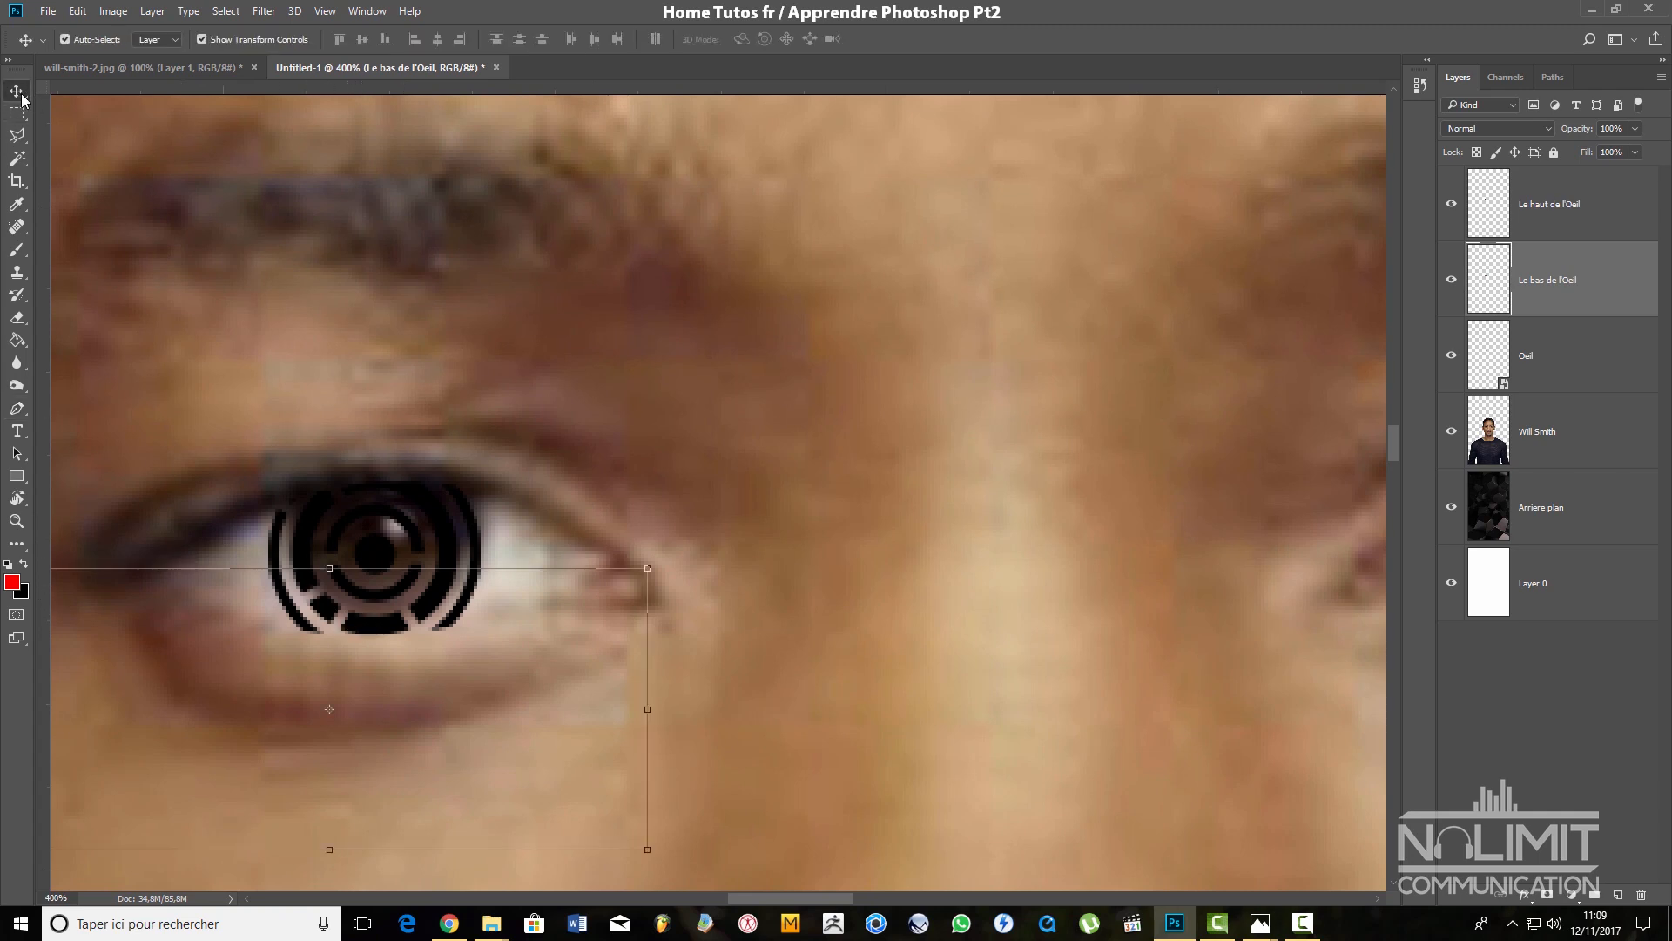
left_click(307, 520)
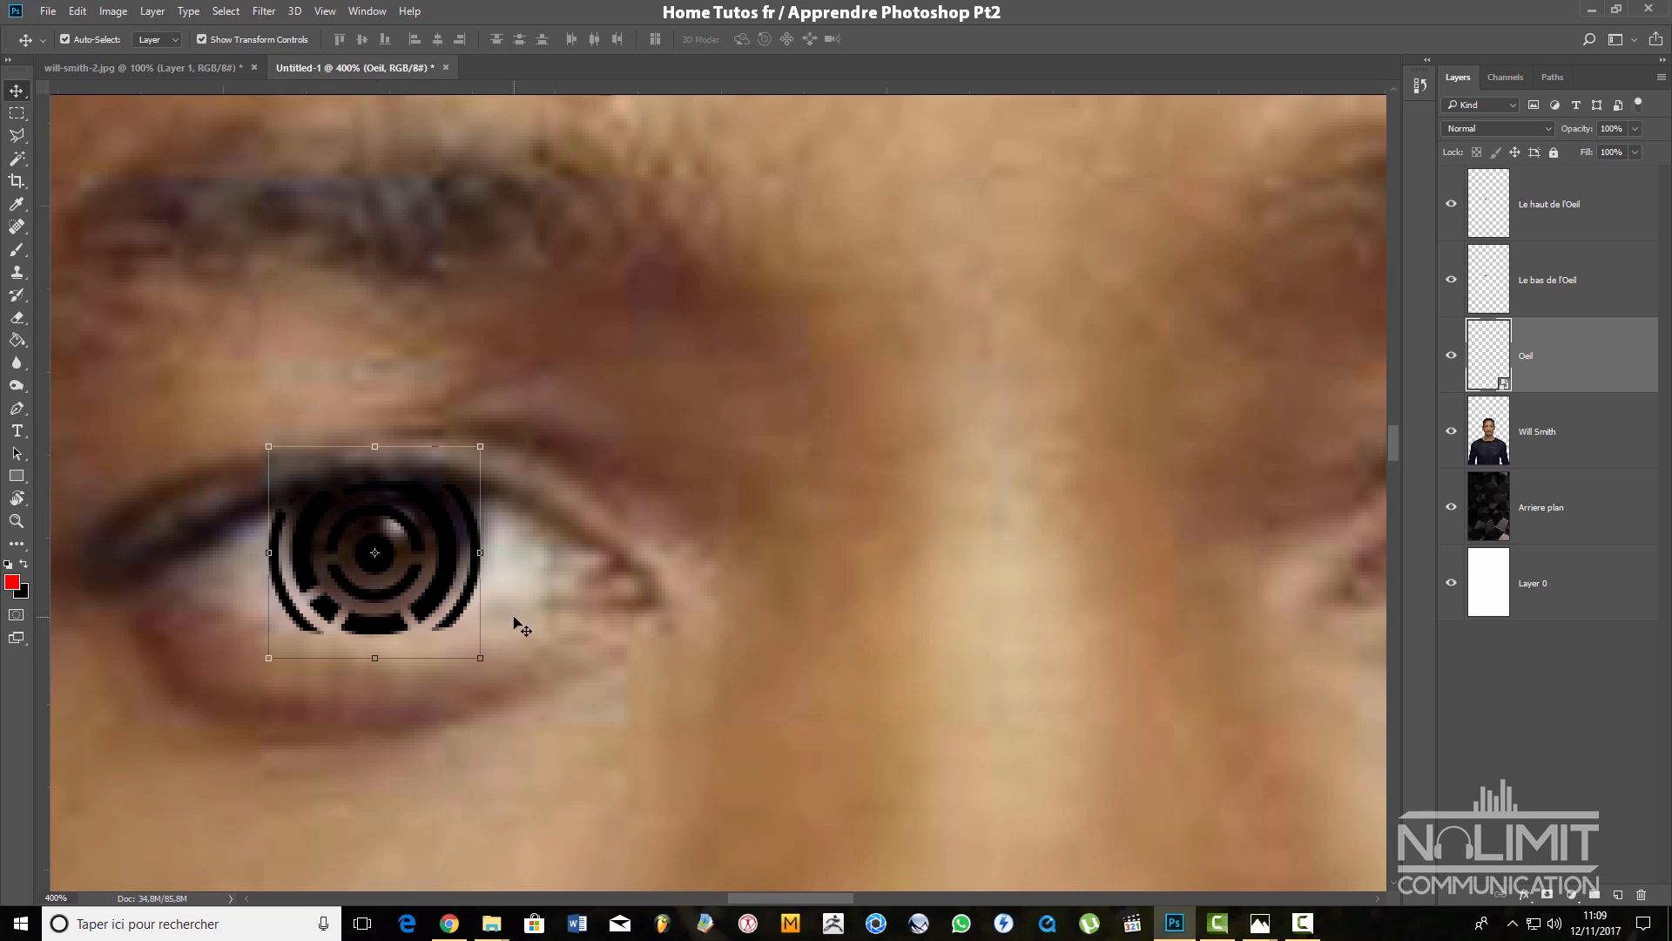
key("Up")
key("Up")
key("Up")
key("Up")
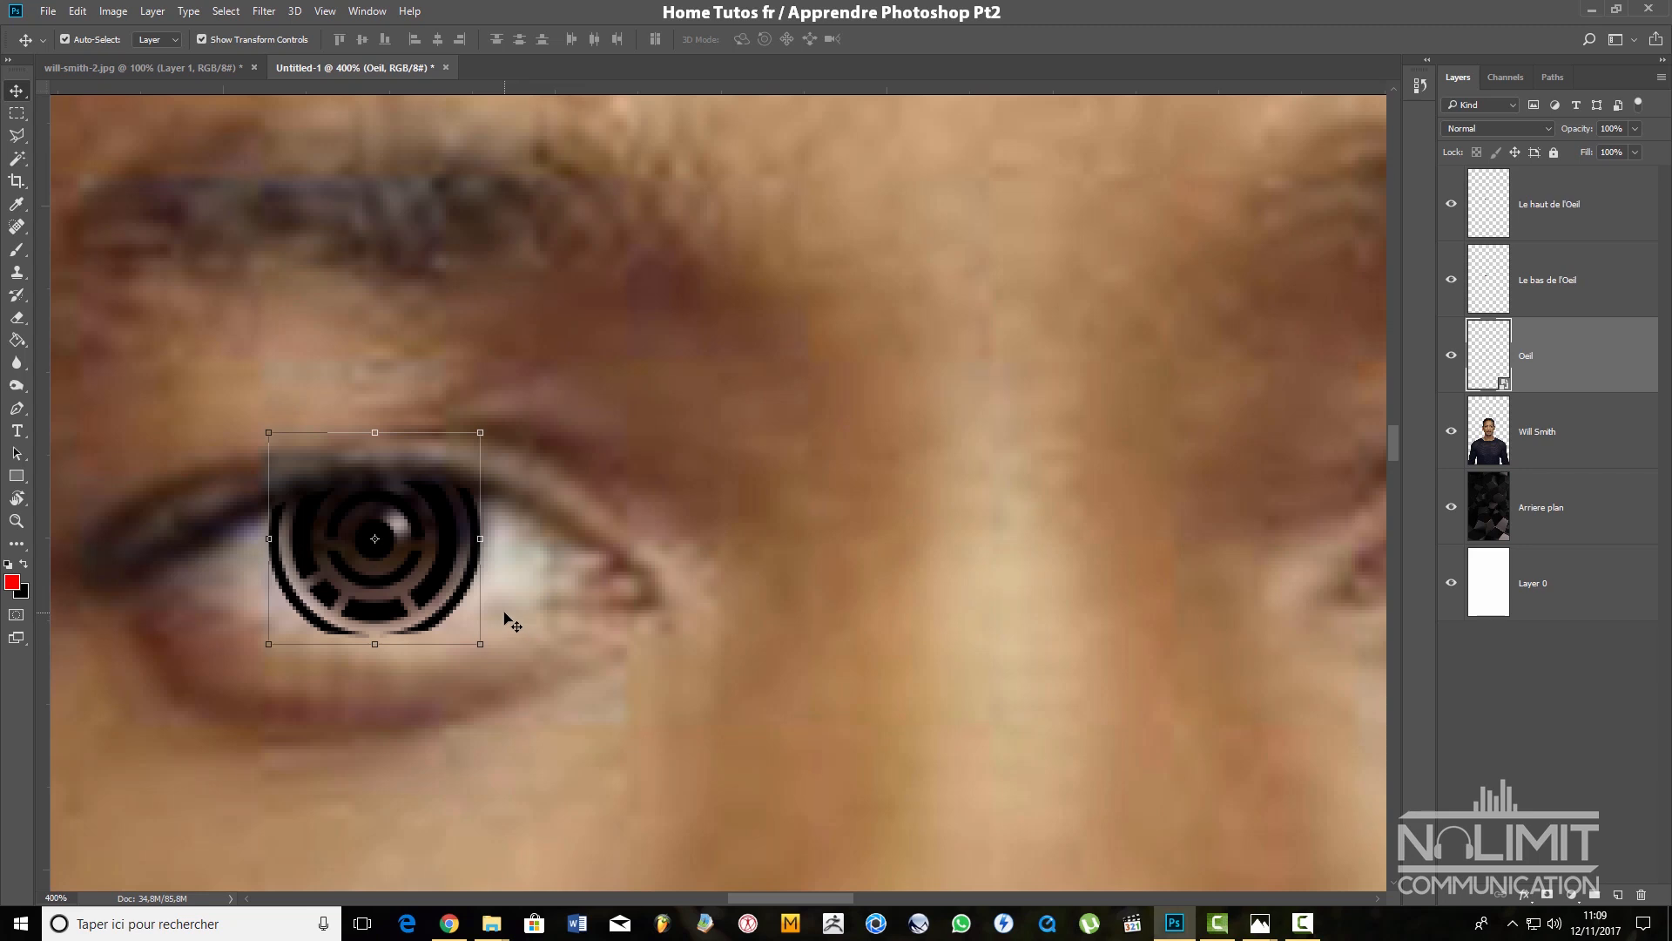
Apply a Gaussian Blur with a radius of 1.0 pixel to the Oeil layer
left_click_drag(900, 505, 784, 497)
key("ctrl+minus")
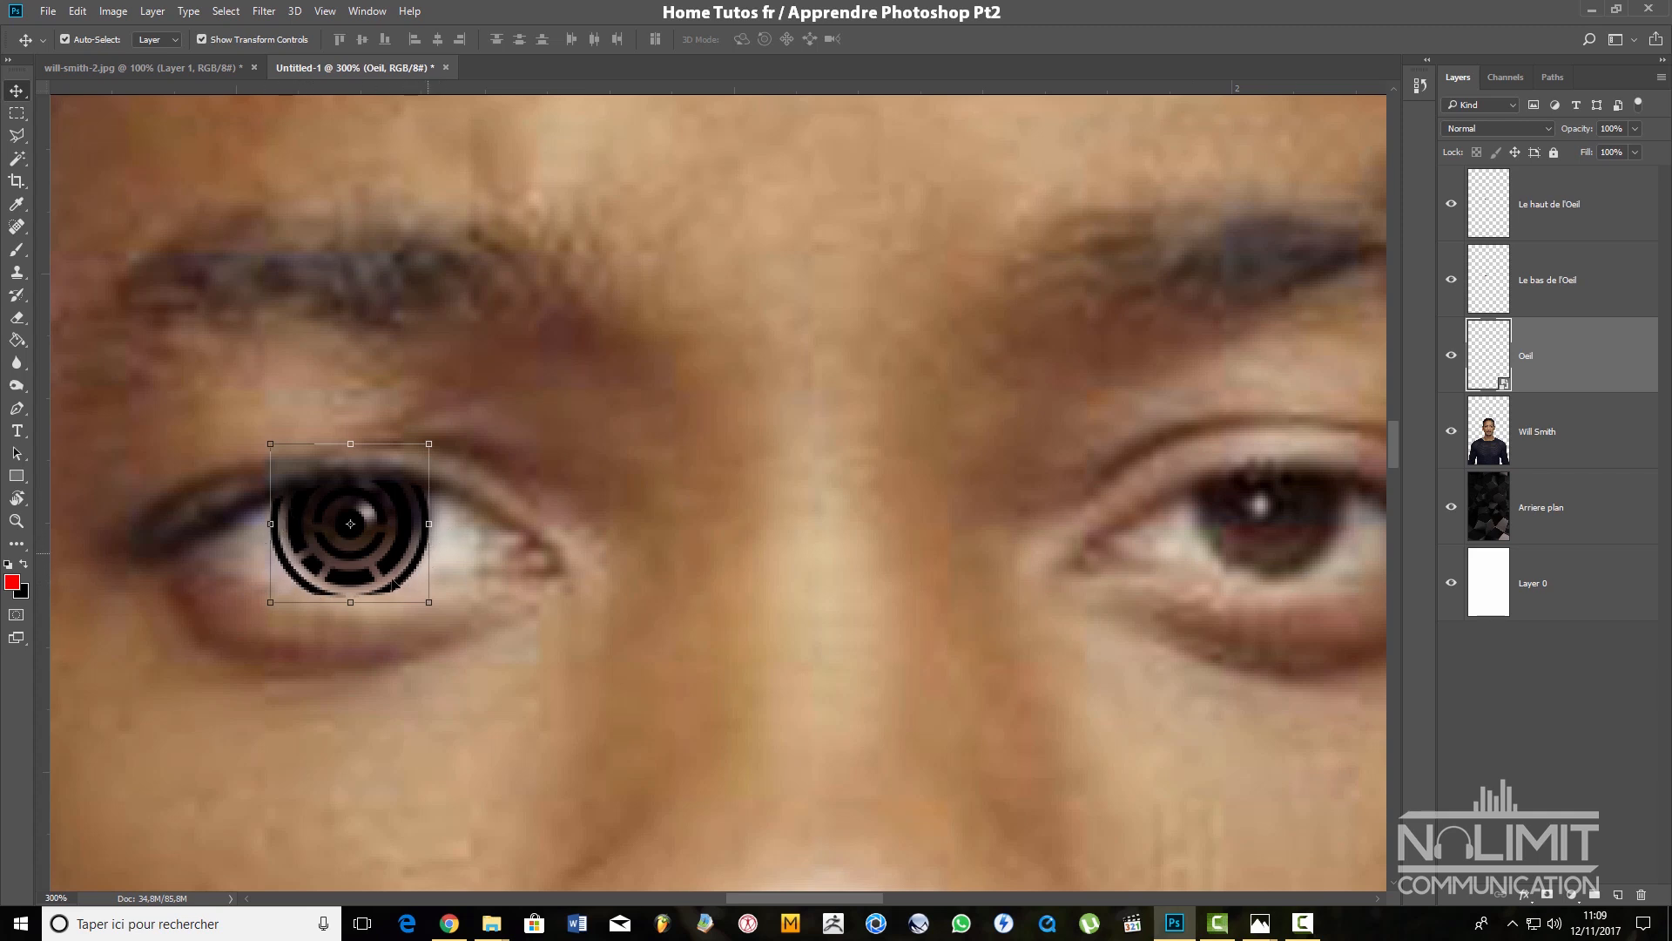
key("ctrl+minus")
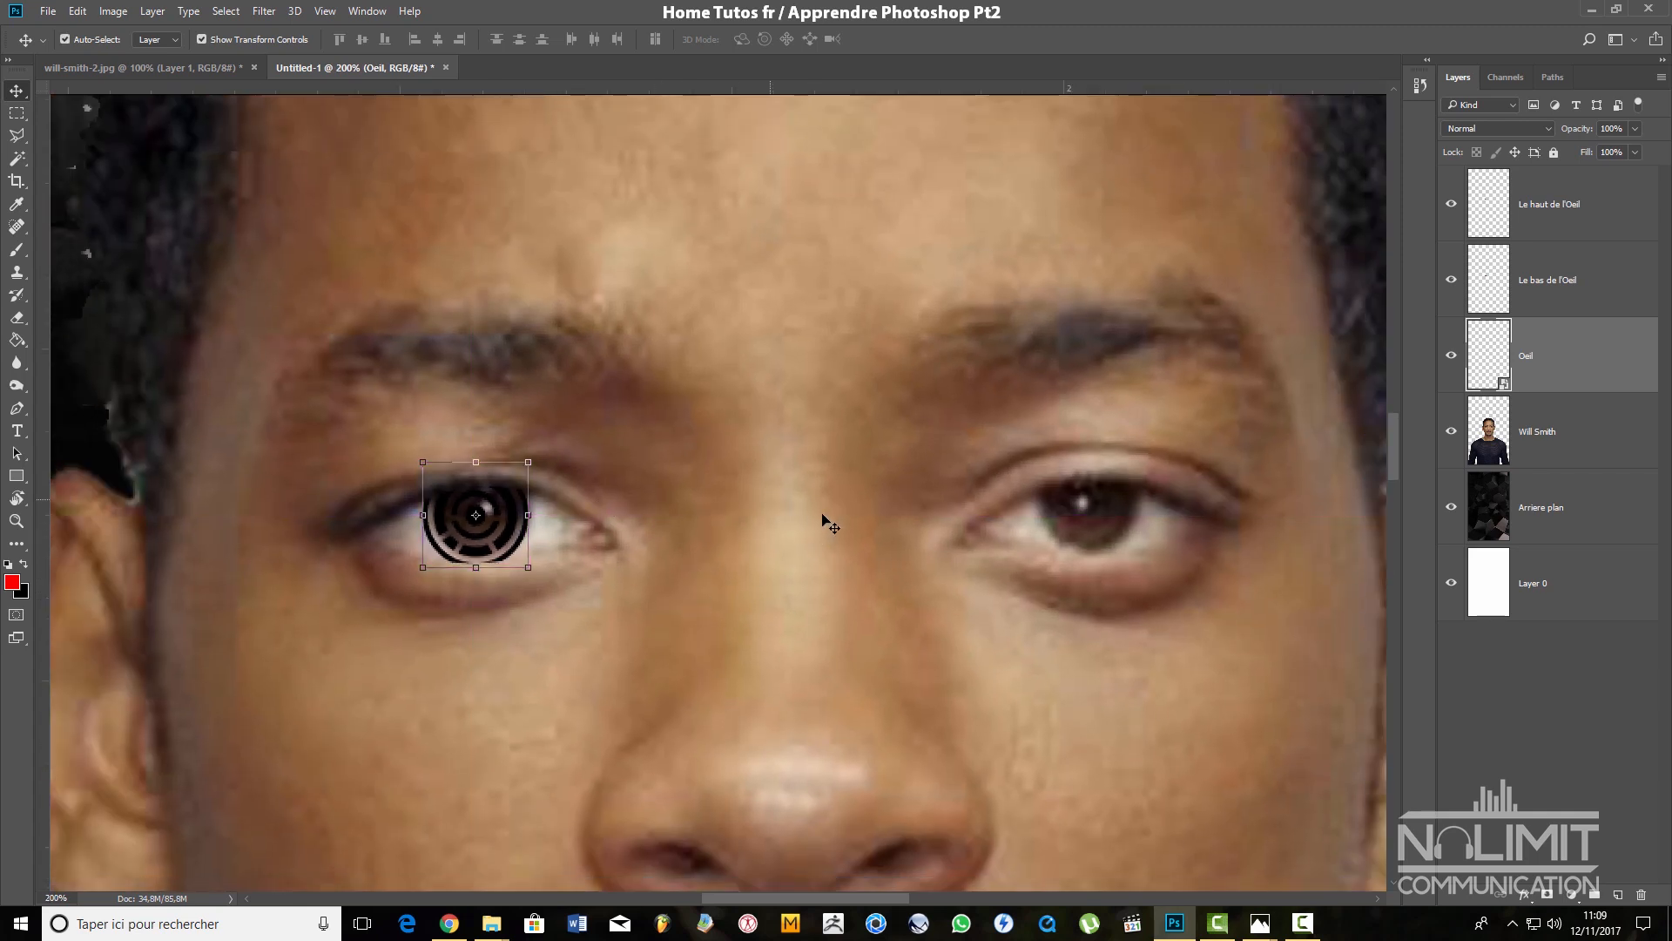
left_click(263, 11)
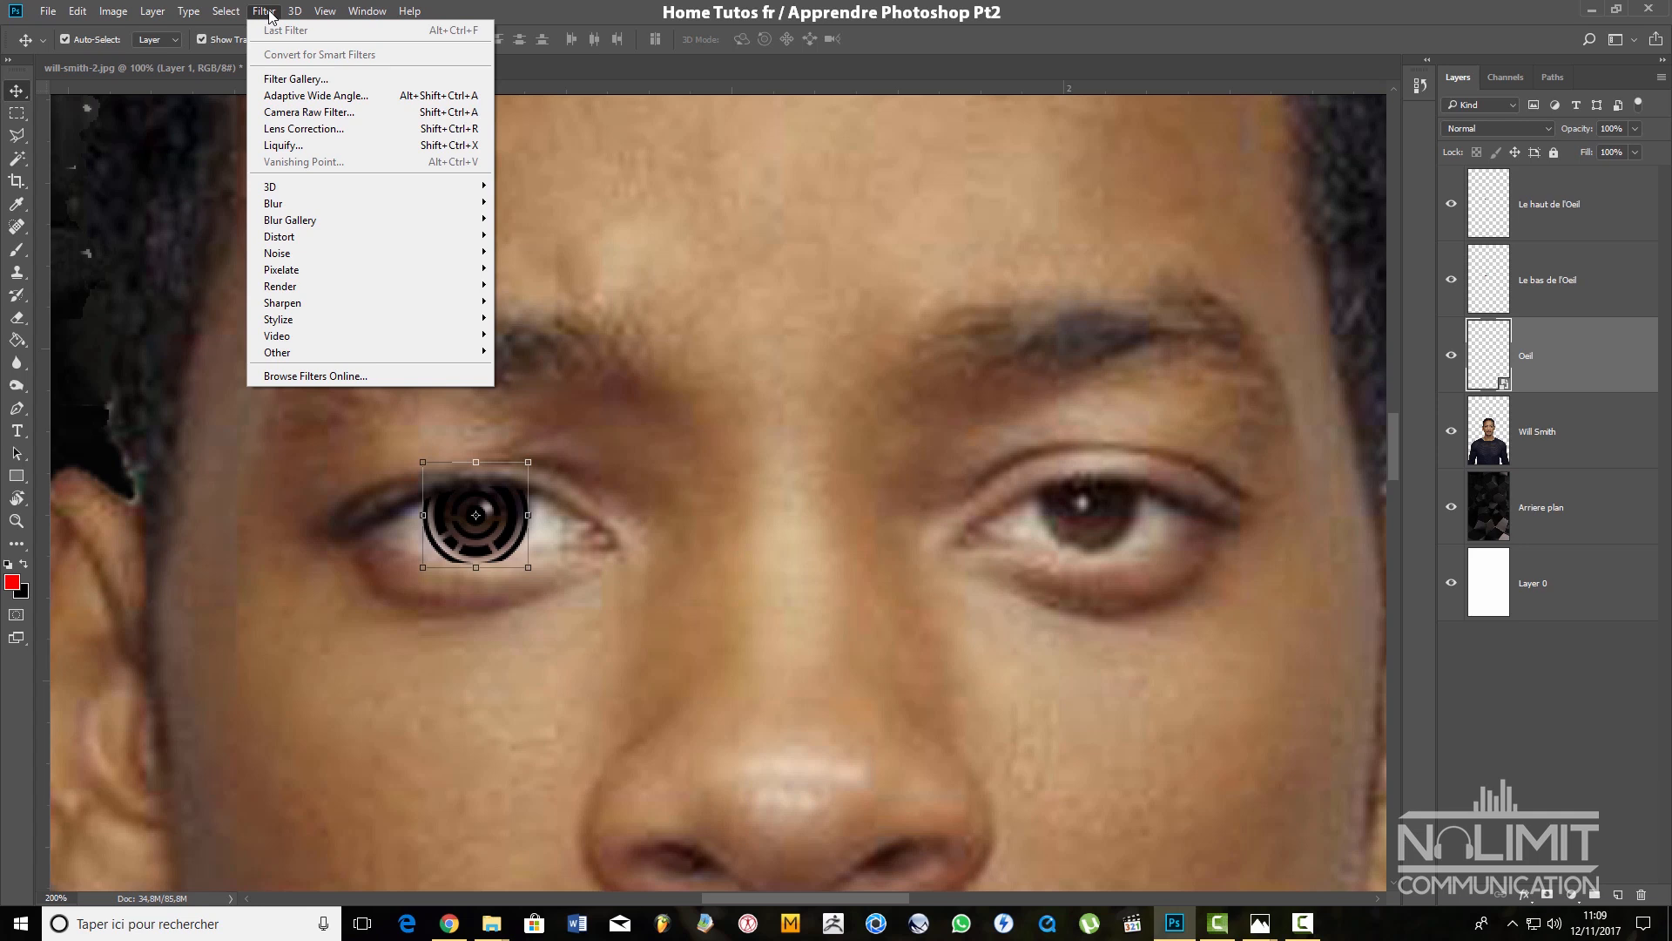
left_click(270, 13)
left_click(279, 12)
left_click(261, 7)
left_click(263, 10)
mouse_move(282, 209)
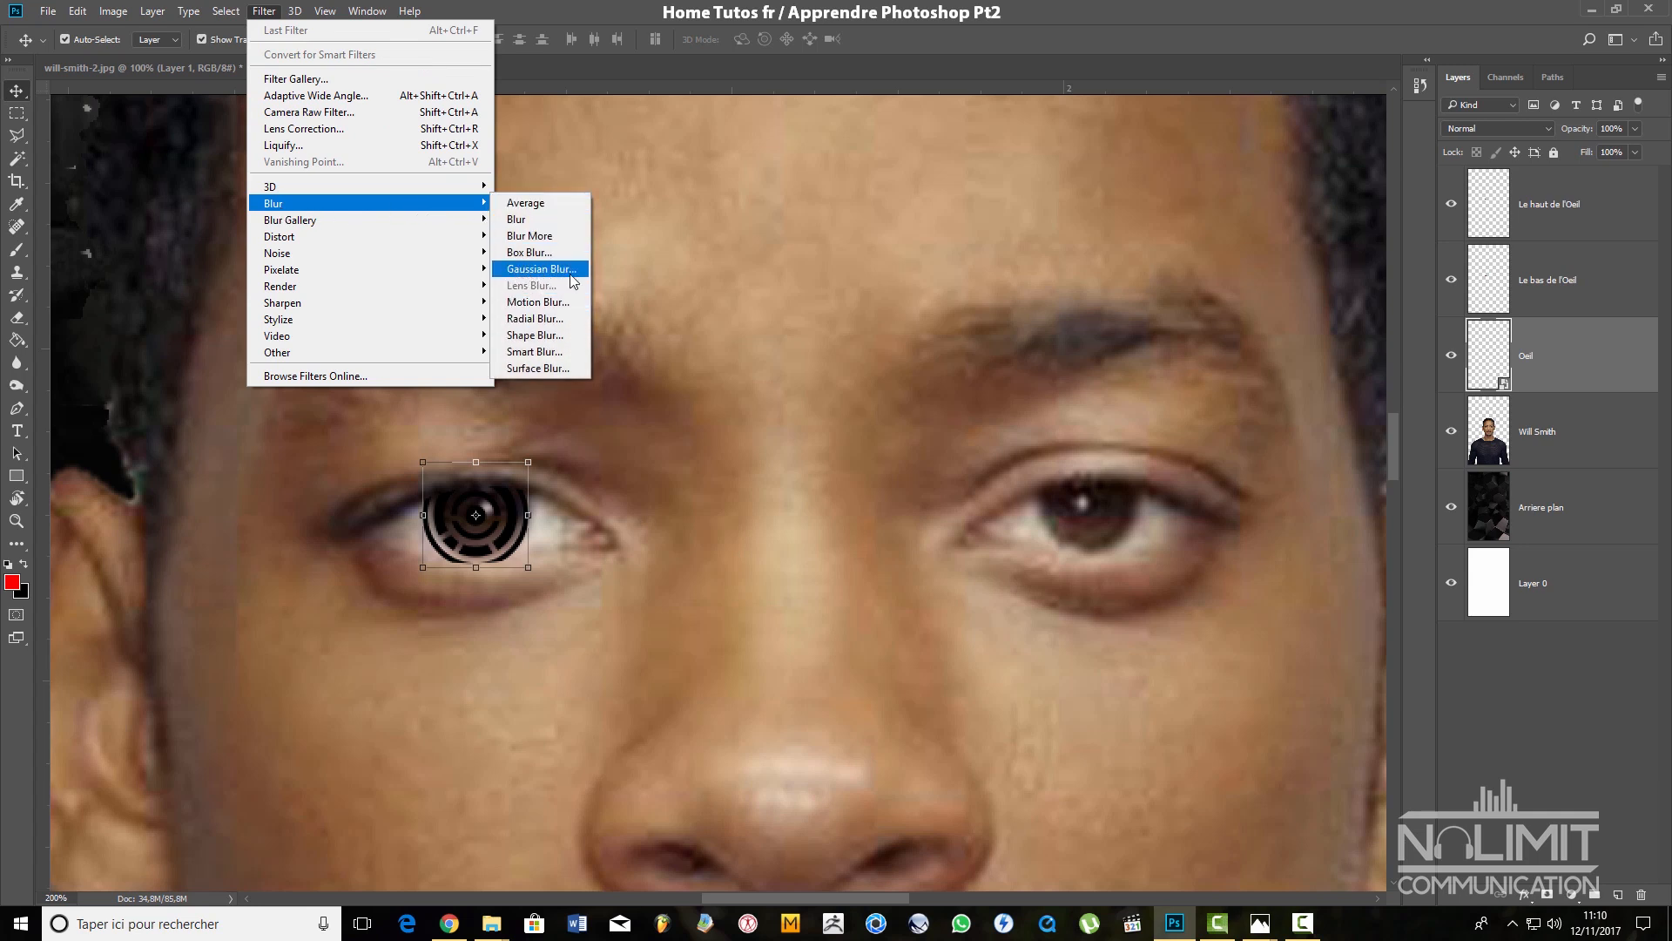
left_click(541, 269)
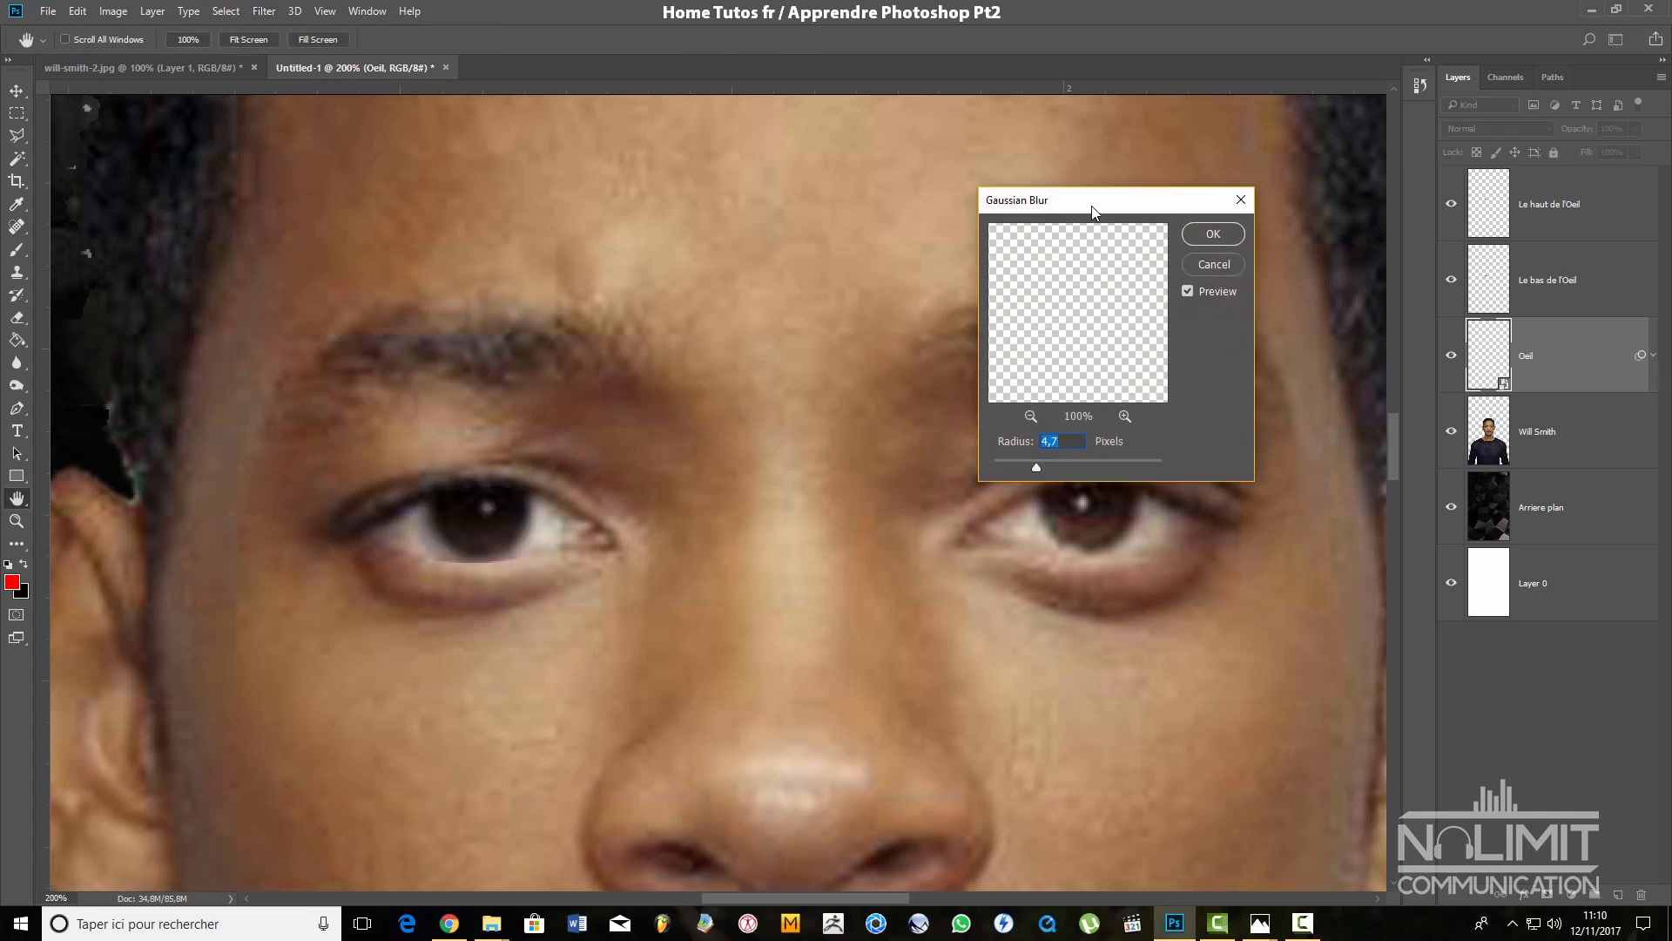
left_click_drag(1091, 212, 1100, 204)
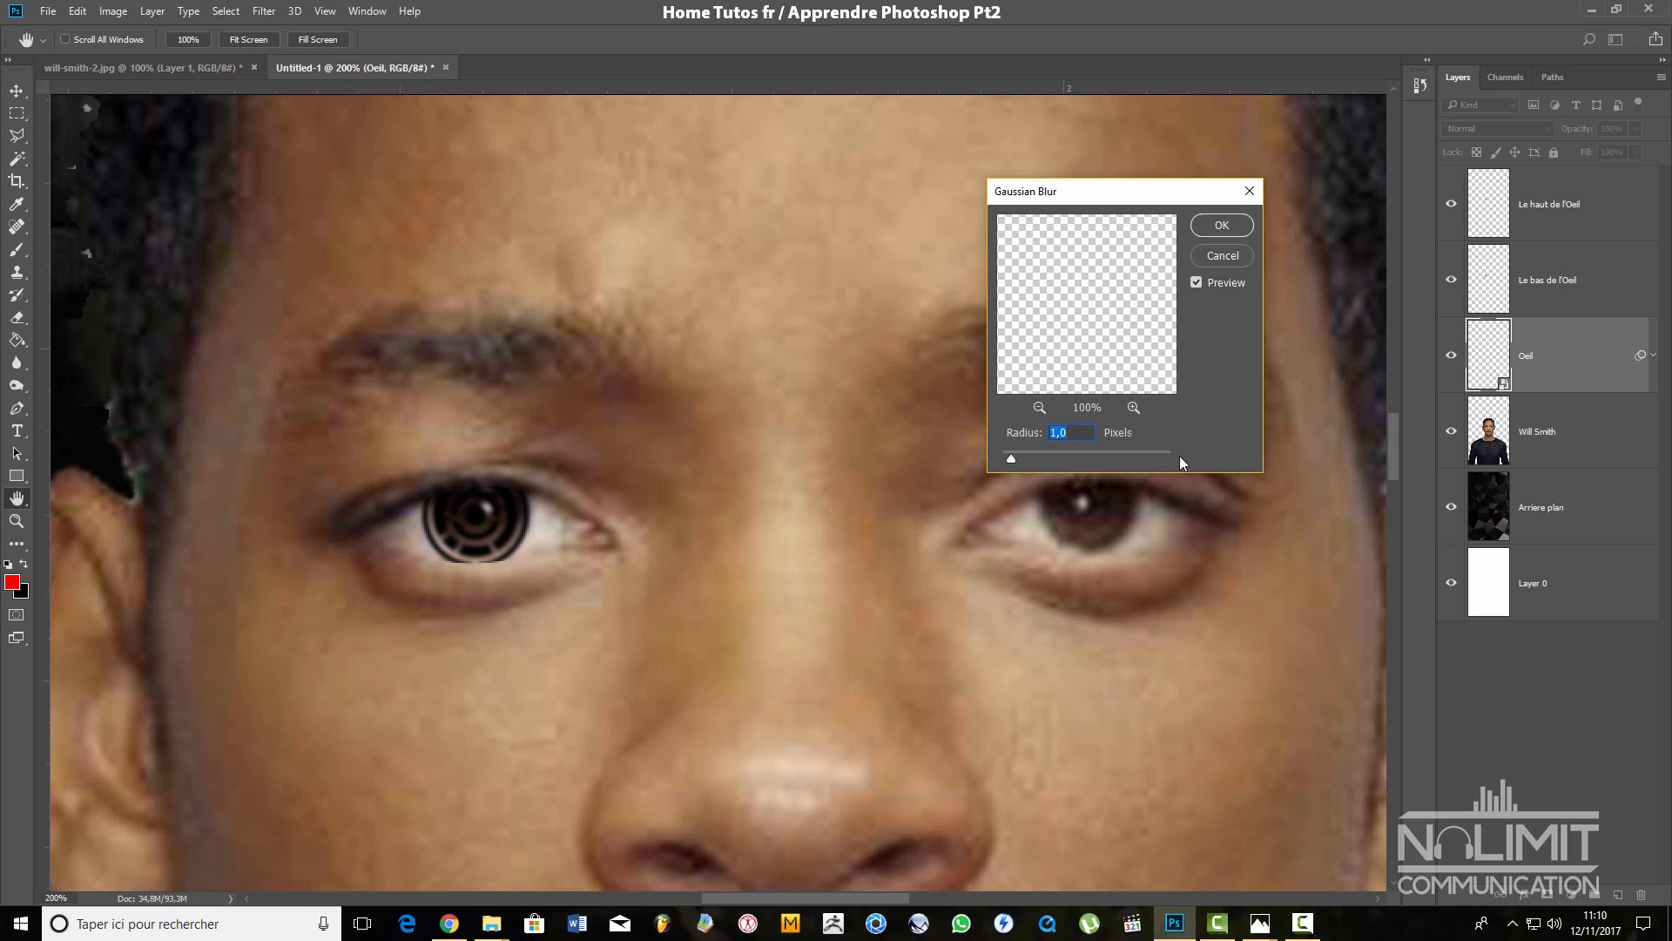
left_click(1220, 225)
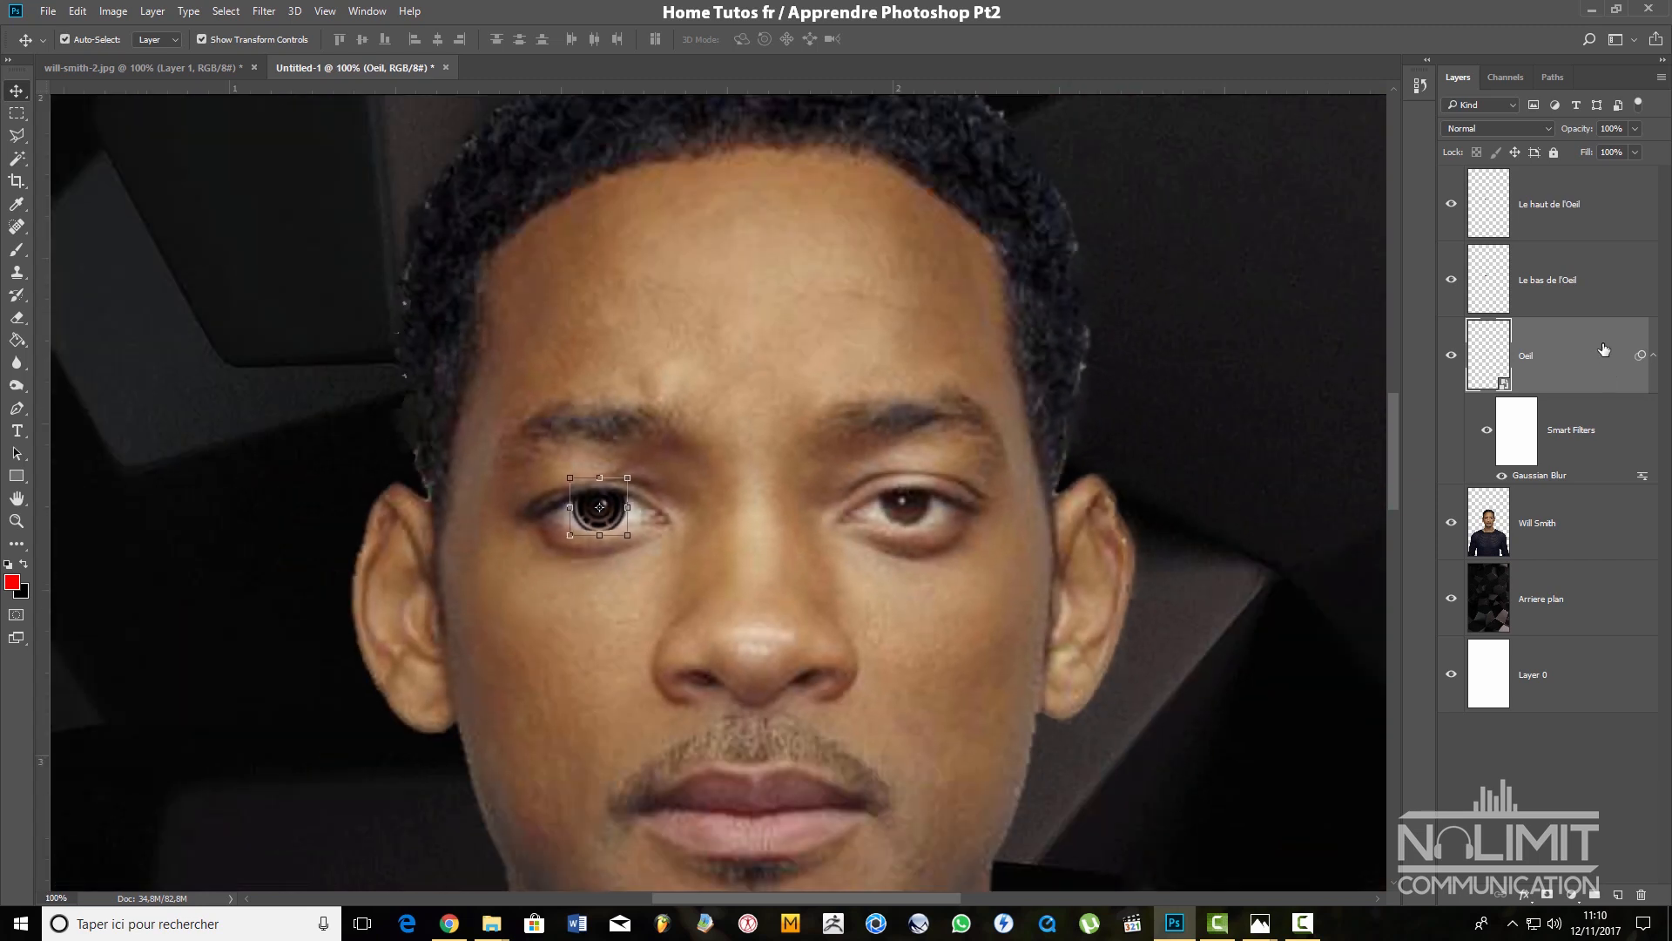
left_click_drag(1056, 354, 740, 303)
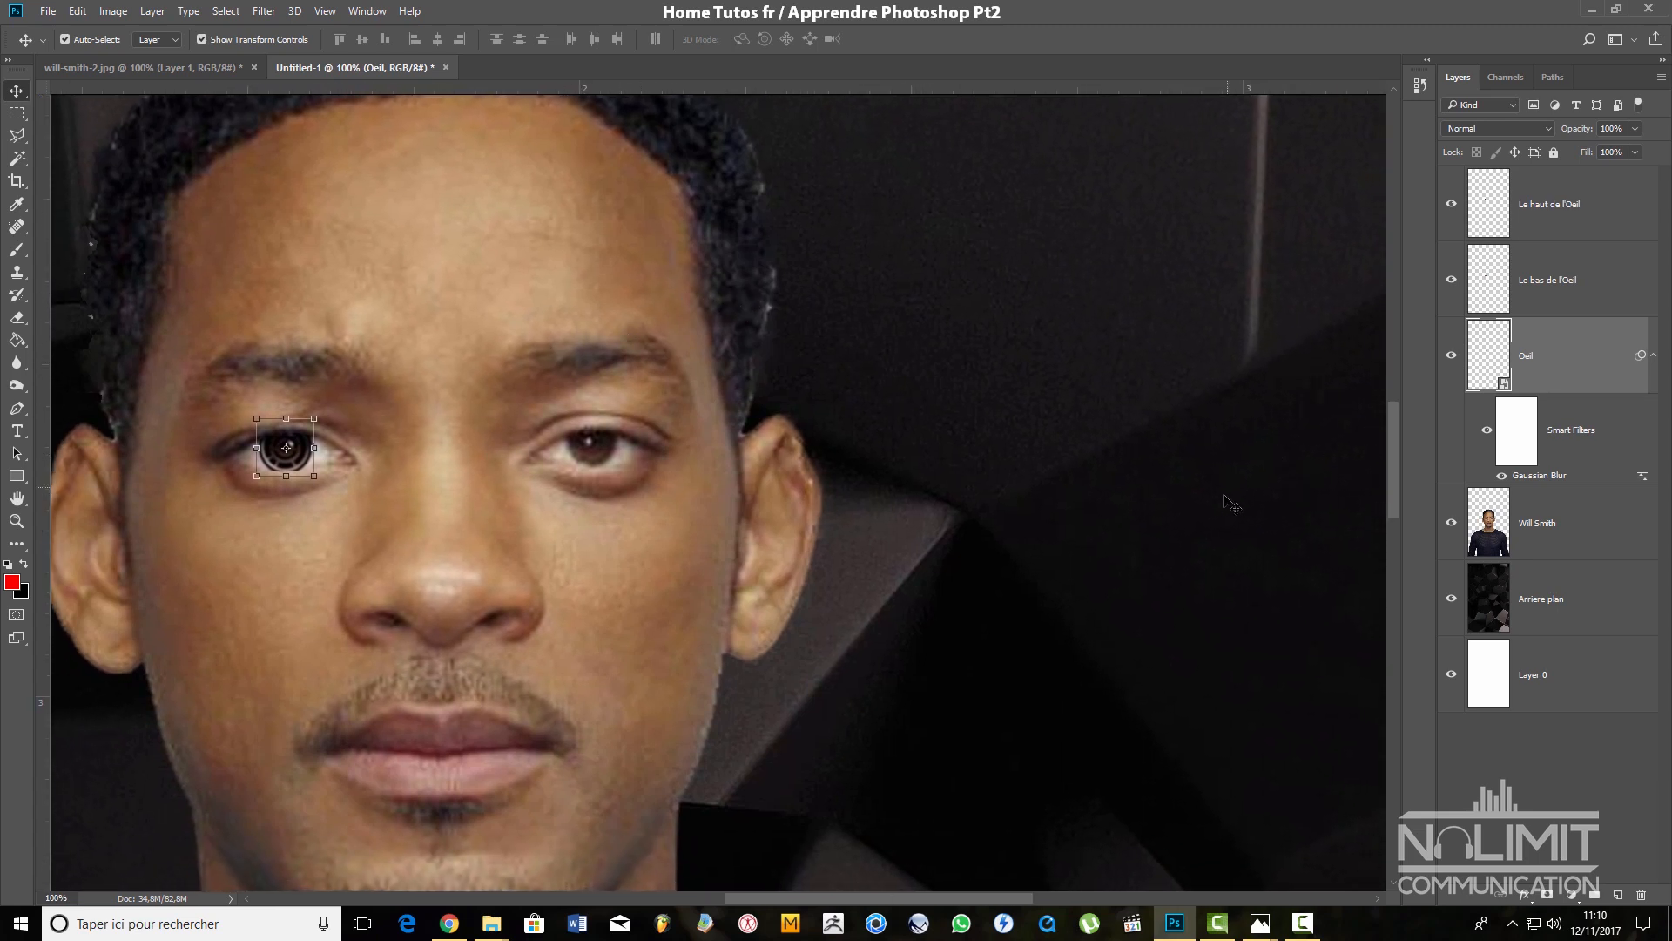
left_click_drag(1008, 381, 916, 382)
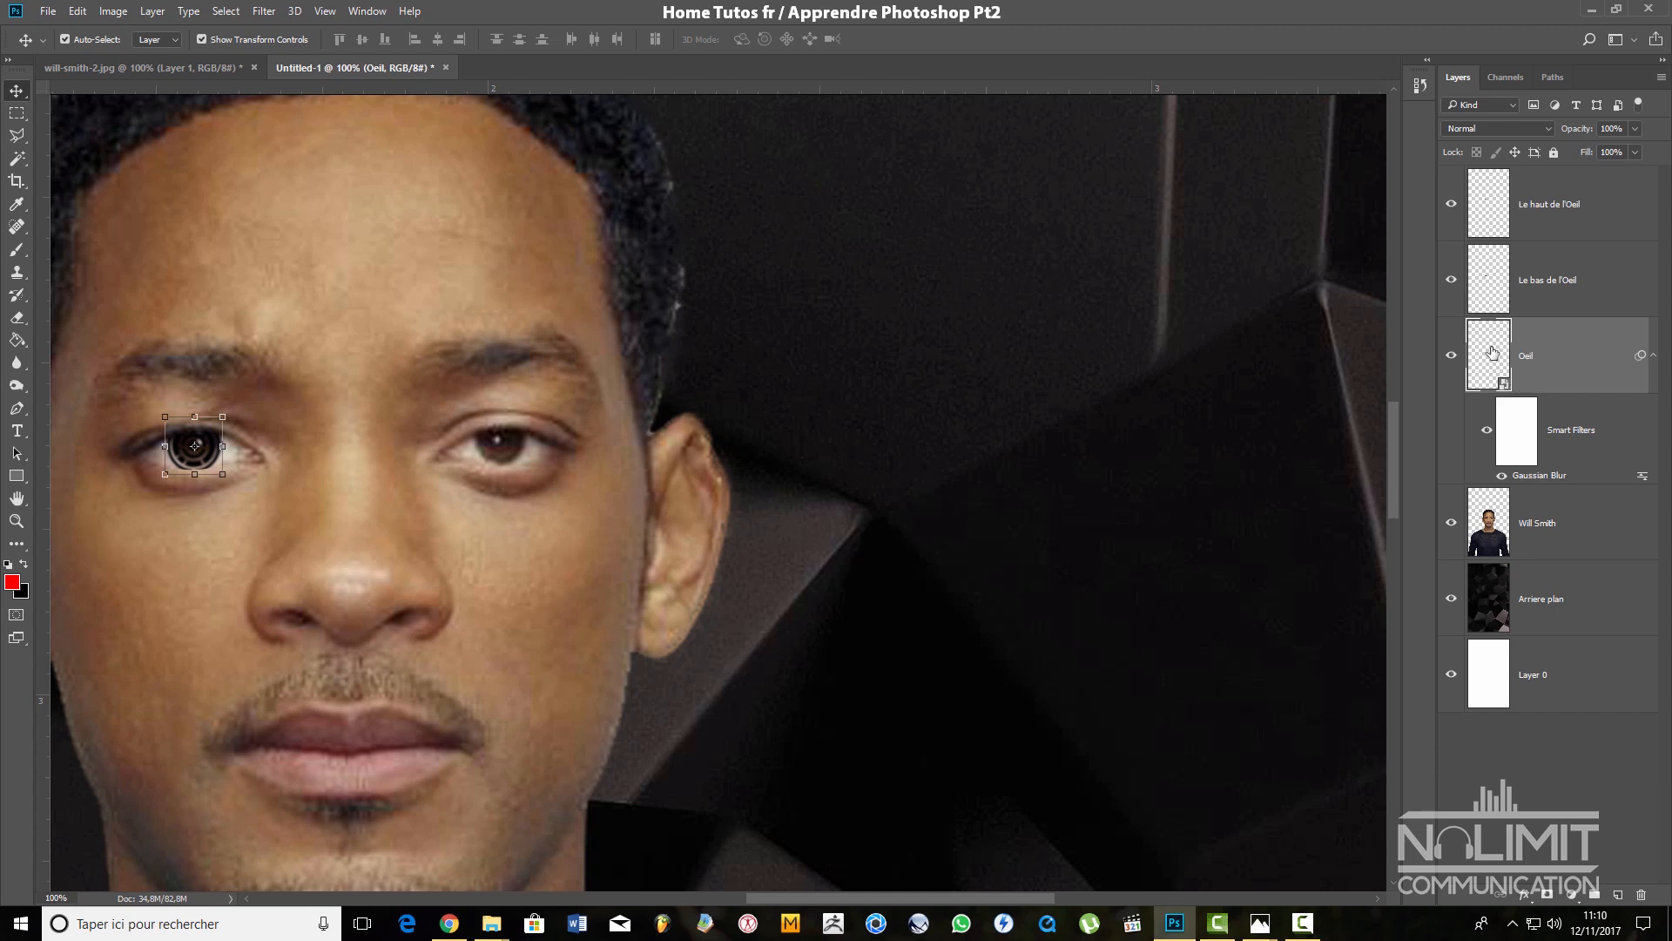
Switch the layer thumbnails to small and restore them to large
left_click(1513, 773)
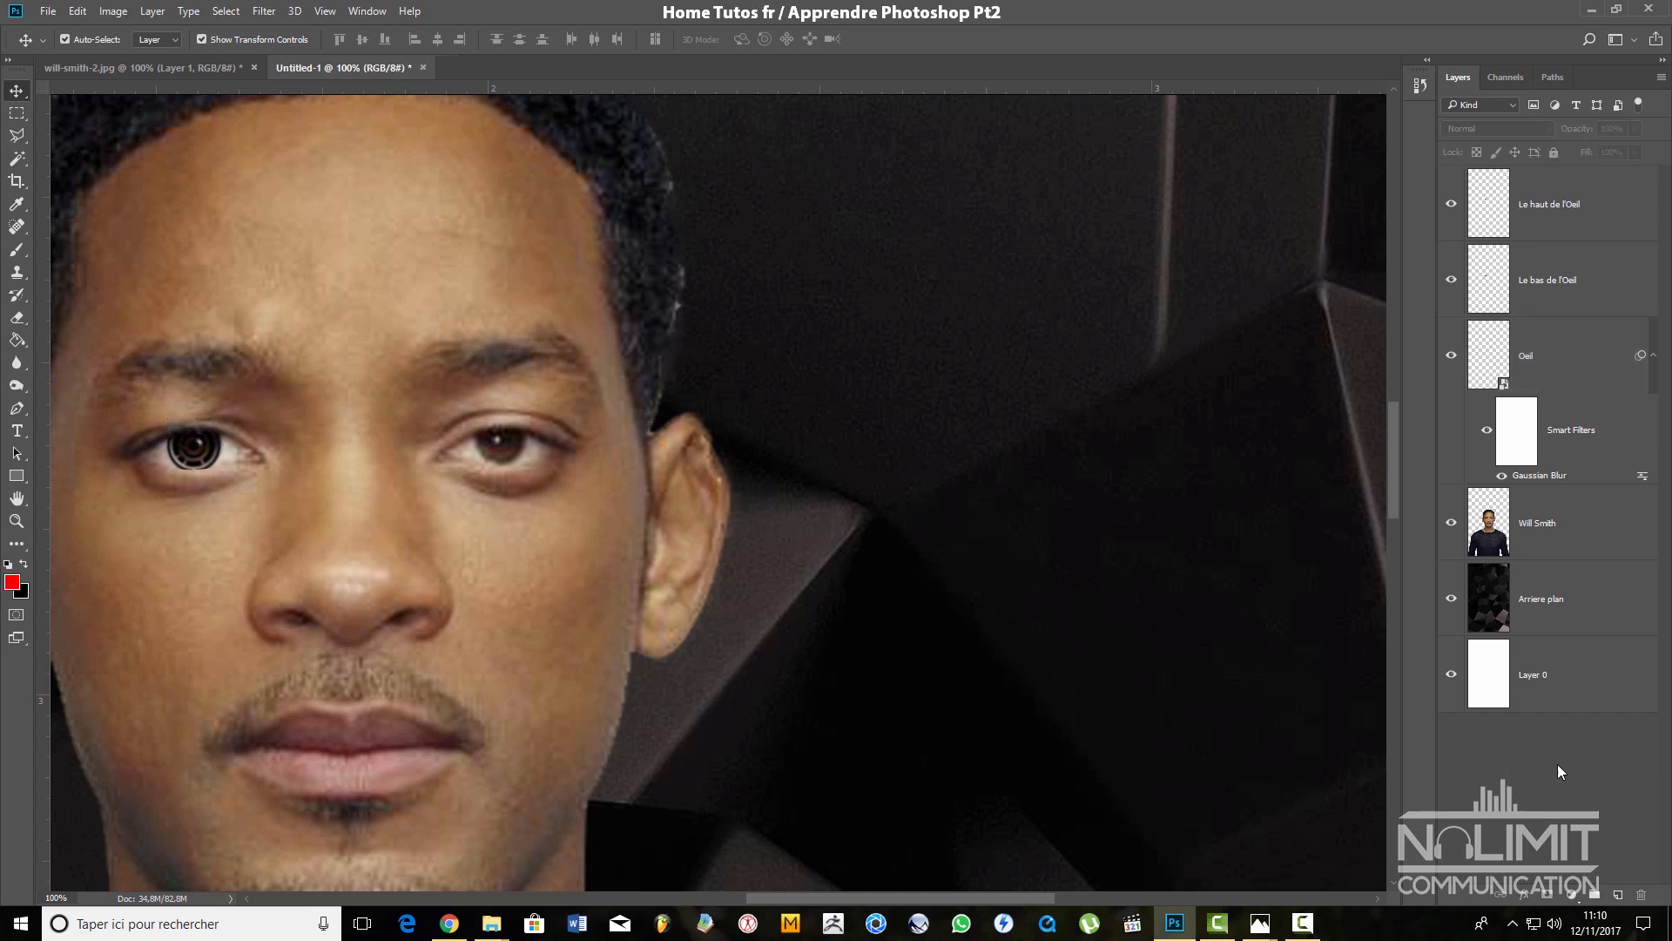
right_click(1522, 790)
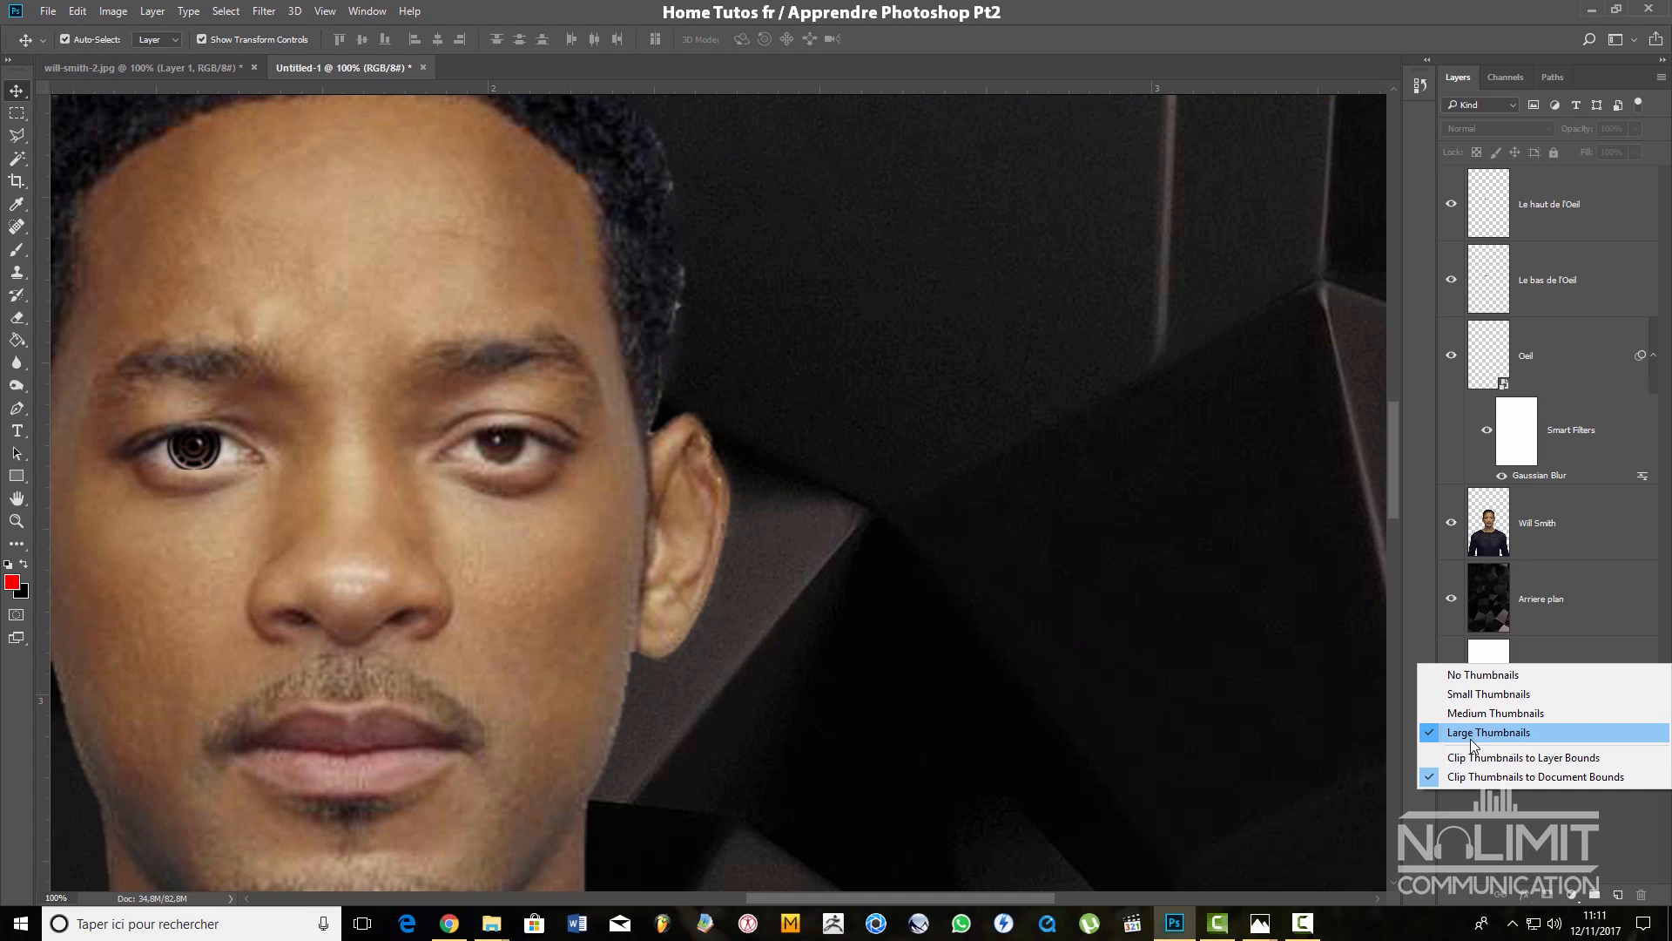
left_click(1488, 694)
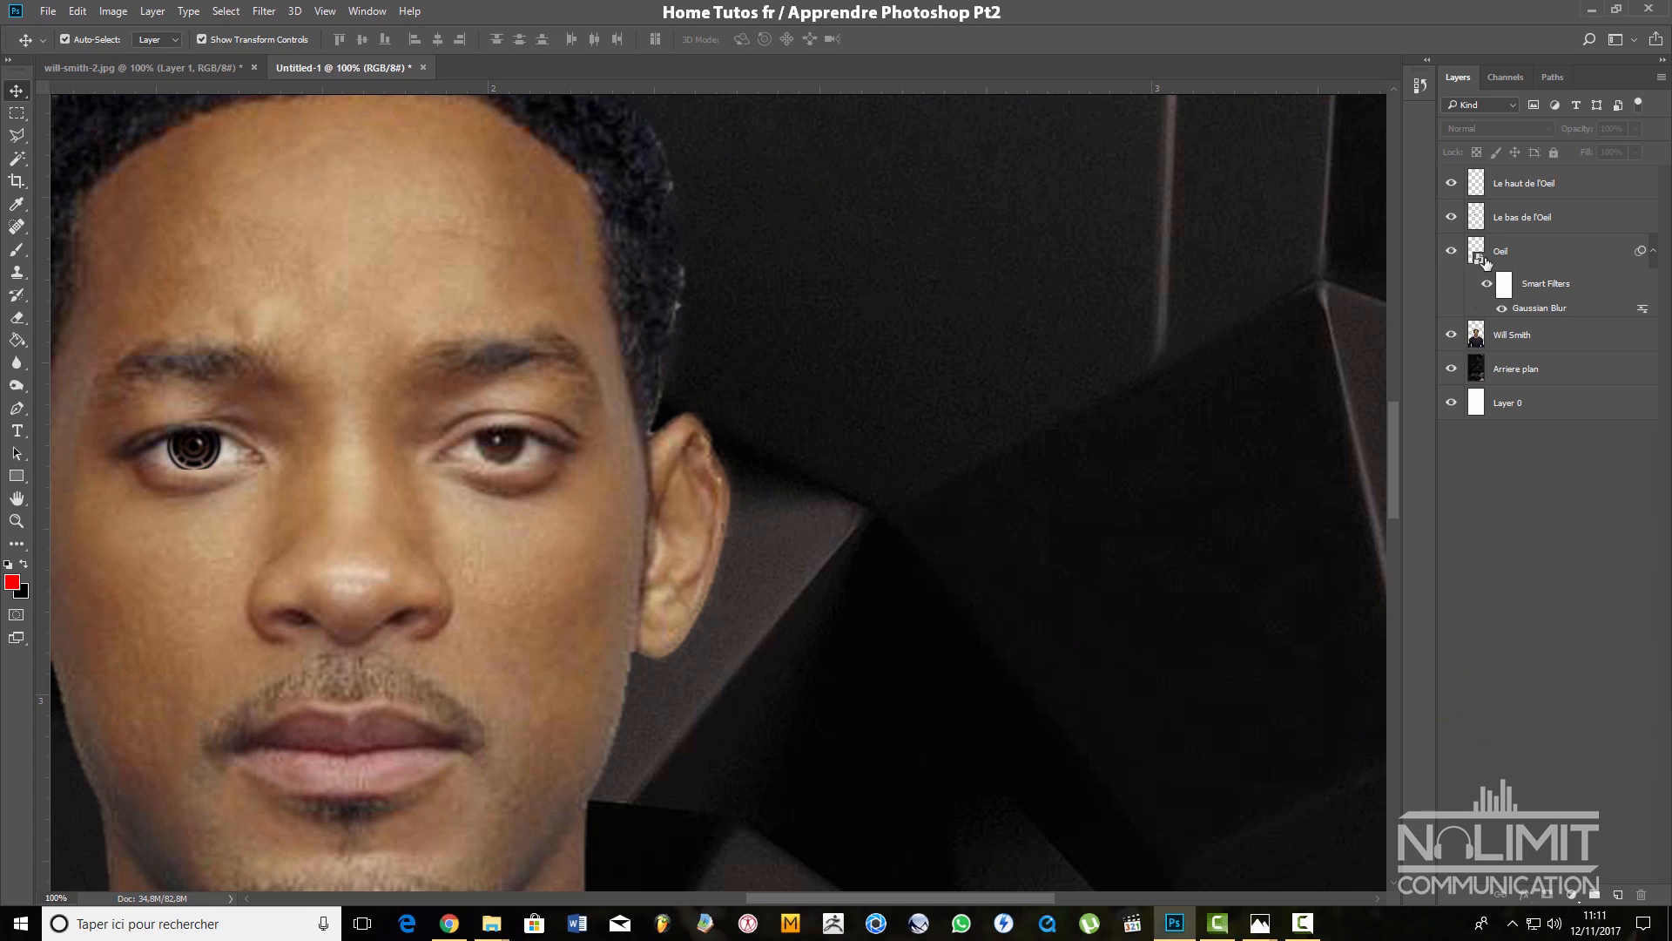
right_click(1519, 498)
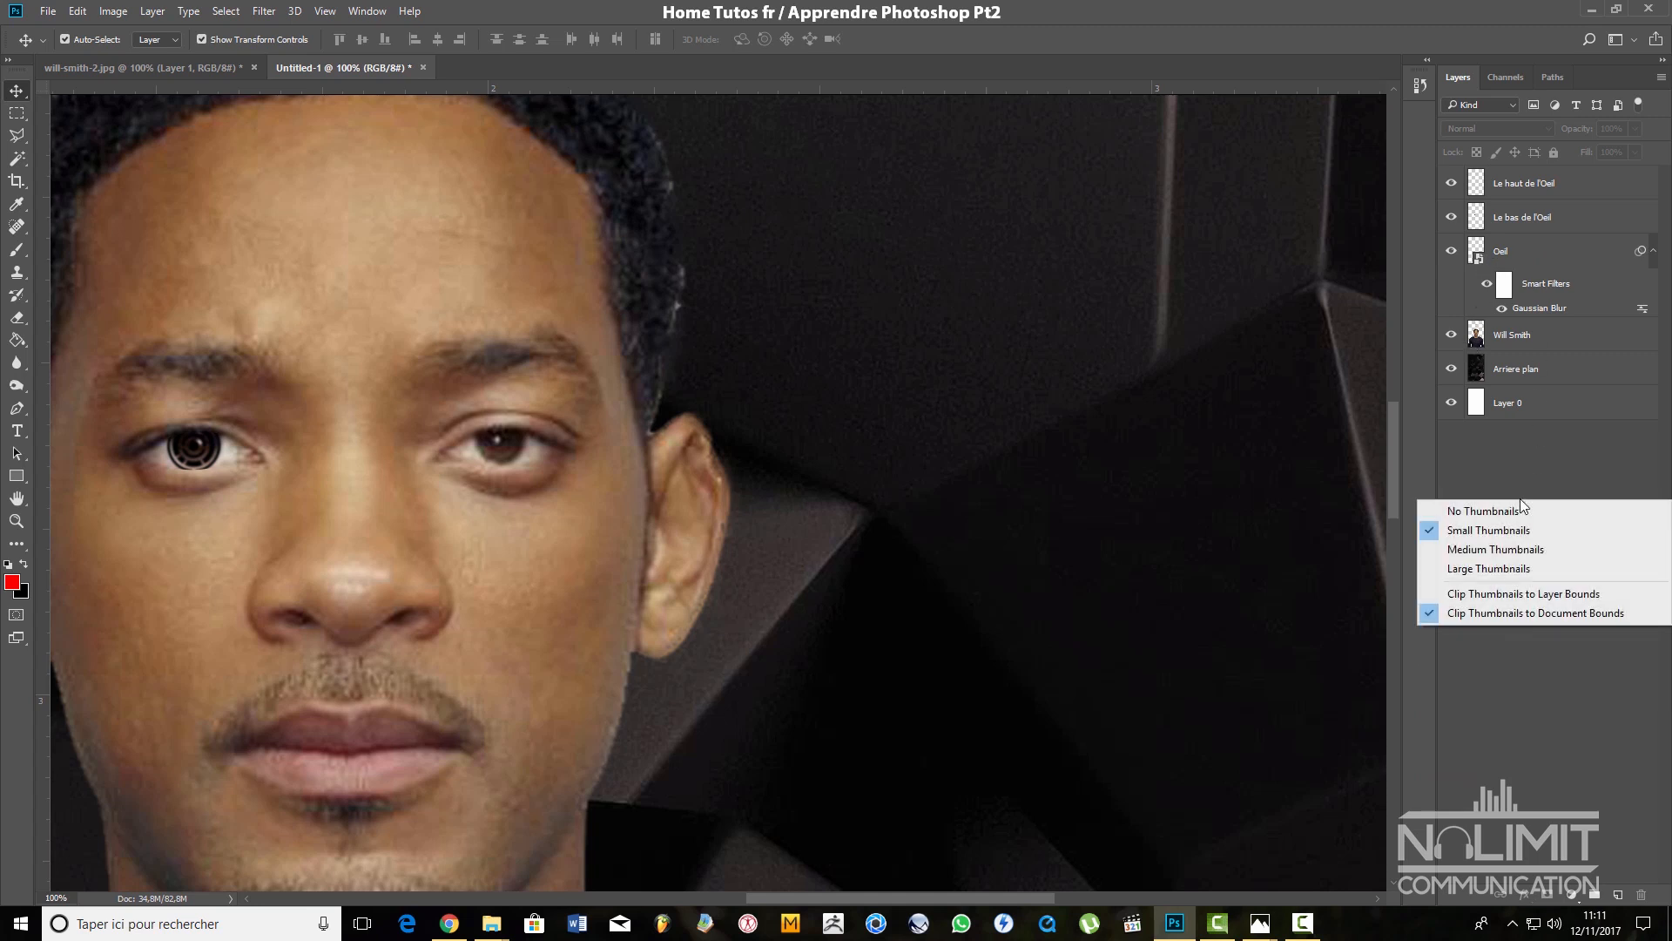
left_click(1501, 577)
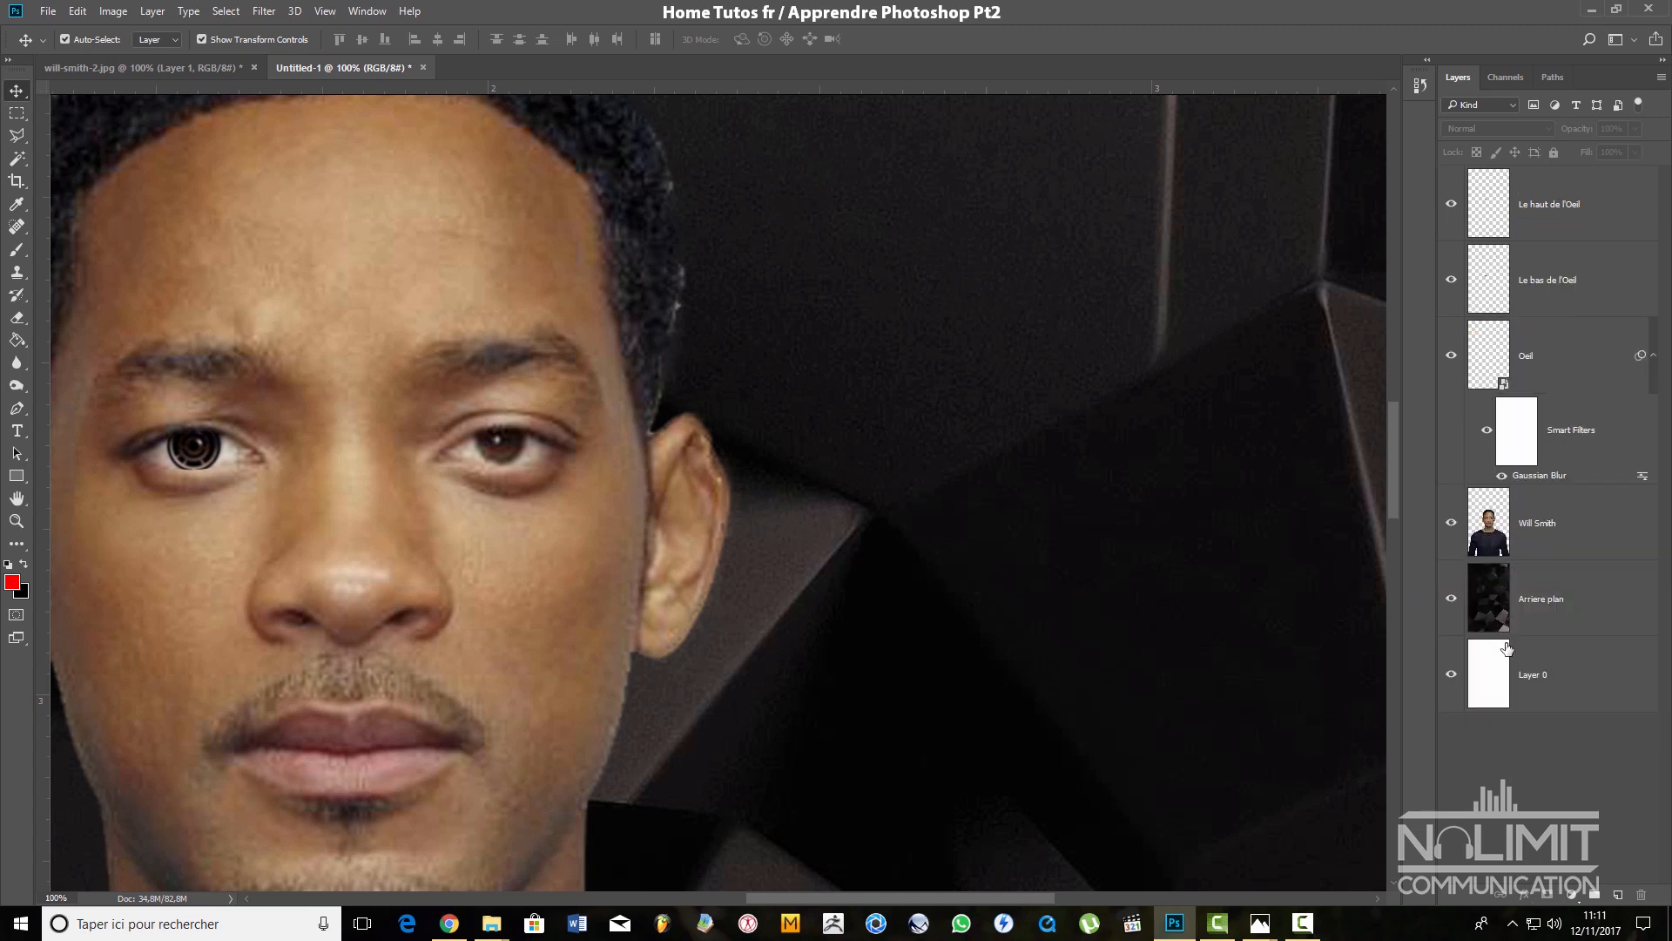
Convert the Will Smith layer to a Smart Object
left_click(1480, 505)
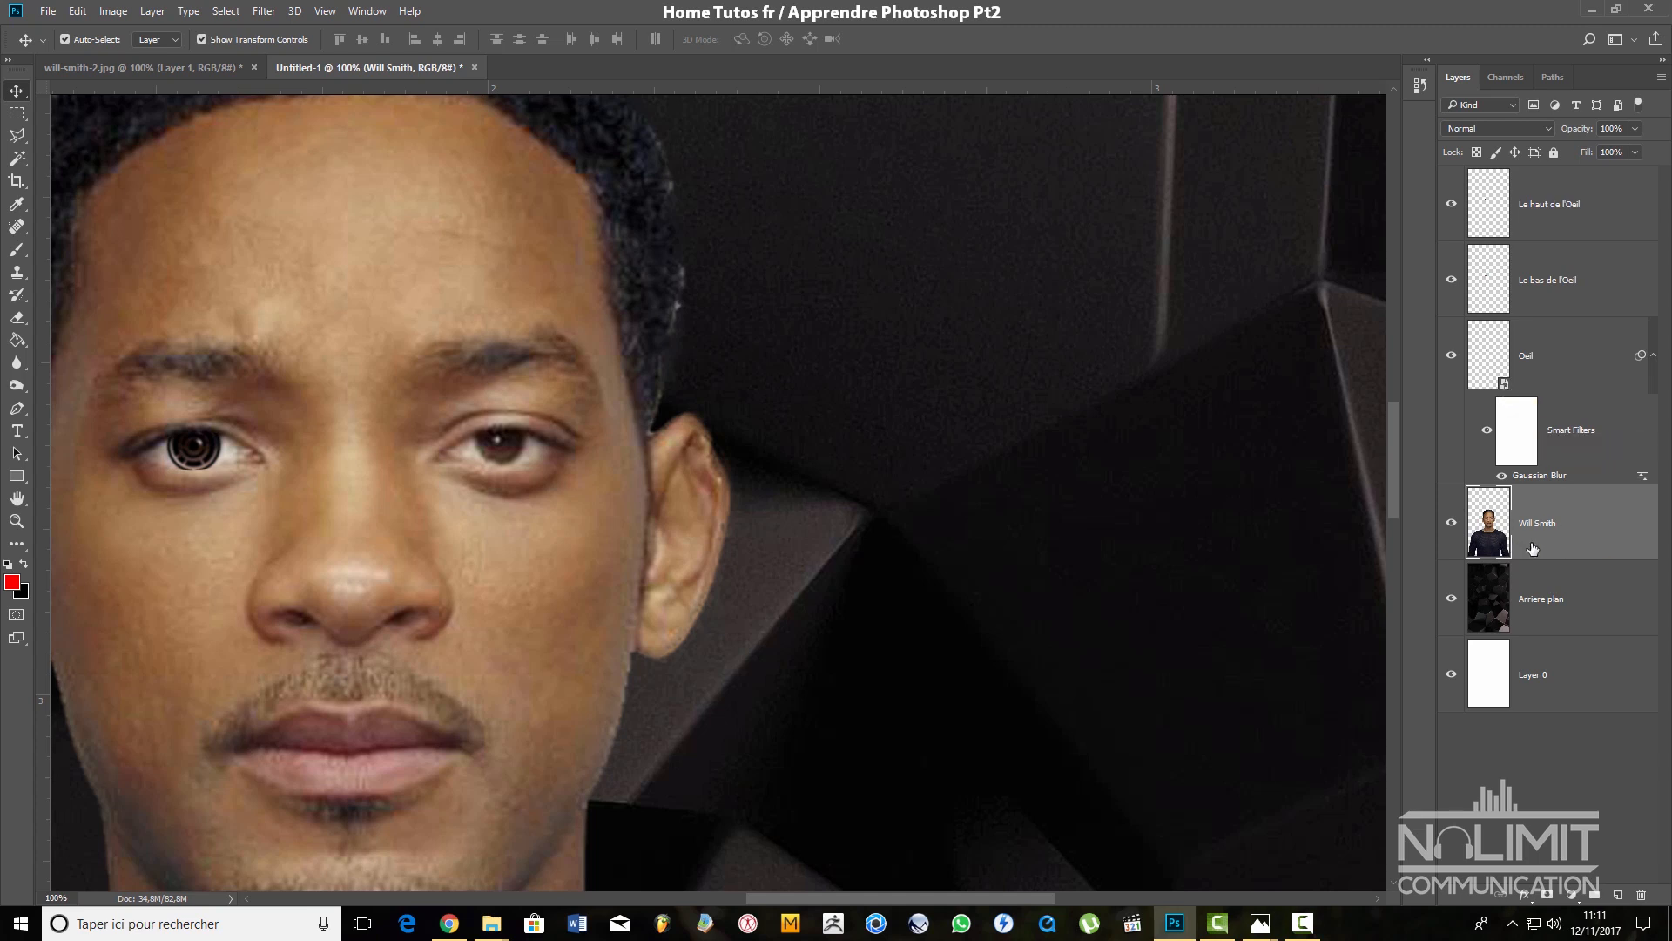
right_click(1611, 528)
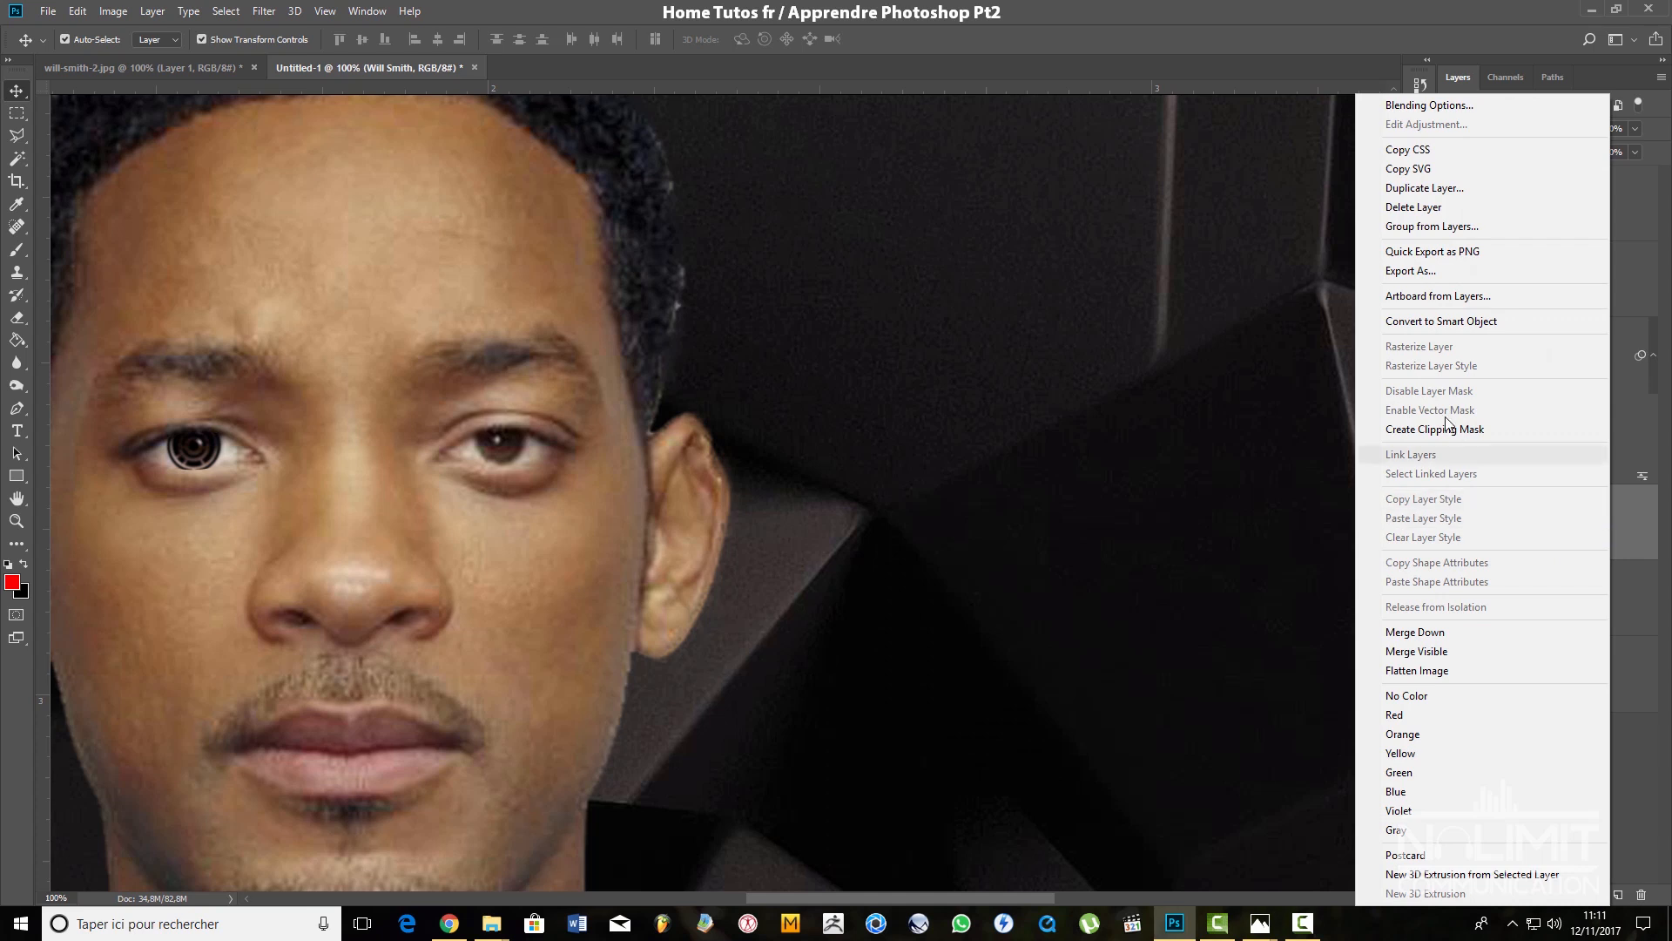
right_click(1619, 519)
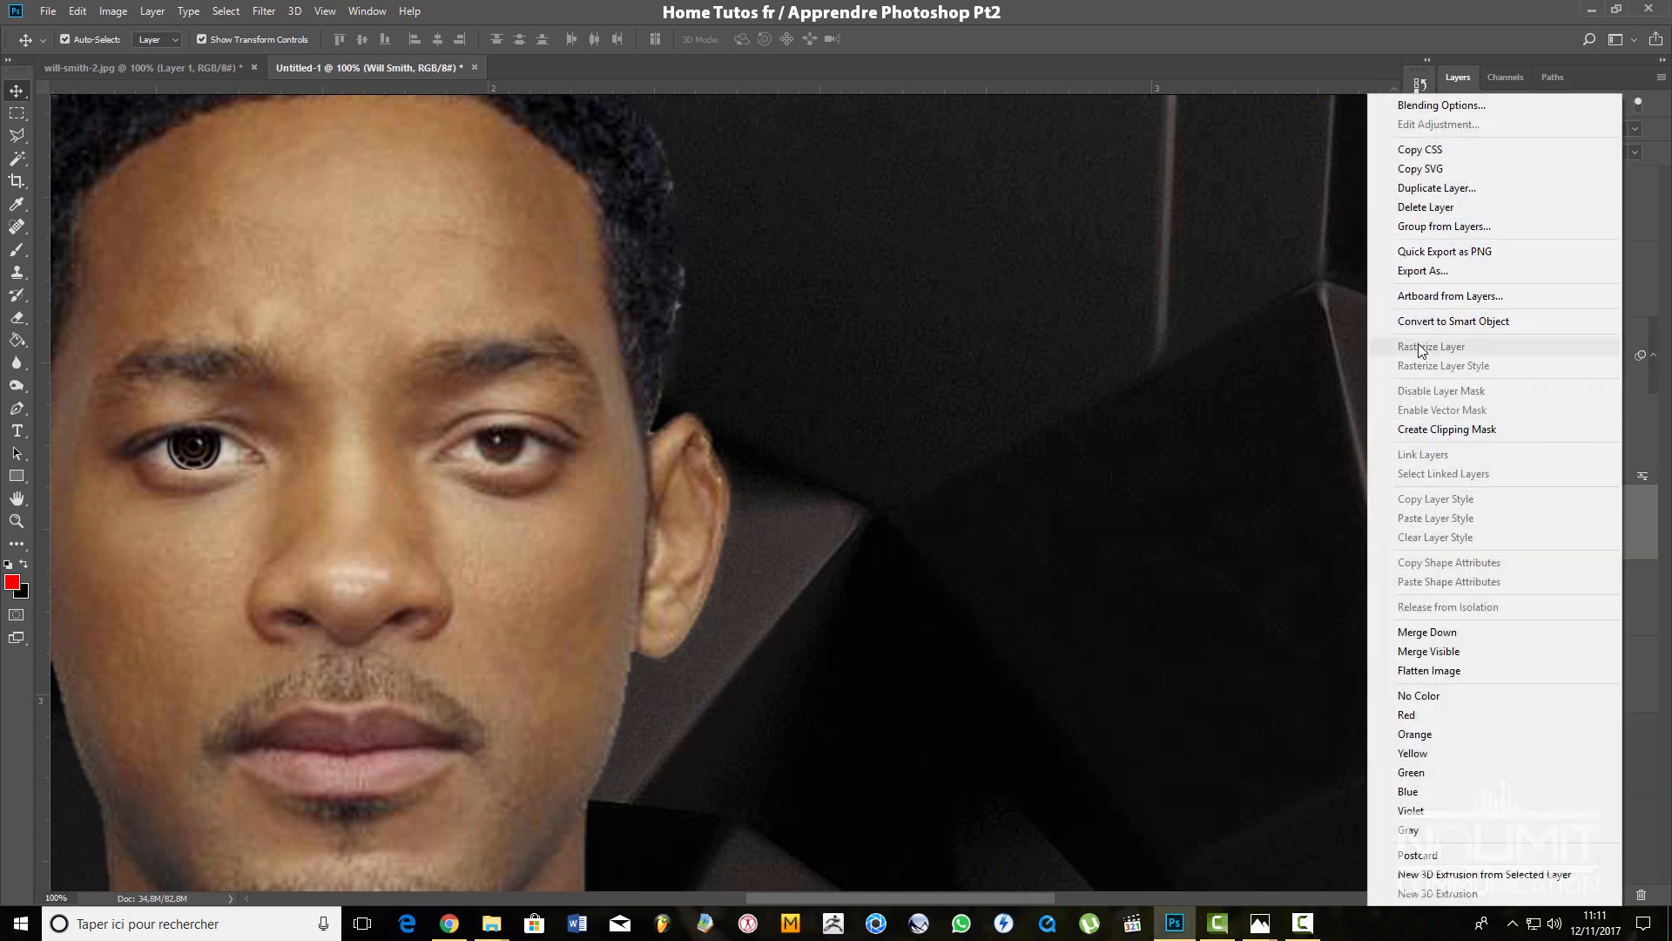
left_click(1474, 325)
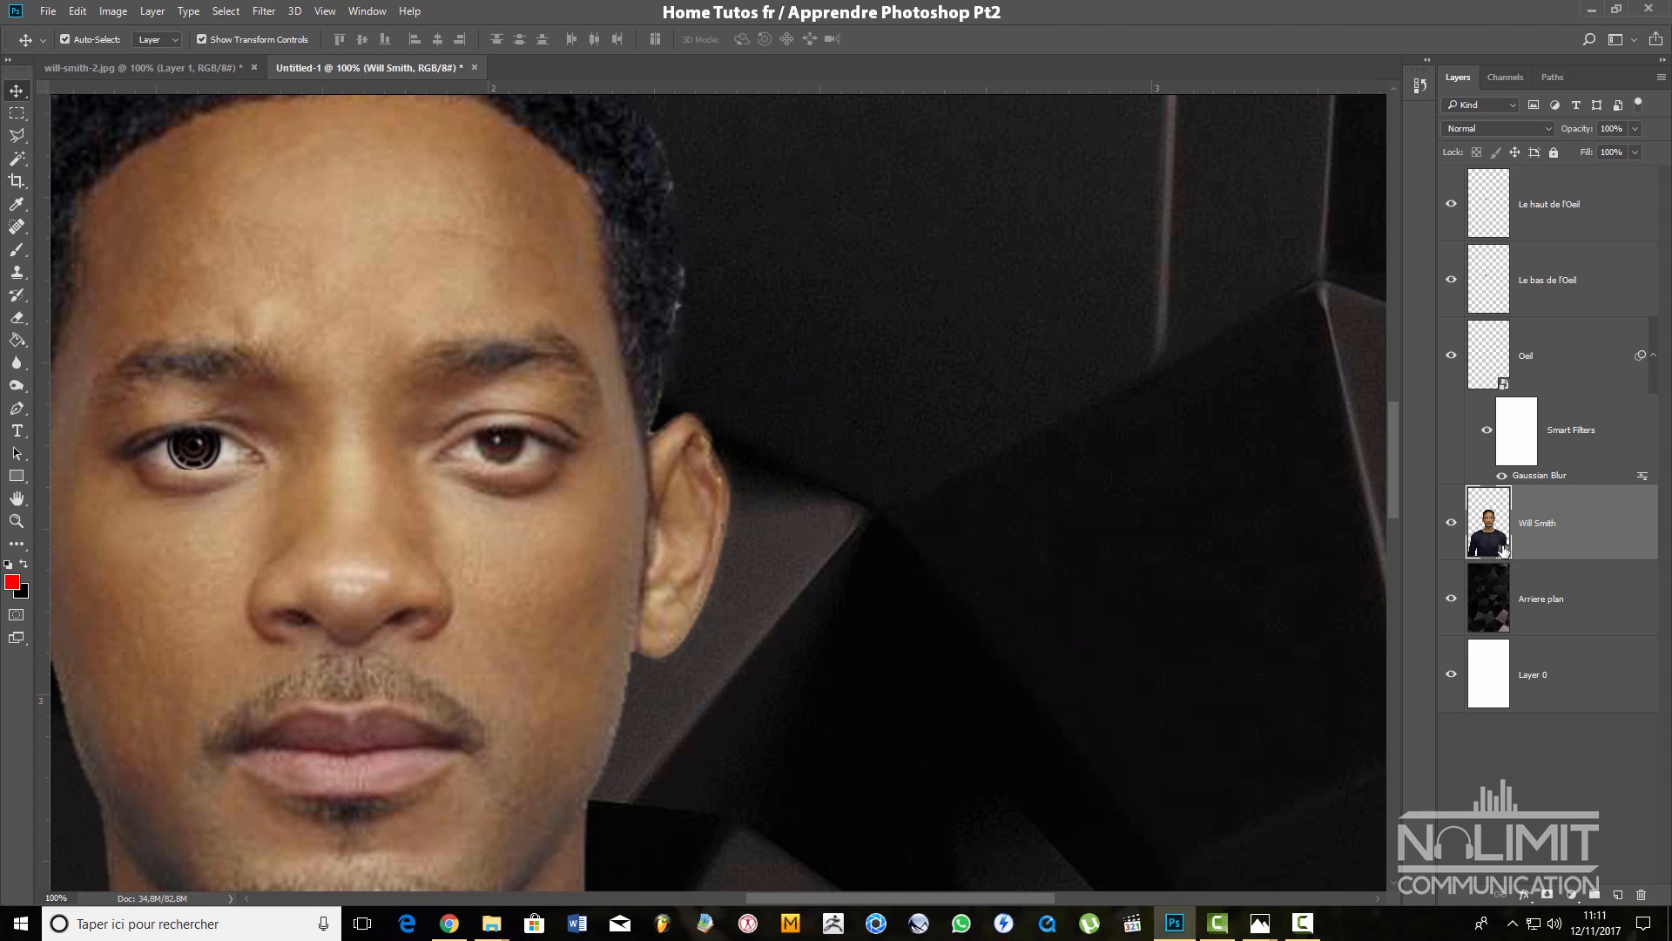
Compare the ringed eye up close with the Oeil layer's Gaussian Blur smart filter hidden and shown
left_click(1556, 364)
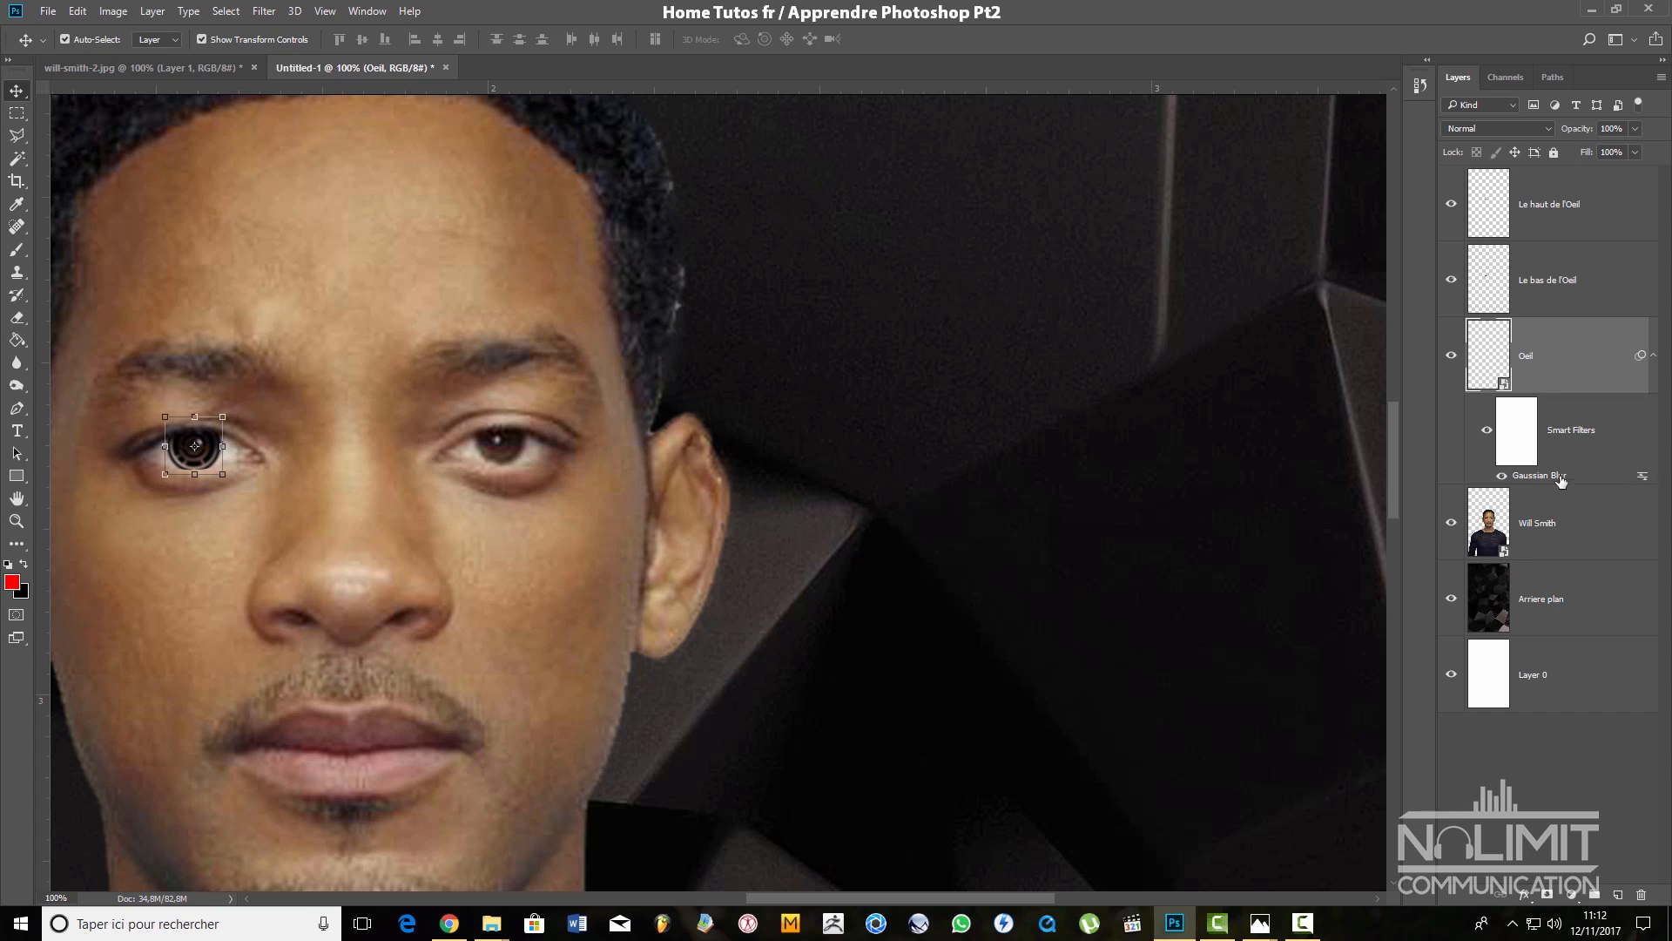
left_click(1488, 435)
key("ctrl+plus")
key("ctrl+plus")
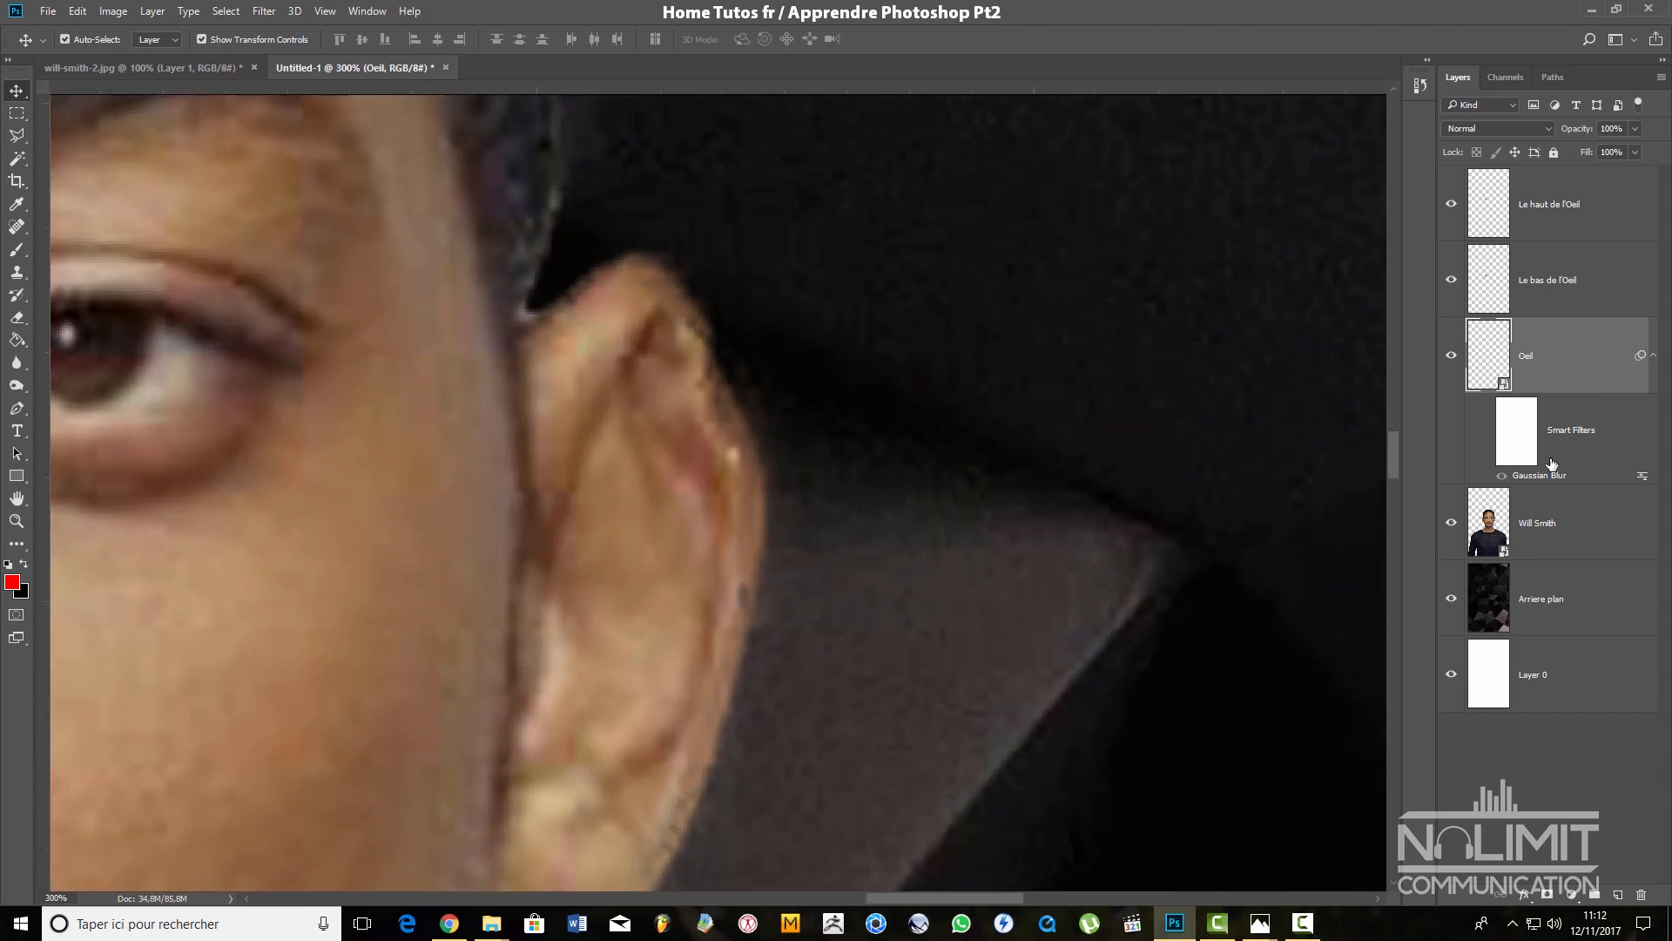
left_click(1500, 420)
left_click(1474, 426)
left_click(1501, 477)
left_click_drag(488, 431, 1333, 466)
left_click_drag(209, 469, 714, 473)
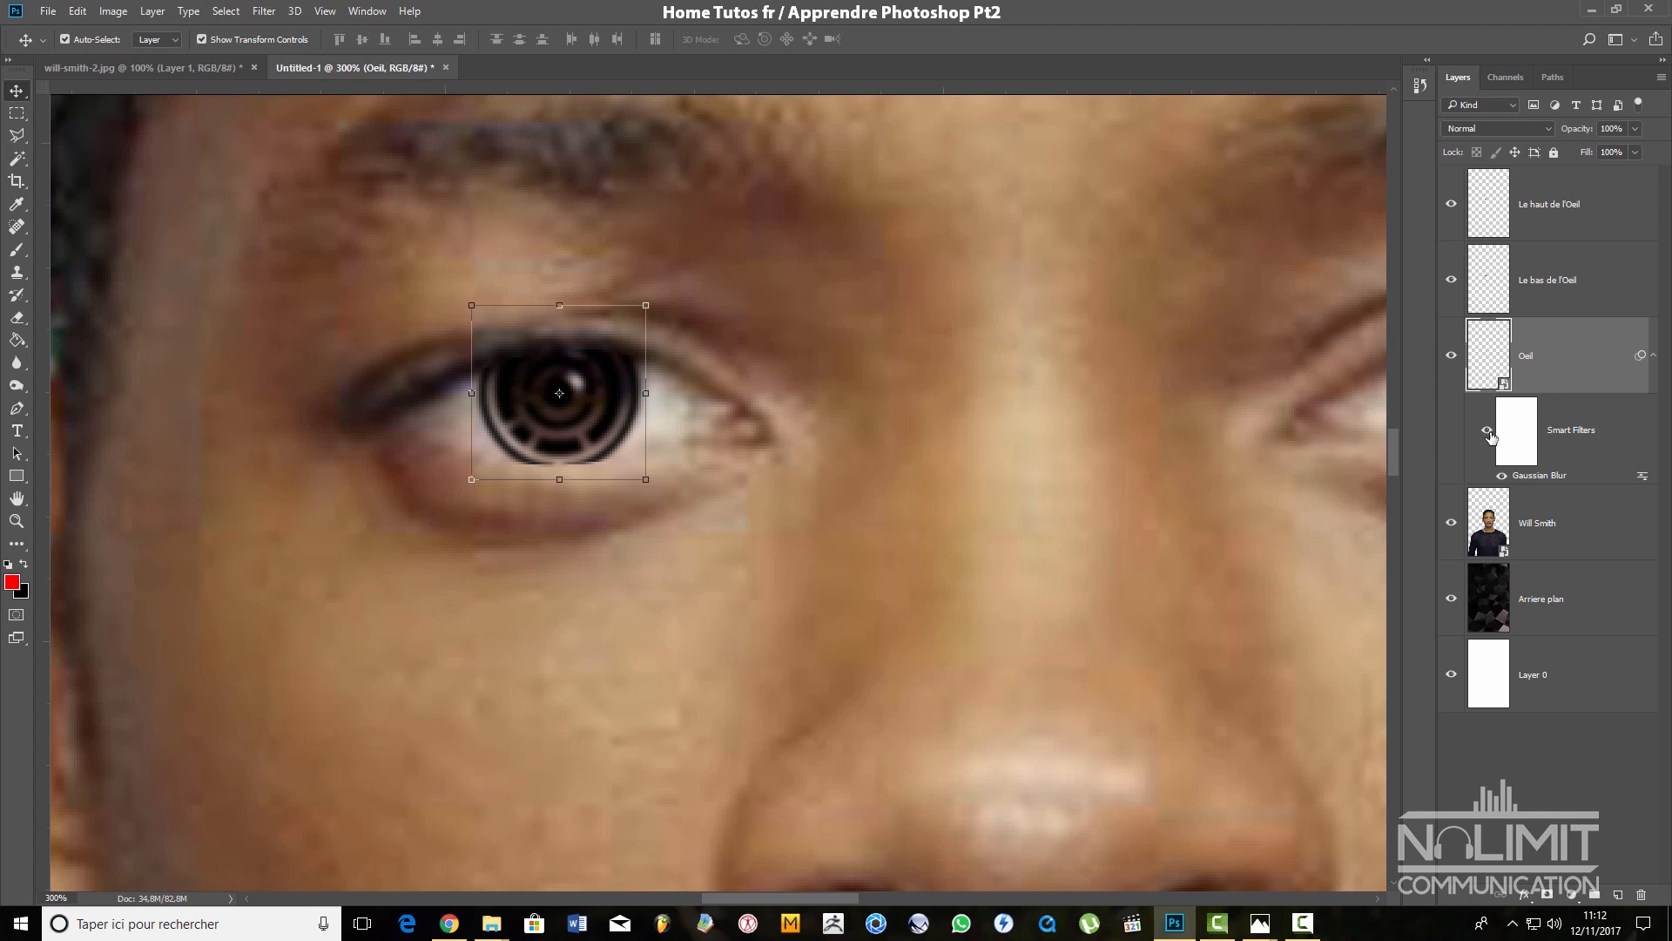
left_click(1488, 433)
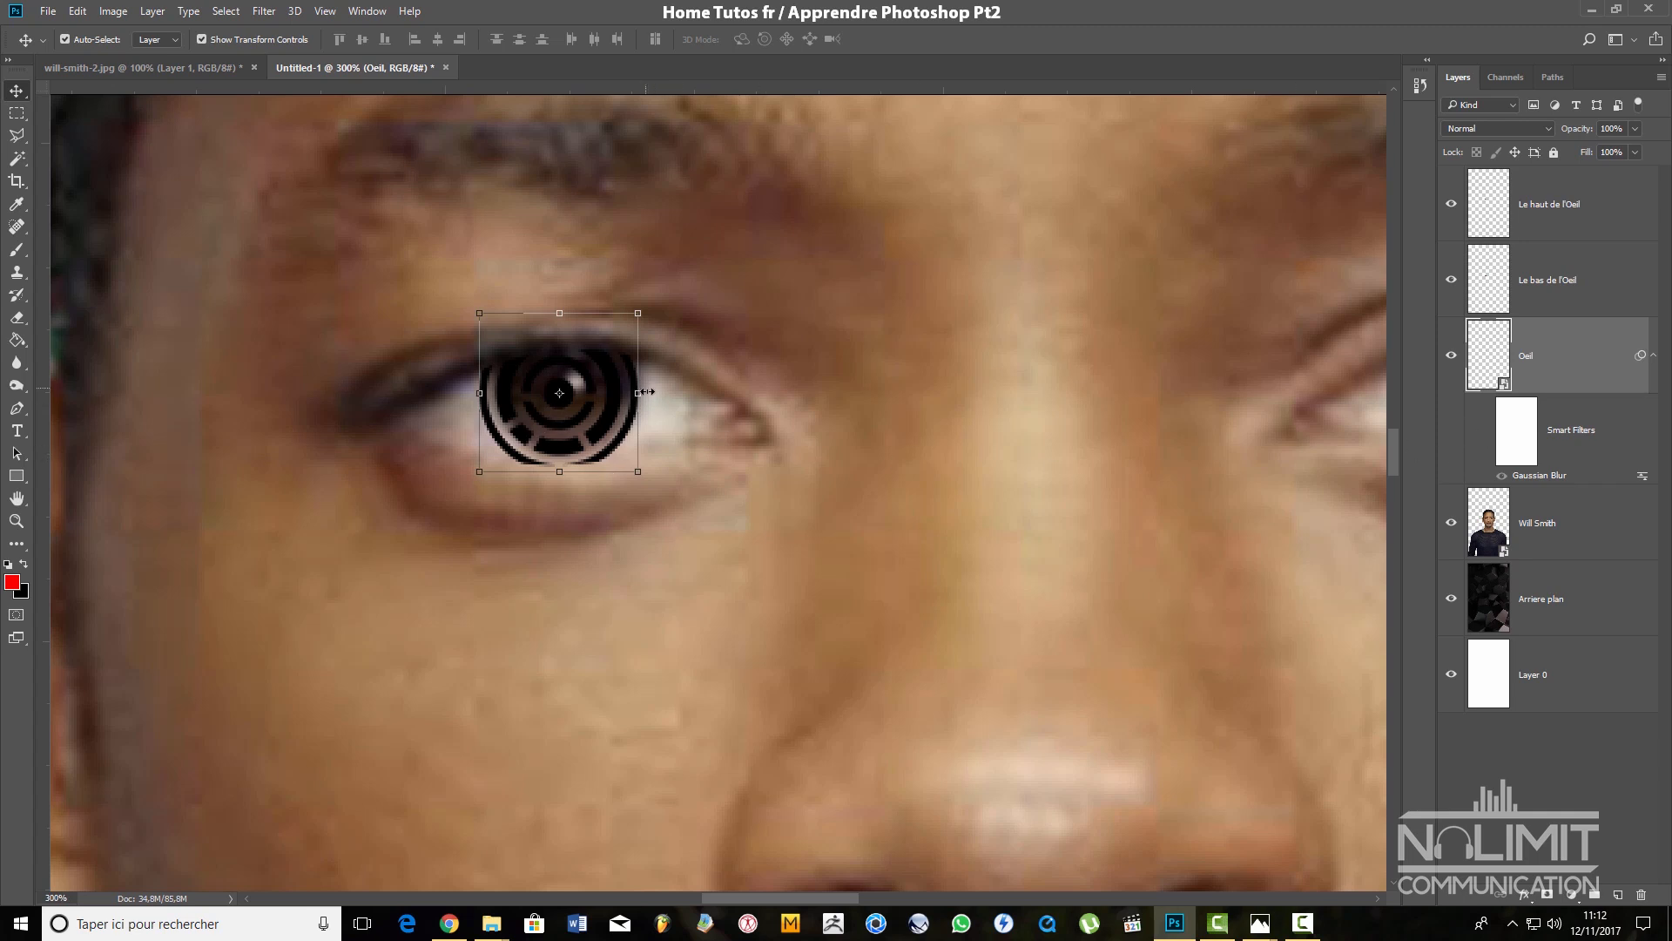
left_click(1487, 429)
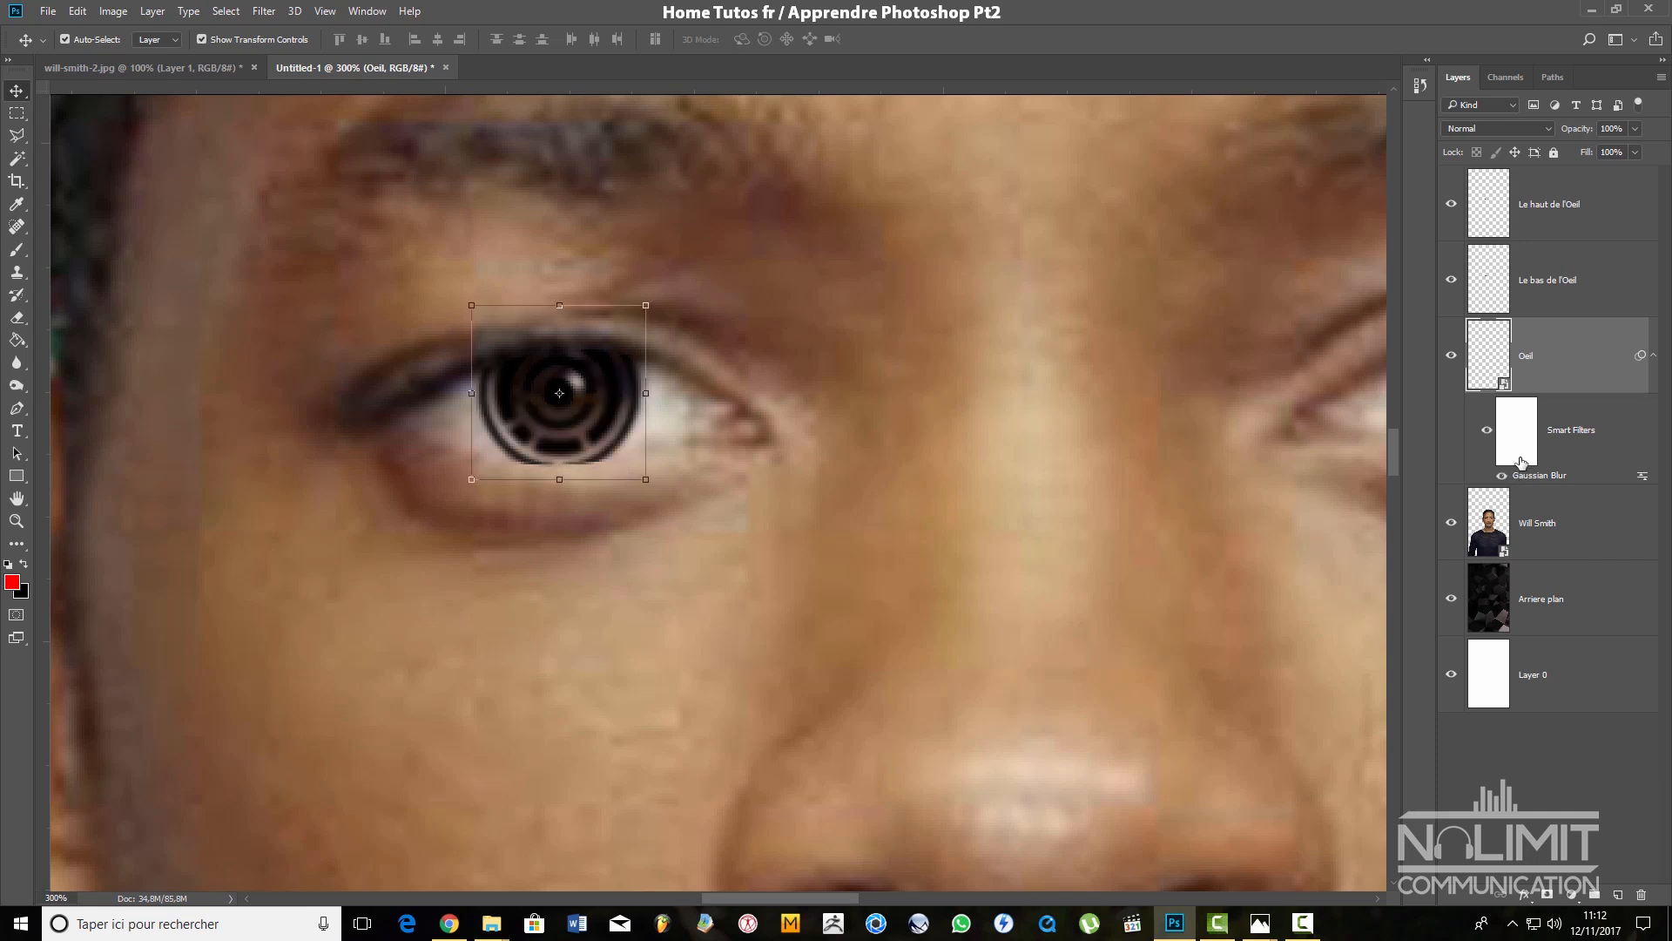
Try a Gaussian Blur with a radius of 48.4 pixels on the Arriere plan layer and undo it
left_click(1586, 546)
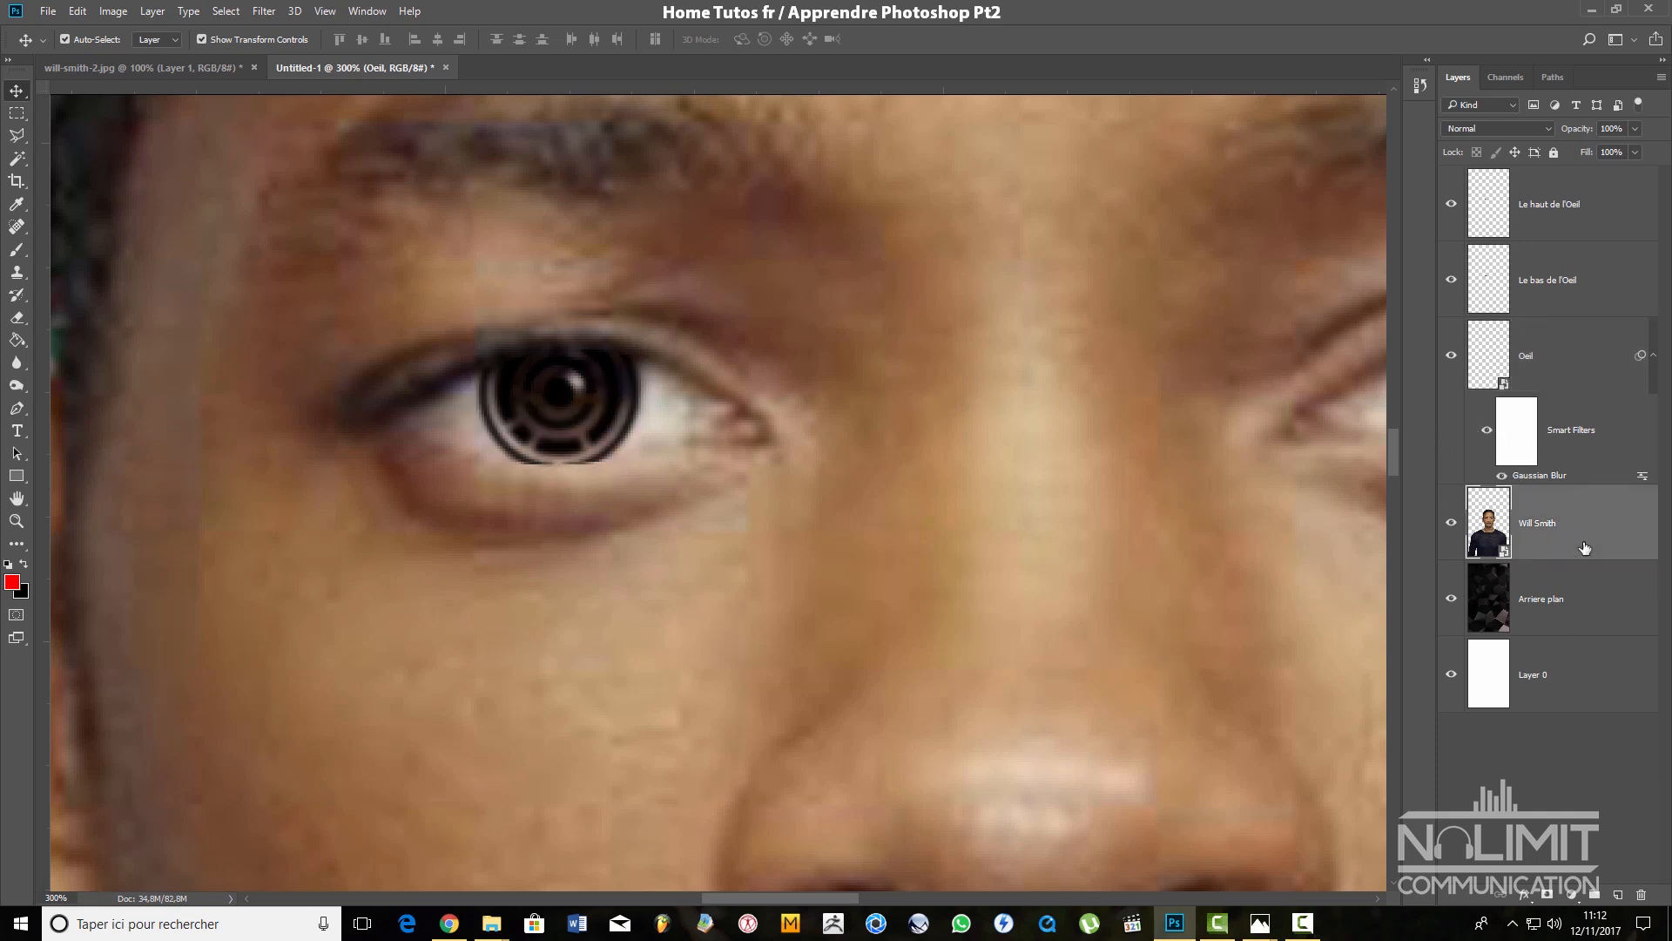
left_click(1582, 595)
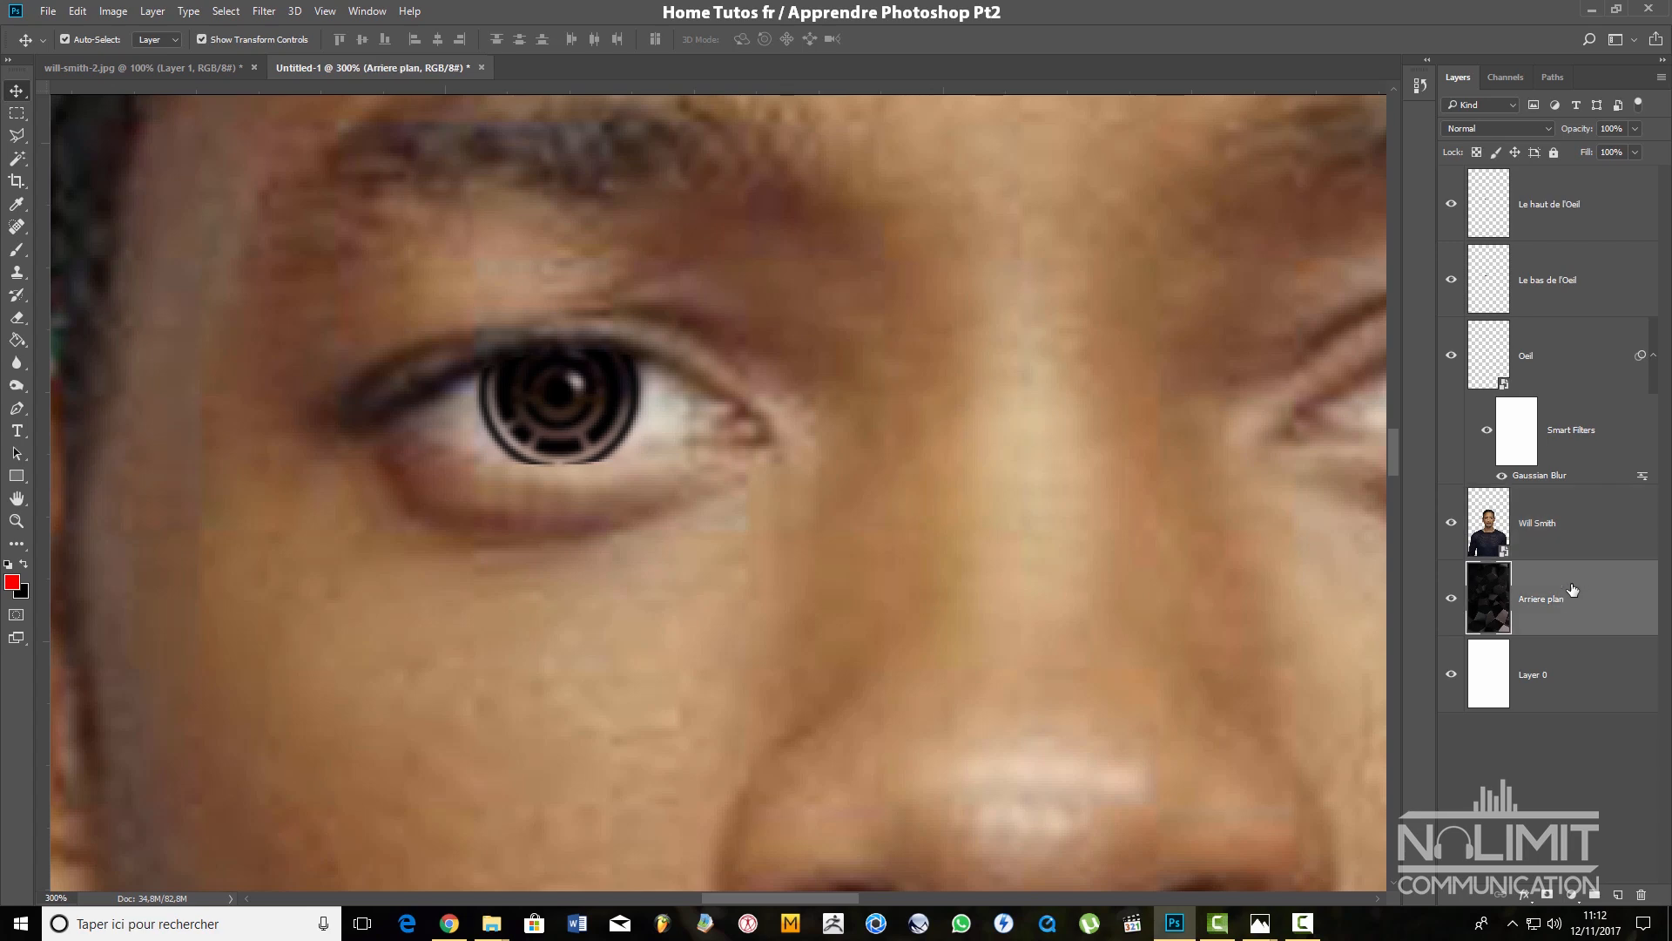
key("ctrl+minus")
key("ctrl+minus")
key("ctrl+minus")
key("ctrl+minus")
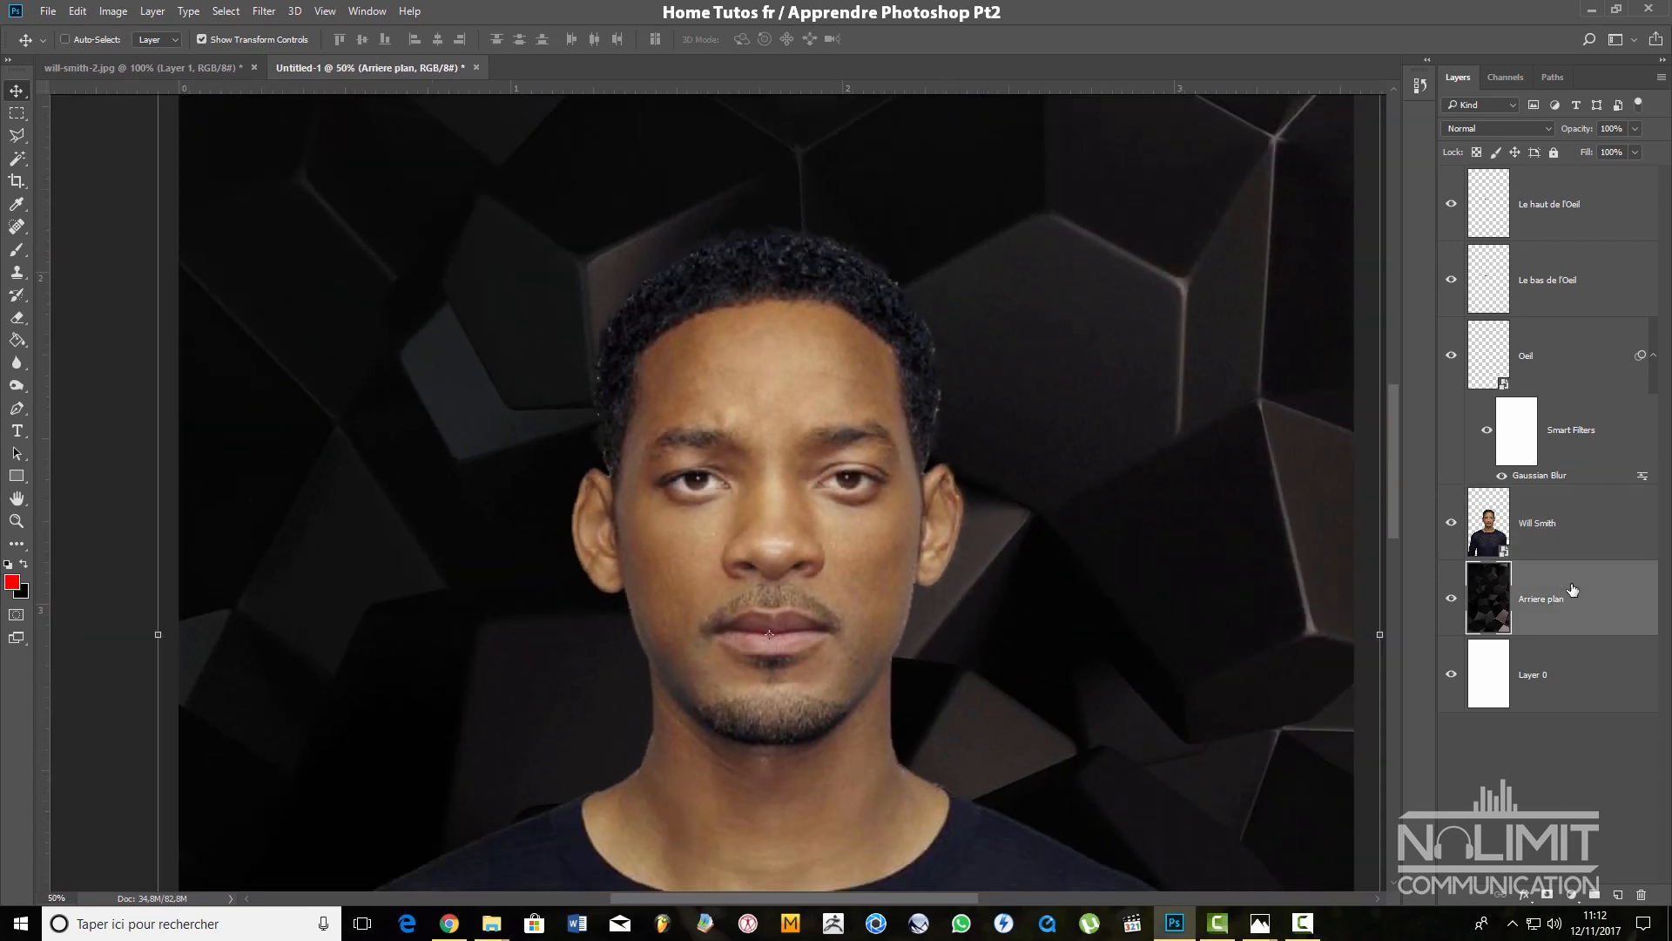
key("ctrl+minus")
key("ctrl+minus")
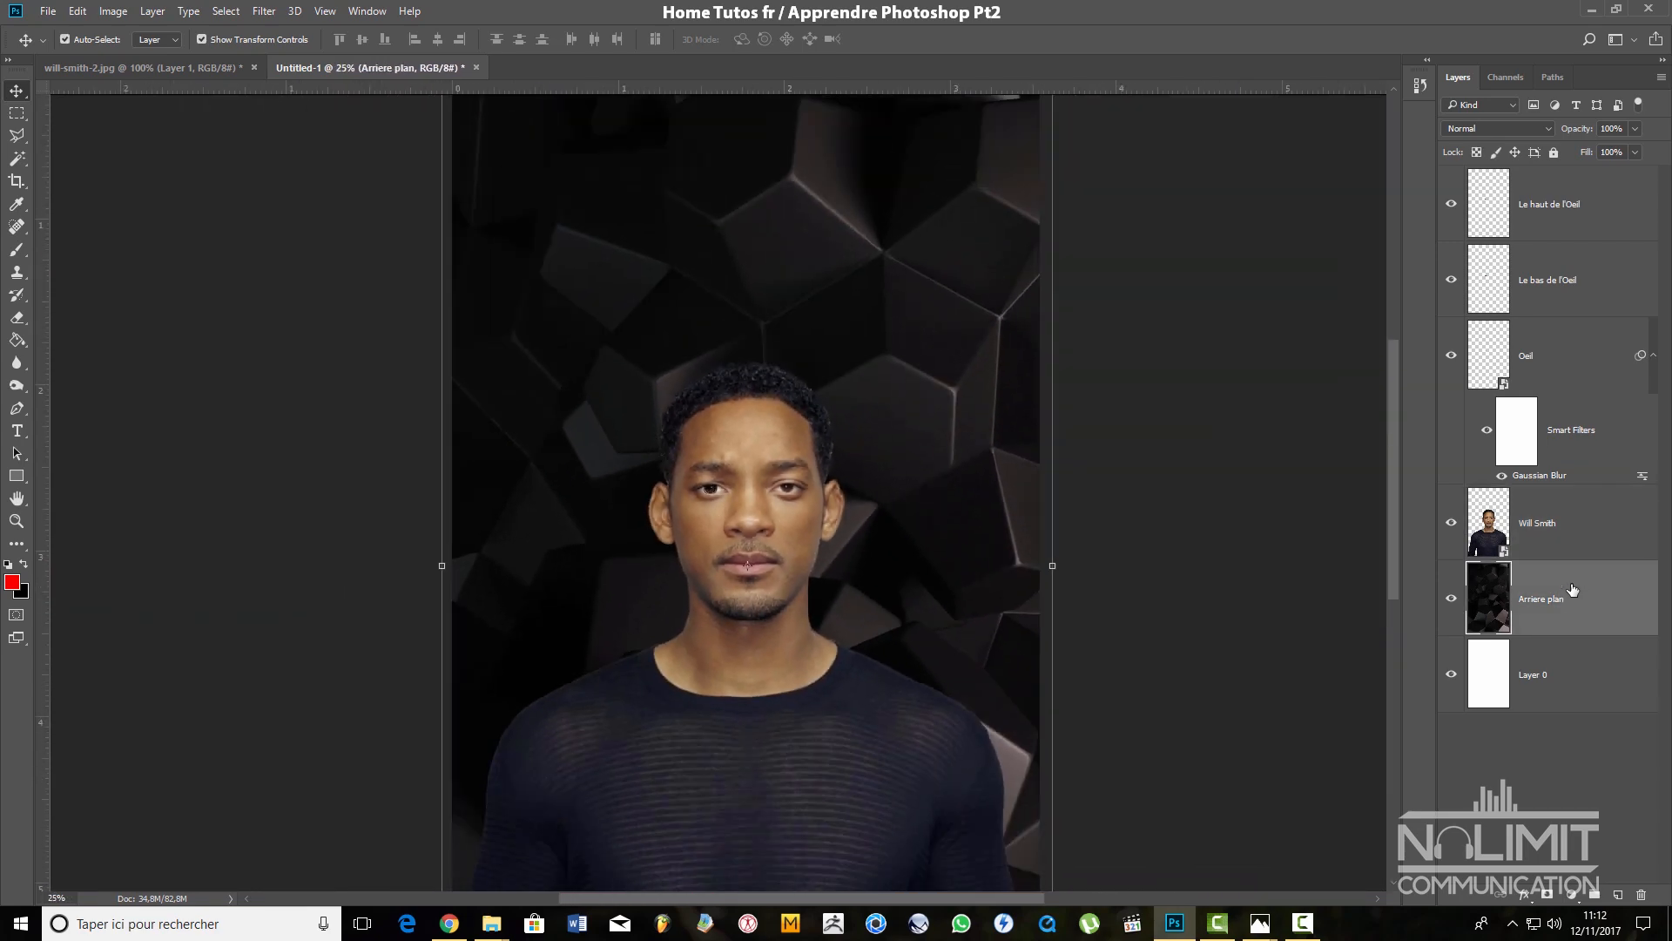
left_click(264, 12)
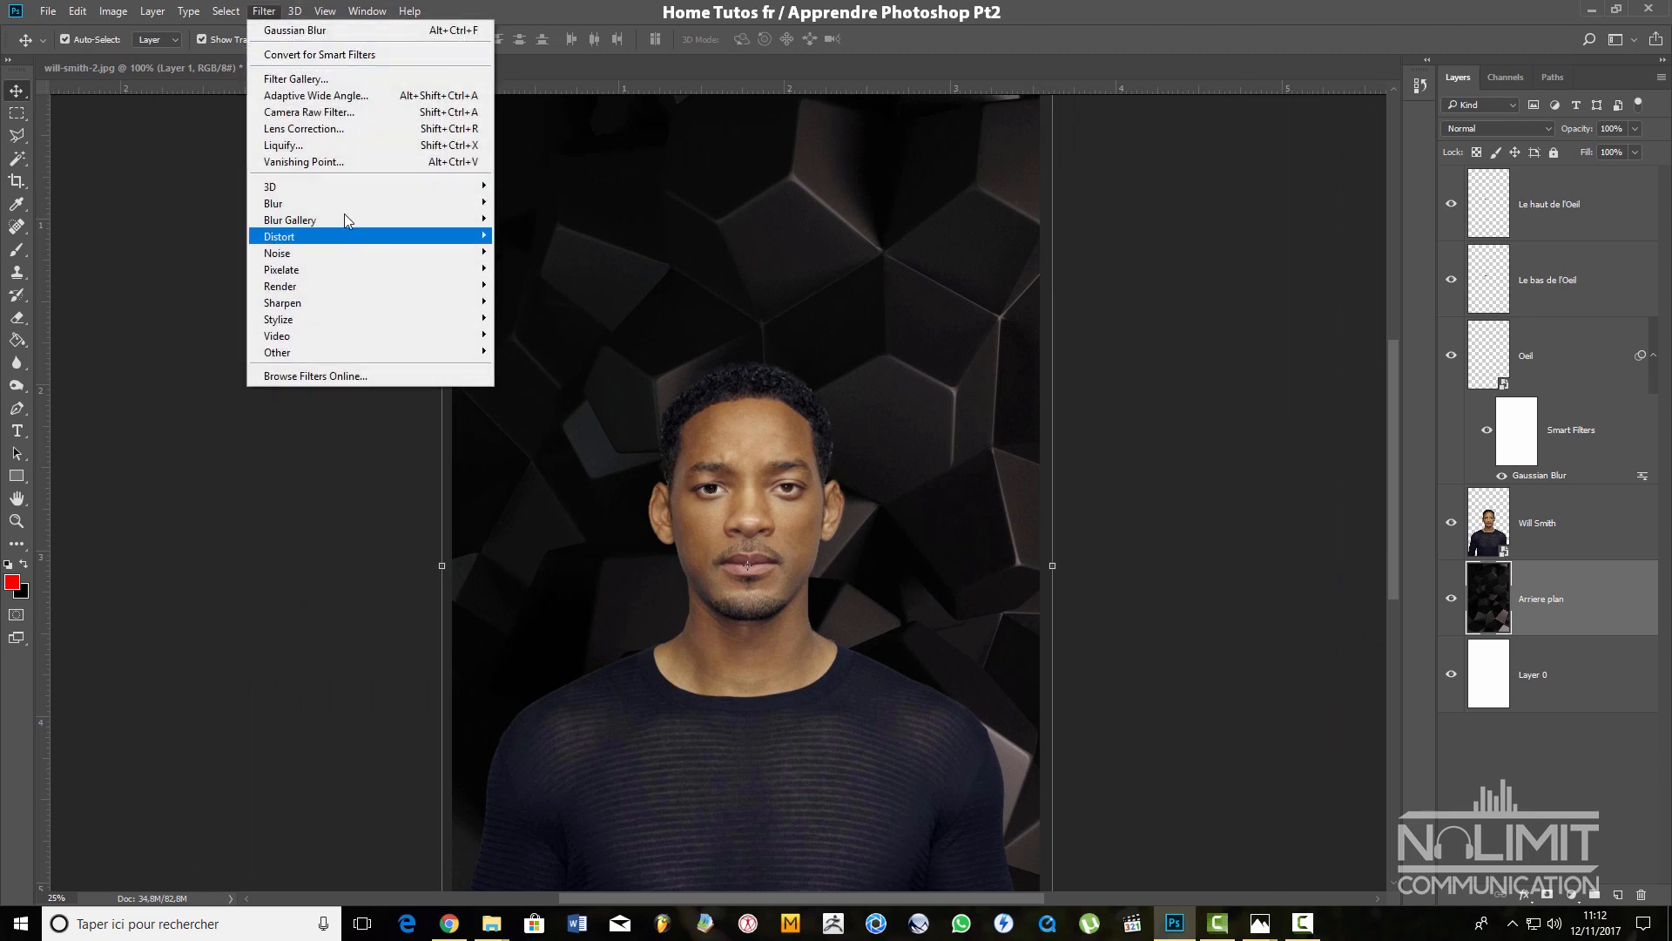
mouse_move(369, 209)
left_click(554, 270)
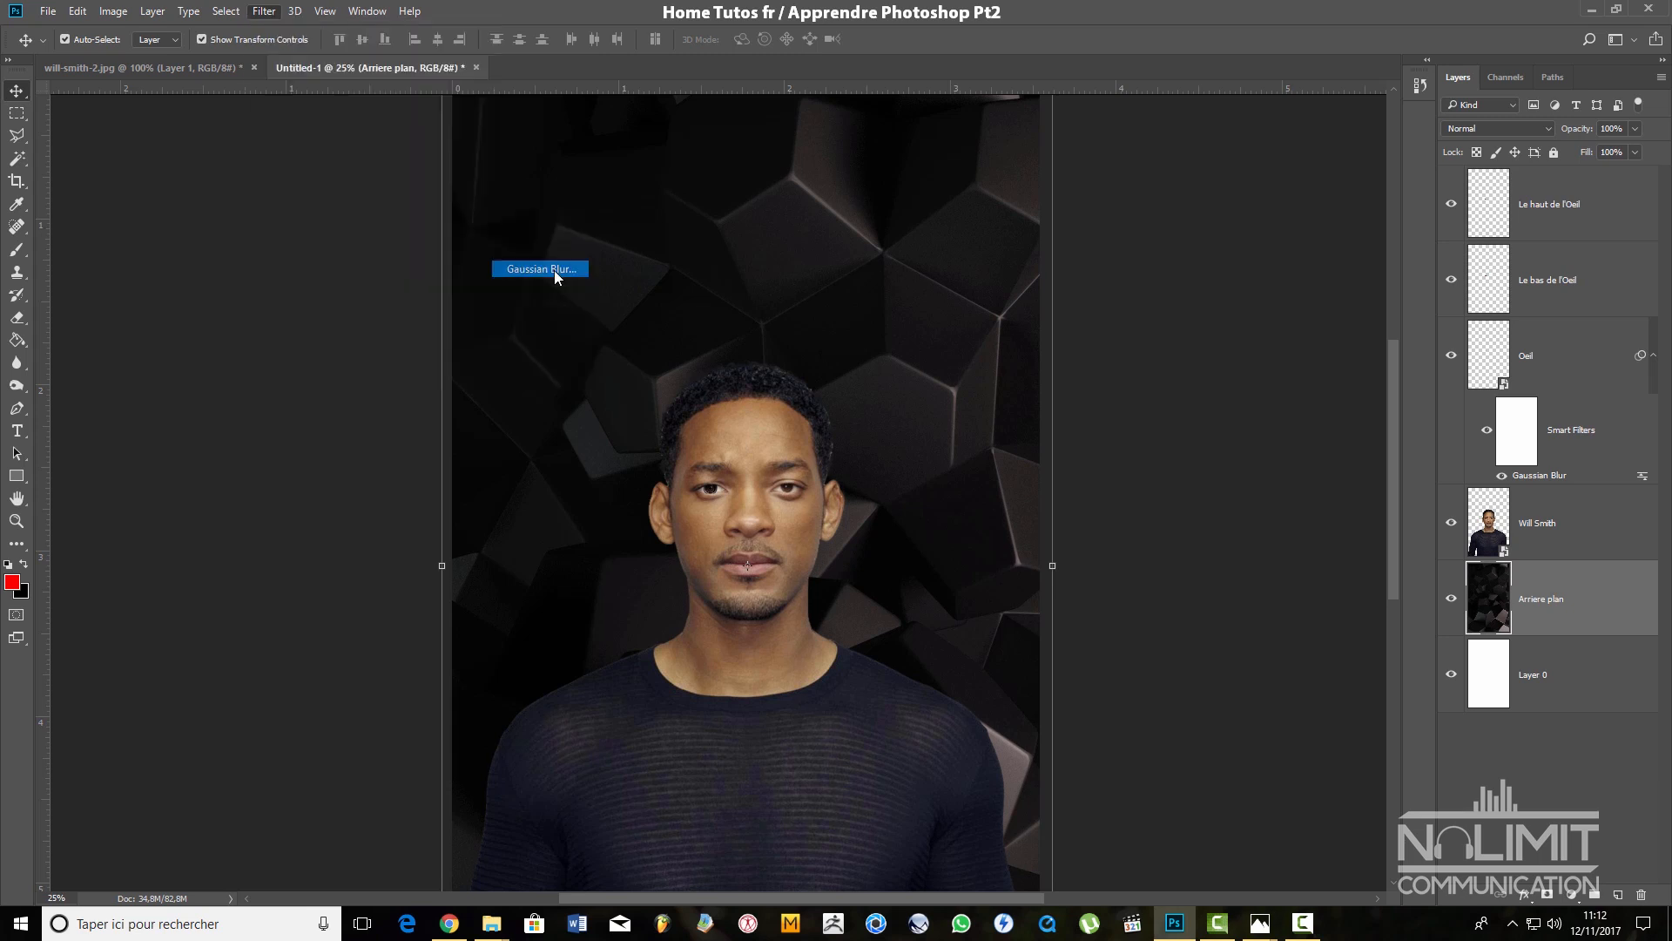
left_click_drag(1011, 458, 1094, 456)
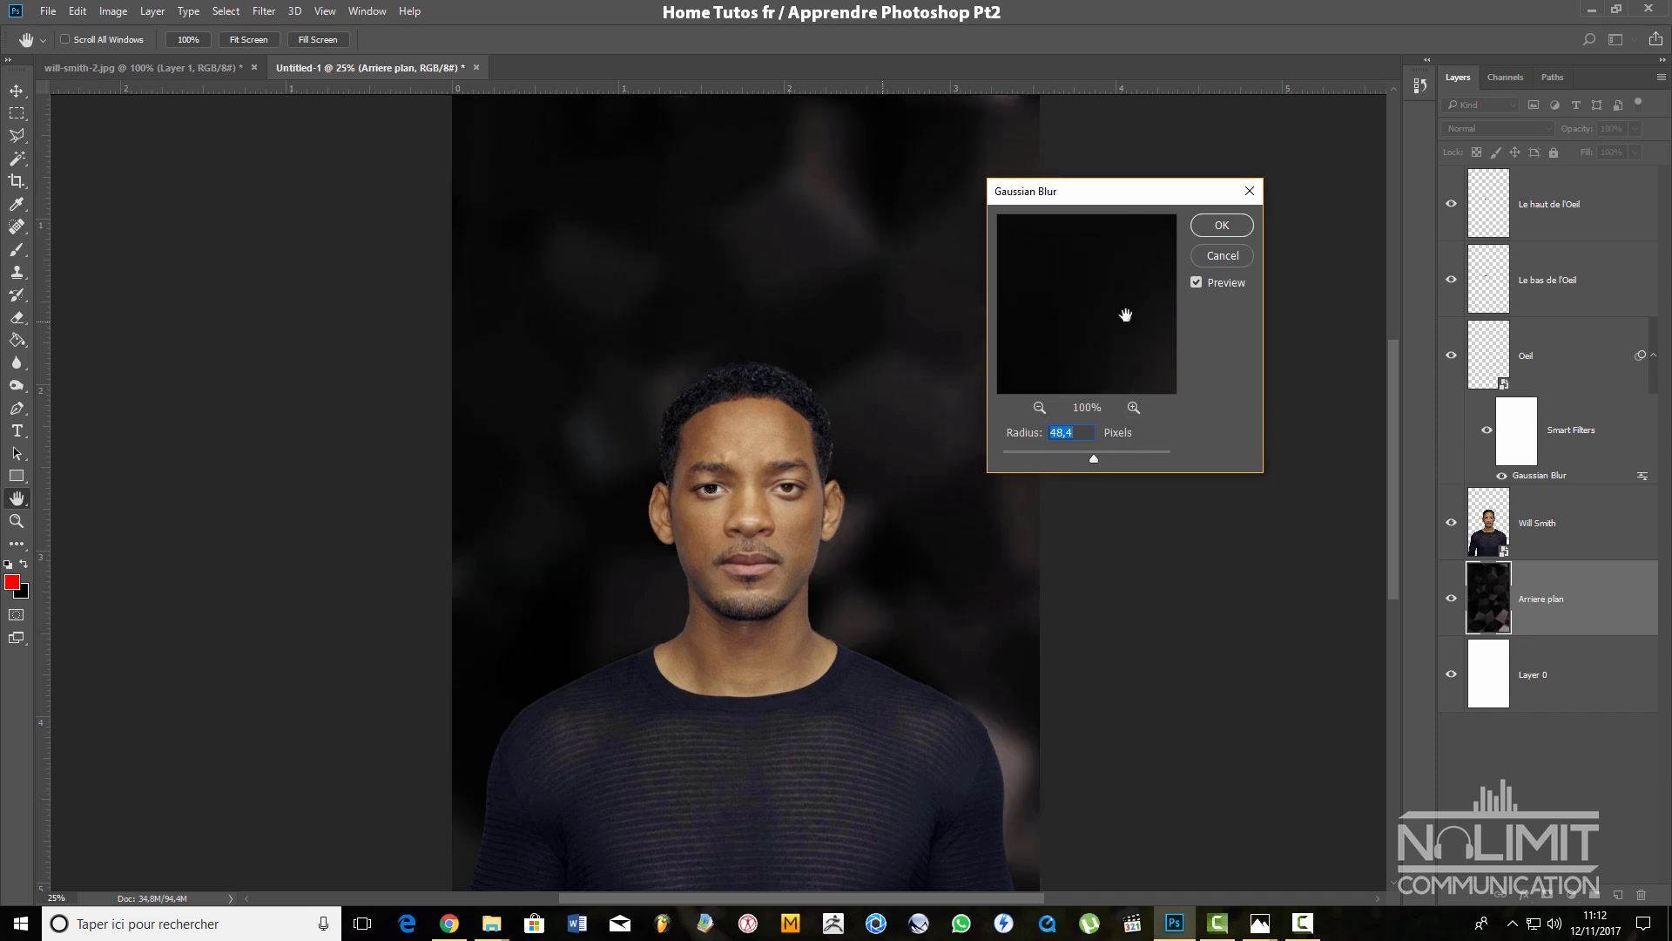
left_click(1224, 227)
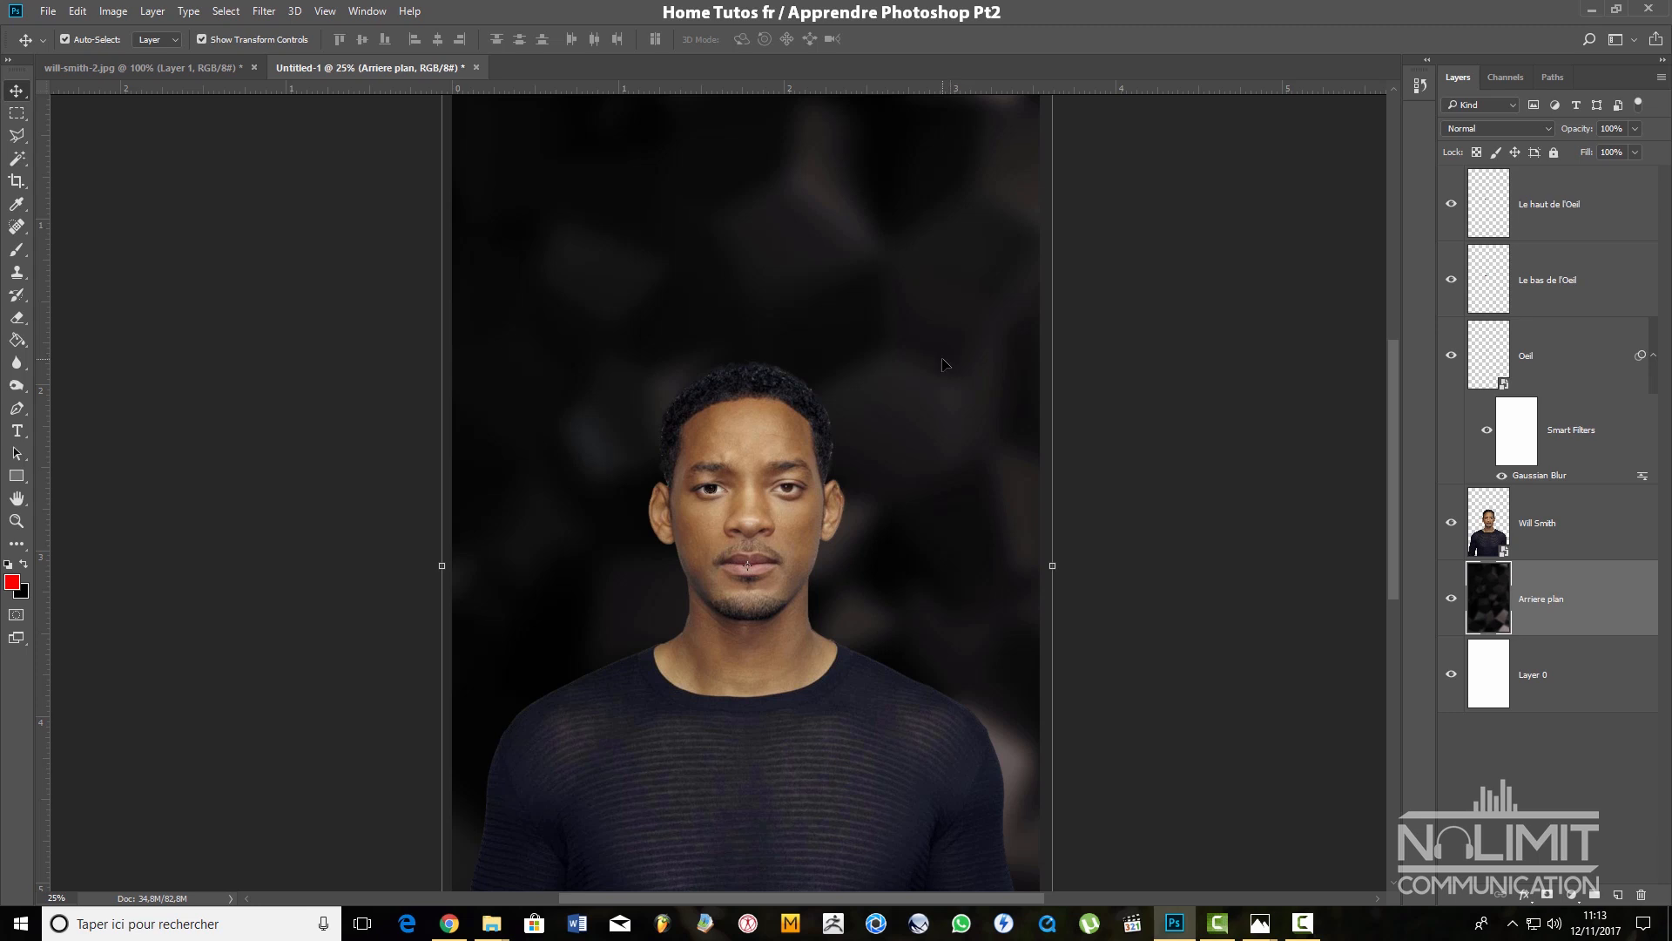
key("ctrl")
key("ctrl+z")
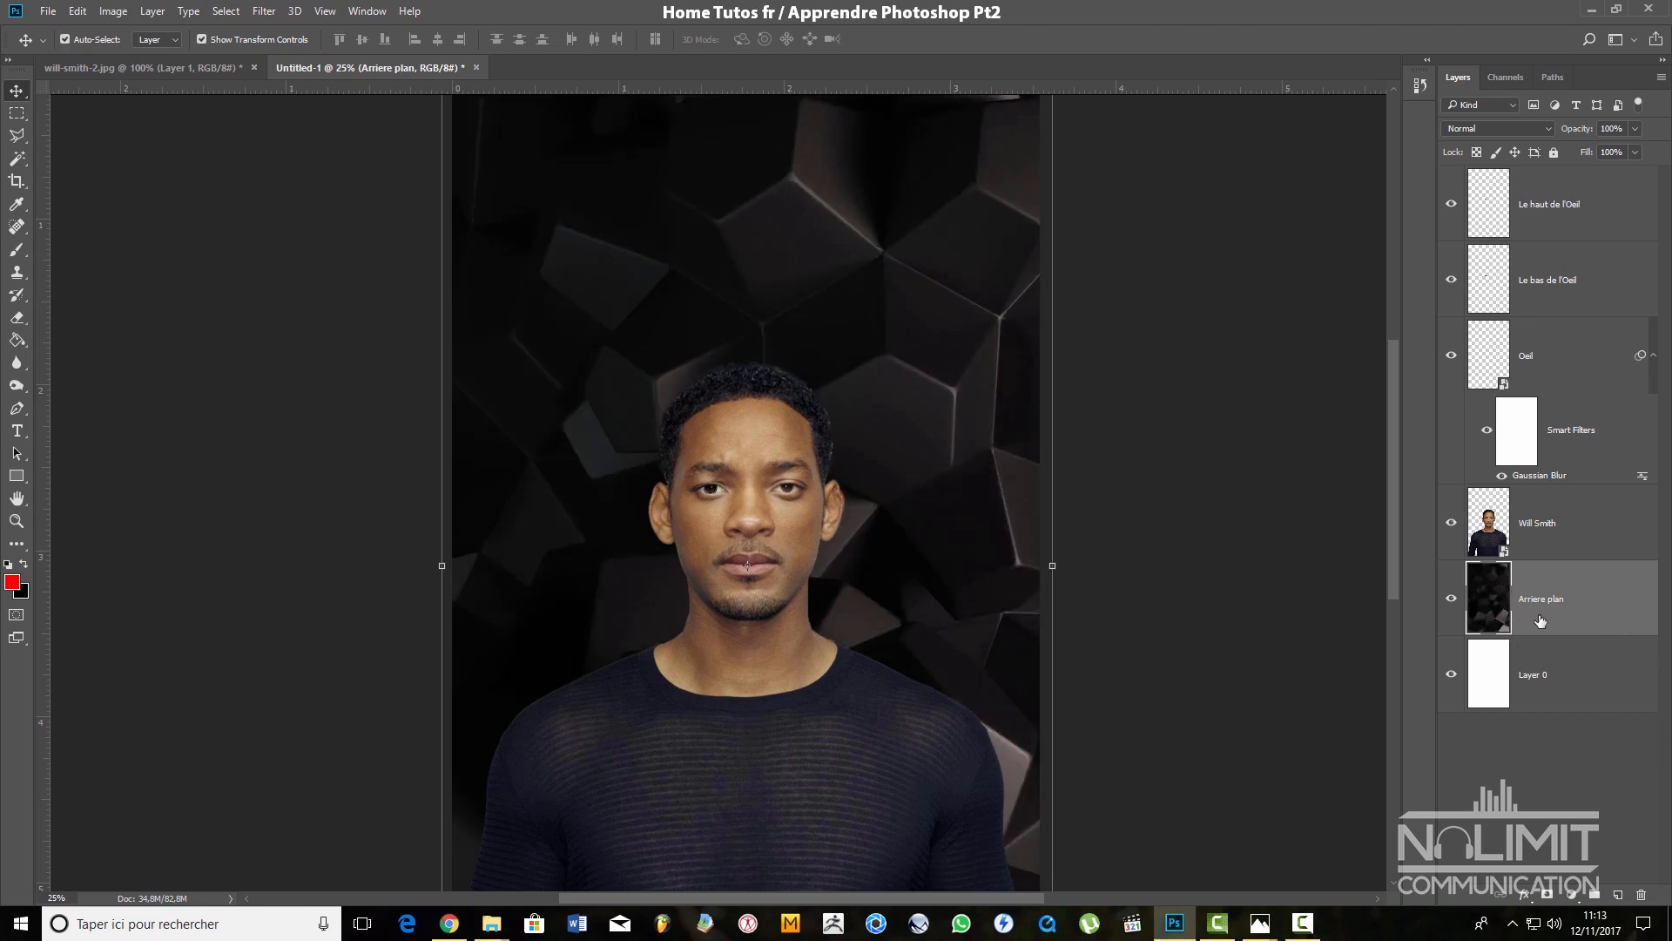
Convert the Arriere plan layer to a Smart Object
right_click(1578, 608)
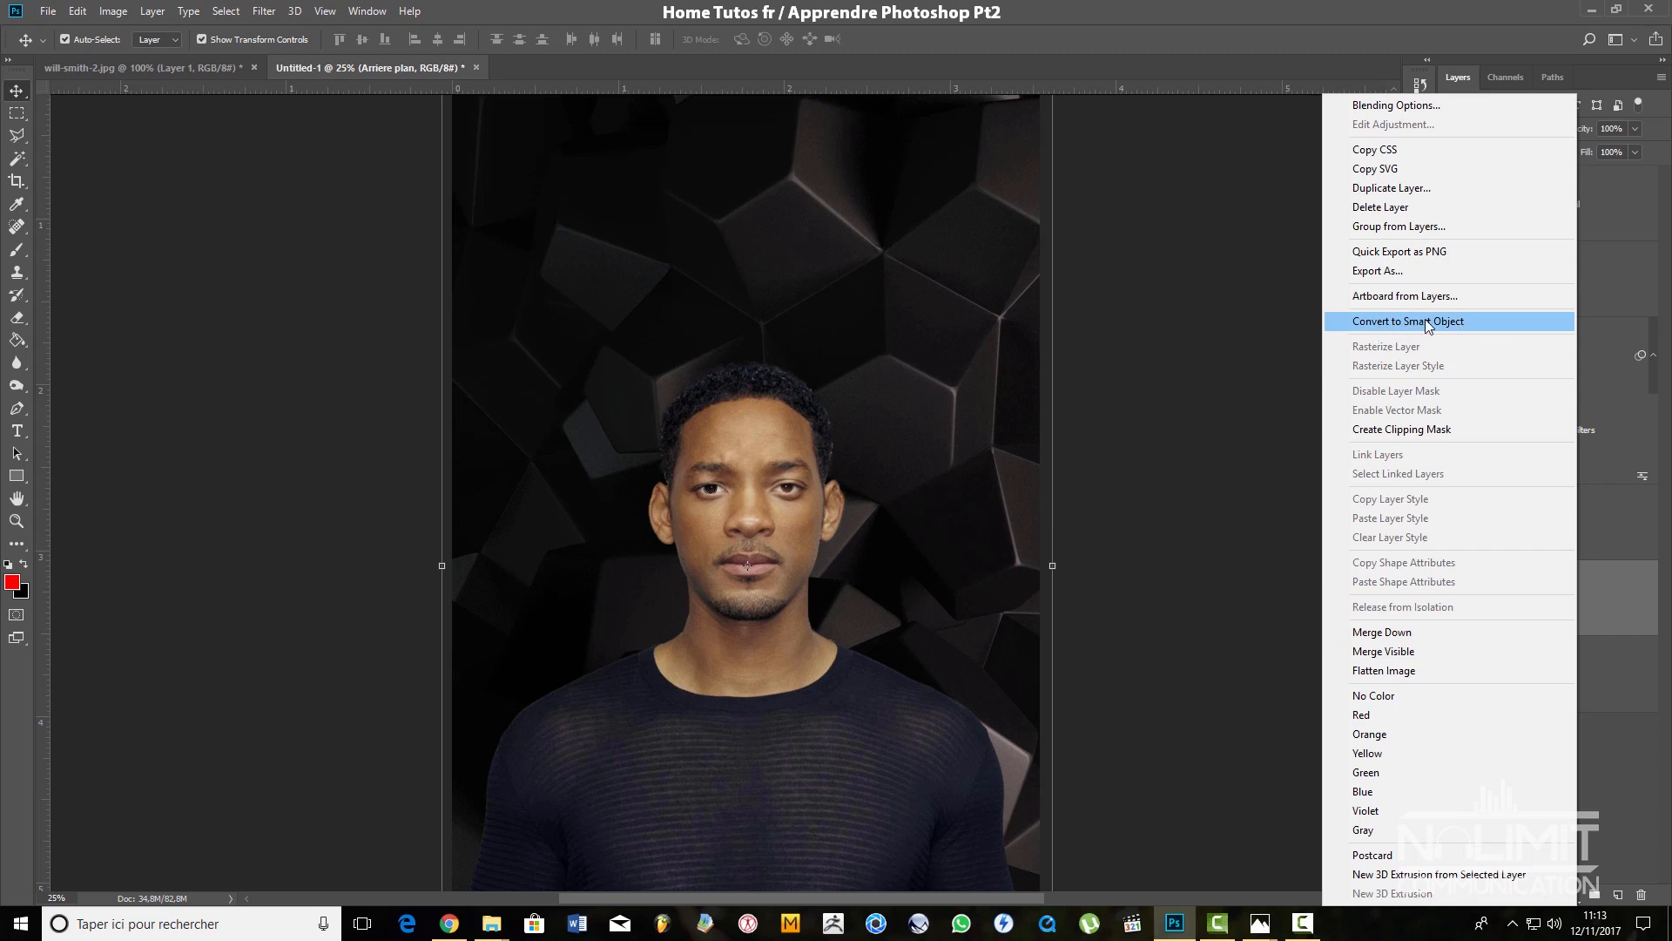
left_click(1462, 322)
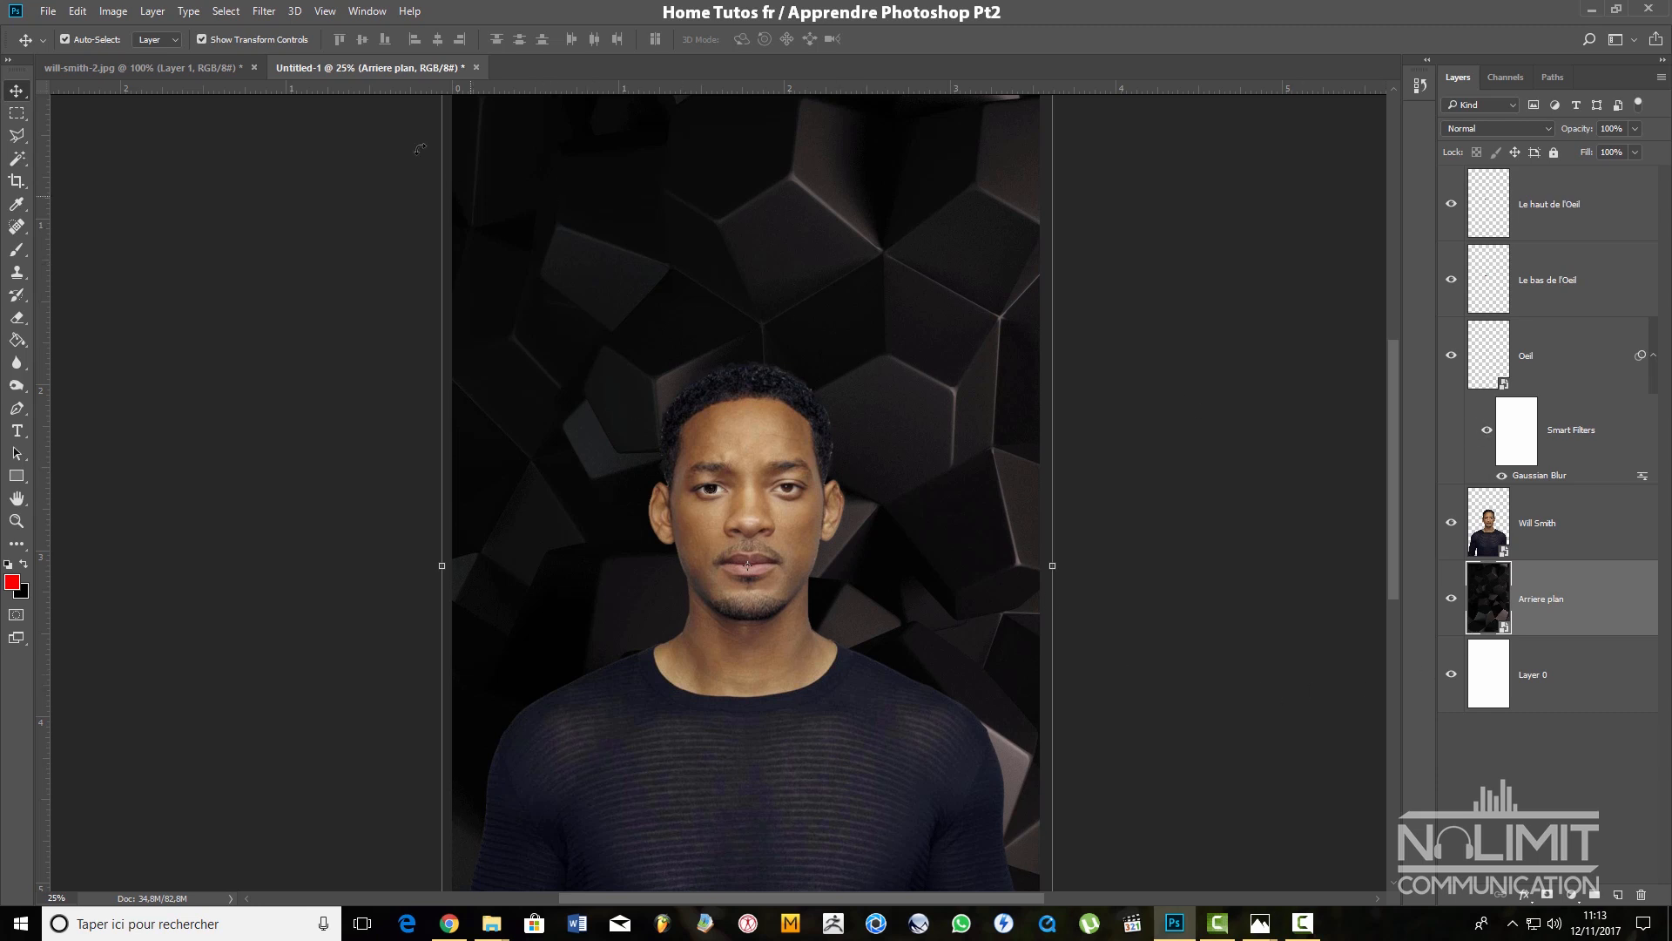
Try a 48.4-pixel Gaussian Blur as a smart filter on Arriere plan, and delete the filter after hiding it
left_click(264, 11)
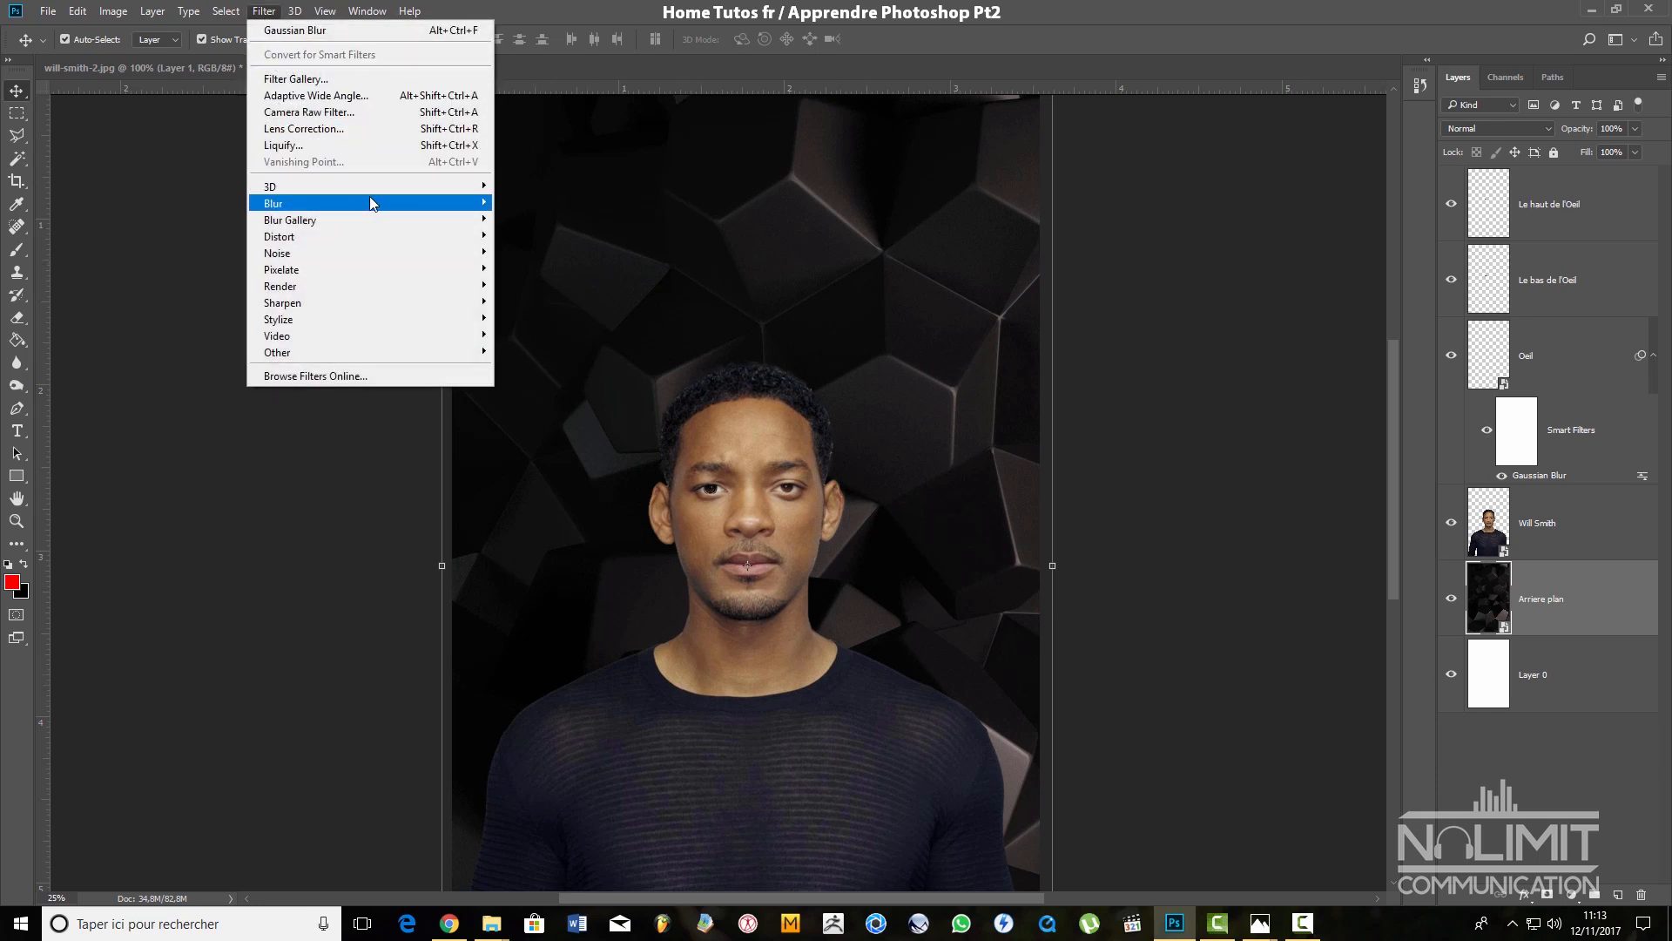
mouse_move(348, 203)
left_click(540, 270)
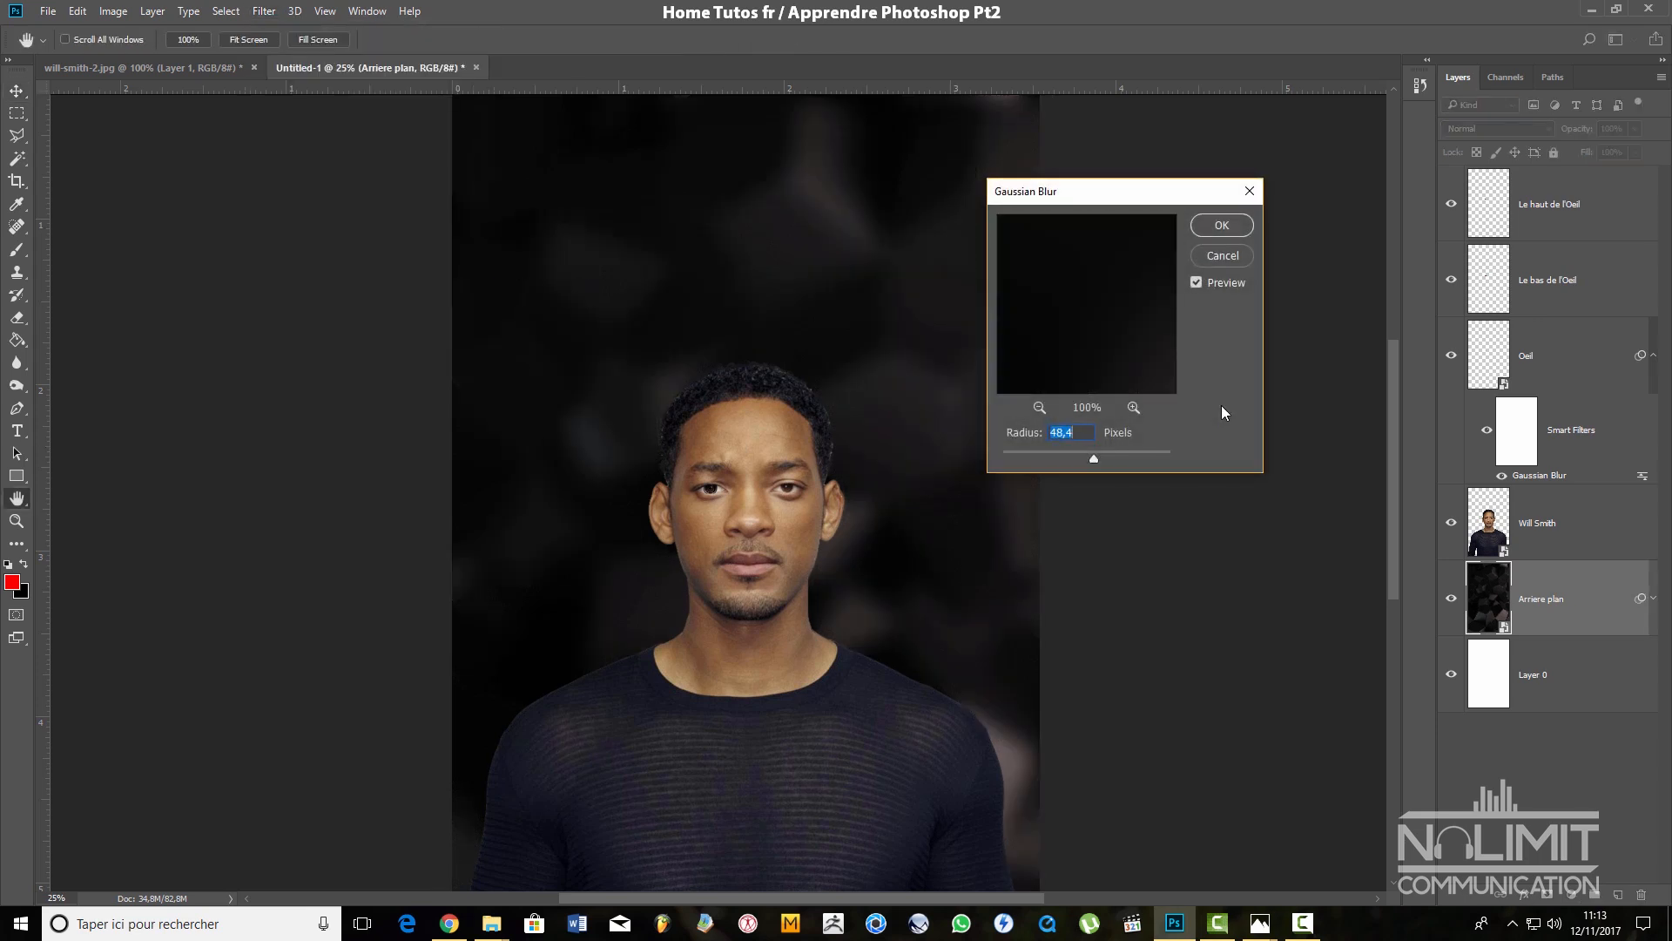
left_click(1218, 229)
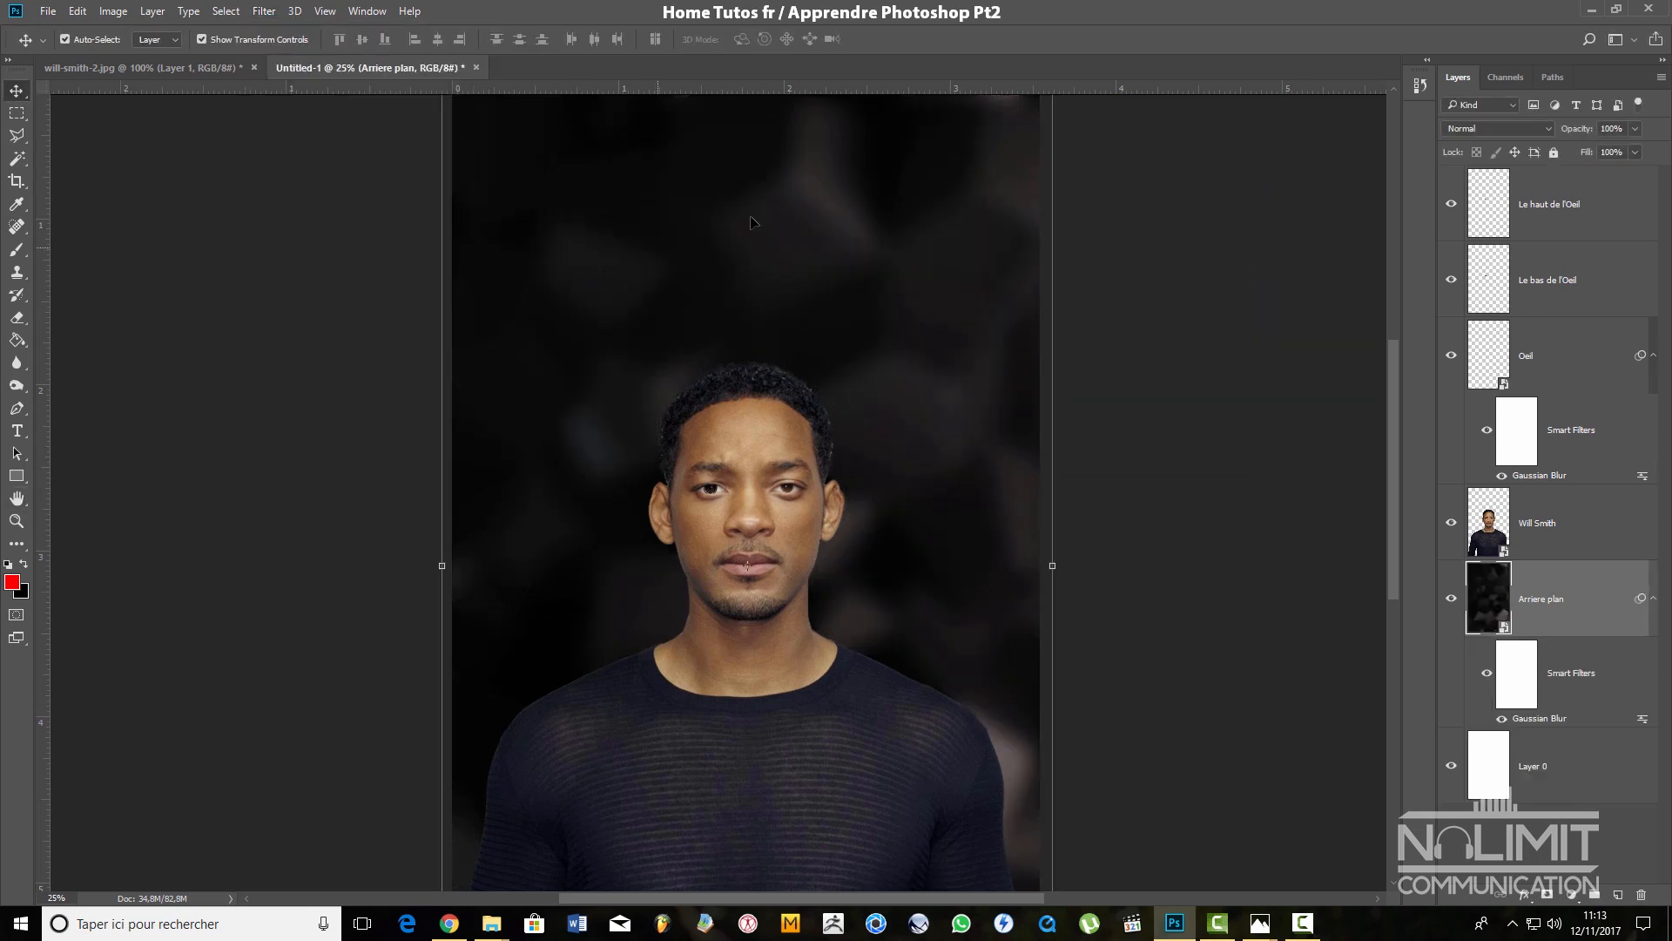
left_click(1486, 673)
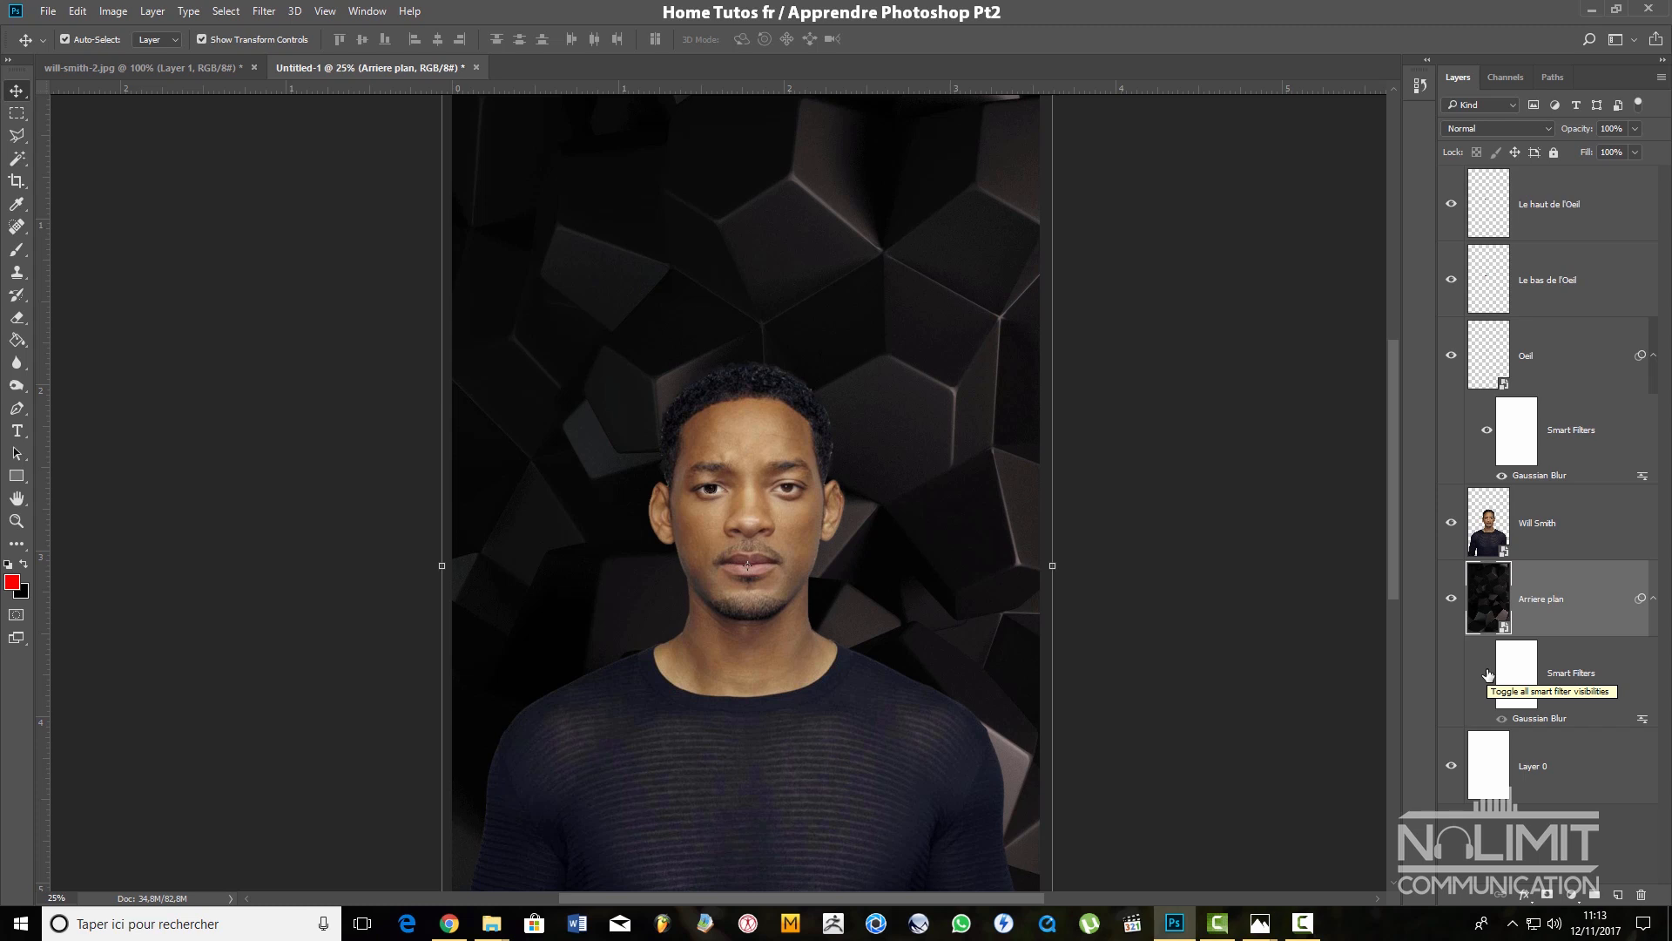
left_click_drag(1644, 601, 1642, 894)
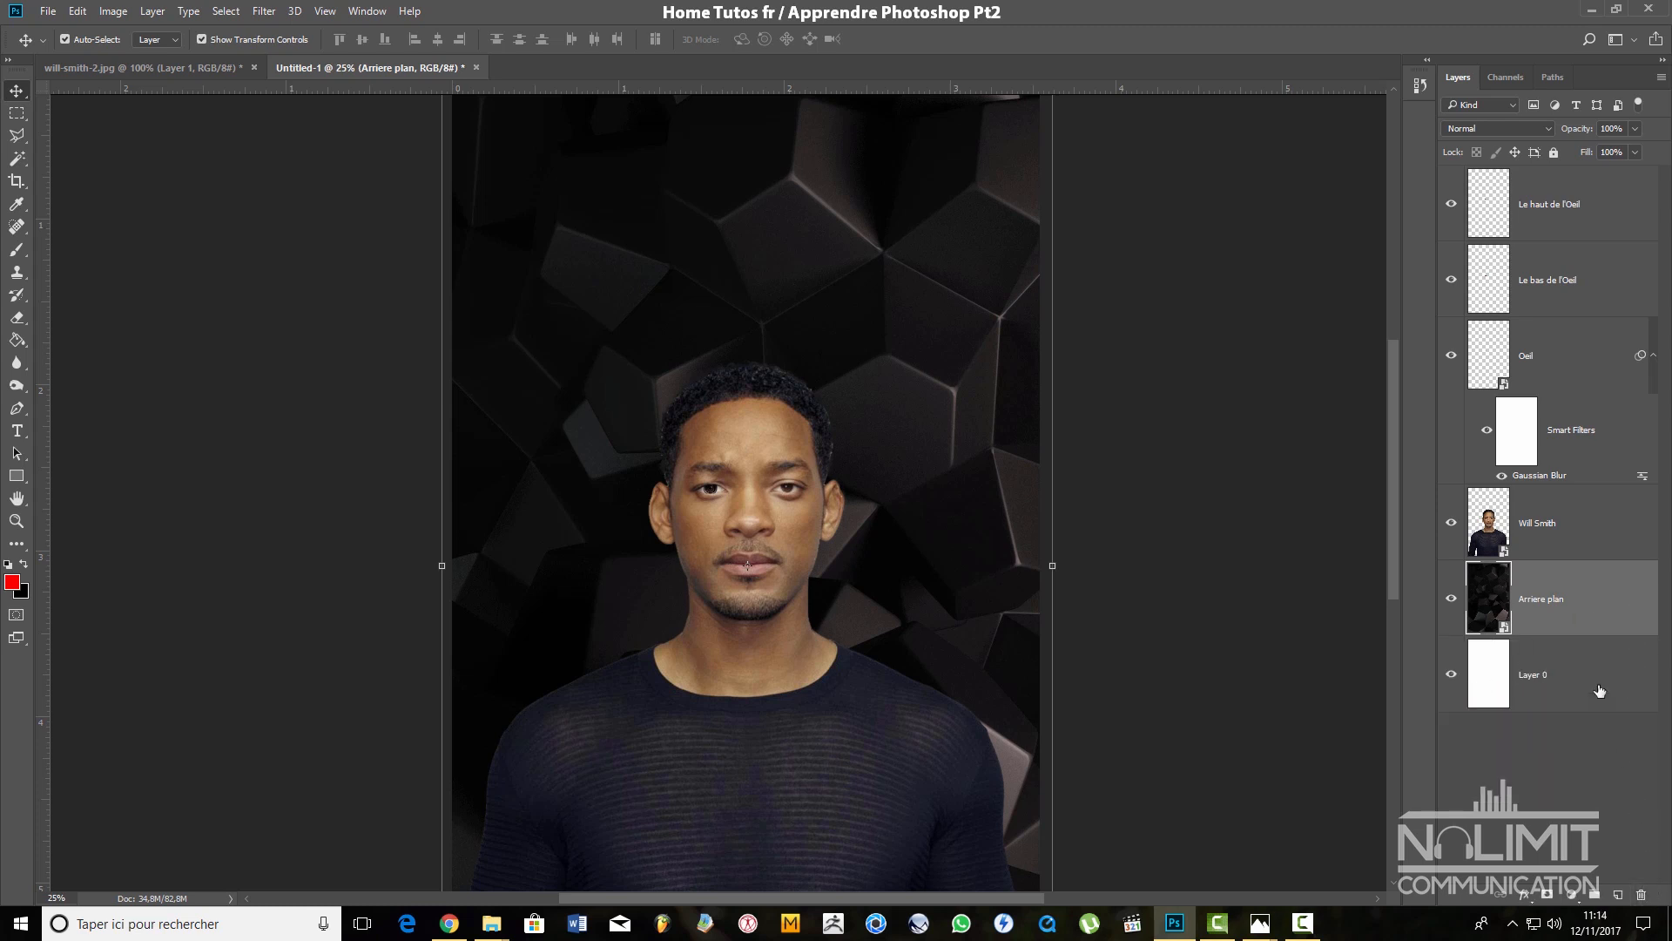
Examine the Oeil rings against the other eye up close, and switch to Photos to view the finished I Robot poster
left_click(1567, 533)
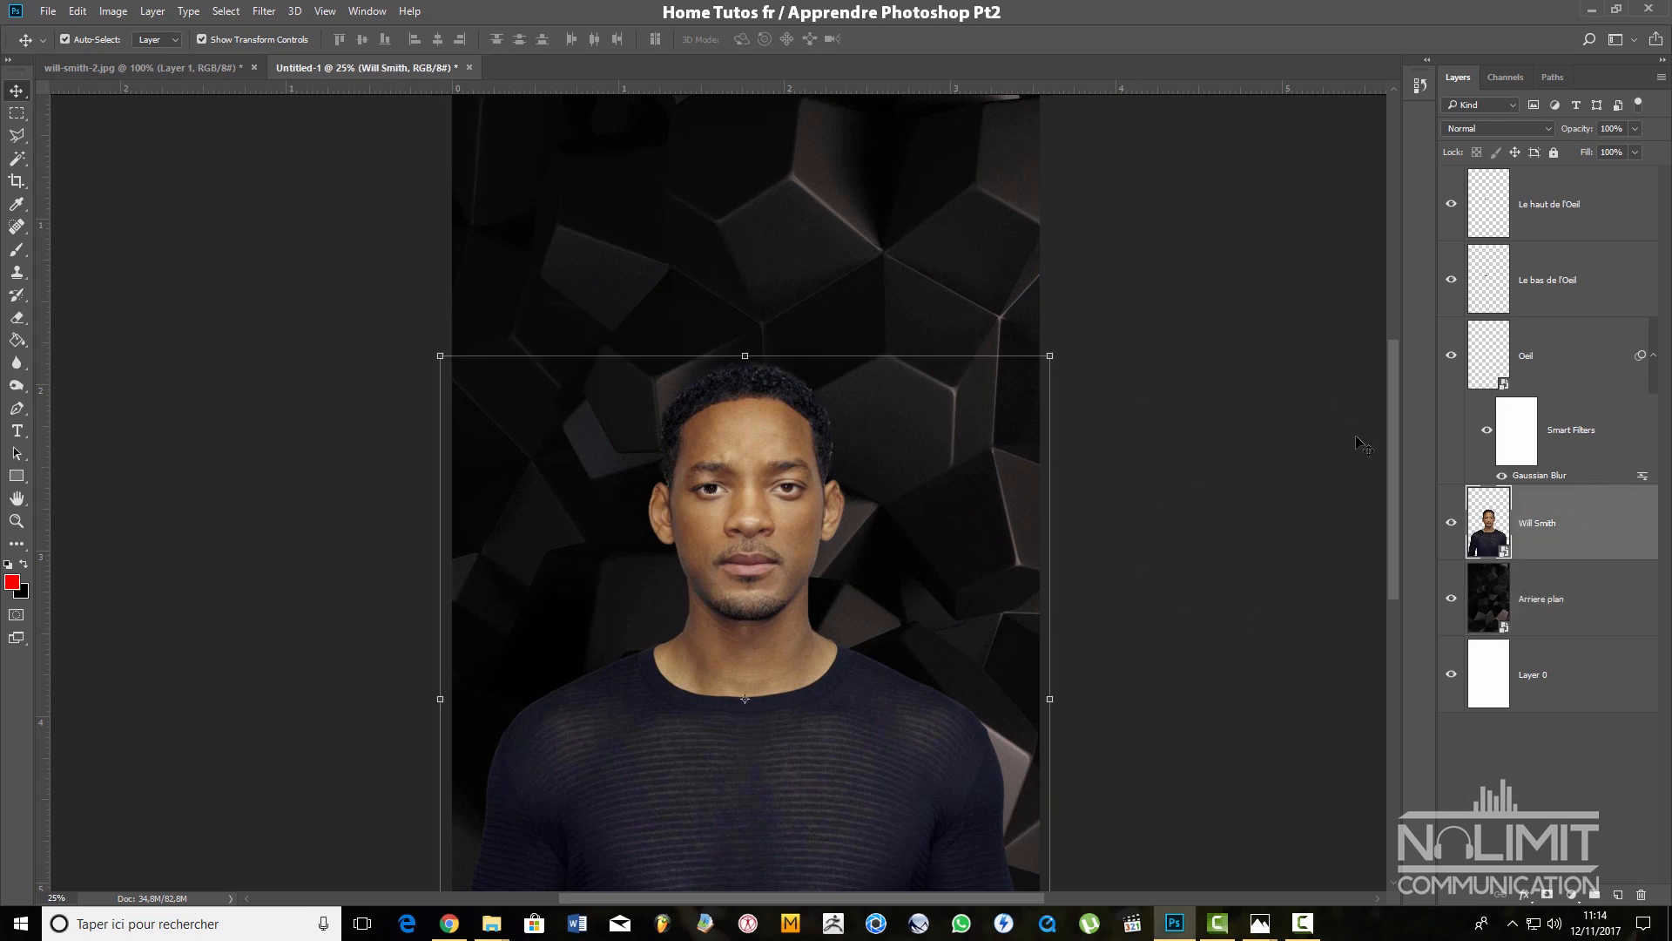
left_click(1581, 373)
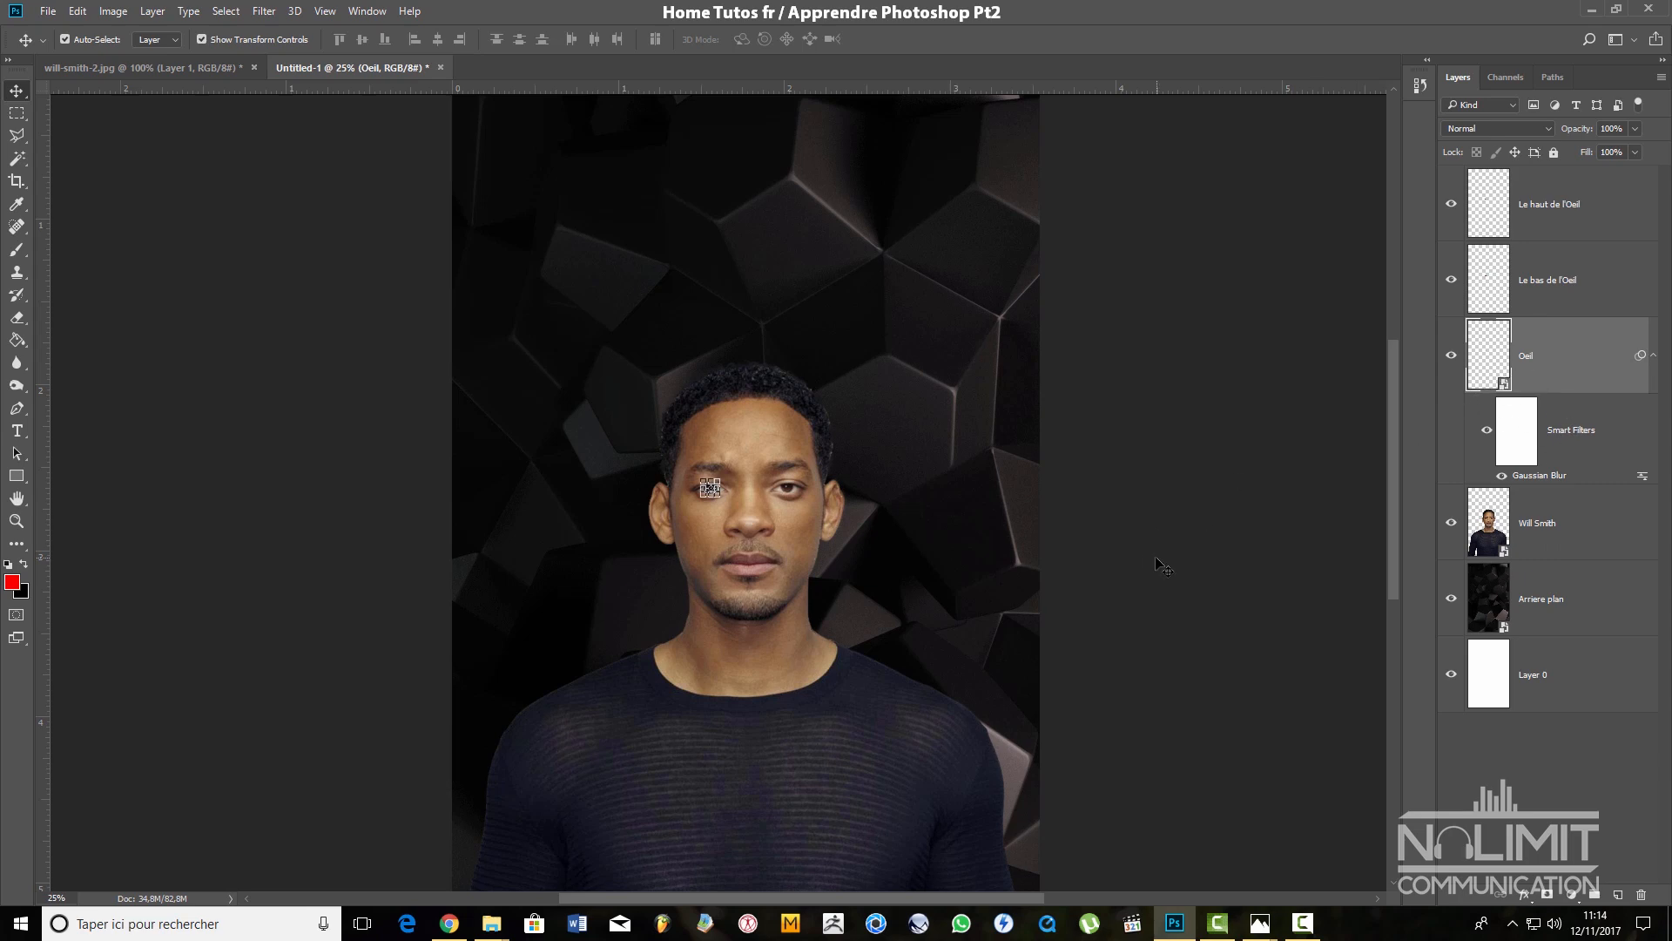
key("ctrl+plus")
key("ctrl+plus")
key("ctrl+plus")
key("ctrl+plus")
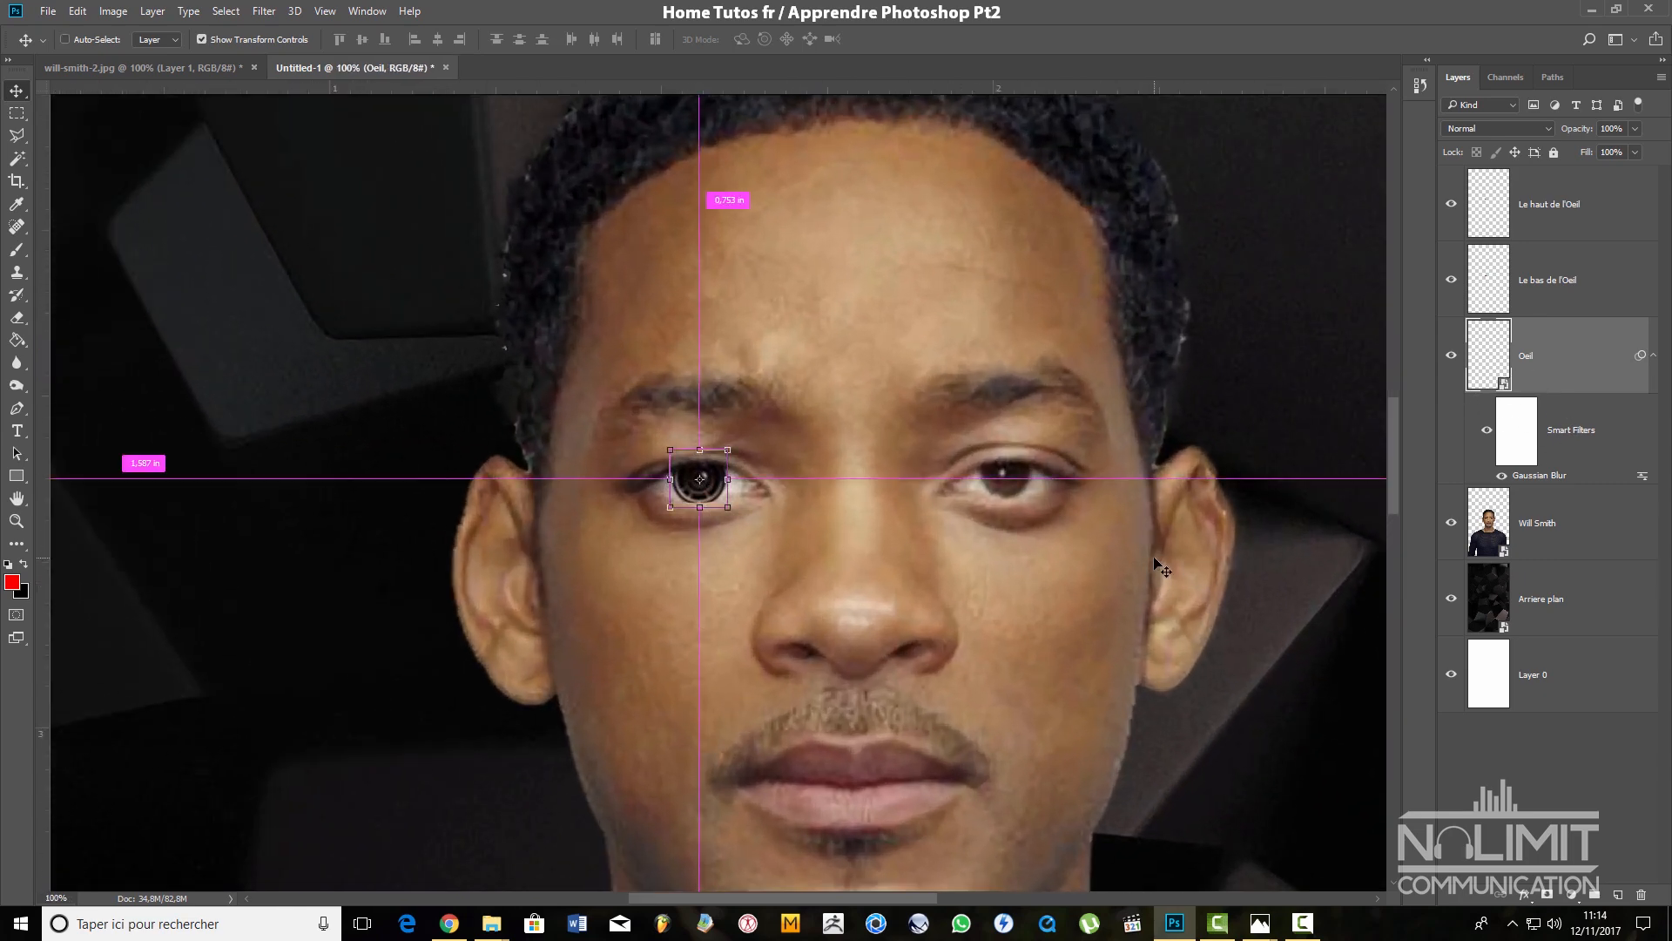
left_click_drag(990, 540, 627, 449)
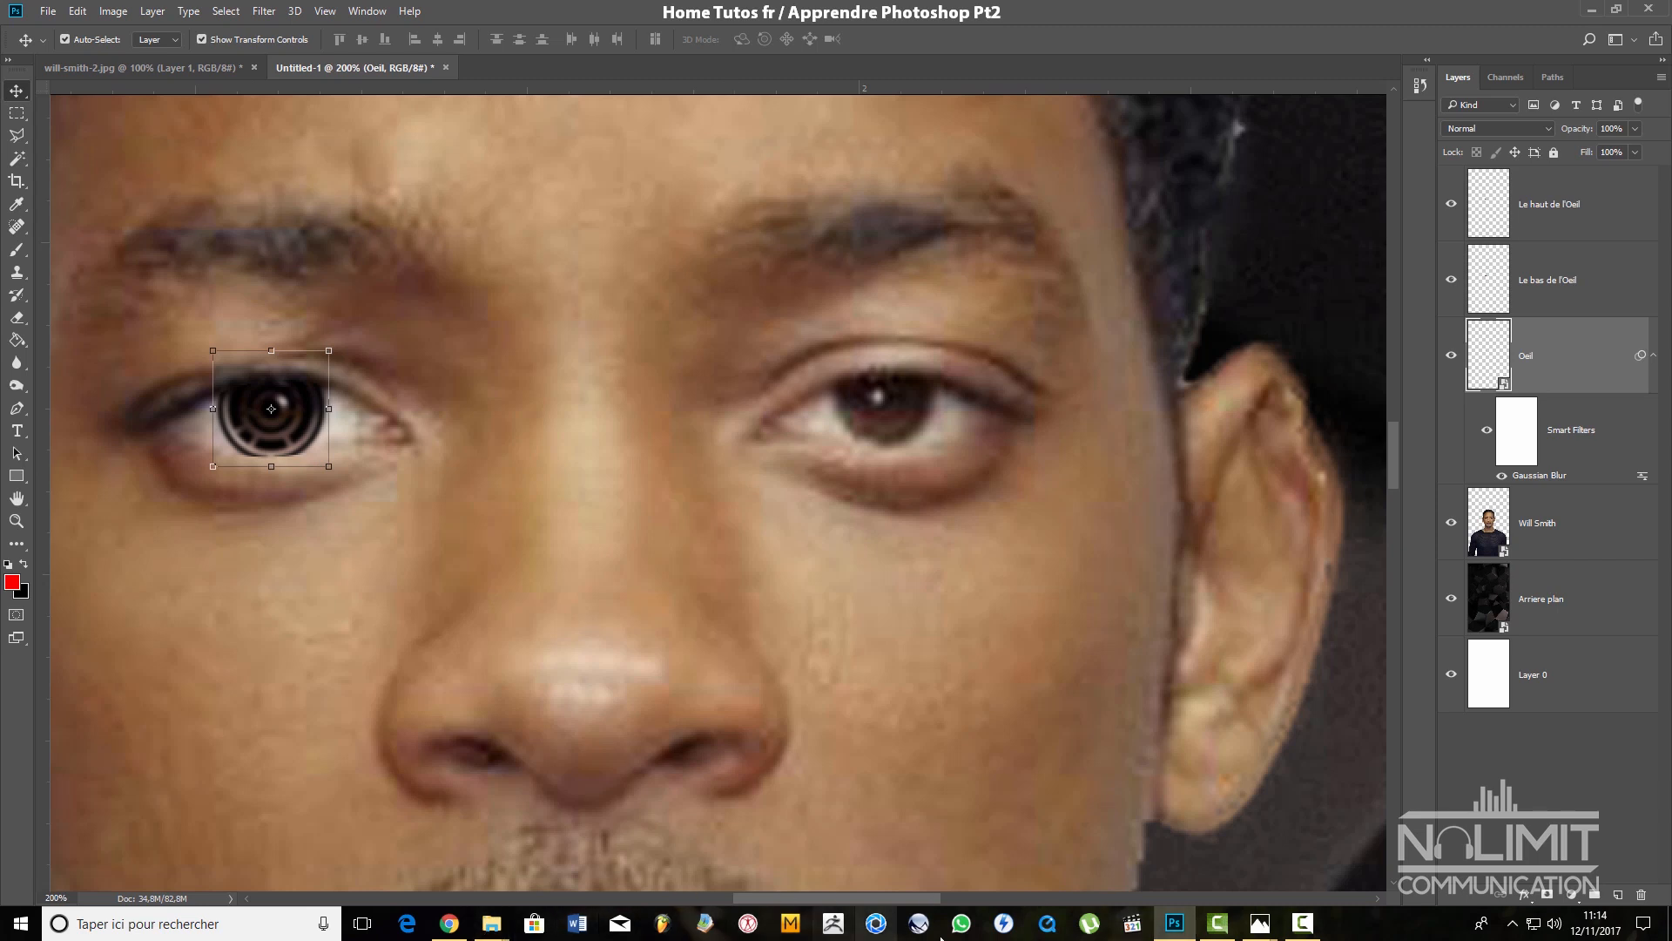
mouse_move(1265, 927)
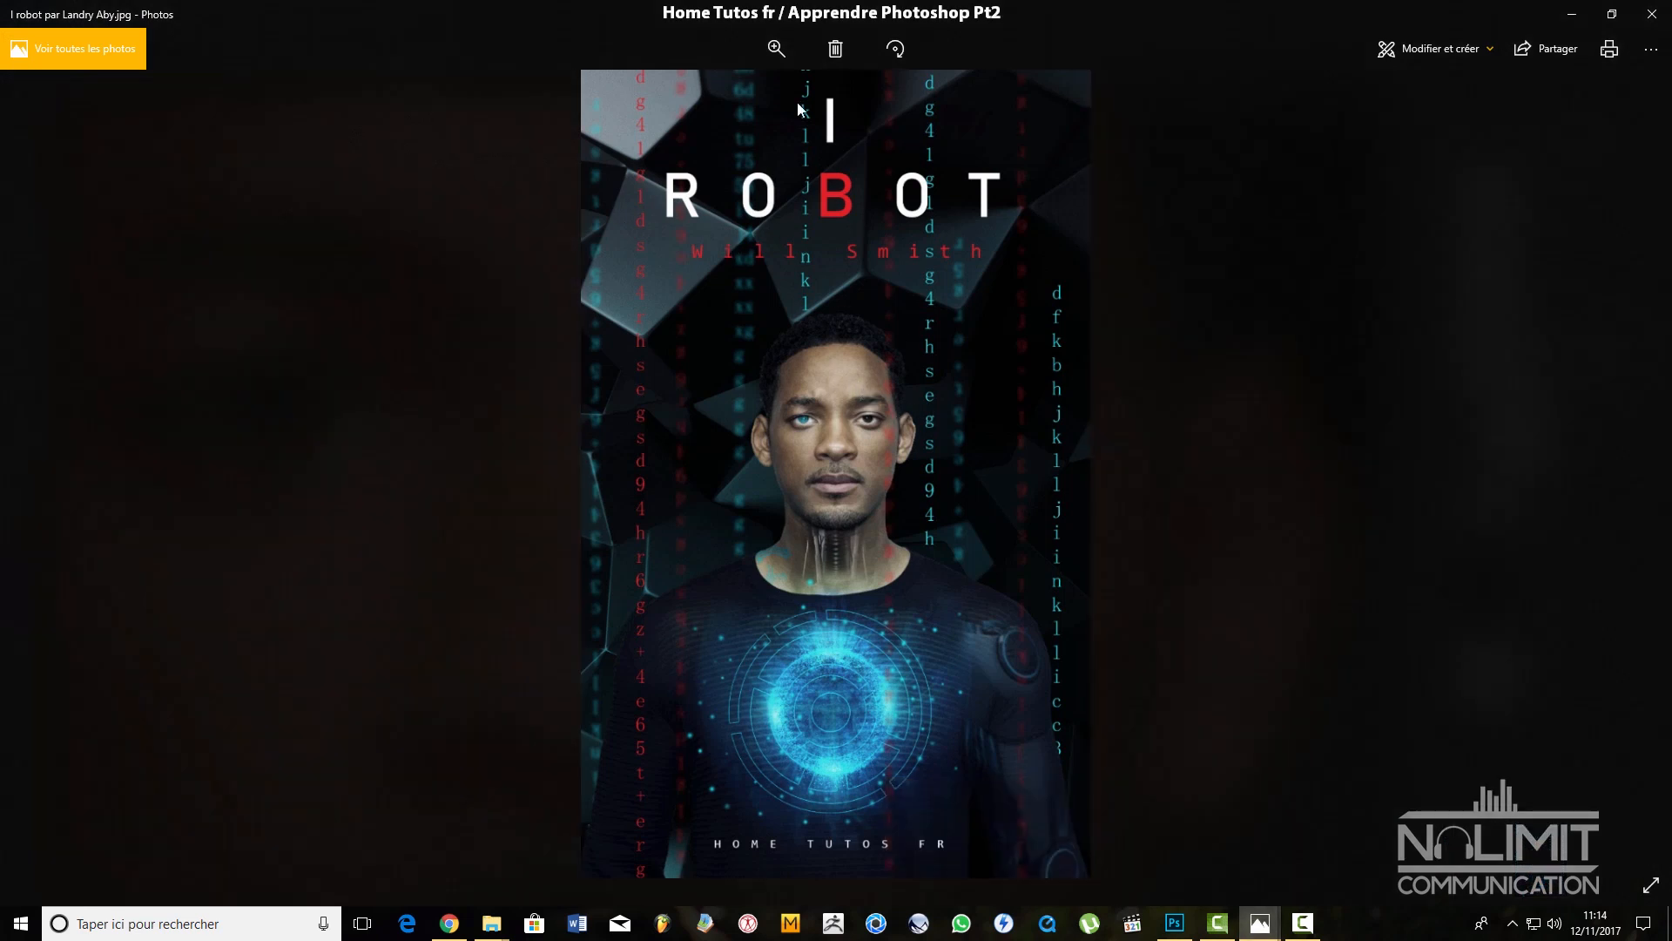
Zoom in on the blue robotic eye in the reference poster and switch back to Photoshop
left_click(776, 48)
left_click(788, 91)
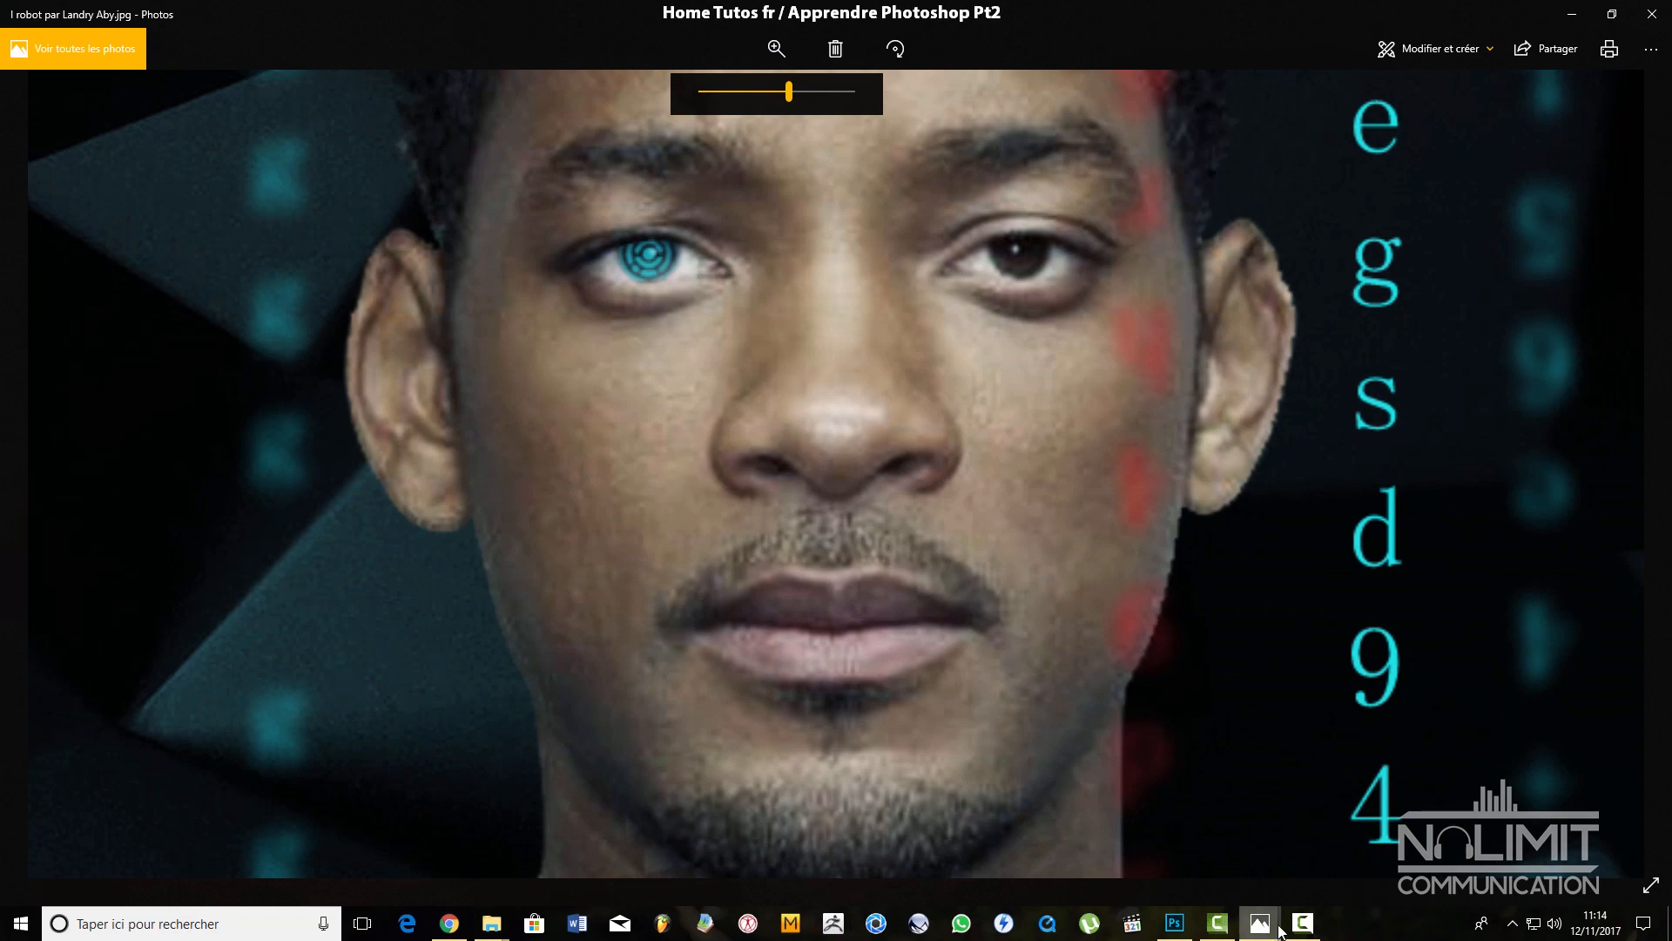
left_click(1174, 924)
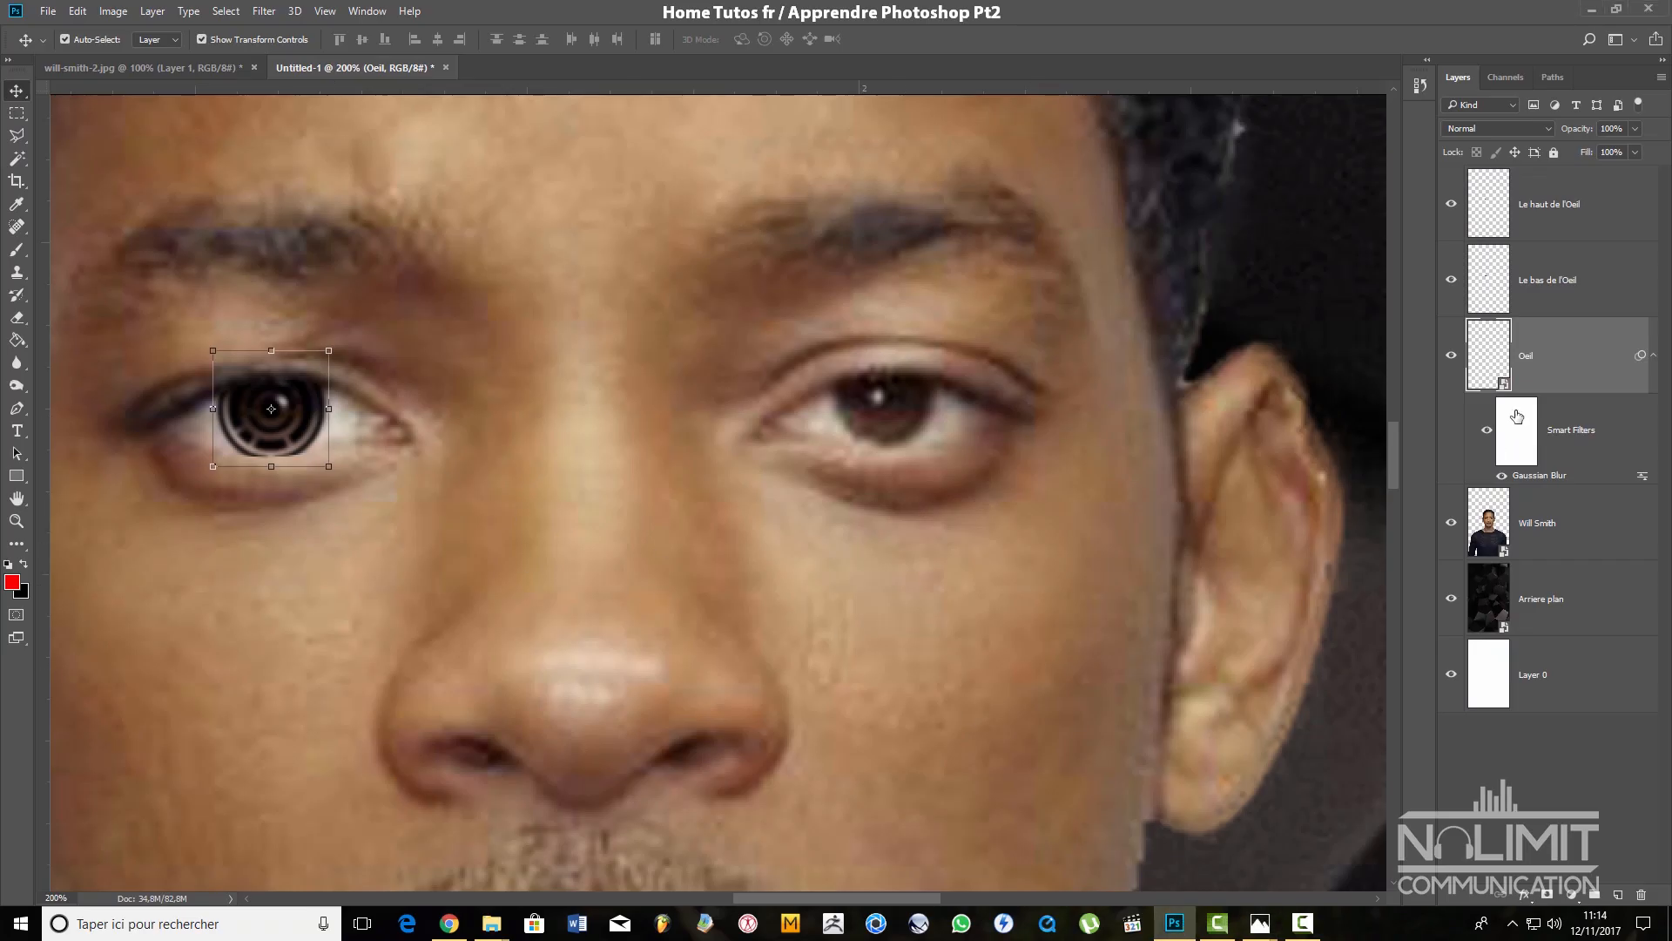
Add a Color Overlay effect to the Oeil layer and open its overlay colour for editing
double_click(1600, 361)
left_click_drag(906, 409, 850, 240)
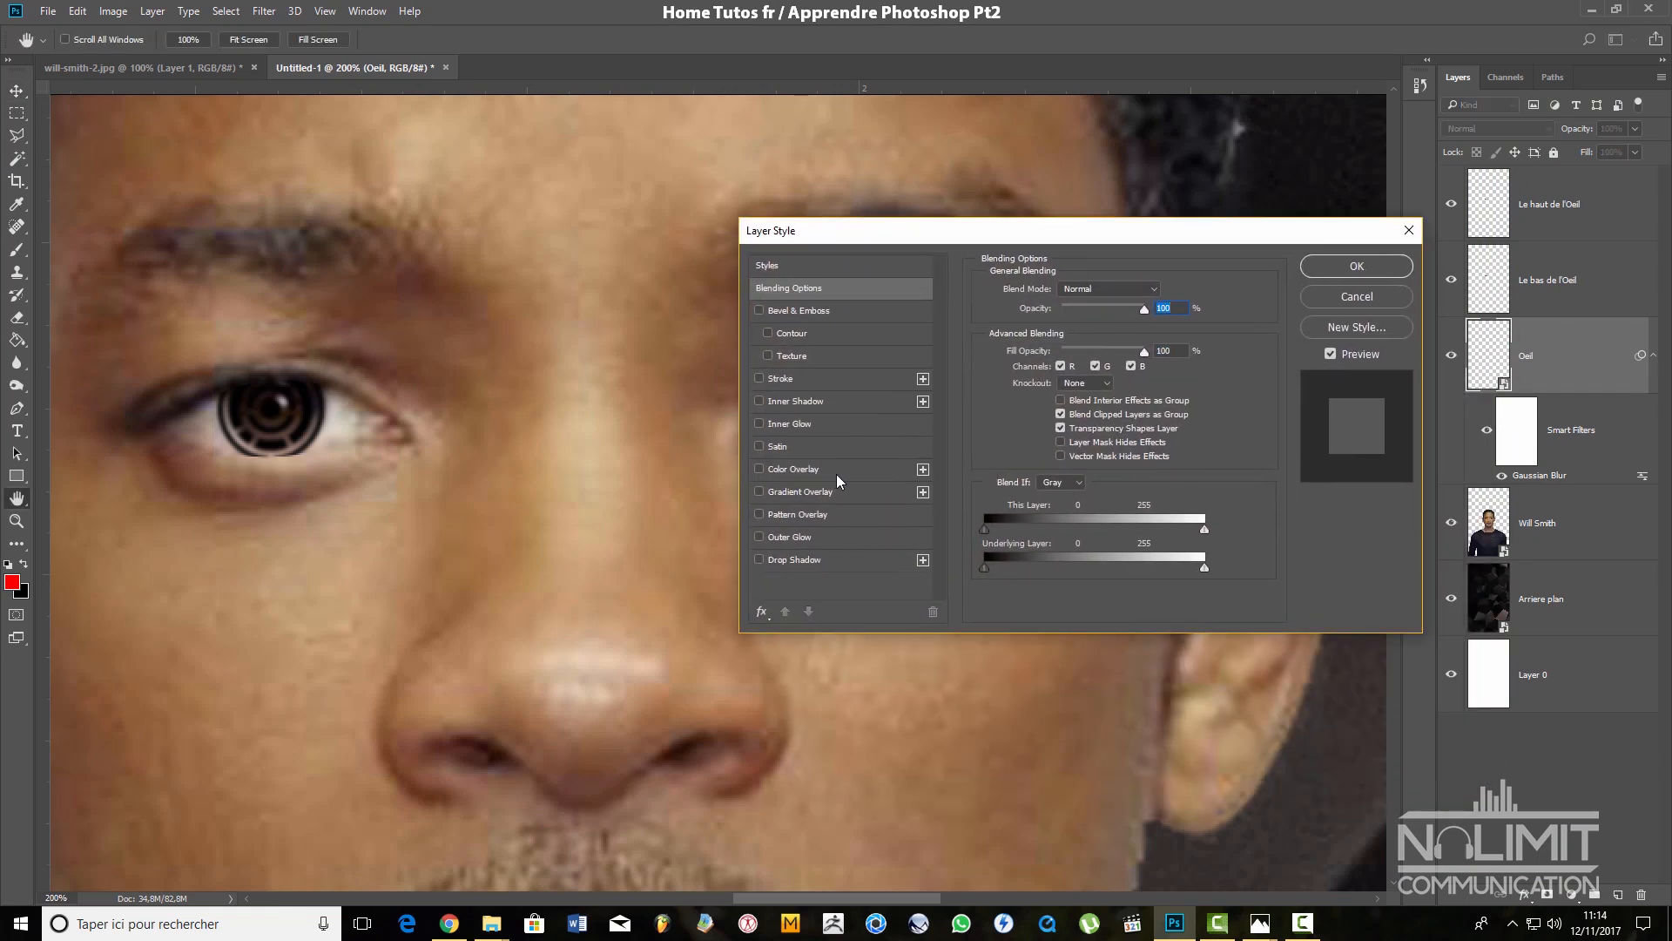
left_click_drag(867, 237, 630, 271)
left_click_drag(779, 263, 803, 228)
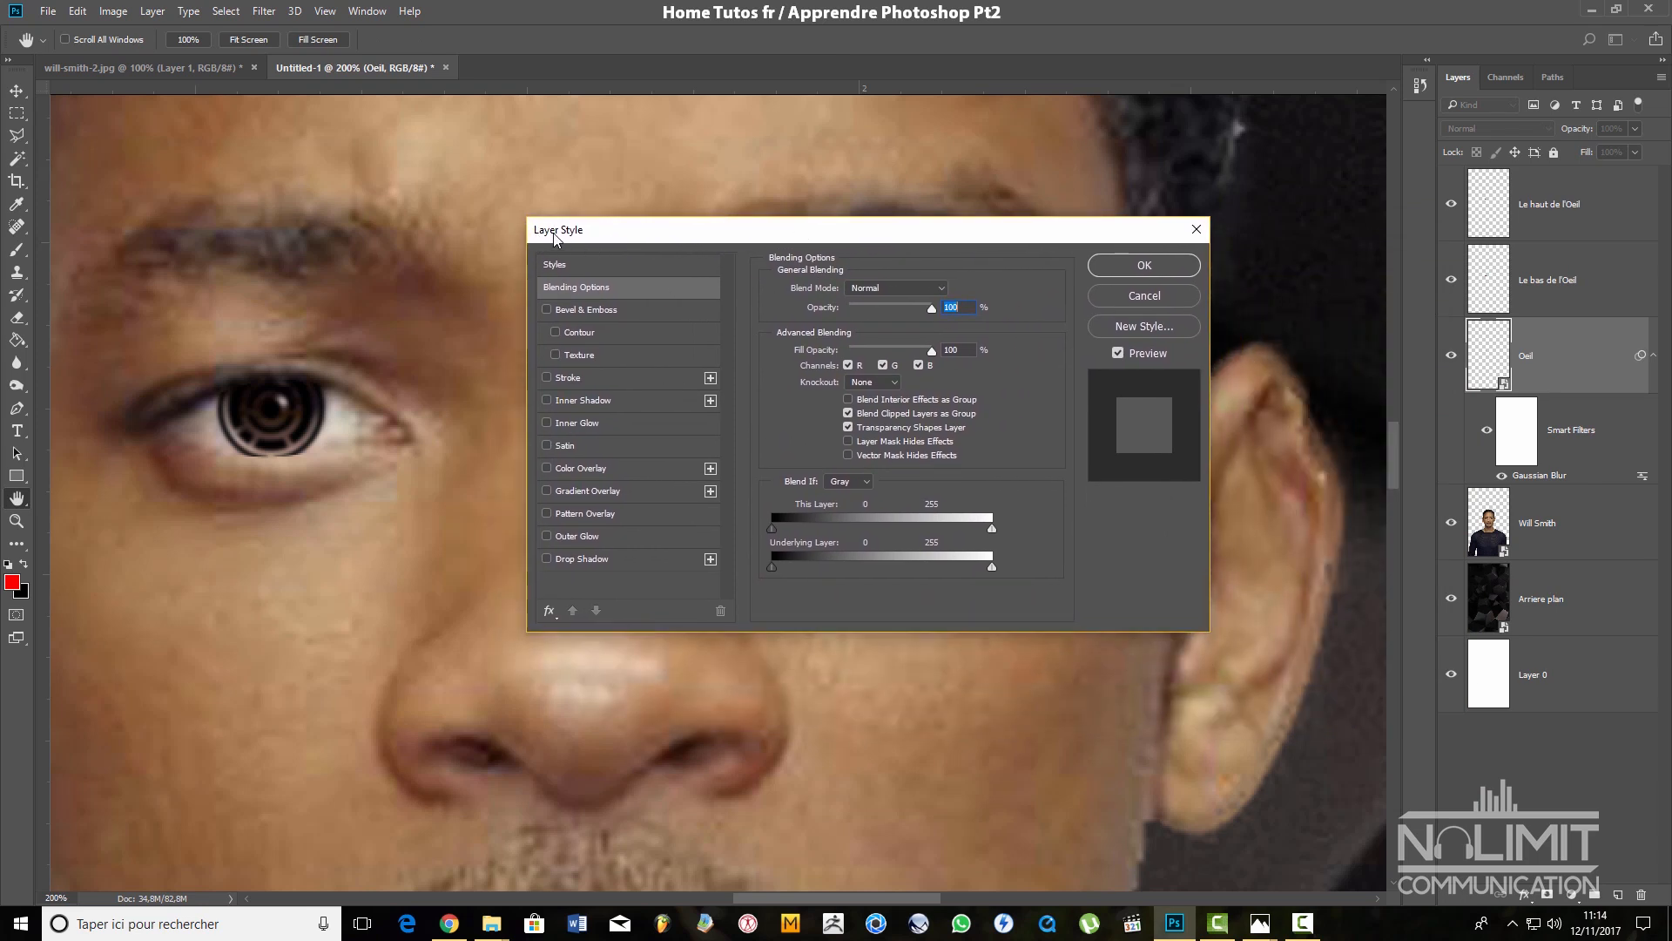
left_click_drag(676, 234, 733, 198)
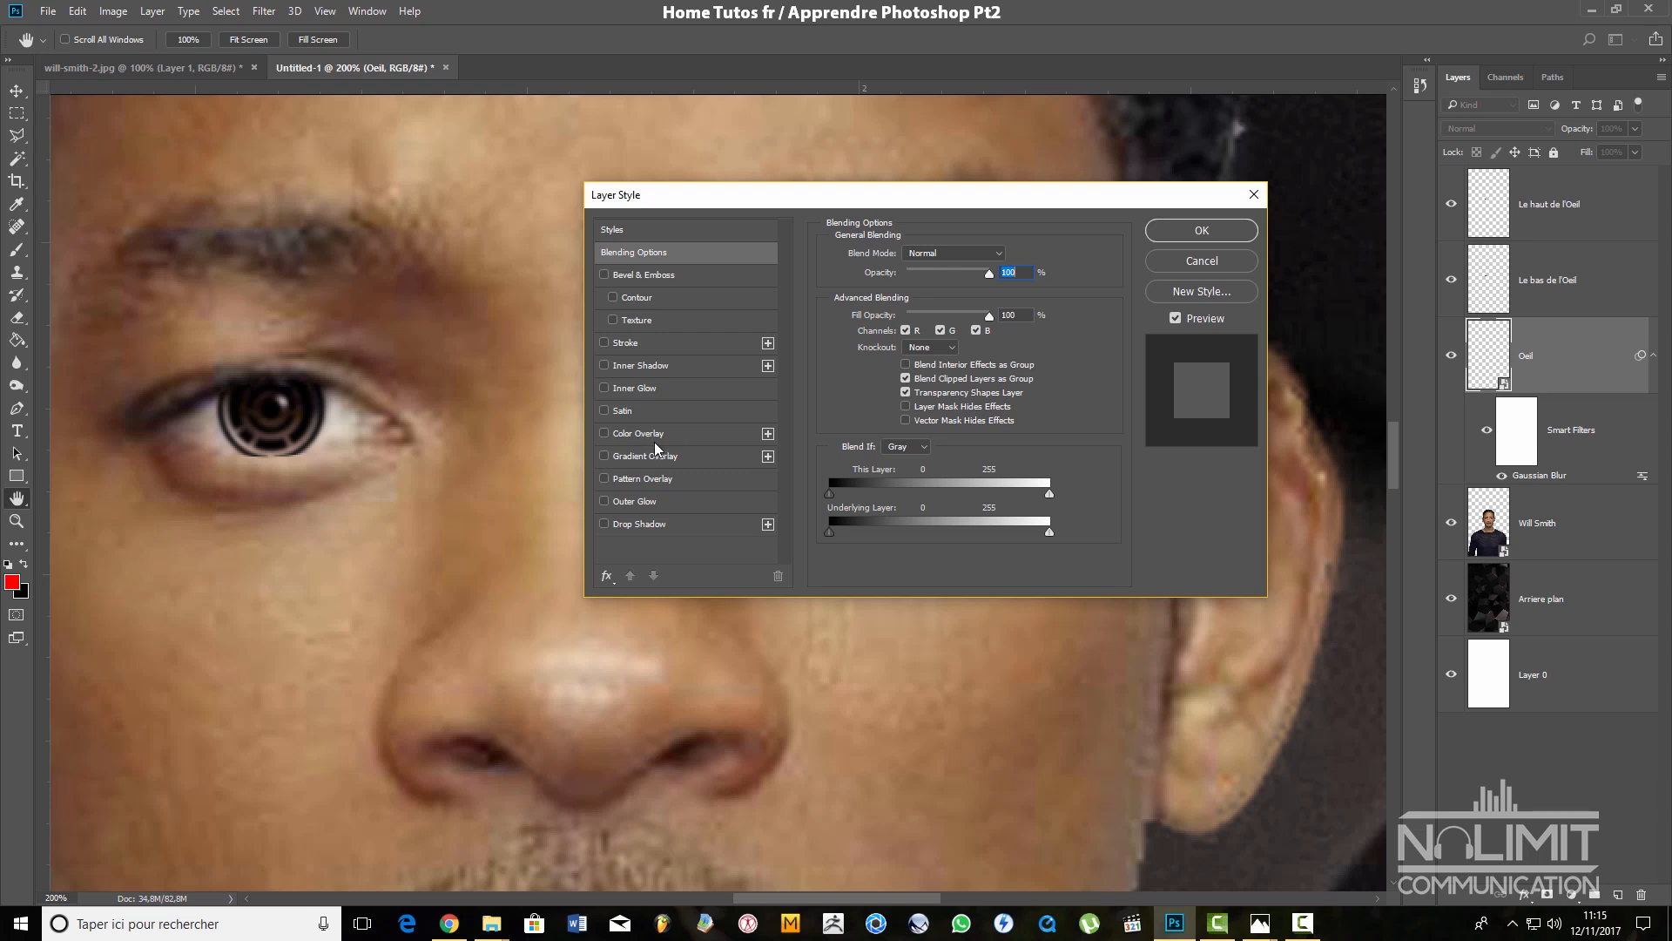
left_click(603, 433)
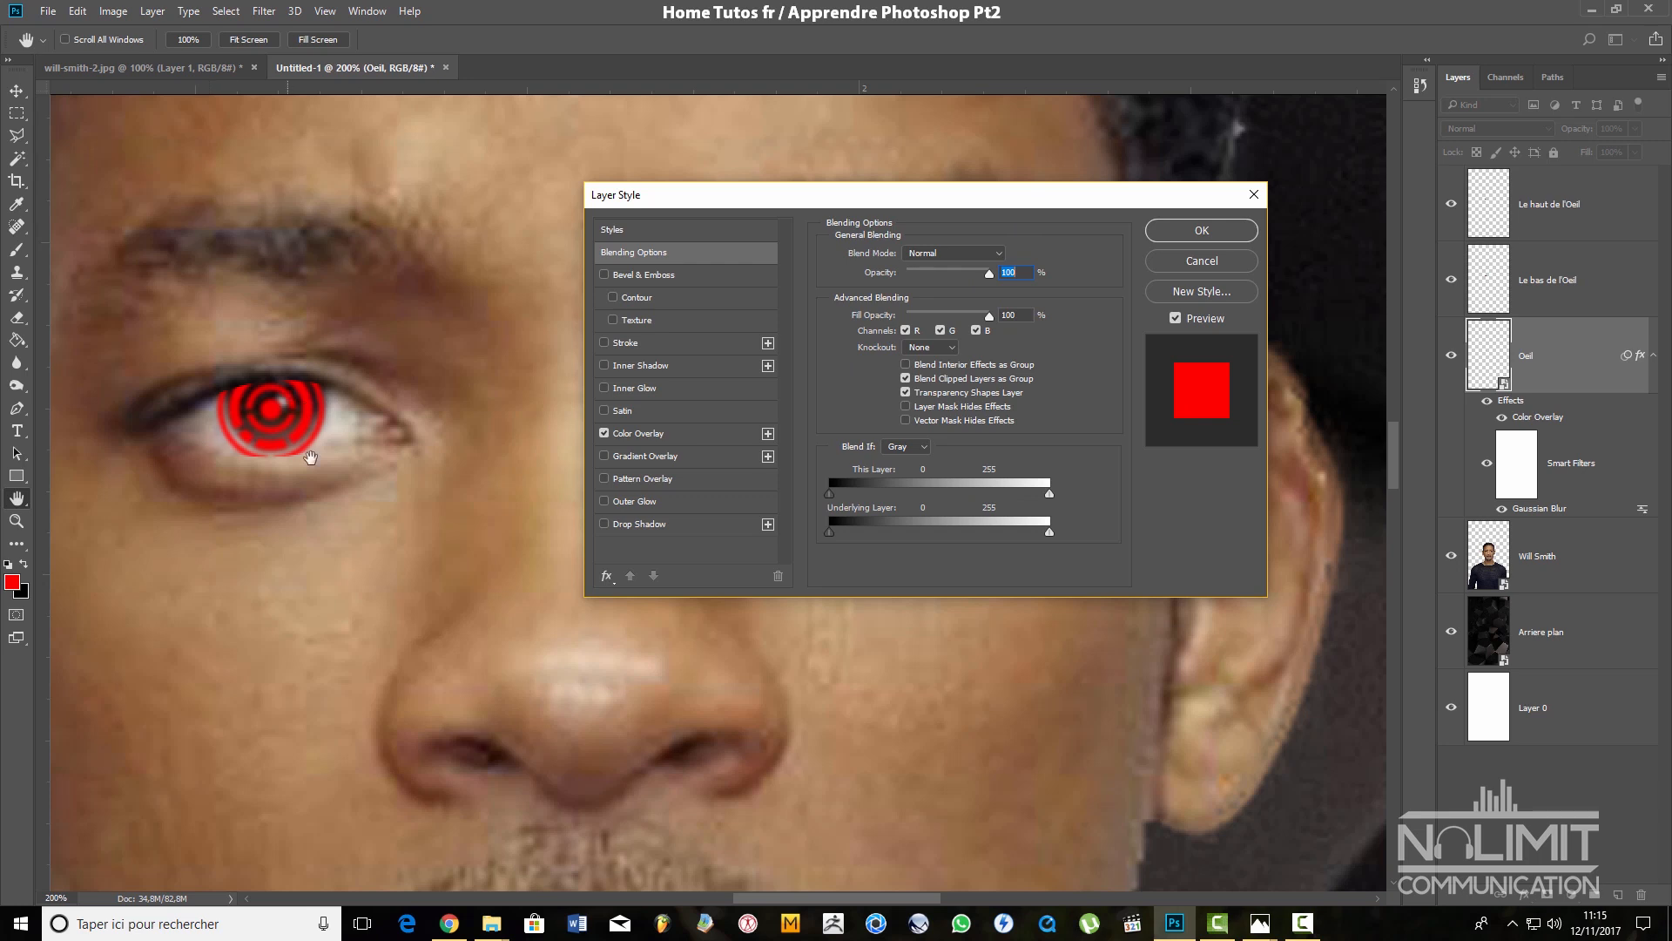
left_click_drag(784, 204, 794, 301)
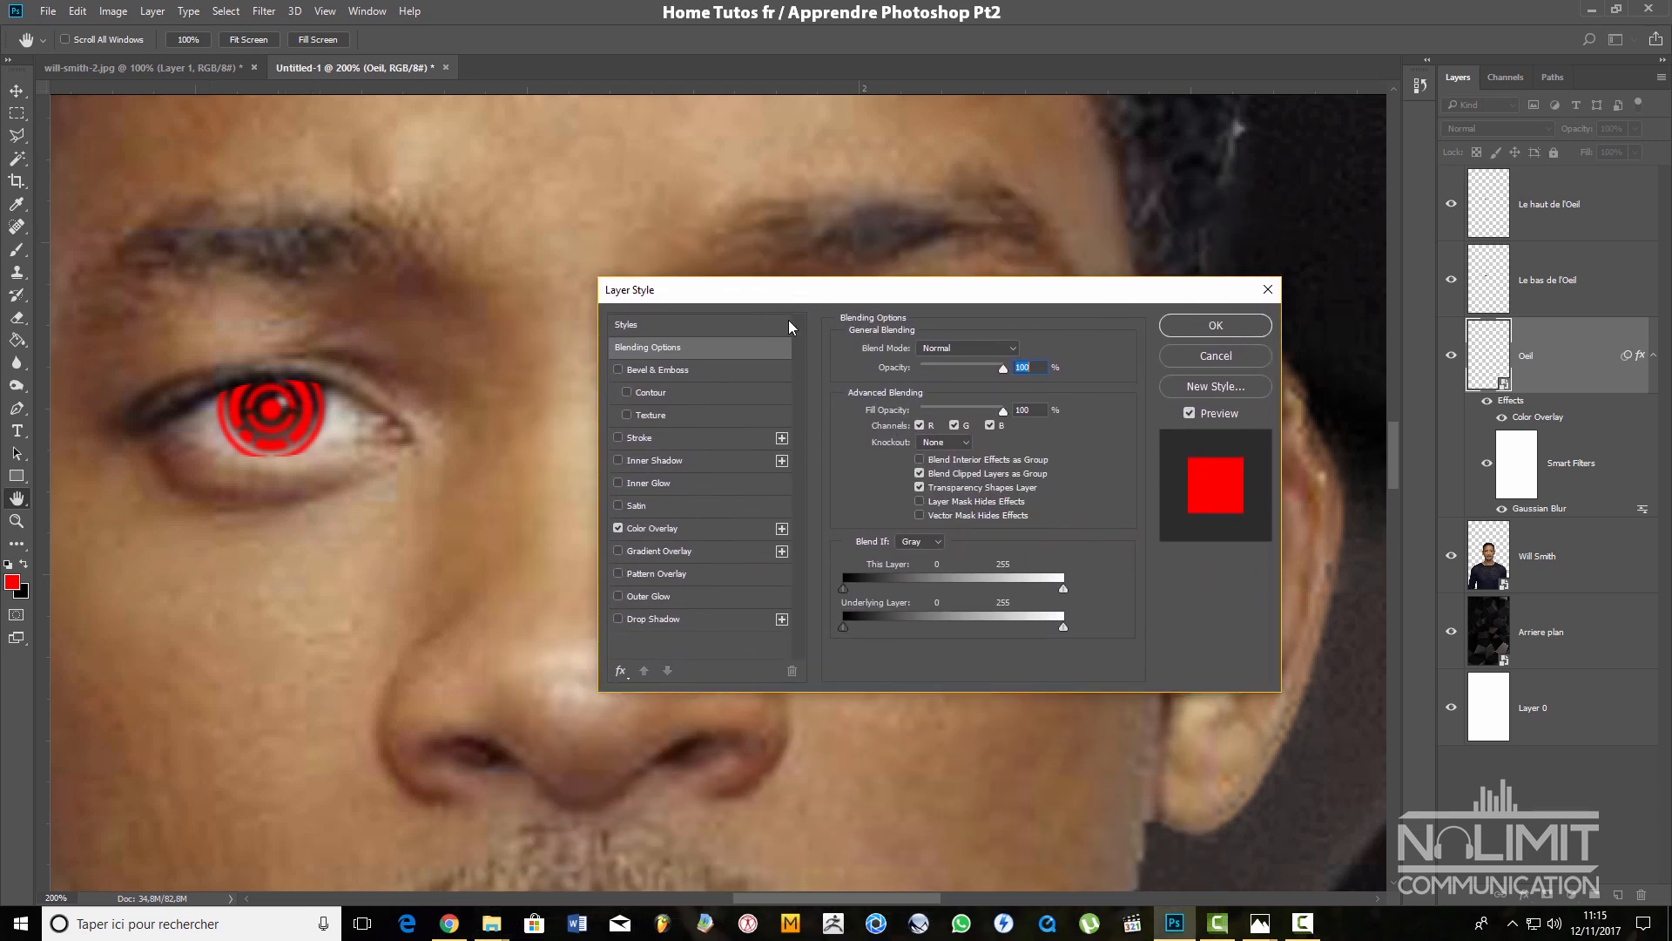
left_click(714, 528)
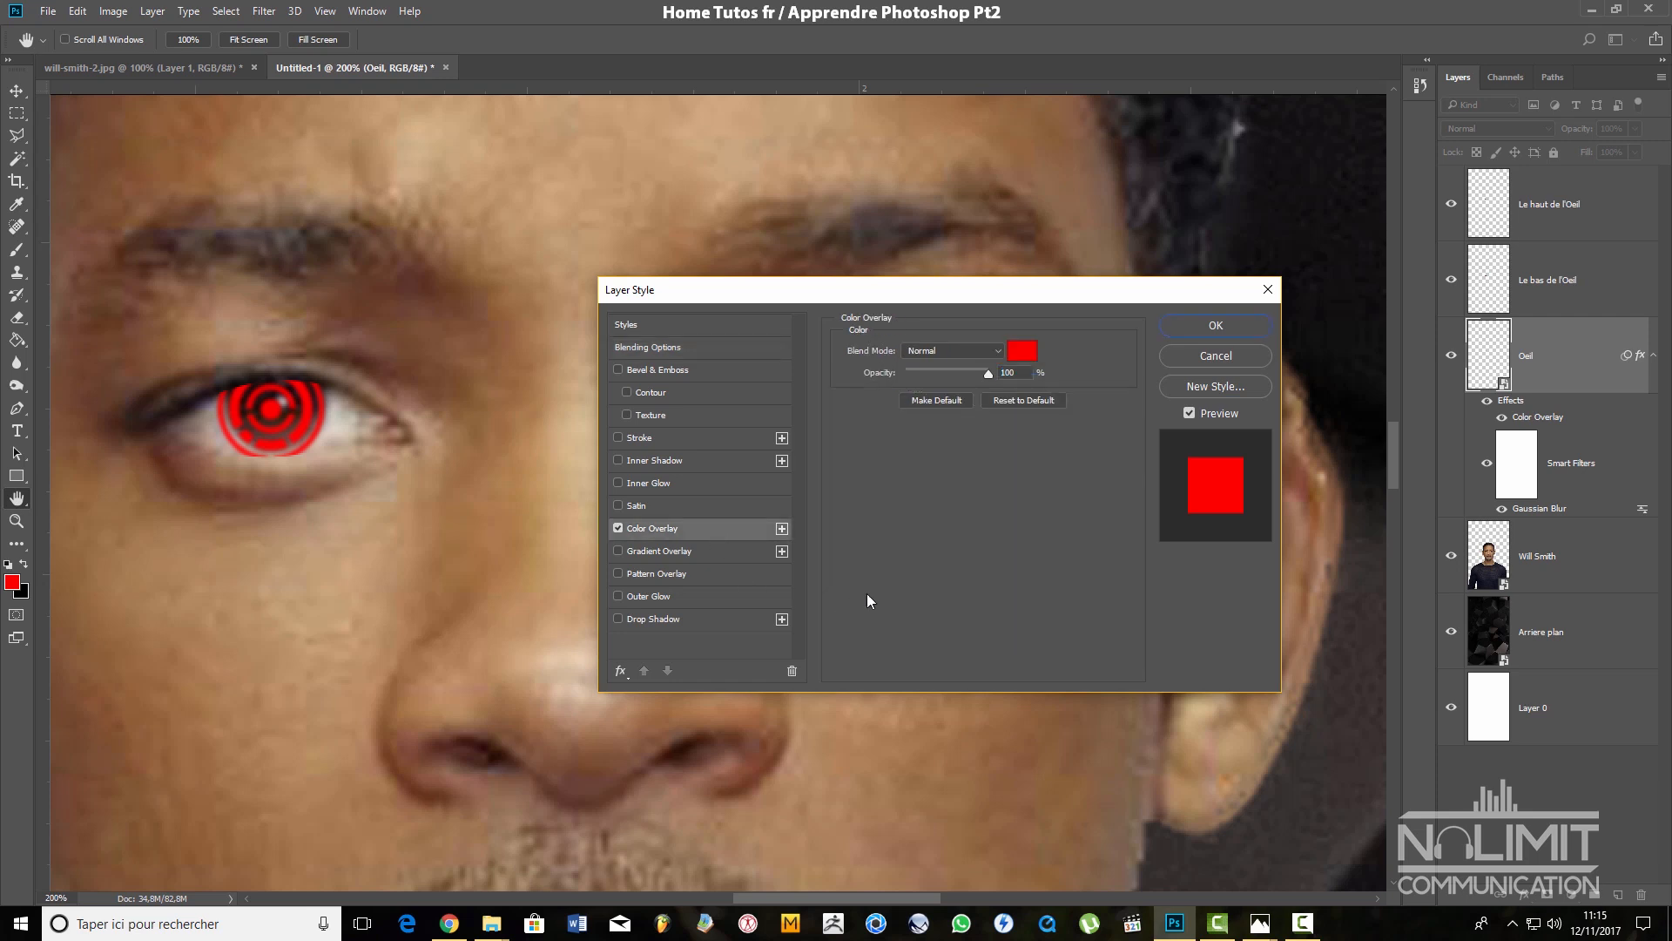
left_click(1025, 350)
left_click_drag(1173, 387, 865, 510)
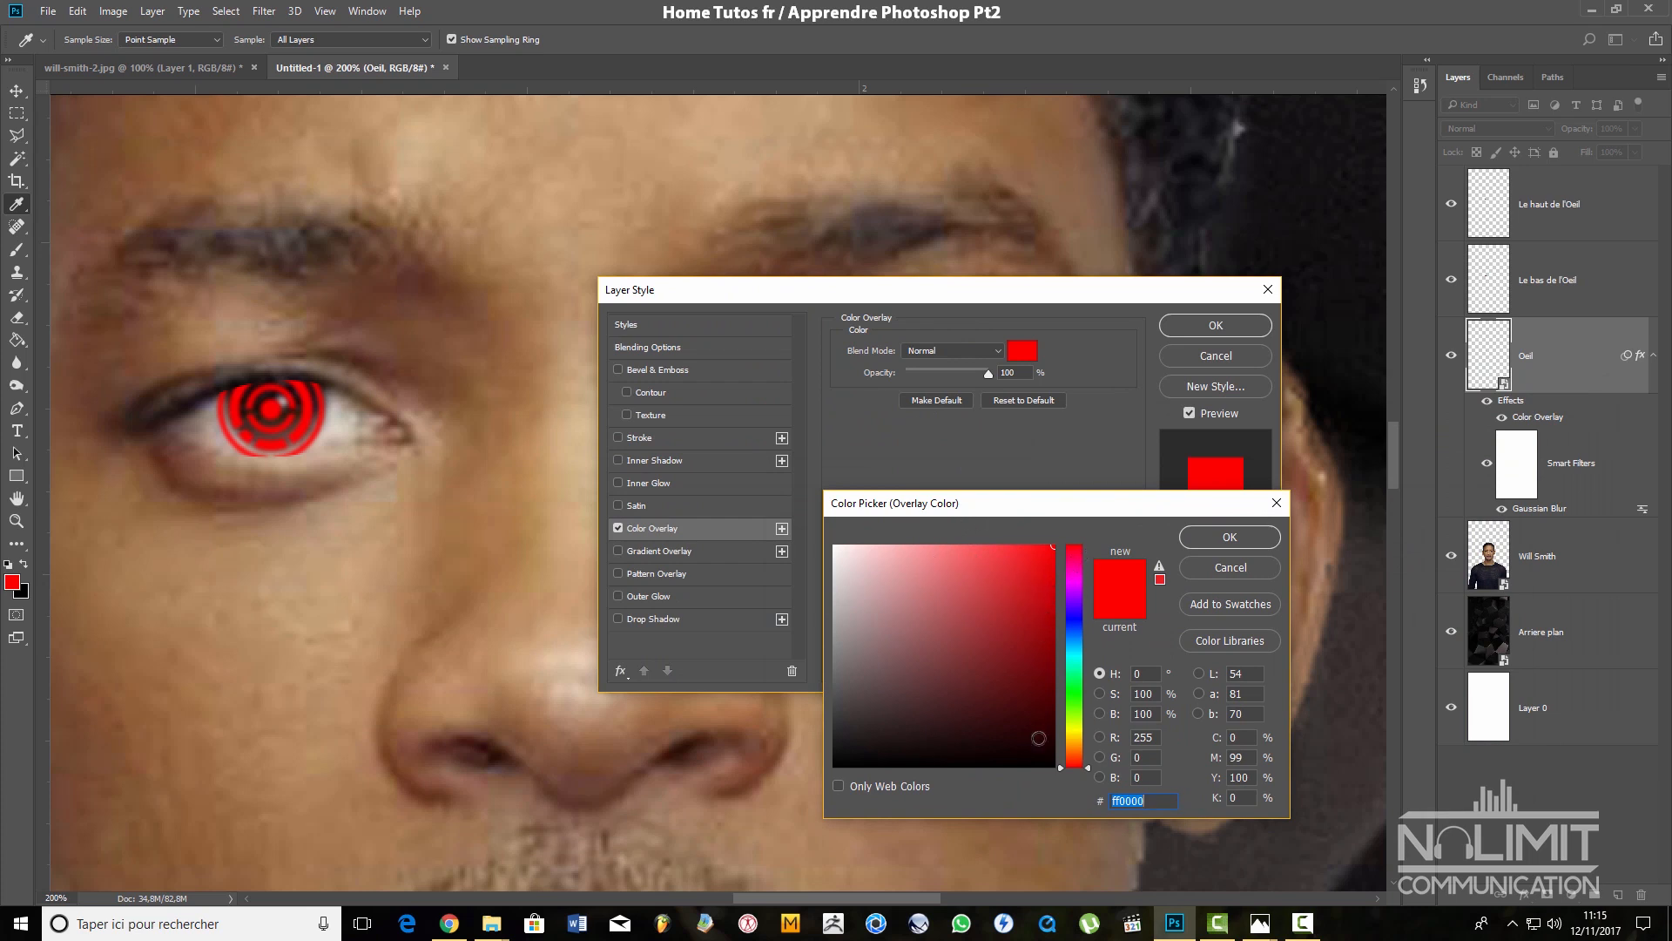
Try cyan 00e4ff, muted teal 4c8f97 and dark teal 041d20 as the Oeil overlay colour
left_click(1075, 653)
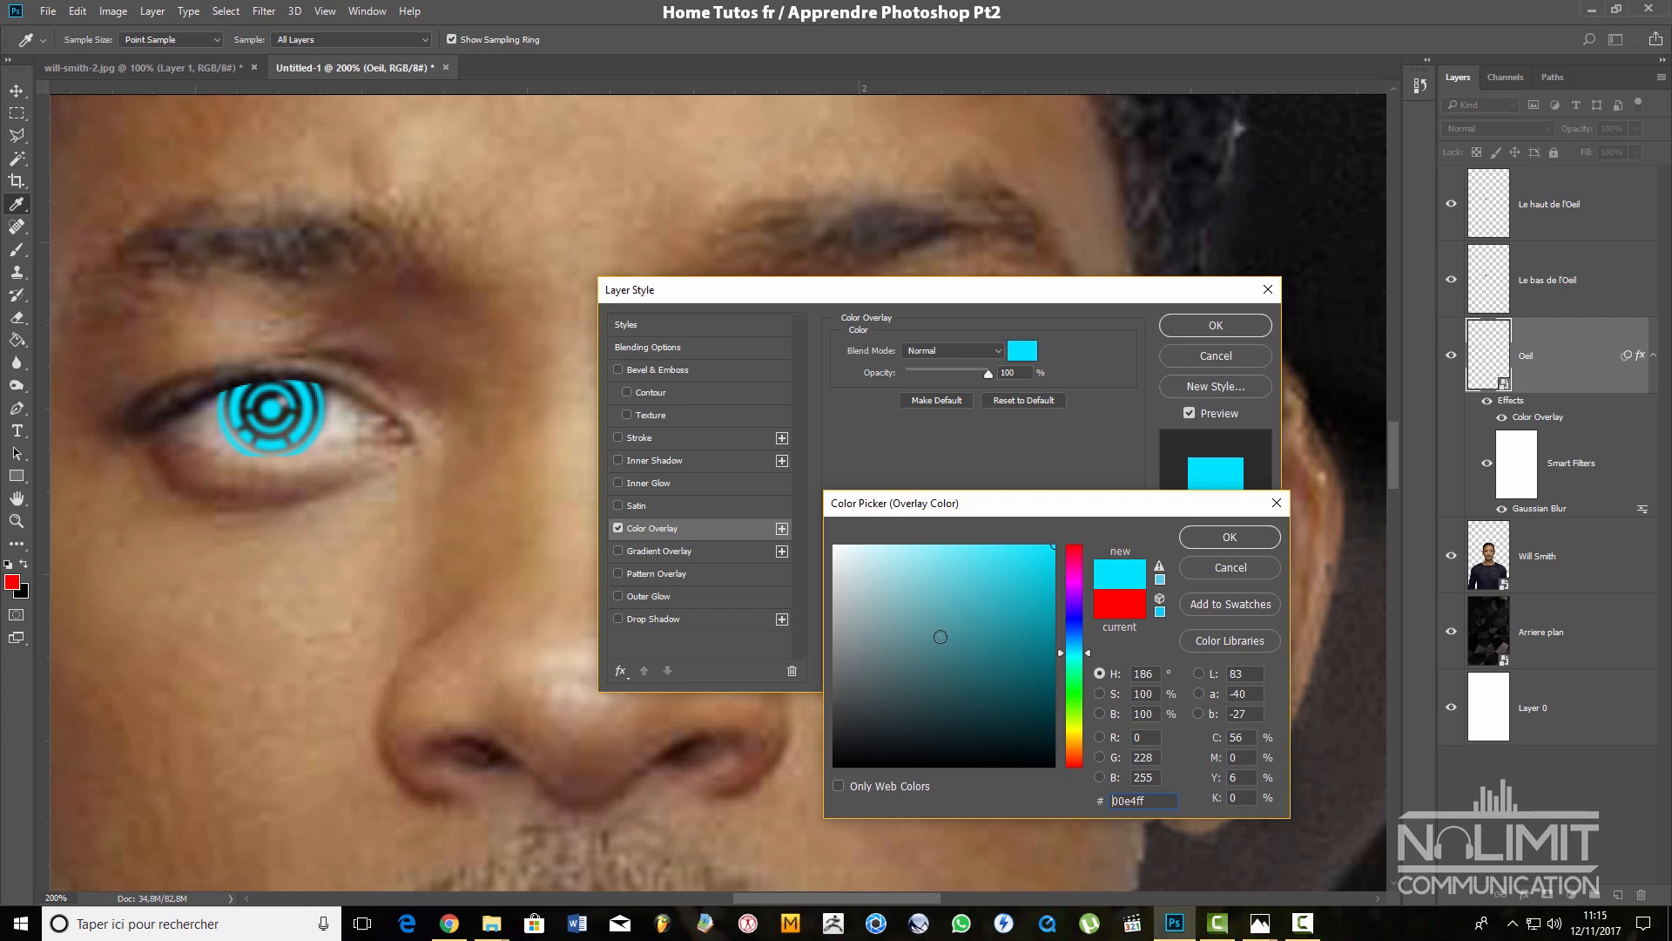
left_click(941, 637)
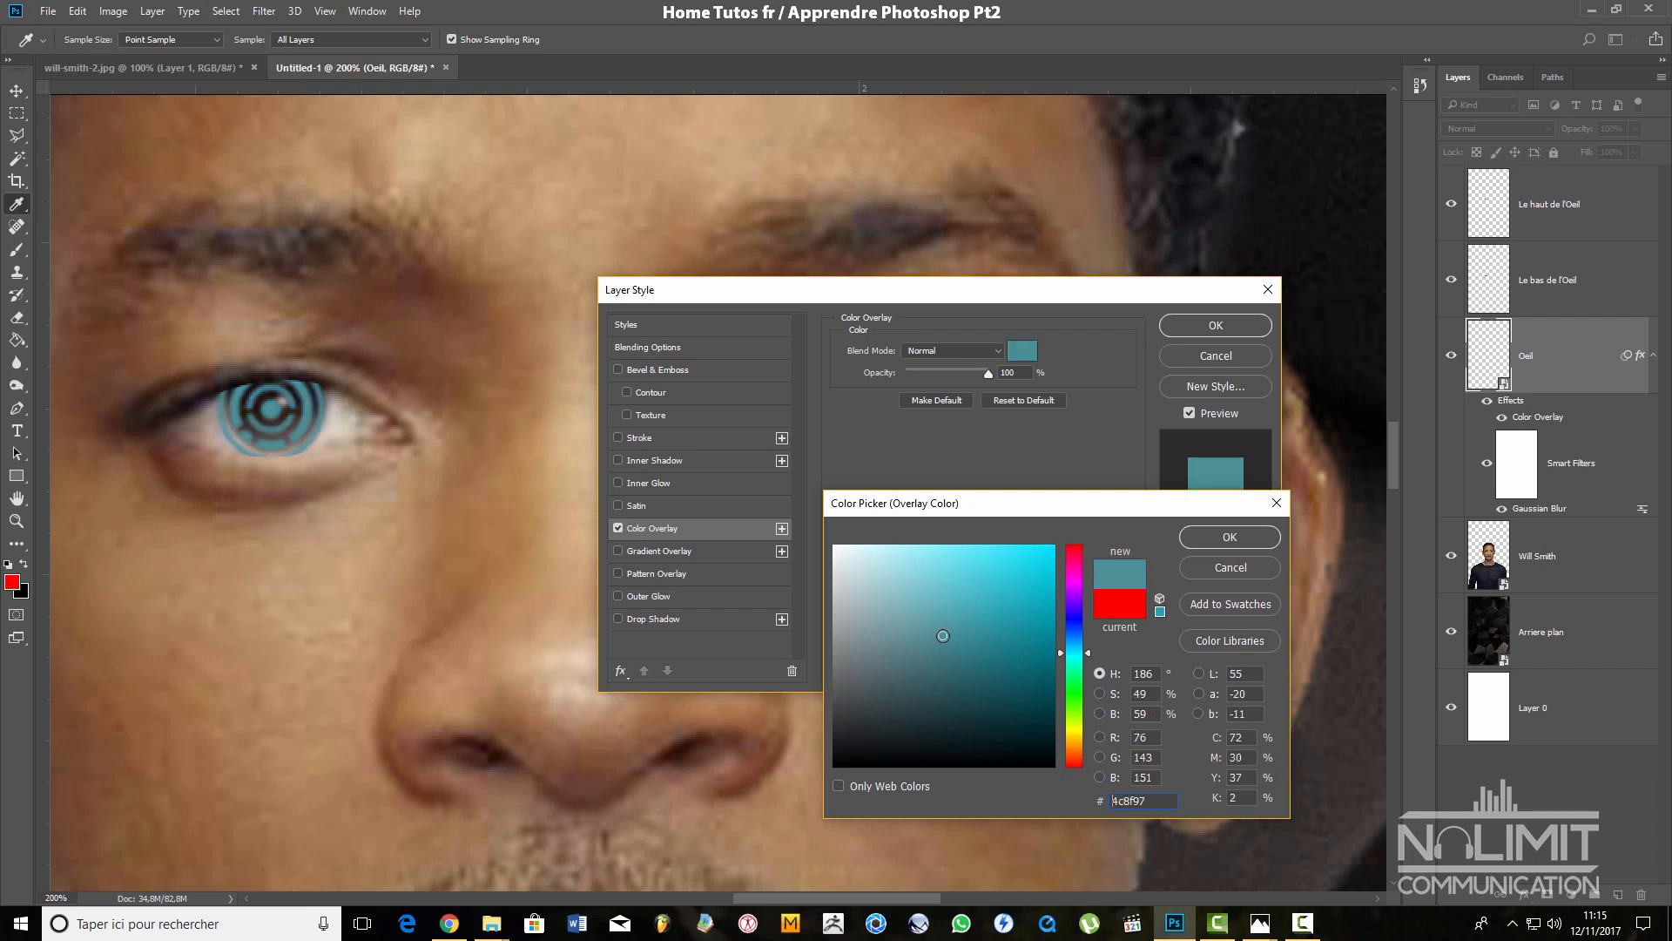
left_click_drag(1106, 505, 1006, 594)
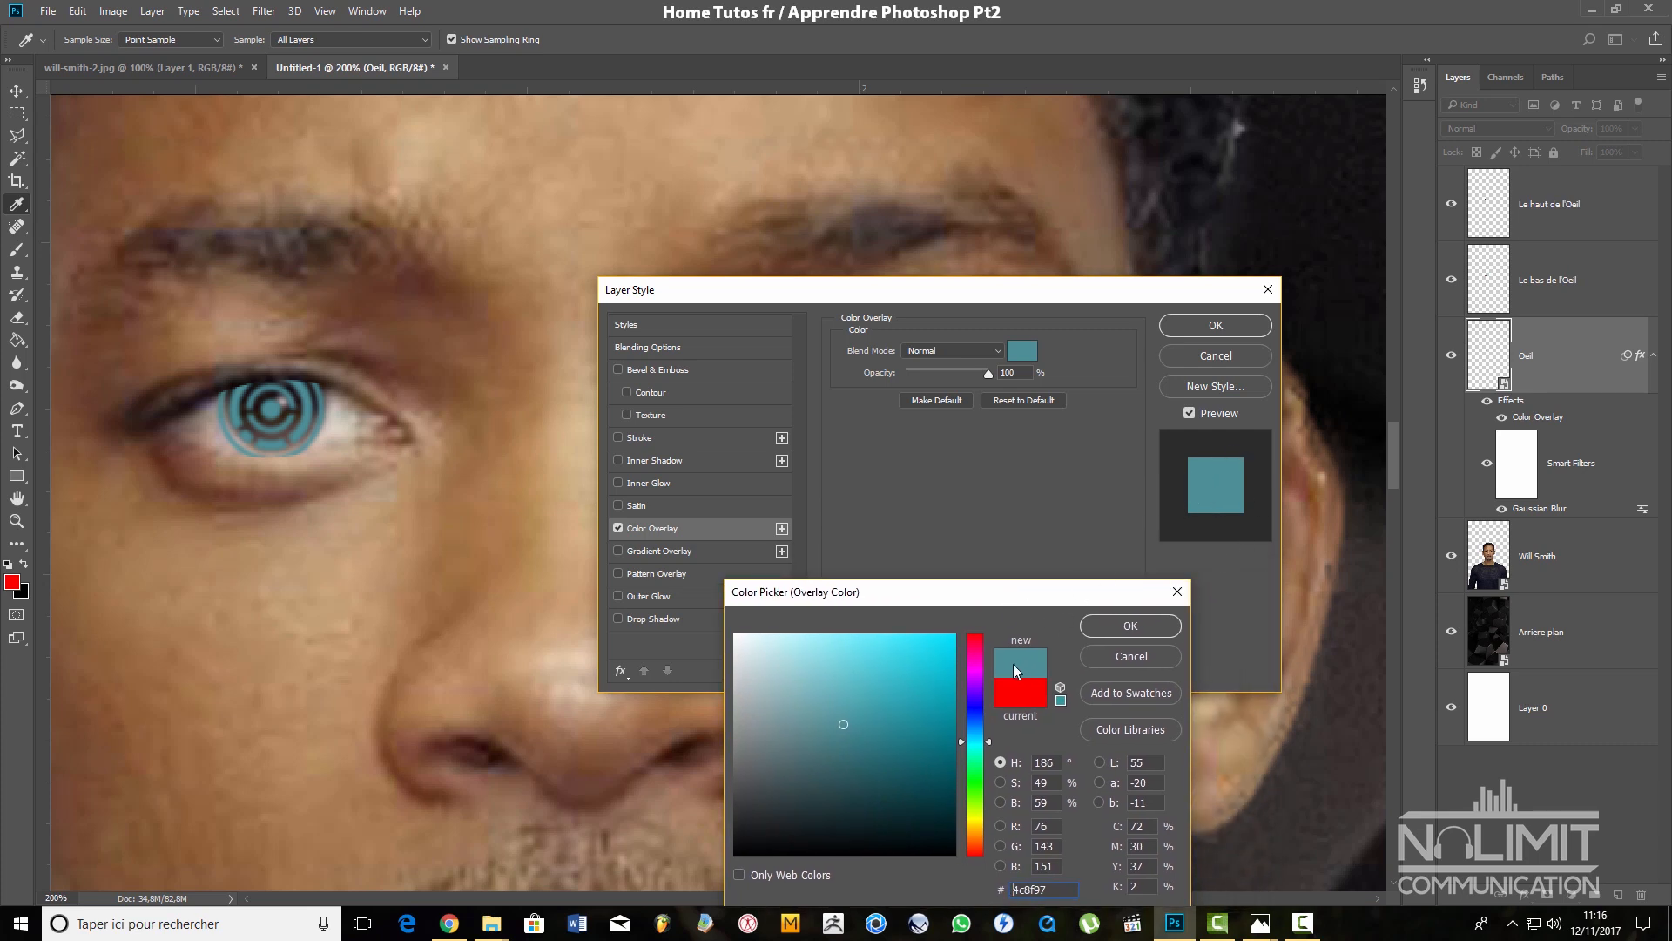
left_click_drag(960, 602, 919, 549)
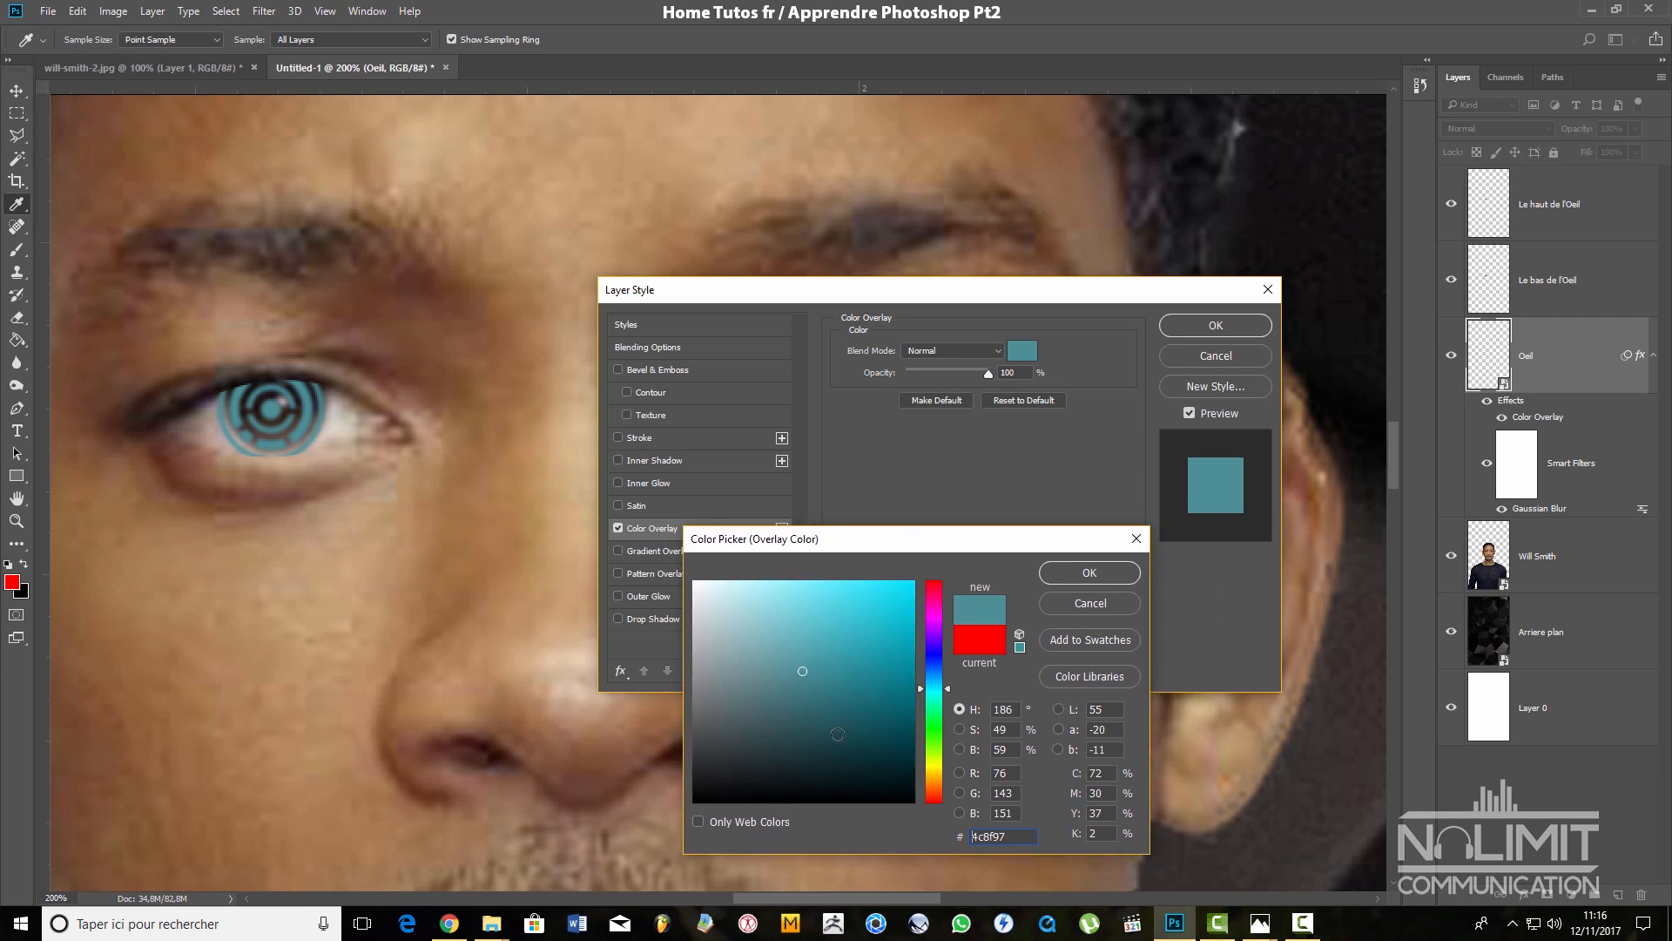
left_click(884, 743)
left_click_drag(885, 743, 884, 774)
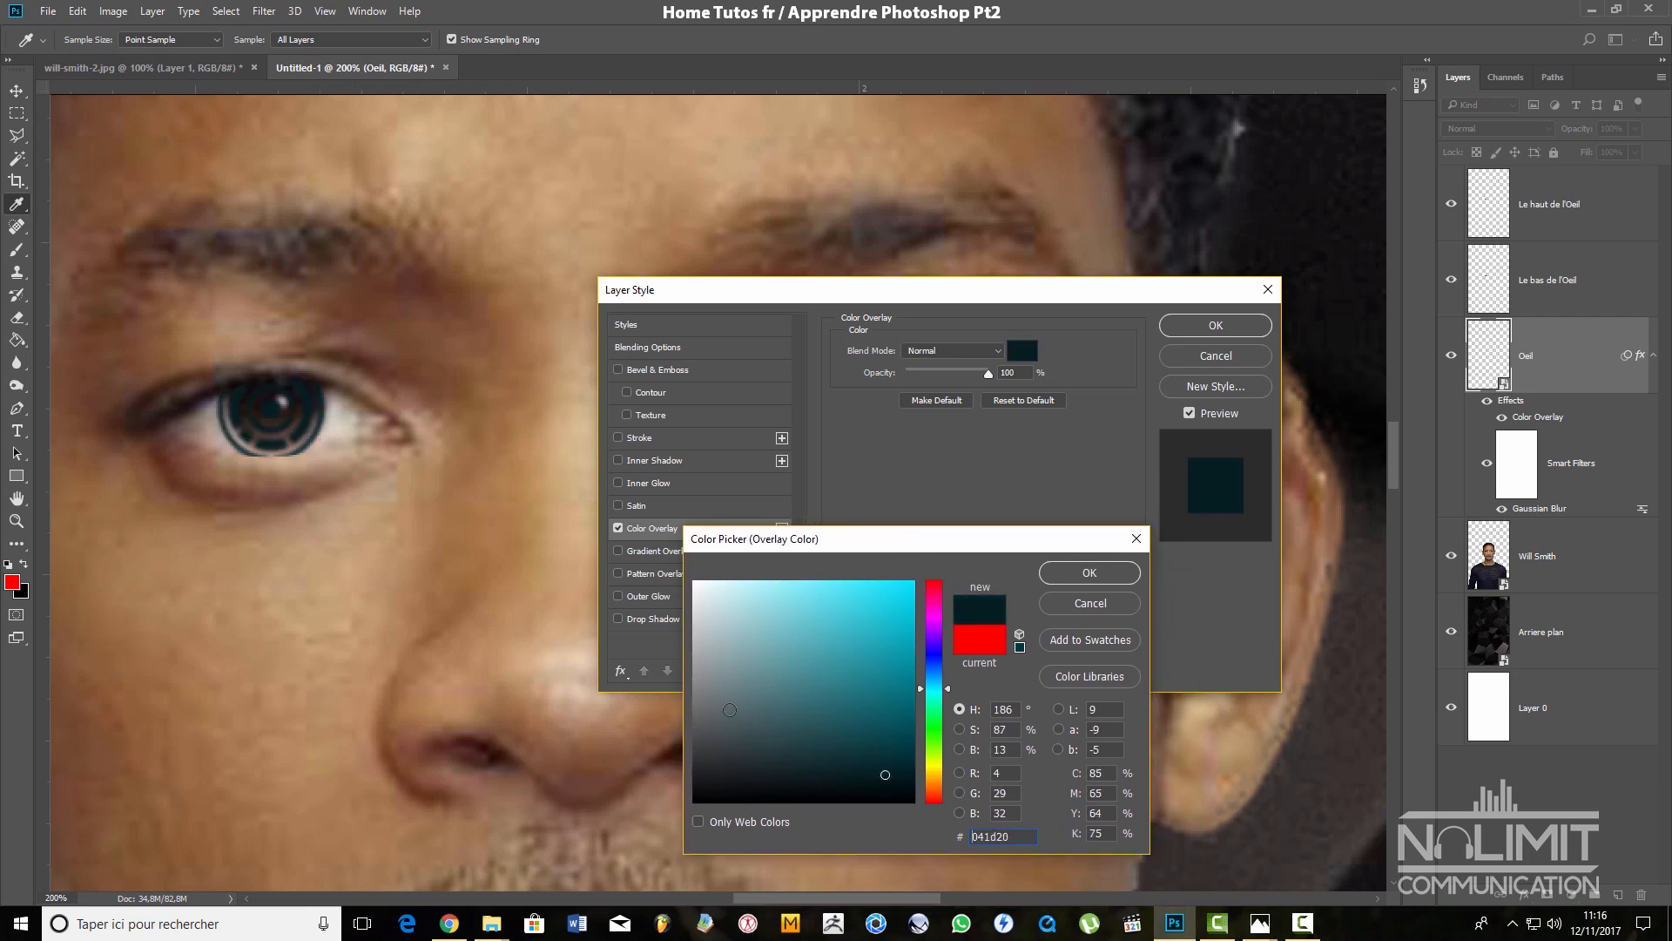
Try white, bright cyan, black and blue 0c00ff as overlay colours for the eye rings
left_click_drag(870, 762, 391, 271)
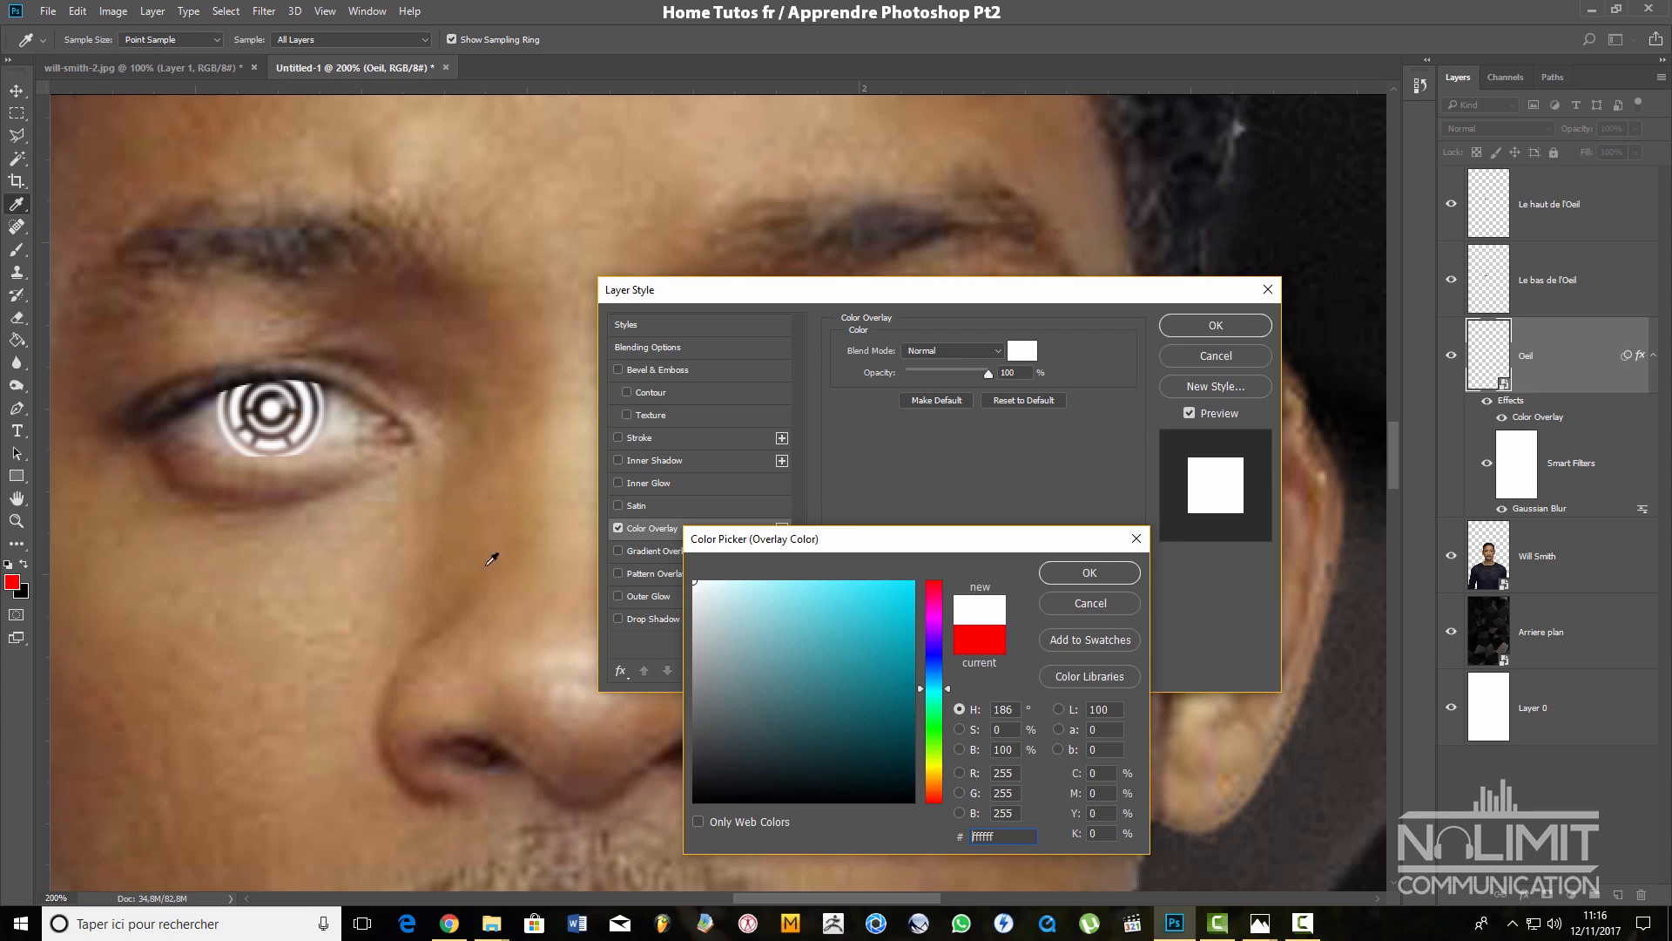
left_click_drag(770, 685, 913, 581)
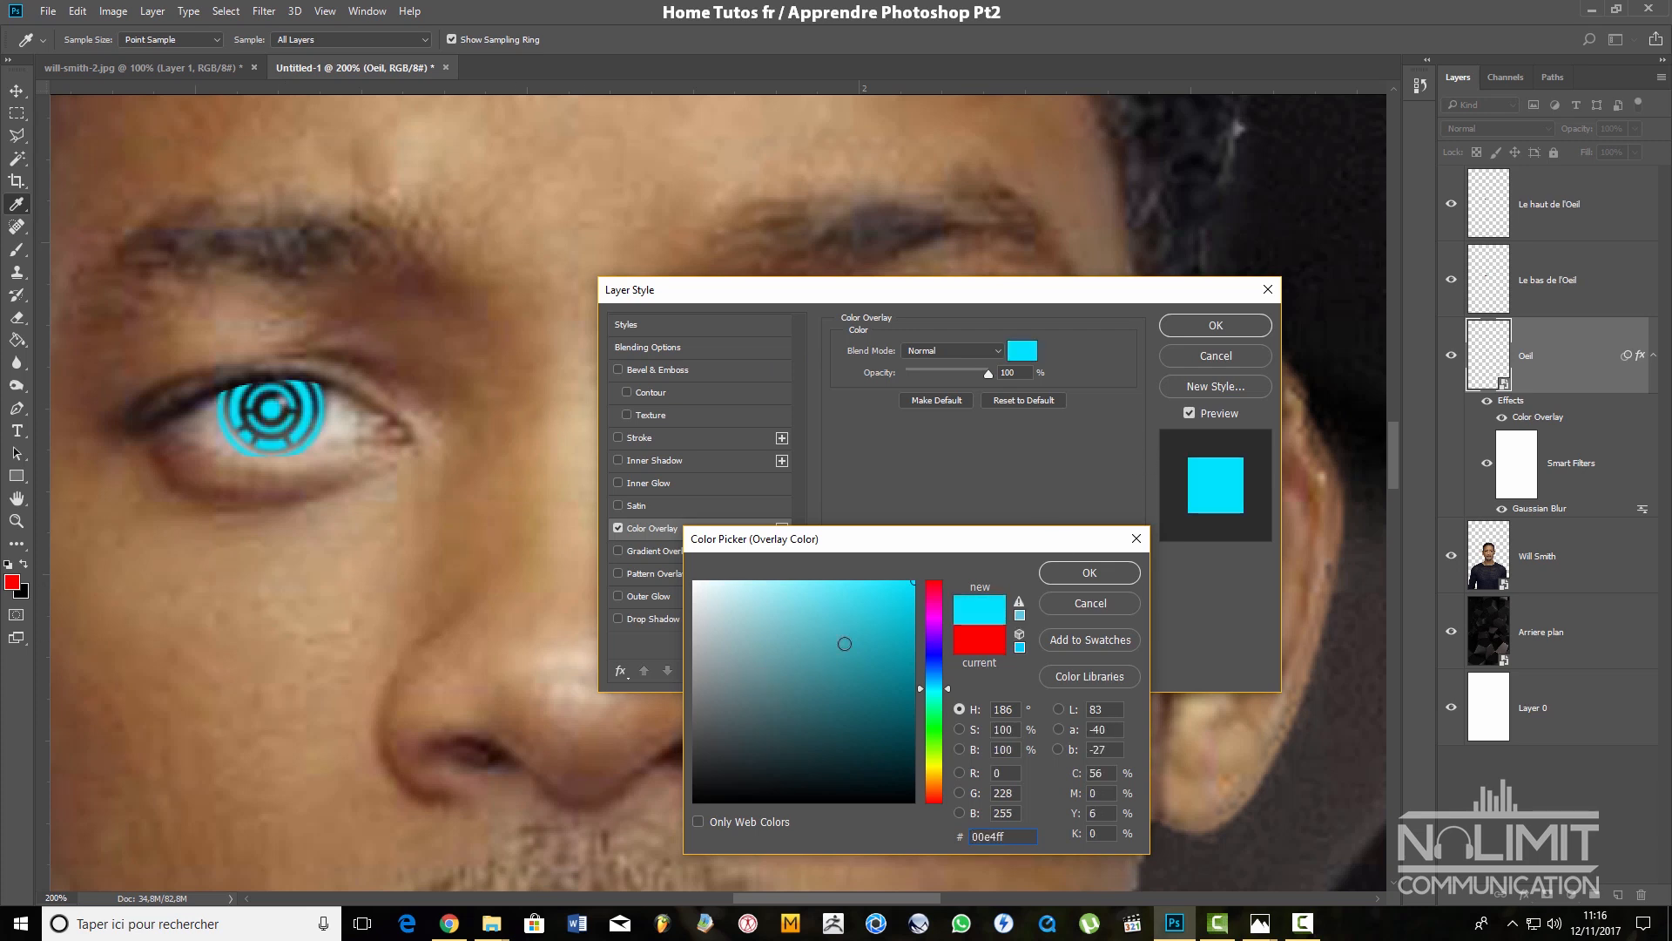
left_click_drag(857, 629, 694, 800)
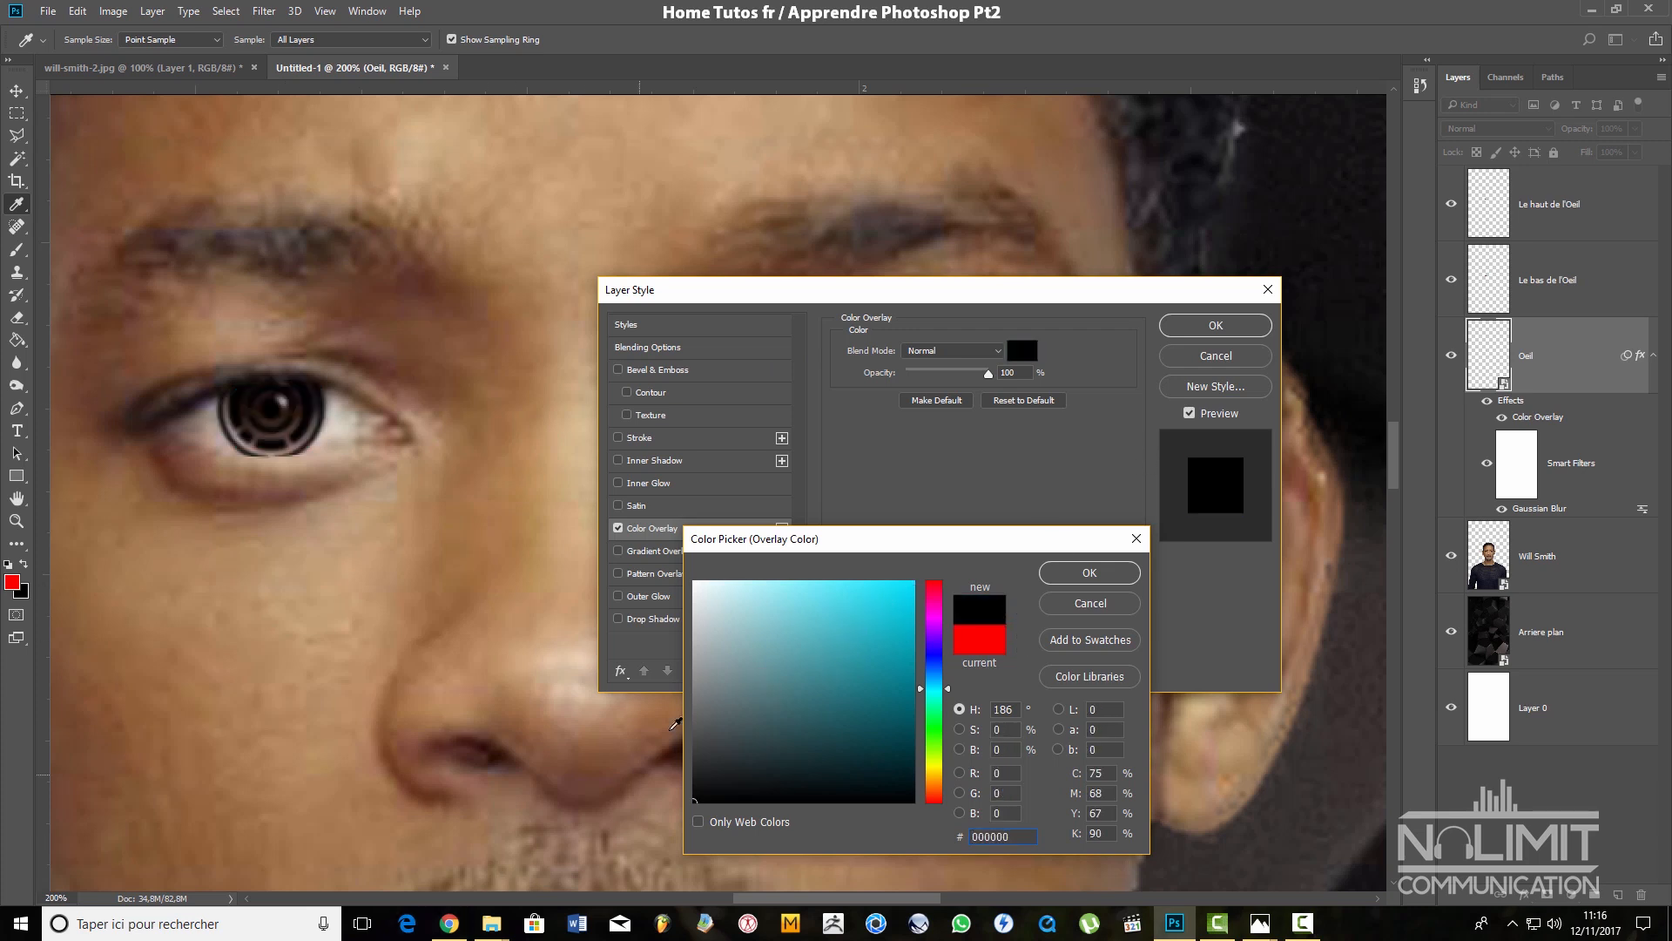
left_click(934, 653)
left_click_drag(897, 649, 916, 579)
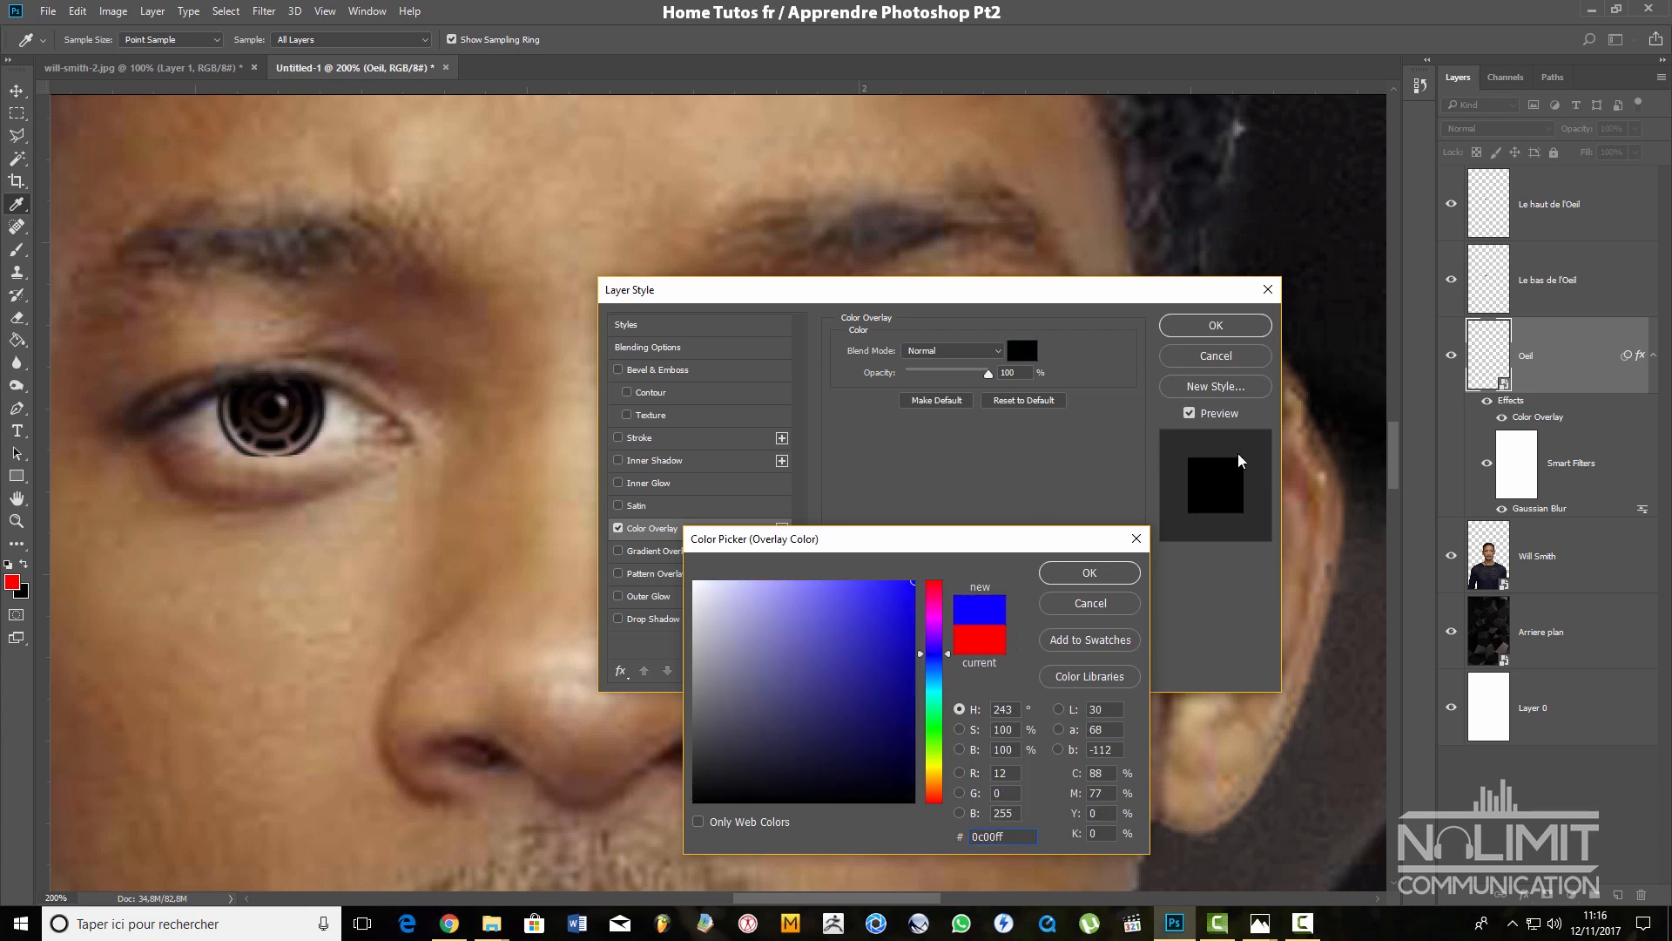
Try purple, black 000000 and light grey e0e0e0 as overlay colours for the eye rings
left_click(923, 624)
left_click(843, 682)
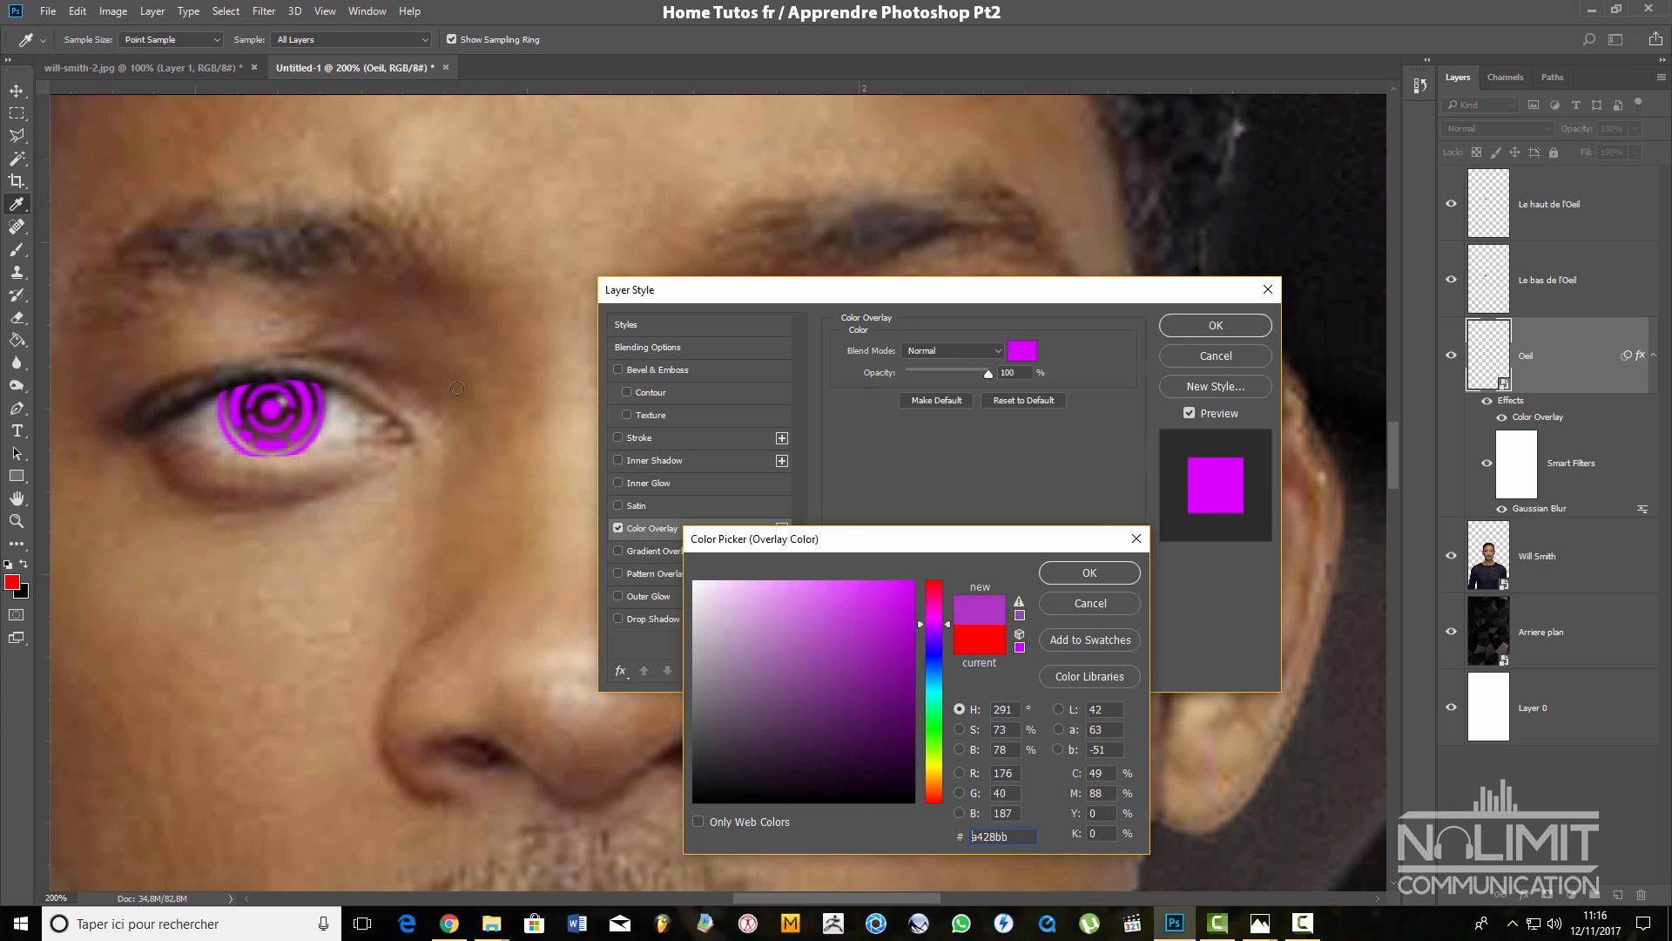
mouse_move(820, 668)
left_mouse_down()
mouse_move(878, 648)
mouse_move(813, 740)
left_mouse_up()
left_click(932, 593)
left_click(913, 582)
type("000000")
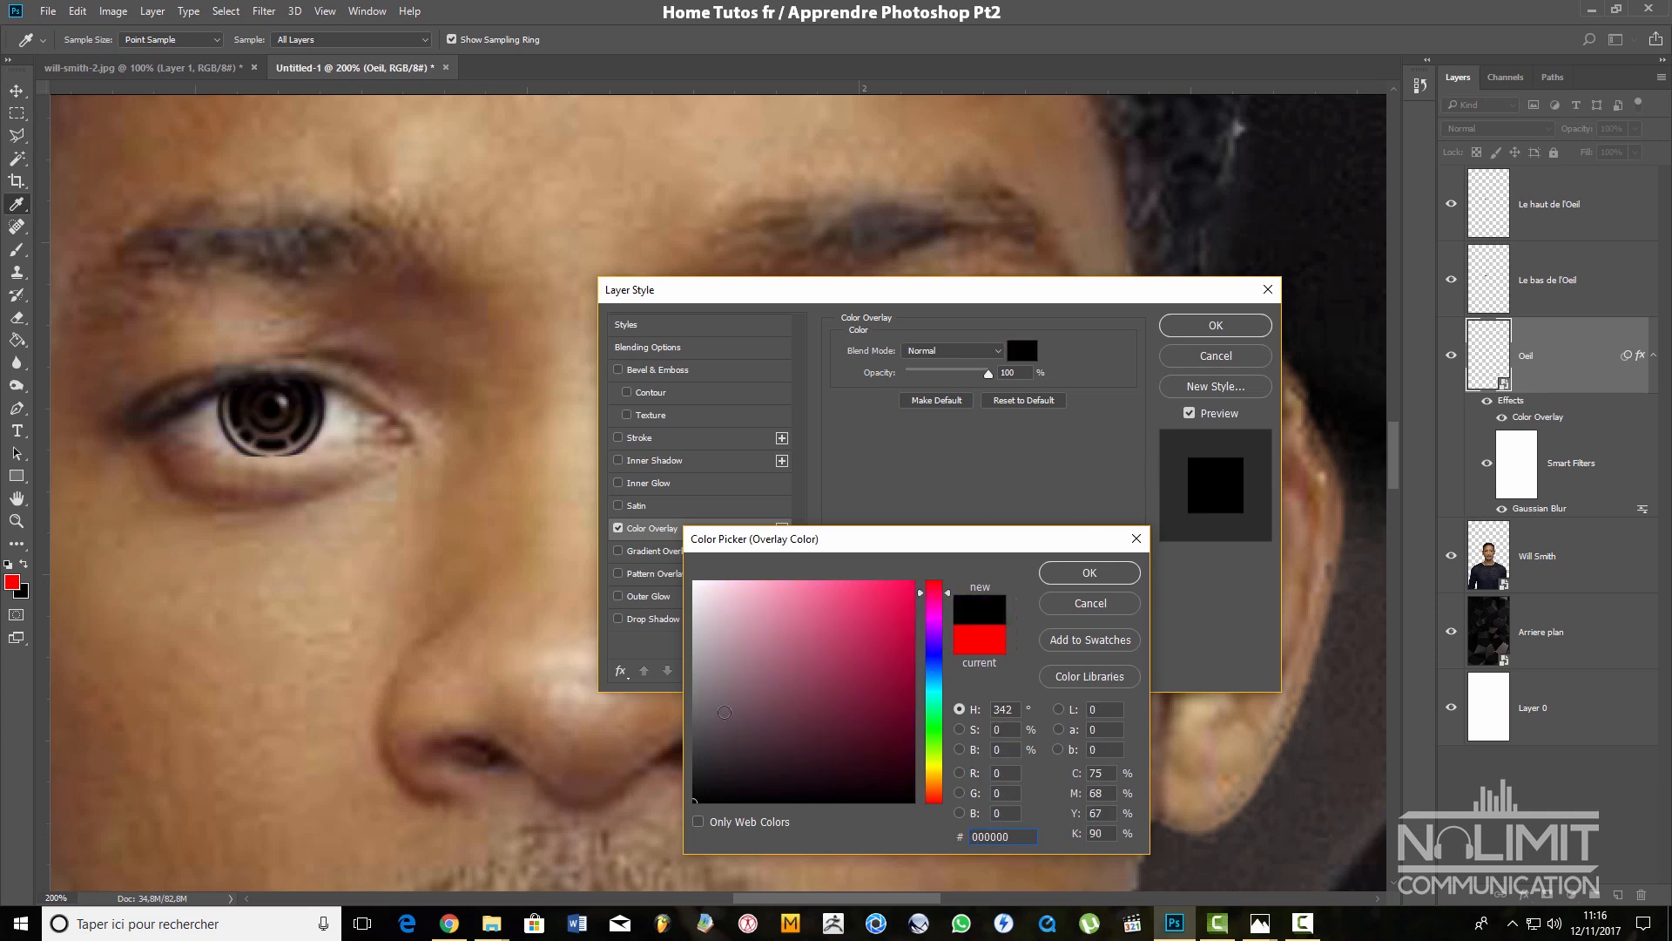
mouse_move(910, 701)
left_mouse_down()
mouse_move(894, 661)
mouse_move(922, 570)
mouse_move(694, 607)
left_mouse_up()
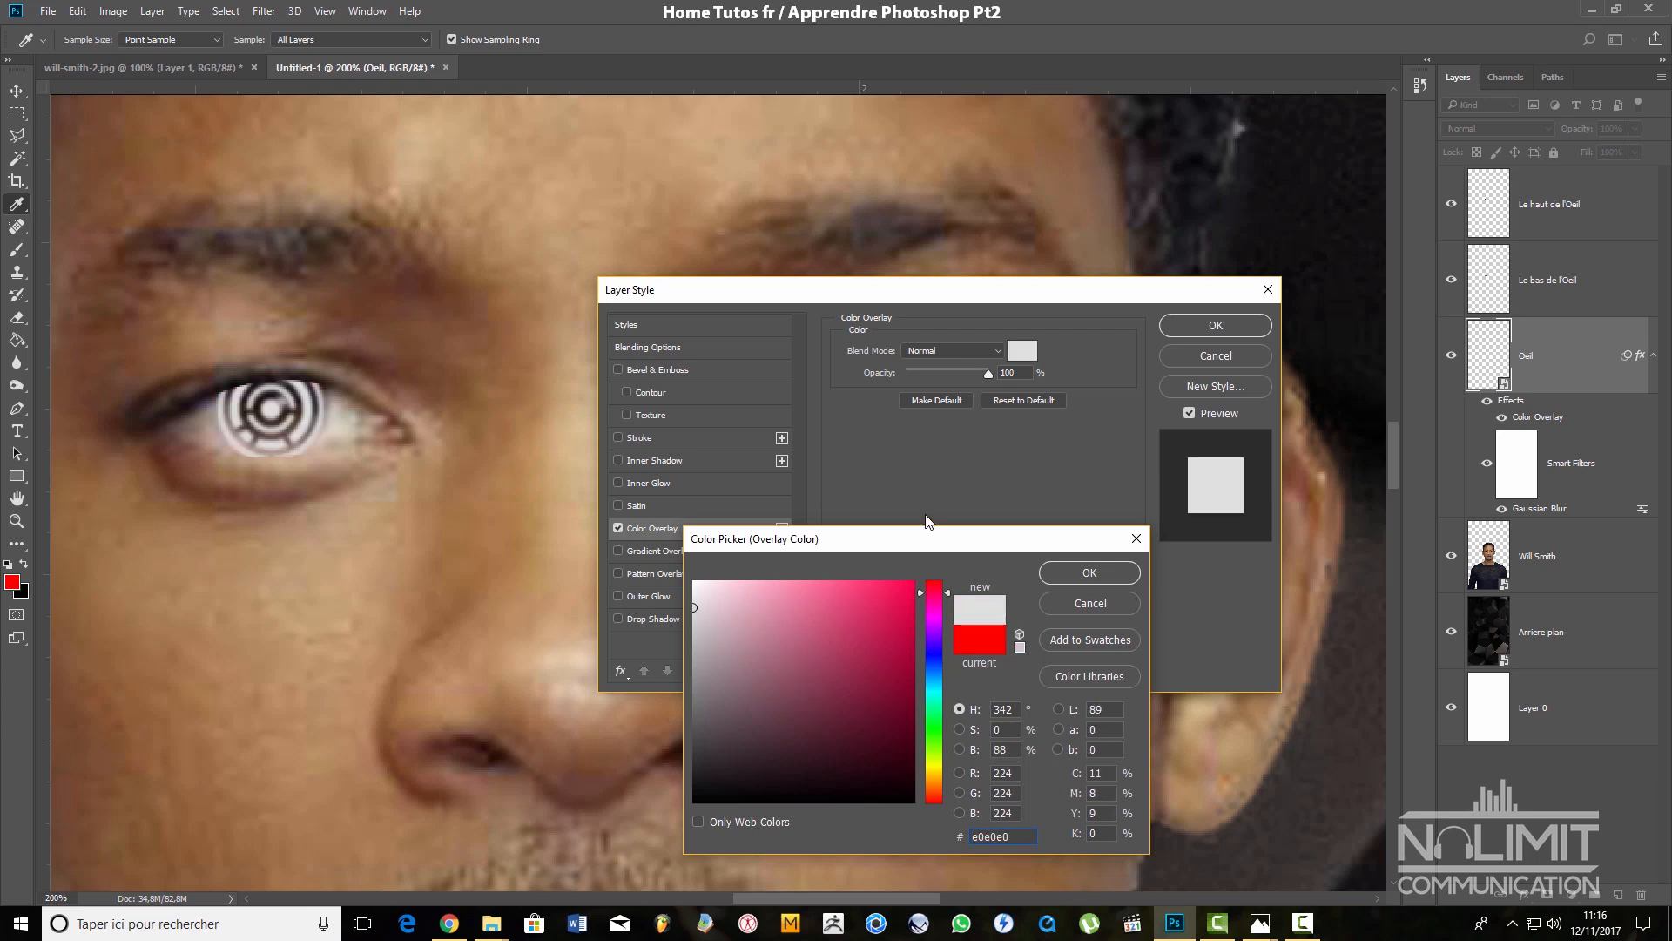
left_click_drag(930, 531, 923, 504)
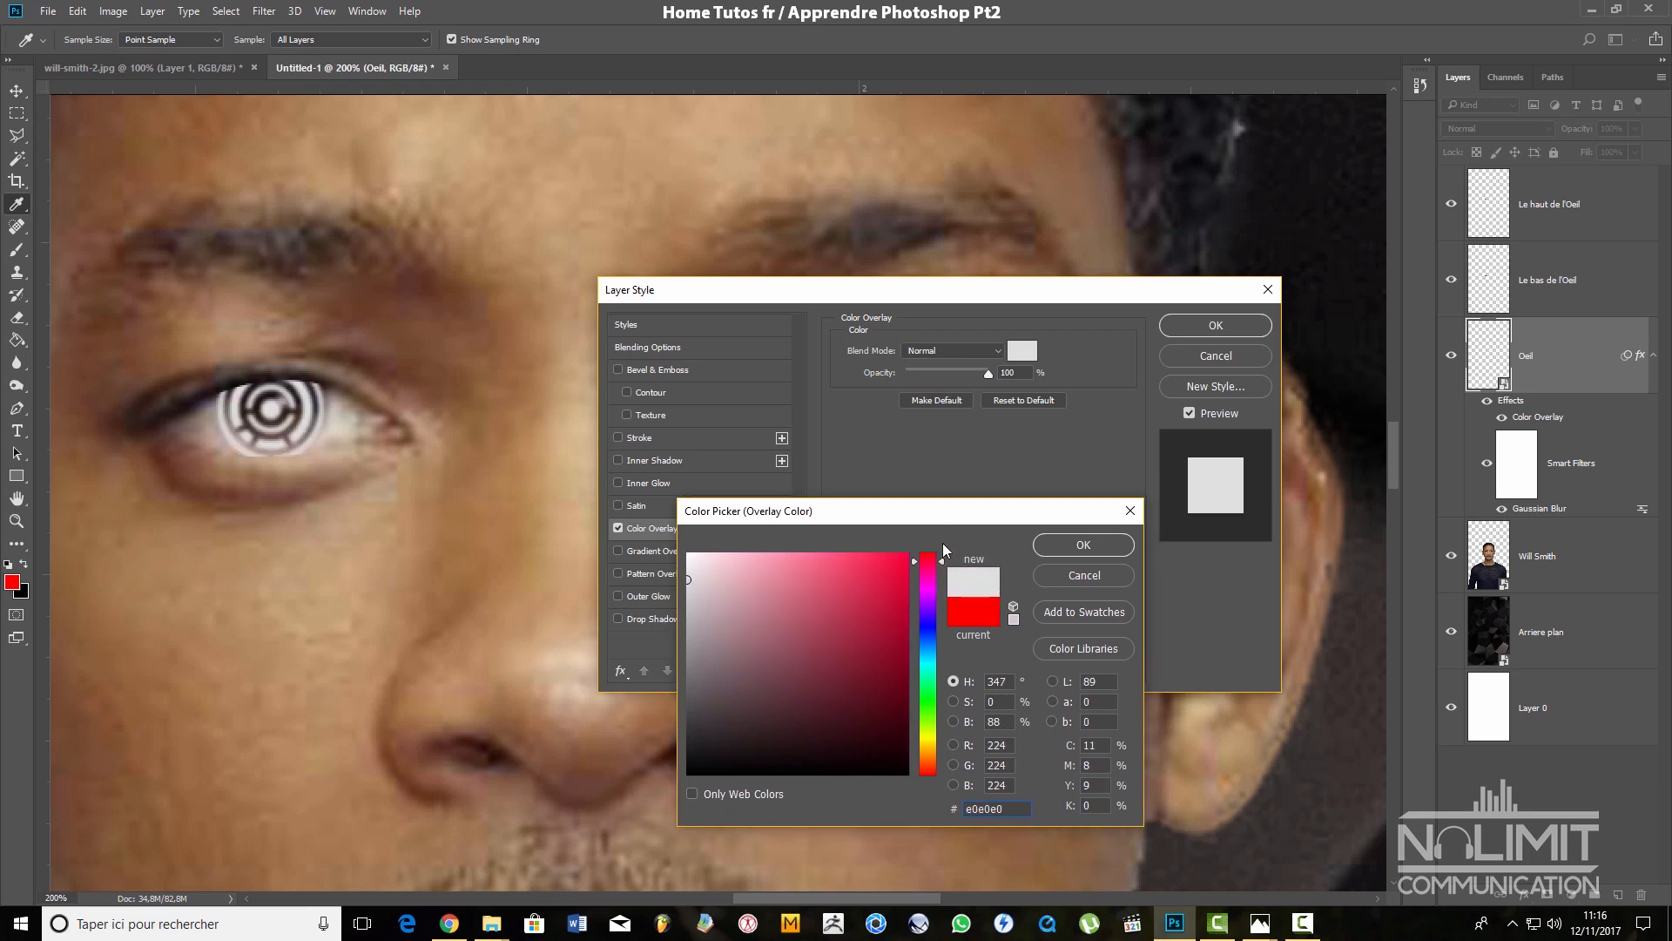
Set the Oeil layer's overlay colour to bright cyan 00f0ff
left_click(906, 555)
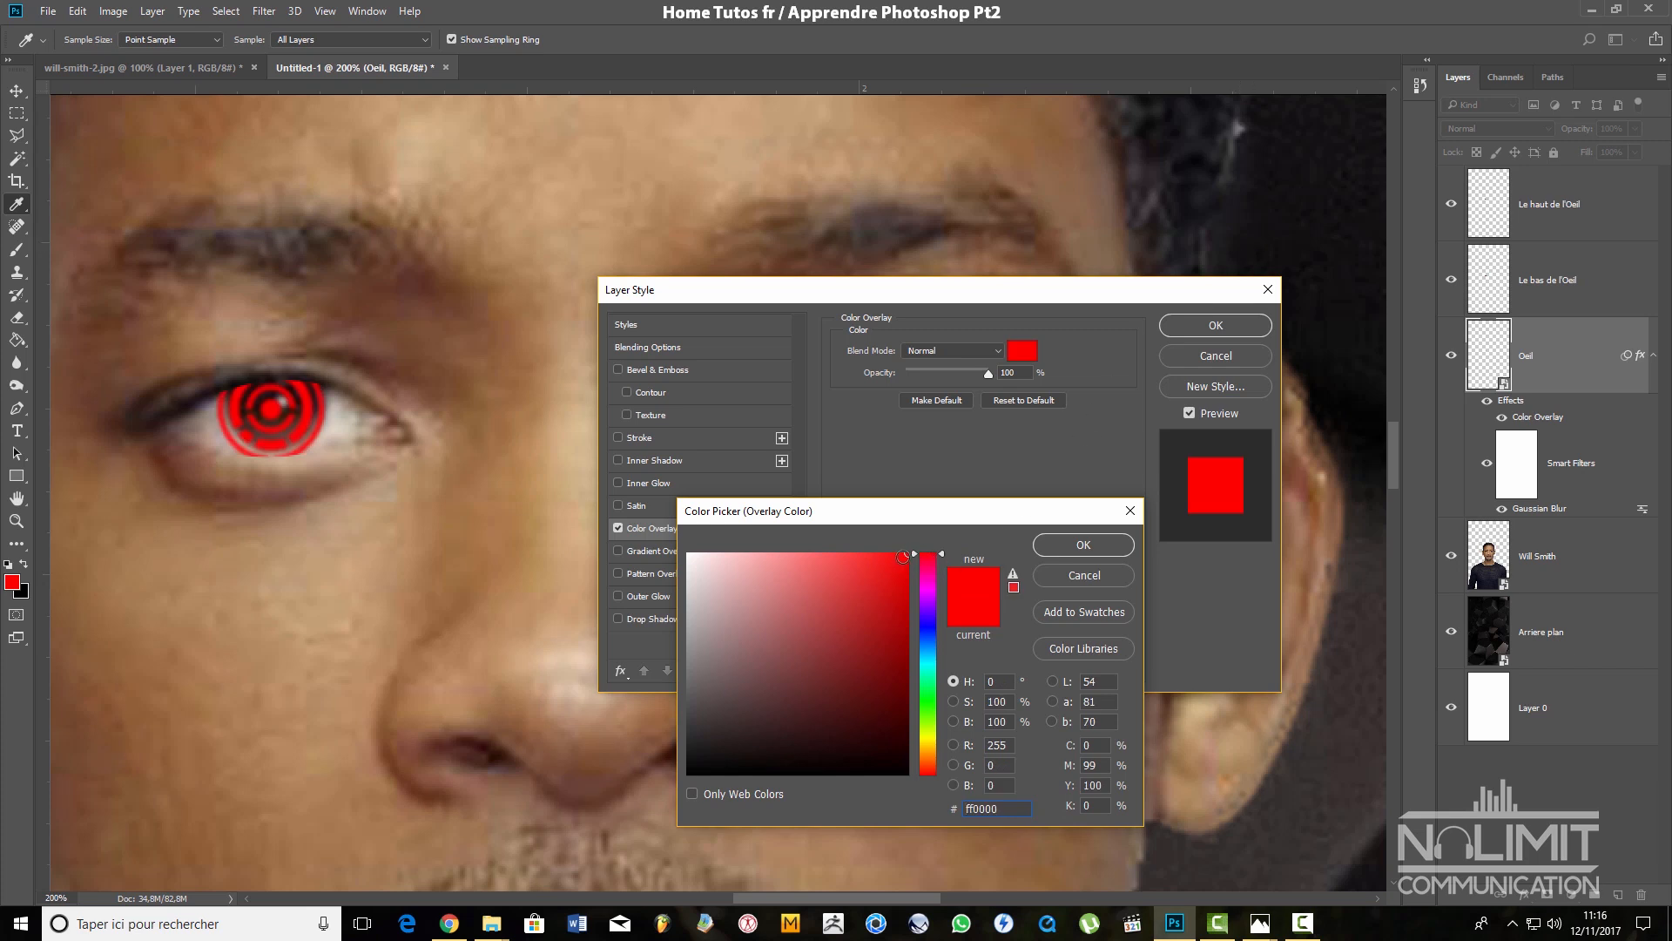
left_click(929, 663)
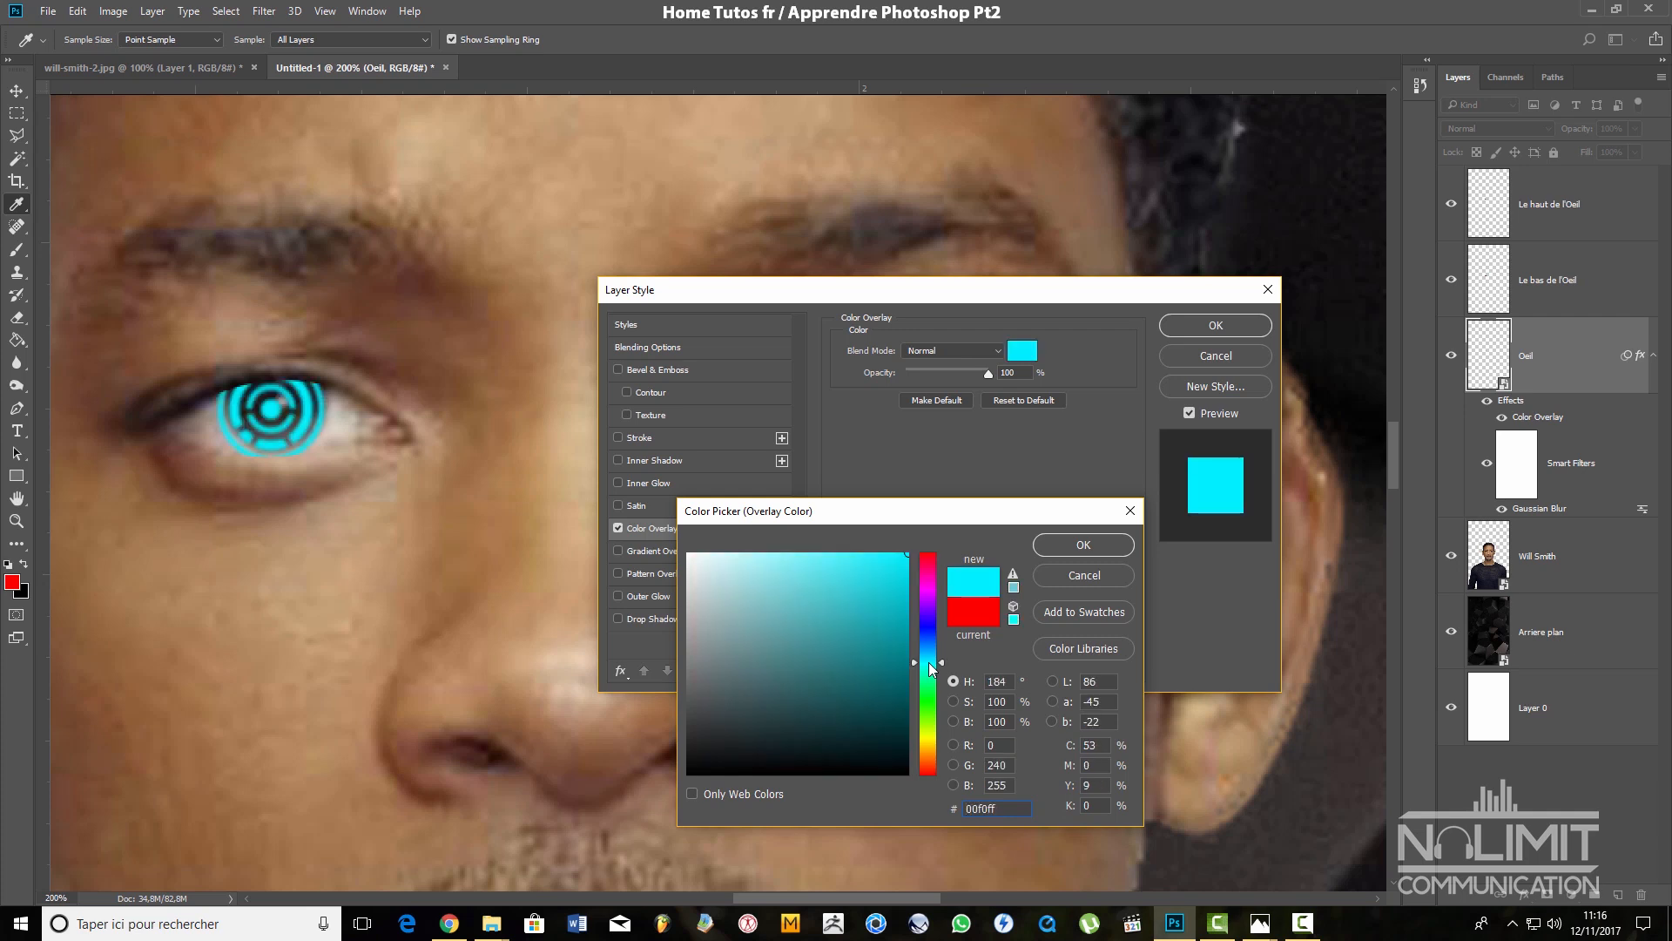
left_click(1083, 544)
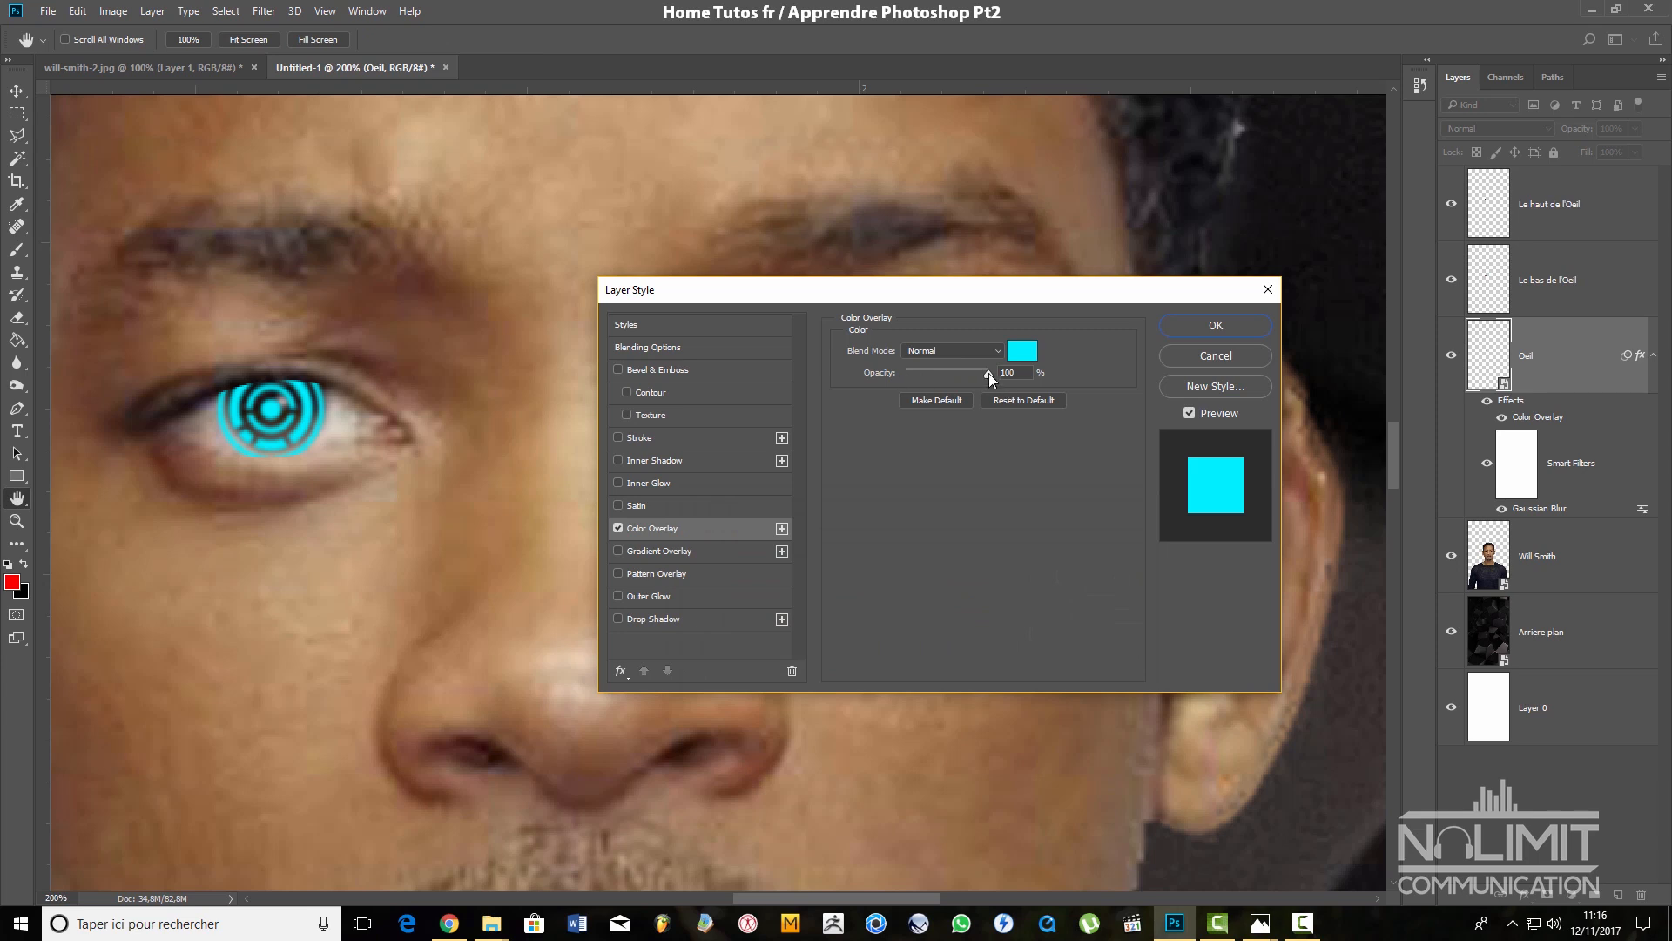
Try the Dissolve, Multiply and Lighter Color blend modes on the cyan overlay, return it to Normal at 100% opacity and apply the layer style
left_click_drag(985, 372, 1094, 384)
left_click(991, 352)
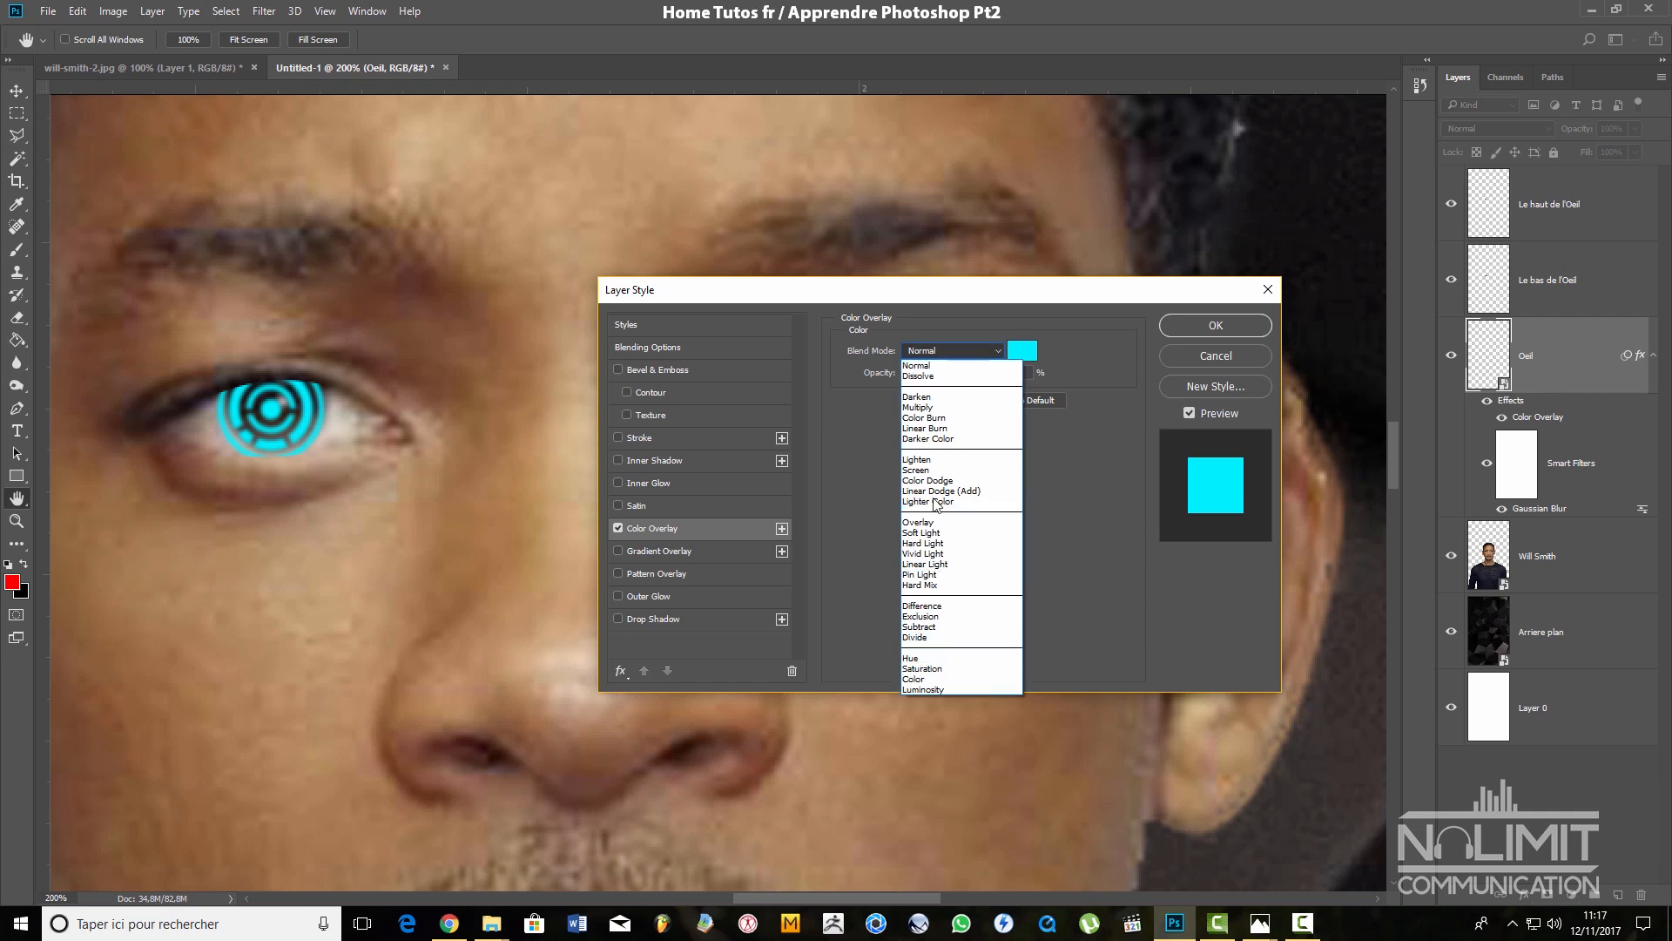
left_click(947, 376)
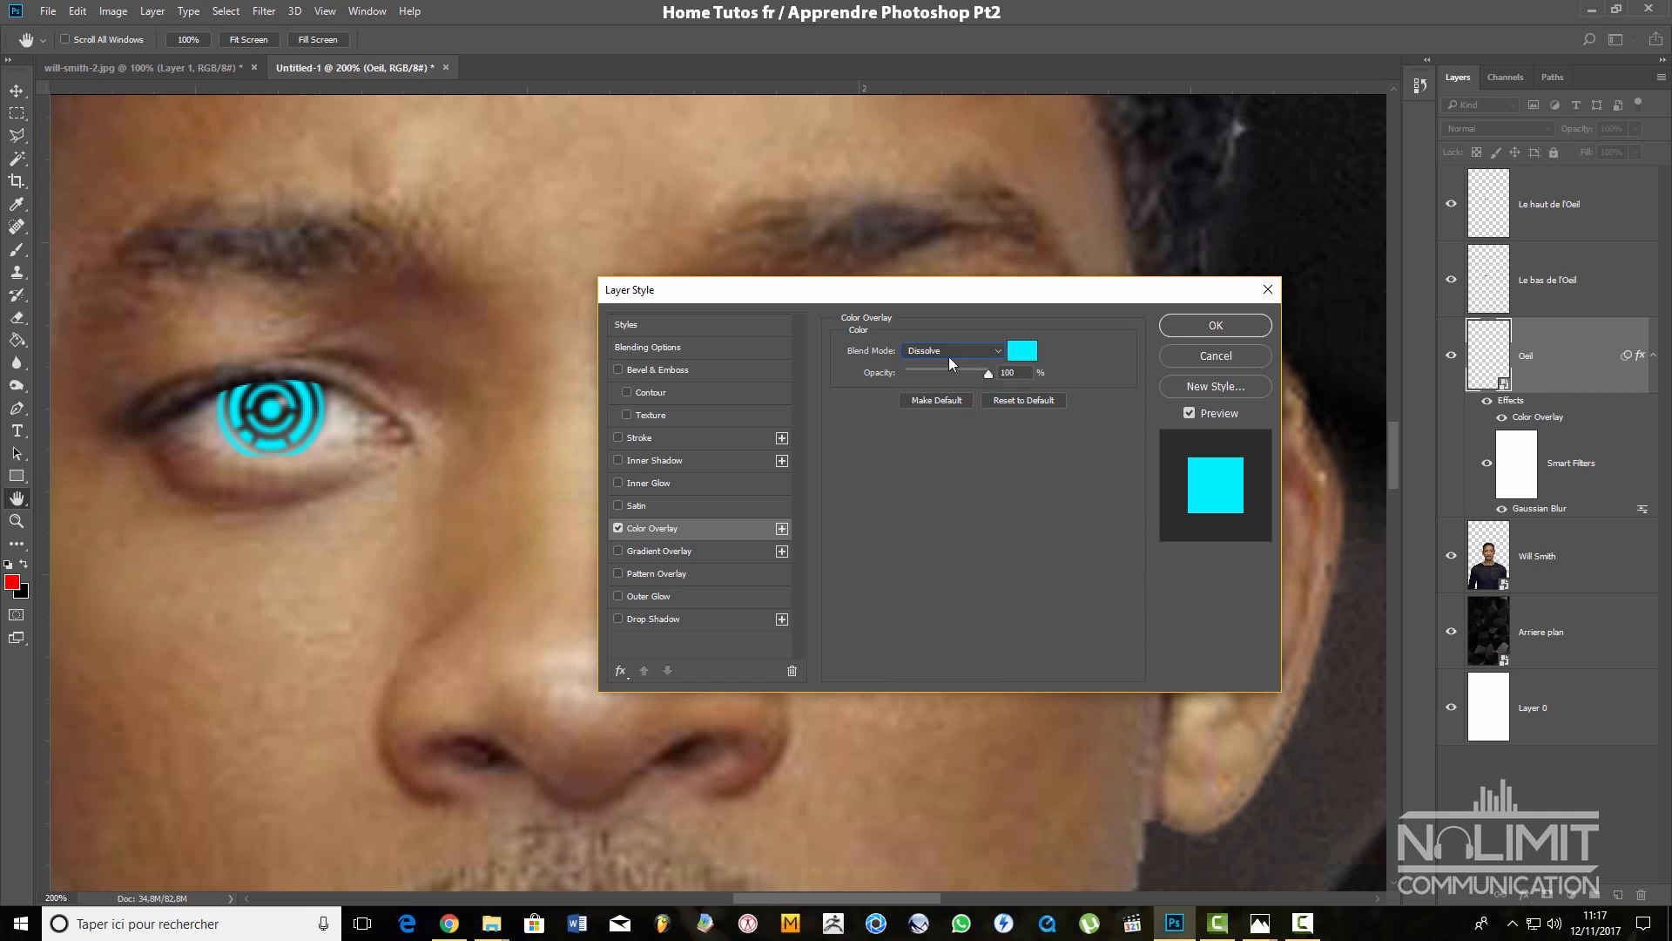
left_click(949, 353)
left_click(921, 406)
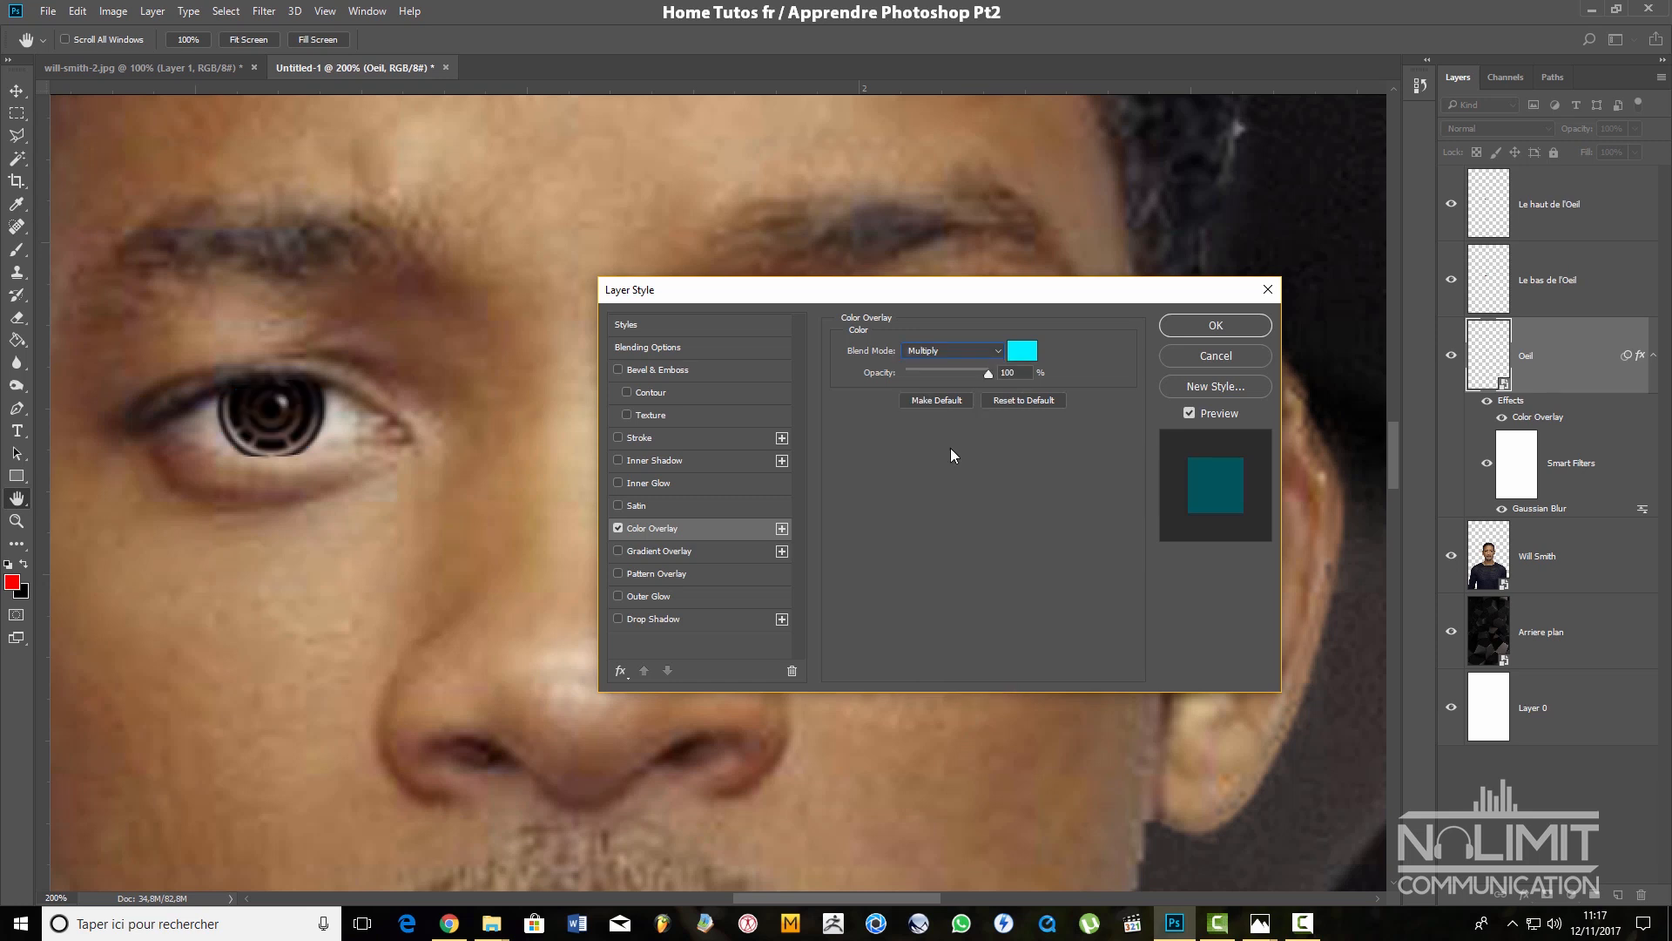
left_click(953, 352)
left_click(928, 501)
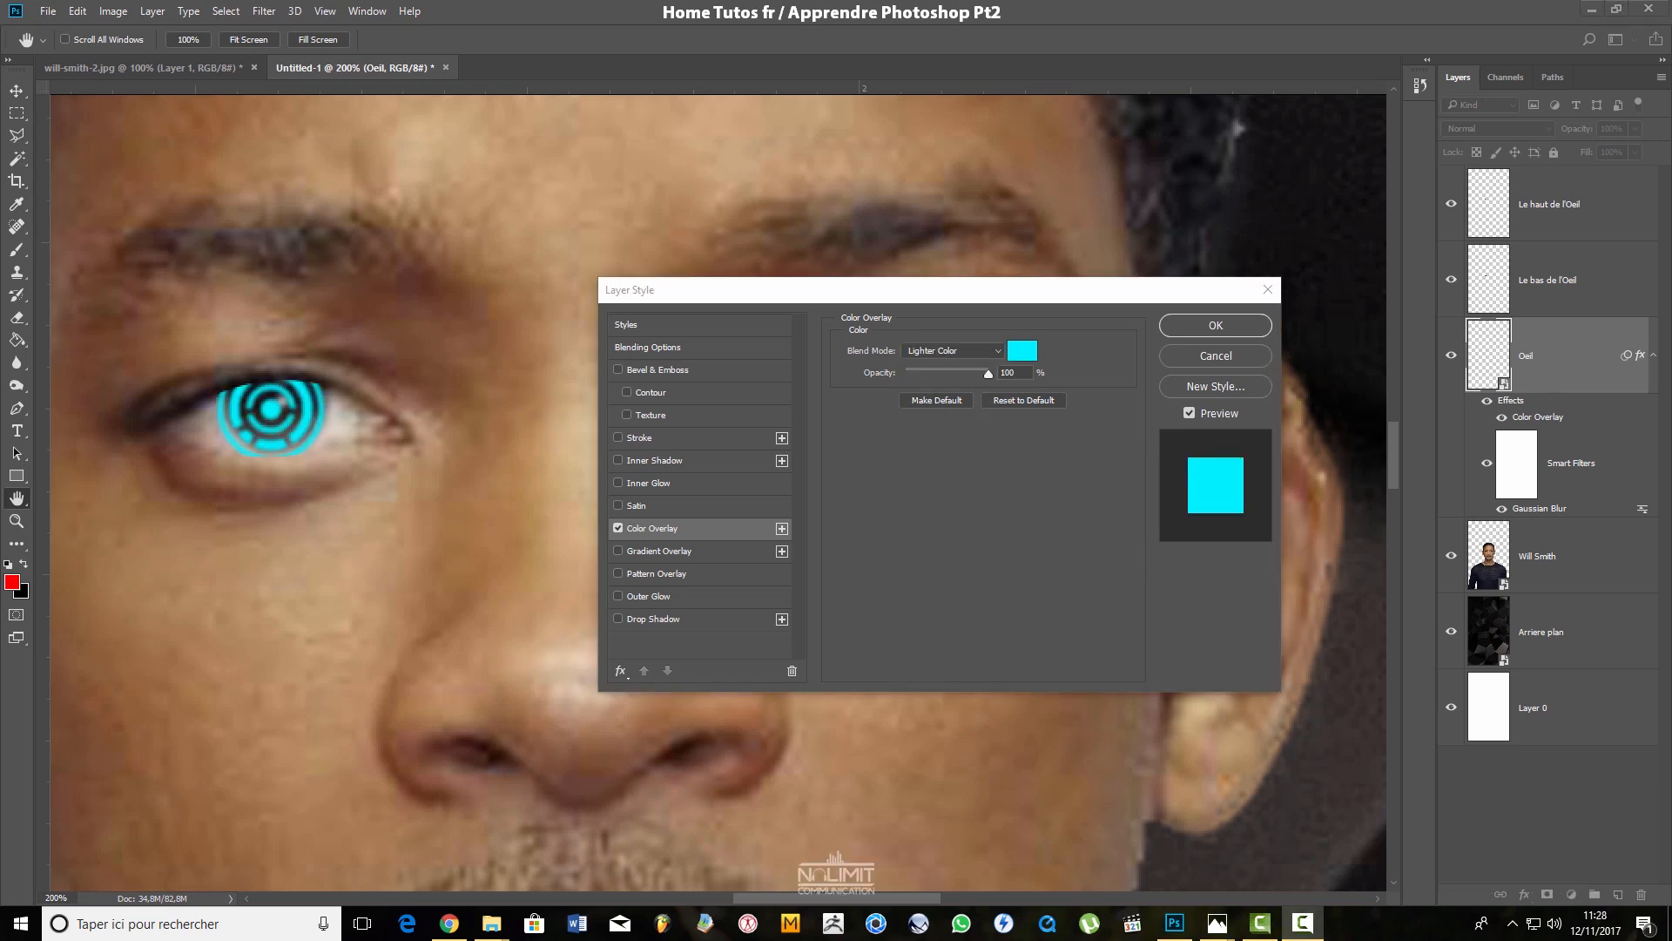
left_click(965, 349)
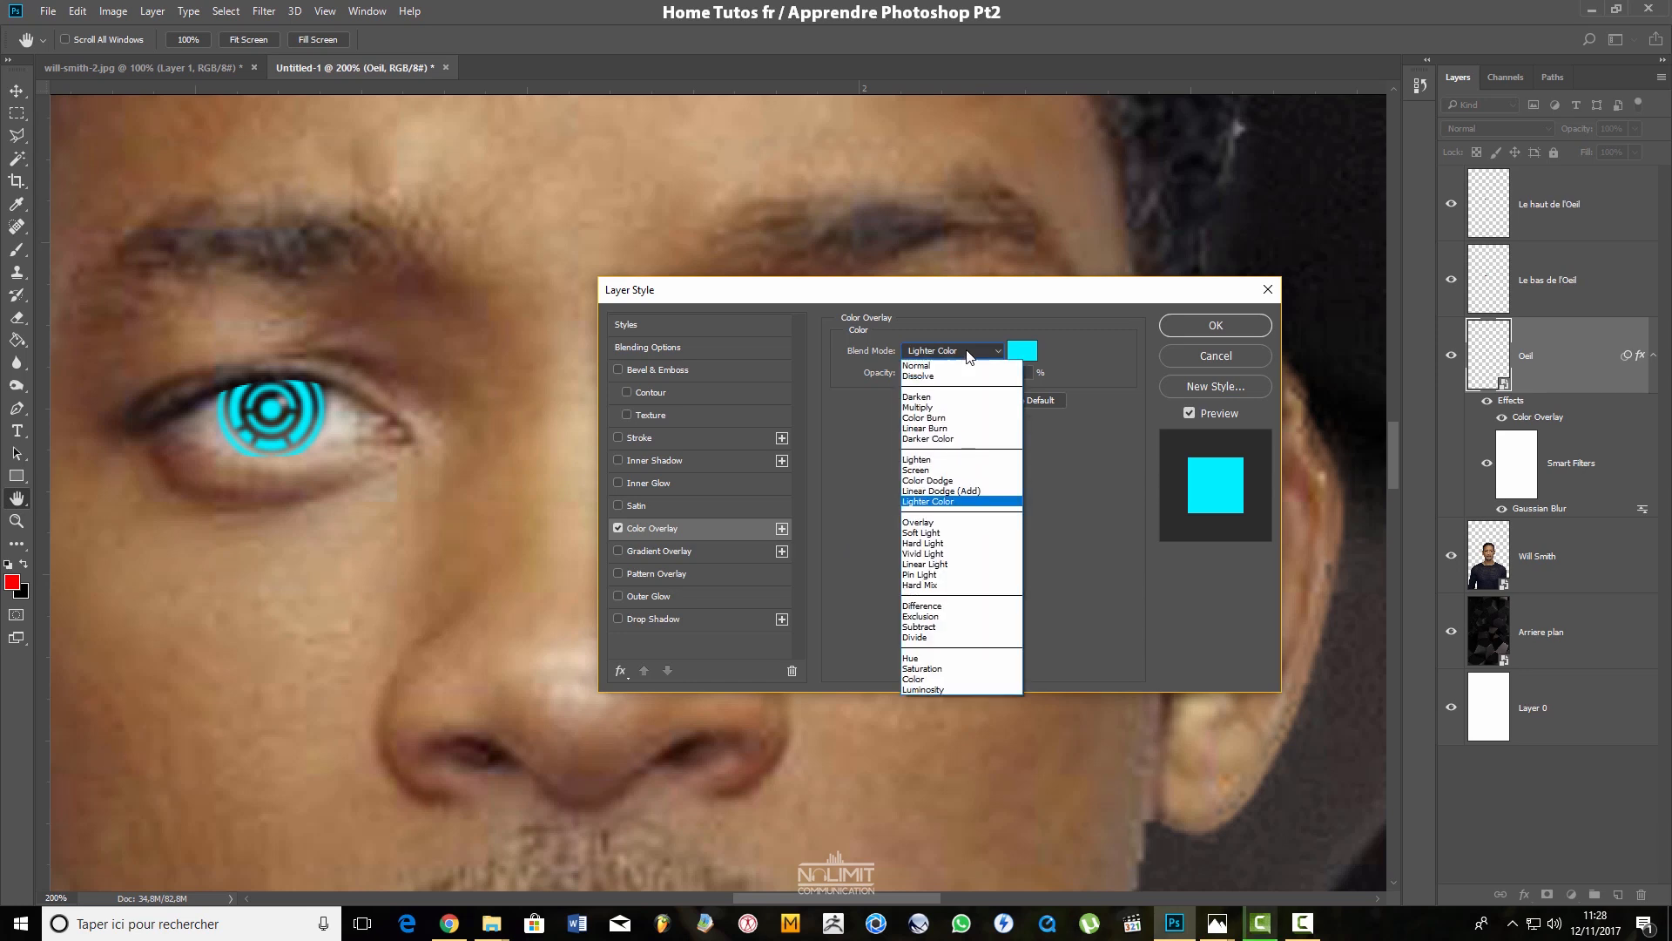
left_click(925, 365)
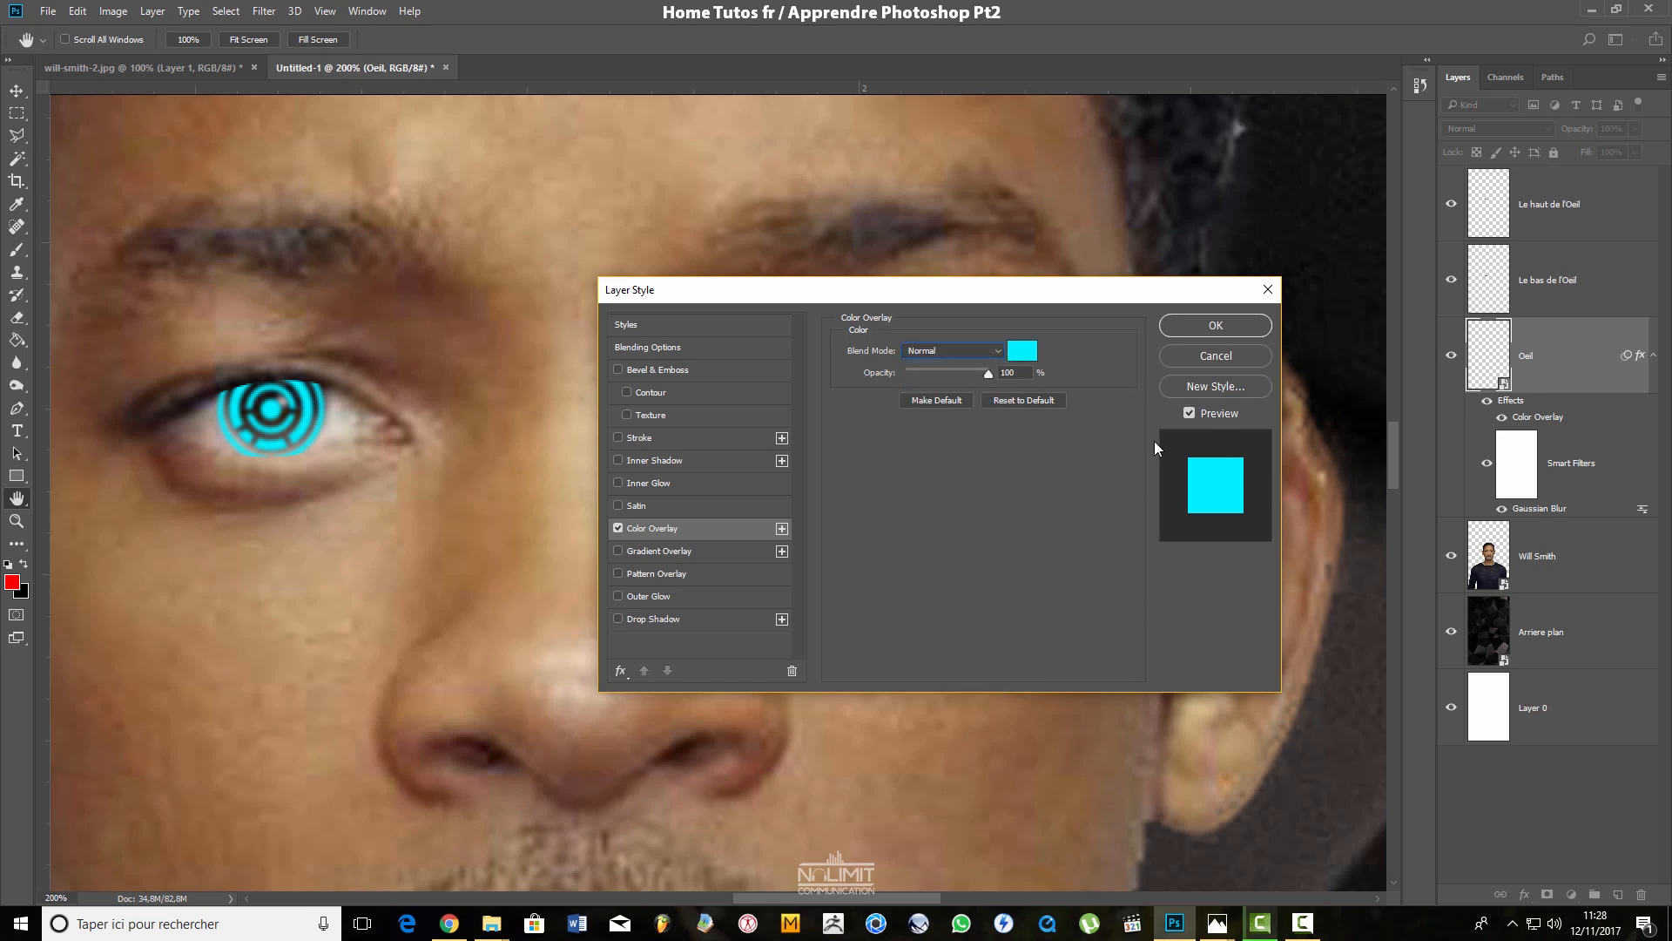
left_click(1214, 334)
key("v")
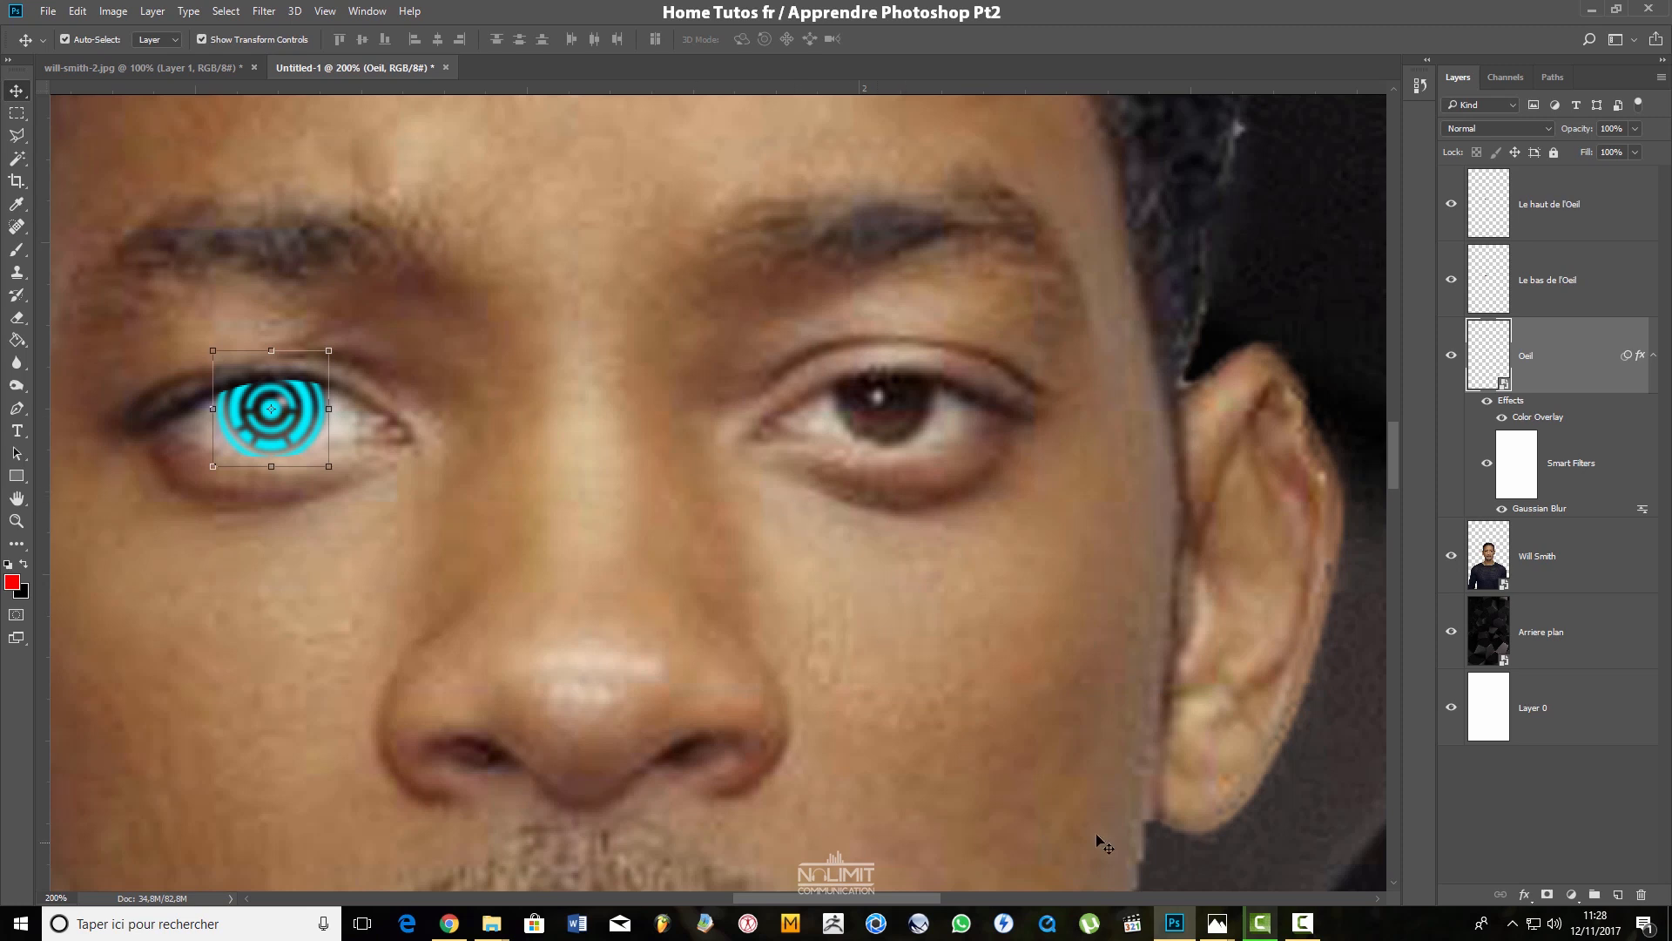
Switch to the zoomed reference poster in Photos to examine its blue eye, and return to Photoshop
mouse_move(1221, 930)
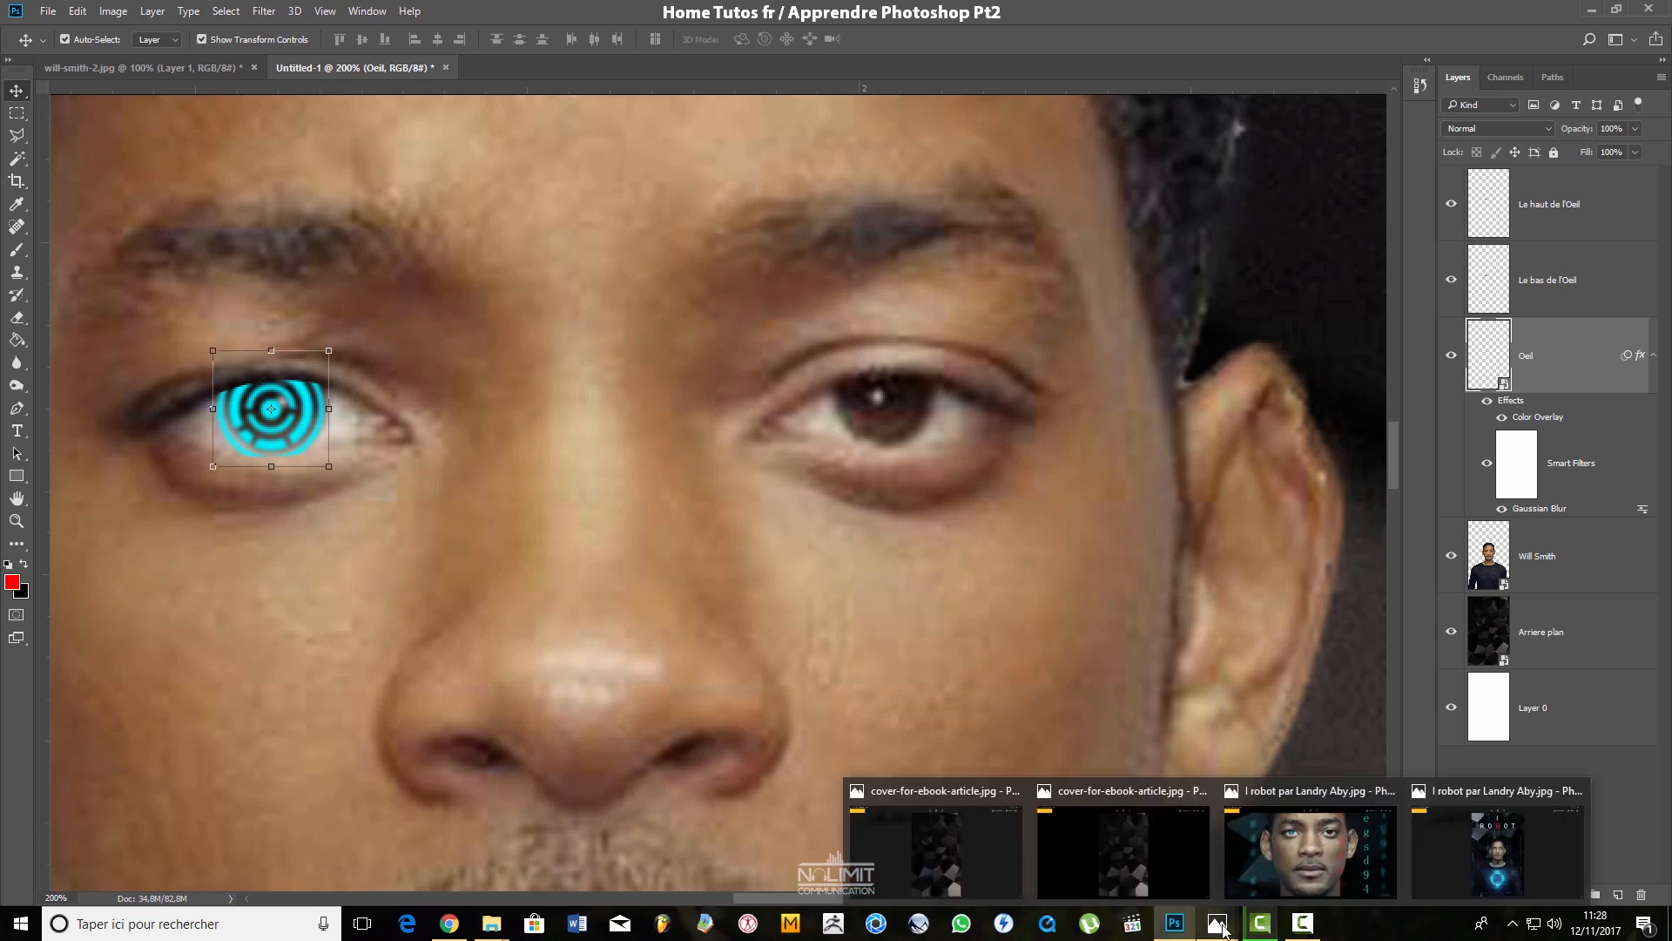
left_click(1313, 841)
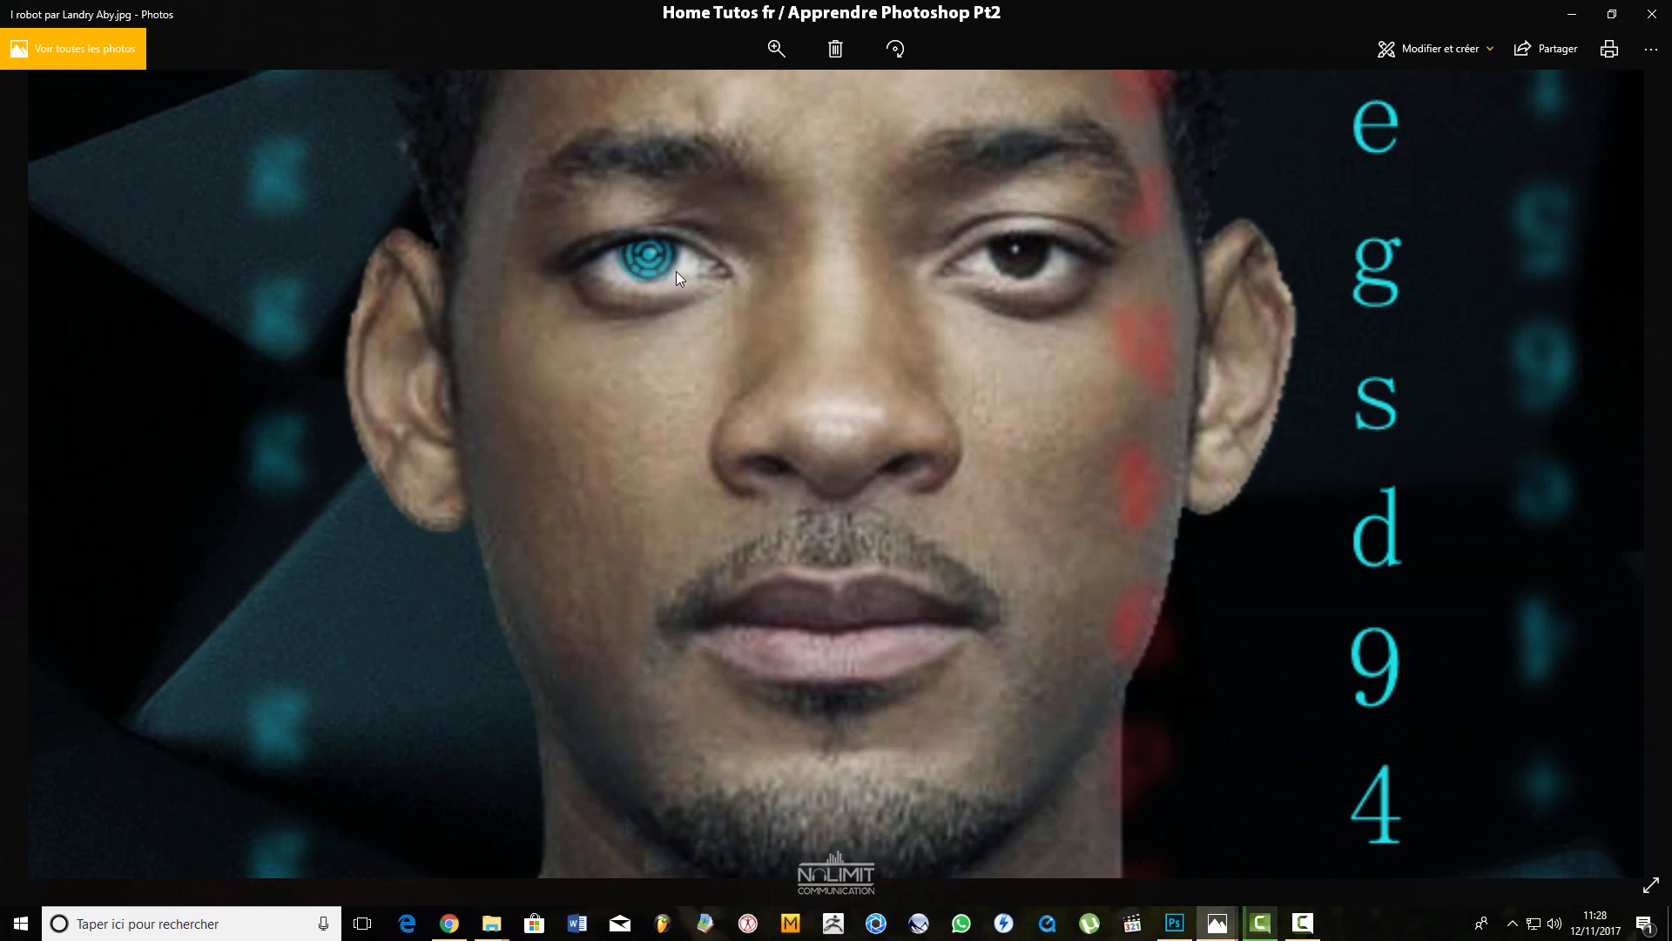
left_click(1572, 14)
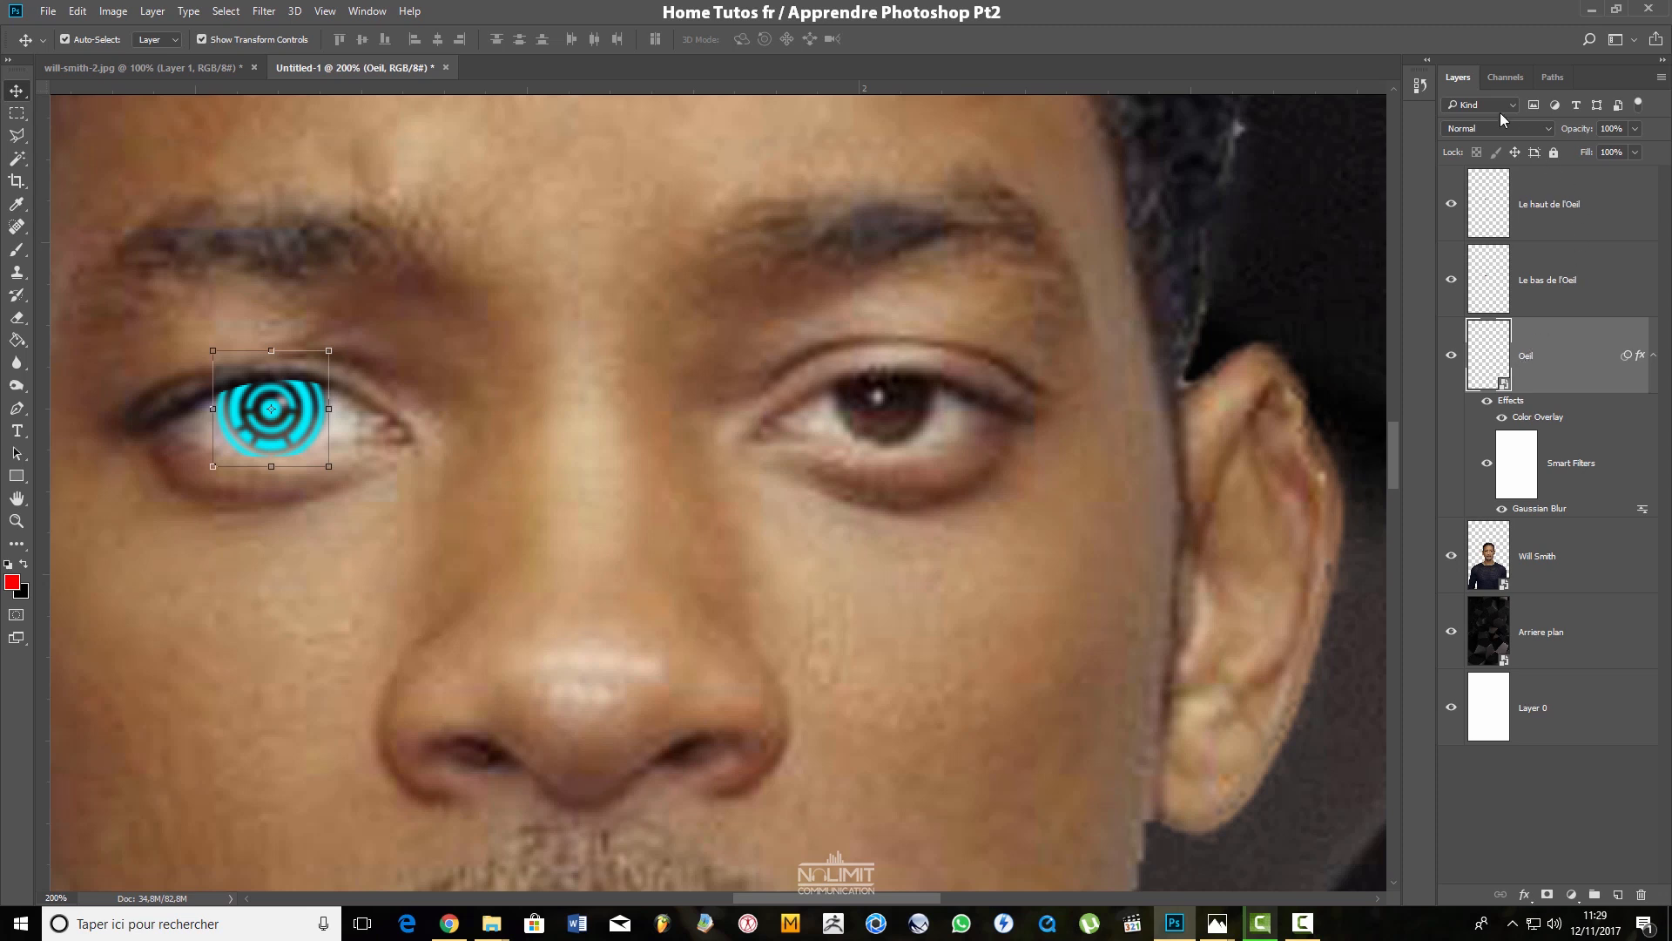
left_click(1461, 129)
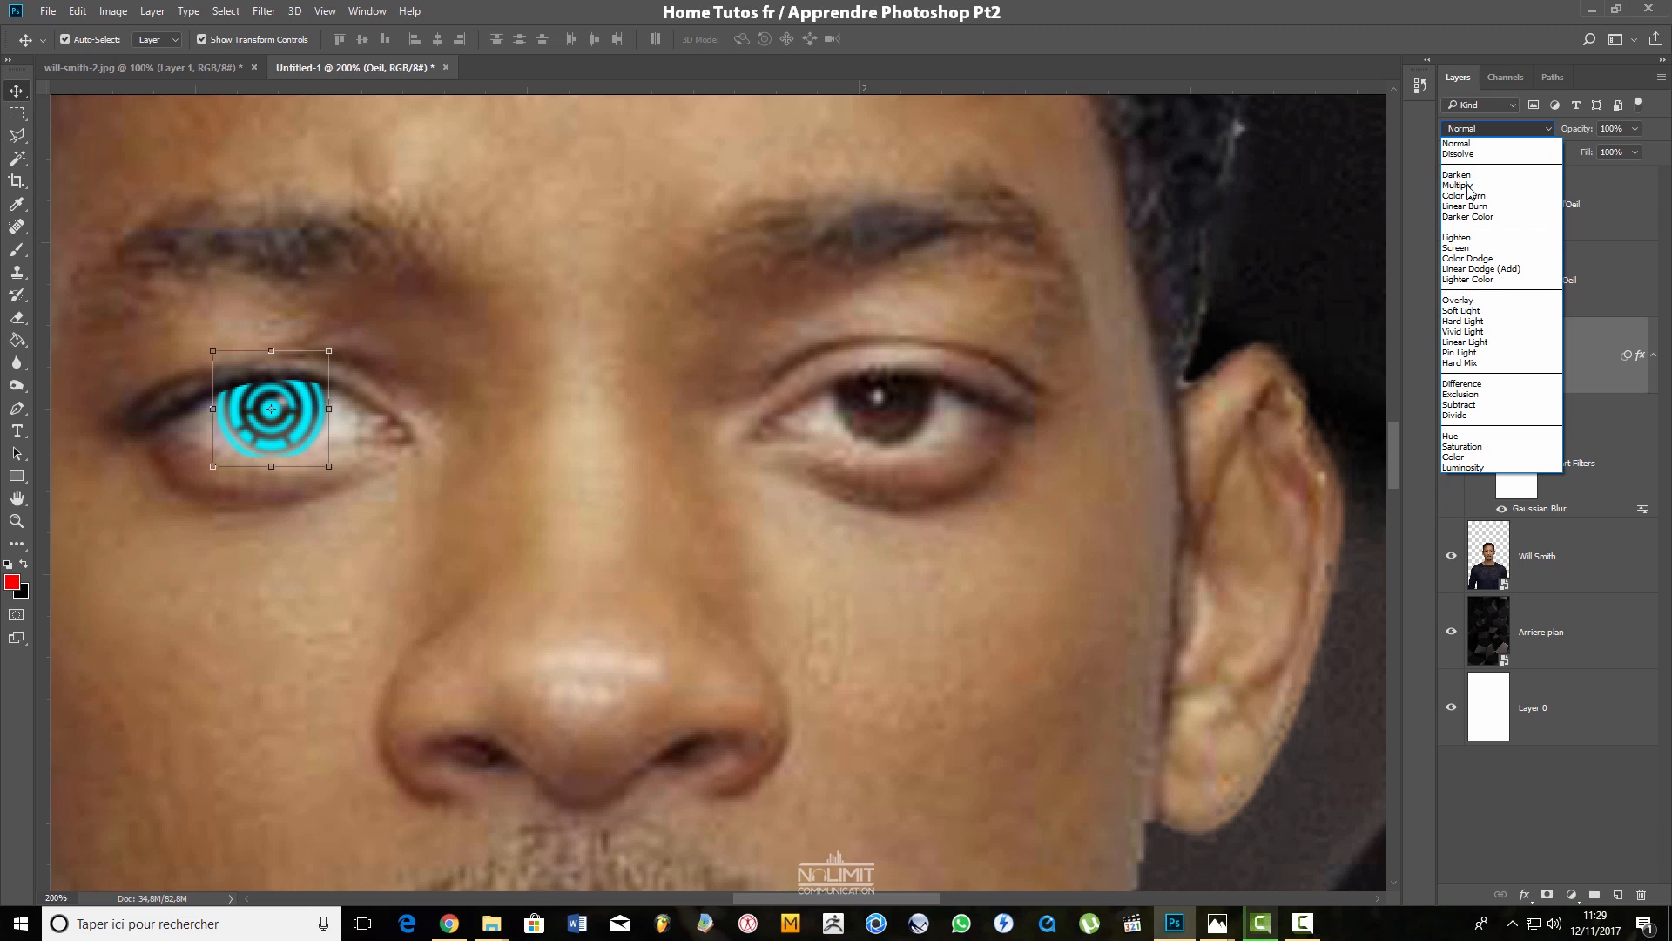
left_click(1489, 128)
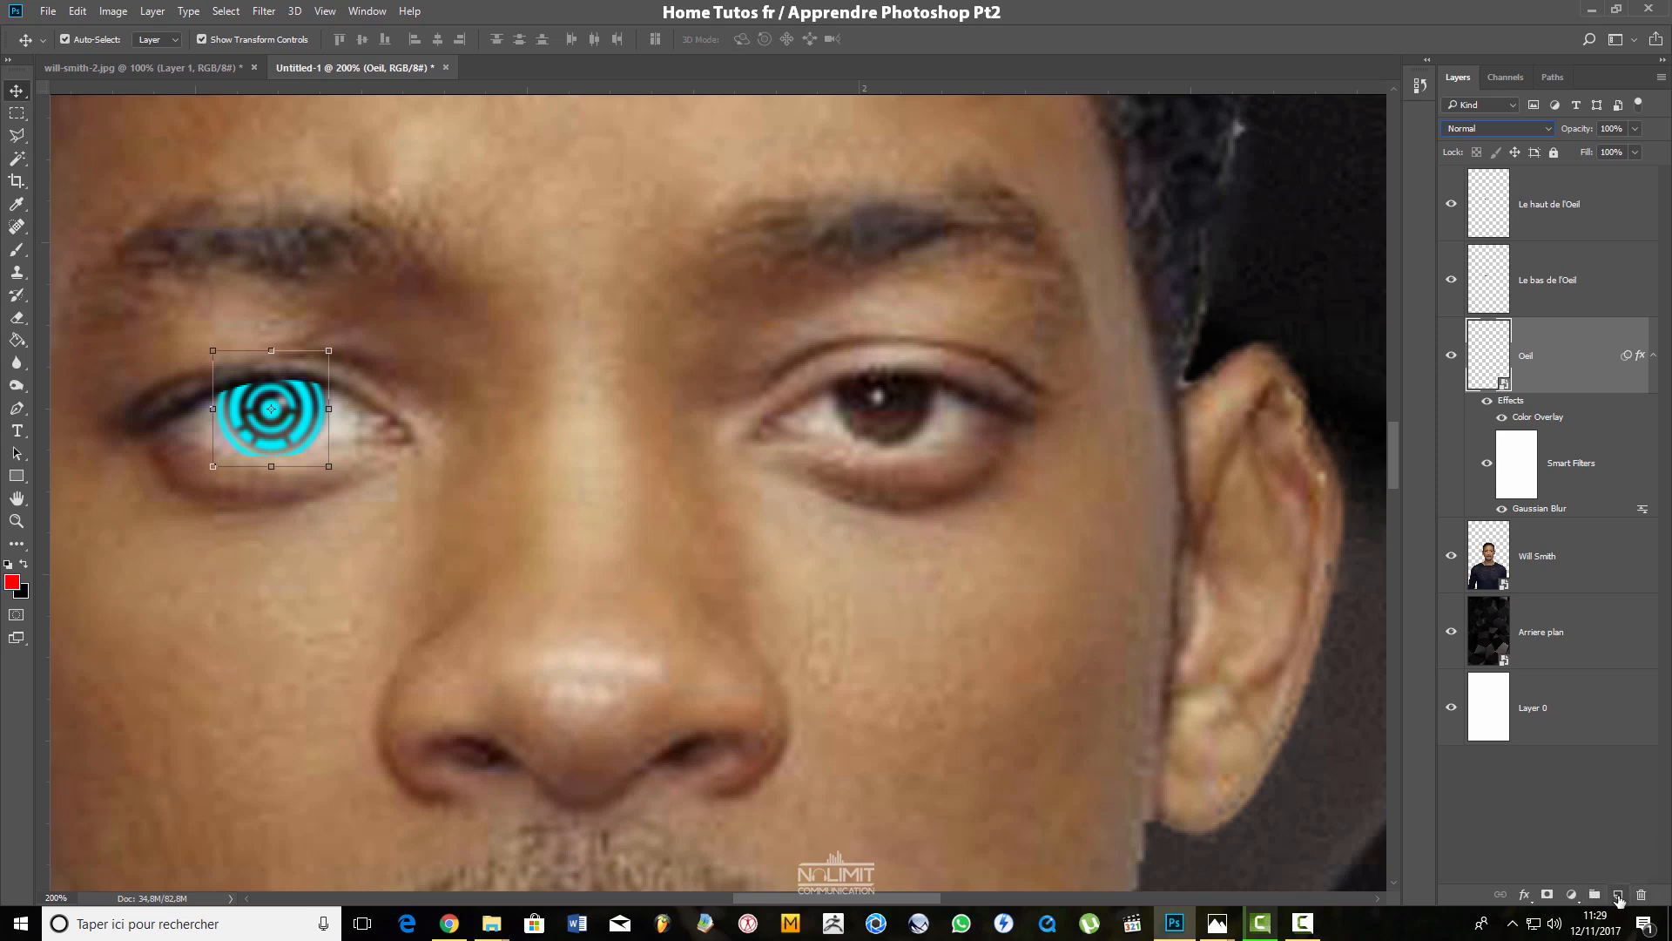
Add an empty layer above the Oeil layer and merge the two so its overlay and blur effects are flattened
left_click(1619, 896)
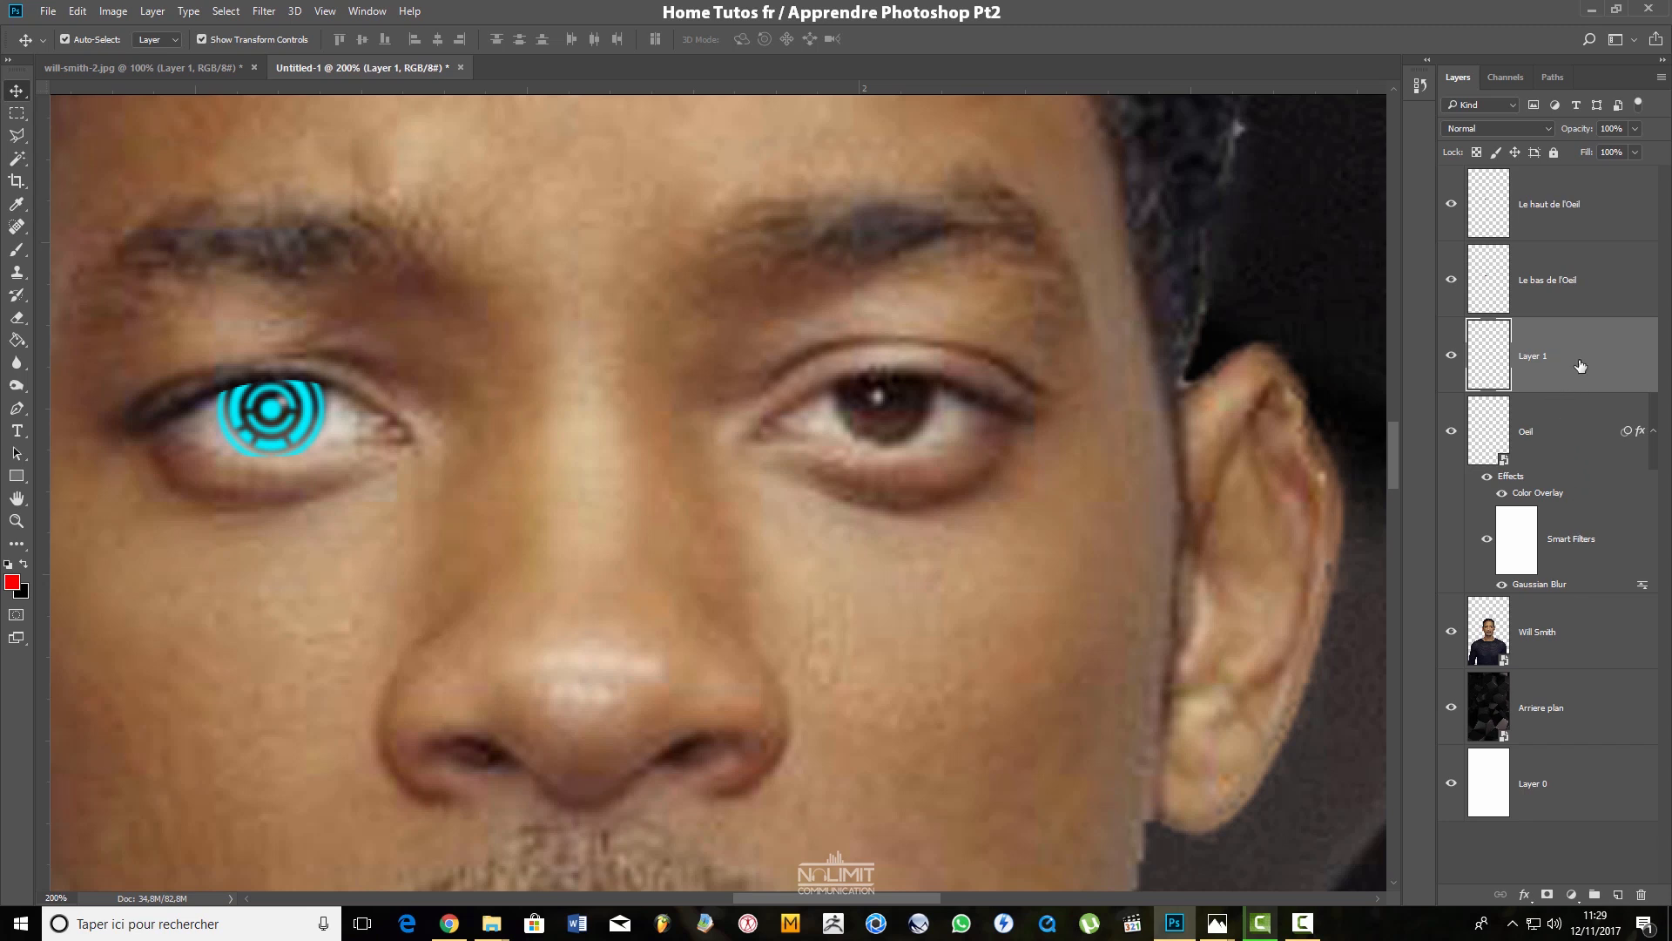
key("ctrl")
left_click(1571, 426, "ctrl")
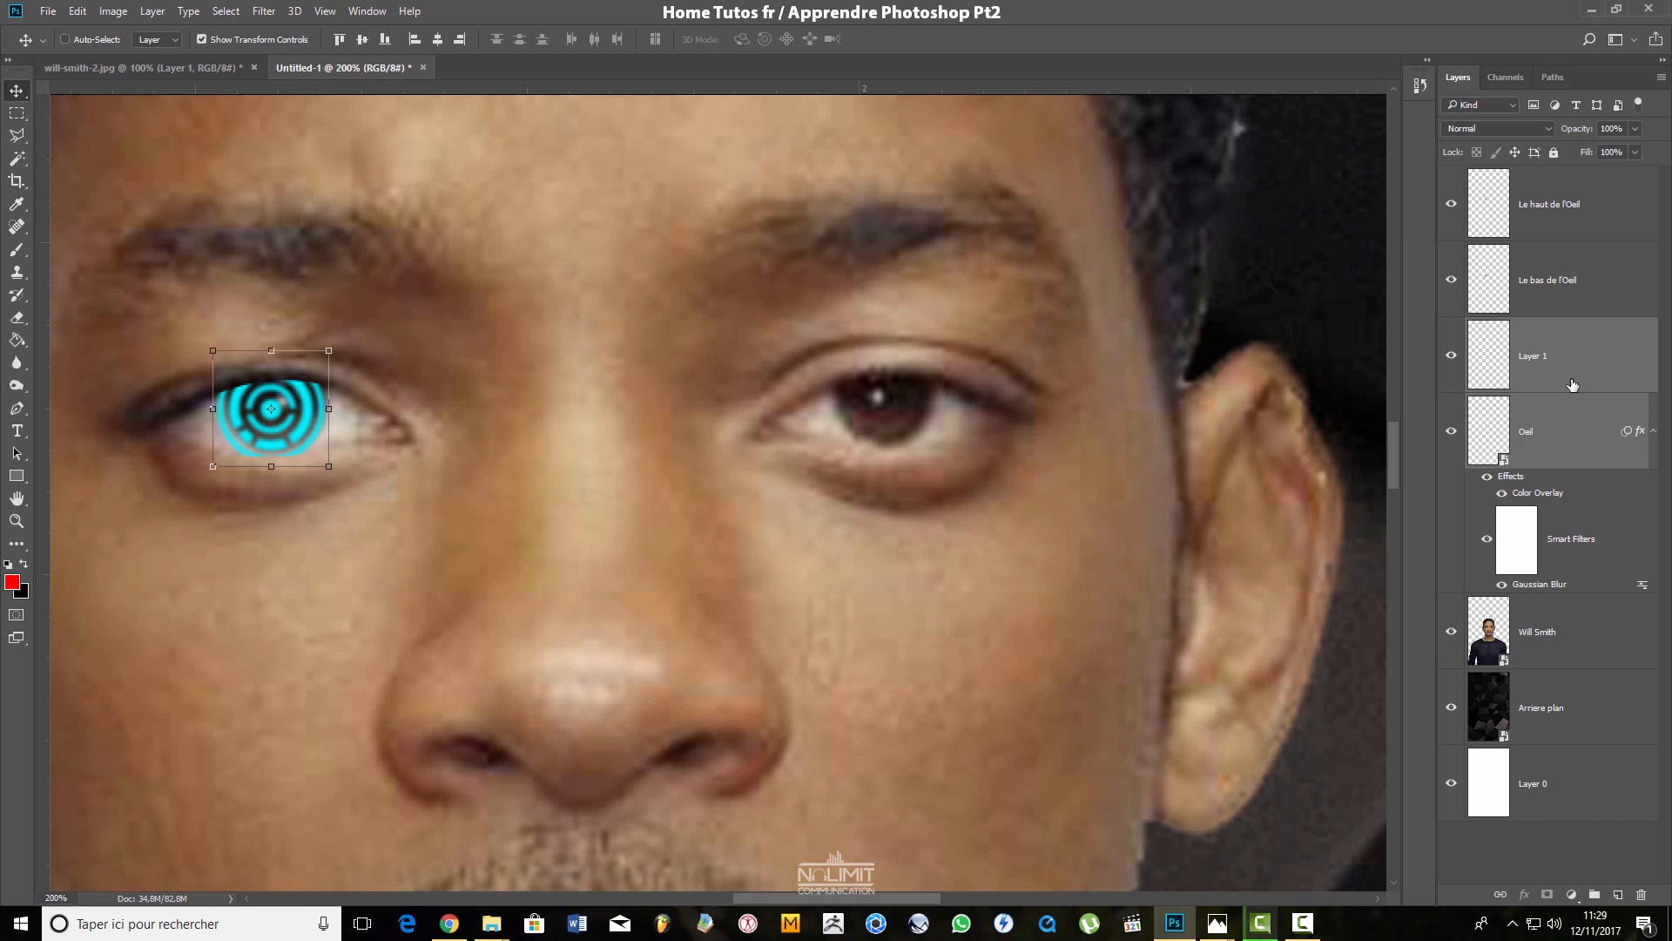
key("ctrl+e")
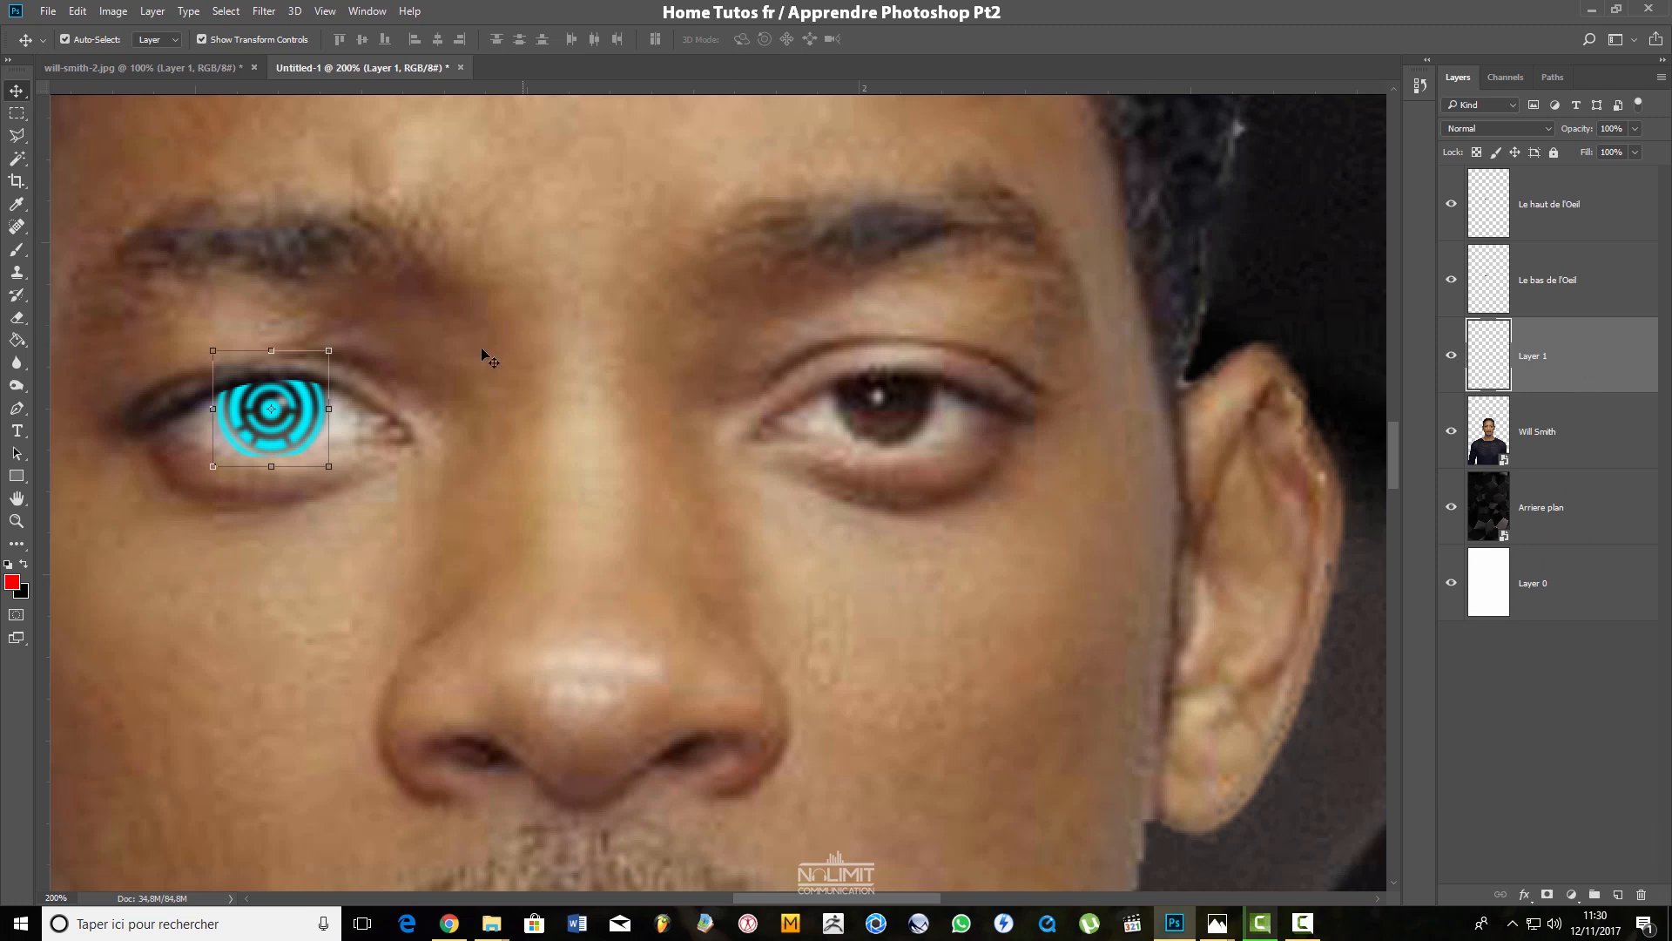
Toggle the merged eye layer's visibility to compare it with the original eye, and rename the layer Oieil
left_click(1450, 355)
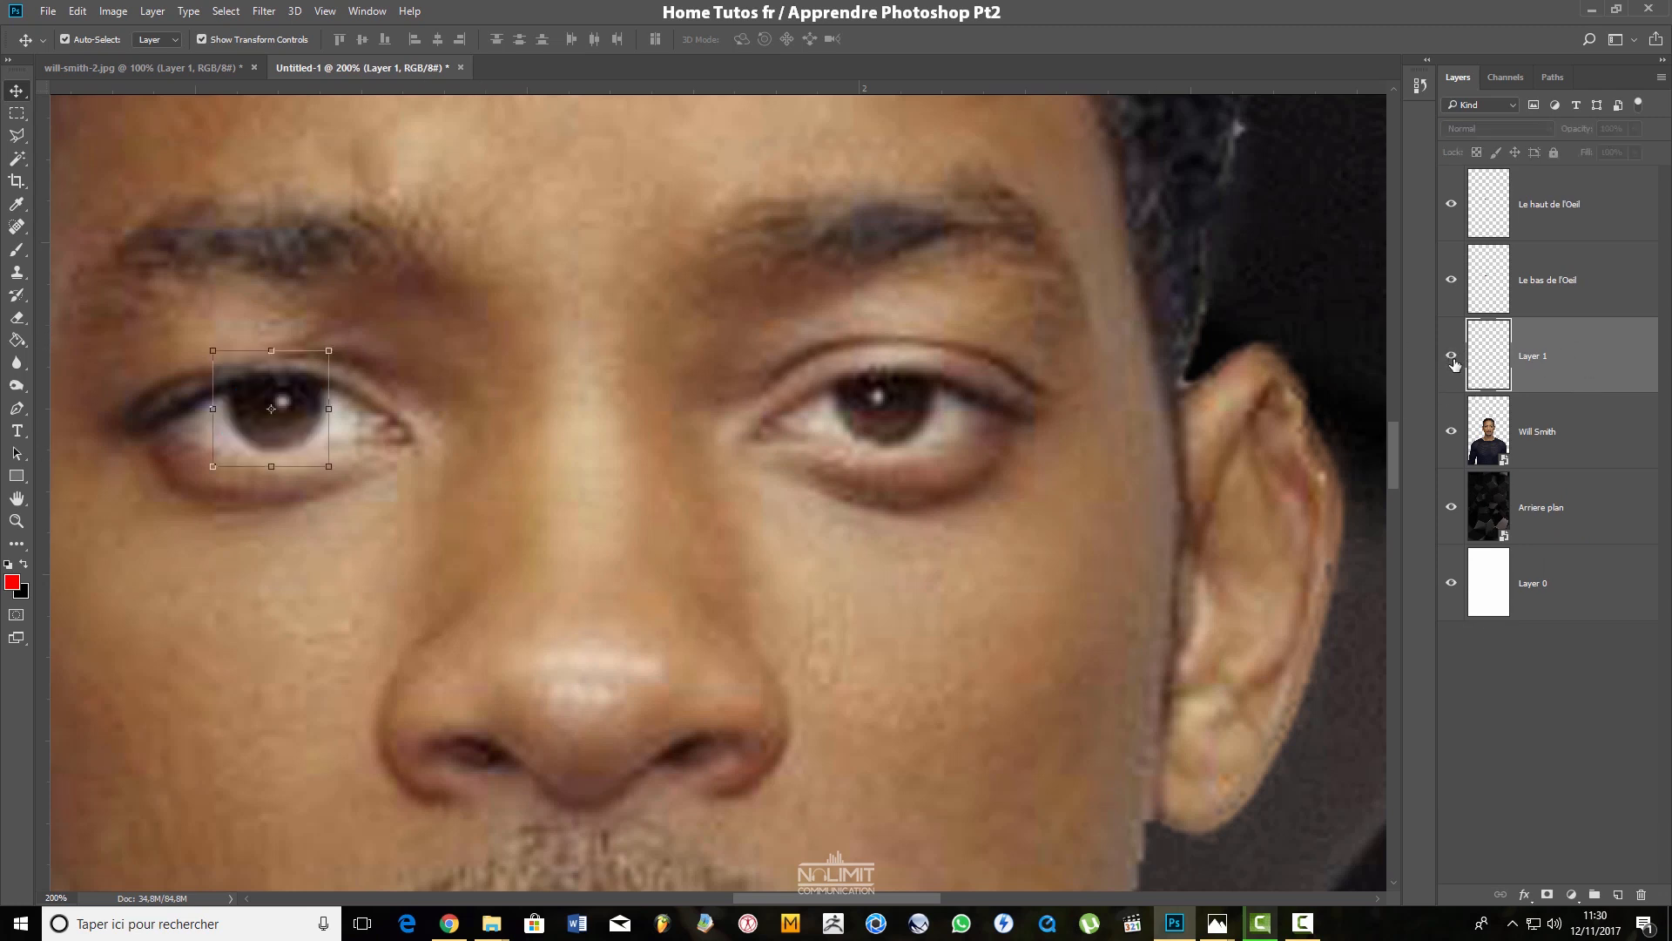
left_click(1451, 355)
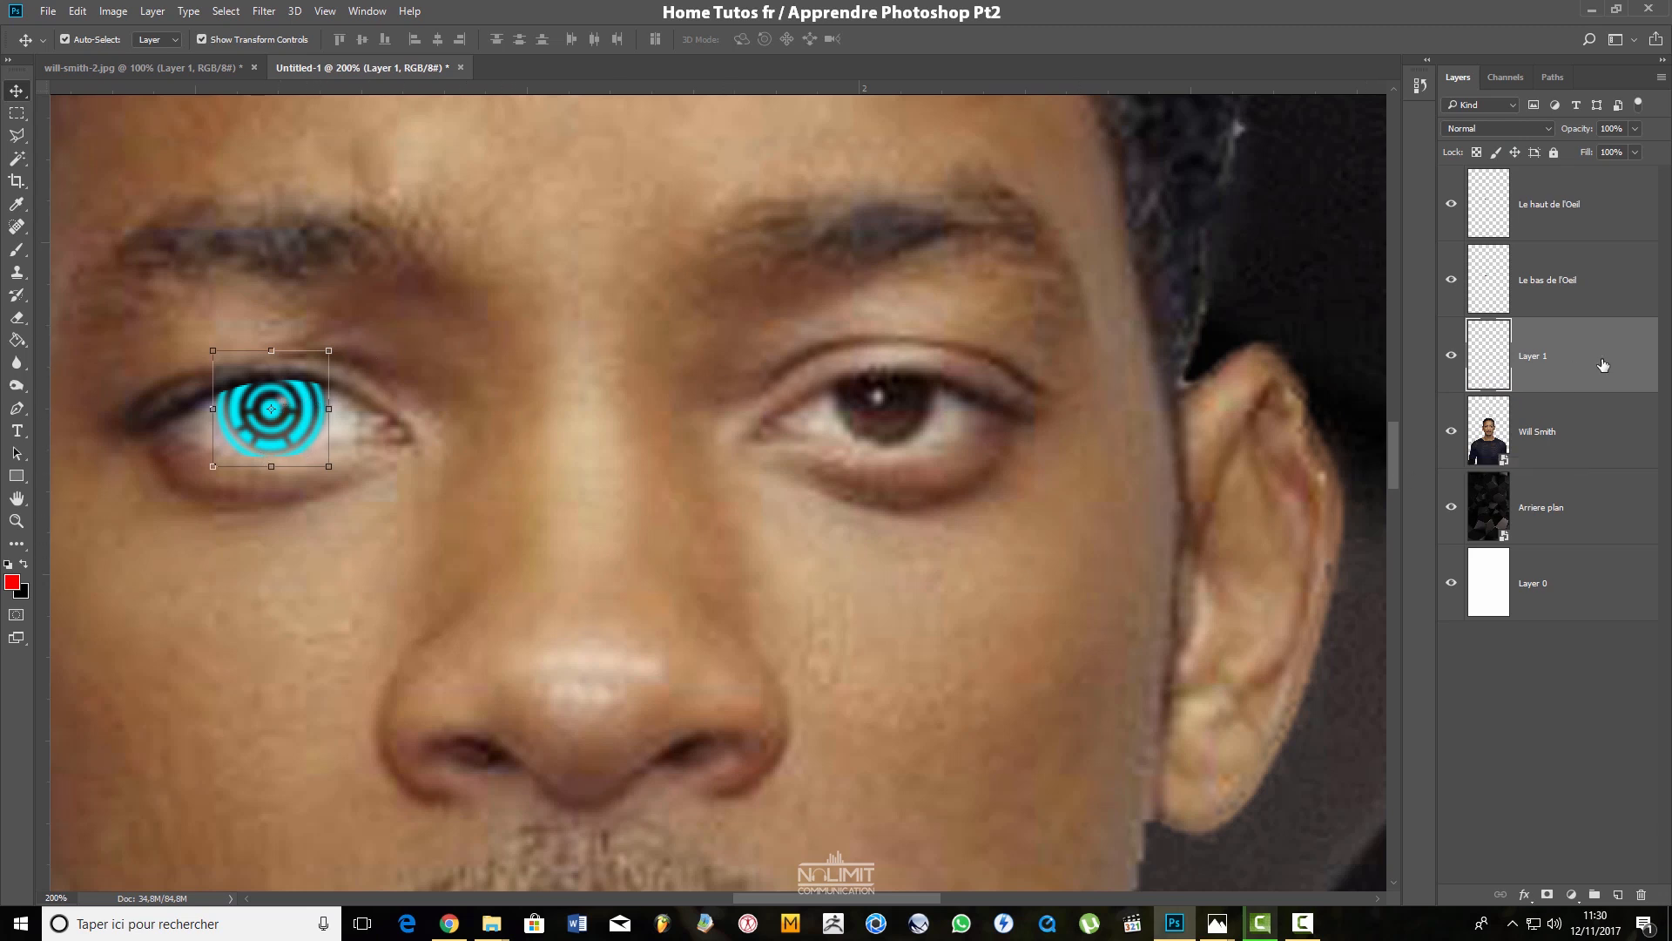
double_click(1536, 357)
type("Oeil")
key("Return")
Try the Color and Saturation blend modes on the Oieil layer over the natural eye
left_click(1463, 132)
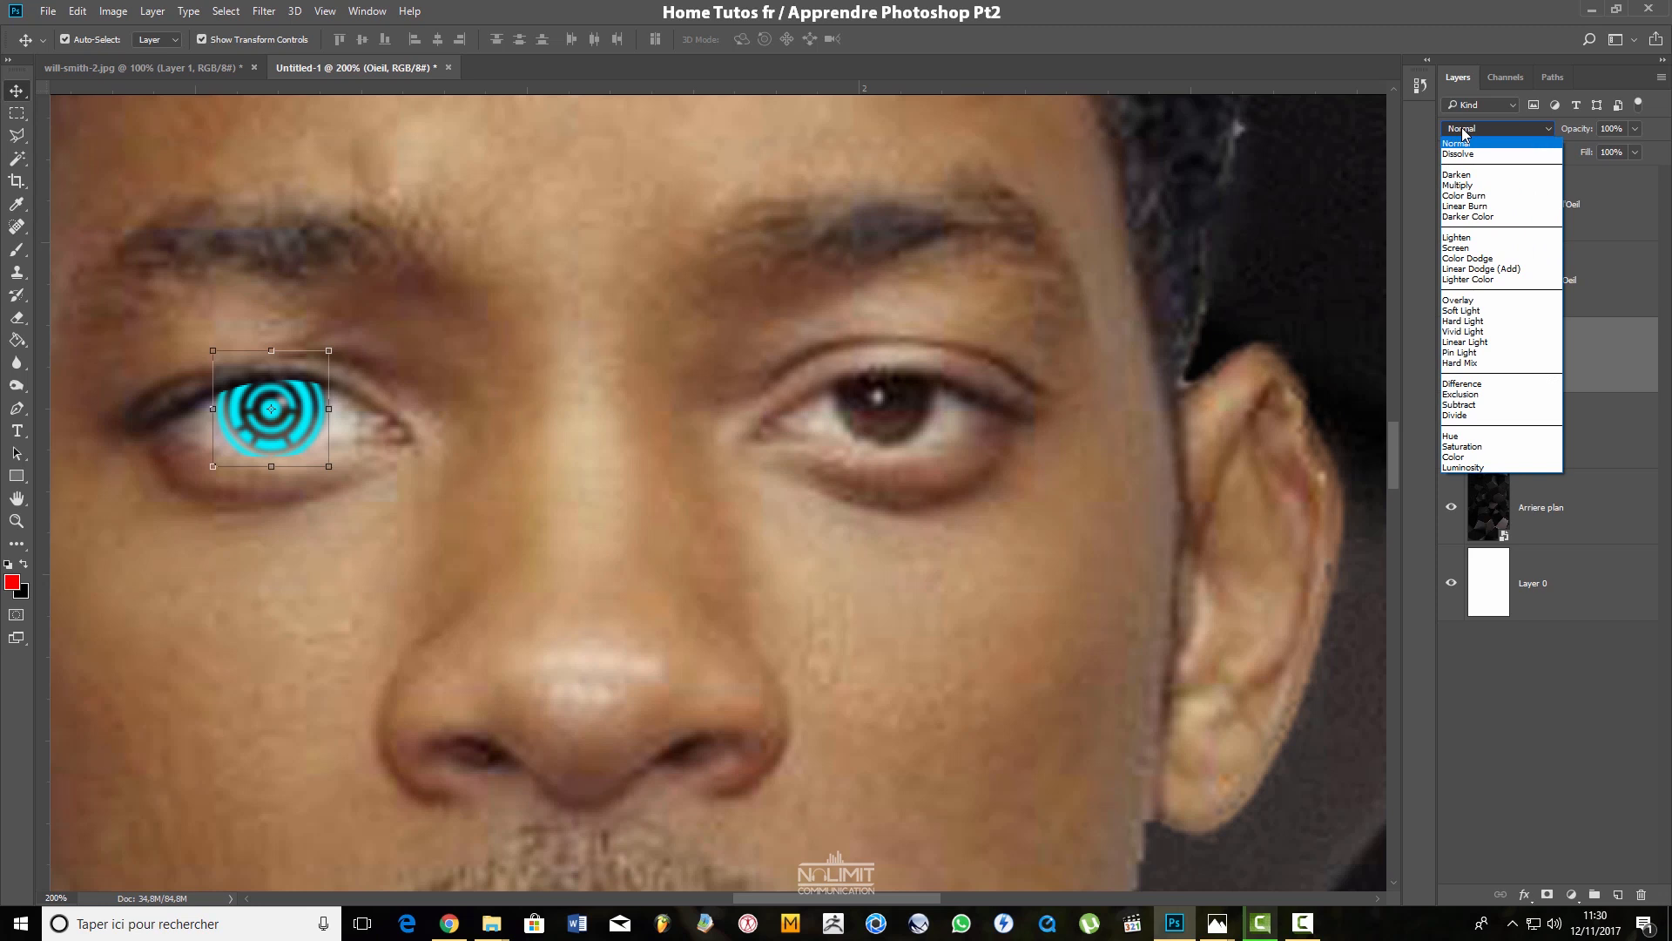
left_click(1465, 458)
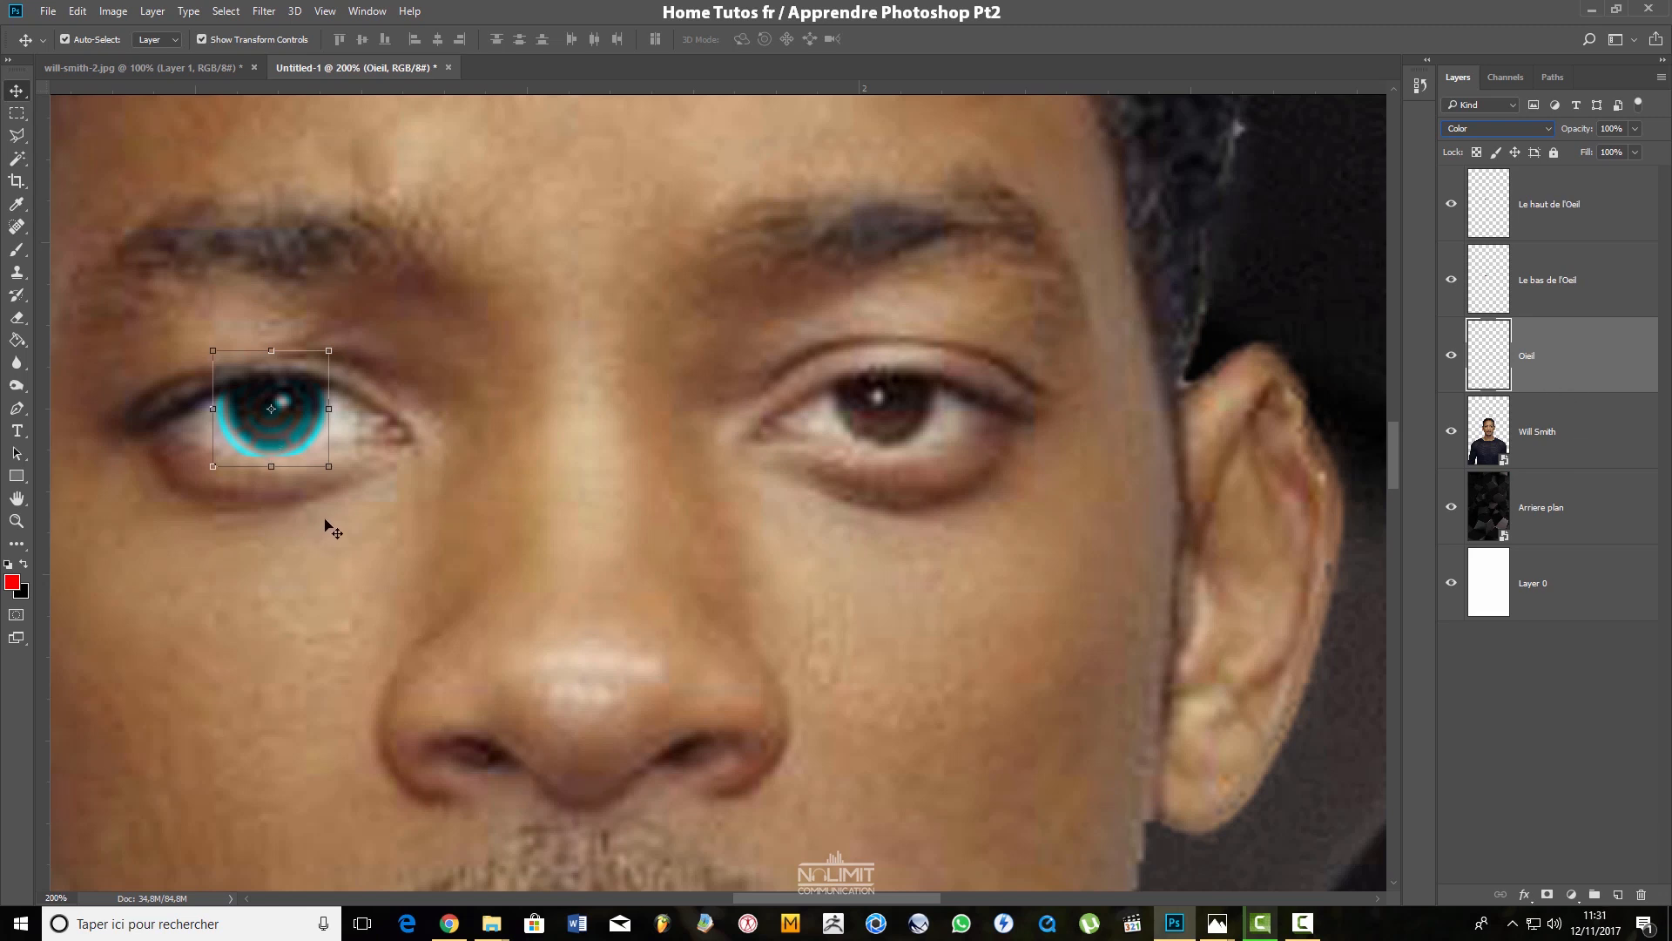
key("ctrl+plus")
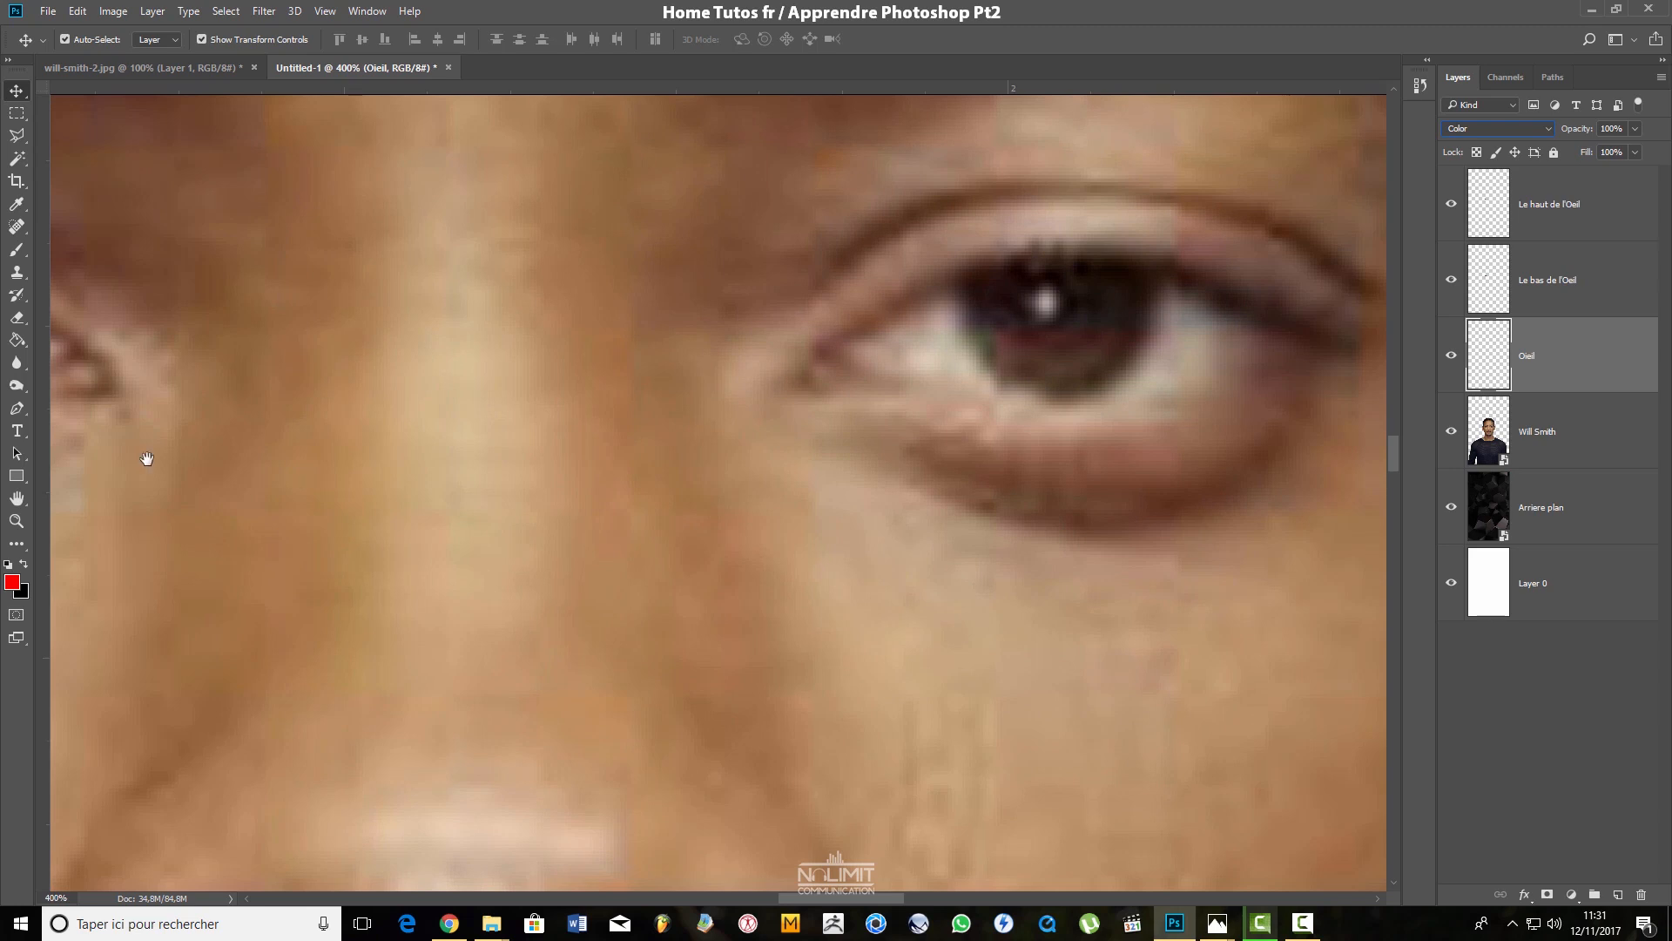
left_click_drag(418, 444, 963, 497)
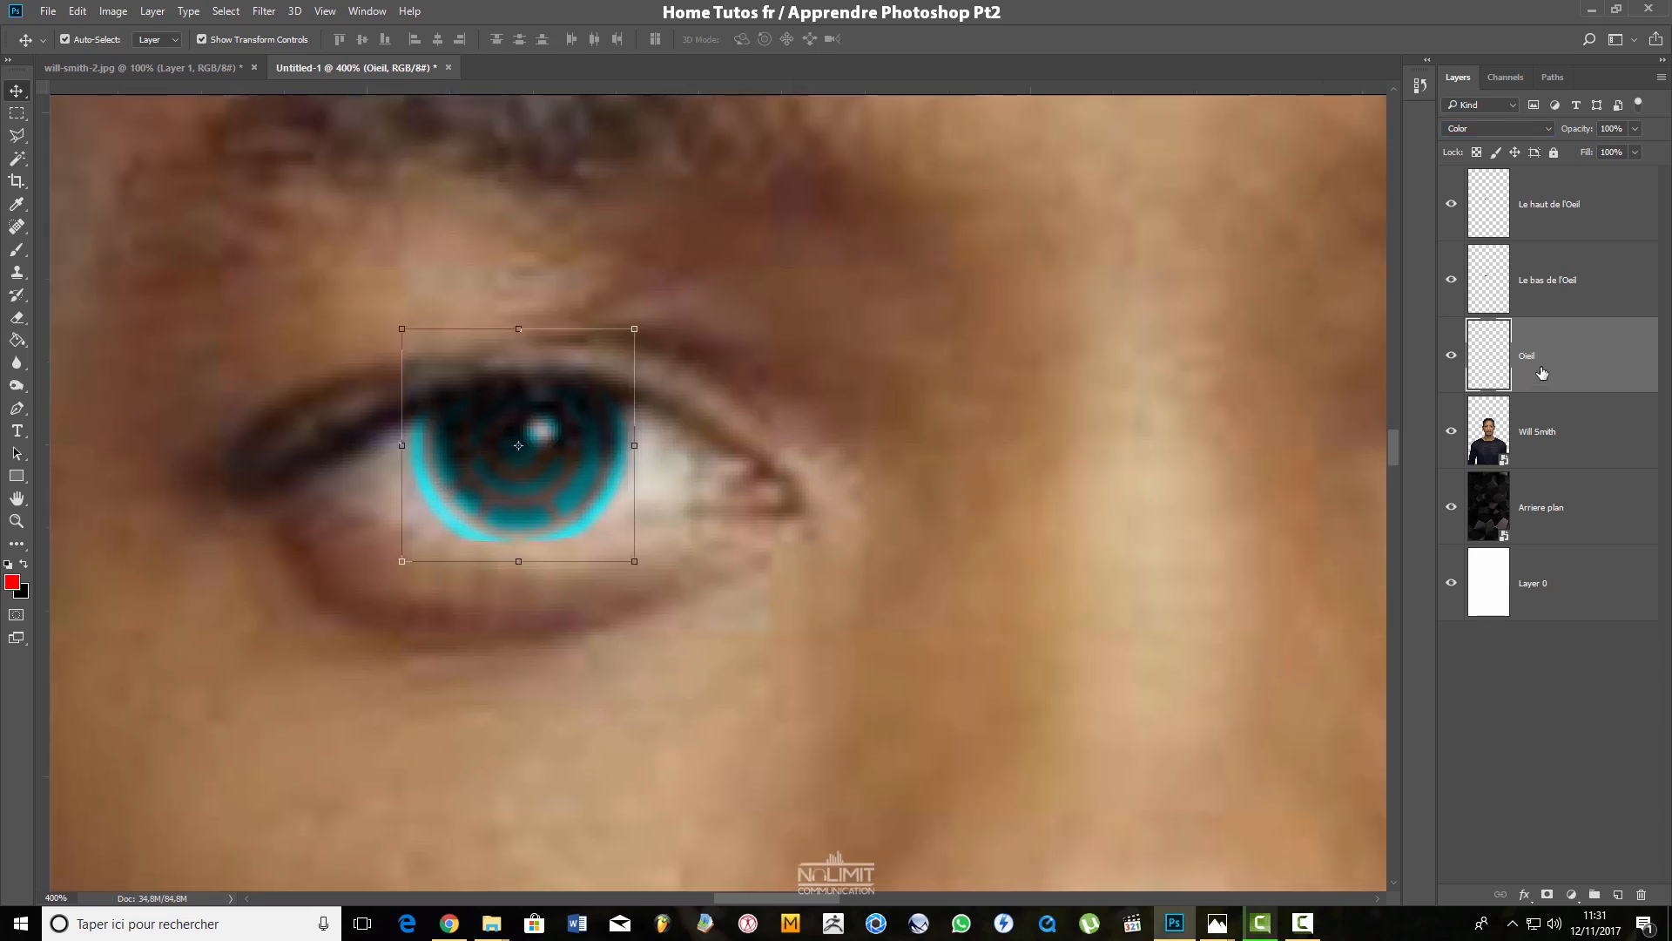
left_click(1540, 439)
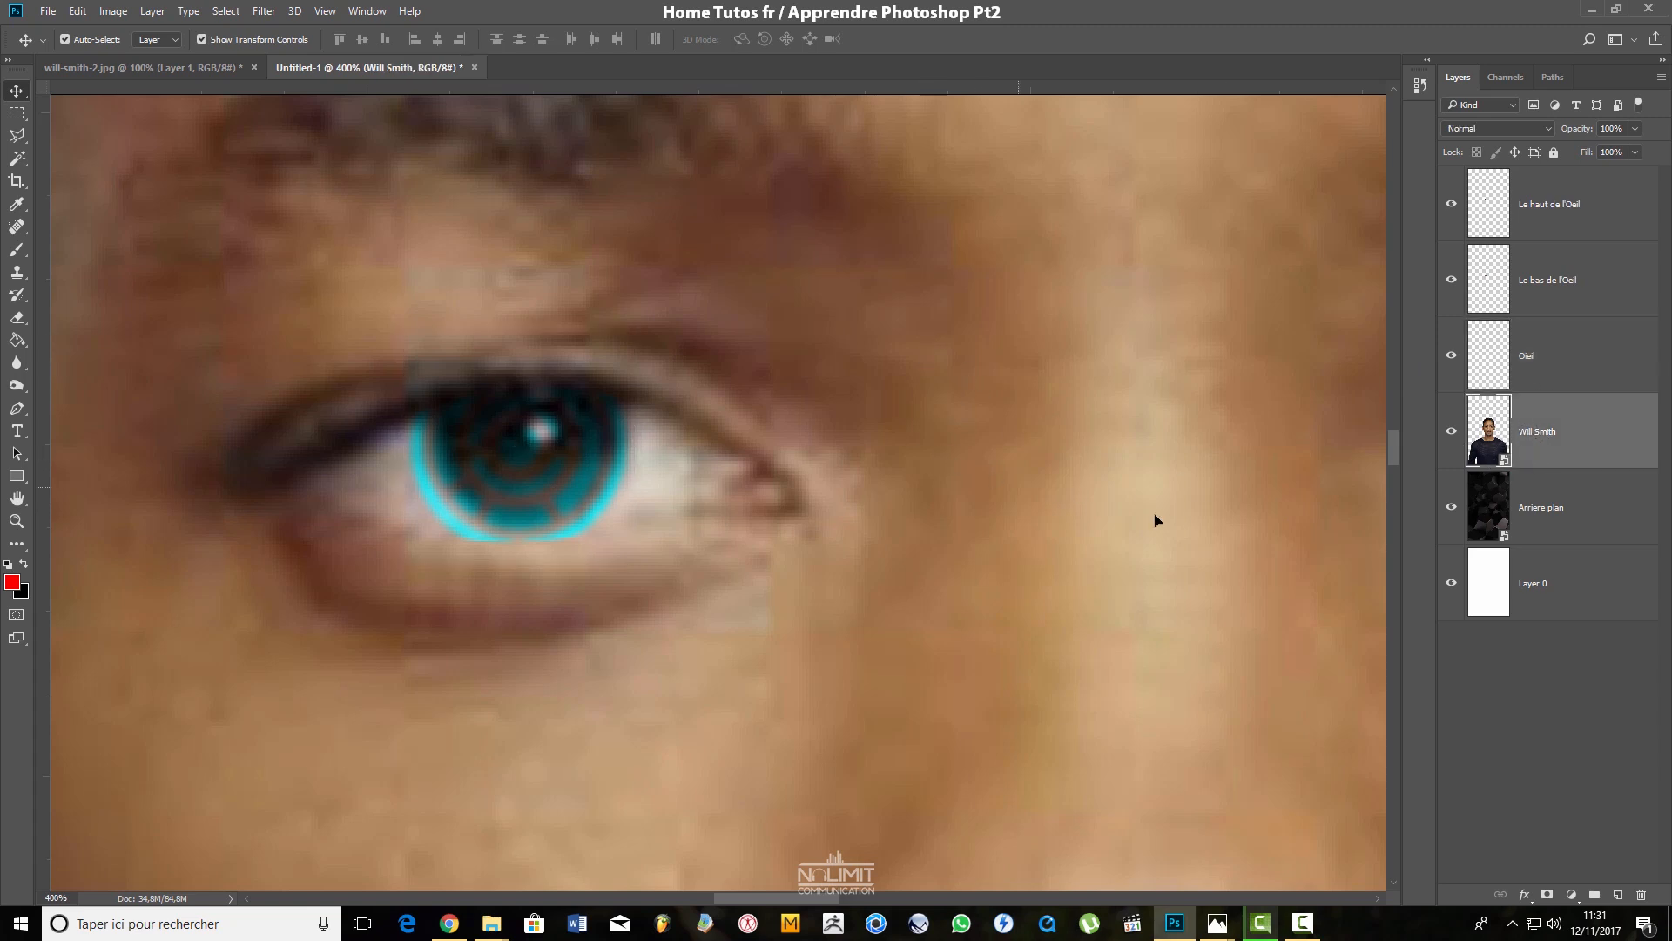
left_click(1549, 390)
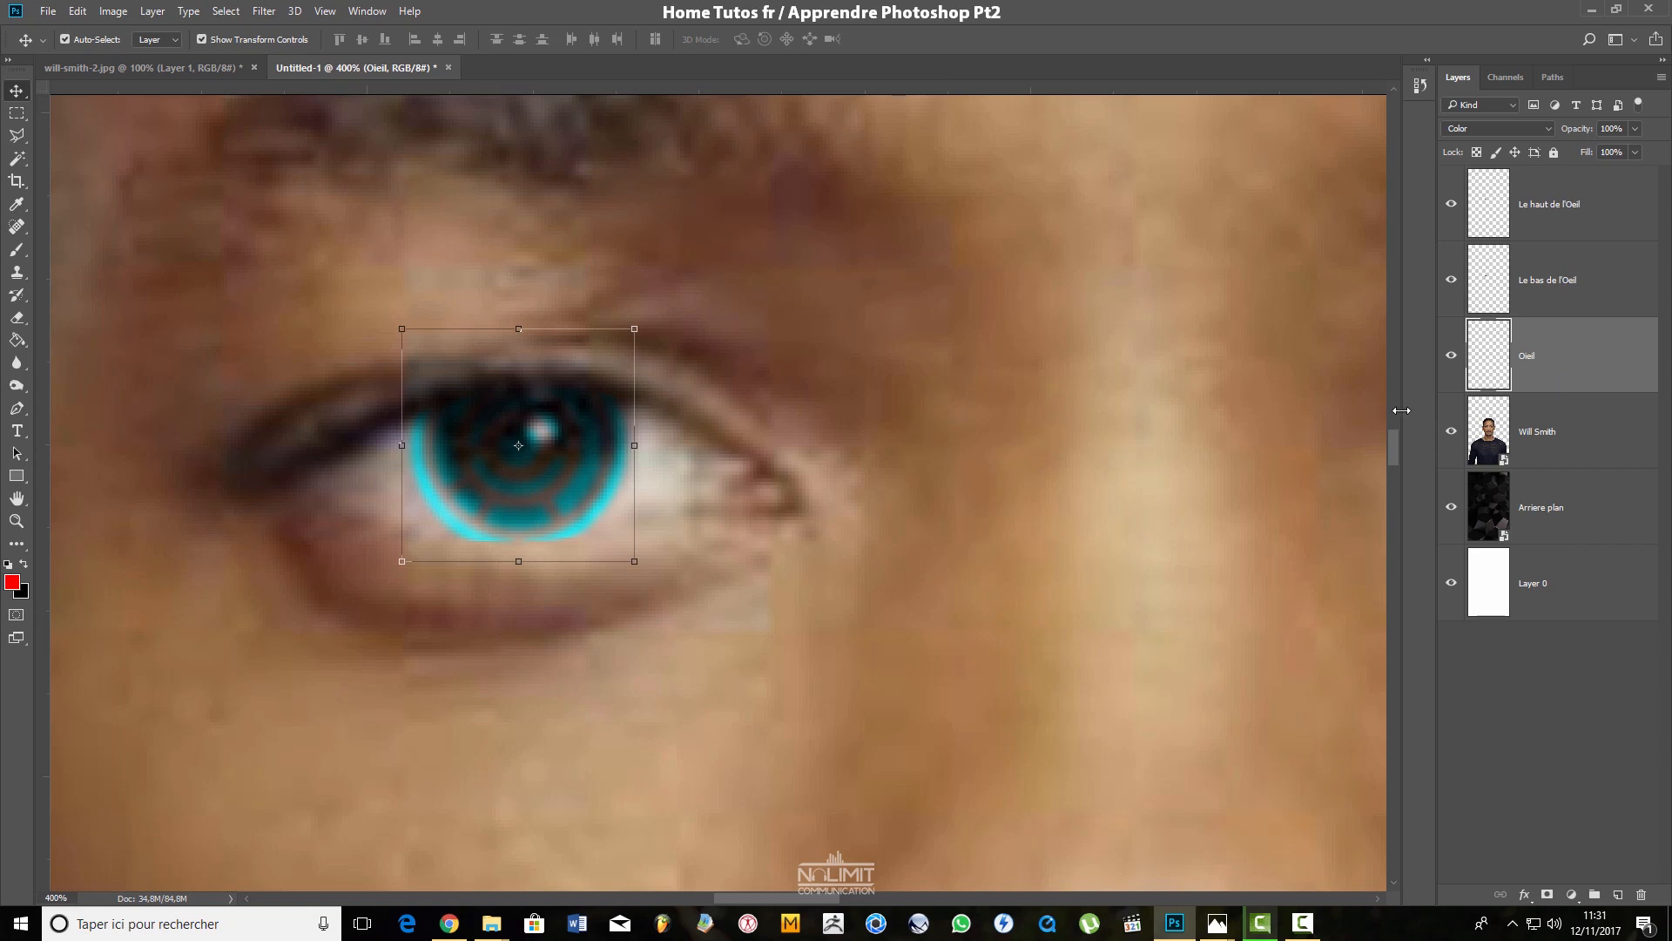
left_click(1487, 133)
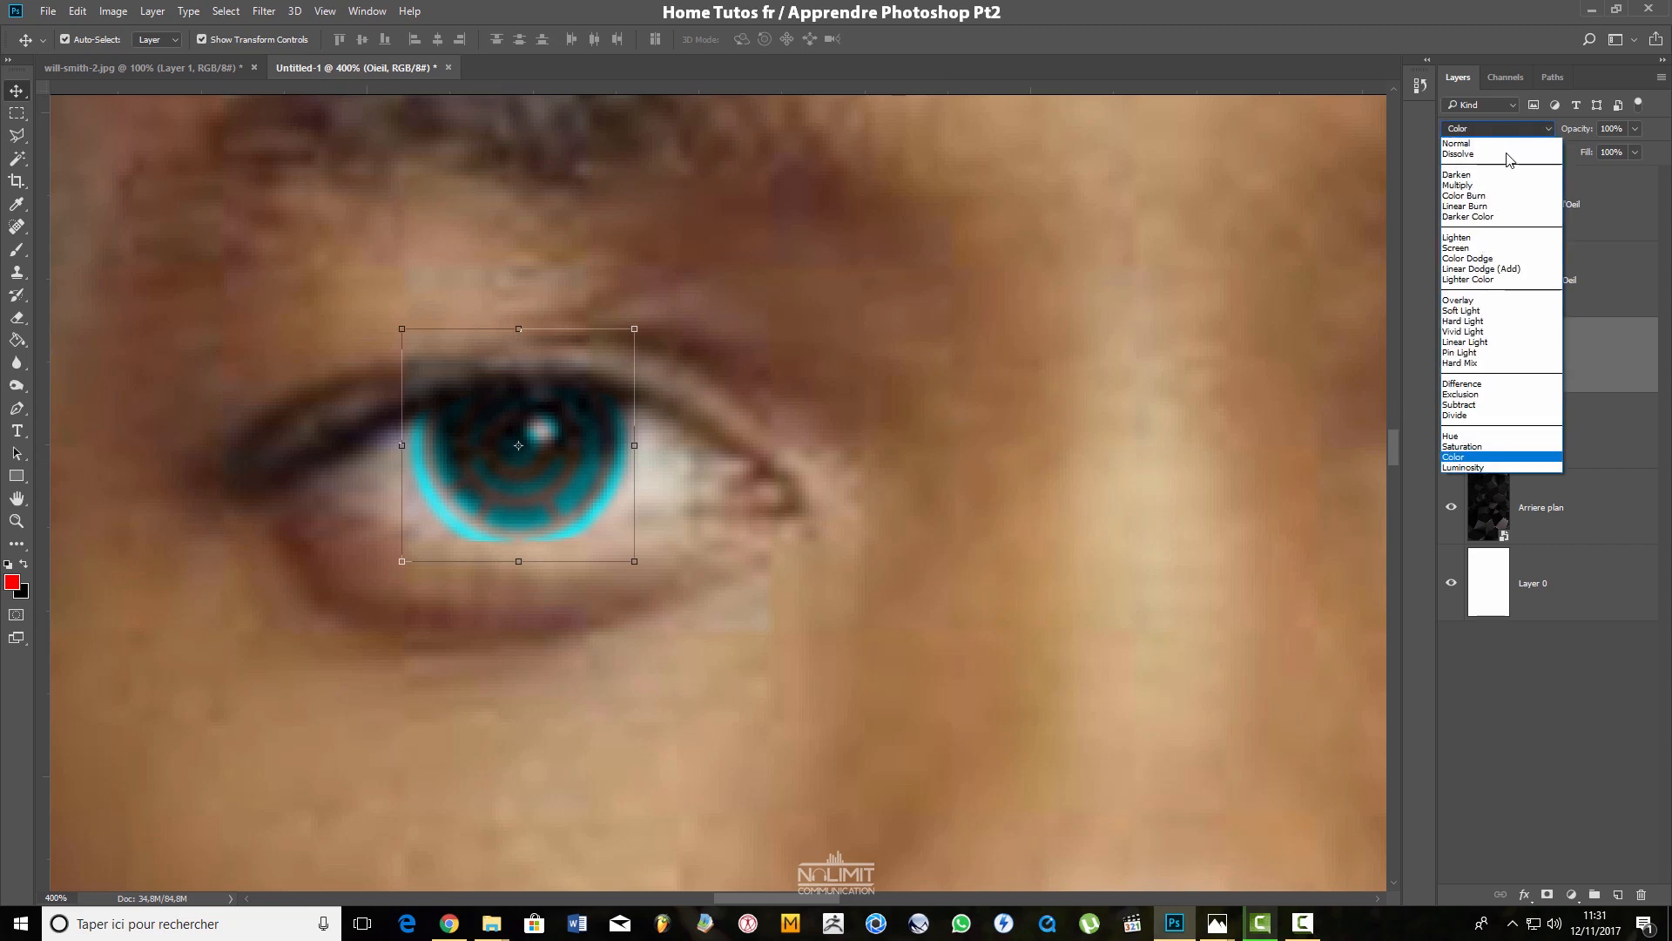
left_click(1463, 446)
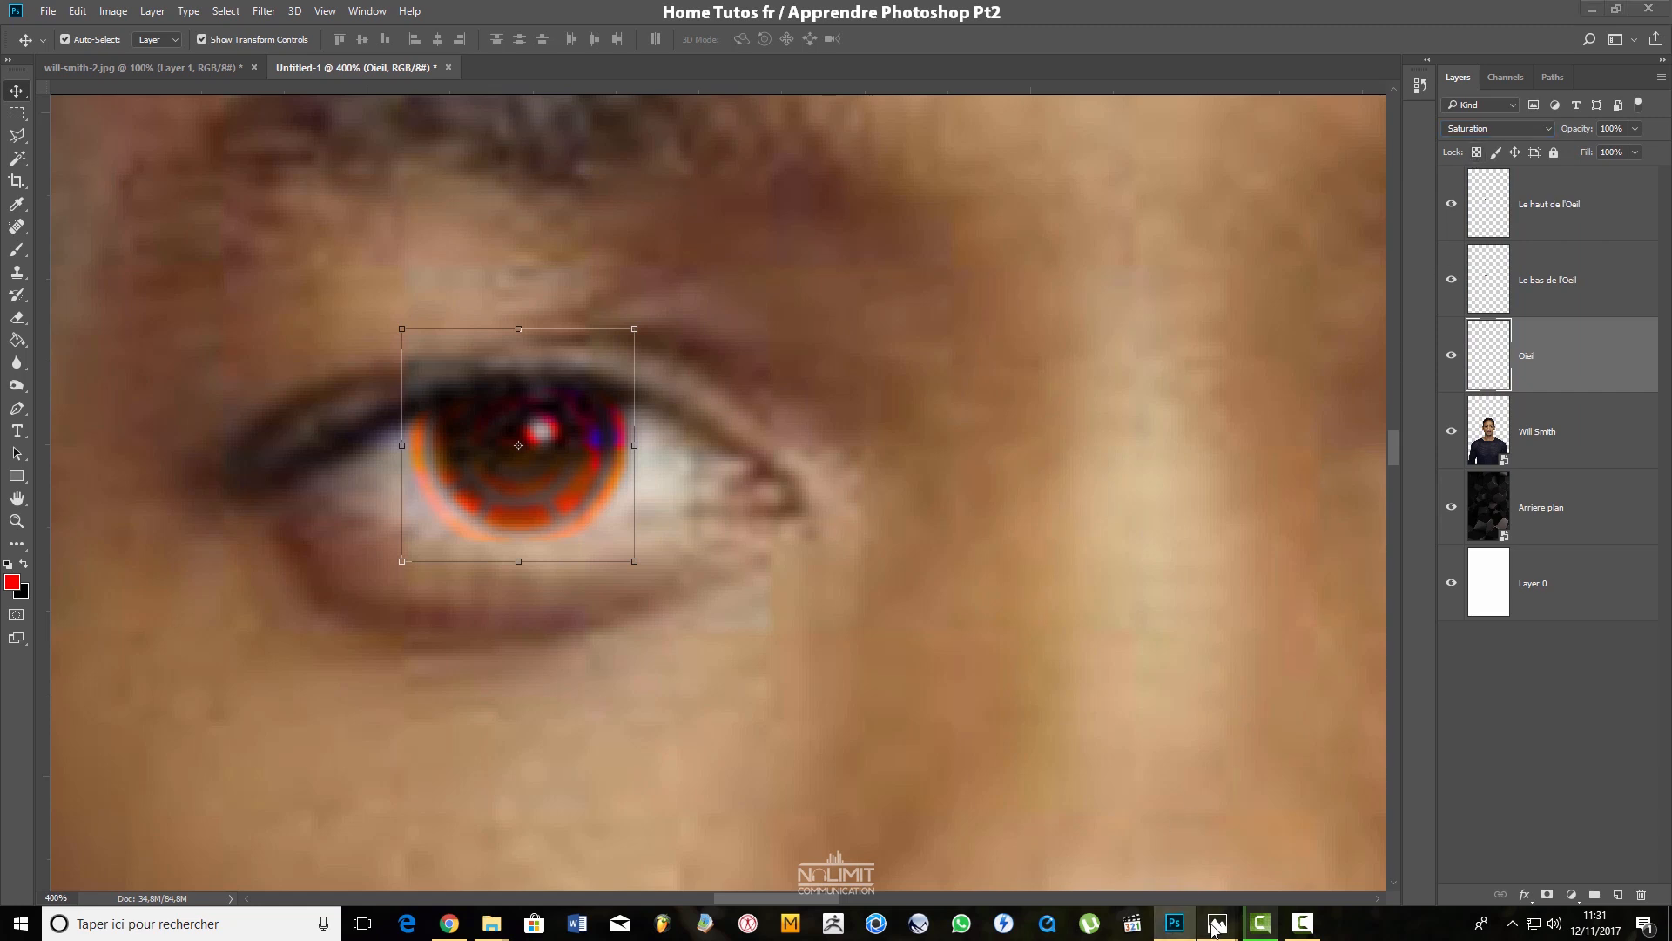
Switch to the reference poster in Photos to examine its blue eye, and return to Photoshop
mouse_move(1217, 925)
left_click(1270, 846)
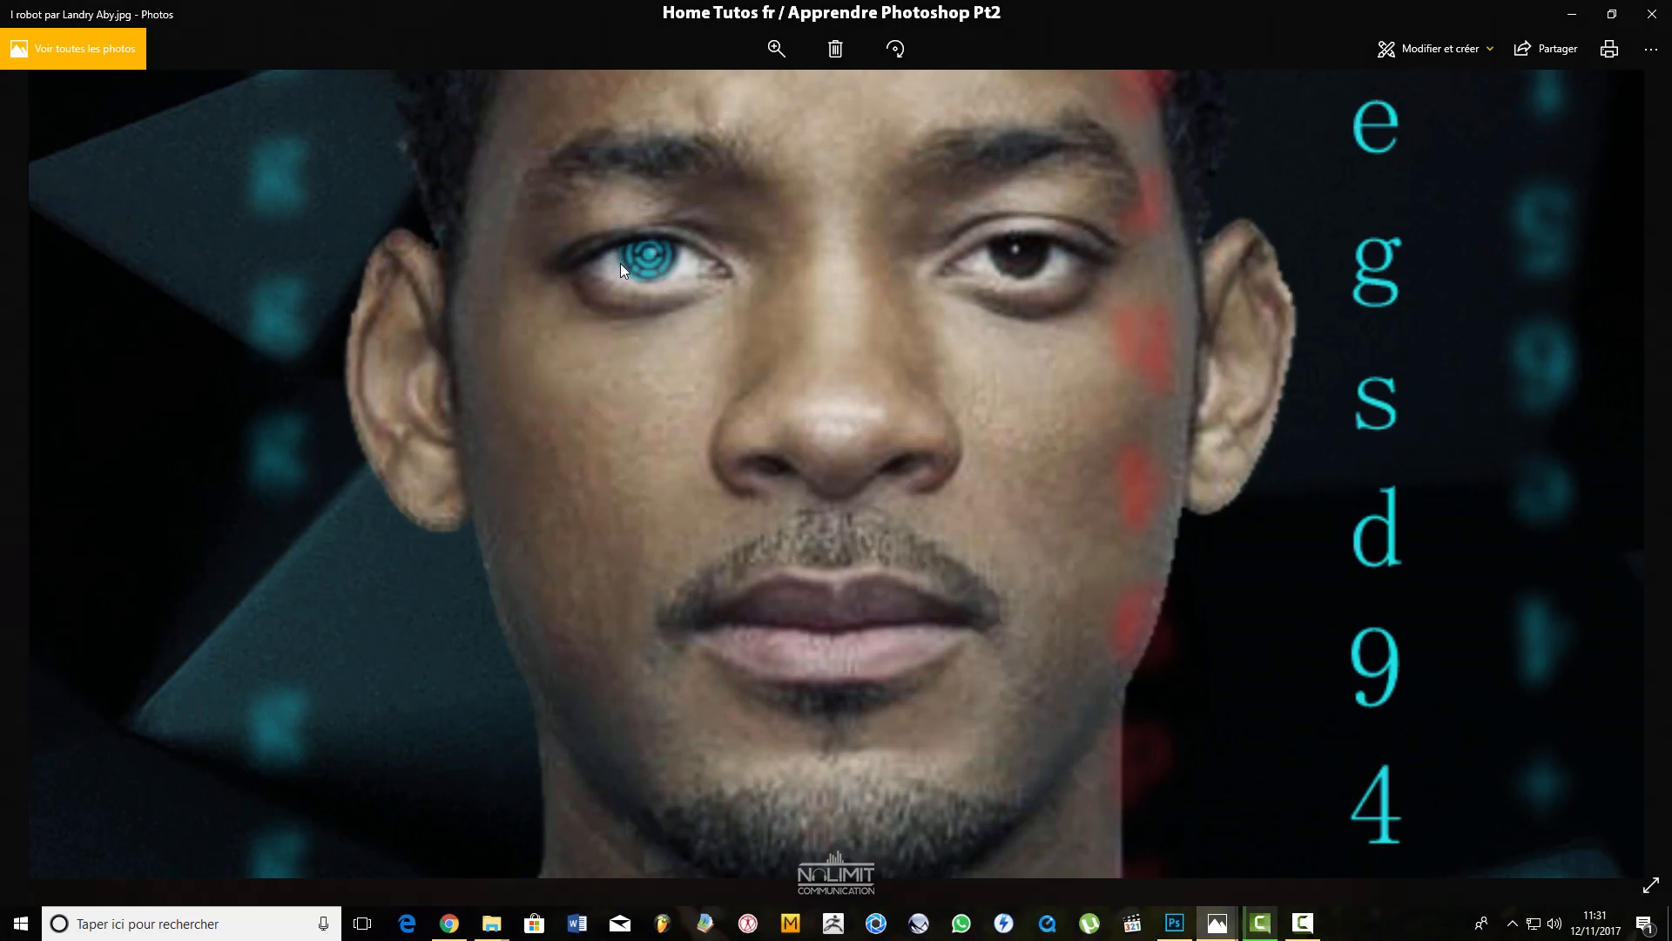
double_click(1563, 18)
left_click(1607, 14)
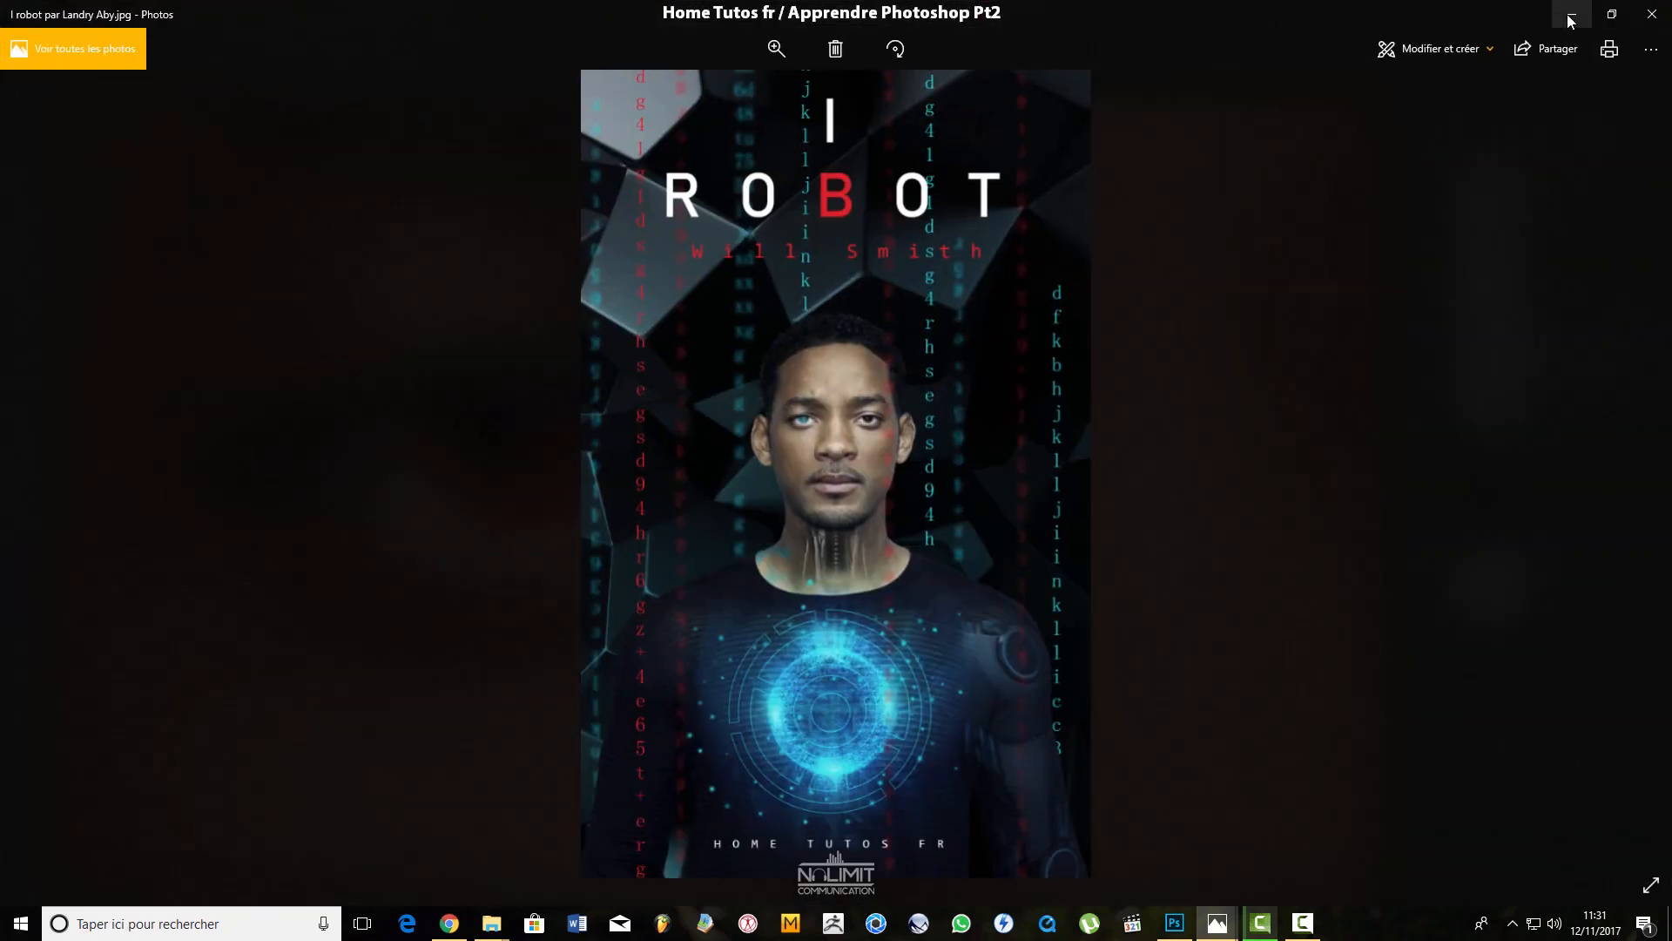
left_click(1570, 18)
Try the Hue, Divide and Exclusion blend modes on the Oieil layer, and set it to Pin Light
left_click(1507, 131)
left_click(1508, 133)
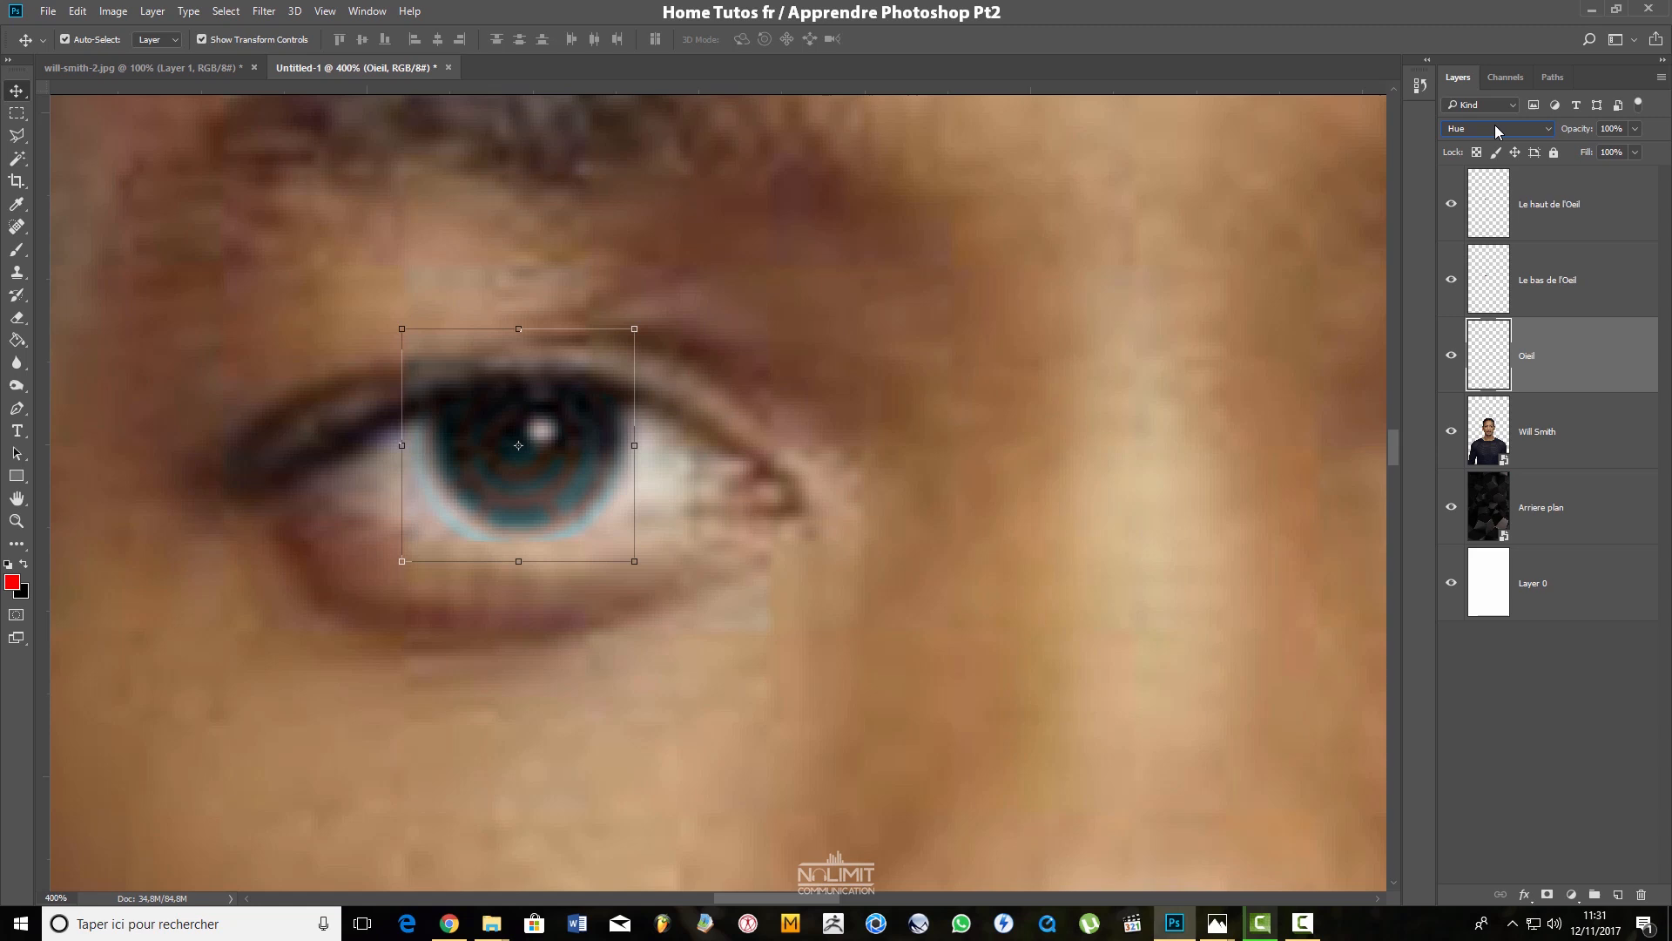
key("Up")
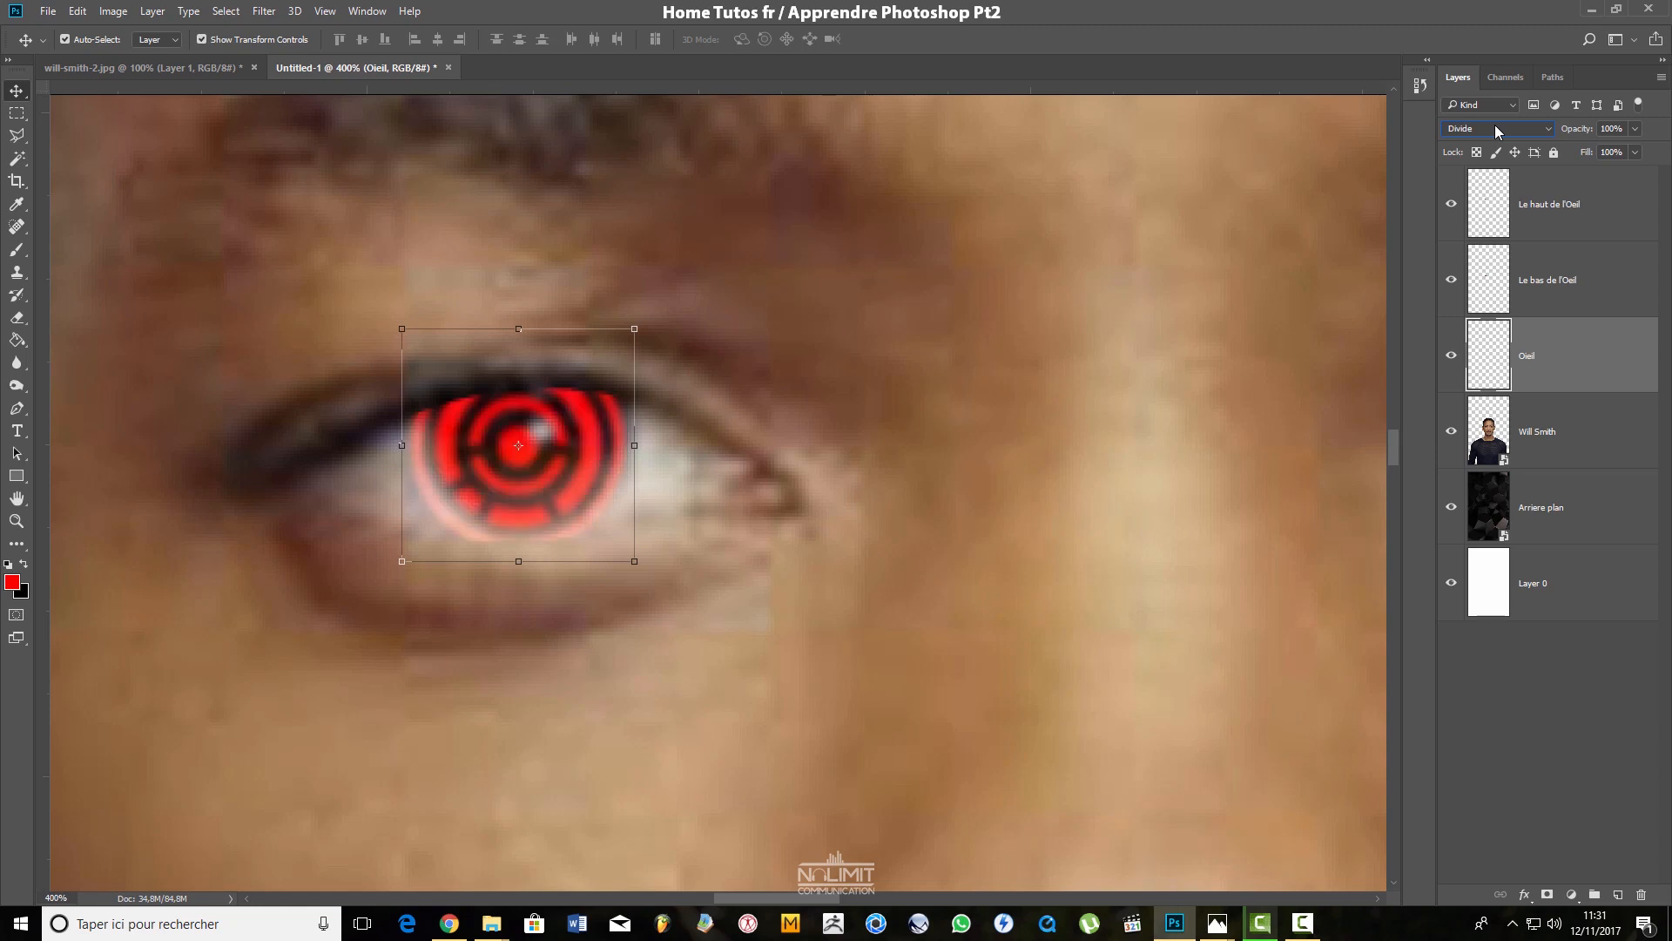
key("ctrl+minus")
key("ctrl+minus")
key("ctrl+minus")
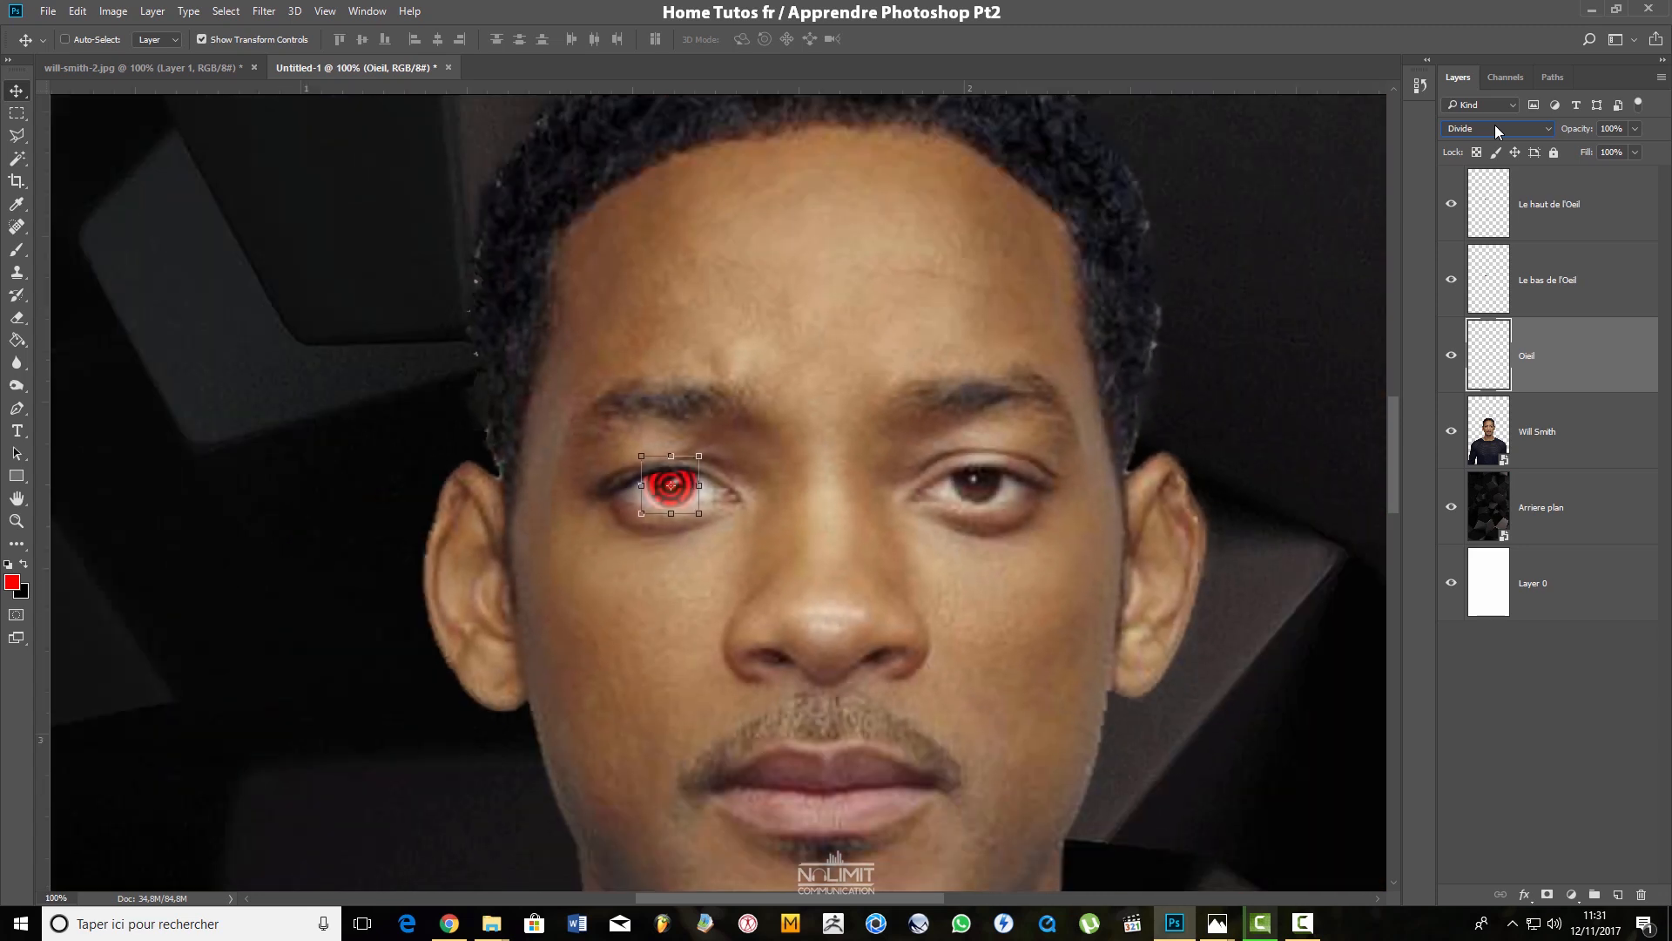
key("ctrl+plus")
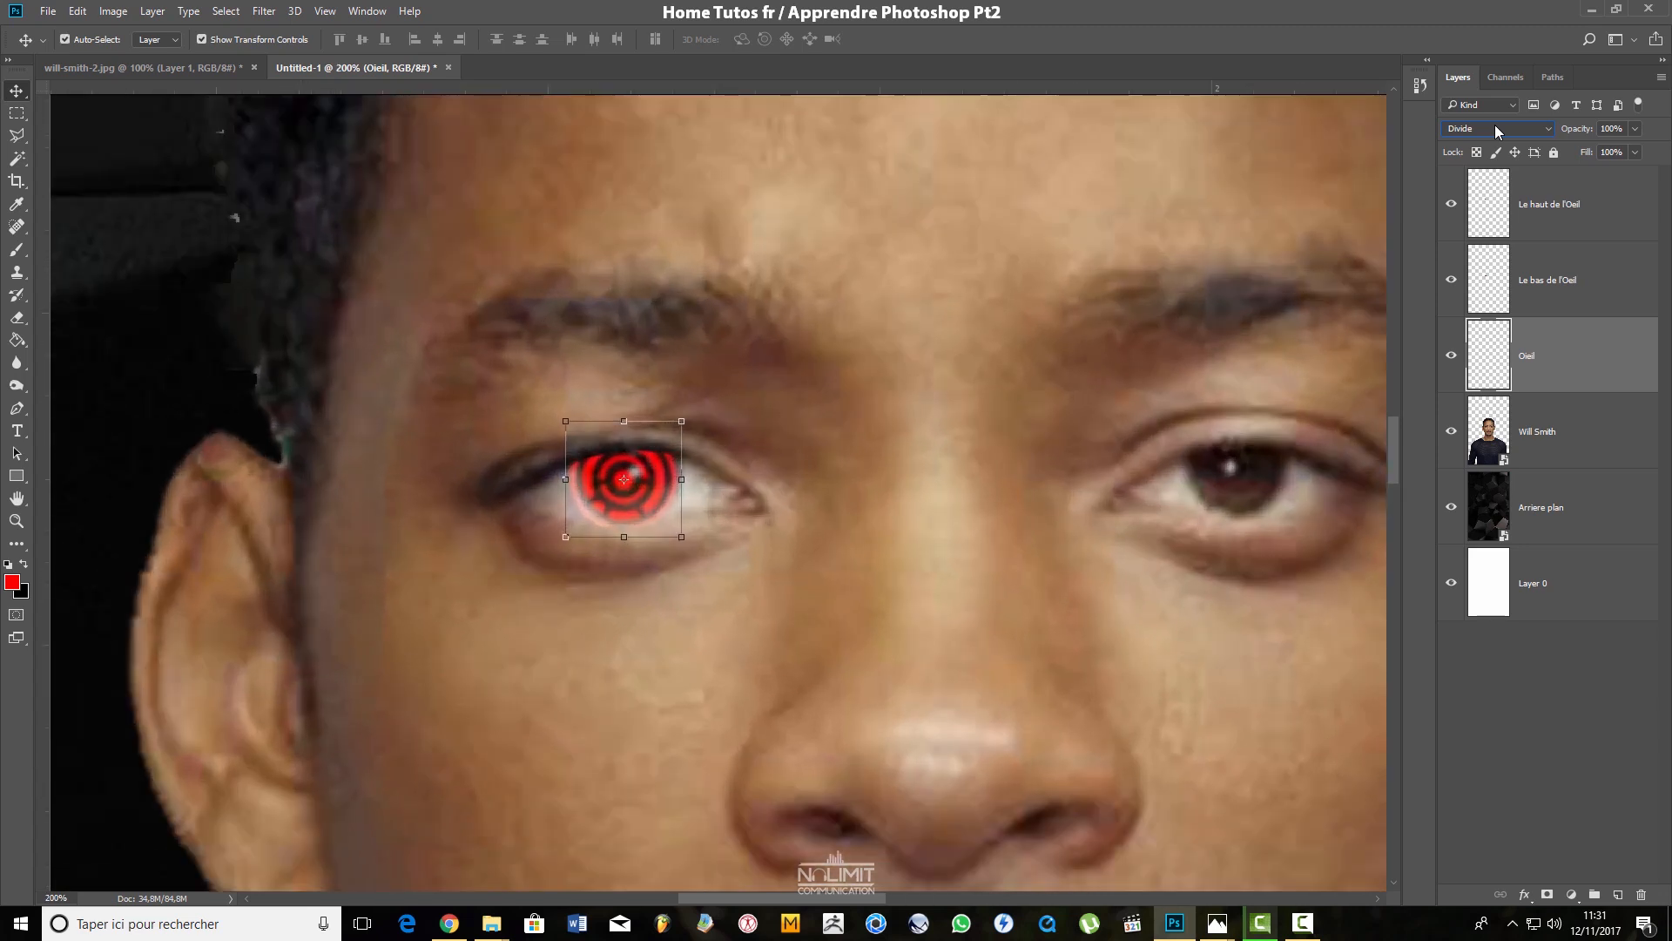
key("Up")
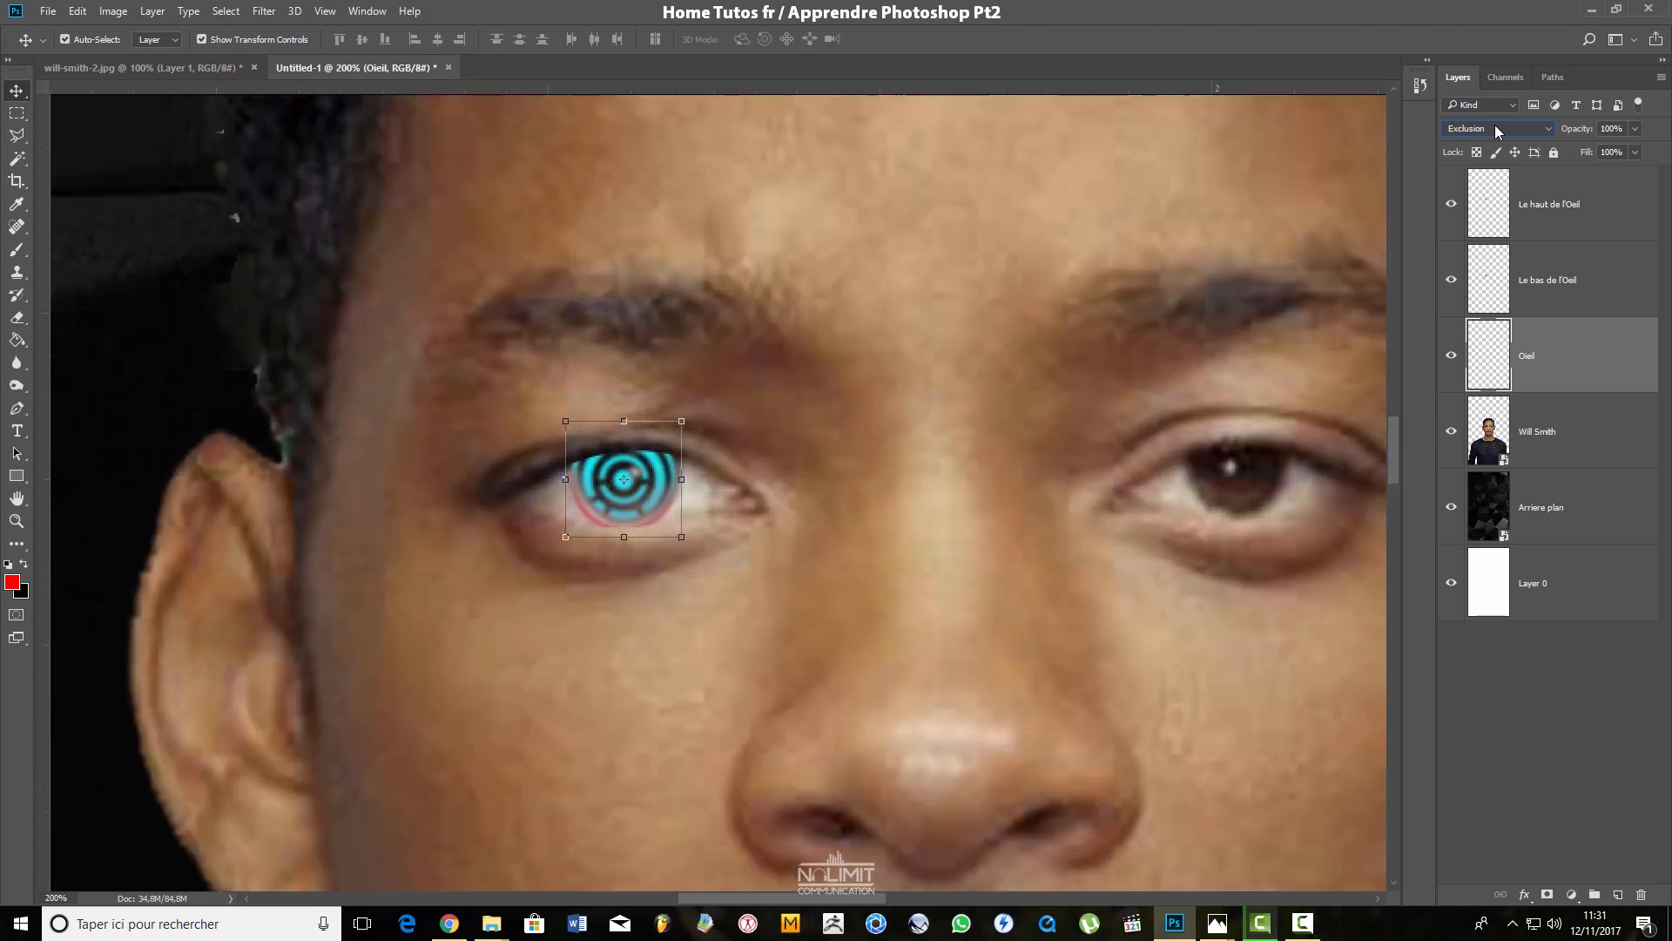
key("Up")
key("Up")
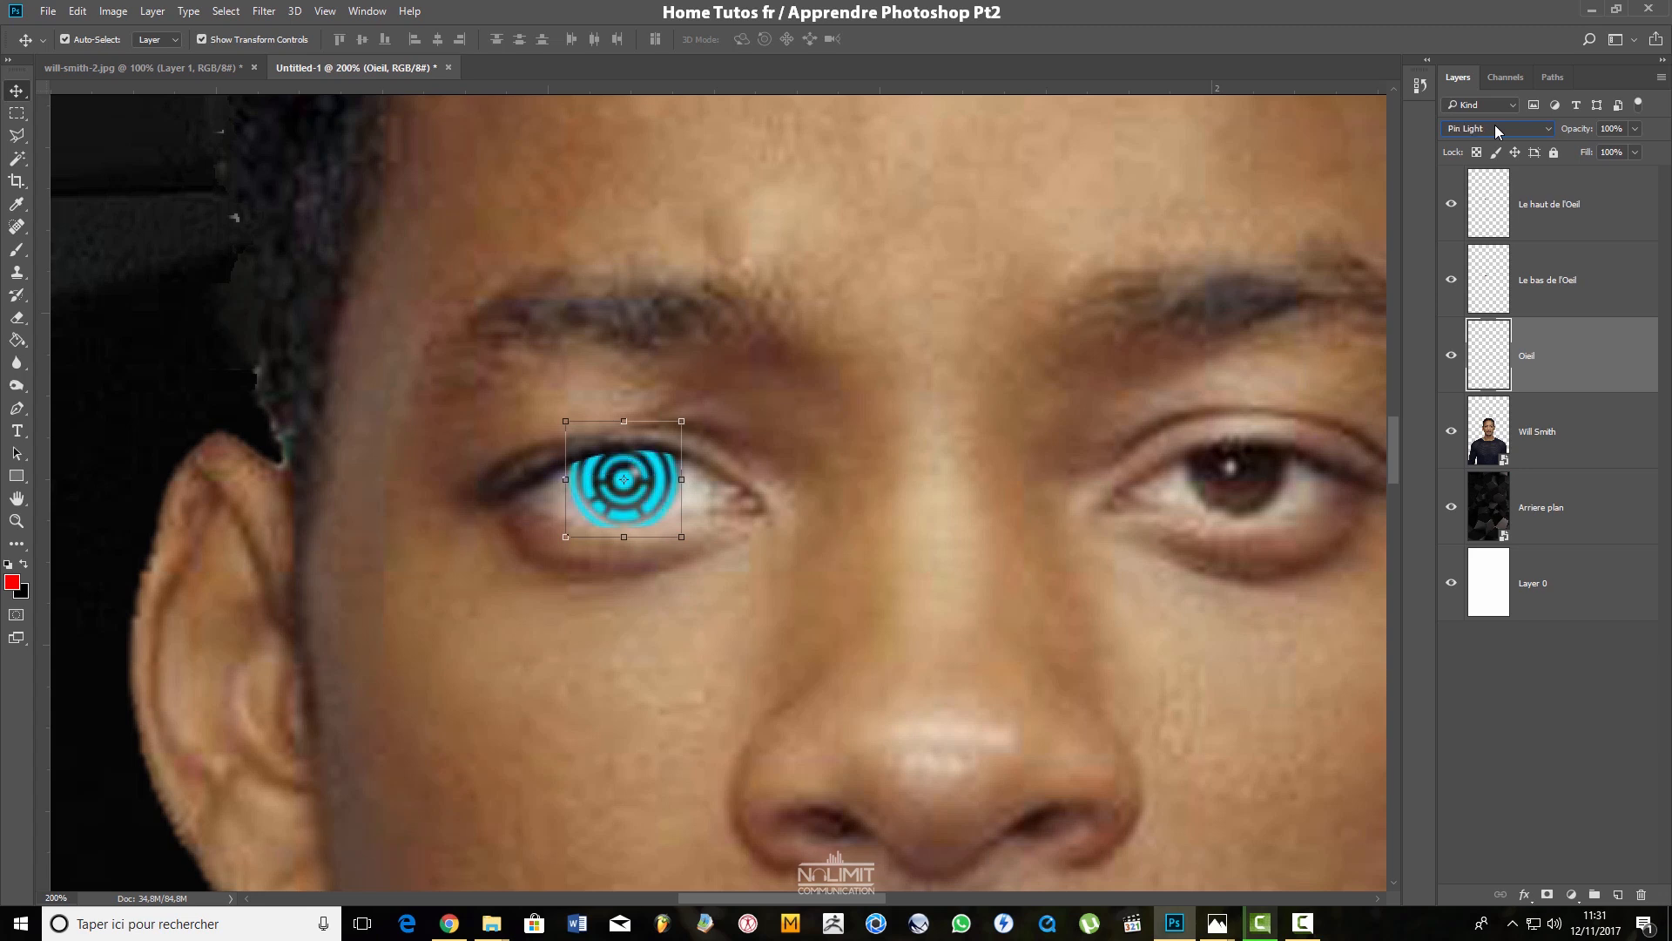
left_click(1497, 131)
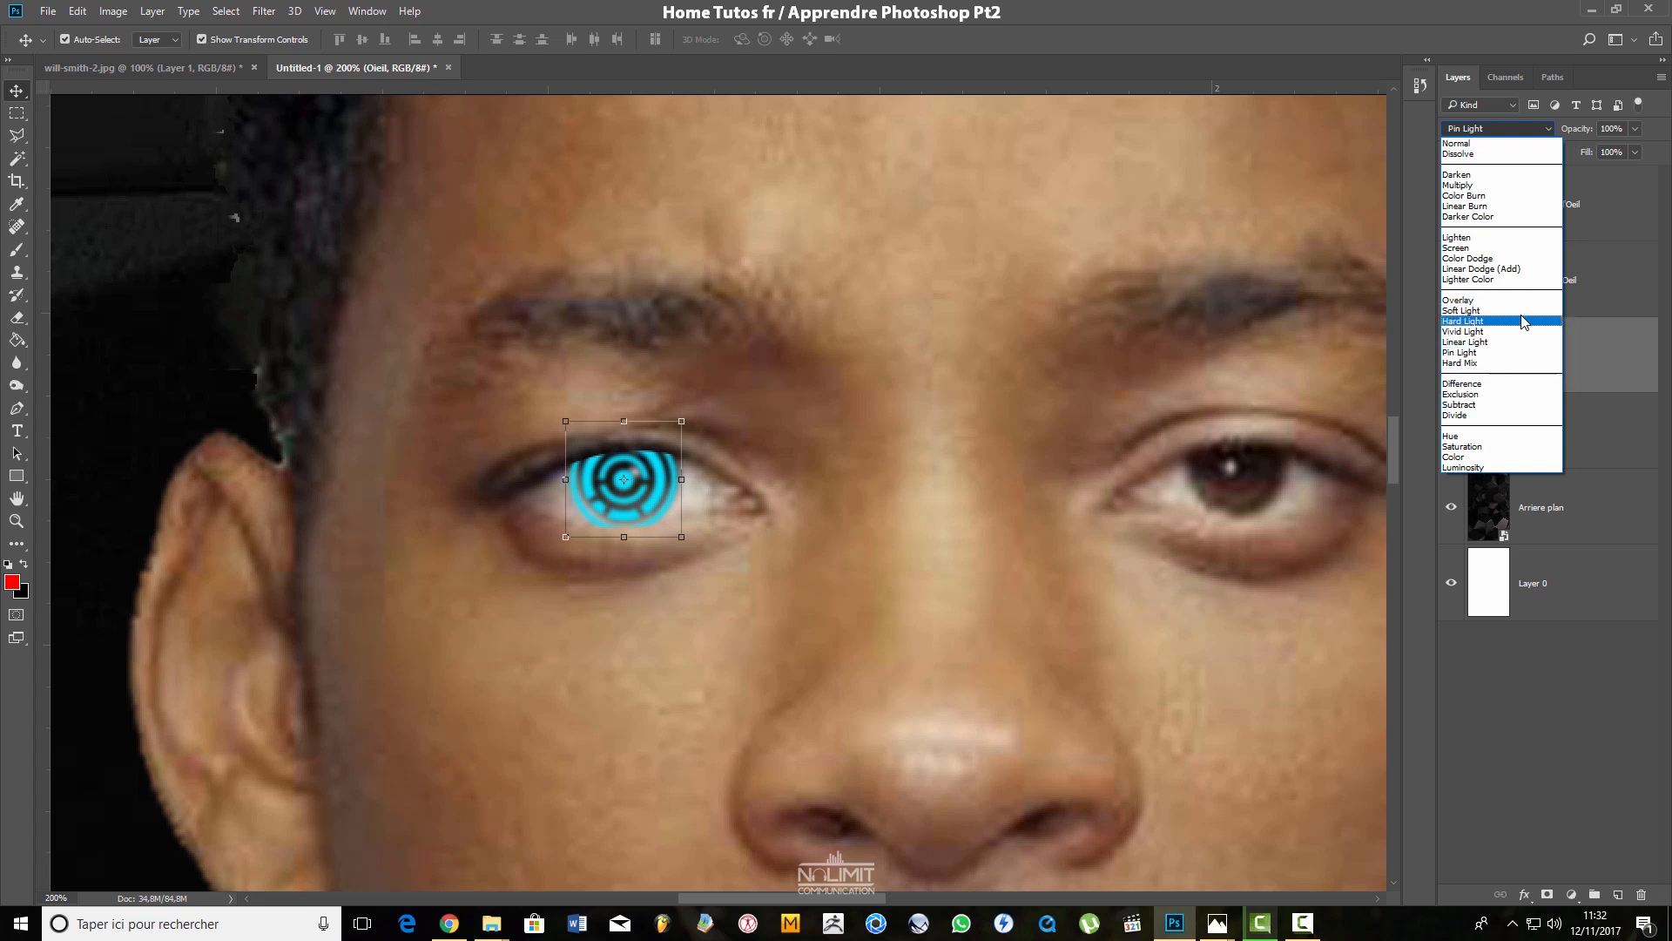
left_click(1469, 354)
Lower the Oieil layer's opacity to 50%
left_click_drag(1578, 130, 1552, 157)
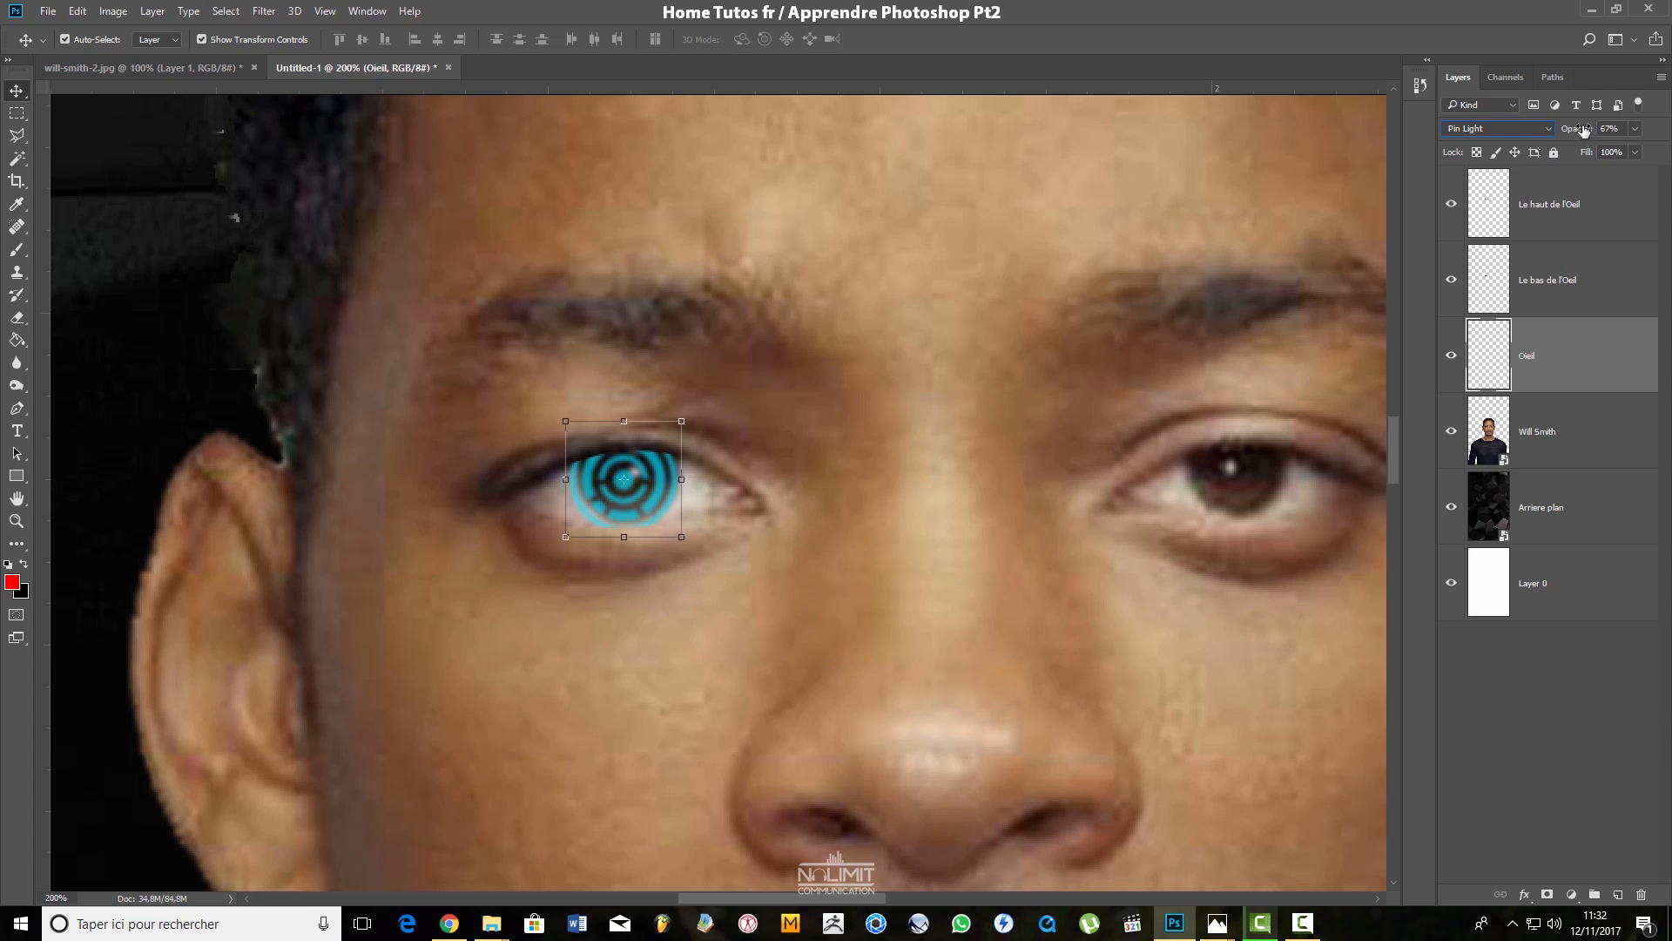
left_click_drag(1576, 131, 1563, 136)
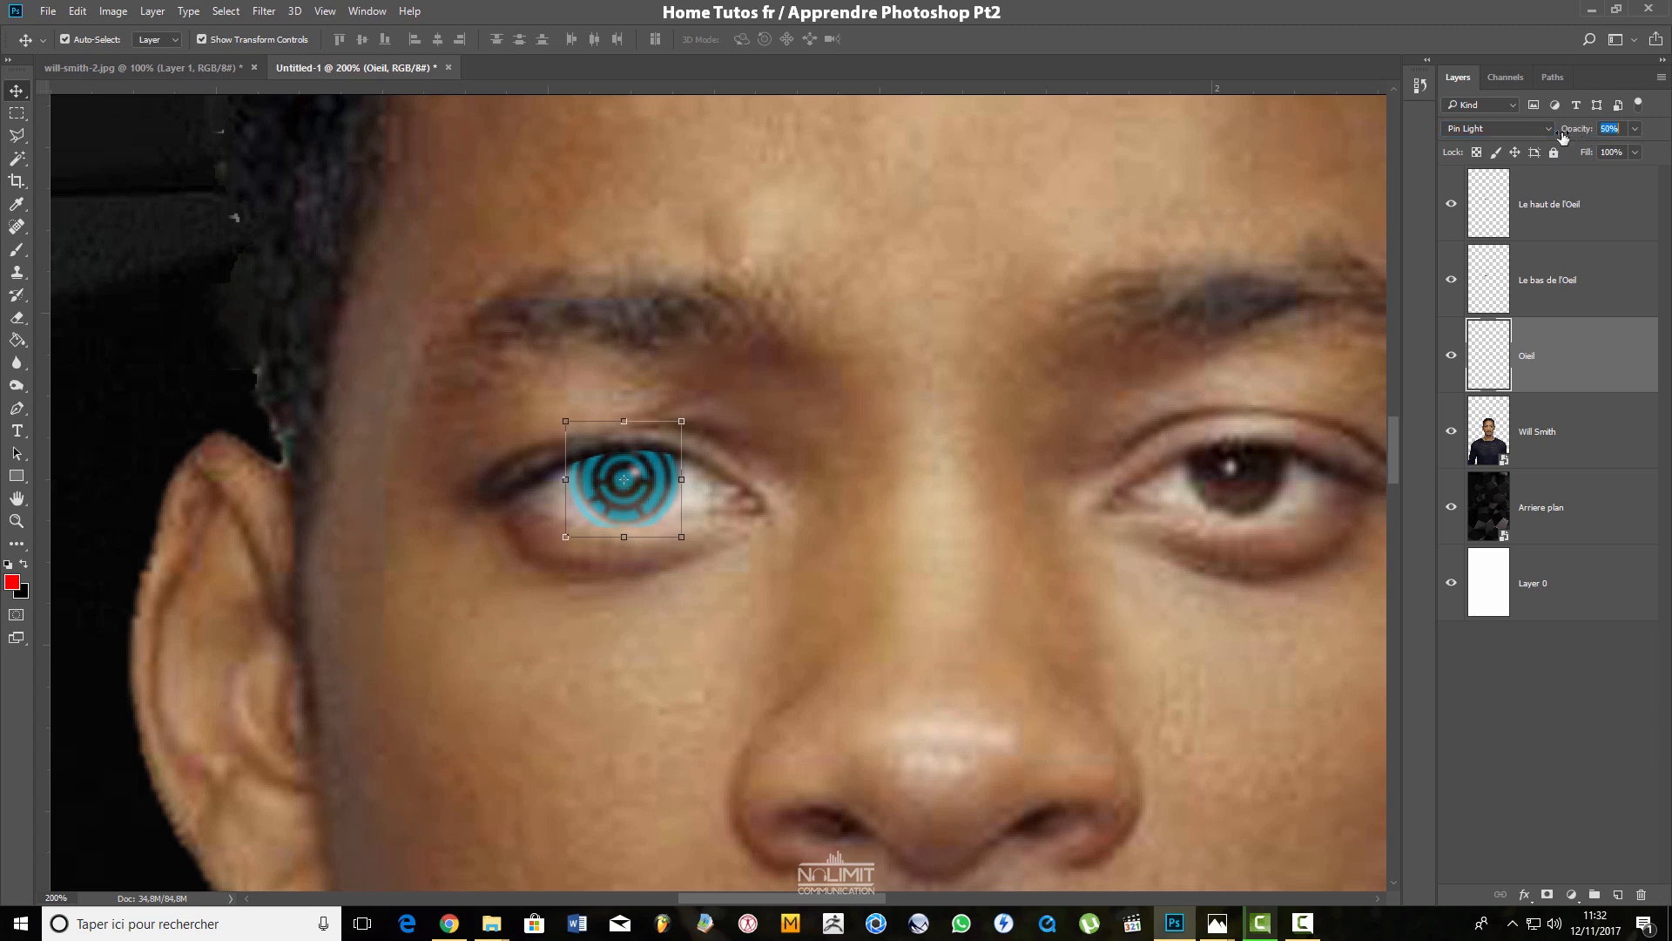
left_click(911, 330)
Examine how the cyan robotic eye blends with the face, both in the overall composite and up close
key("ctrl+minus")
key("ctrl+minus")
key("ctrl+minus")
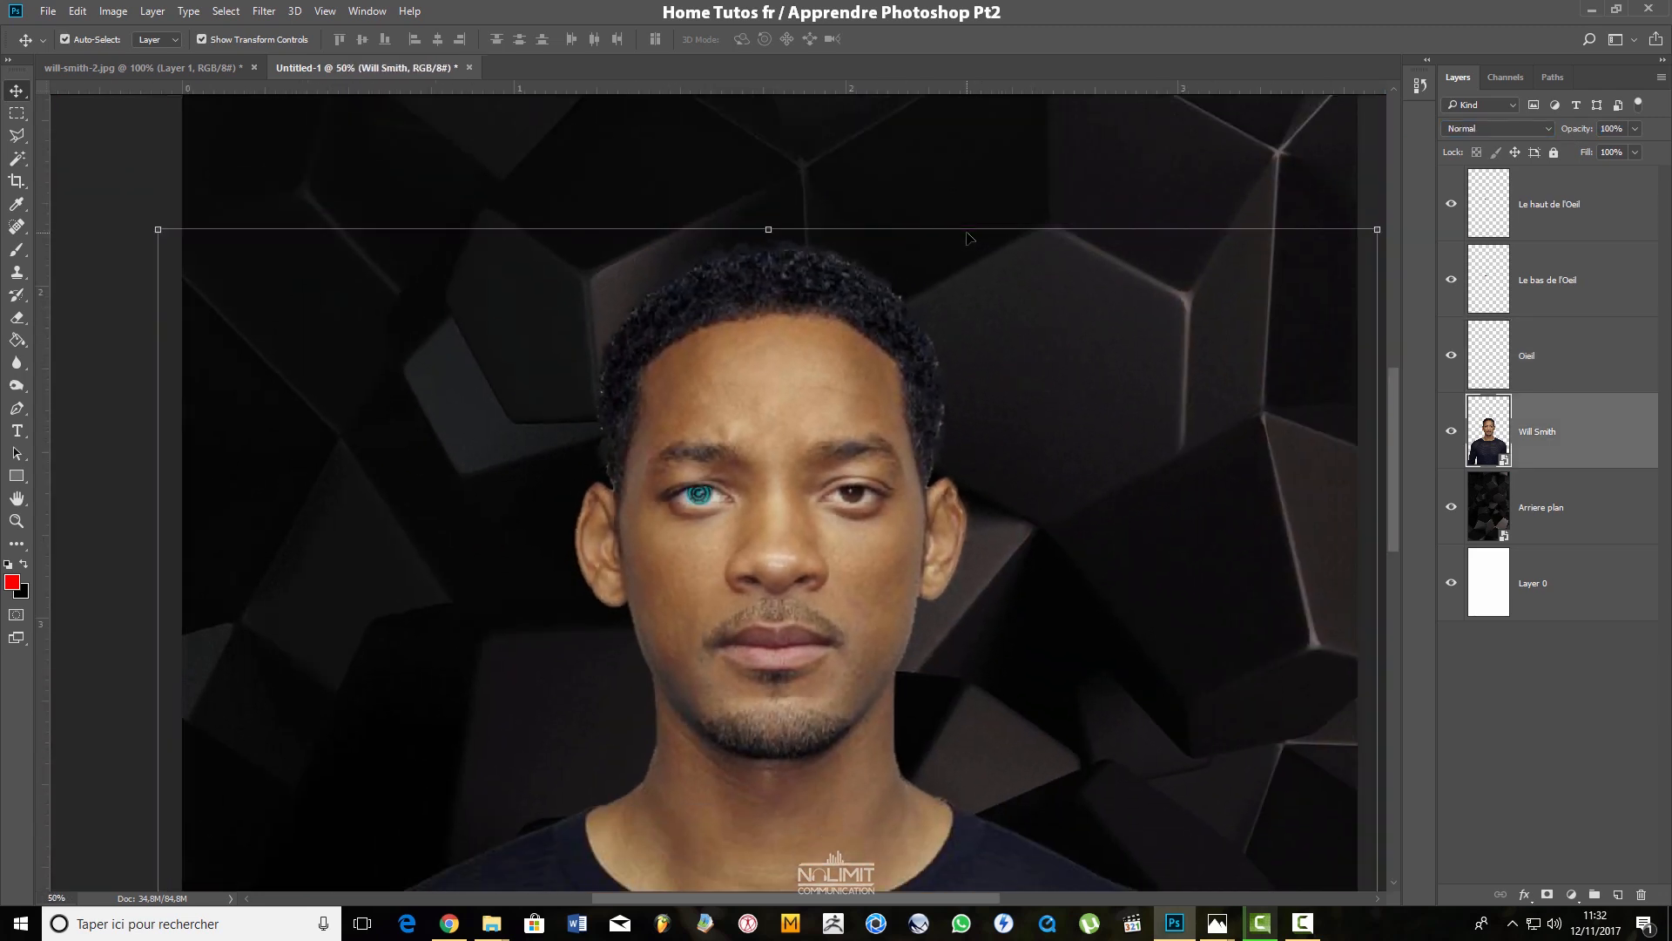
left_click_drag(780, 585, 760, 520)
key("ctrl+plus")
key("ctrl+plus")
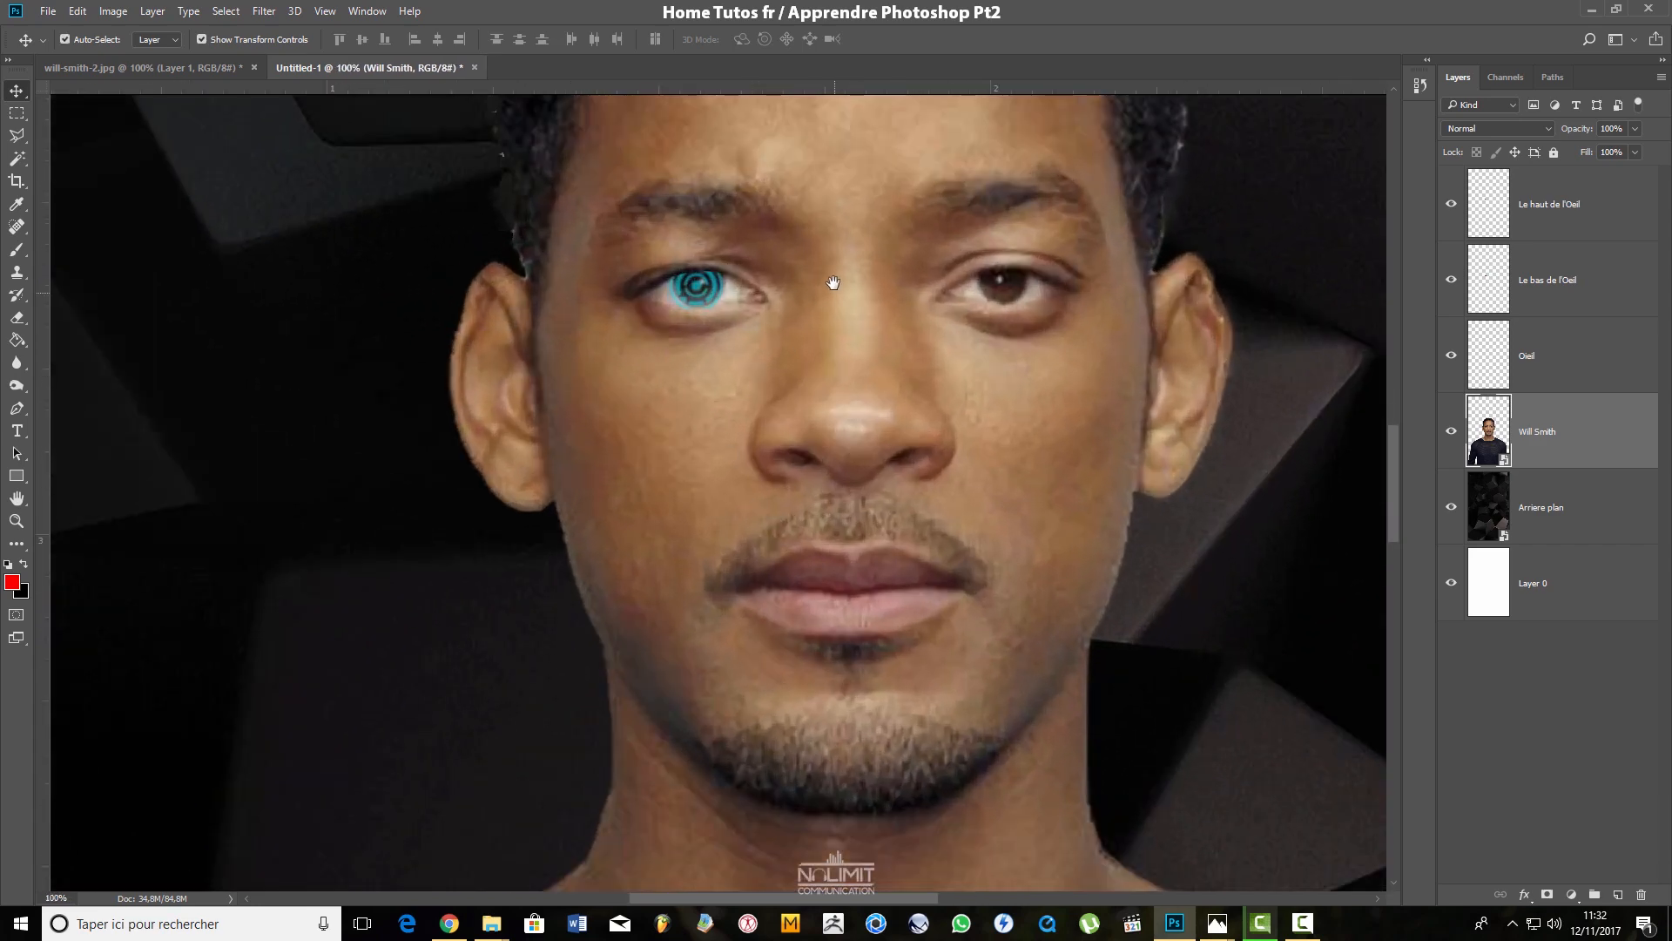
left_click_drag(832, 282, 745, 428)
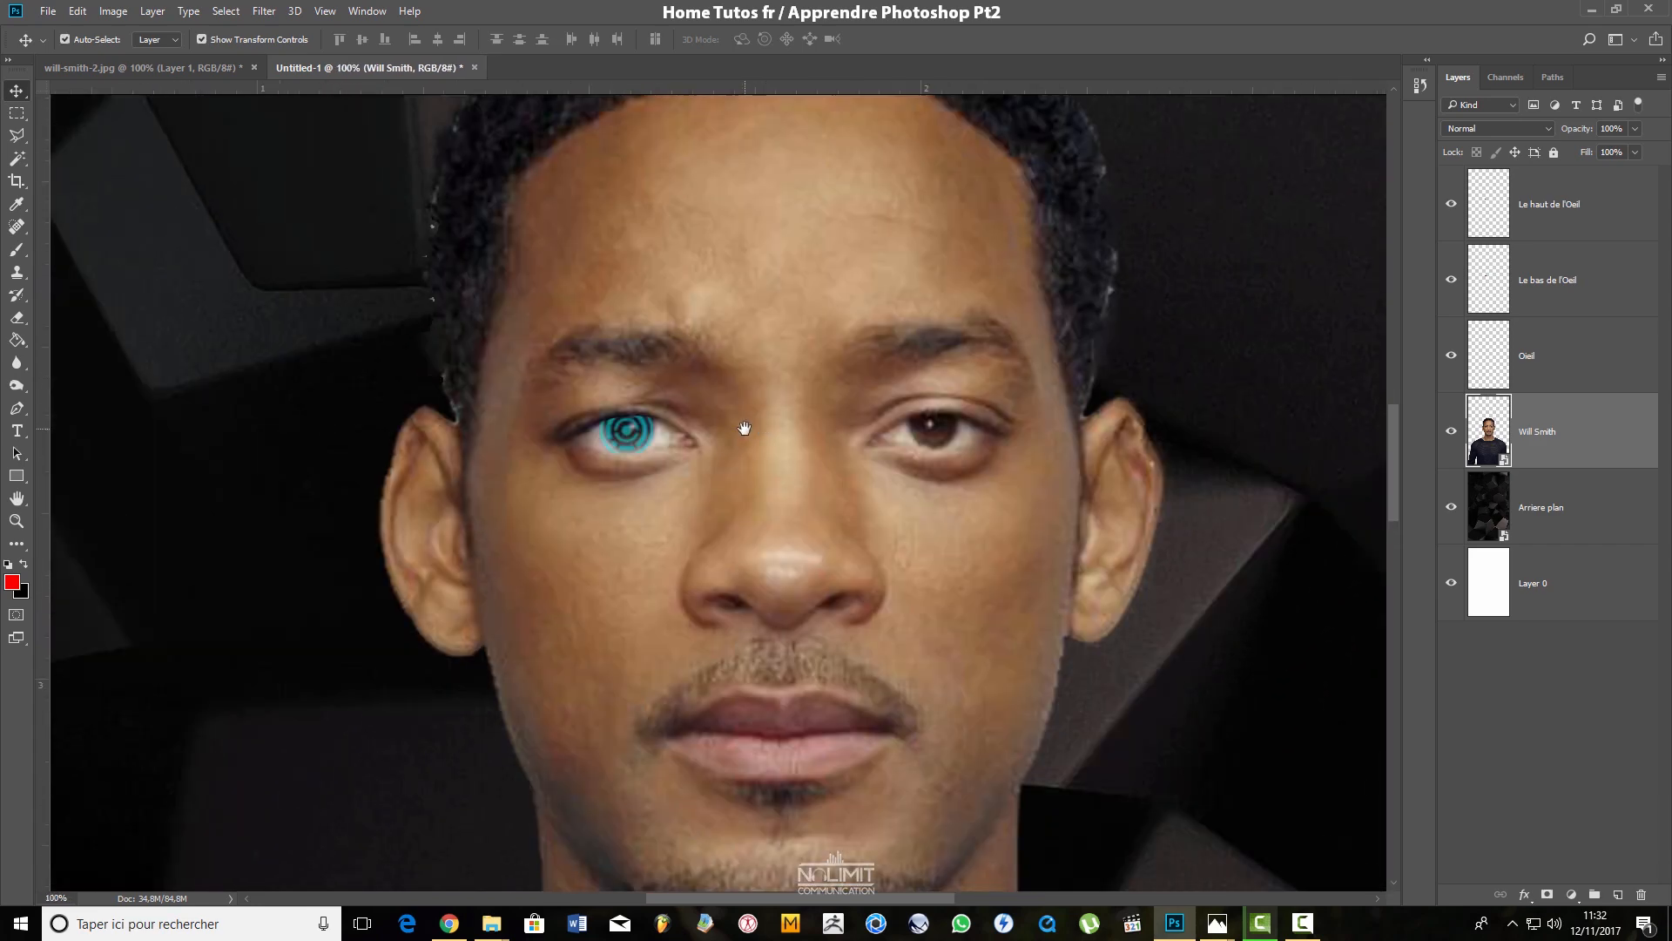
key("ctrl+minus")
key("ctrl+minus")
key("ctrl+minus")
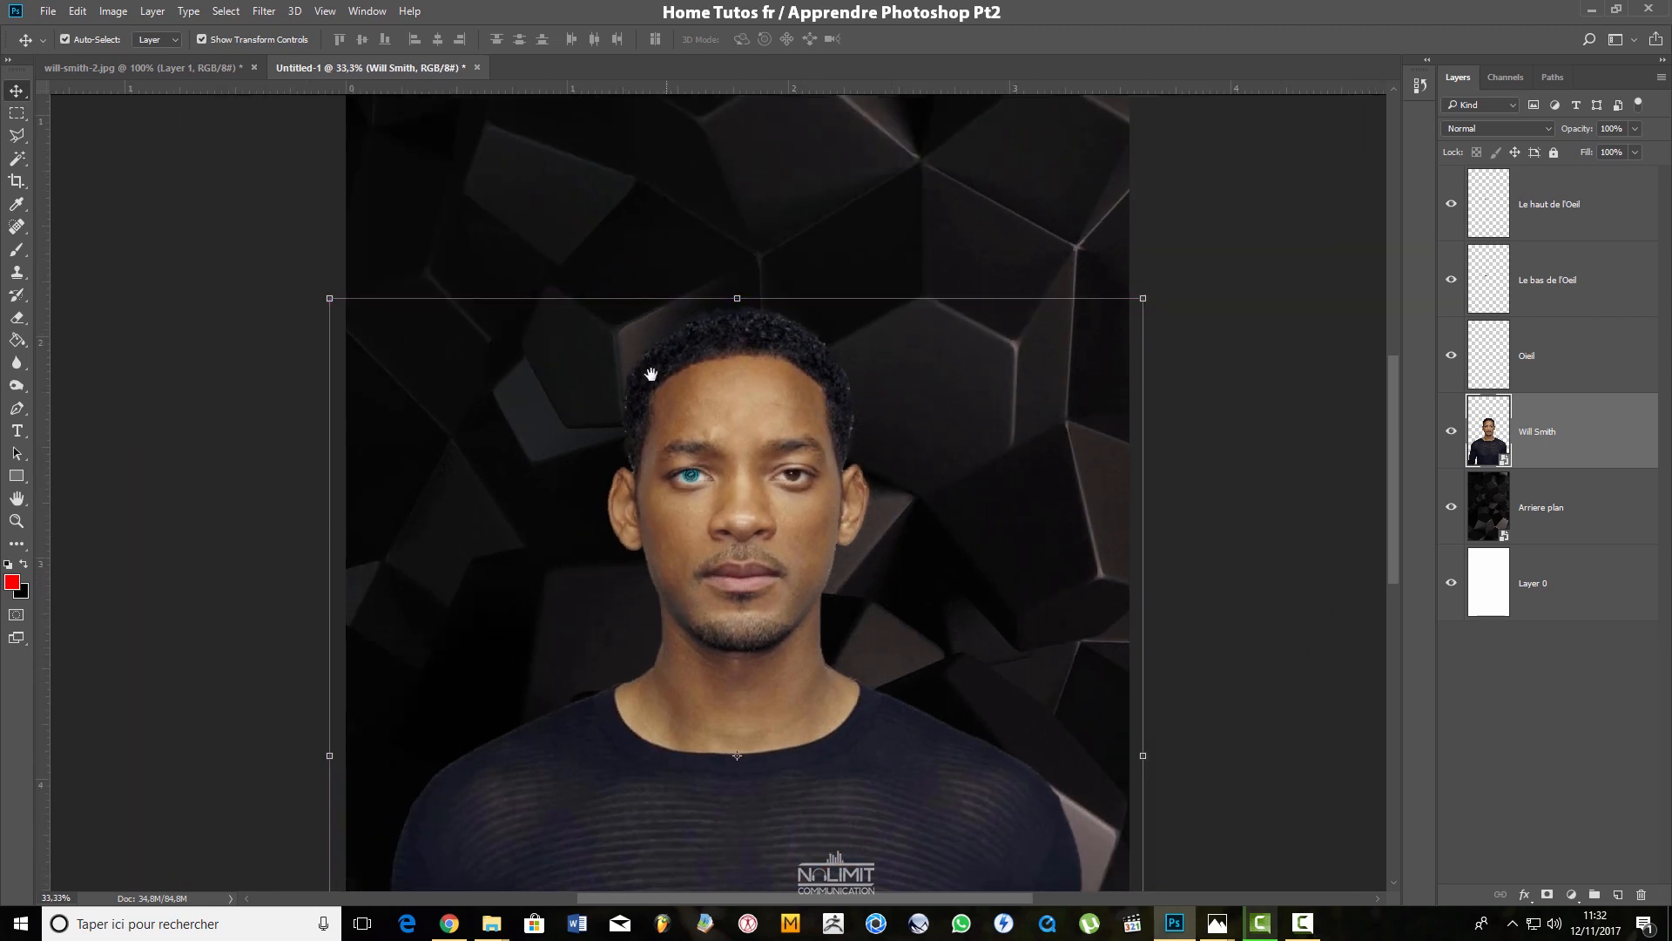
scroll(665, 344, "down", 3)
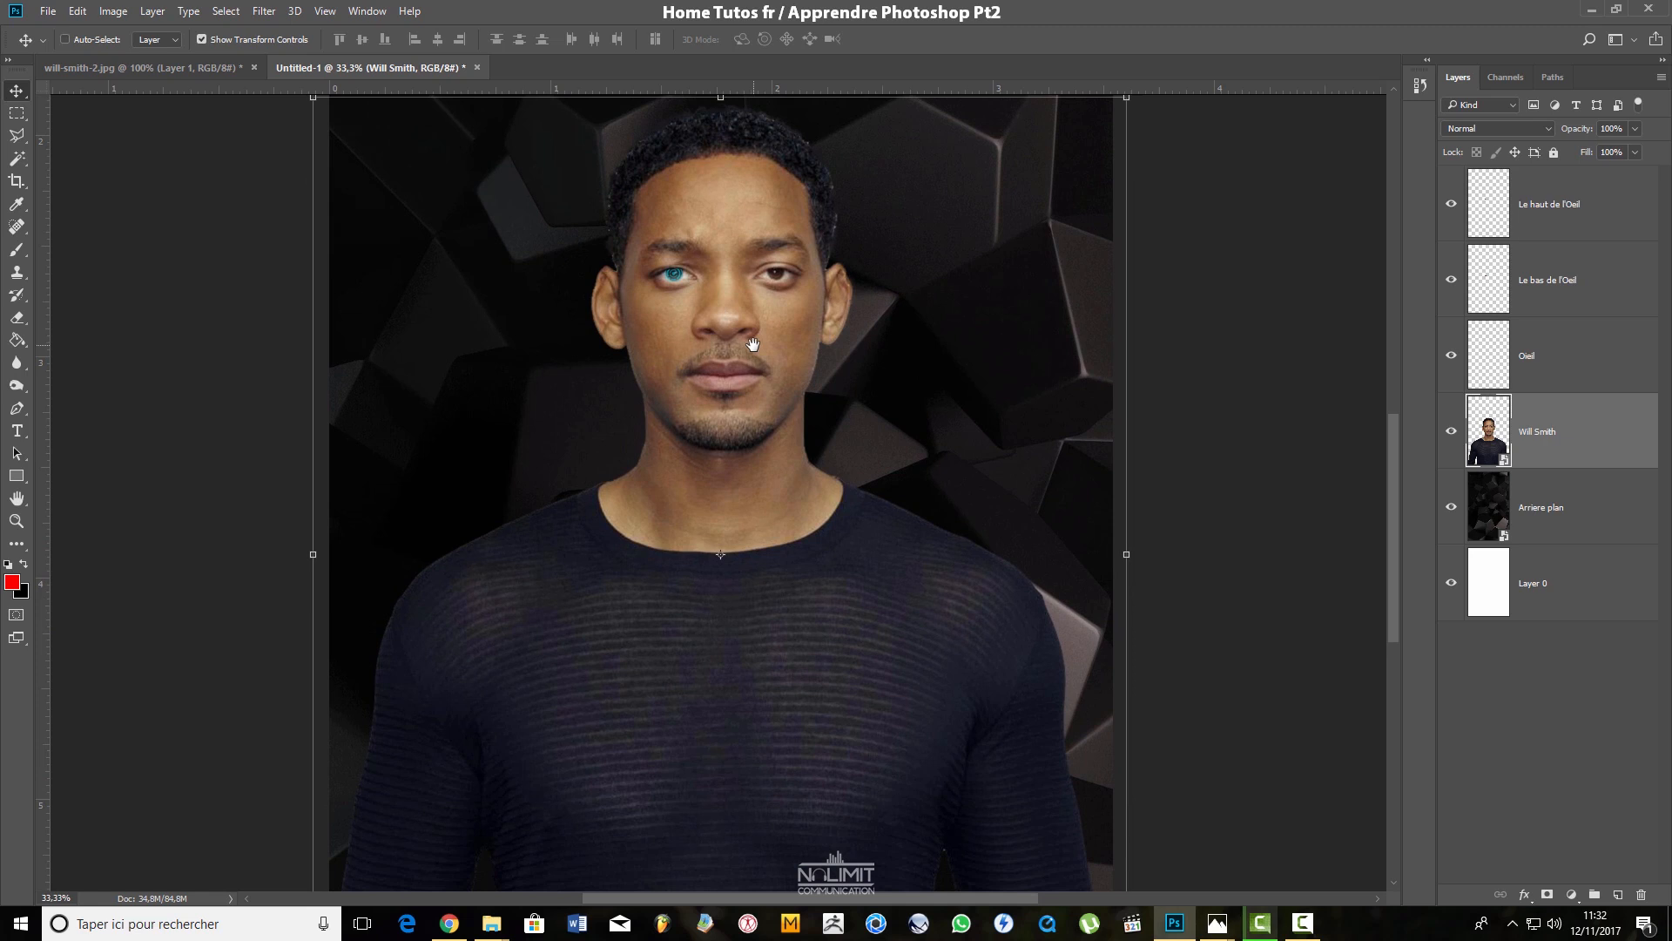
key("ctrl+minus")
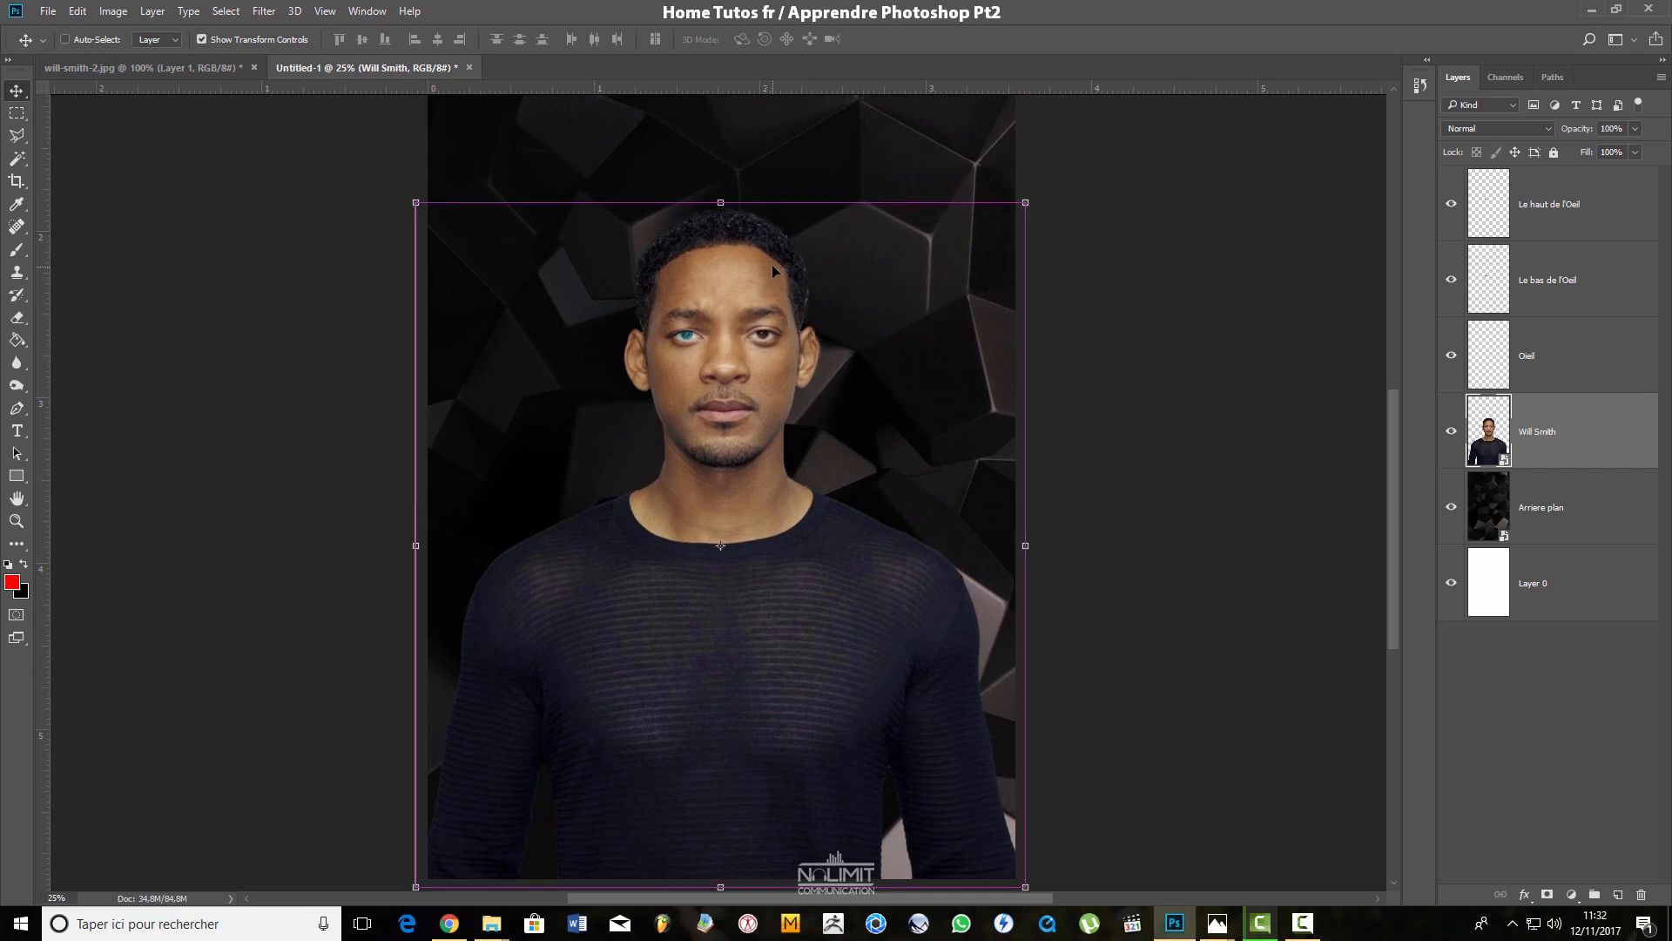
key("ctrl+plus")
key("ctrl+plus")
key("ctrl+plus")
key("ctrl+plus")
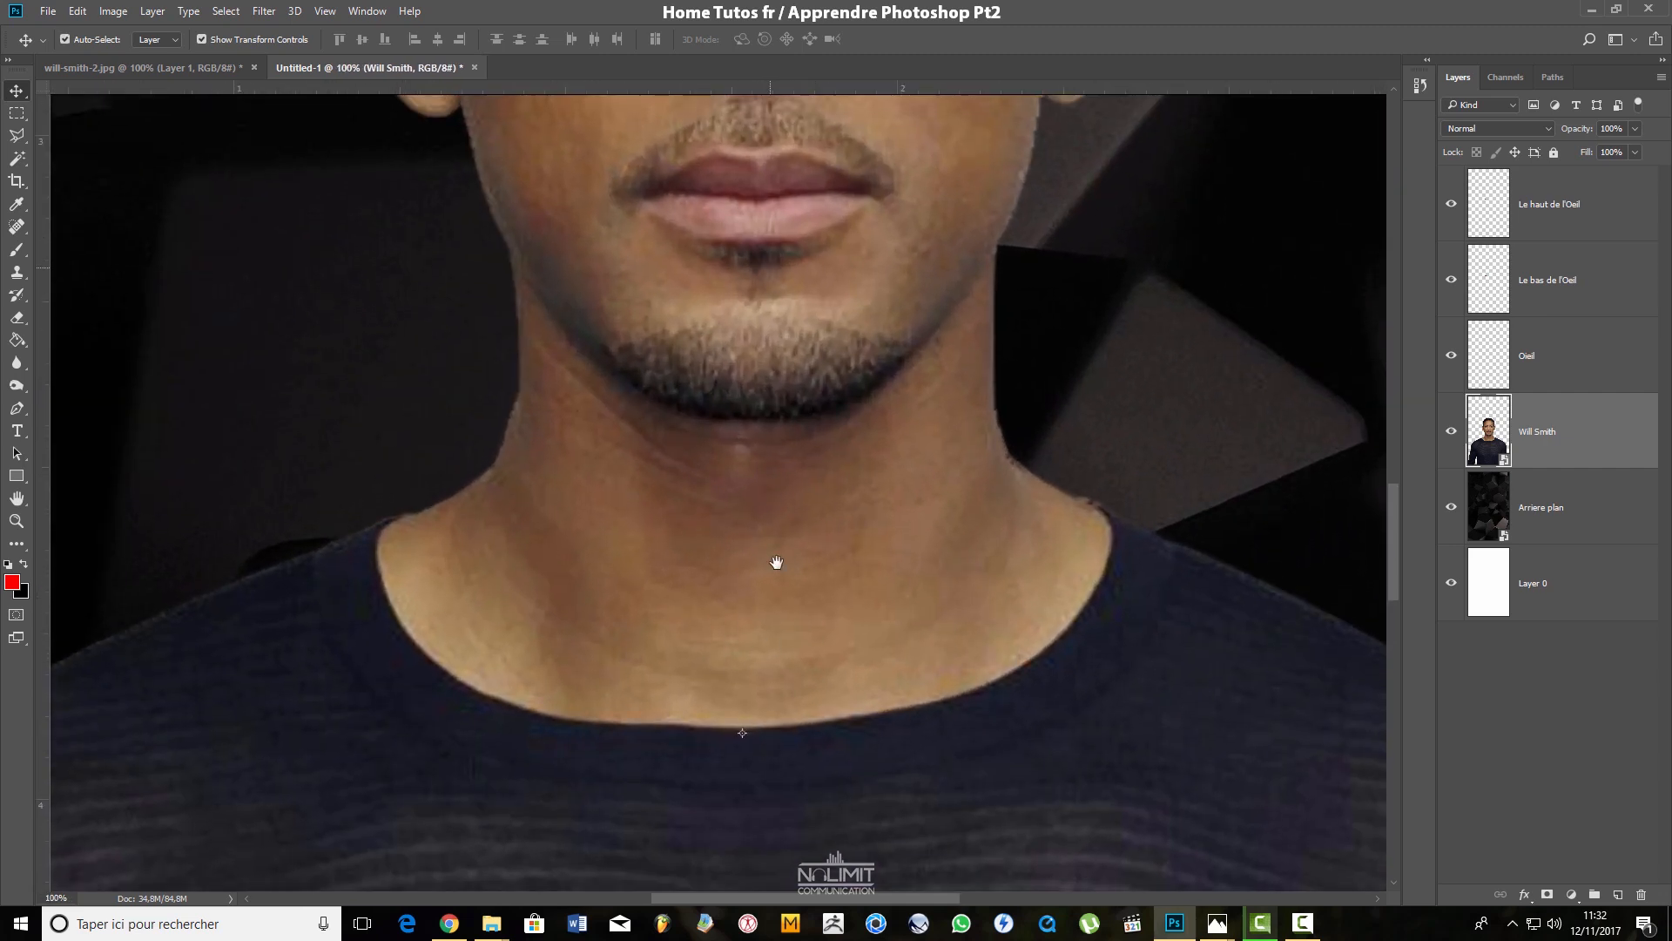
left_click_drag(772, 264, 714, 649)
key("ctrl+plus")
key("ctrl+plus")
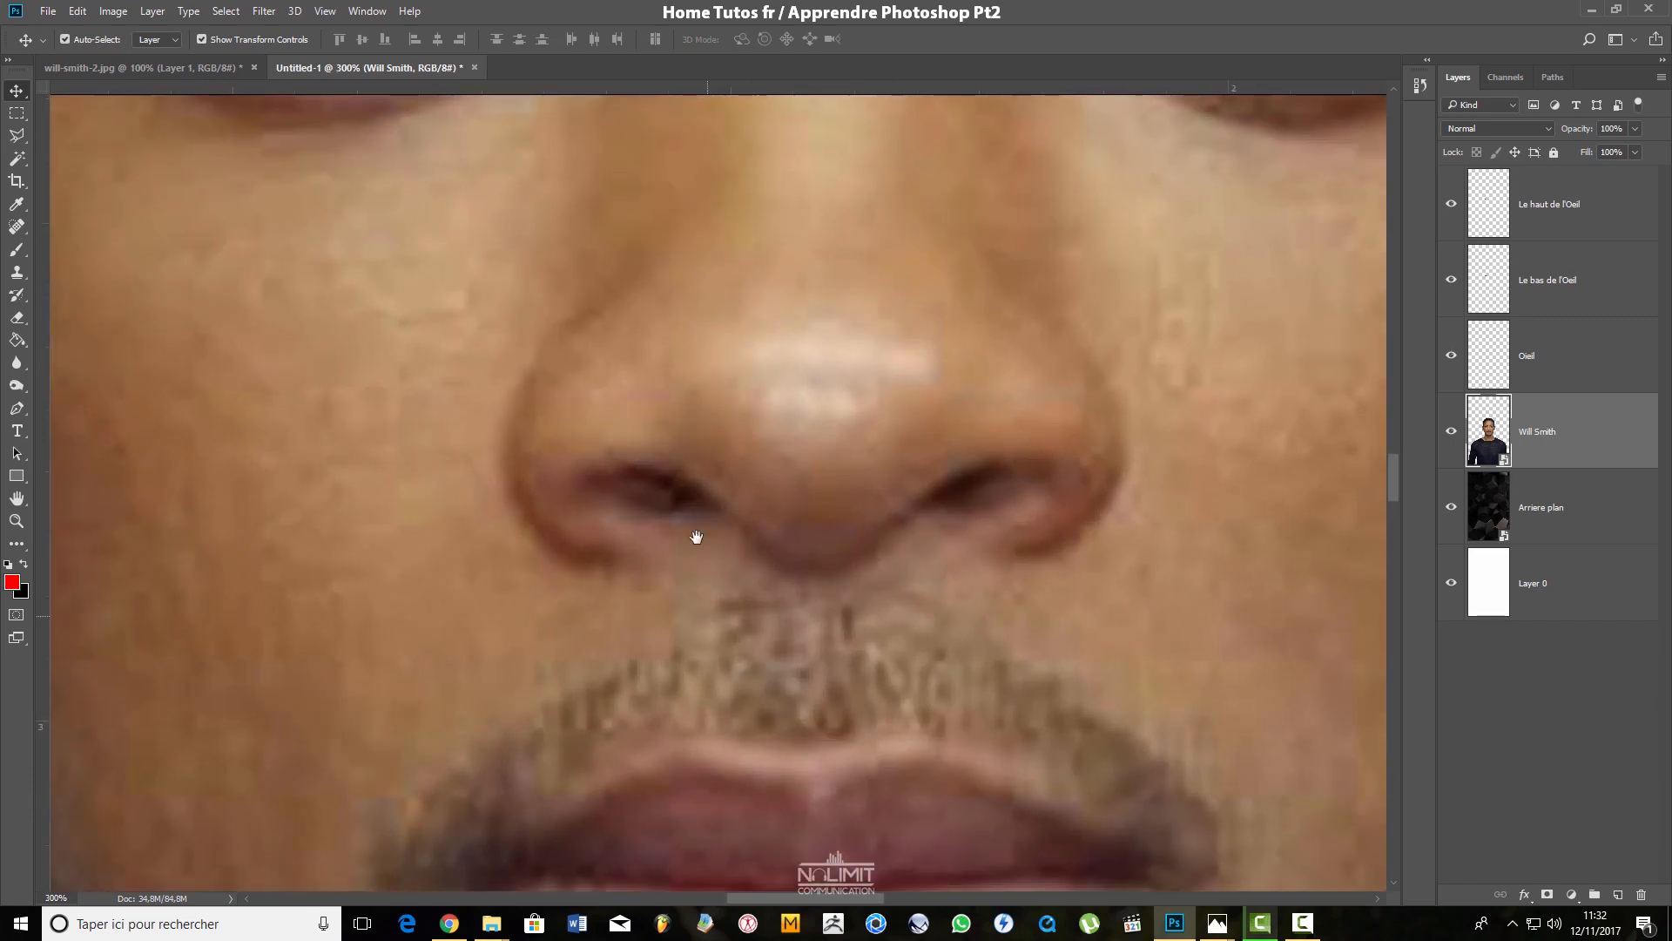
left_click_drag(640, 292, 769, 765)
left_click_drag(729, 439, 761, 662)
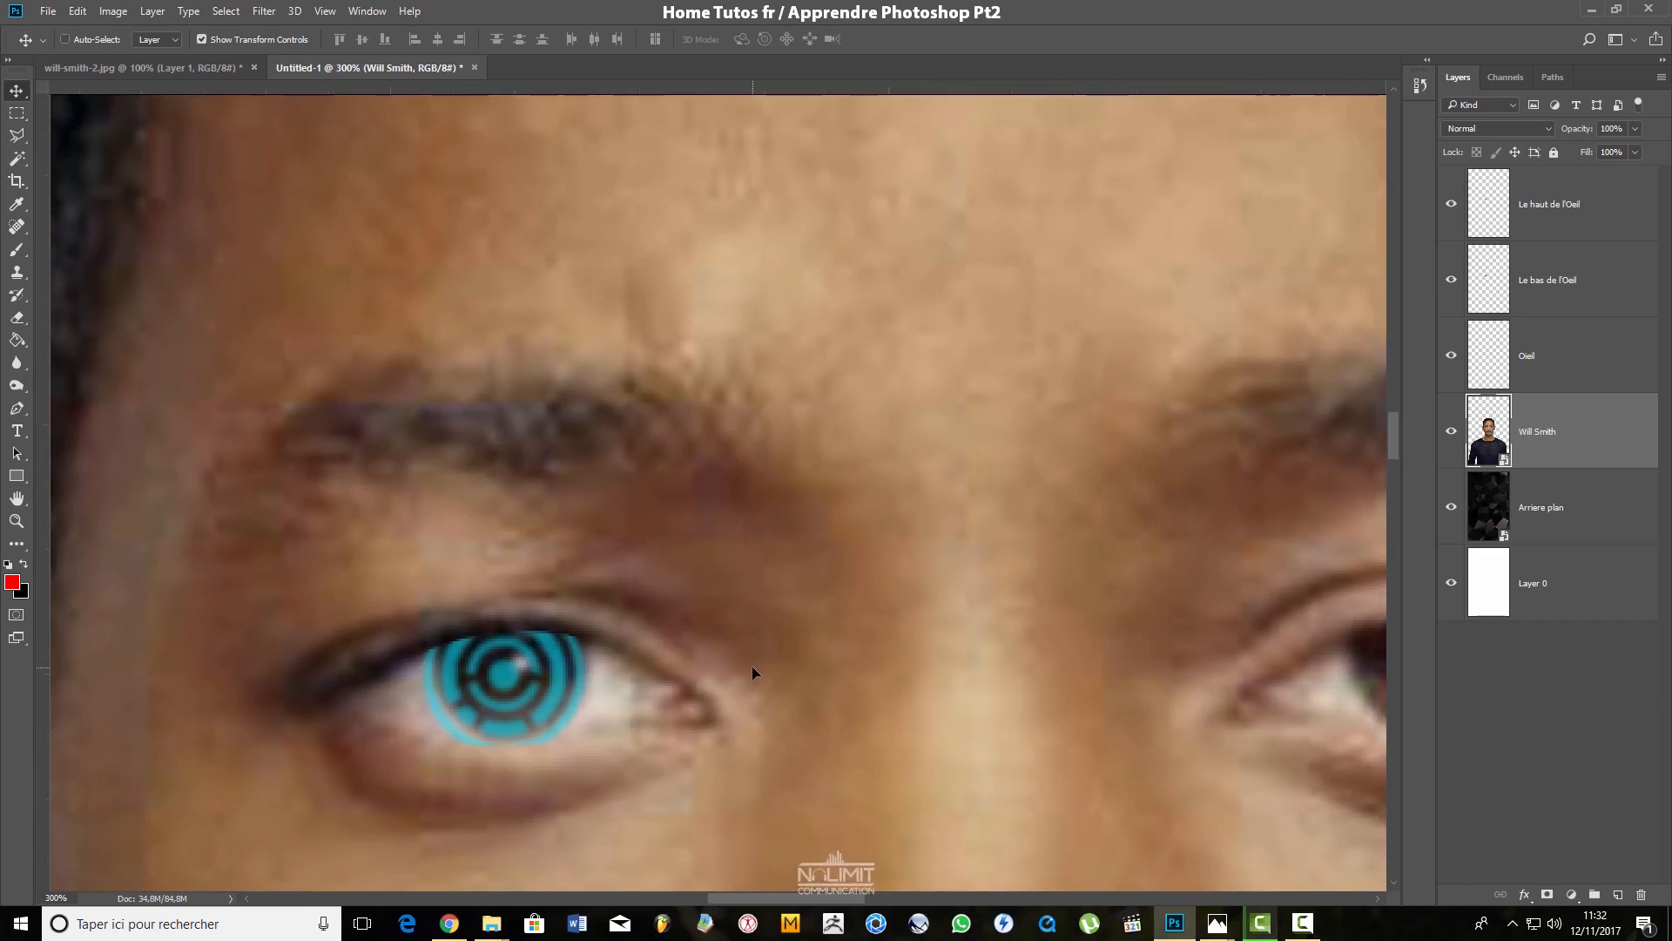
Add a layer mask to the Oieil layer
key("ctrl+plus")
left_click_drag(739, 688, 963, 313)
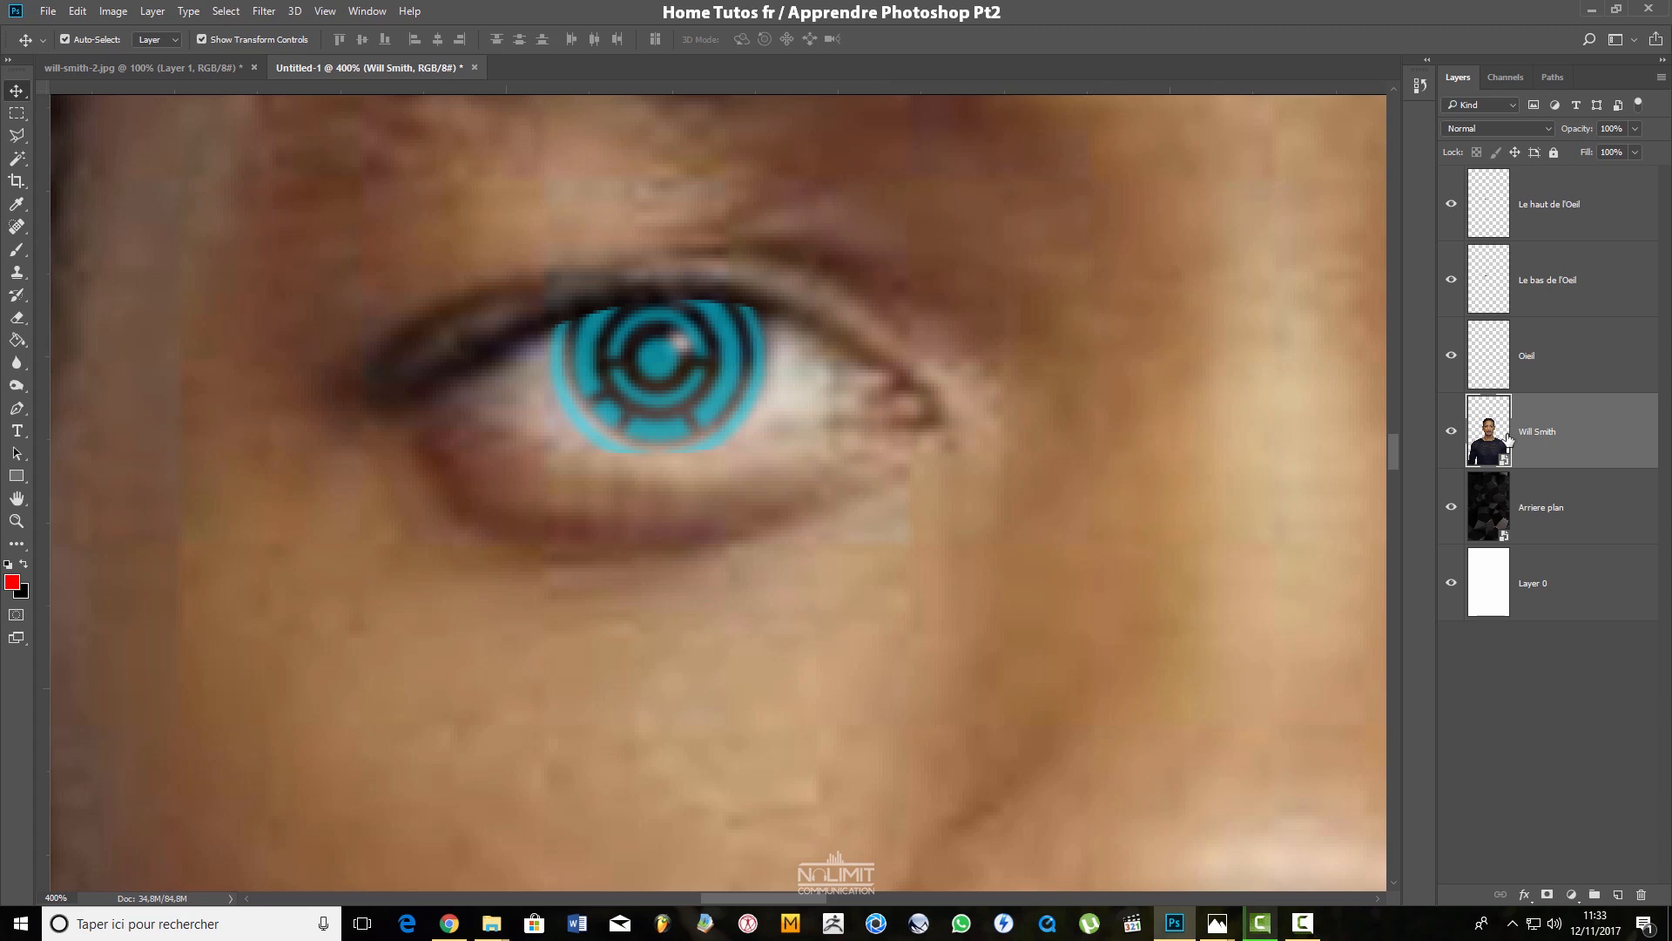
left_click(1585, 353)
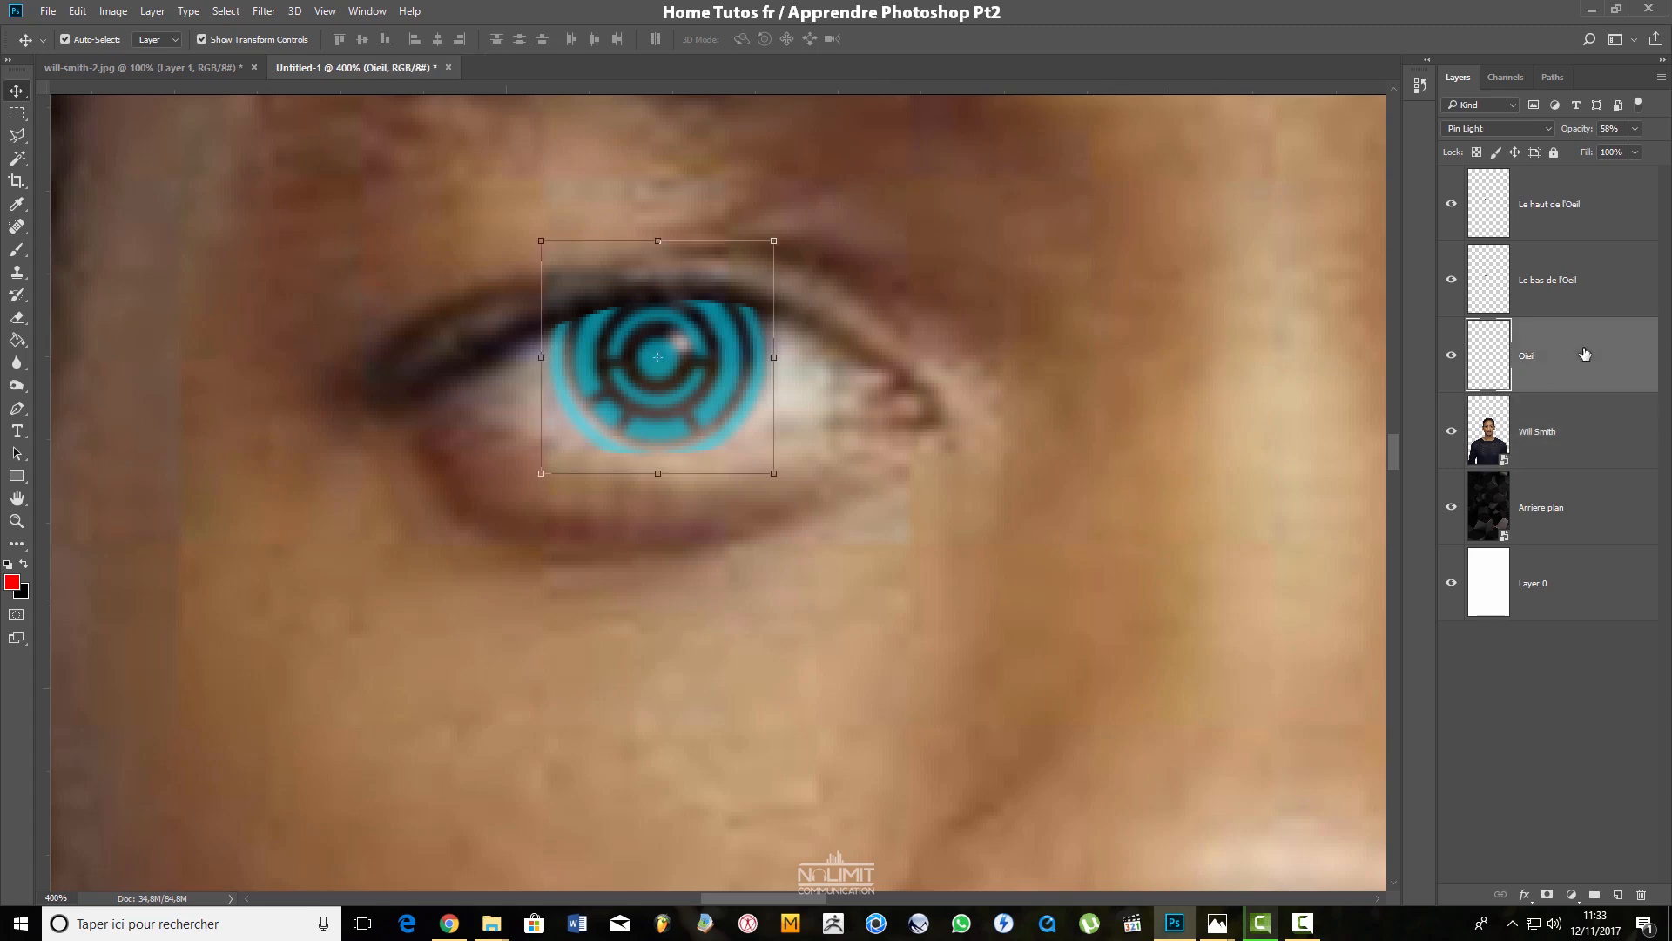
left_click(1548, 895)
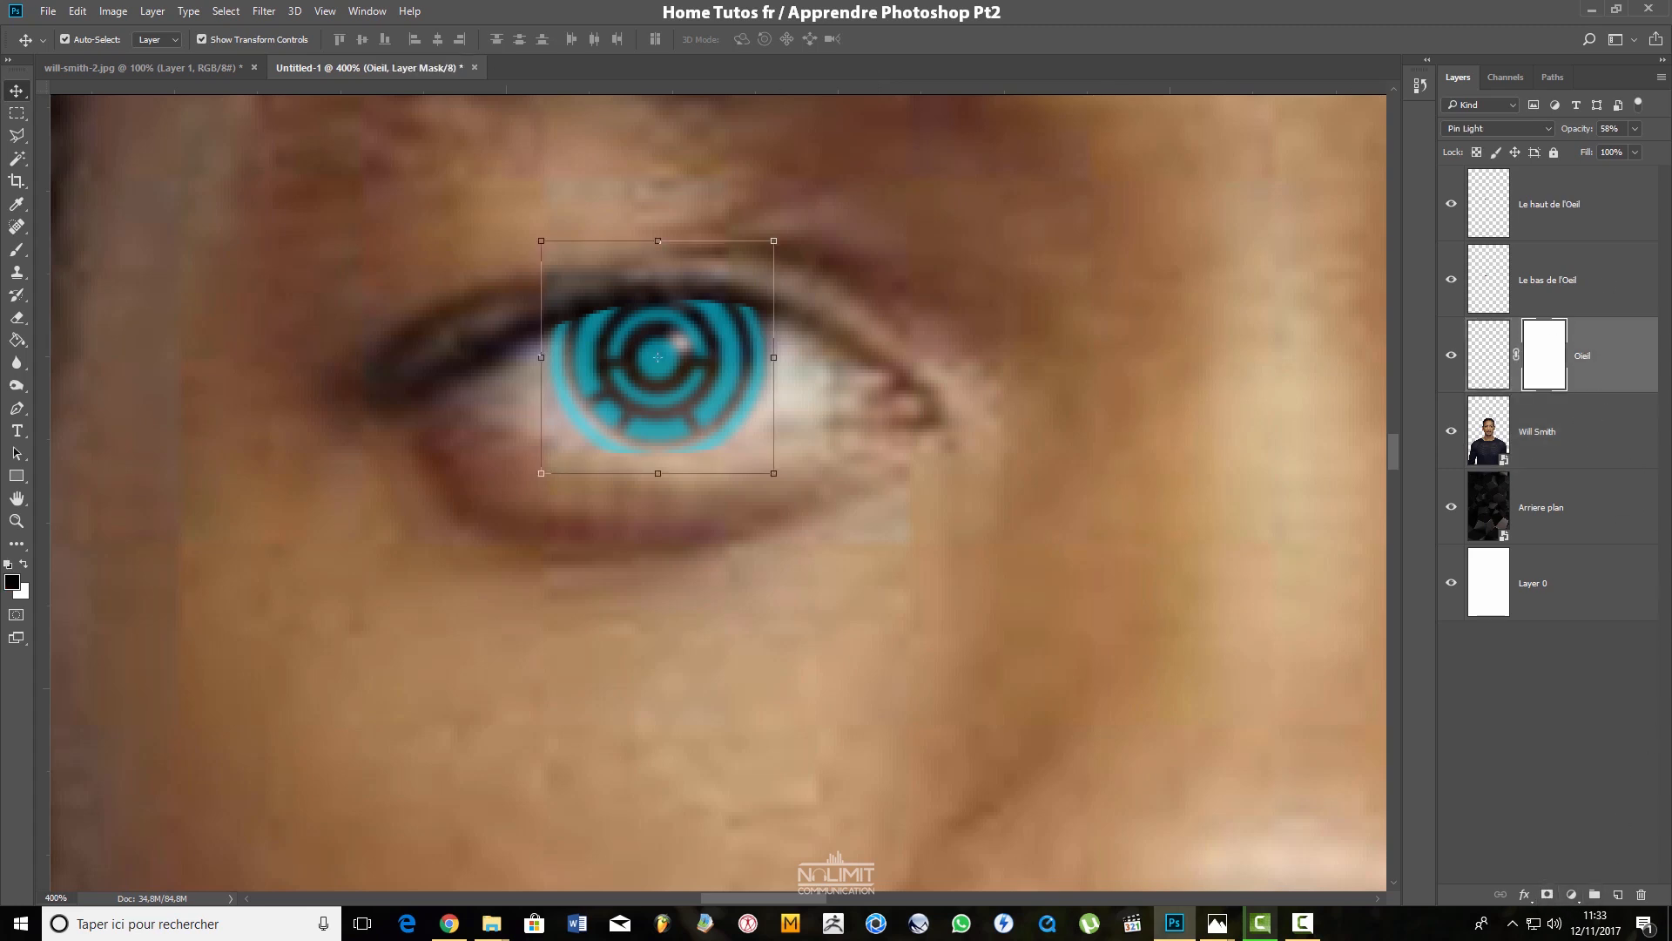
left_click(16, 250)
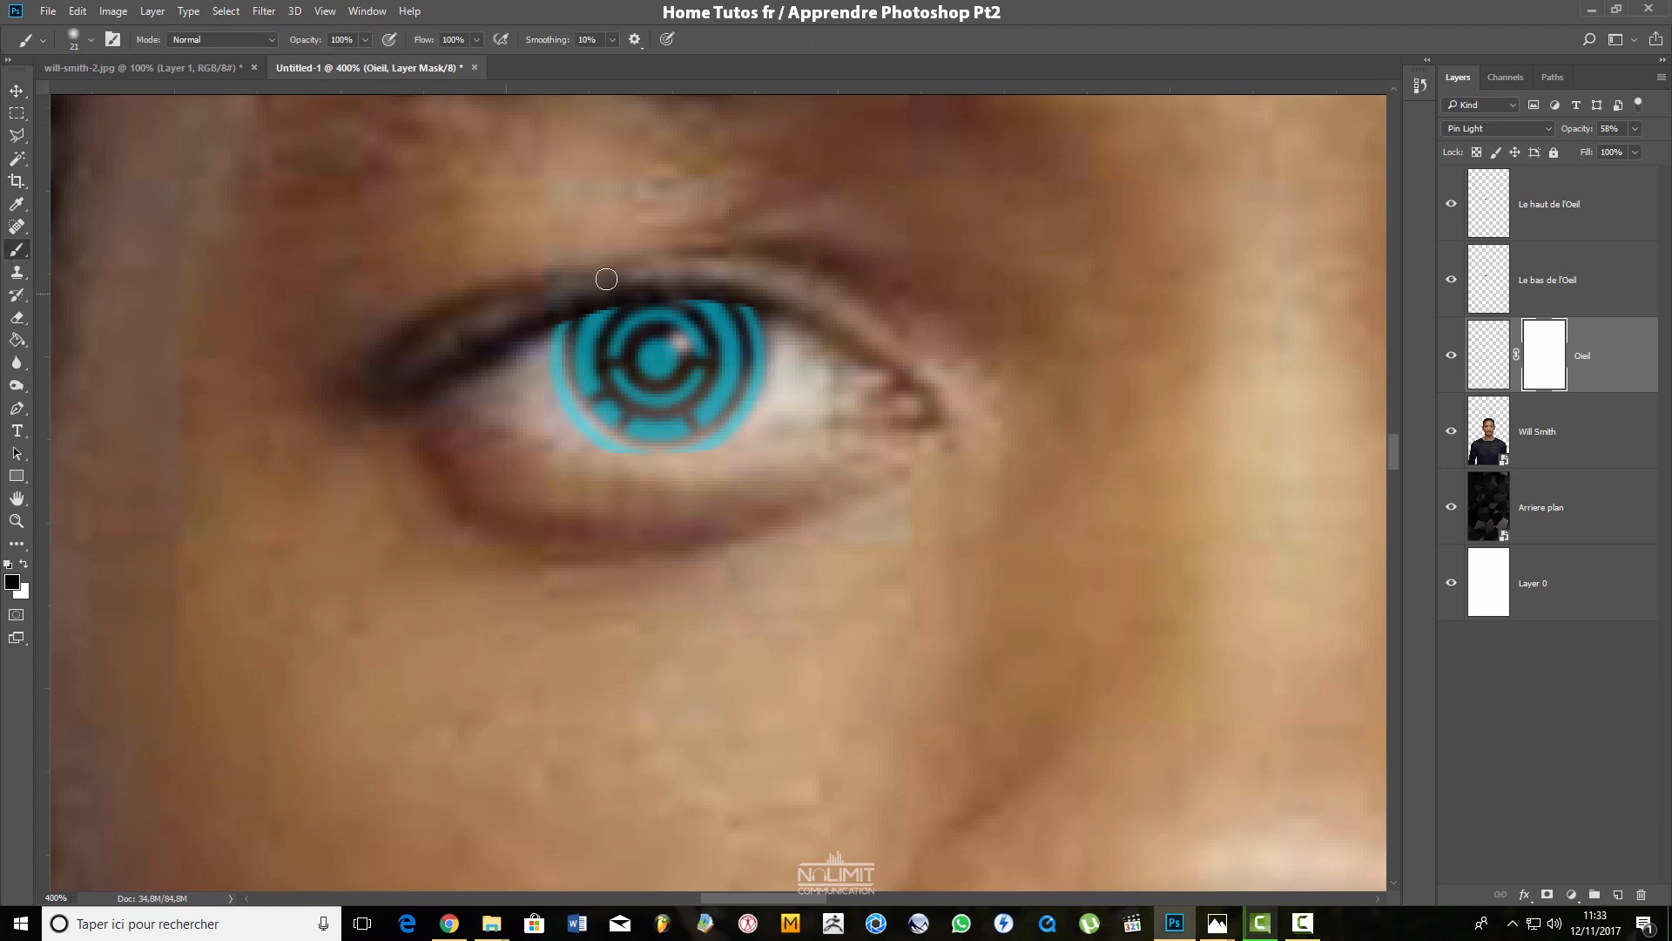
right_click(643, 380)
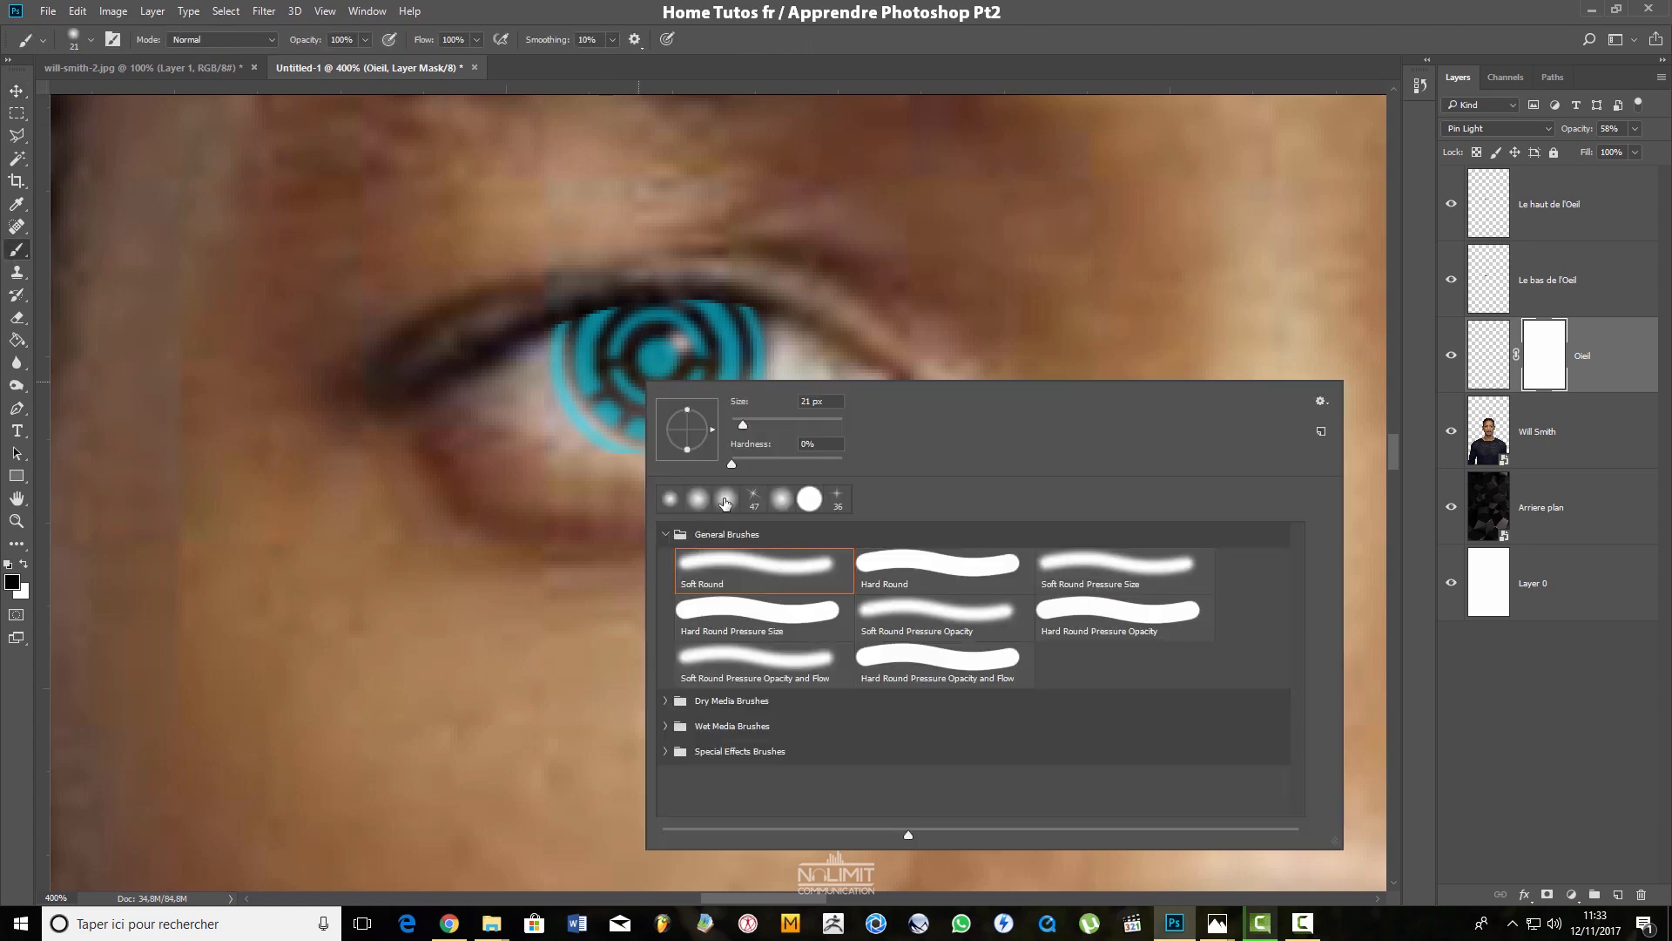
left_click(724, 499)
mouse_move(800, 419)
left_mouse_down()
mouse_move(766, 421)
mouse_move(793, 420)
left_mouse_up()
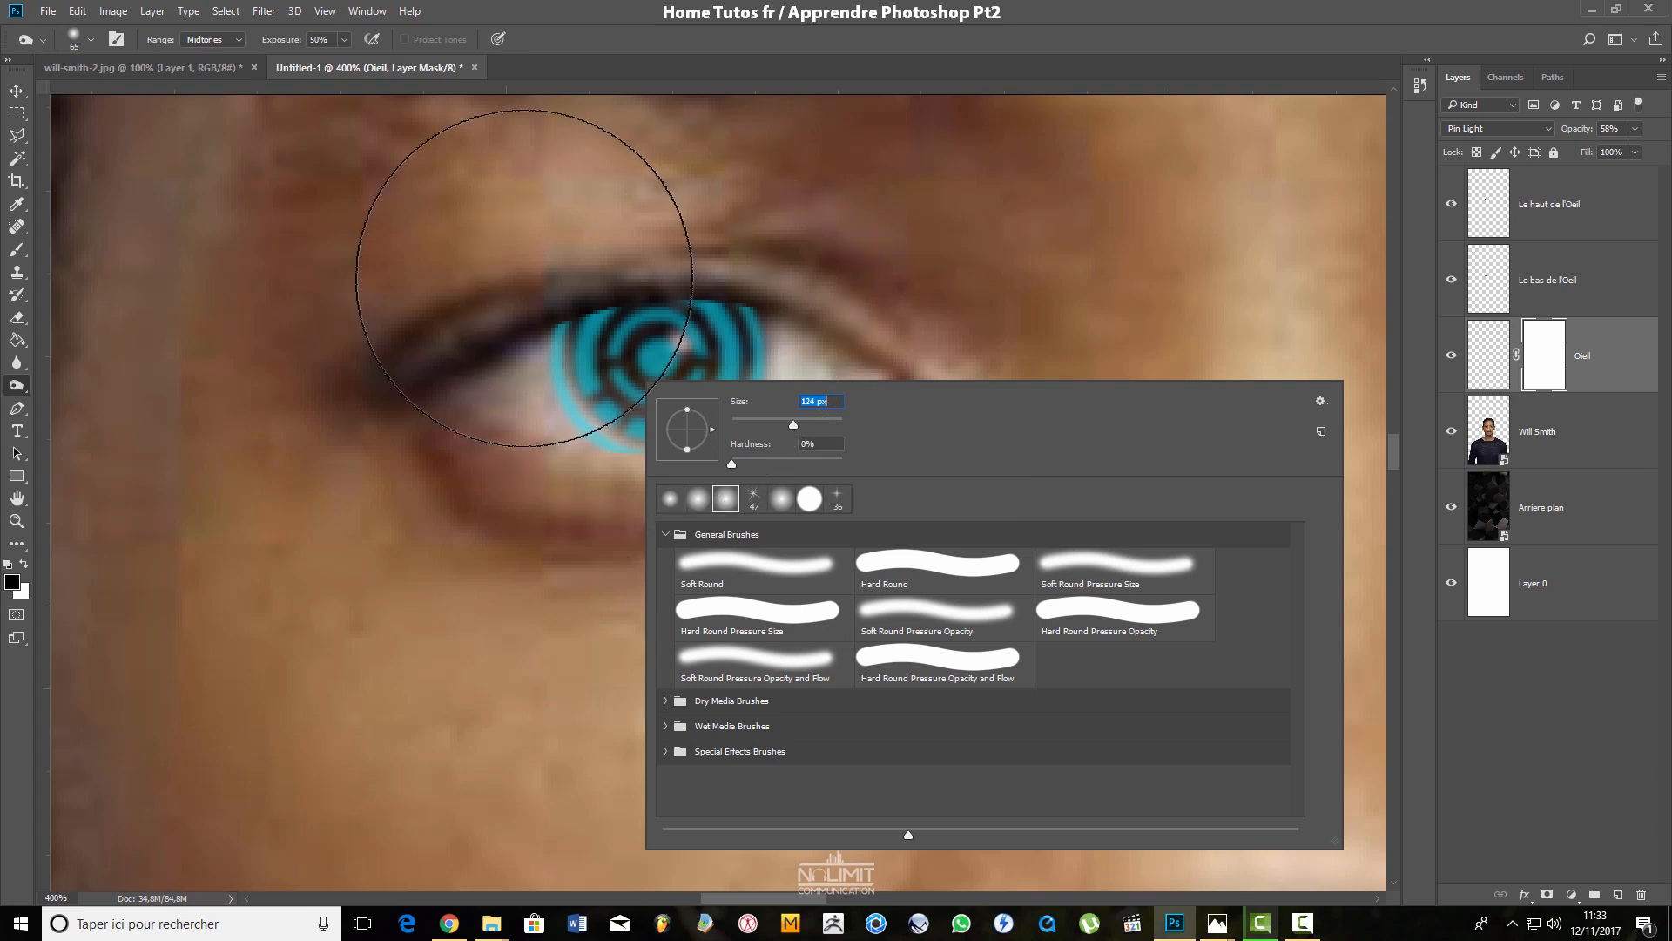
left_click(782, 422)
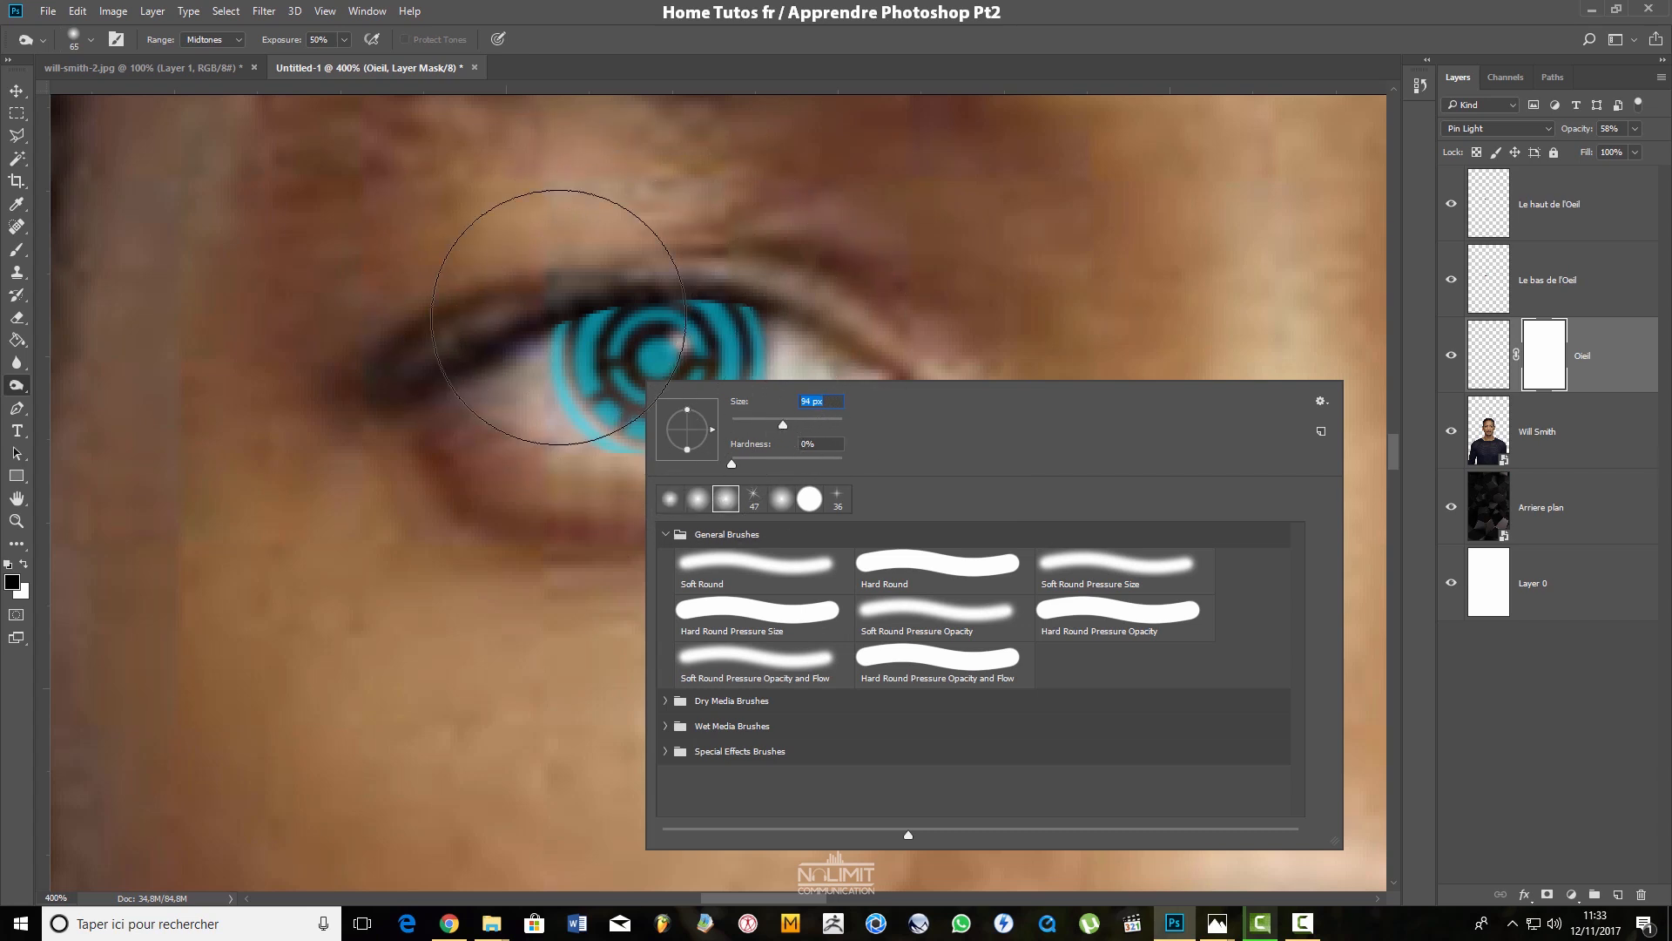
left_click(761, 420)
left_click(418, 217)
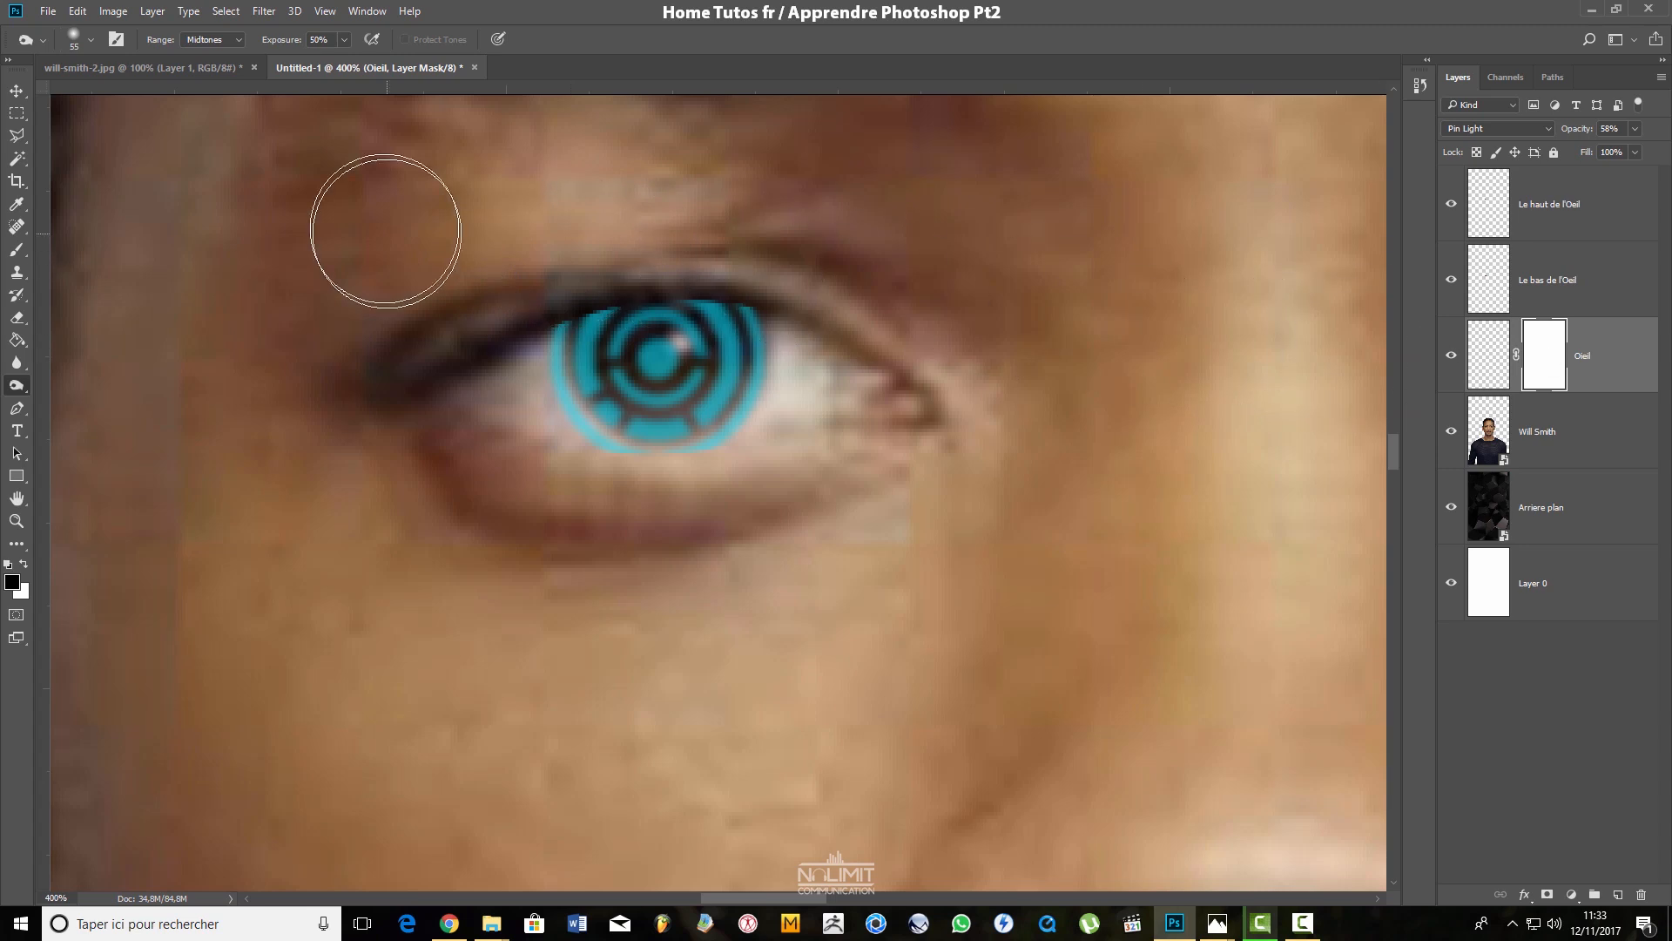
key("x")
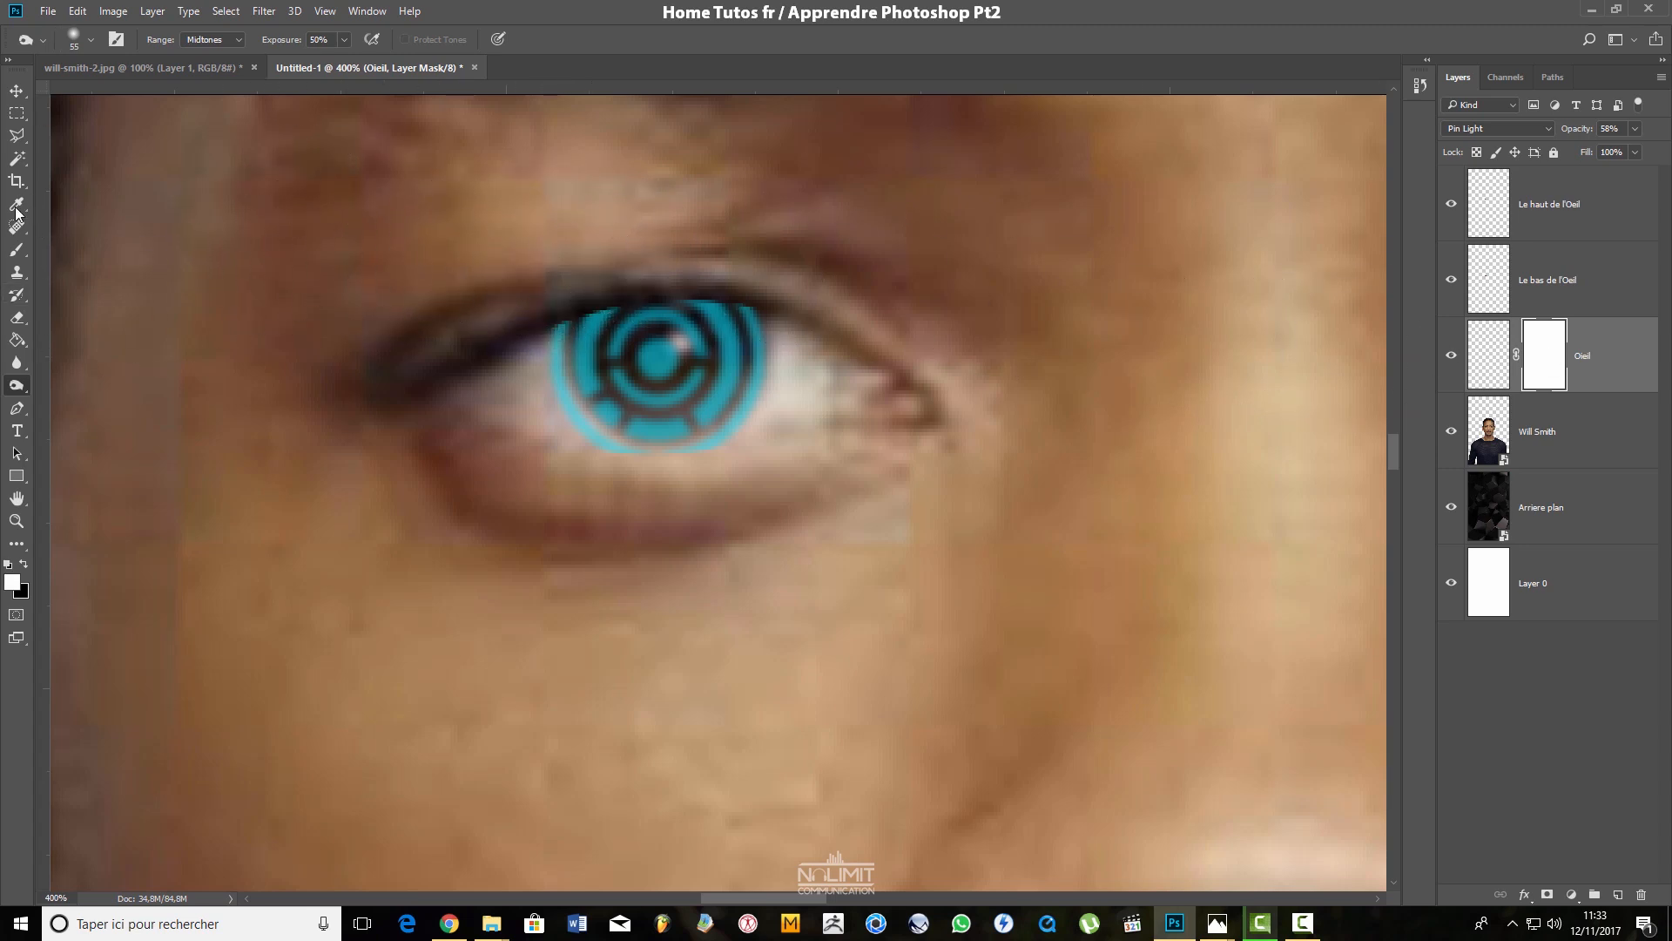
Set up the Brush tool with a black foreground colour and an 80 px soft round tip
left_click(13, 252)
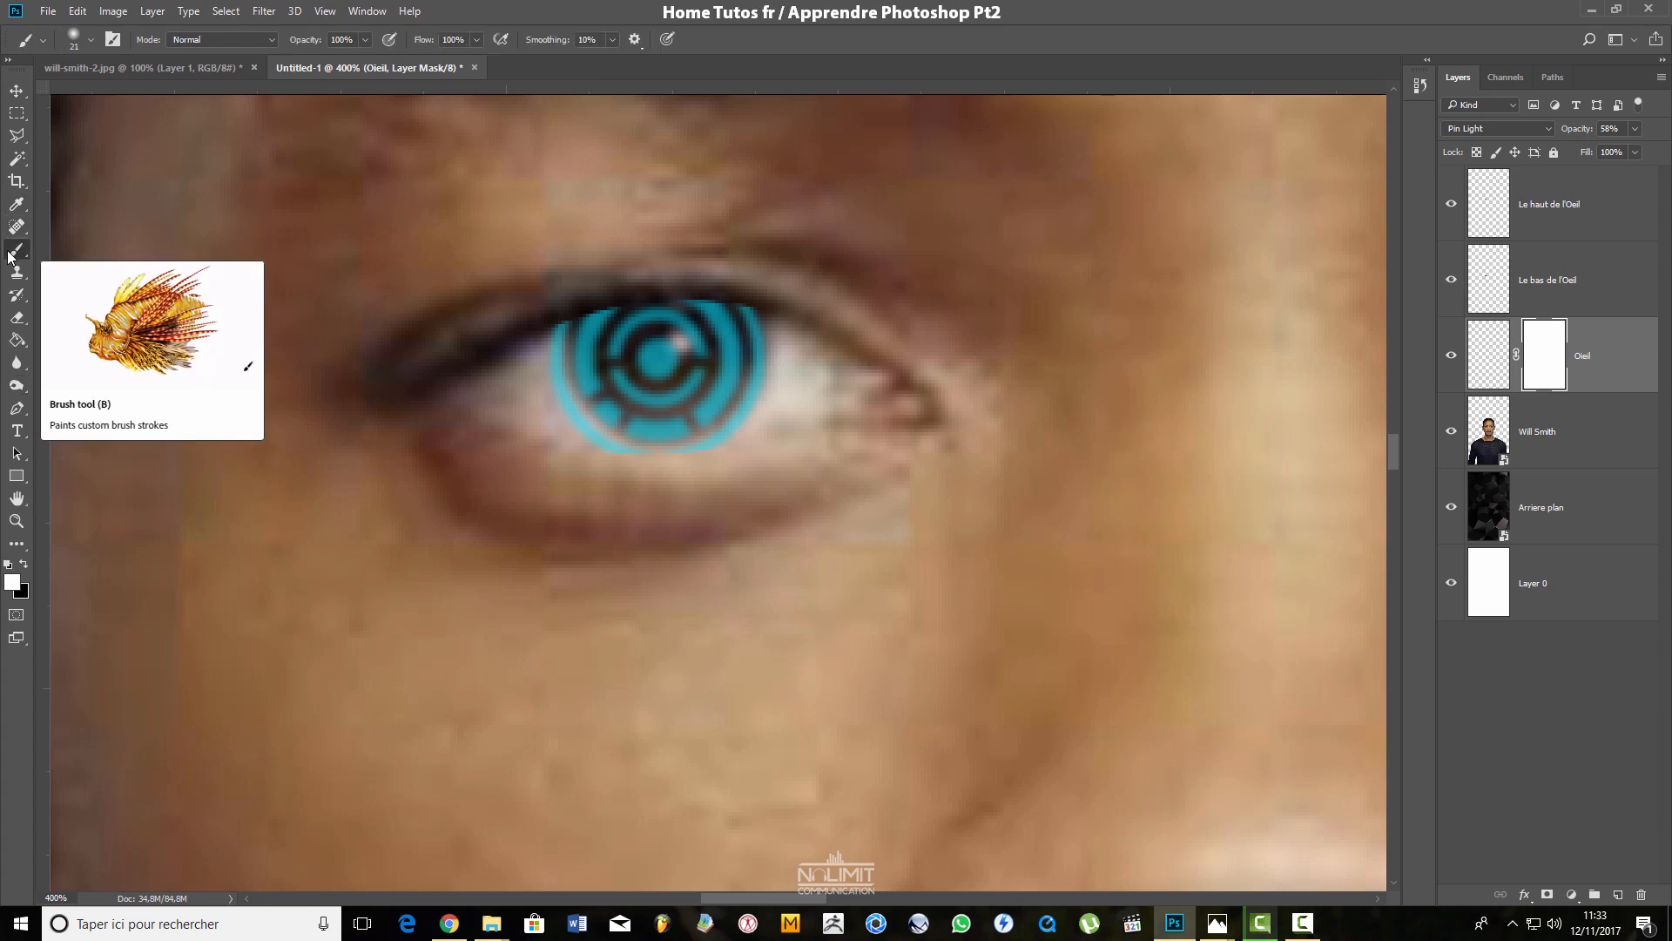
left_click(24, 563)
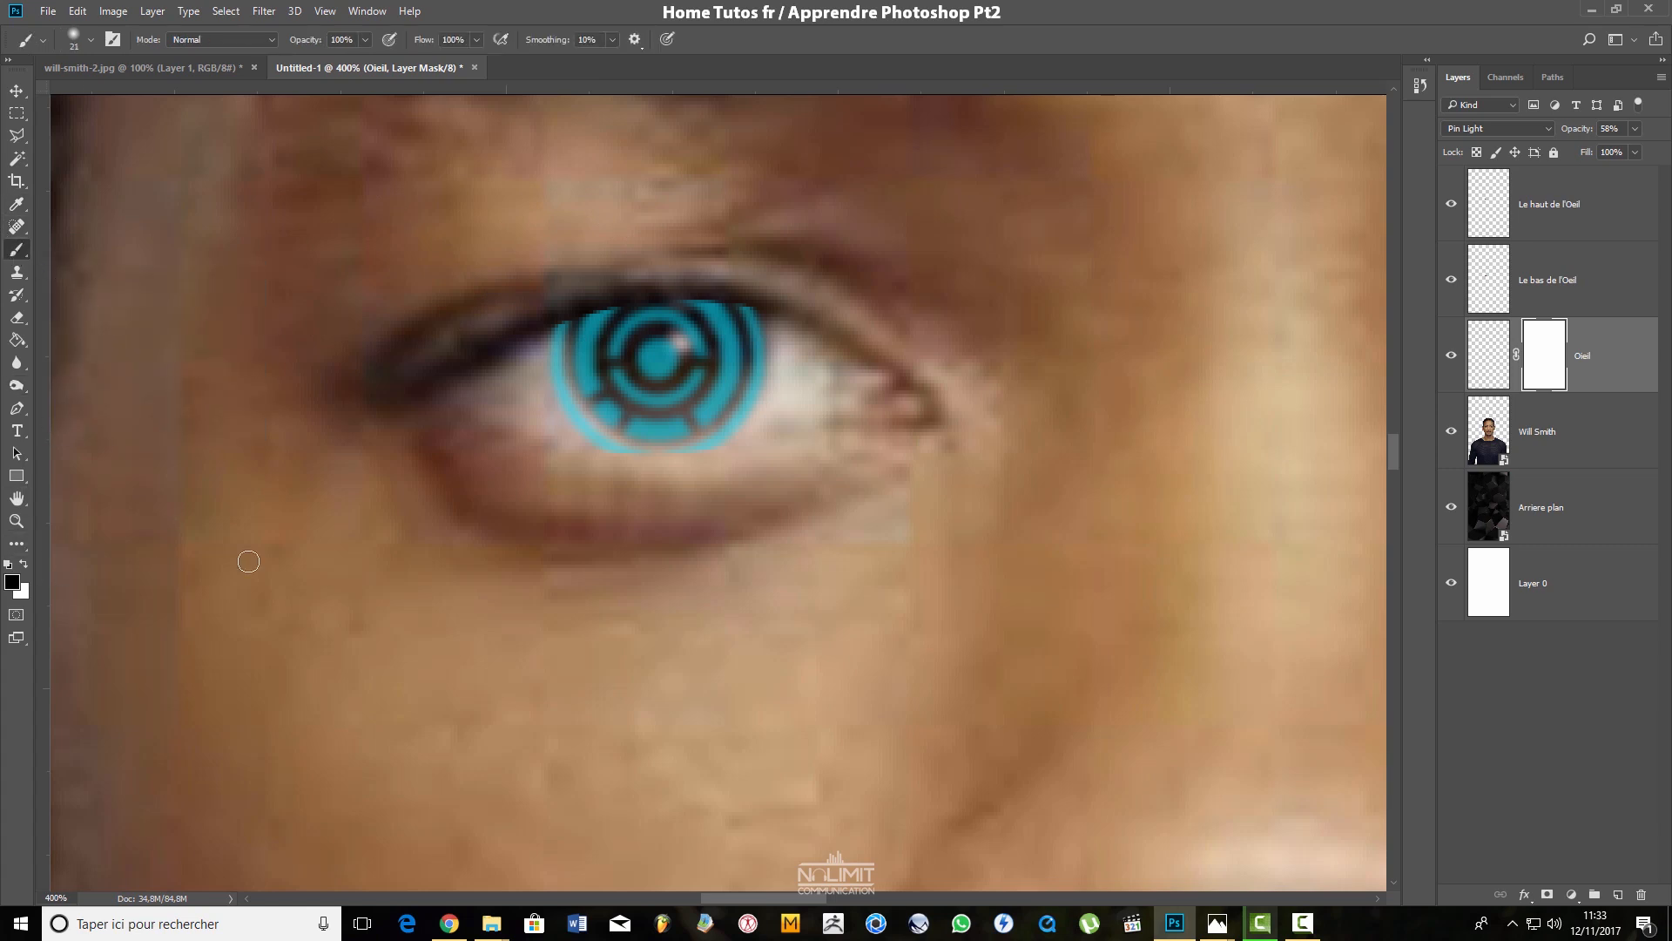
right_click(579, 357)
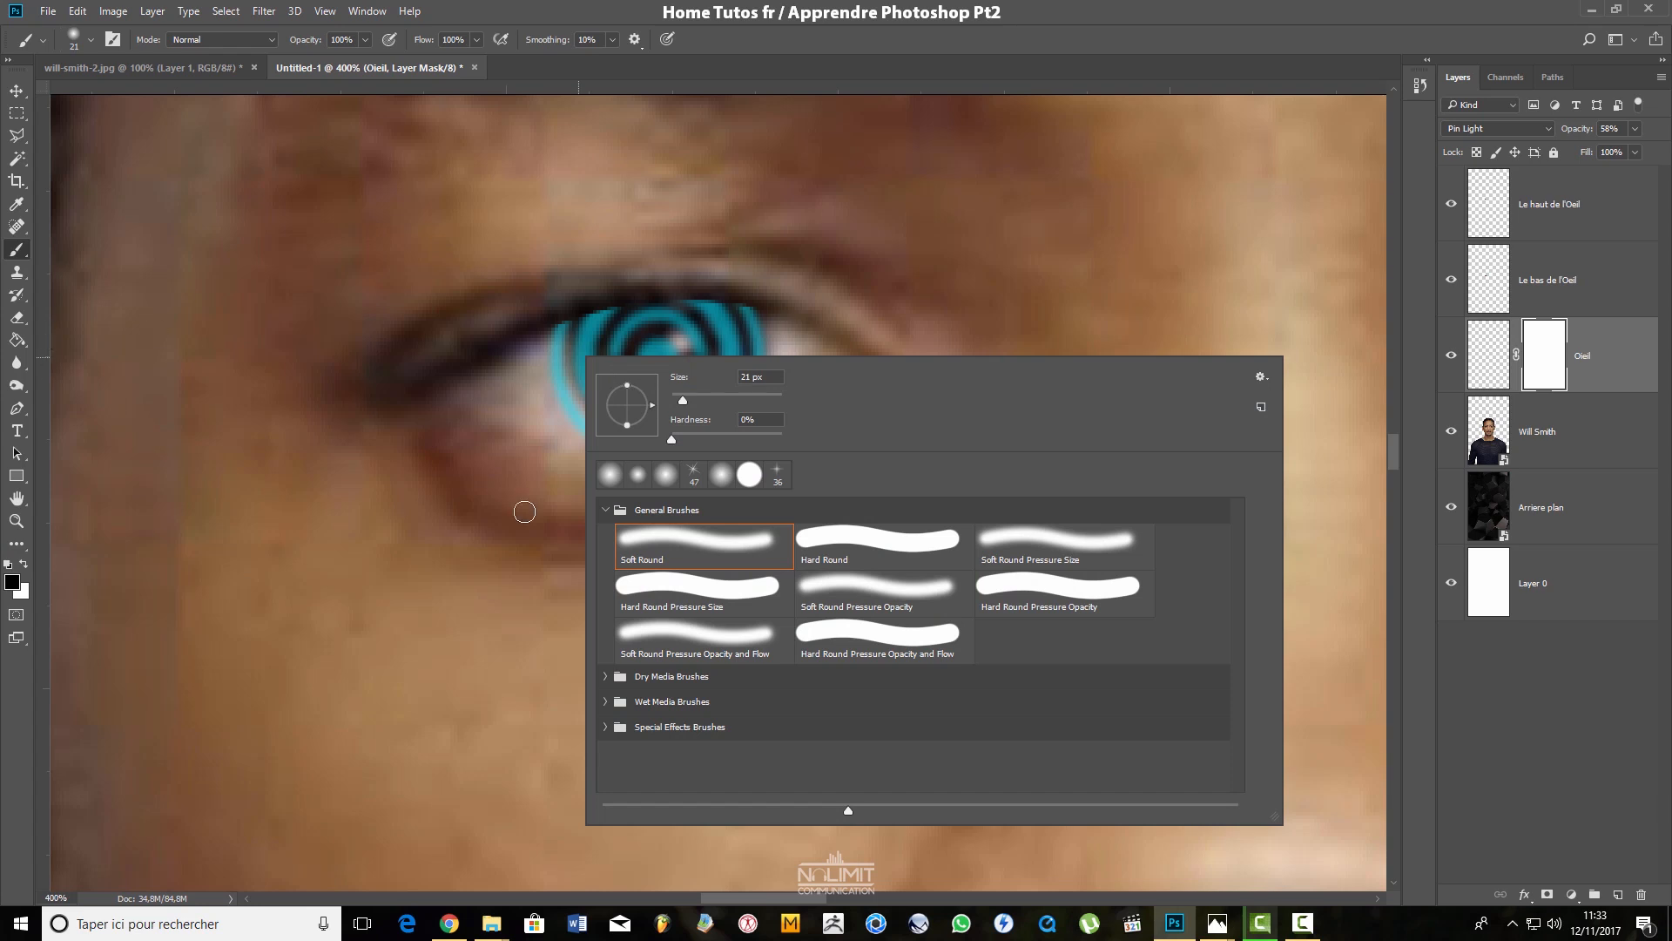
left_click(714, 400)
left_click(754, 400)
left_click(514, 236)
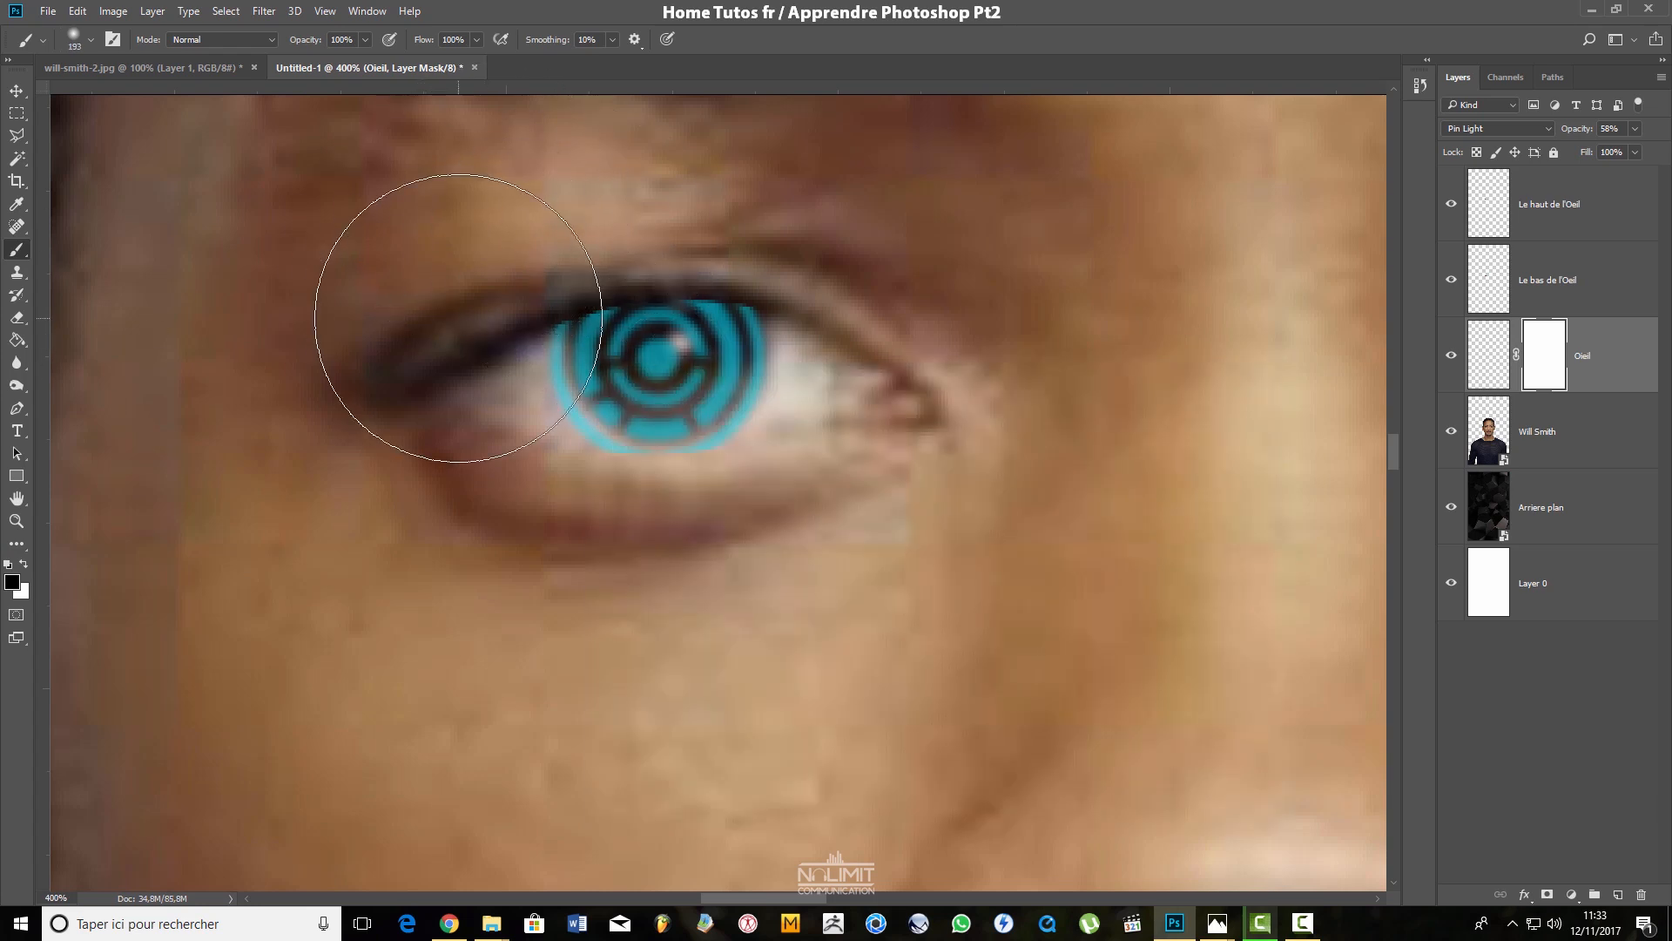
right_click(458, 317)
left_click(625, 361)
left_click(512, 255)
left_click_drag(502, 243, 521, 244)
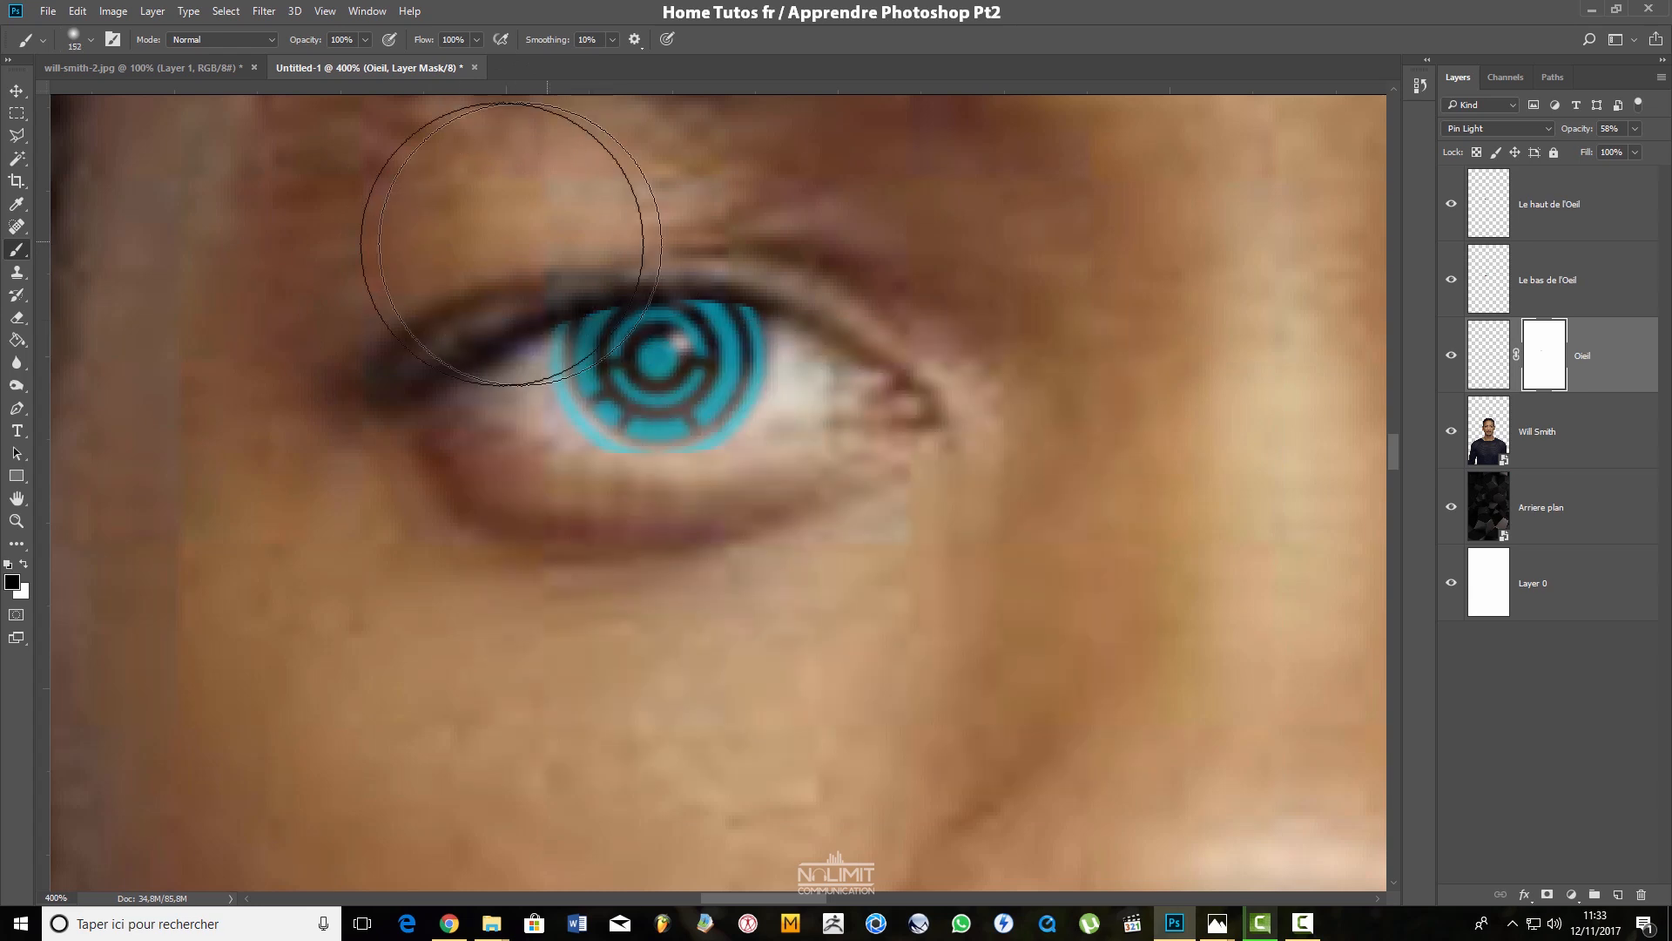
right_click(659, 380)
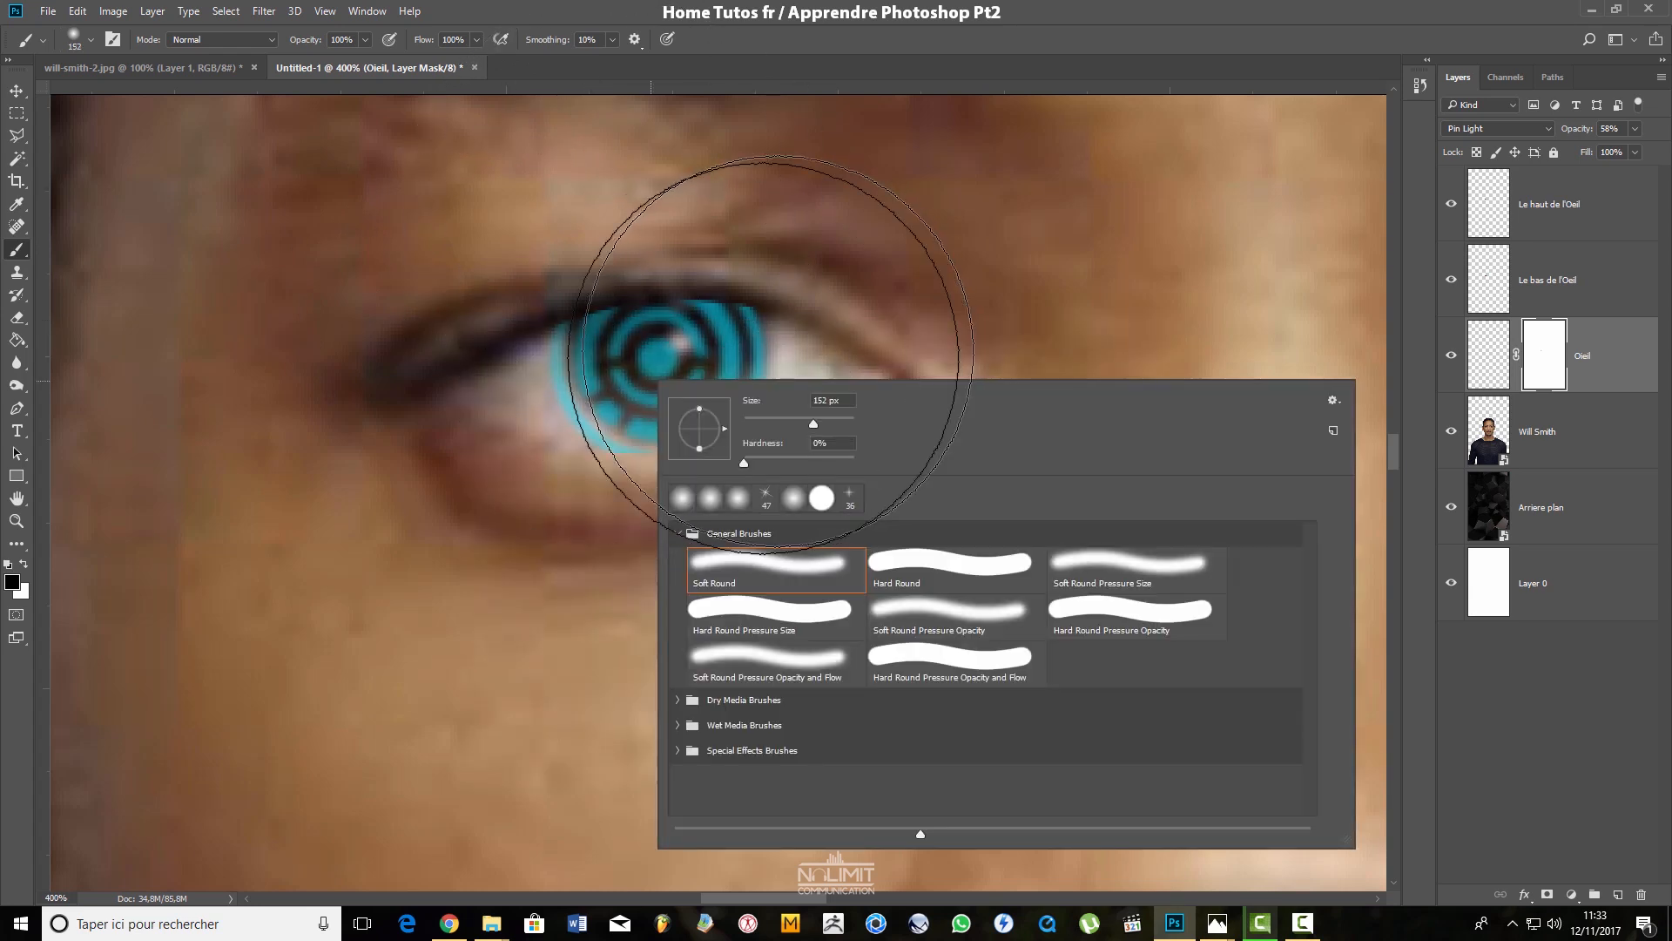
left_click(789, 423)
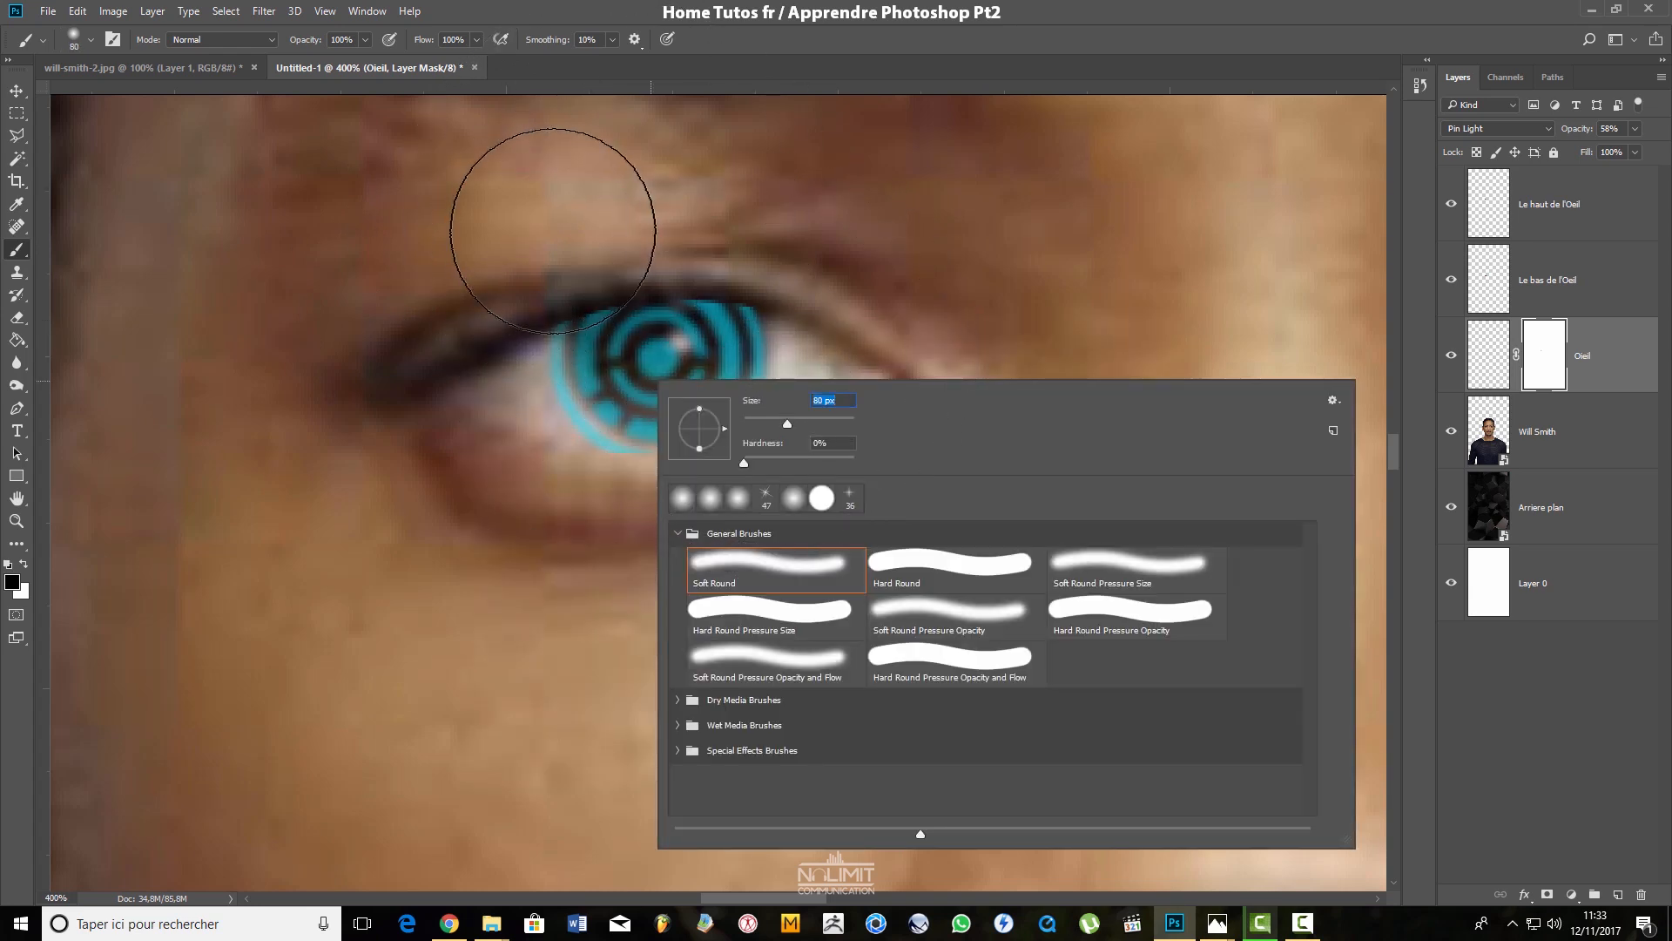
Paint black on the Oieil layer mask along the iris's upper edge to blend it under the eyelid
left_click(553, 231)
mouse_move(588, 276)
left_mouse_down()
mouse_move(647, 250)
mouse_move(543, 261)
mouse_move(738, 250)
mouse_move(663, 250)
mouse_move(792, 278)
mouse_move(728, 243)
left_mouse_up()
key("bracketleft")
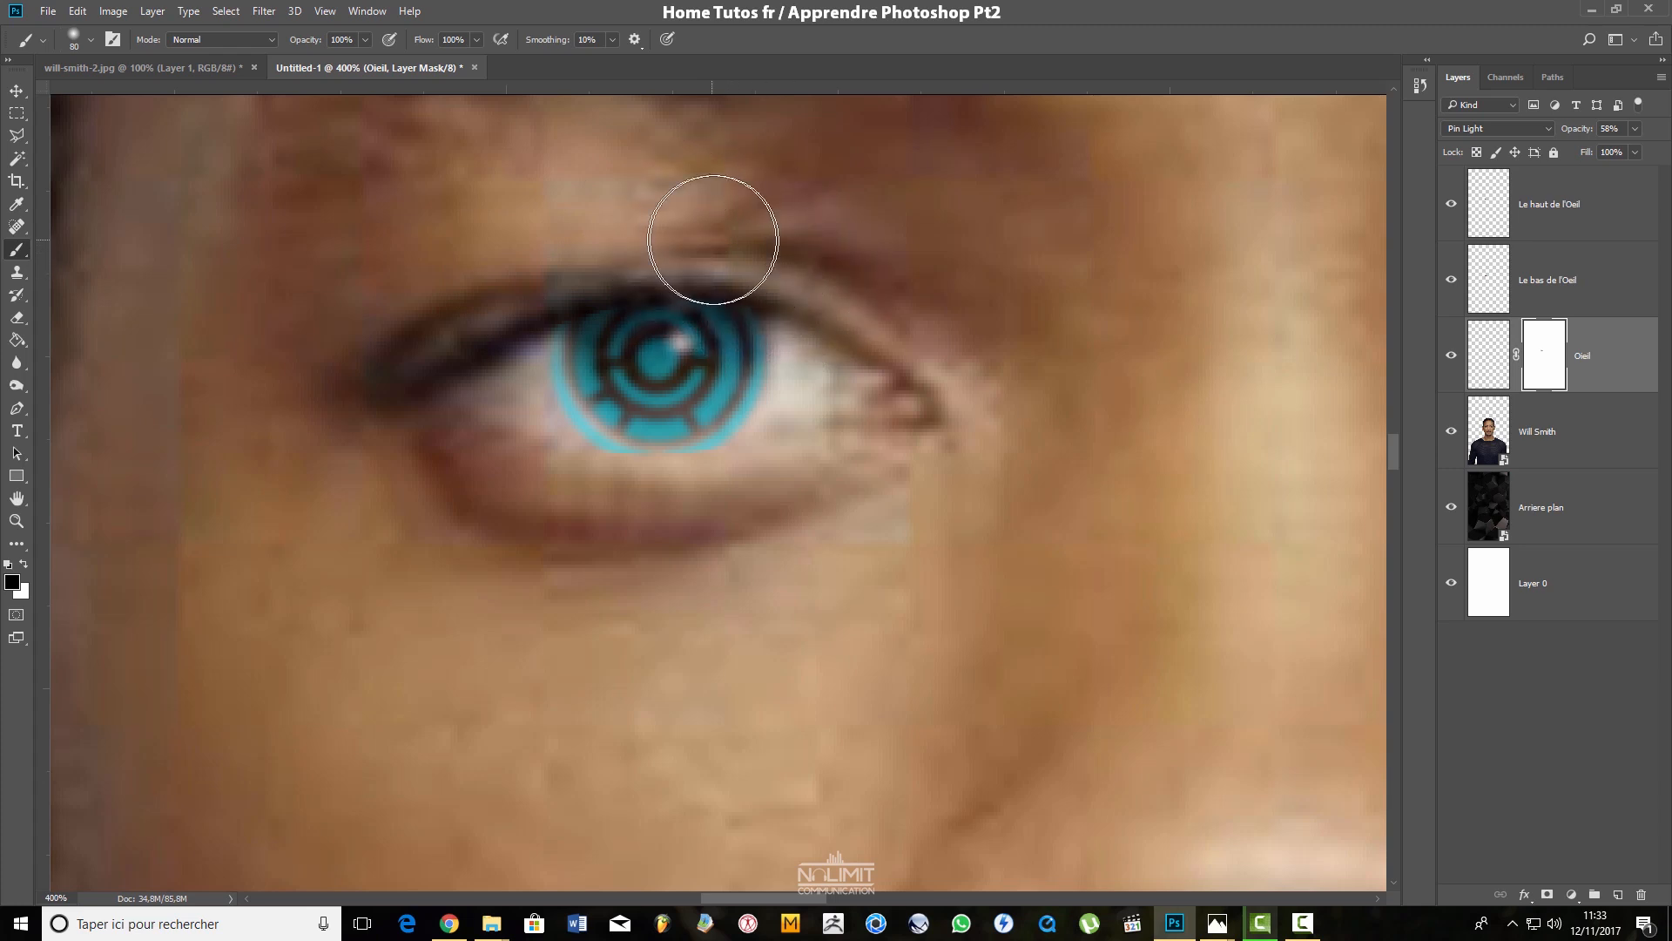
key("bracketleft")
key("bracketleft")
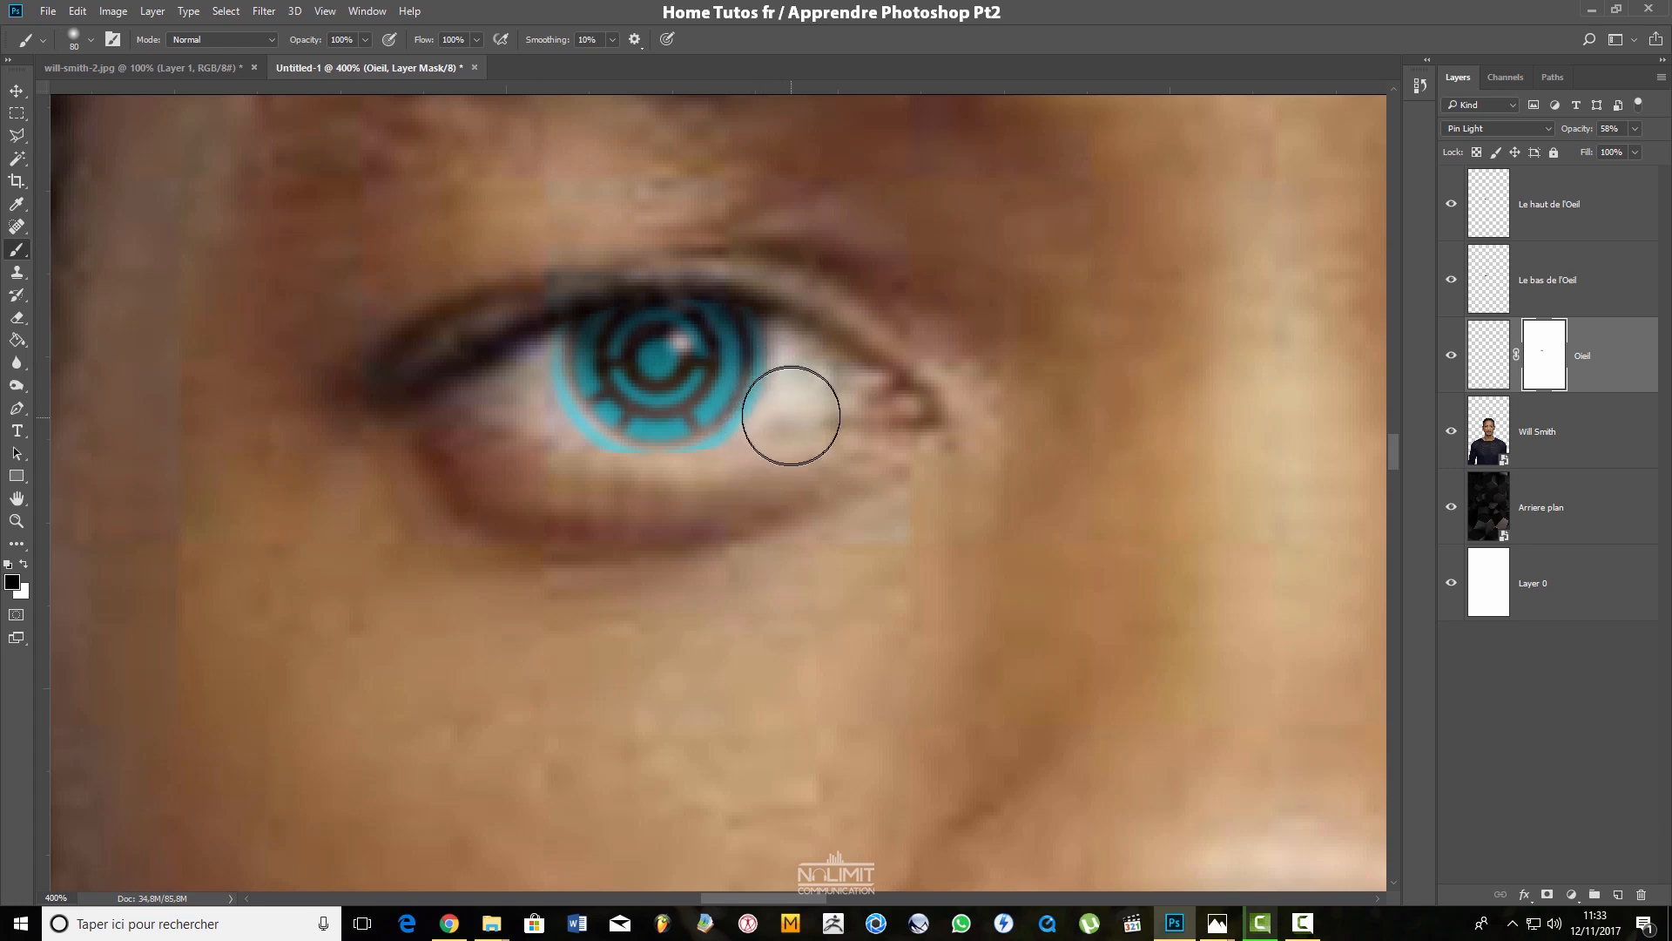
Fade the lower part of the cyan iris by painting black on the Oieil layer mask, adjusting the brush size as needed
key("bracketright")
key("bracketright")
key("bracketright")
key("bracketleft")
key("bracketleft")
key("bracketleft")
mouse_move(570, 464)
left_mouse_down()
mouse_move(567, 448)
mouse_move(709, 515)
mouse_move(758, 514)
left_mouse_up()
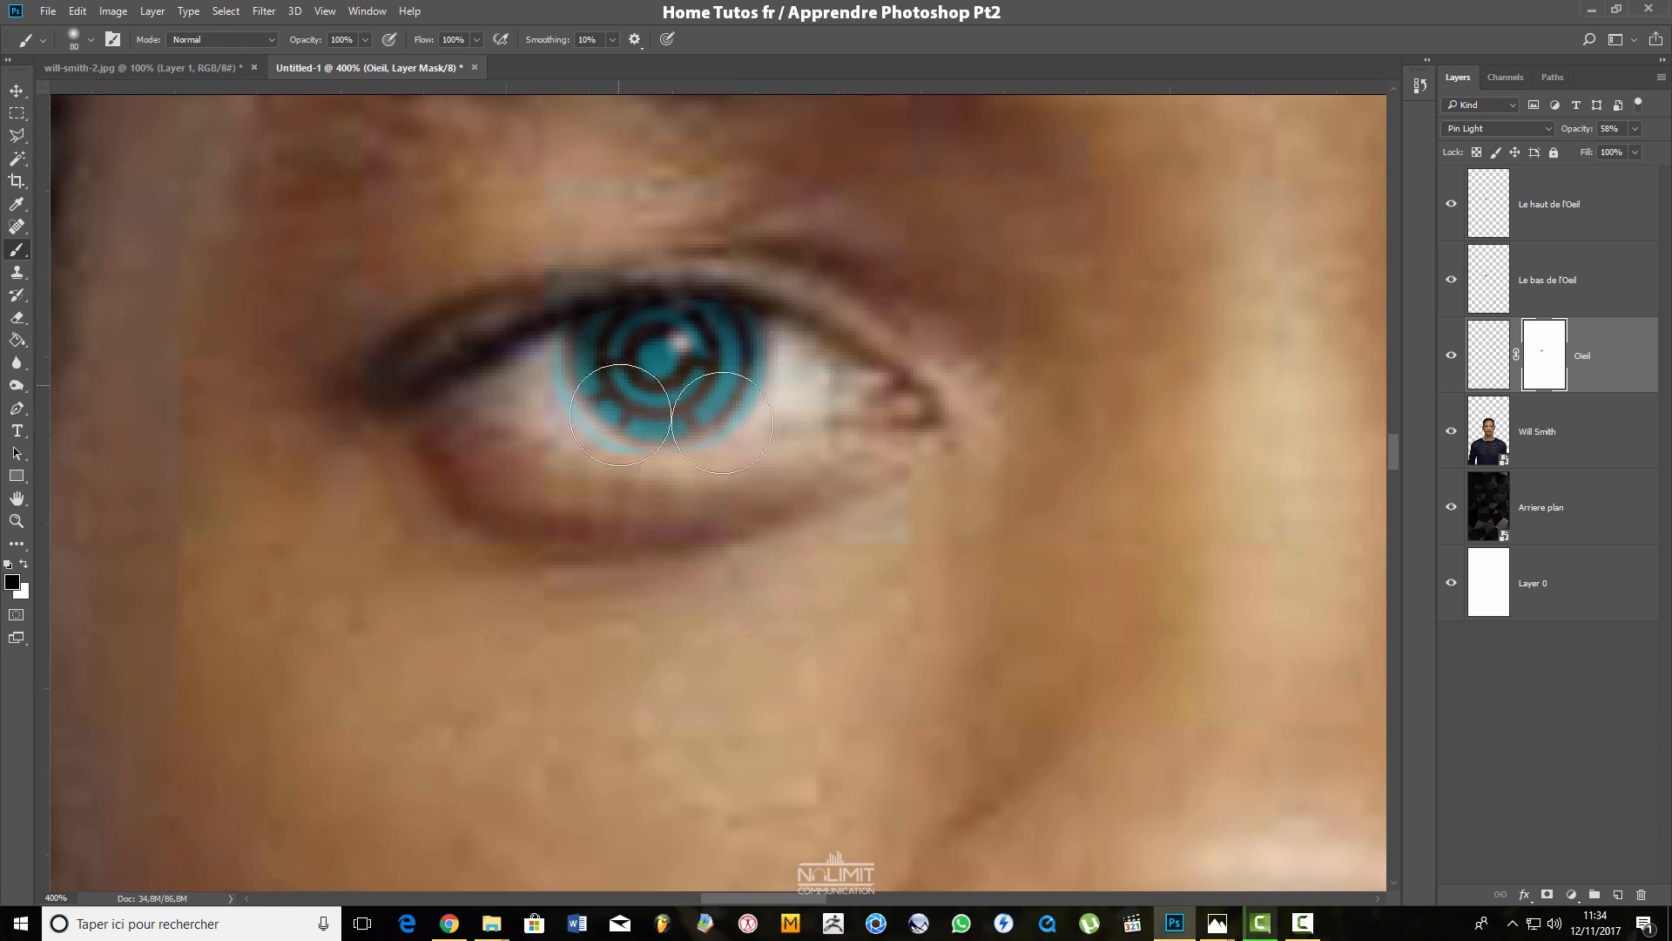
key("bracketright")
key("bracketright")
key("bracketright")
key("bracketright")
mouse_move(439, 371)
left_mouse_down()
mouse_move(463, 328)
mouse_move(455, 376)
left_mouse_up()
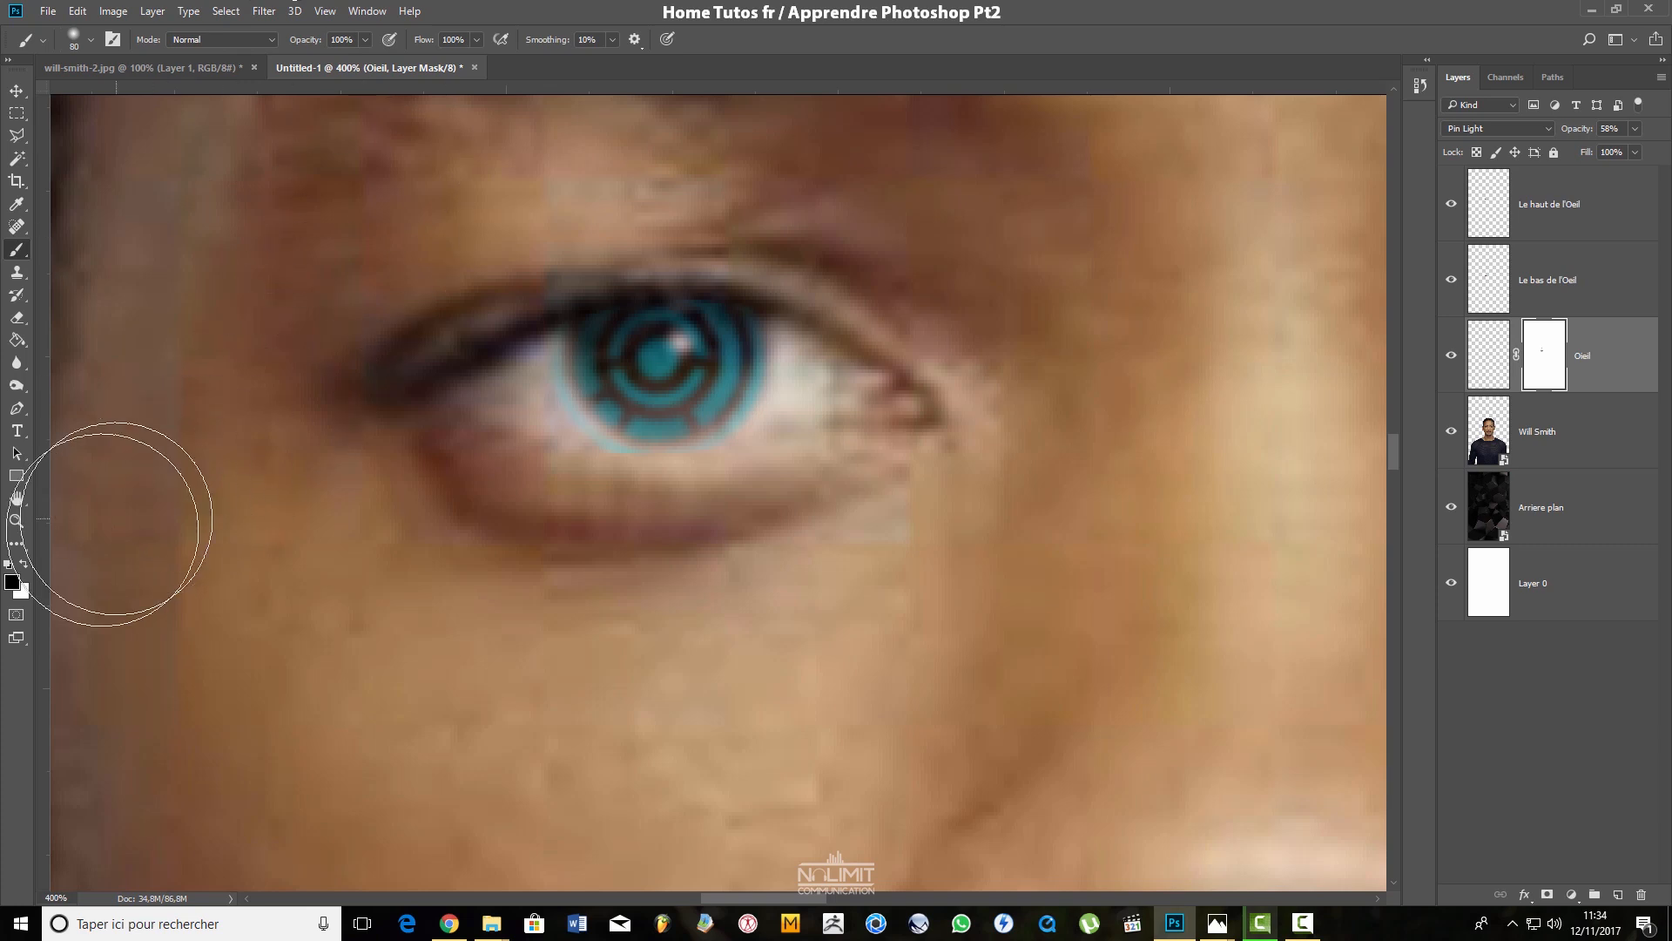
Restore the masked parts of the cyan iris by painting white on the Oieil layer mask
key("x")
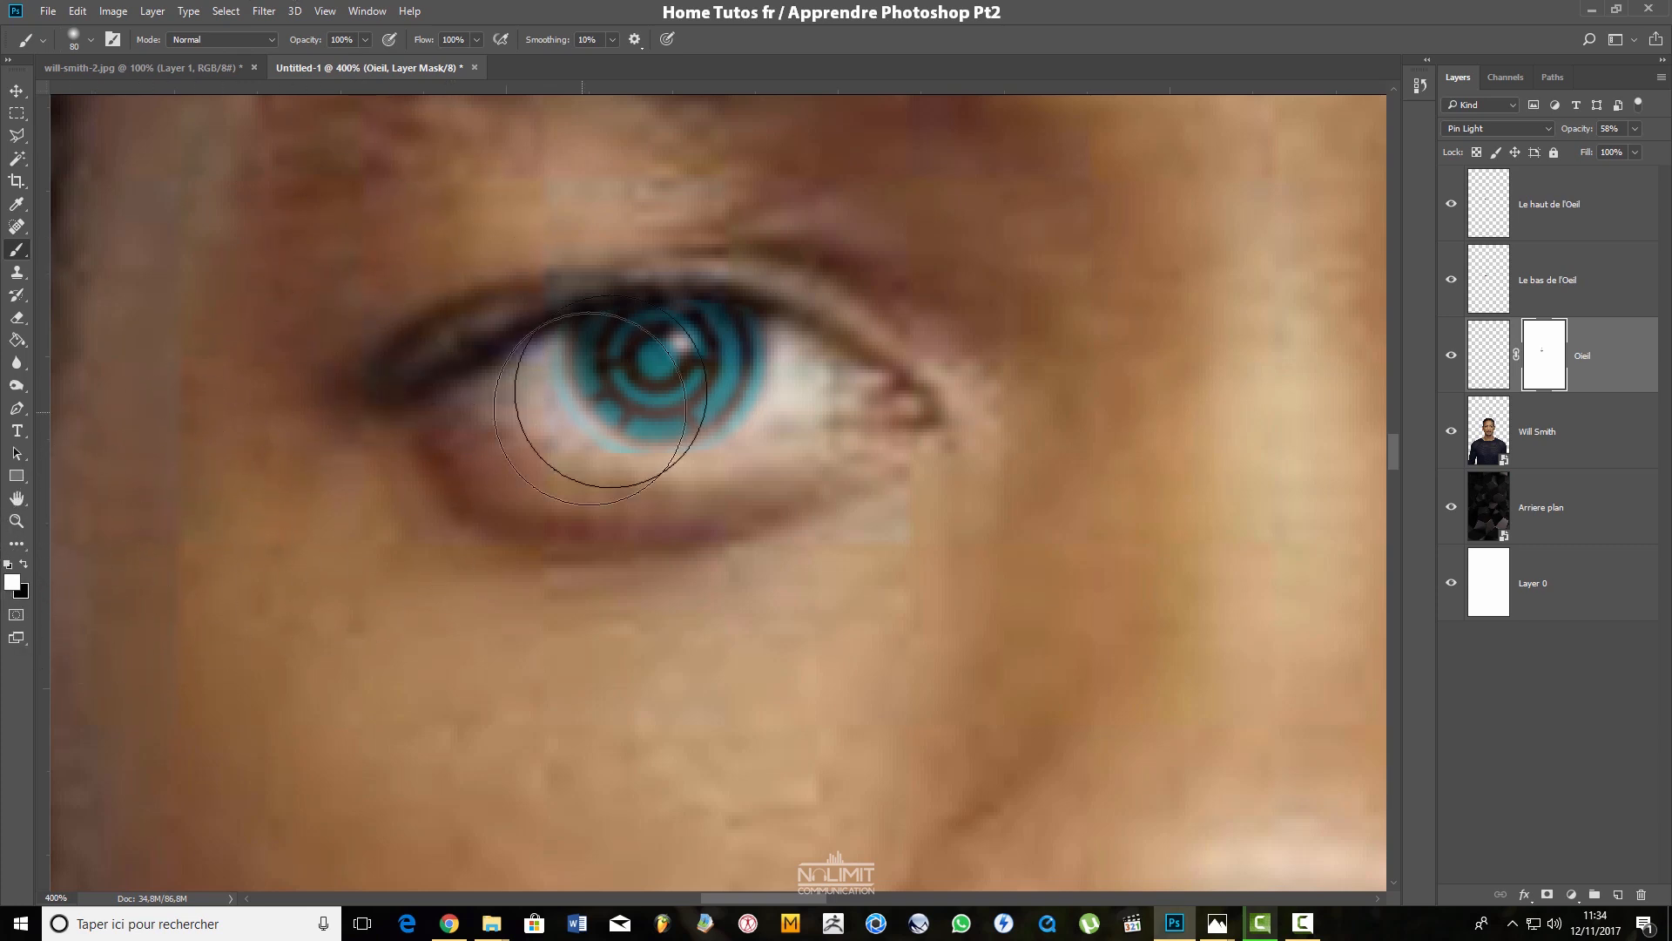
left_click(690, 317)
mouse_move(642, 350)
left_mouse_down()
mouse_move(652, 401)
mouse_move(632, 348)
mouse_move(695, 358)
mouse_move(580, 367)
mouse_move(626, 325)
mouse_move(634, 416)
mouse_move(747, 359)
mouse_move(685, 310)
mouse_move(577, 364)
mouse_move(615, 367)
mouse_move(598, 357)
mouse_move(632, 406)
mouse_move(569, 367)
mouse_move(571, 384)
mouse_move(733, 335)
mouse_move(664, 425)
left_mouse_up()
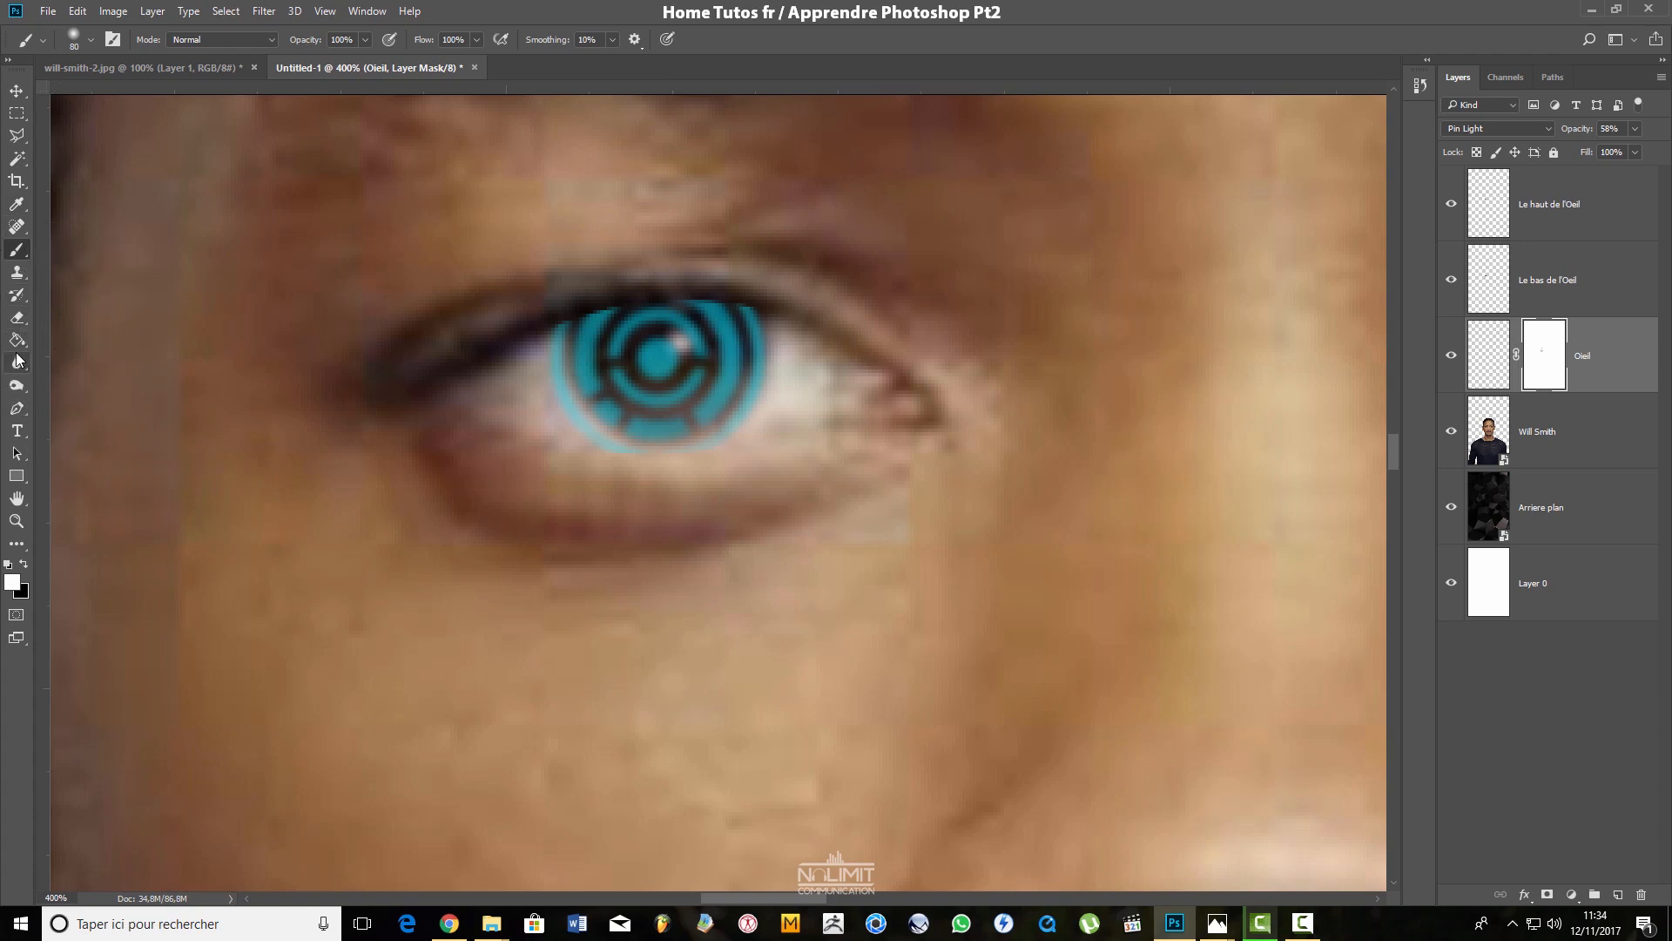
Undo the mask painting and the addition of the layer mask on the Oieil layer
left_click(18, 318)
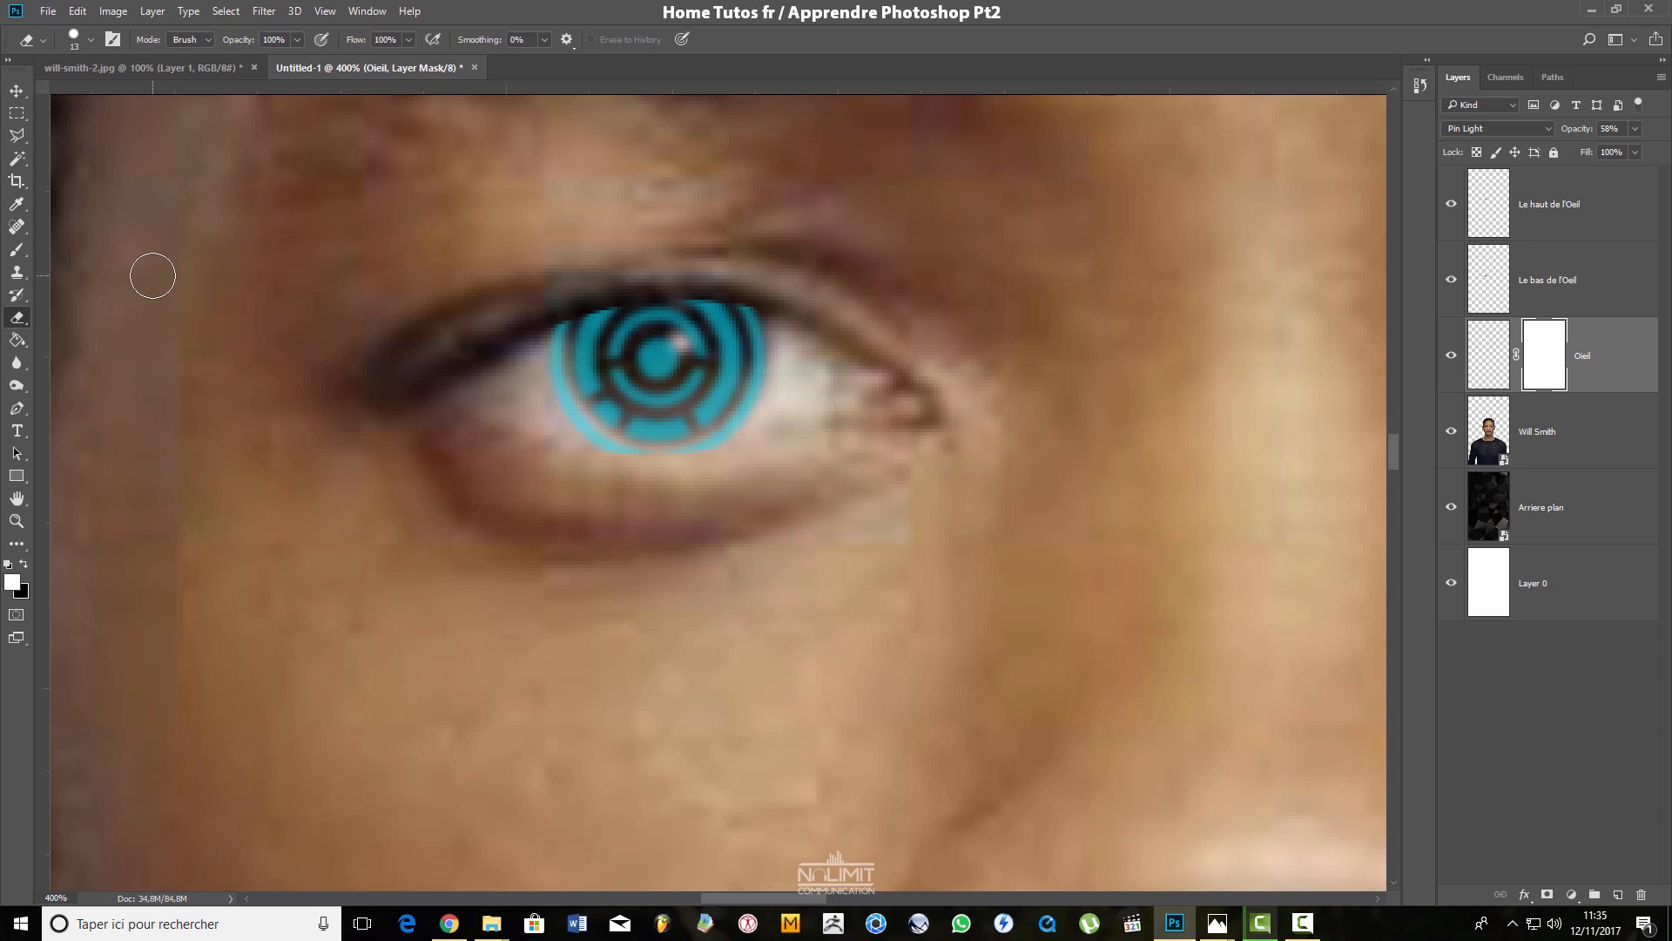
key("ctrl+alt+z")
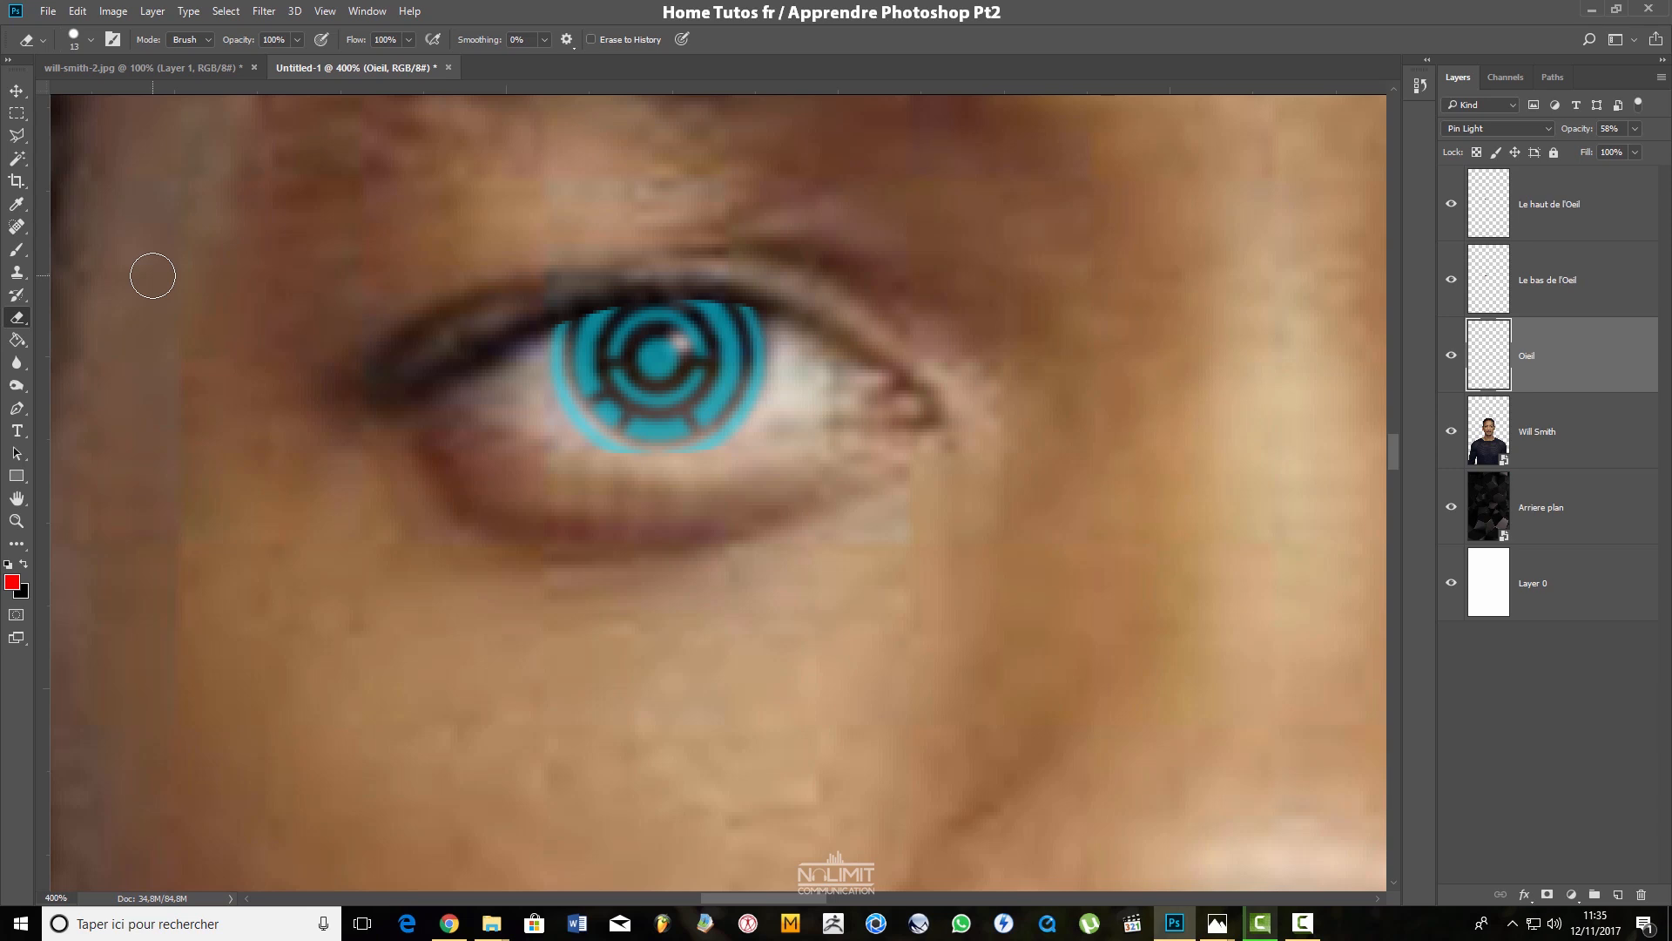
key("ctrl+minus")
key("ctrl+minus")
key("ctrl+minus")
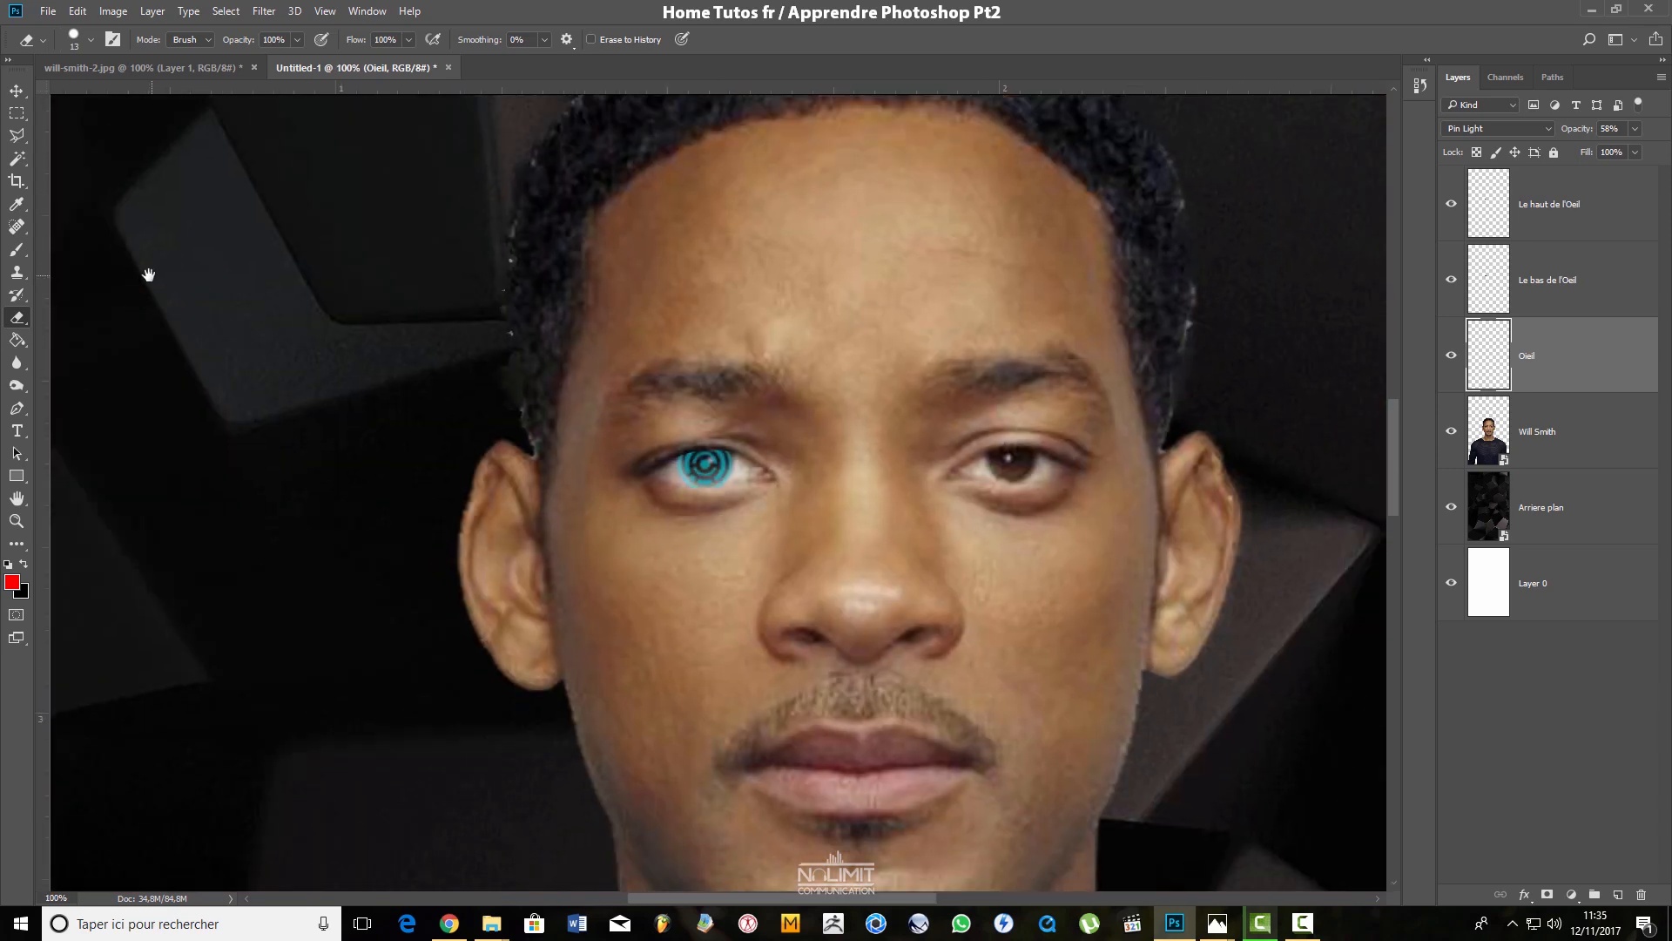
mouse_move(810, 397)
left_mouse_down()
mouse_move(757, 377)
mouse_move(772, 358)
left_mouse_up()
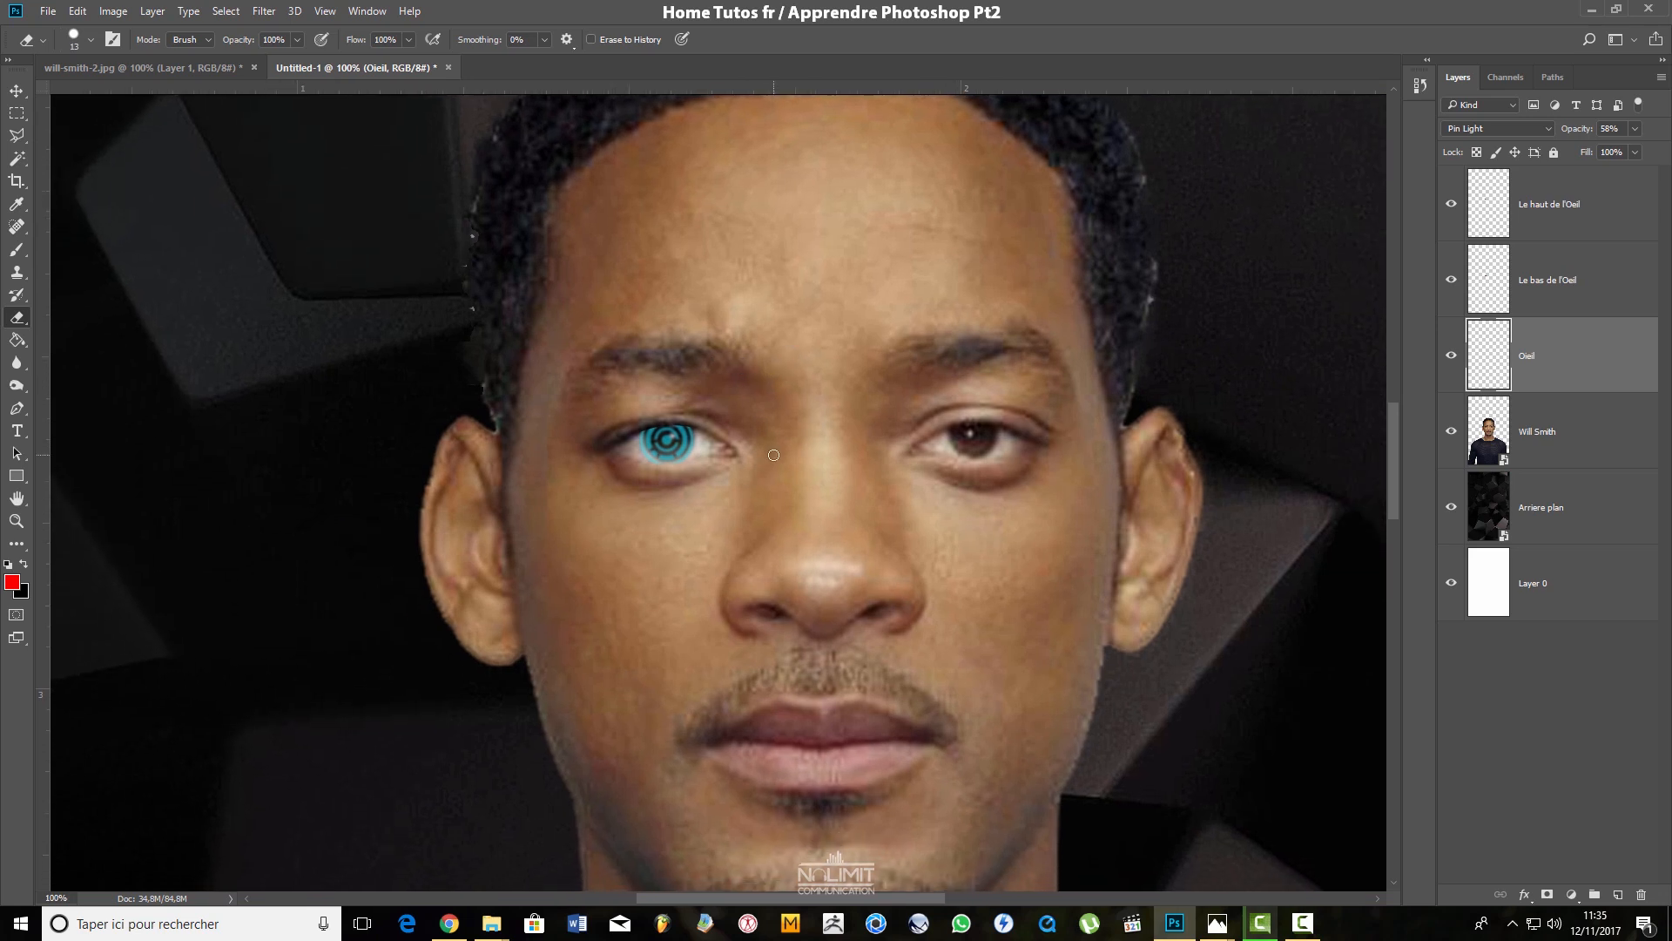
key("ctrl+minus")
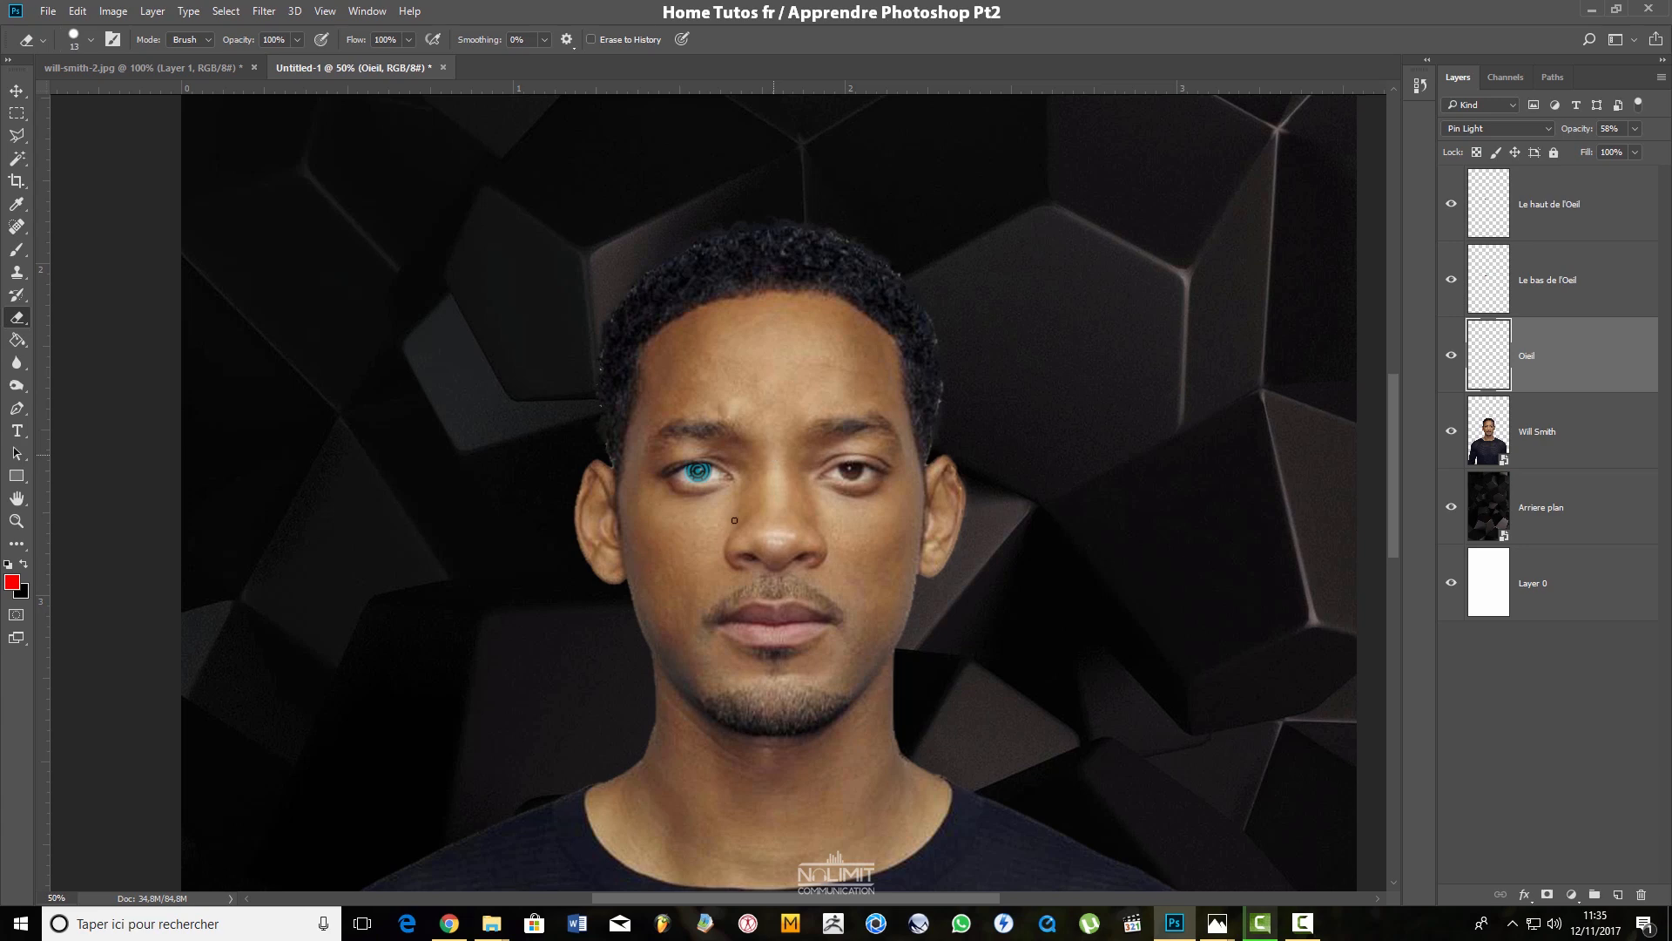
Switch to Chrome and open the video "Apprendre Adobe Photoshop cs6 : Partie 1" from the HomeTutos YouTube channel's videos
left_click(449, 923)
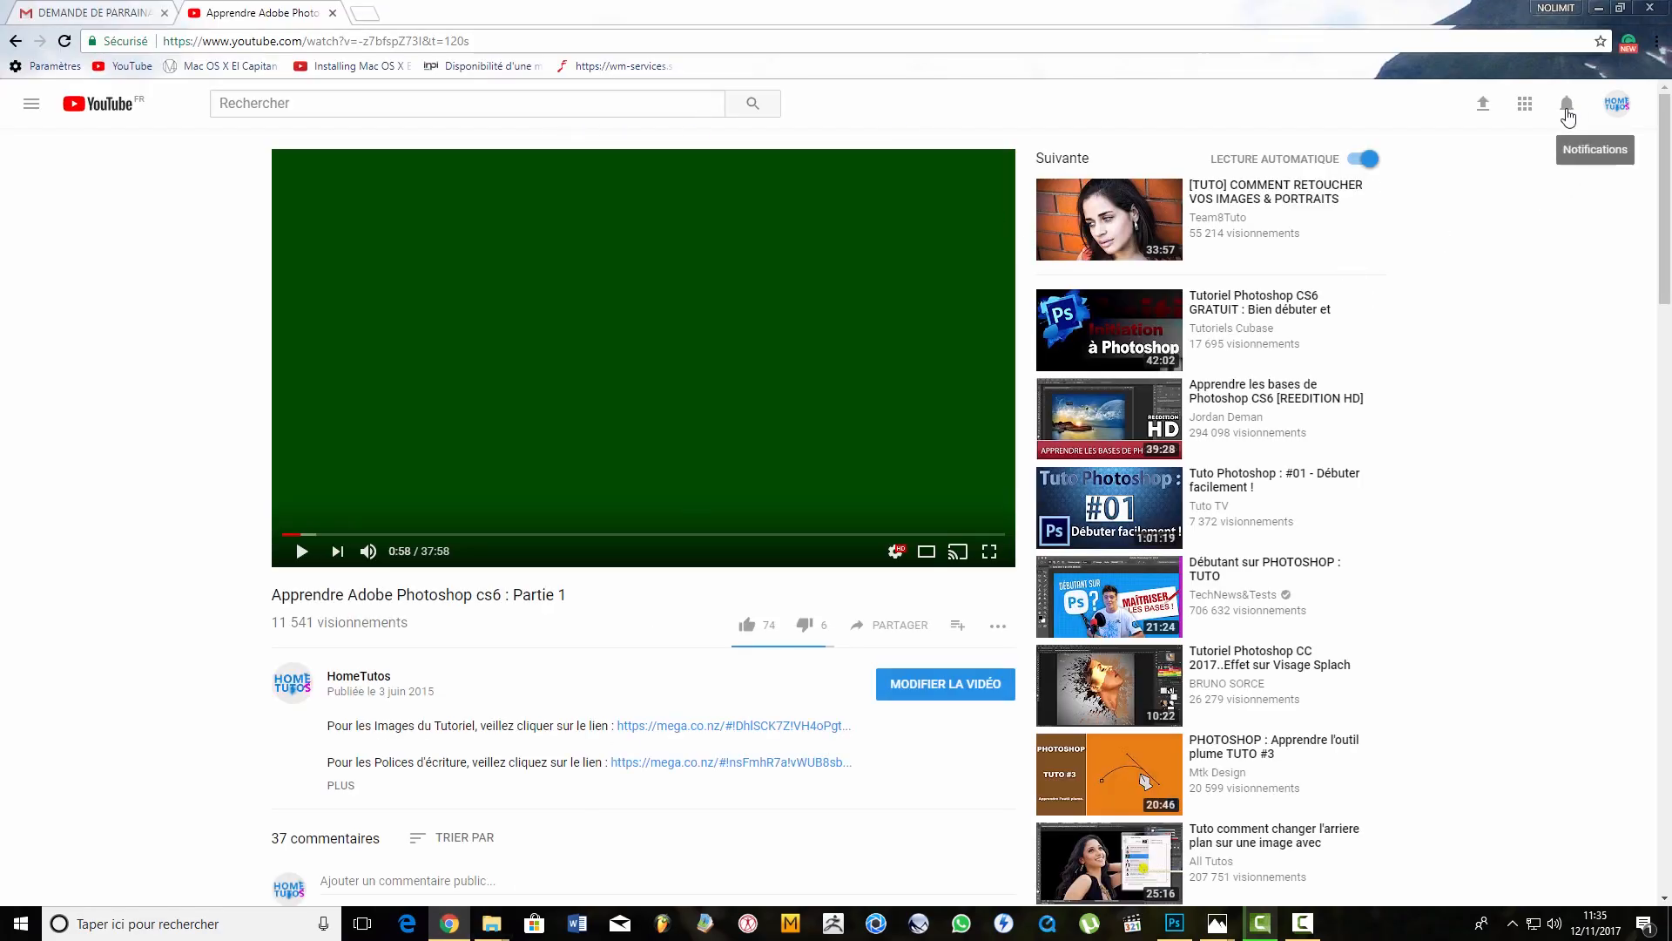
left_click(1613, 112)
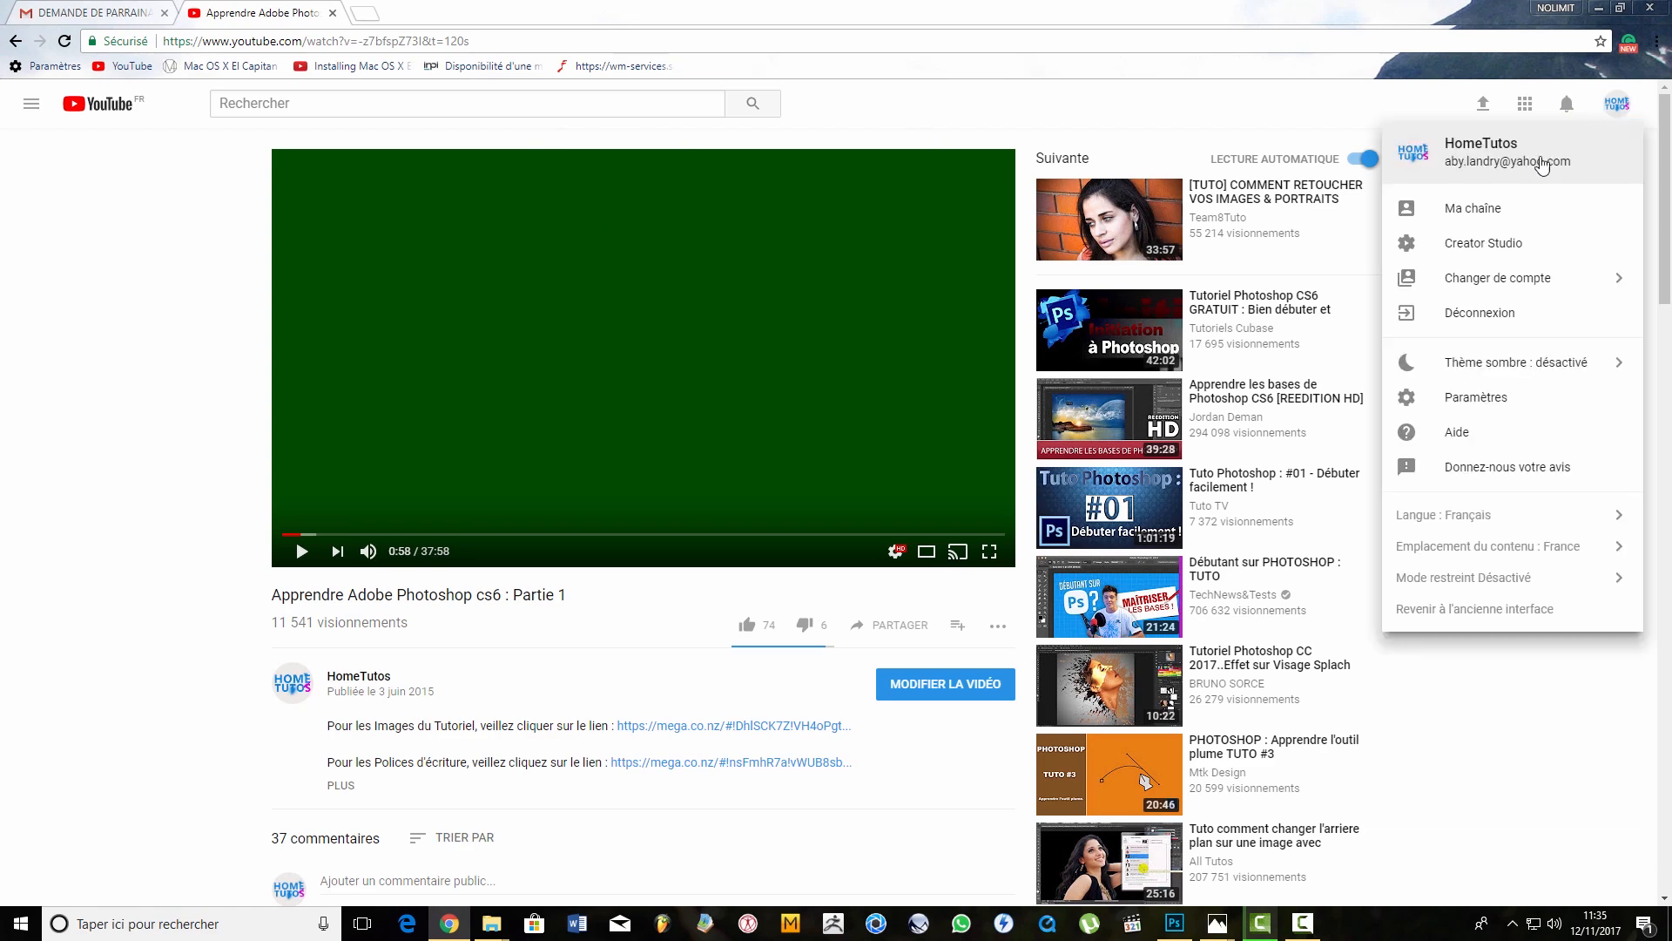
left_click(1463, 211)
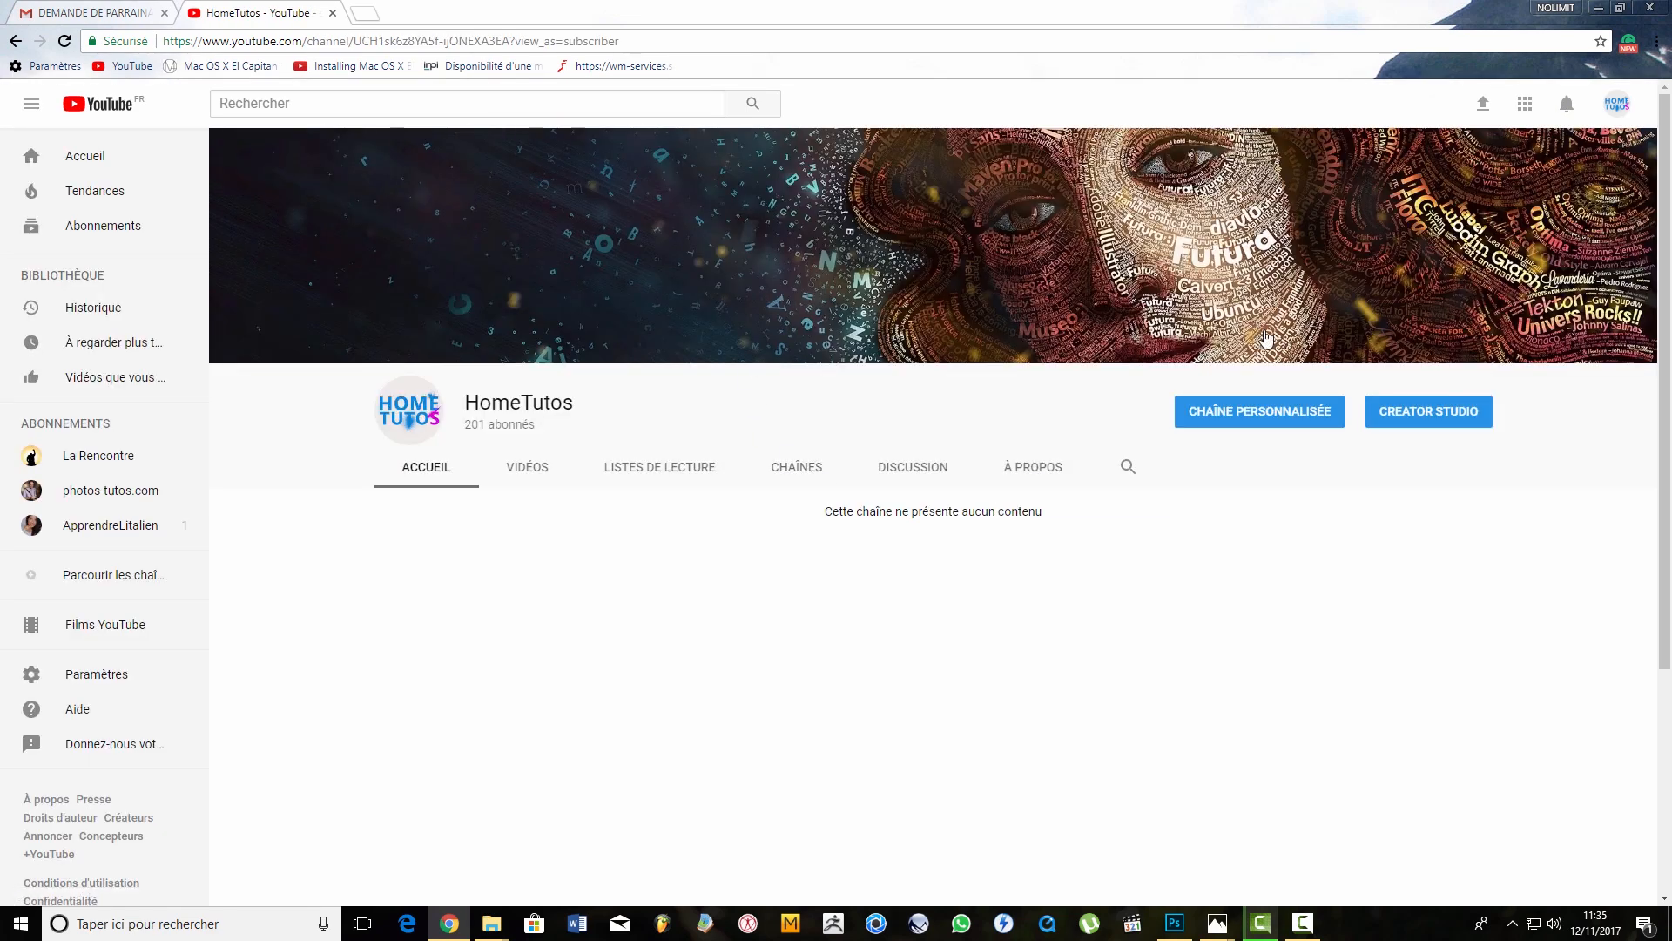
left_click(529, 468)
left_click(470, 296)
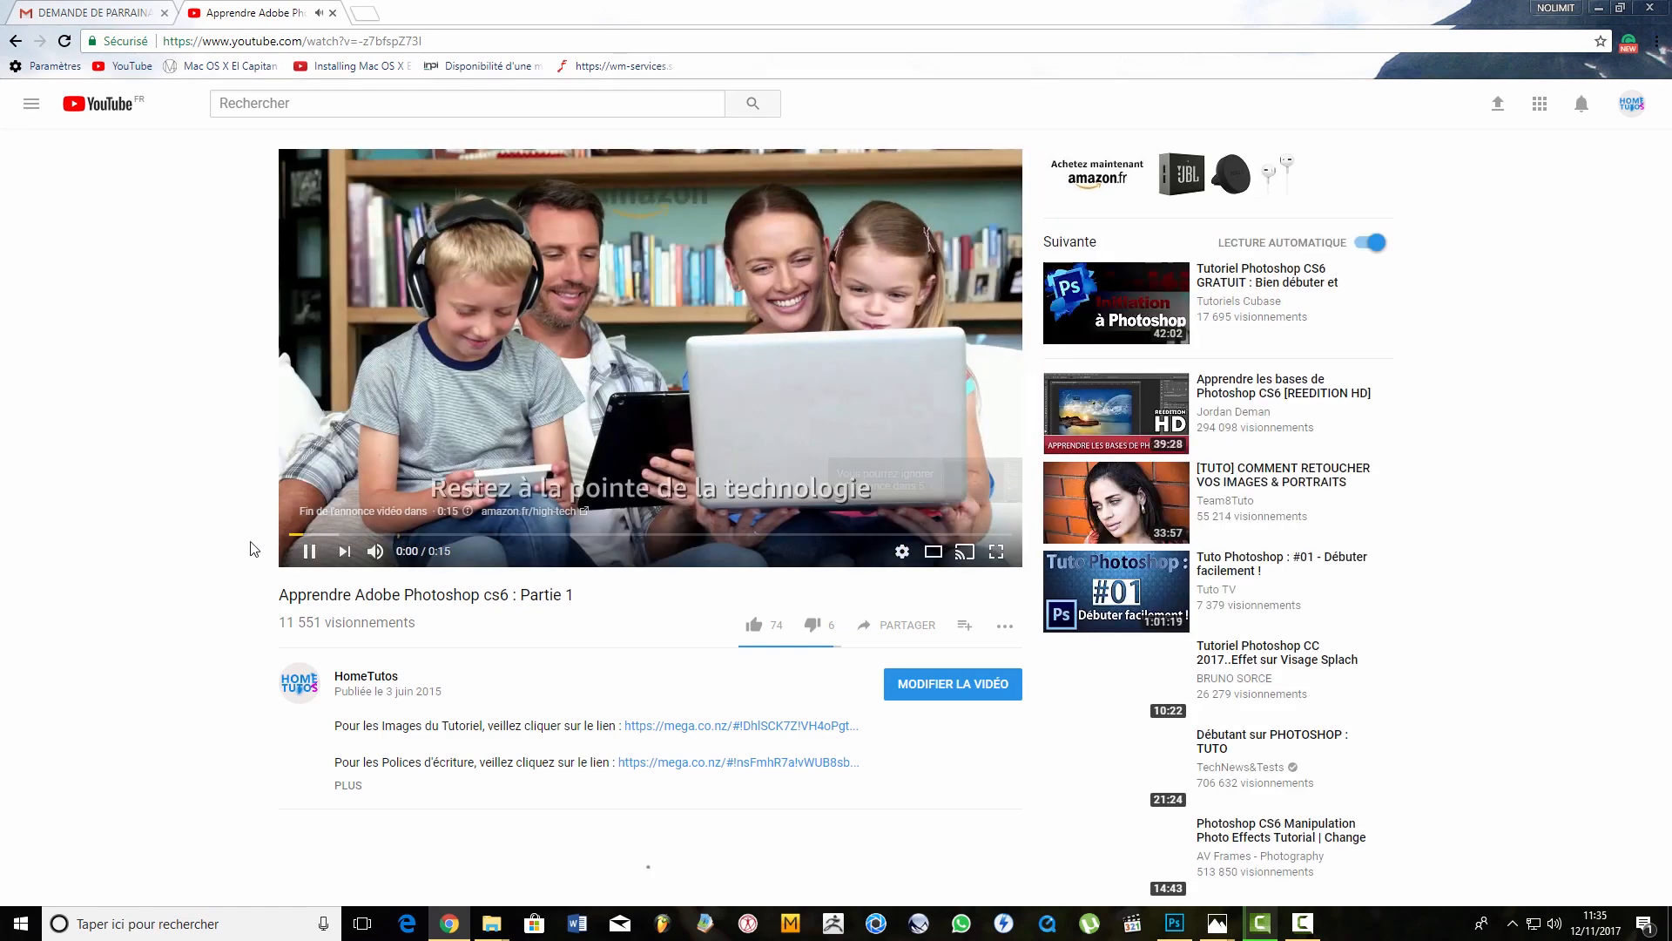
Pause the video's playback and look over the page with its description and resource links
left_click(302, 555)
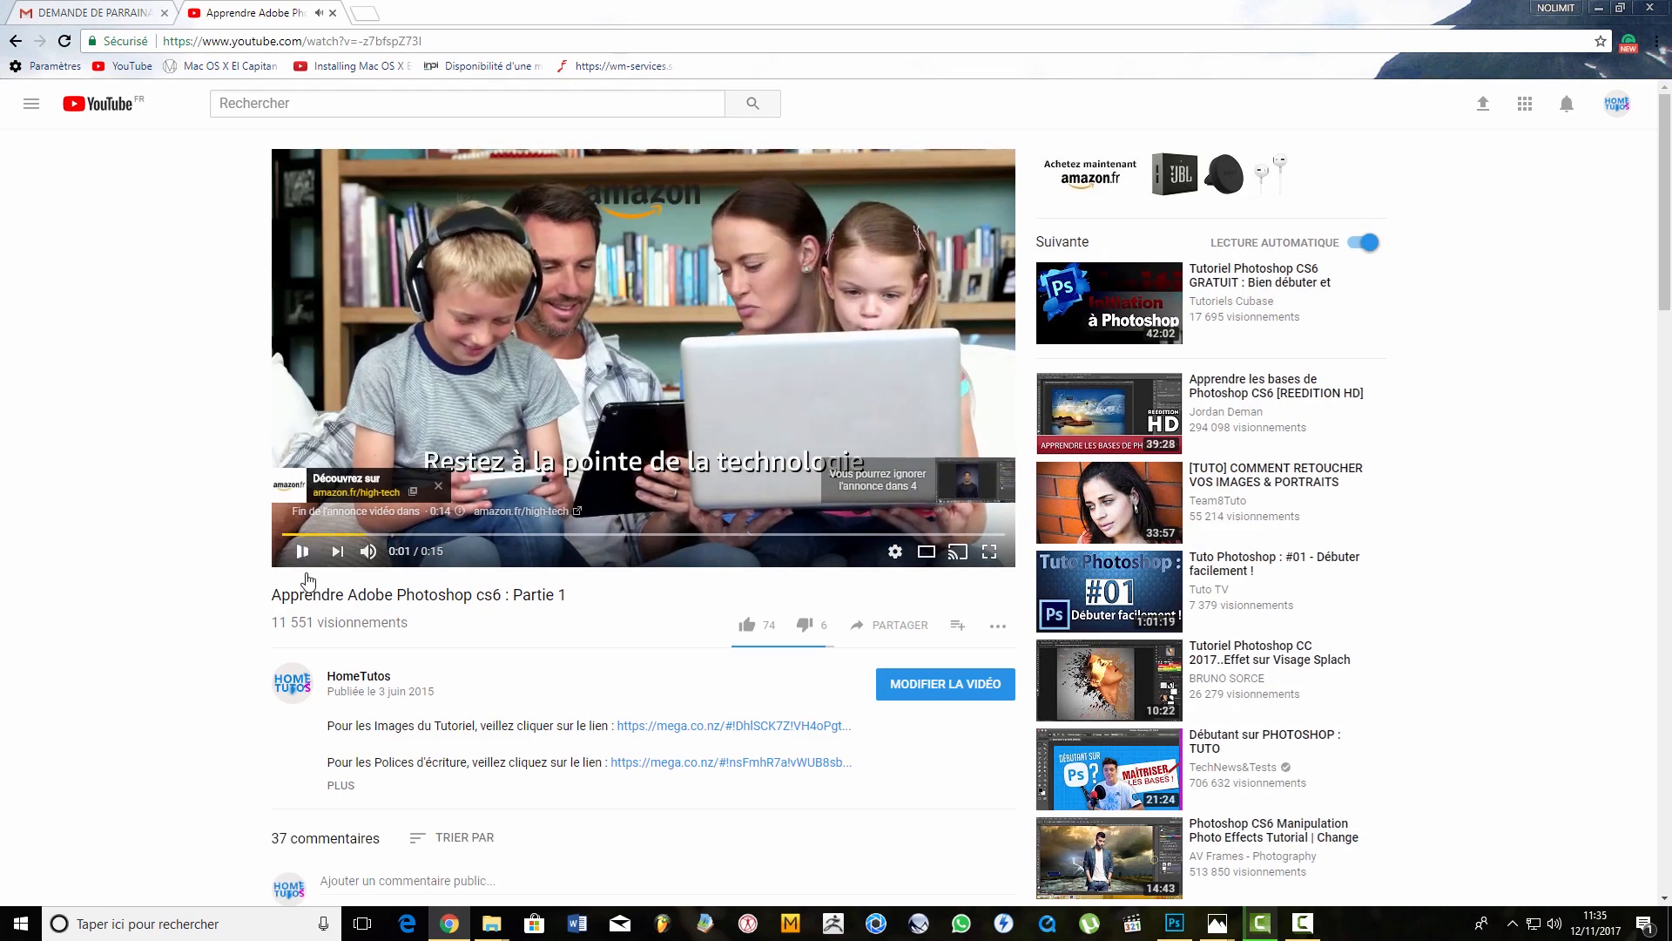
scroll(552, 510, "down", 1)
scroll(551, 515, "down", 5)
scroll(627, 703, "up", 5)
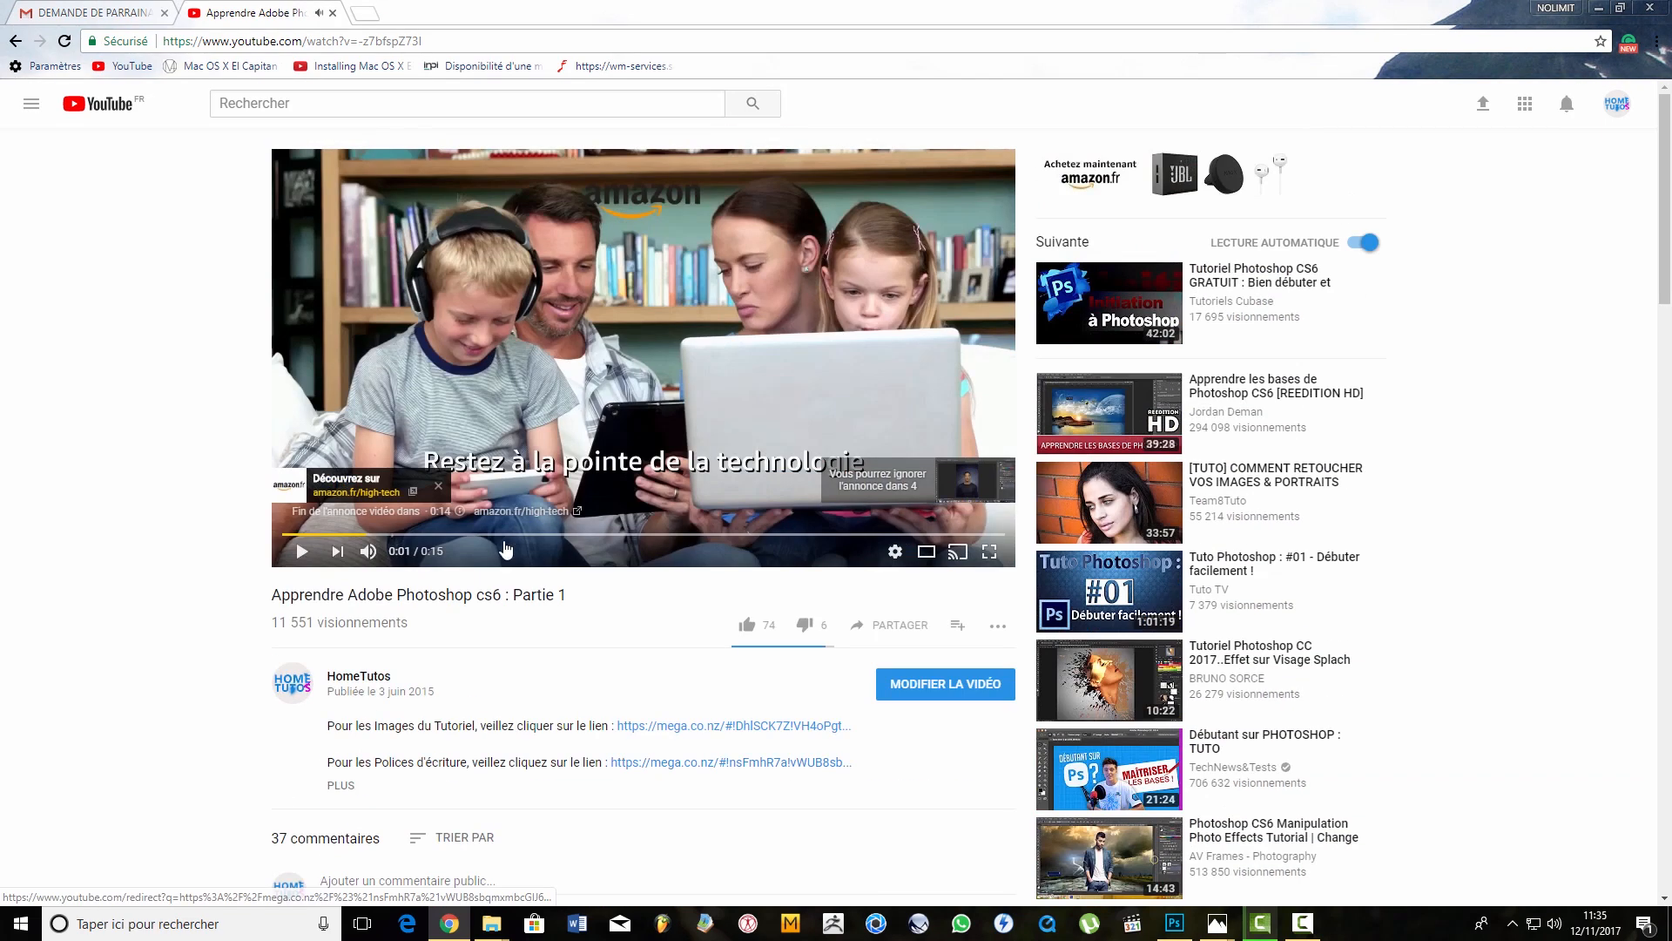